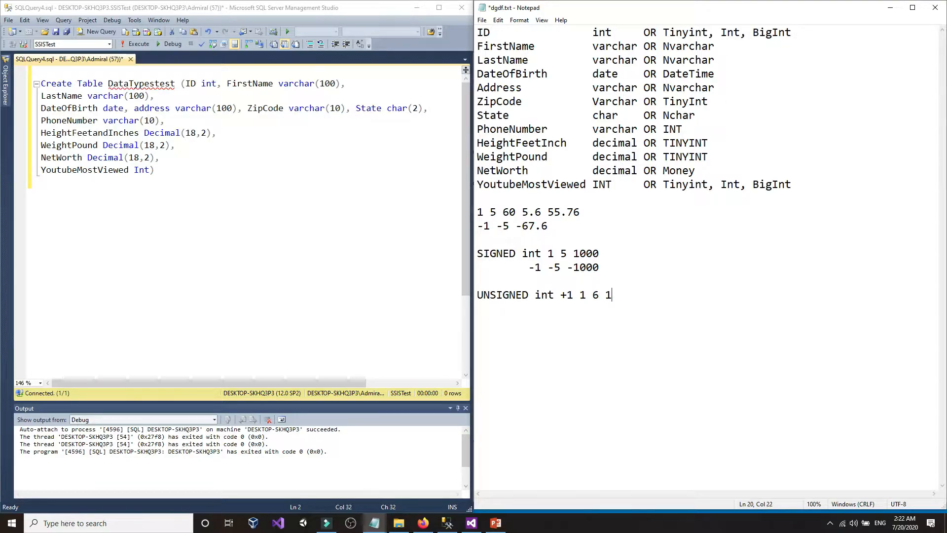
- Type 00000000 on the UNSIGNED line and add 'positve and negative' to the SIGNED int line
text(00000000 positive)
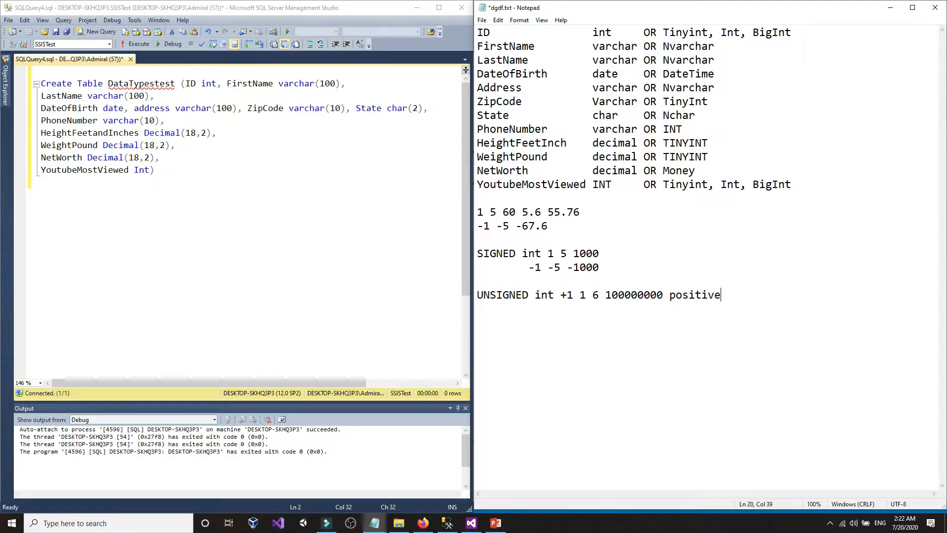
click(657, 256)
text(positve and nega)
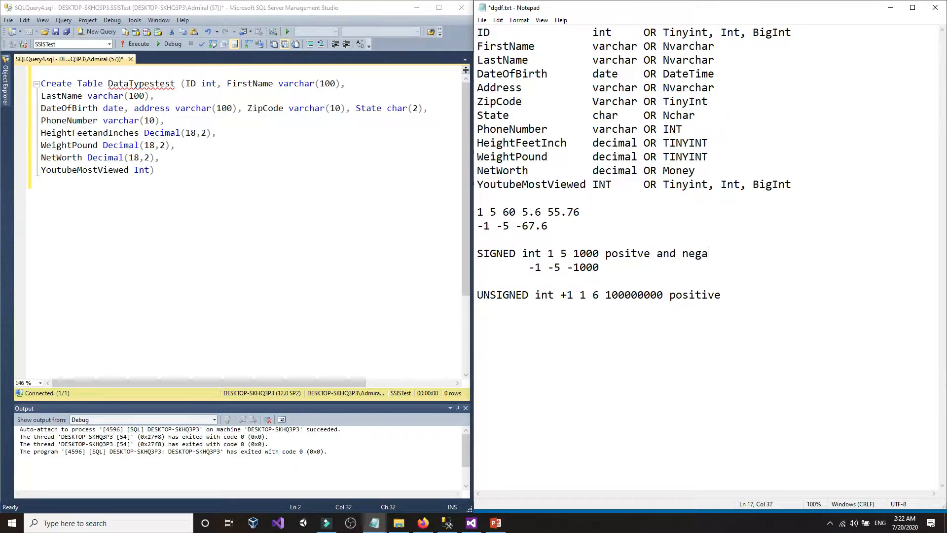
text(tive)
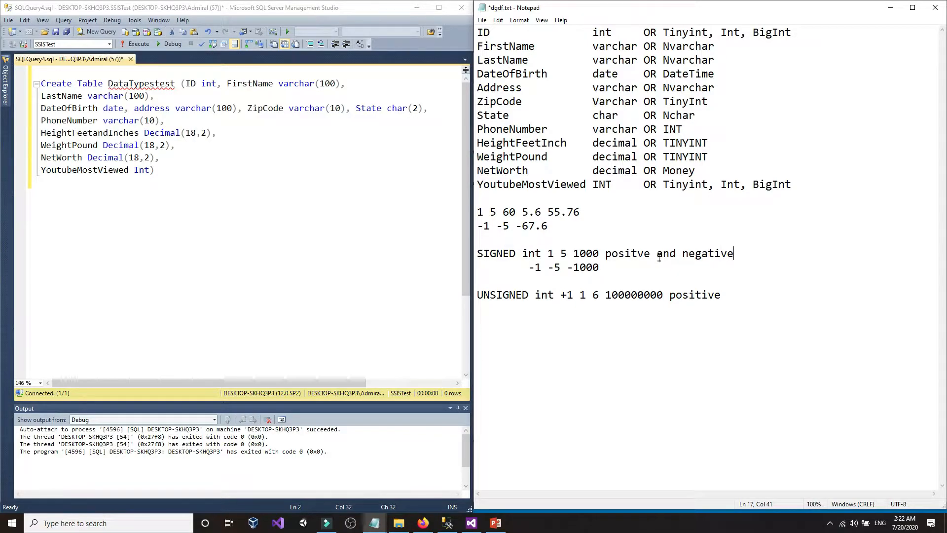
- Highlight the SIGNED and UNSIGNED int lines in turn to compare them
drag(755, 255, 439, 255)
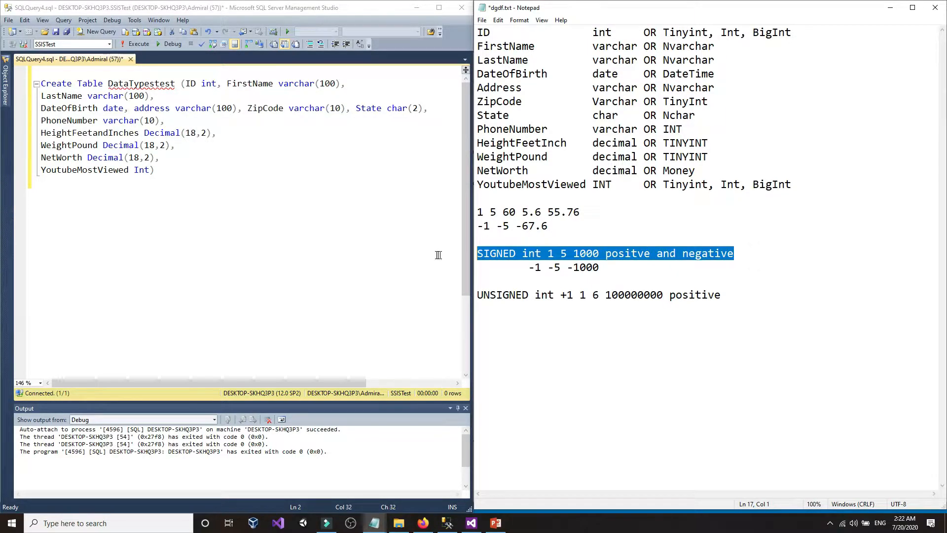
drag(727, 296, 476, 295)
click(530, 285)
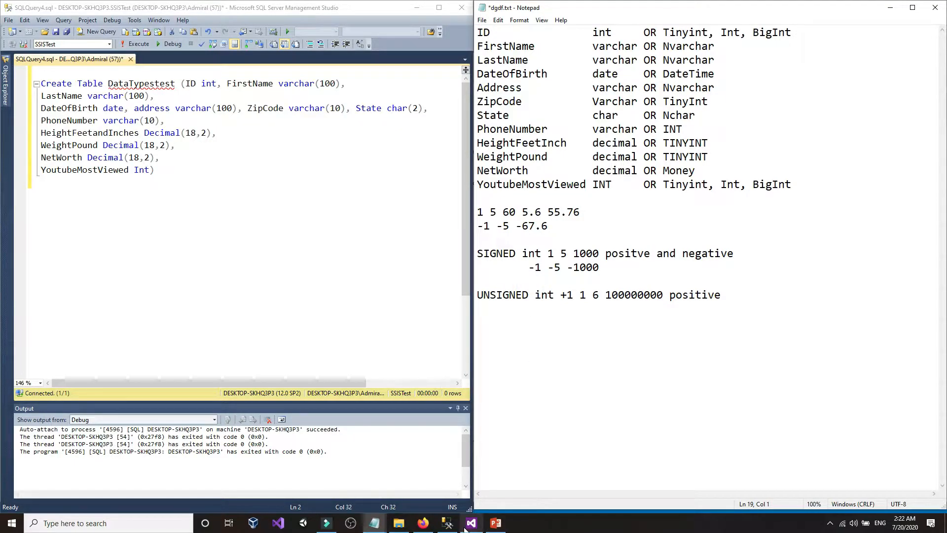
click(496, 523)
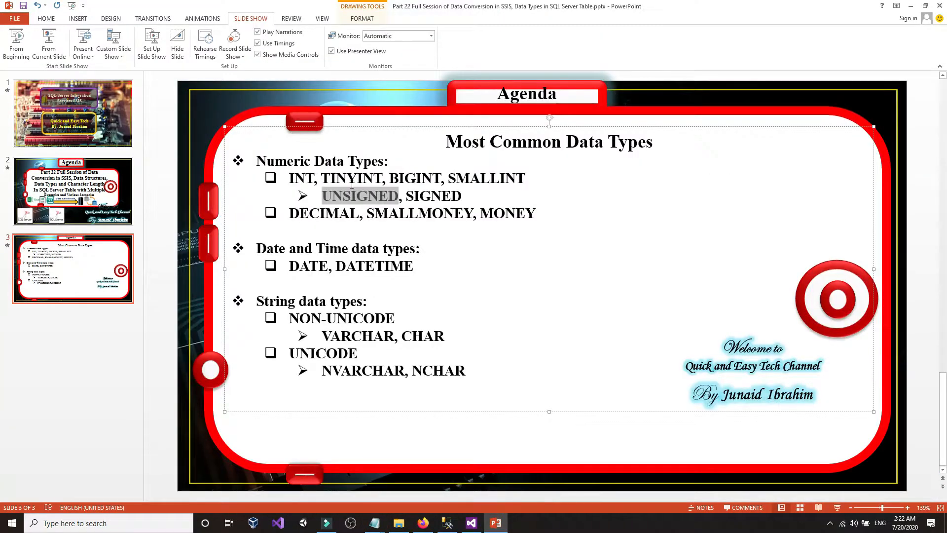
- Point out UNSIGNED on slide 3, then minimize the PowerPoint window
click(357, 196)
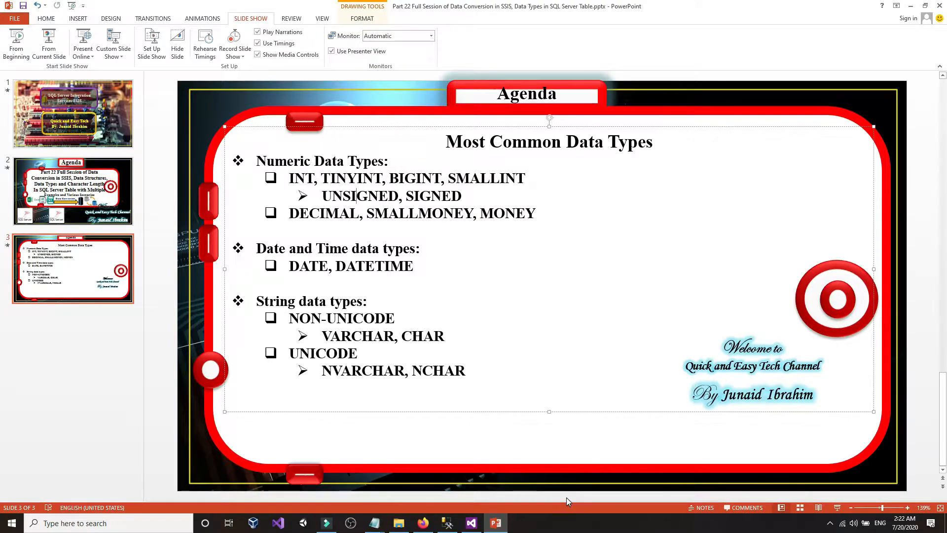
click(495, 526)
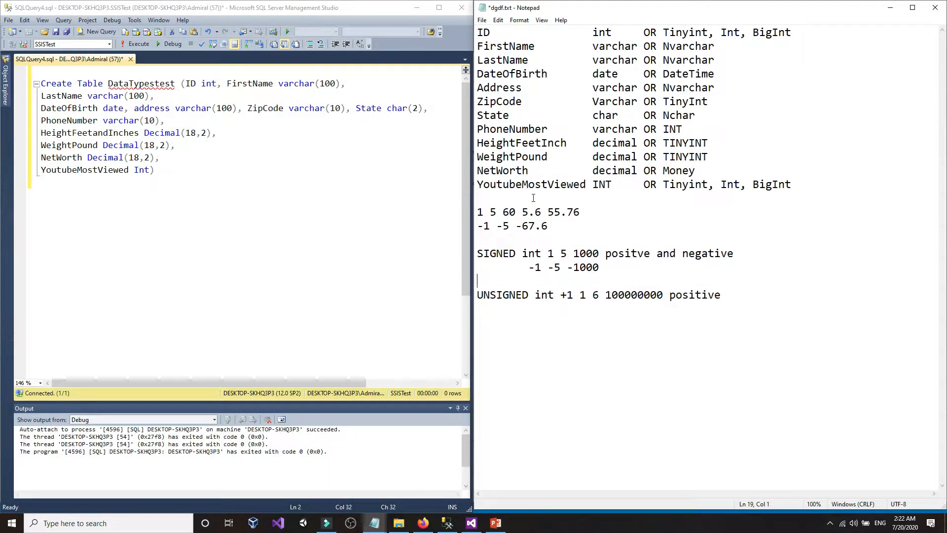
- Type '$12.50 cents' on the empty line below the UNSIGNED int example
click(727, 318)
text($12.50)
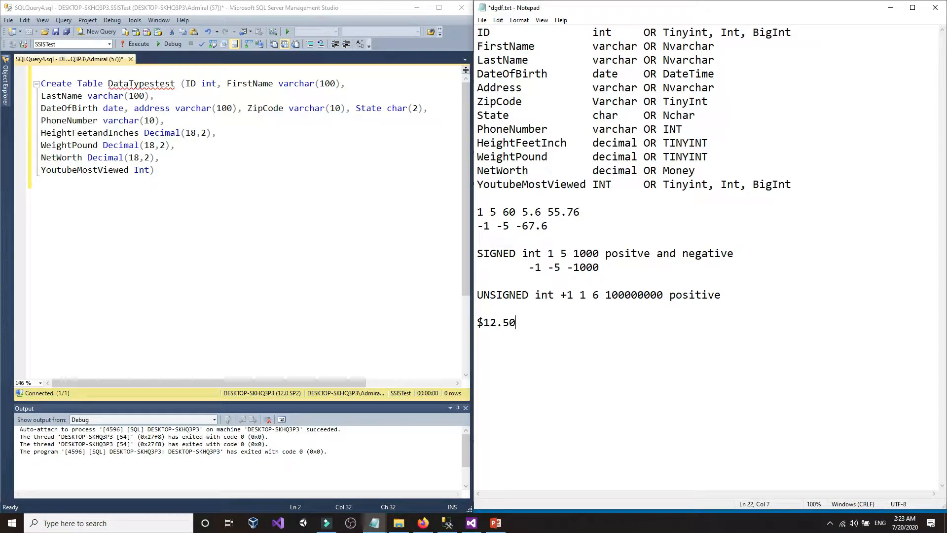
text( cents)
key(Return)
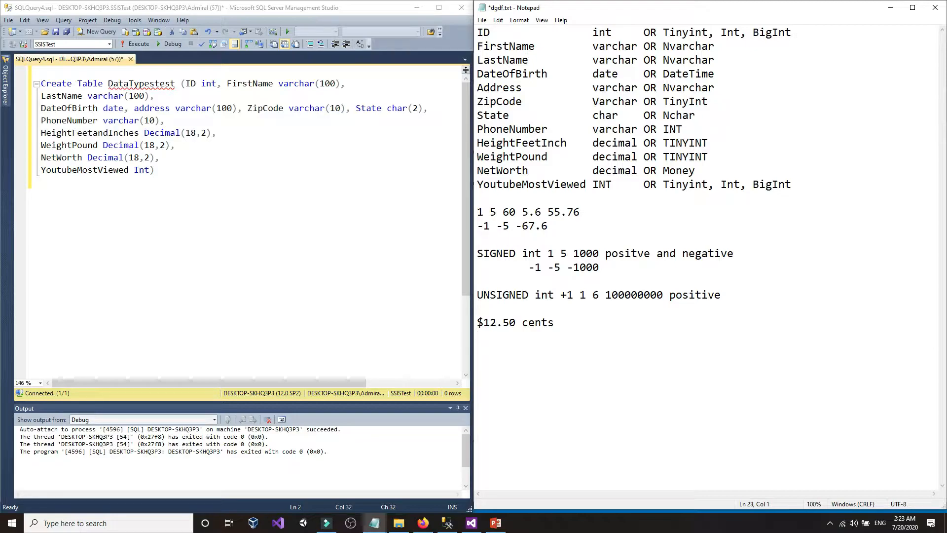
- Highlight the dollar amount, decimal point and cents of $12.50 to explain them
click(502, 322)
click(485, 322)
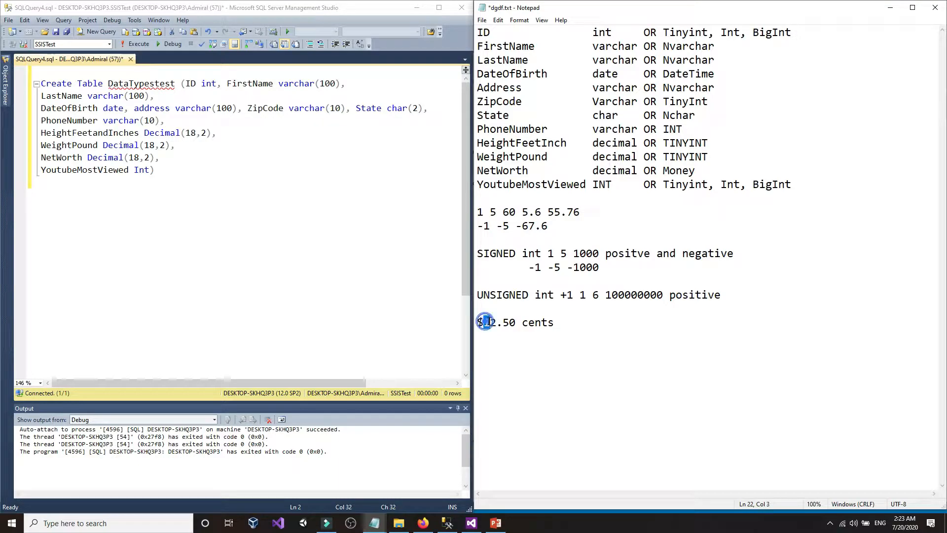
mouse_move(490, 322)
mouse_down()
mouse_move(515, 323)
mouse_move(484, 324)
mouse_move(502, 324)
mouse_up()
click(514, 323)
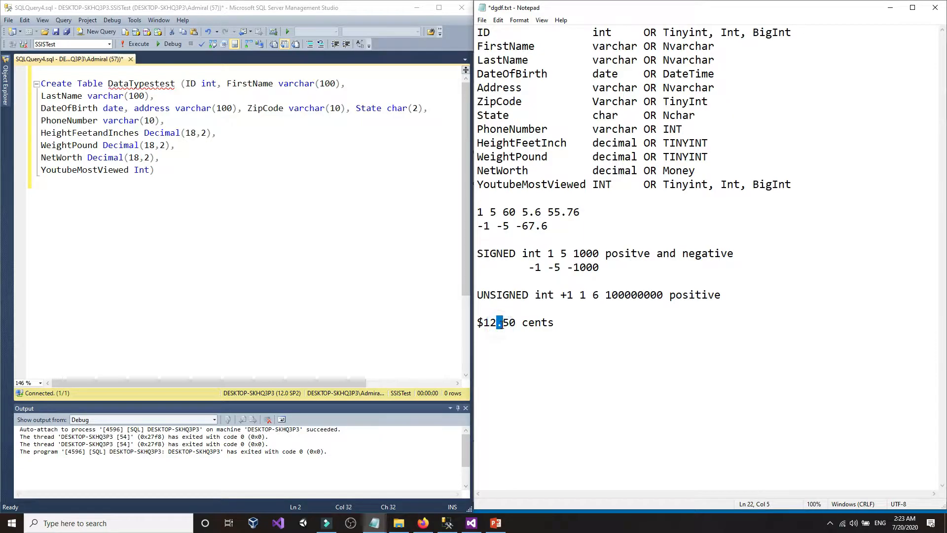
click(504, 324)
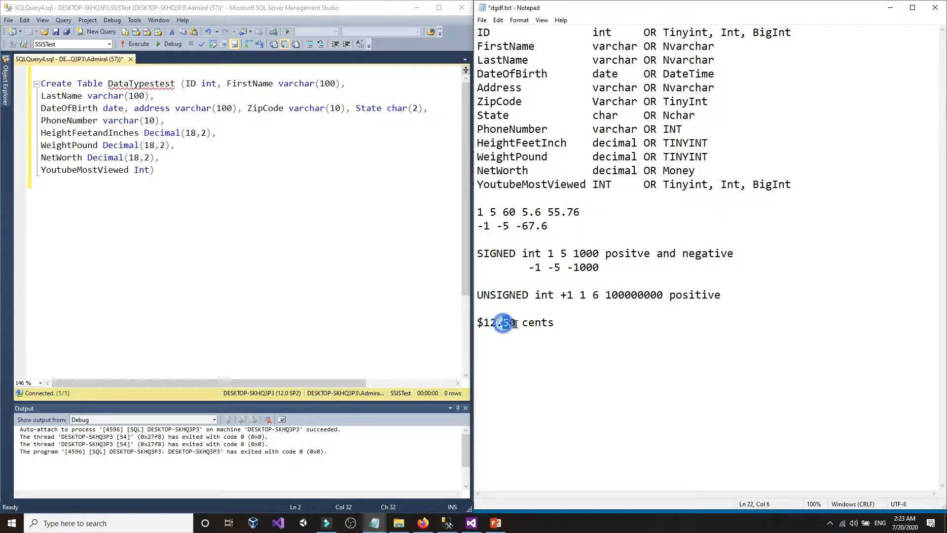
click(554, 325)
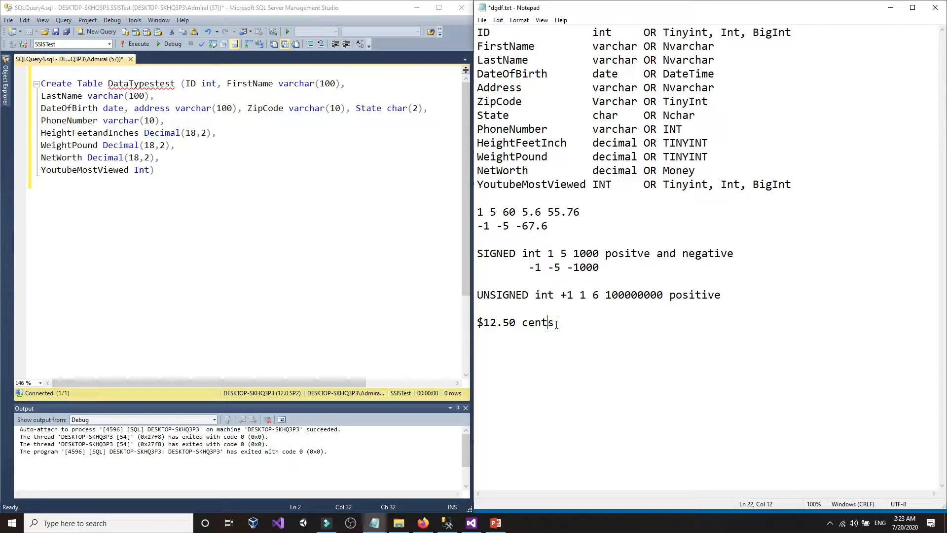
drag(509, 324, 497, 324)
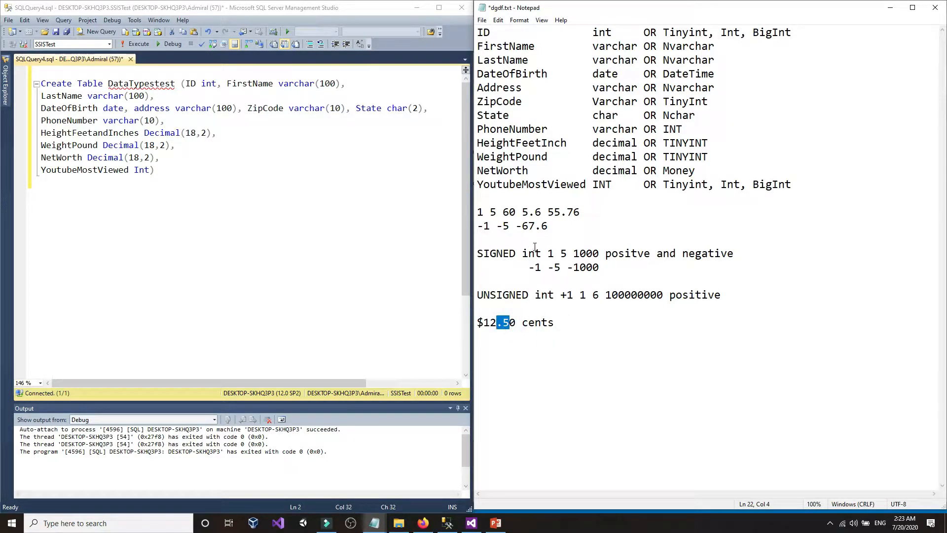
drag(536, 248, 561, 252)
click(776, 254)
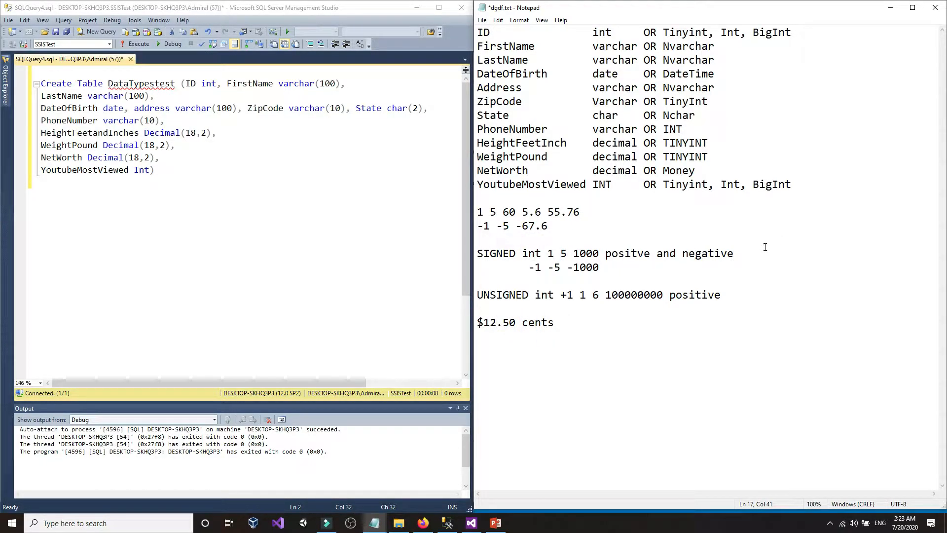
- Append 'whole number' to the SIGNED line, mark it +positve/-negative, and add + on UNSIGNED
text(whole nu)
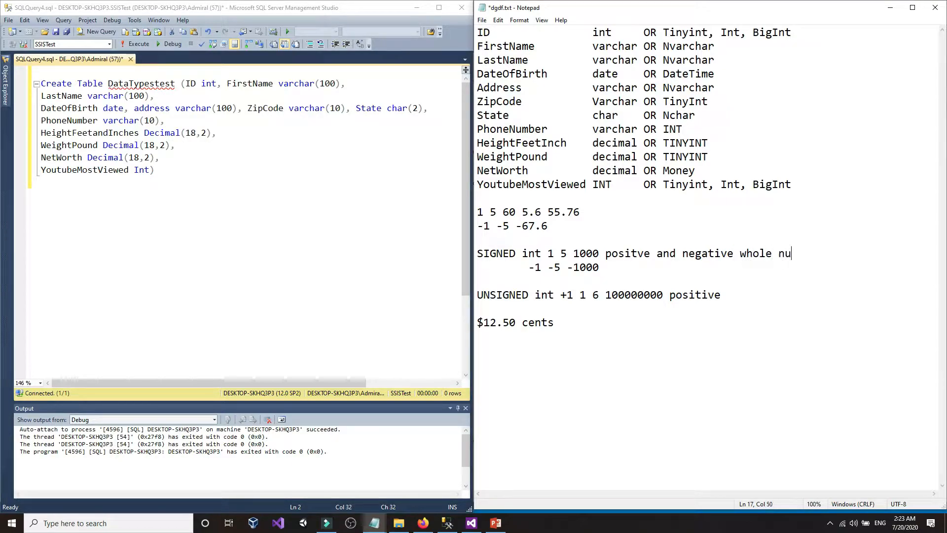
text(mber)
drag(516, 254, 503, 254)
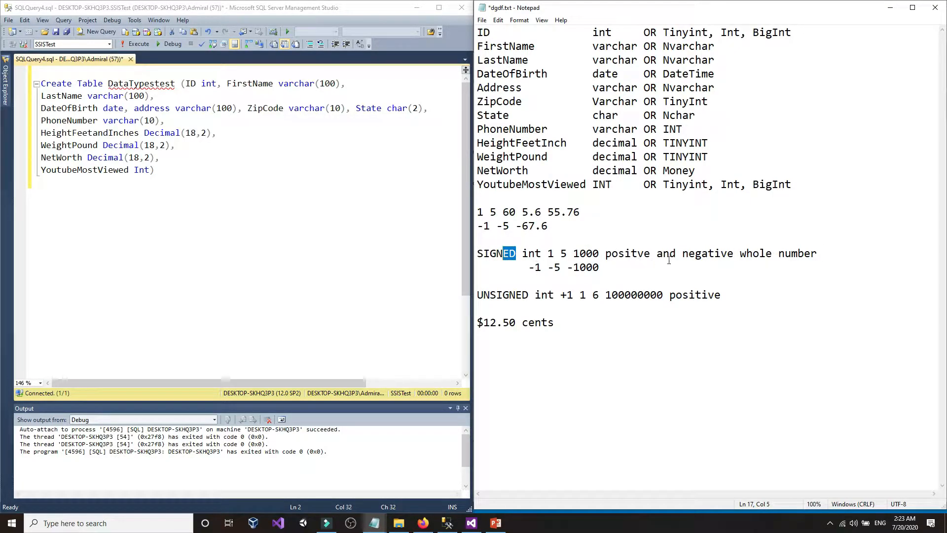
click(630, 255)
click(721, 253)
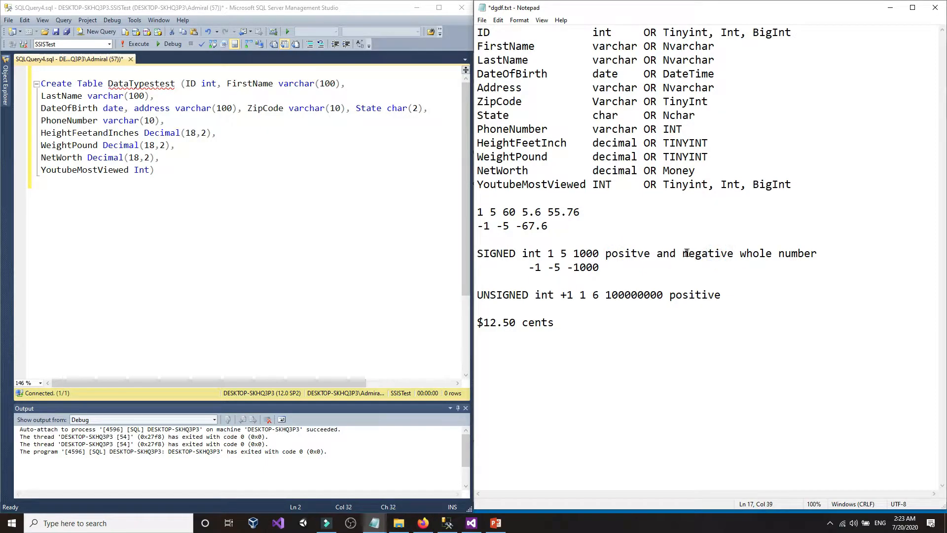
click(605, 254)
text(+)
click(626, 254)
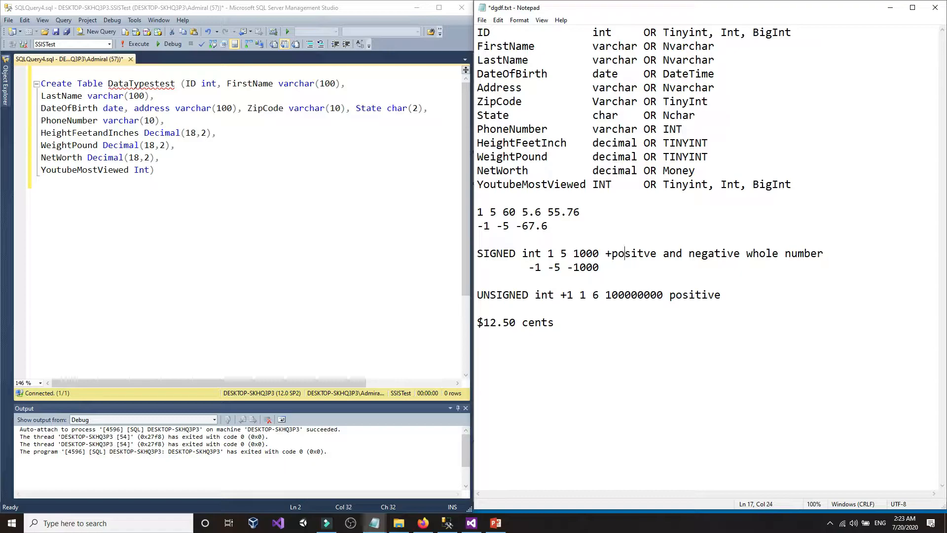
key(Right)
key(Right)
key(Right)
key(Right)
key(Right)
key(Right)
text(-)
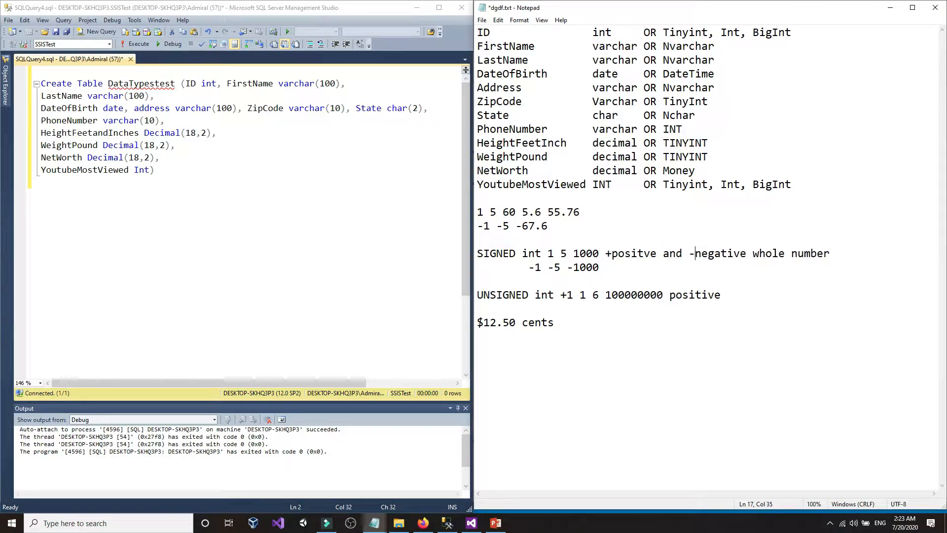
key(Down)
key(Down)
key(Down)
key(Right)
key(Right)
key(Right)
key(Right)
key(Right)
key(Right)
key(Right)
key(Right)
key(Right)
key(Right)
key(Right)
key(Right)
key(Right)
key(Right)
key(Right)
key(Right)
key(Right)
key(Right)
key(Right)
key(Right)
key(Right)
key(Right)
key(Right)
key(Right)
text(+)
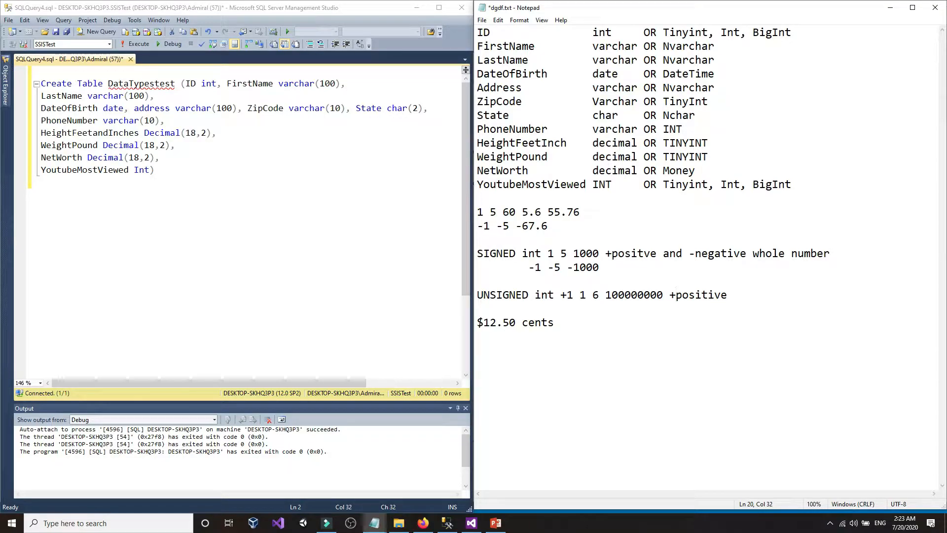
- Insert a 'Decimal' heading above the $12.50 cents line
click(574, 319)
key(Up)
key(Return)
key(Return)
text(D)
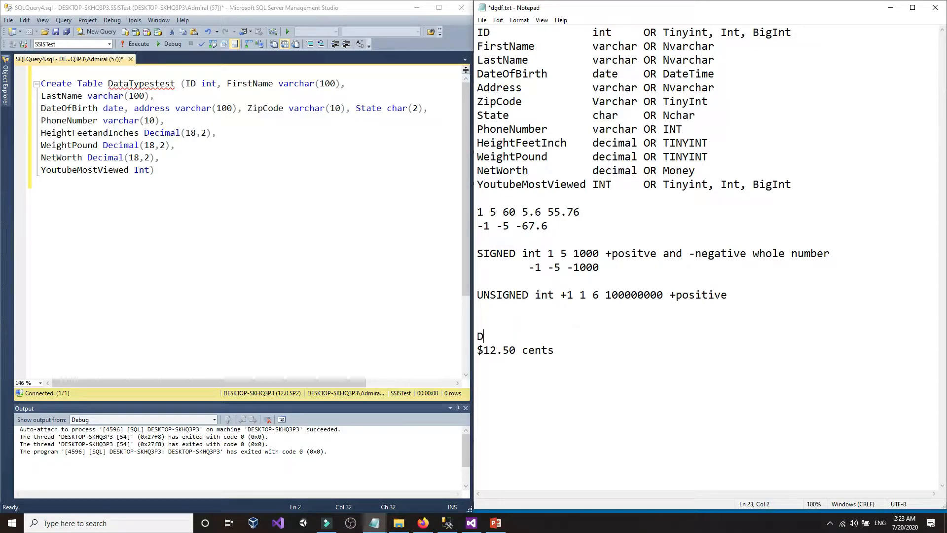
text(ecimal)
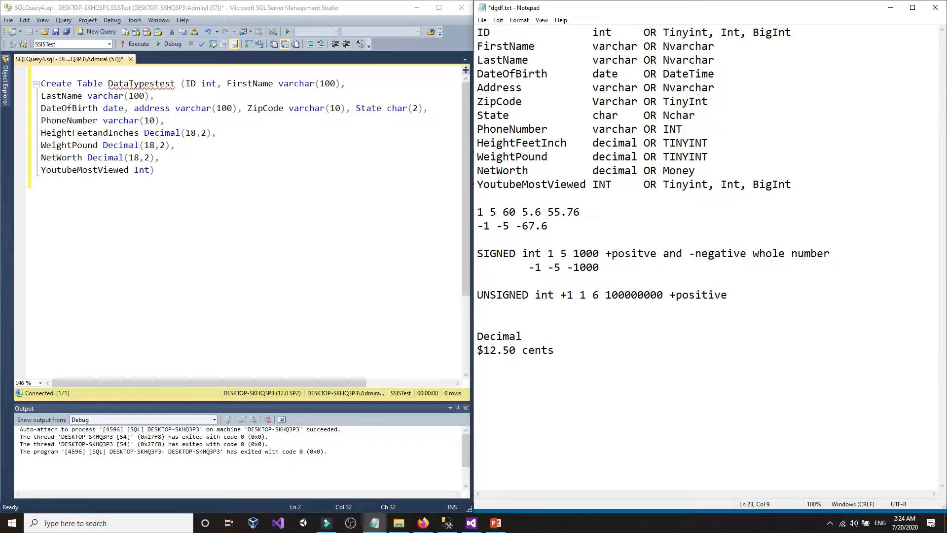
click(503, 350)
click(497, 523)
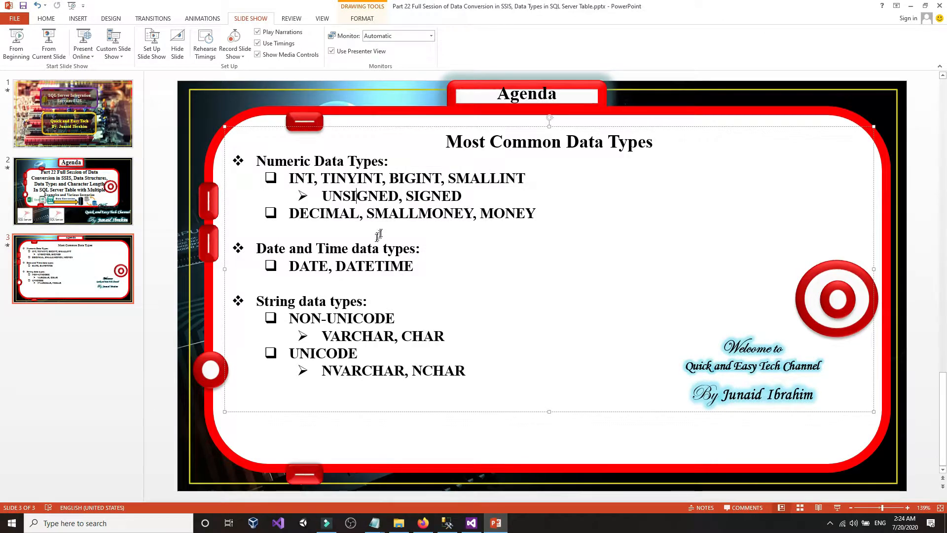
- Point out MONEY on the slide and relate it to the 12.50 amount in the notes
click(479, 213)
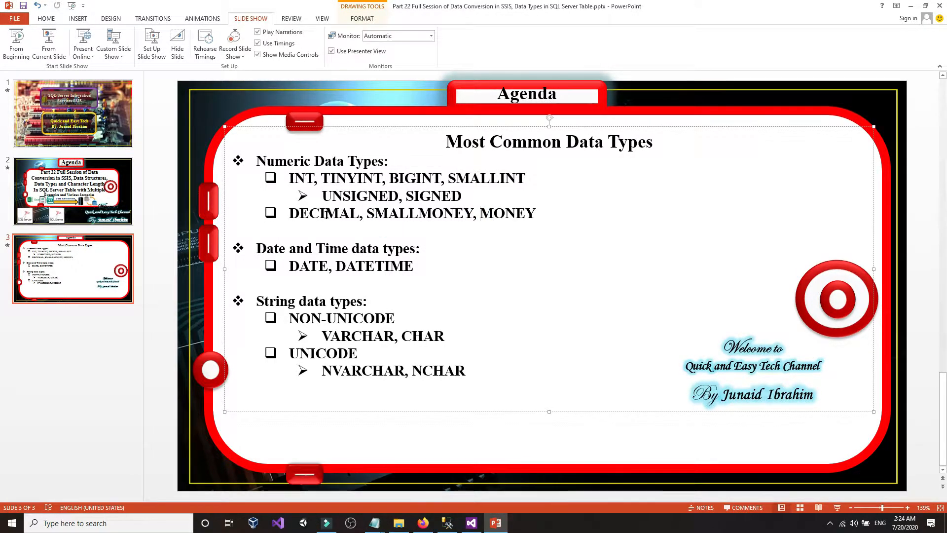
click(496, 523)
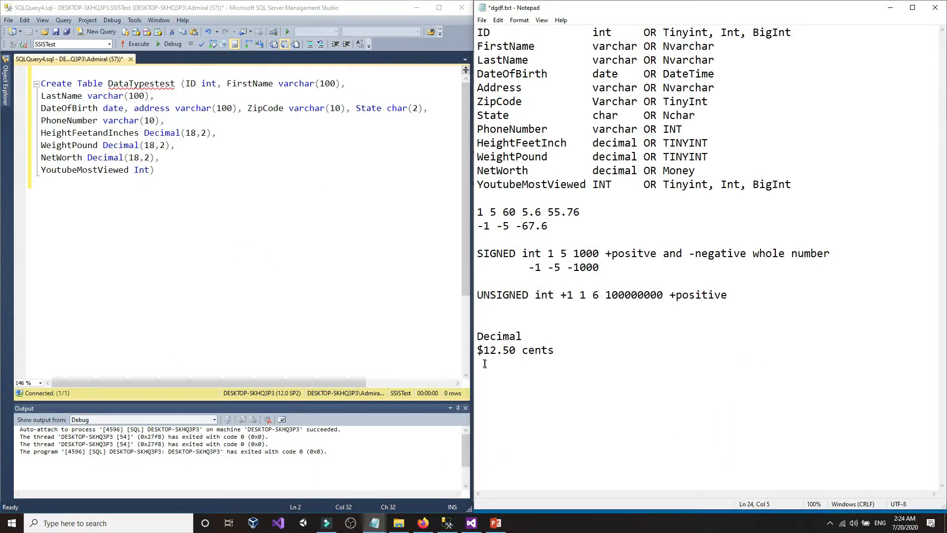
mouse_move(483, 353)
mouse_down()
mouse_move(516, 353)
mouse_move(479, 352)
mouse_up()
click(501, 352)
click(496, 524)
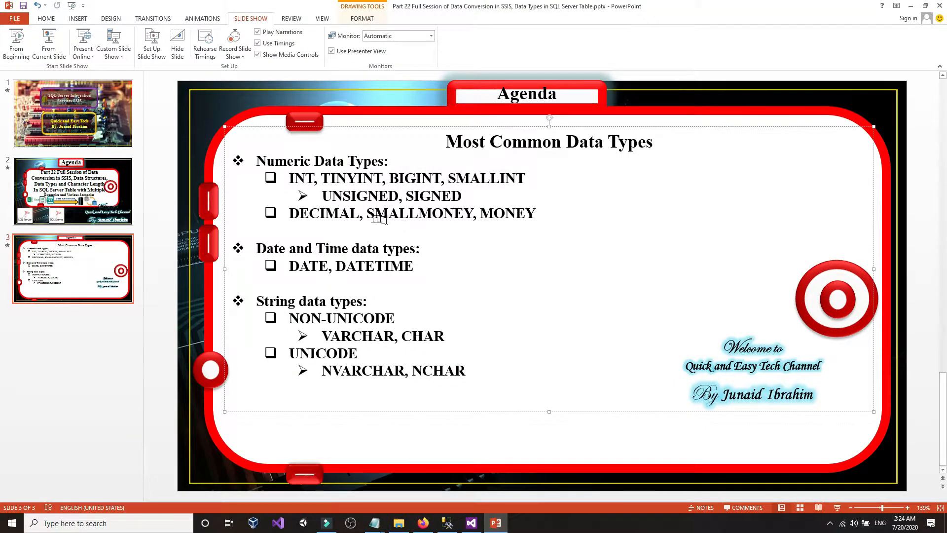
- Highlight UNSIGNED, SIGNED, SMALLMONEY, MONEY and DECIMAL on the data types slide
click(391, 197)
click(425, 202)
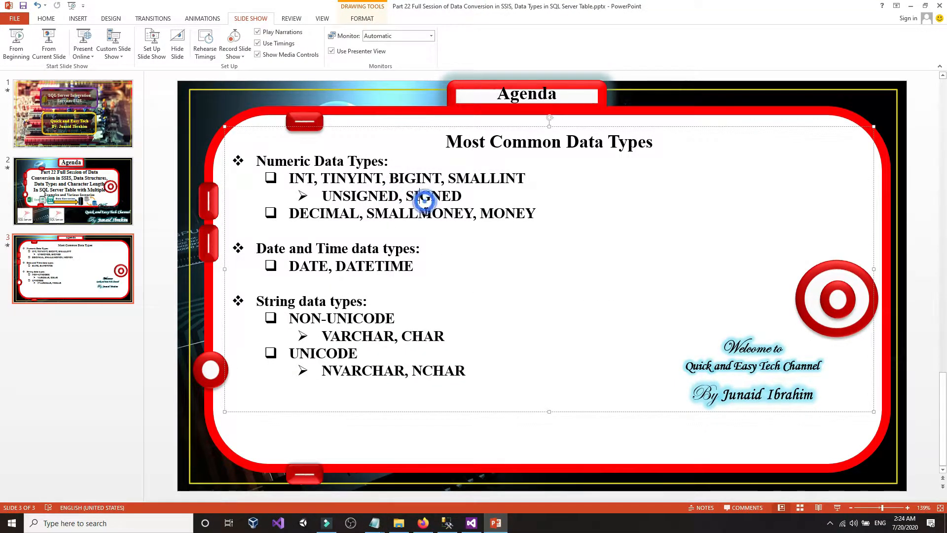
click(425, 212)
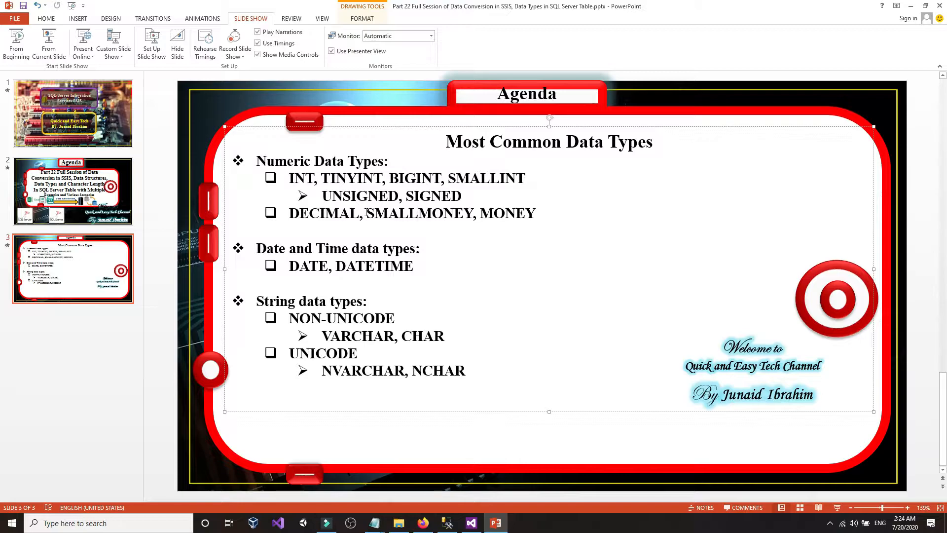
drag(366, 212, 534, 215)
click(483, 213)
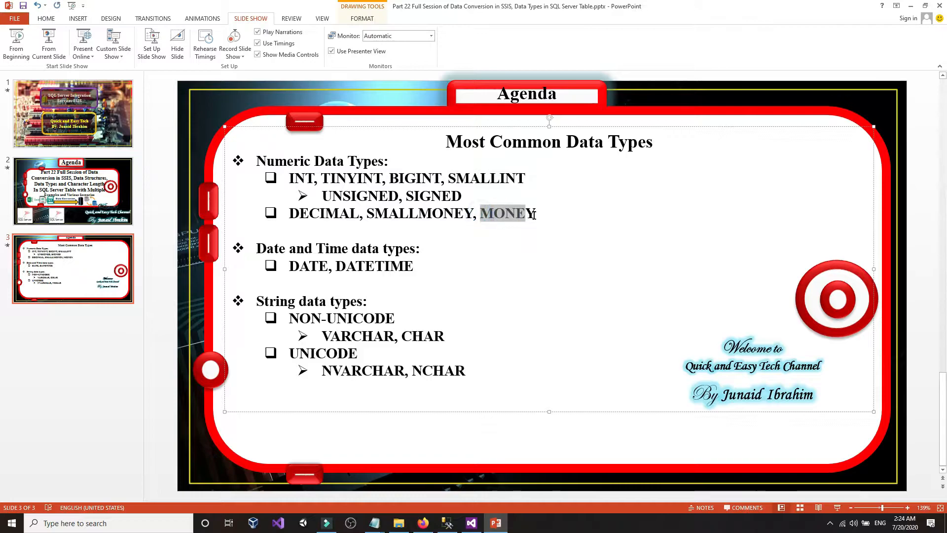
click(535, 213)
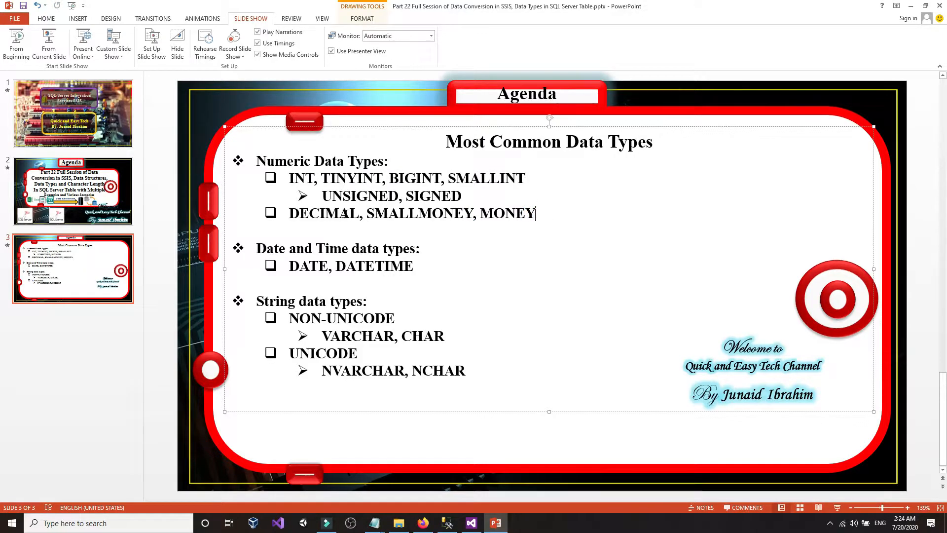
drag(289, 213, 349, 213)
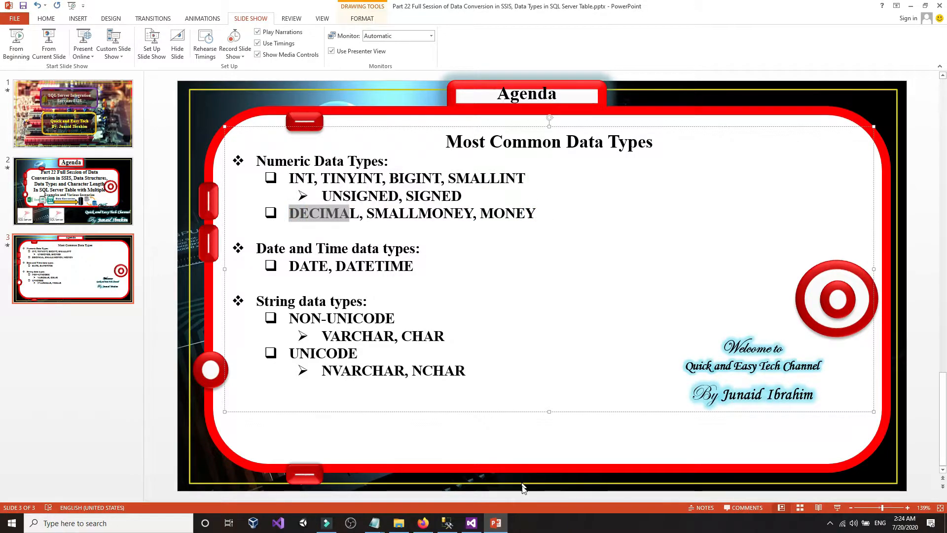
click(423, 523)
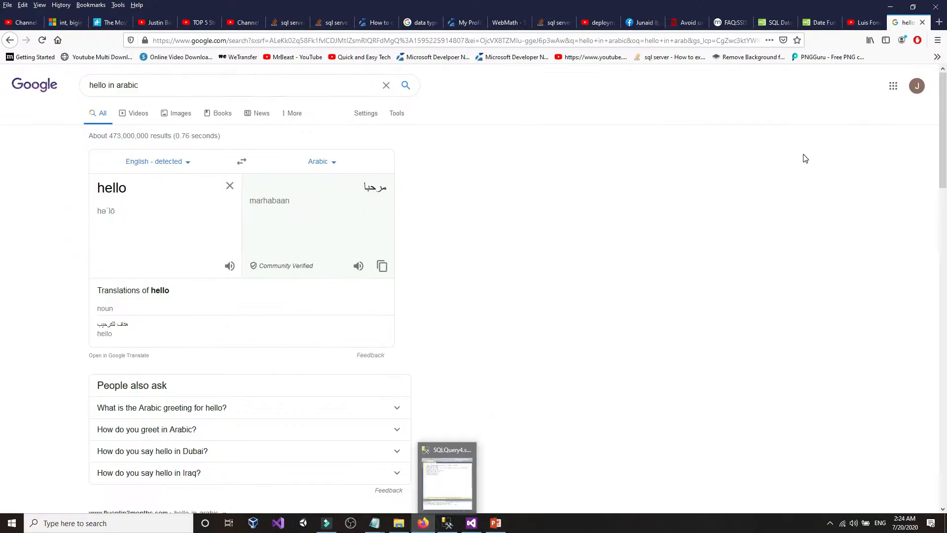
- Open the Redgate 'Avoid use of MONEY' tab, scroll through its examples, and return to the top
click(688, 22)
scroll(326, 317, down, 1)
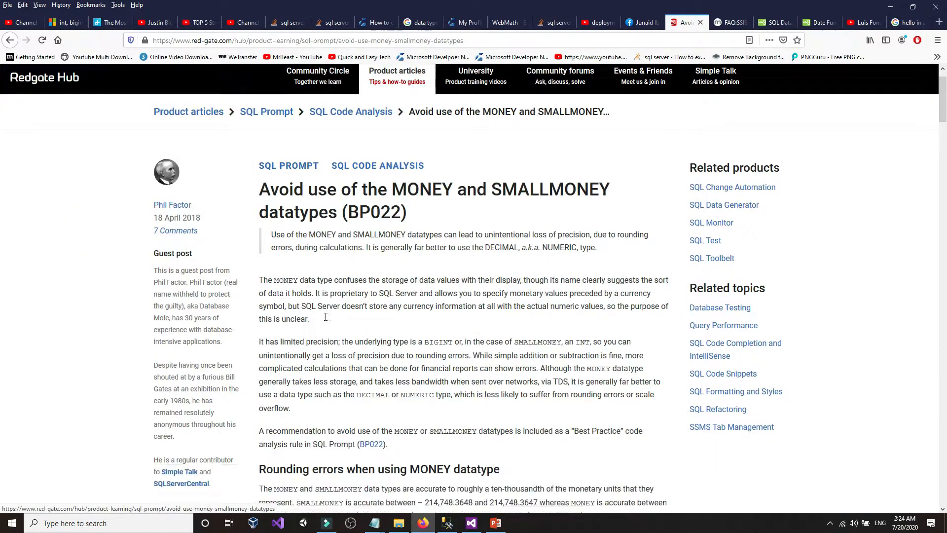
scroll(325, 317, down, 15)
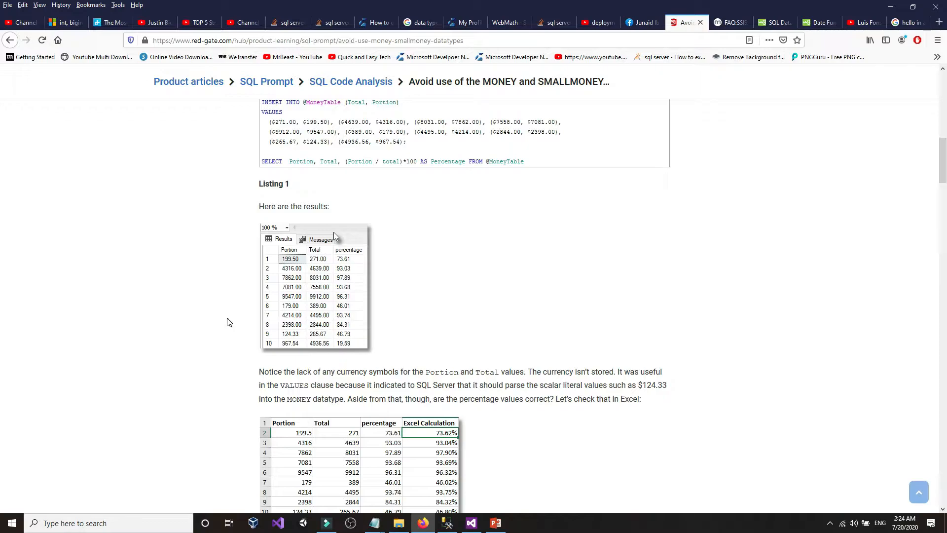
scroll(226, 325, down, 3)
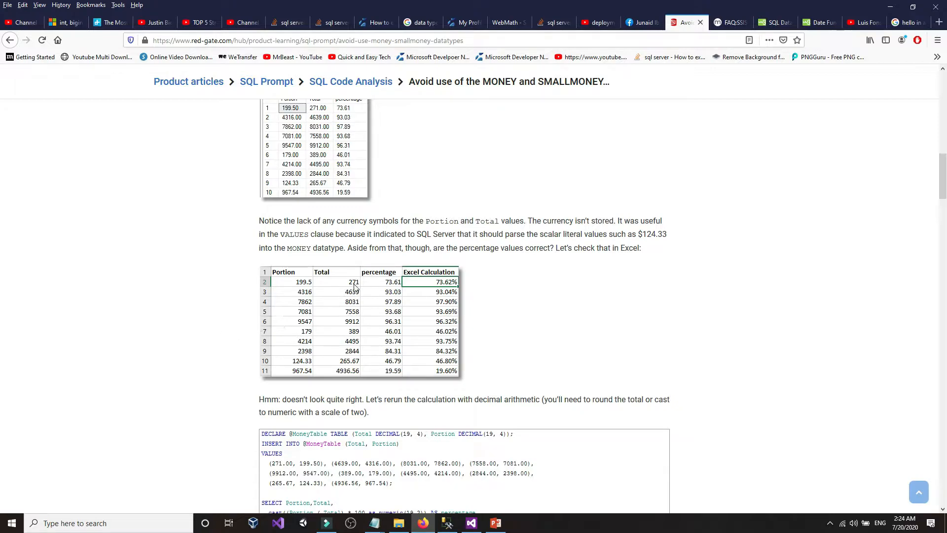
scroll(232, 331, down, 3)
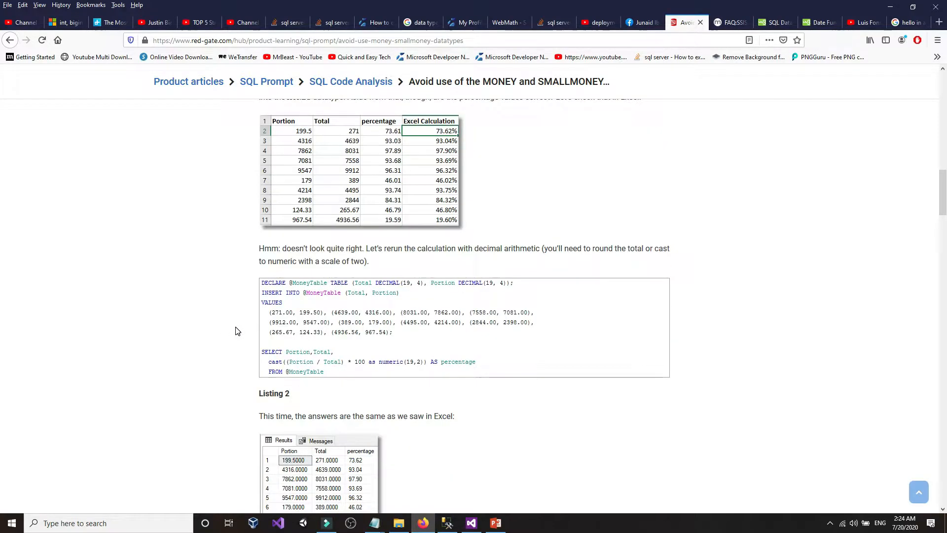
scroll(236, 331, down, 3)
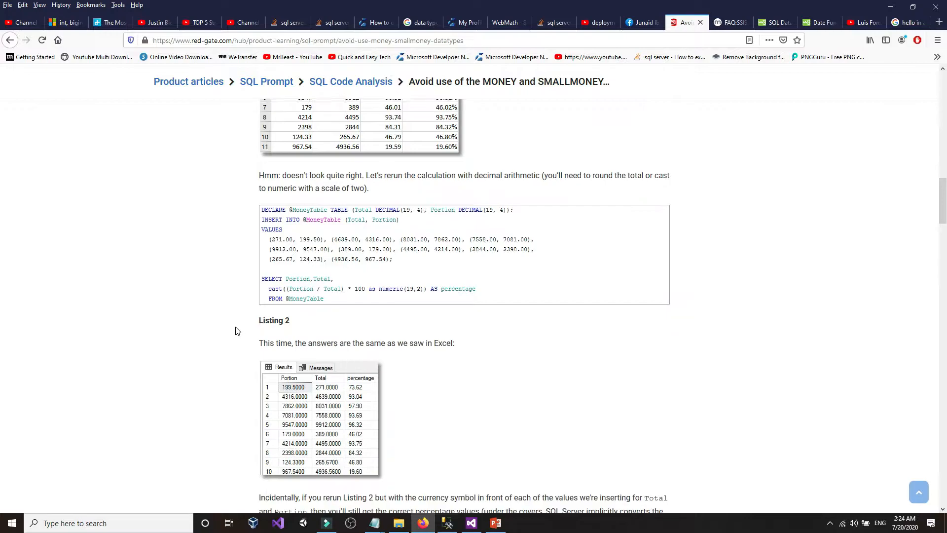
scroll(235, 331, down, 10)
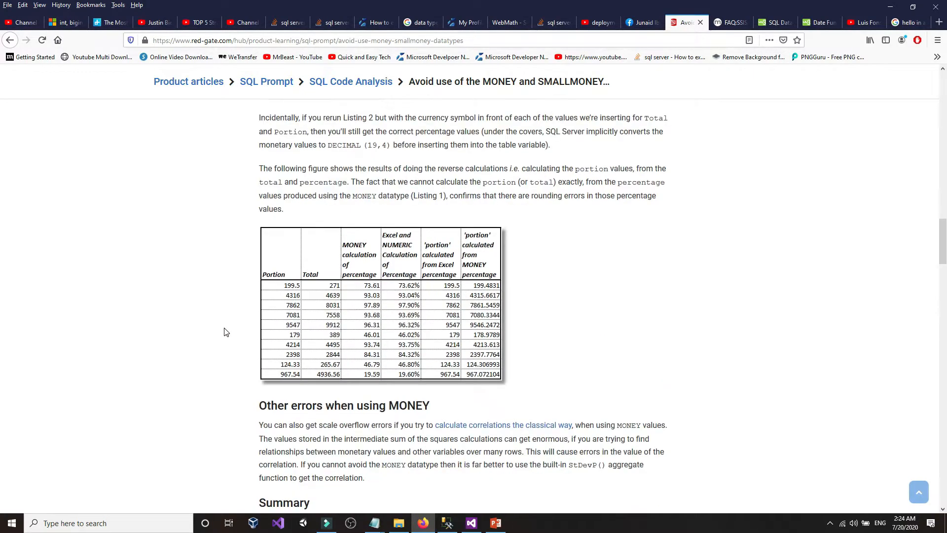
scroll(224, 331, down, 6)
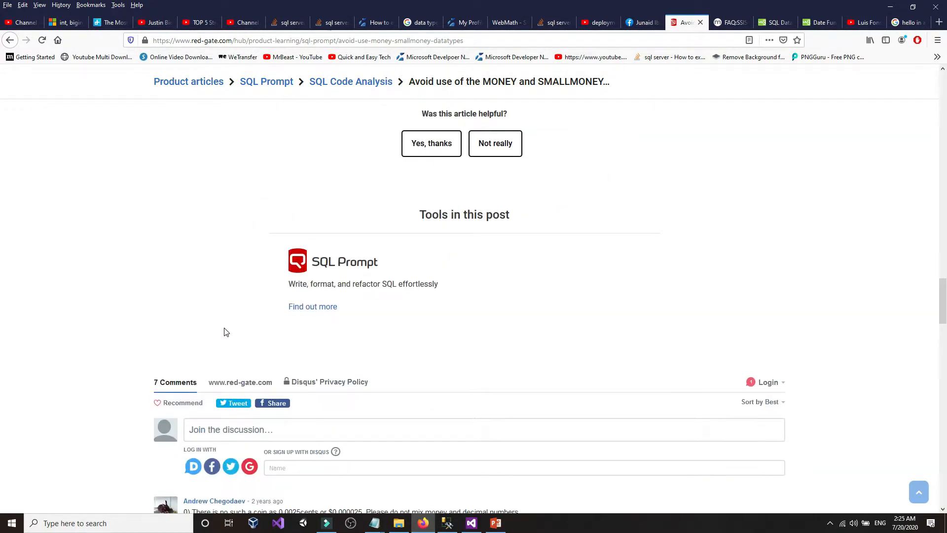
scroll(225, 331, up, 11)
scroll(224, 331, up, 14)
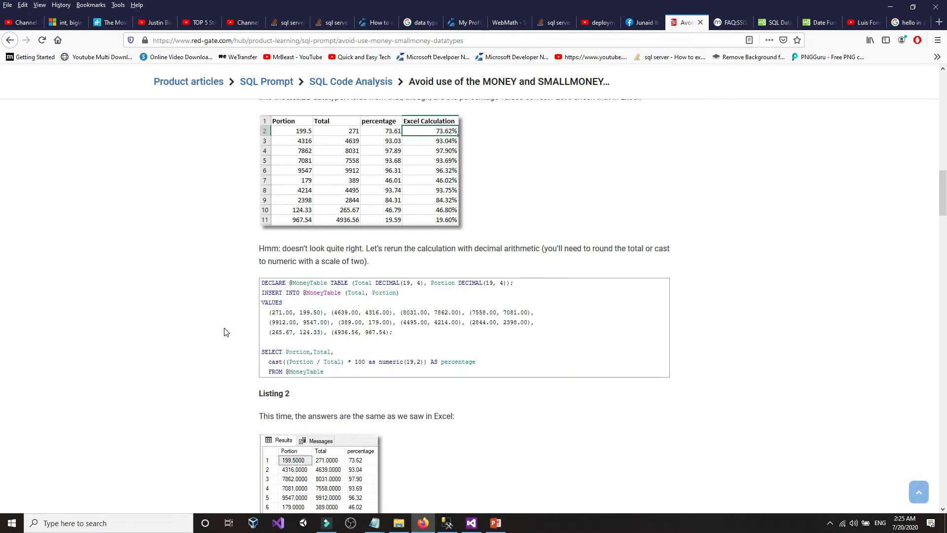
scroll(224, 331, up, 10)
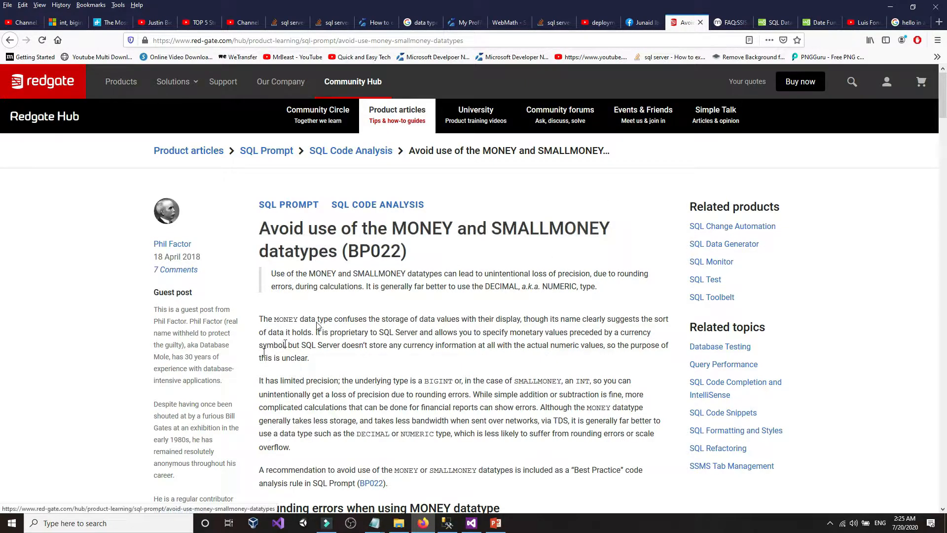
click(496, 524)
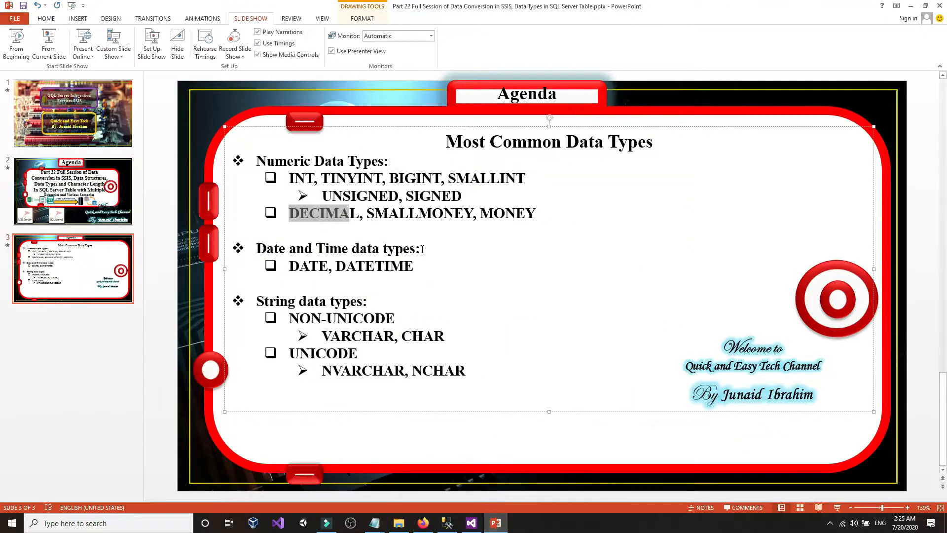
click(422, 234)
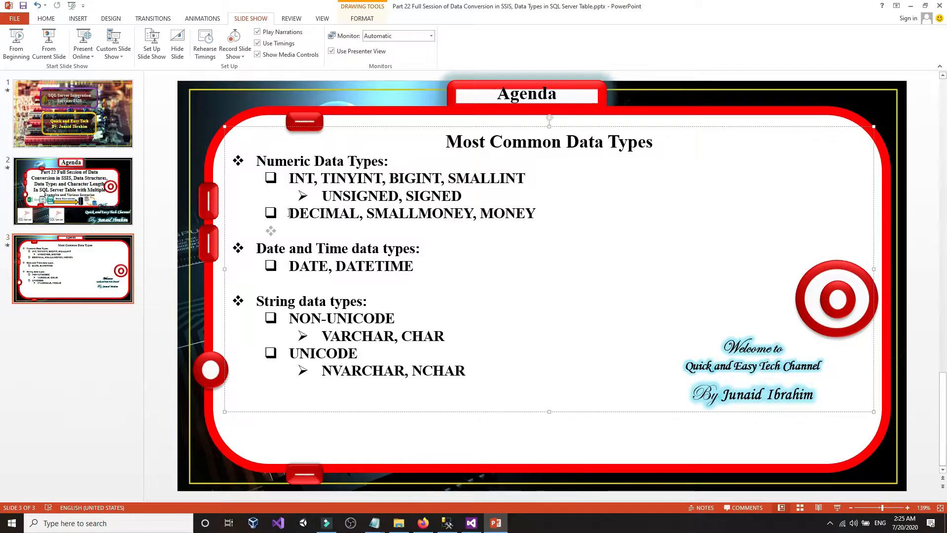
drag(289, 214, 355, 215)
click(357, 214)
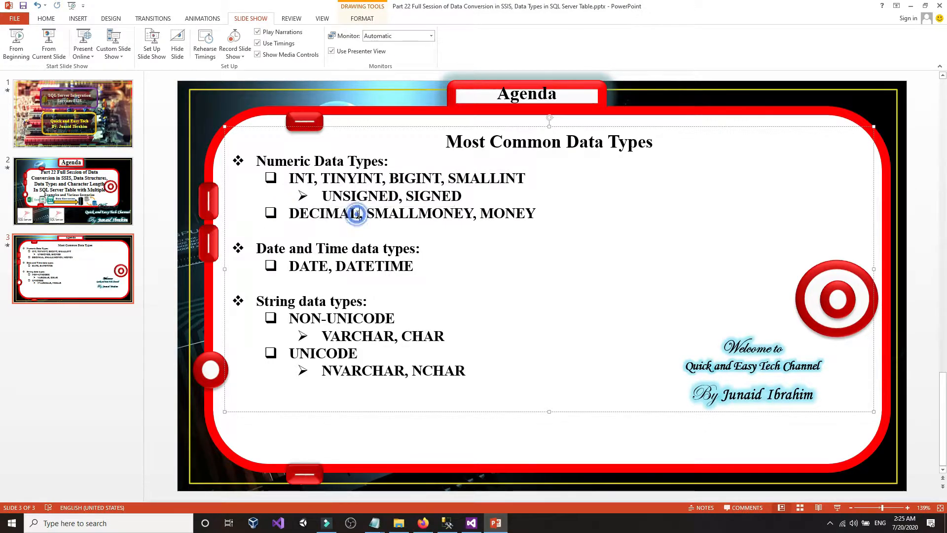
mouse_move(361, 214)
mouse_down()
mouse_move(293, 214)
mouse_move(360, 214)
mouse_up()
click(293, 213)
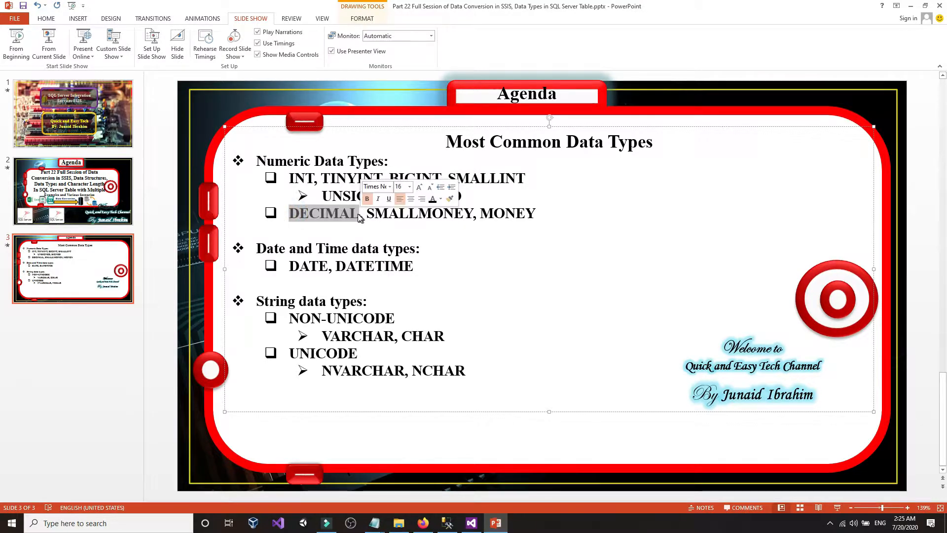
click(357, 212)
click(496, 523)
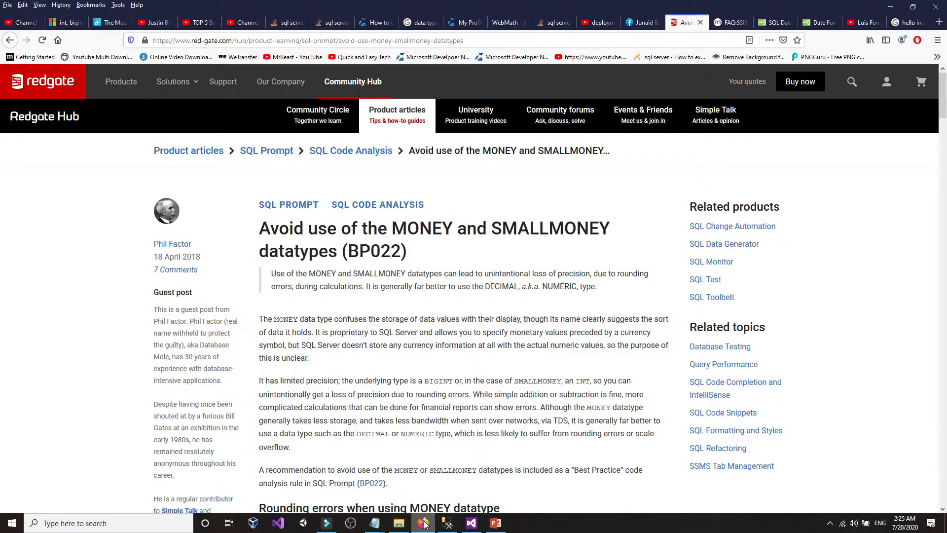
- Scroll through Listing 1 and the Excel results, highlighting the $9547.00 value, then return to PowerPoint
scroll(412, 384, down, 5)
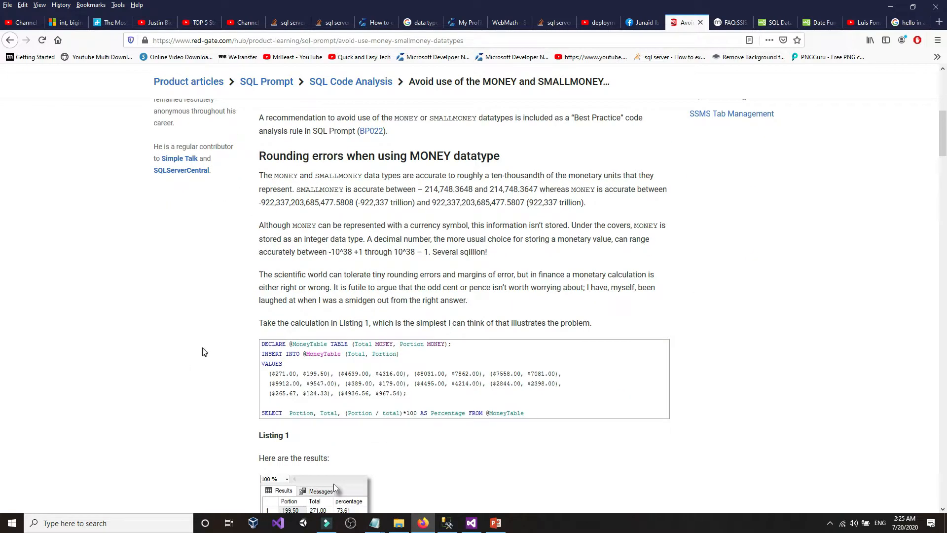
click(202, 348)
scroll(203, 348, down, 2)
drag(335, 283, 307, 284)
click(365, 279)
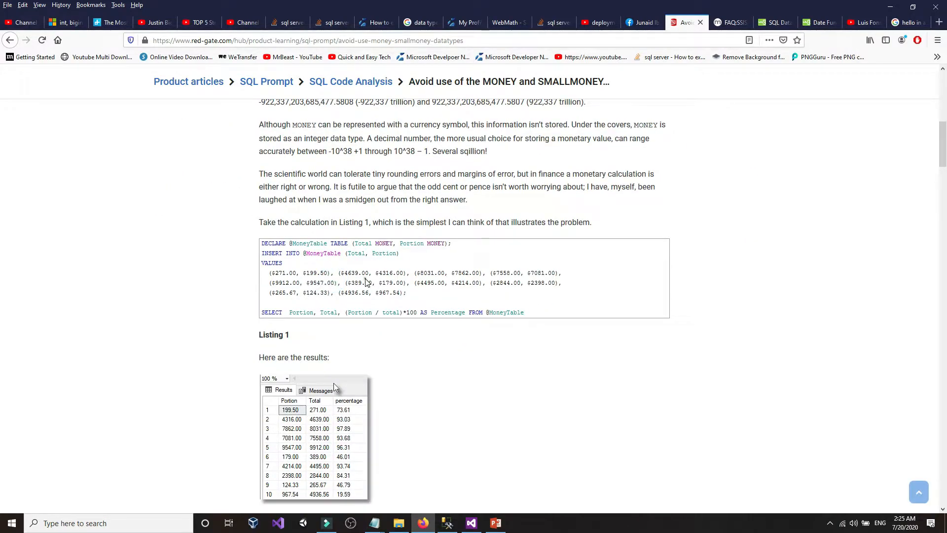
scroll(365, 279, down, 2)
scroll(281, 319, down, 4)
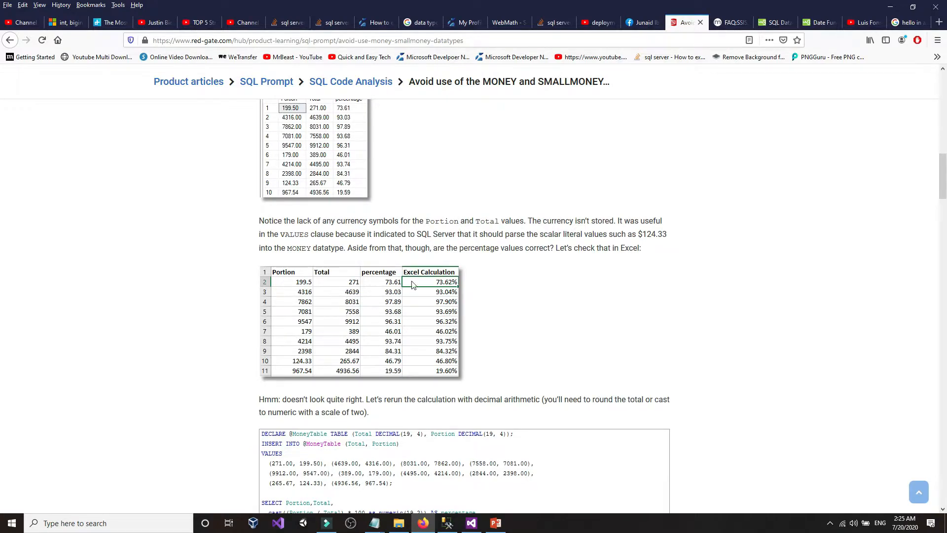
scroll(182, 311, down, 11)
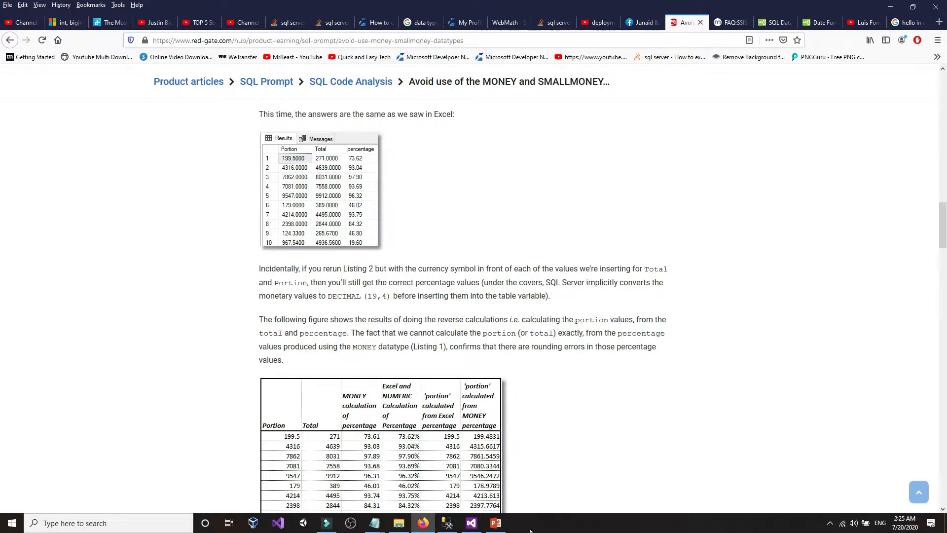
click(496, 523)
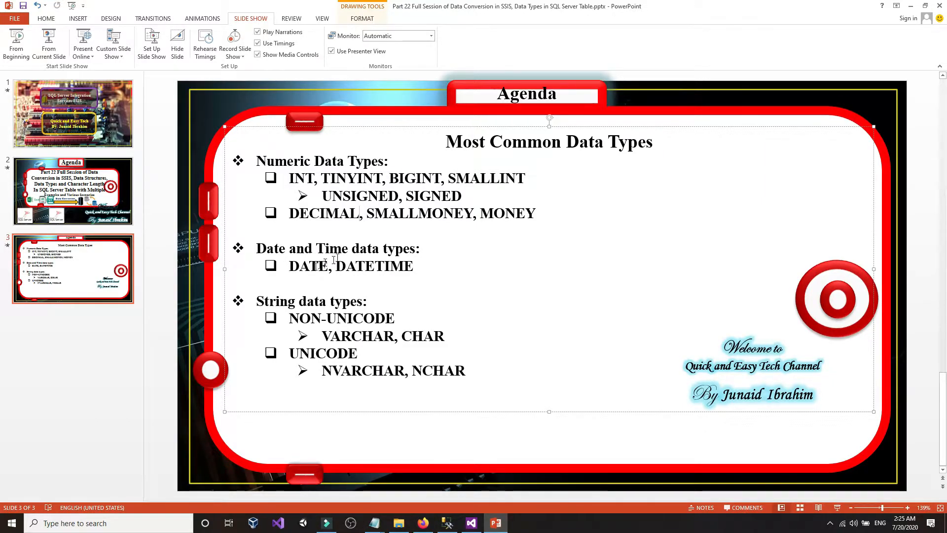
- Point out DATE and DATETIME on the slide and bring up the dgdf.txt notes
click(293, 266)
click(386, 267)
mouse_move(374, 523)
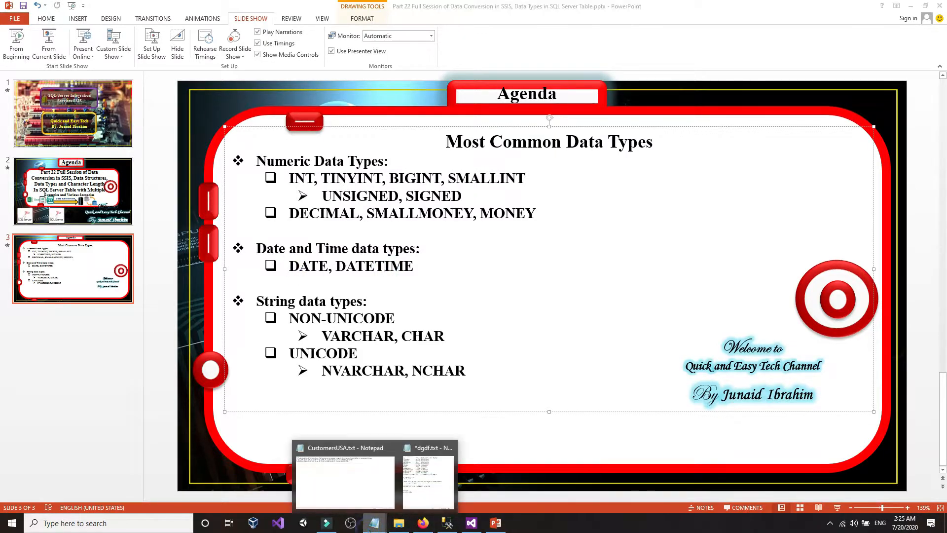
click(417, 509)
- Correct 'fate' to 'date 07/25/2020' and begin a 'datetime 07' line below it
click(616, 360)
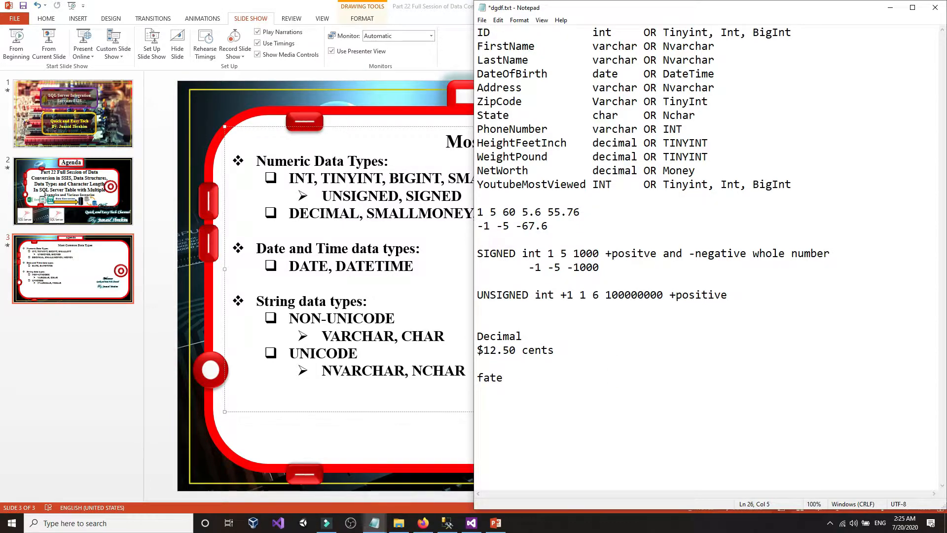
key(BackSpace)
key(BackSpace)
text(/25/2020)
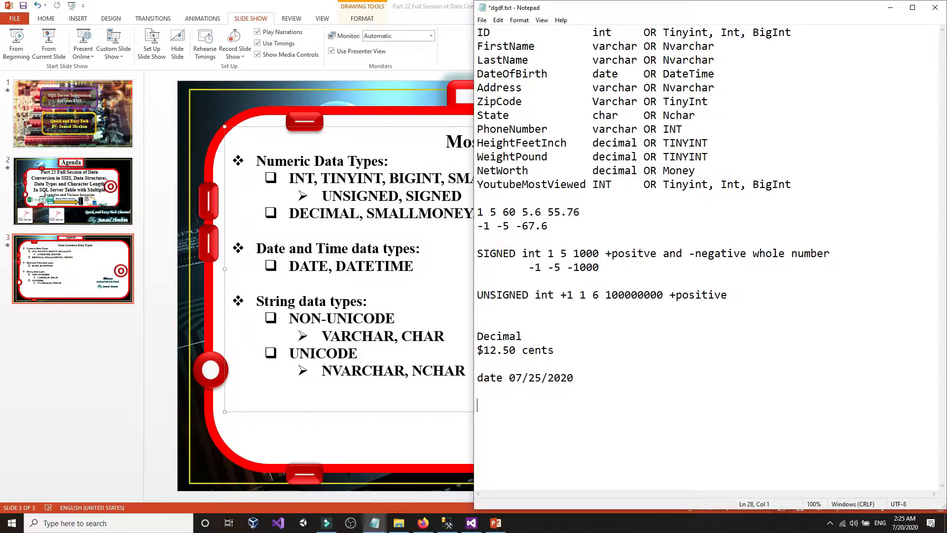
key(Return)
text(datetime 07/25/2020 2)
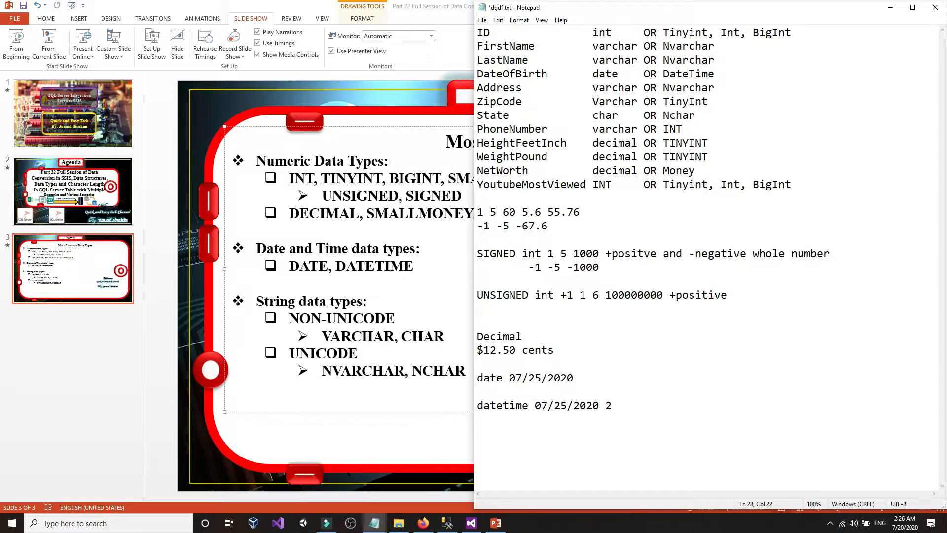
click(447, 523)
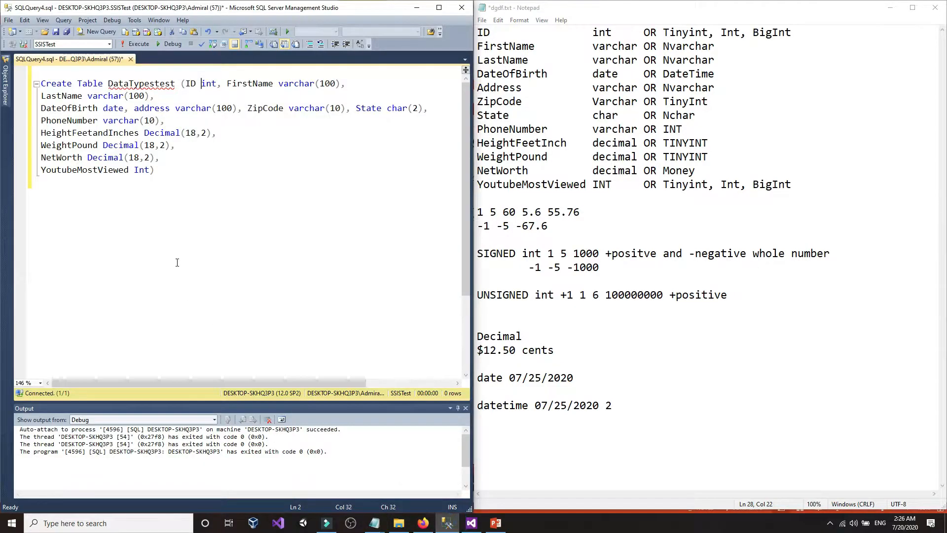
- Run 'select getdate()' in a new query window
click(97, 31)
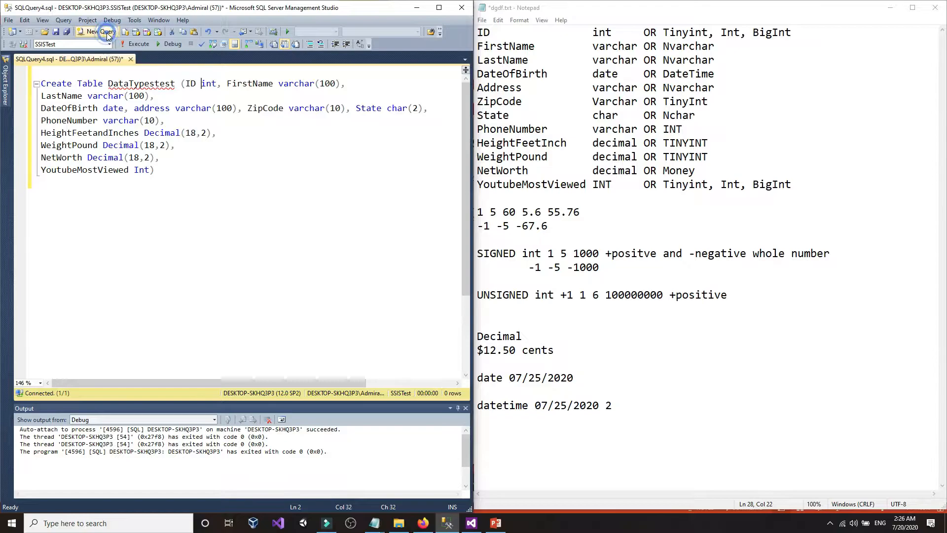
click(191, 152)
scroll(188, 146, up, 3)
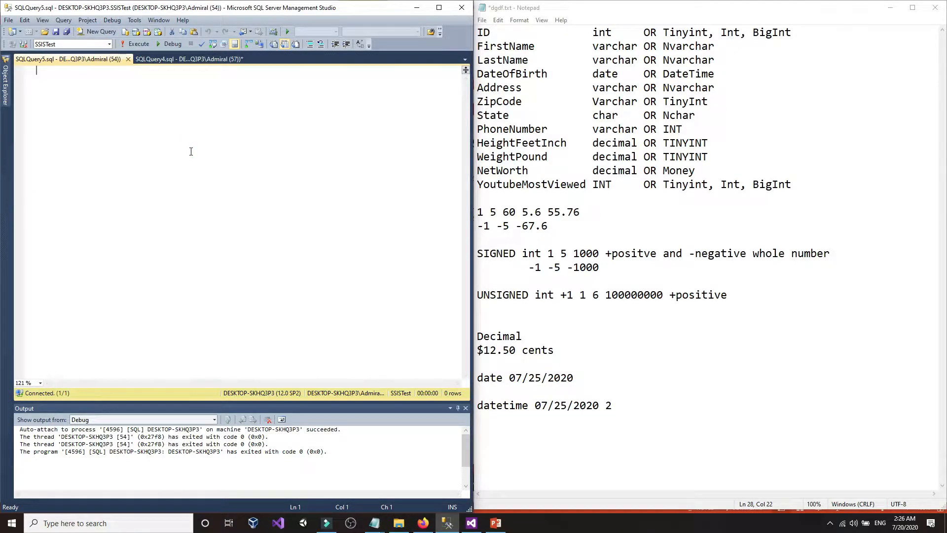
text(select ge)
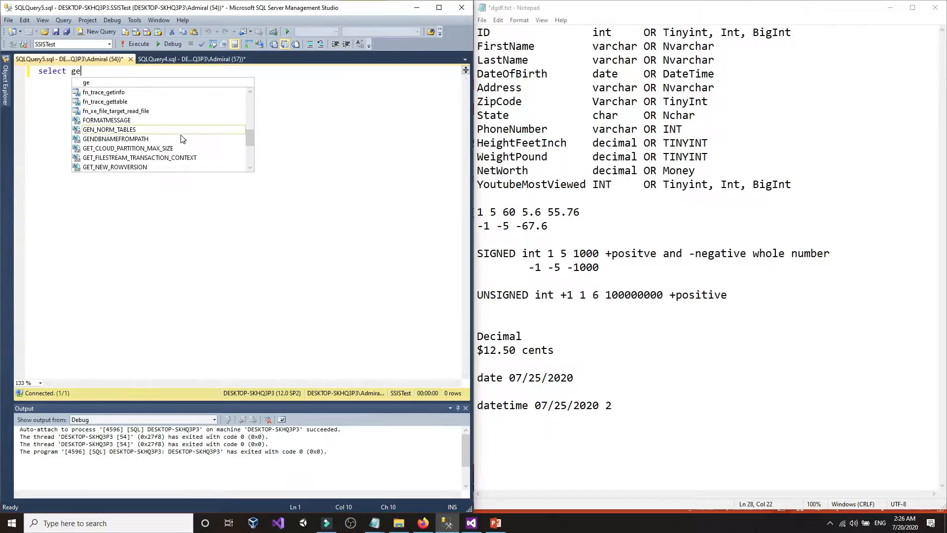
text(date())
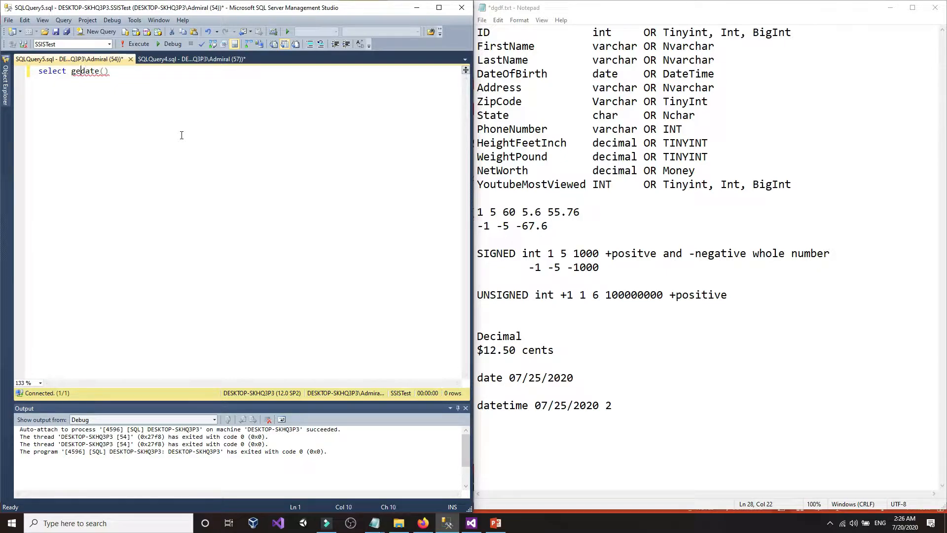
text(t)
key(F5)
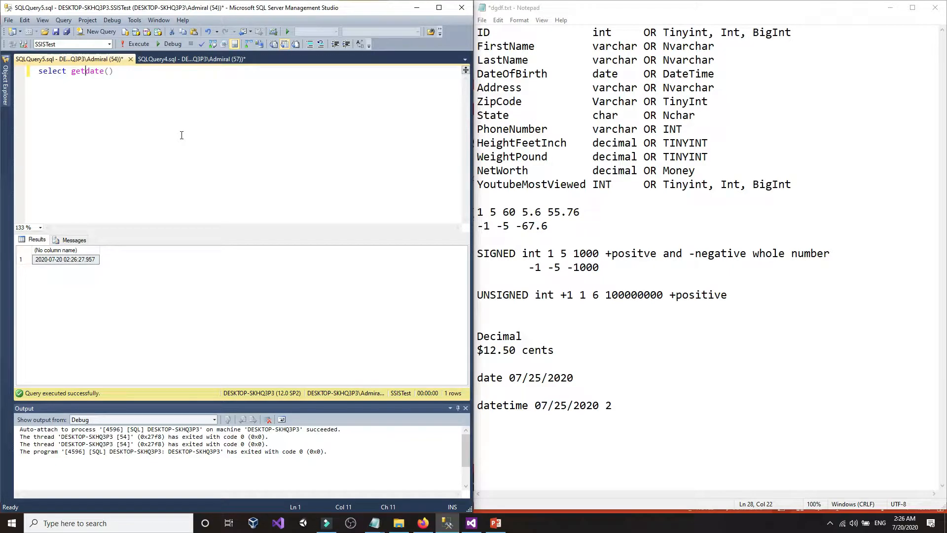
click(75, 263)
right_click(76, 261)
click(82, 267)
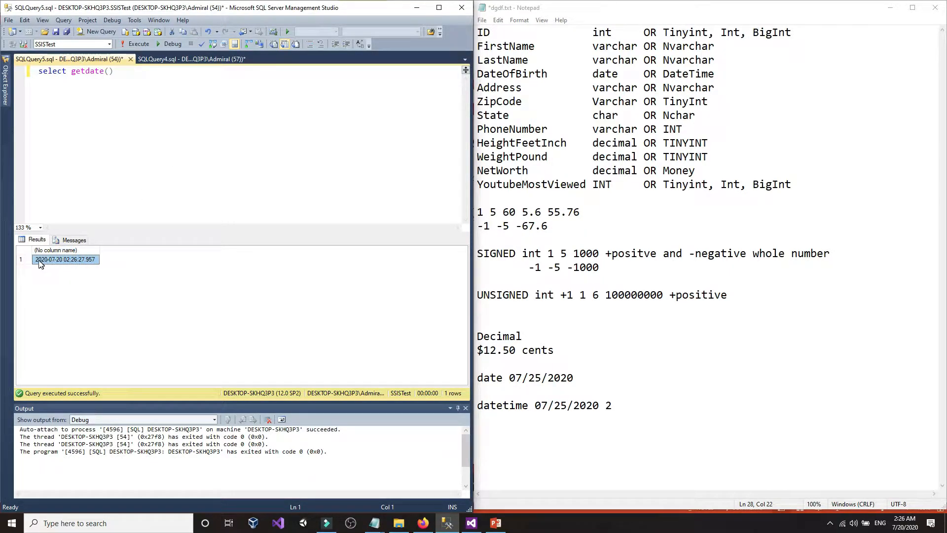
click(37, 260)
click(56, 260)
drag(617, 405, 536, 405)
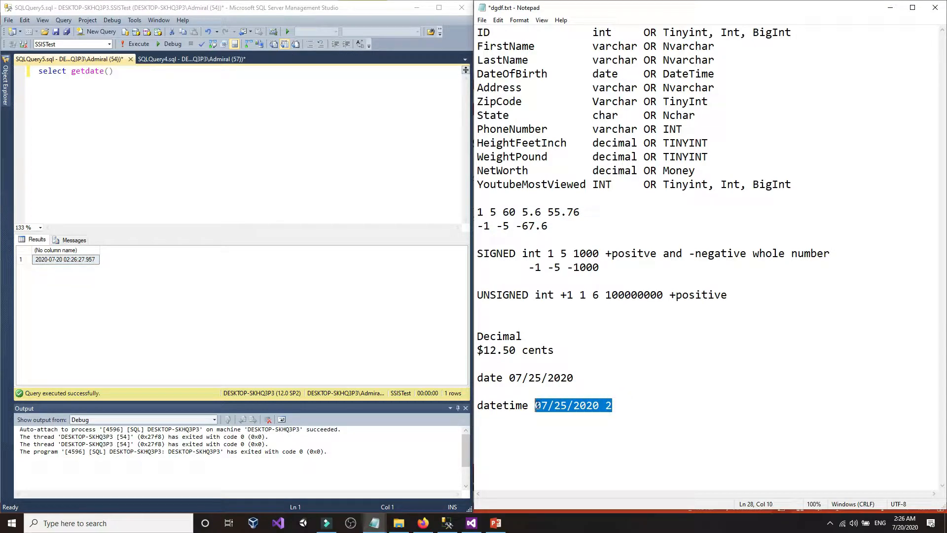
right_click(536, 405)
click(561, 296)
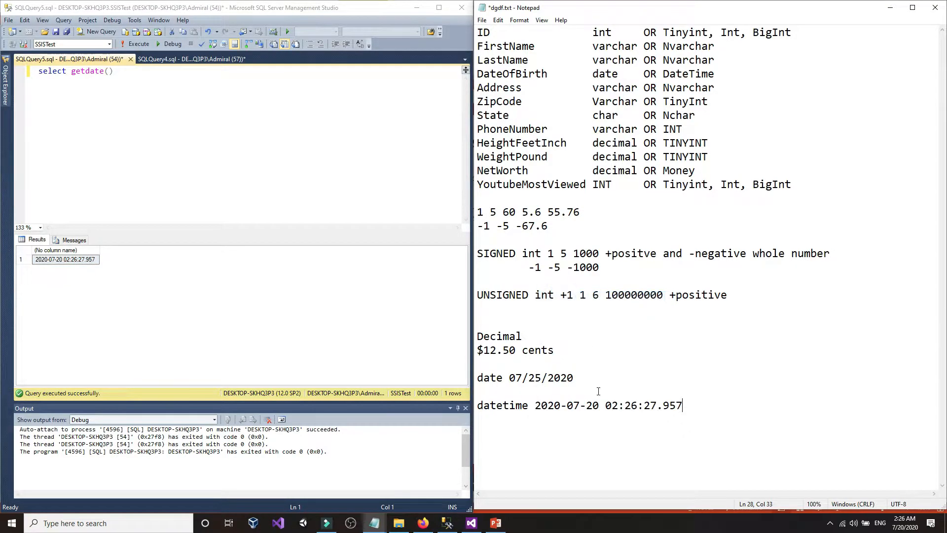
drag(534, 406, 705, 406)
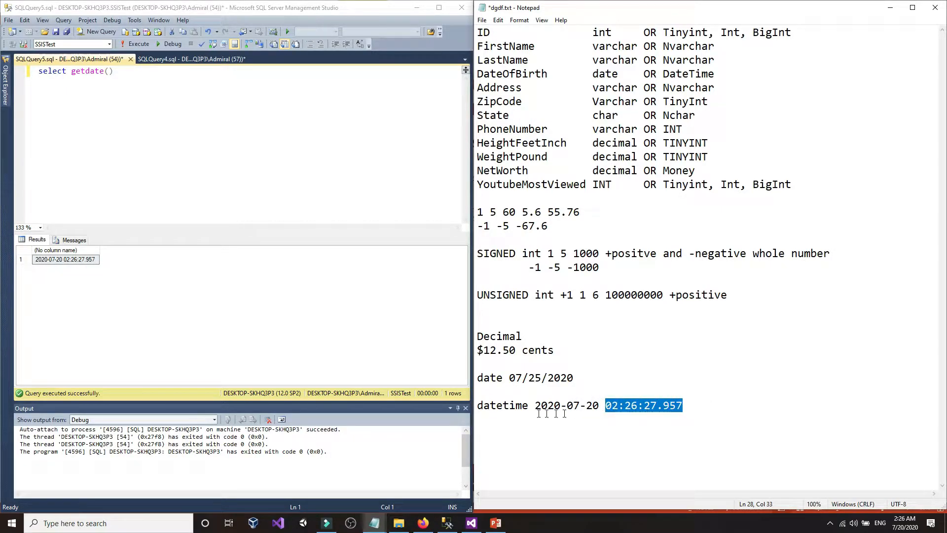
drag(522, 406, 484, 406)
click(498, 404)
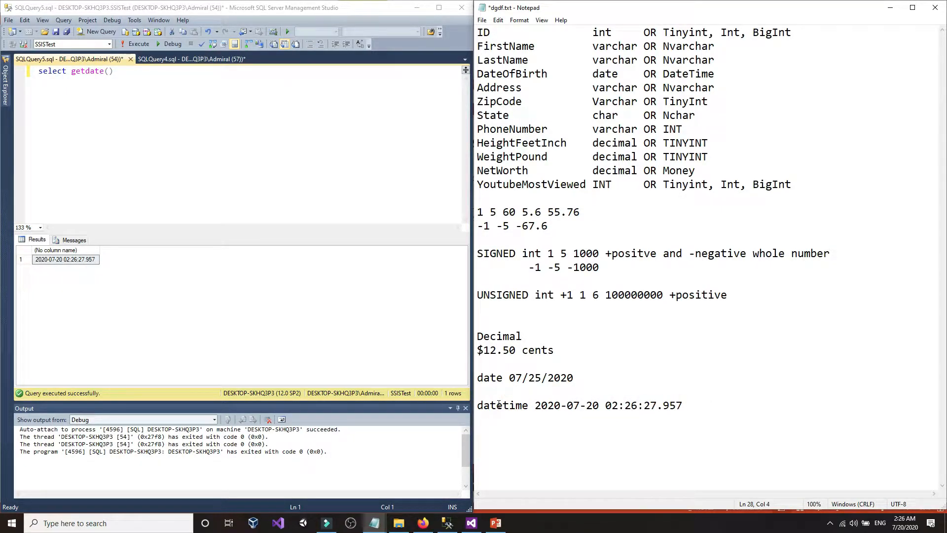
click(374, 523)
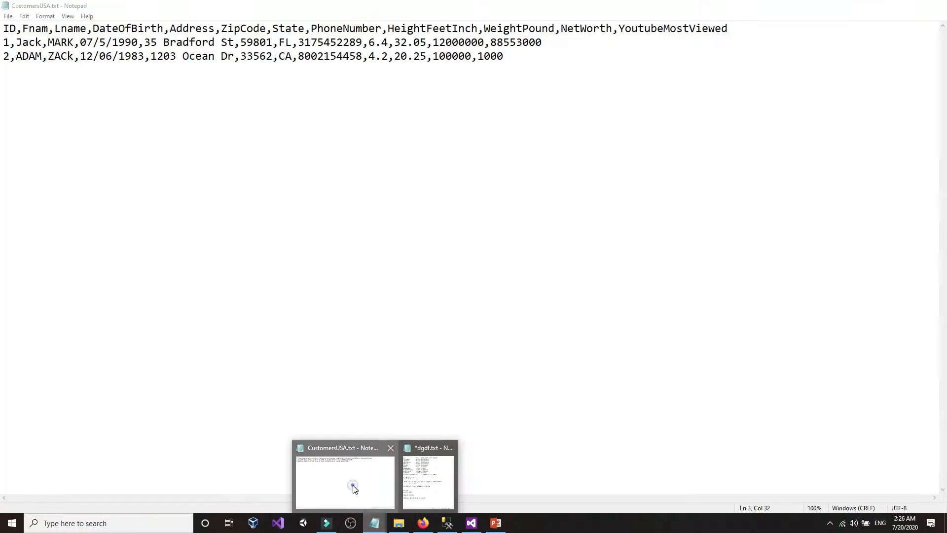
- Compare the first customer's date of birth in CustomersUSA.txt with DateOfBirth's date type in DataTypestest
click(353, 487)
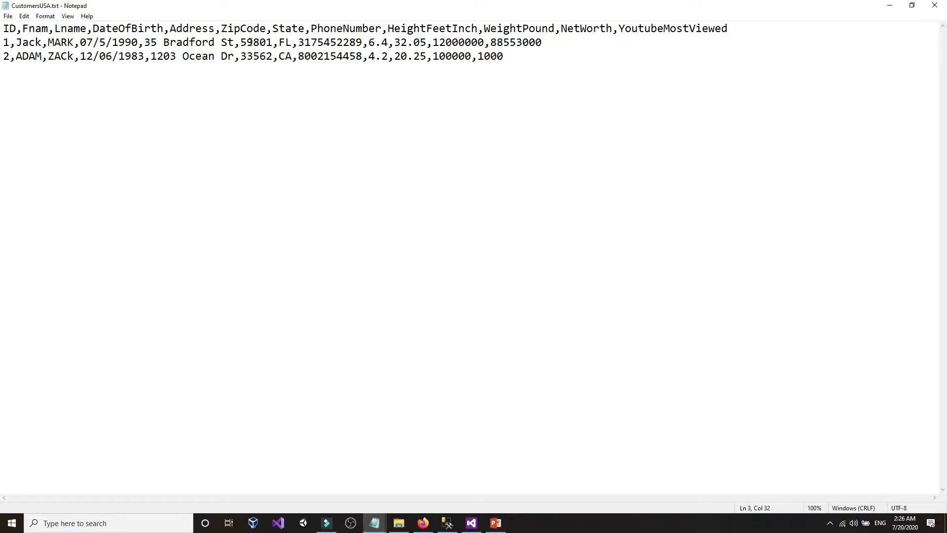
drag(81, 42, 153, 44)
click(144, 43)
click(139, 43)
click(448, 523)
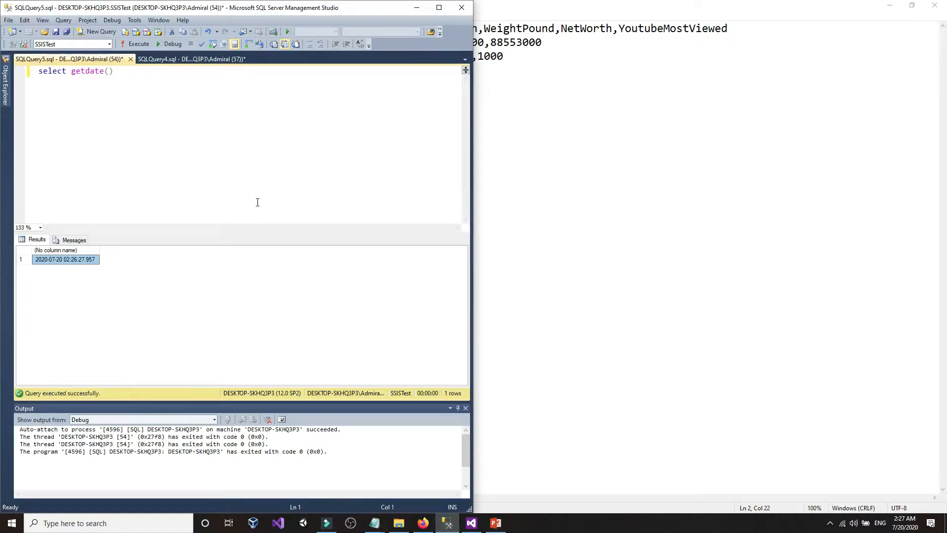
click(212, 60)
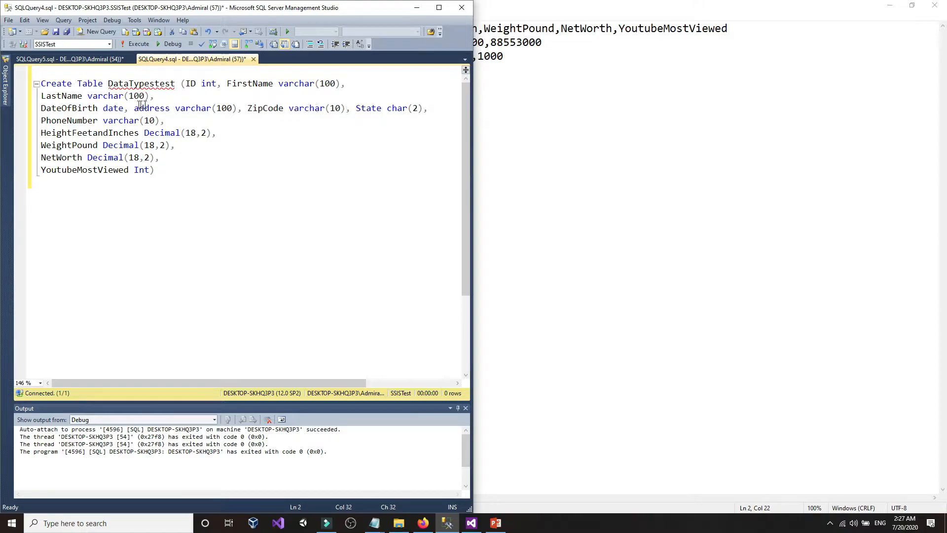
drag(104, 108, 123, 108)
click(120, 108)
- Compare the notes' datetime value with DateOfBirth's date type in the table script
click(577, 341)
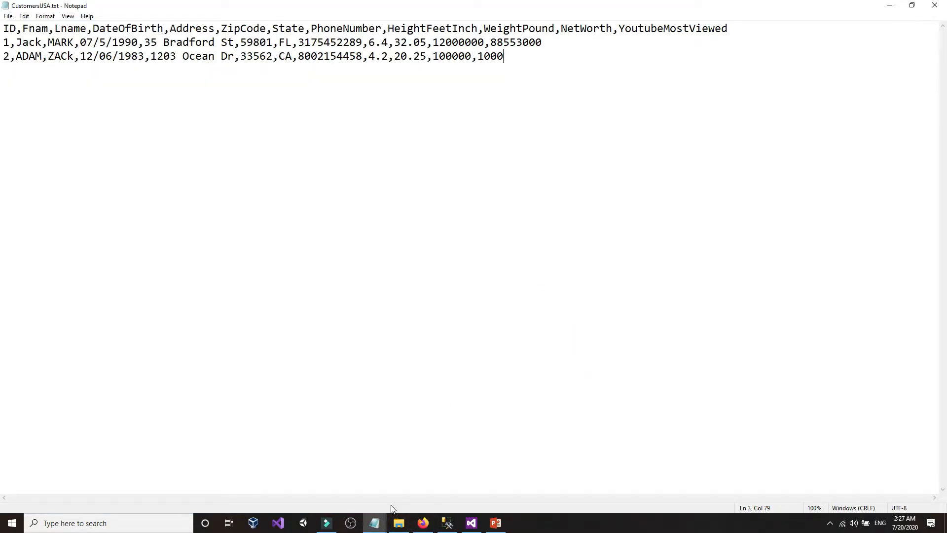
click(375, 522)
click(425, 483)
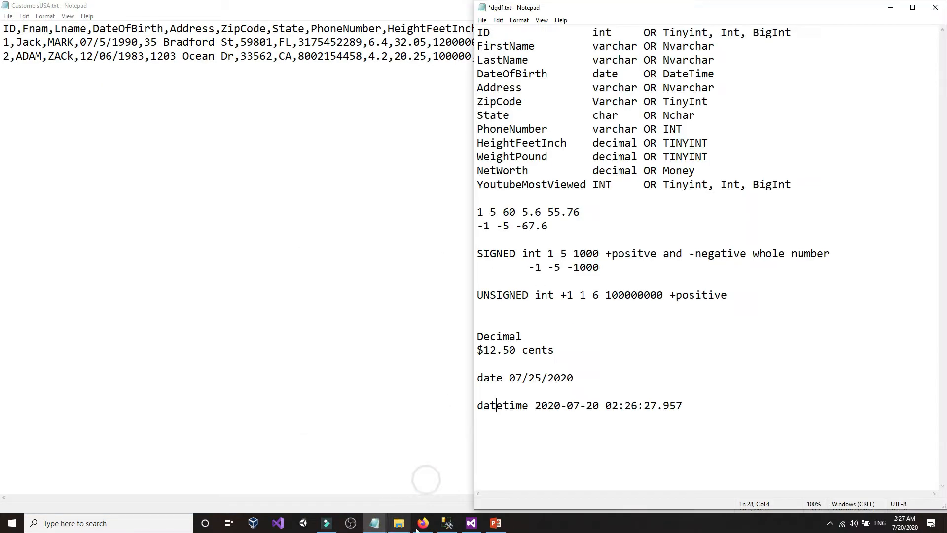
click(447, 524)
click(599, 325)
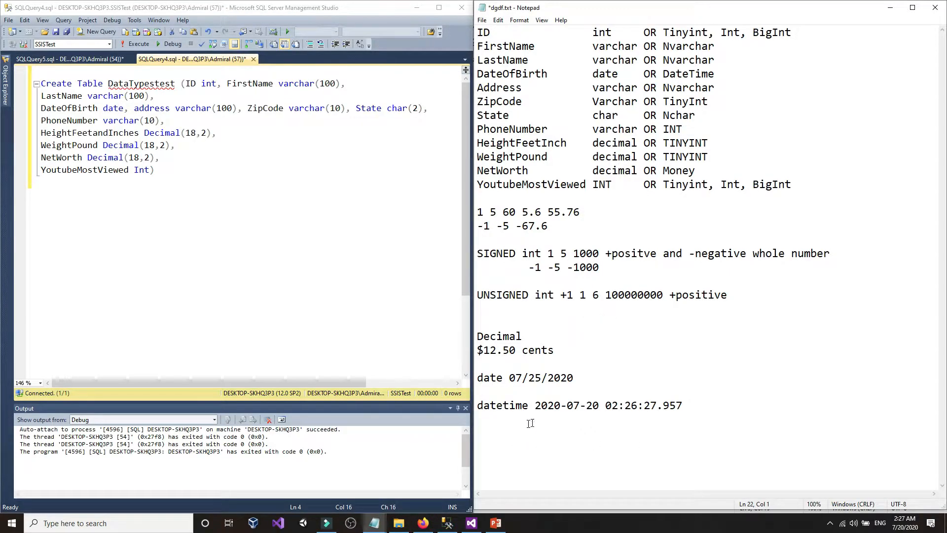
drag(536, 405, 674, 405)
click(682, 405)
click(101, 109)
double_click(113, 108)
click(124, 108)
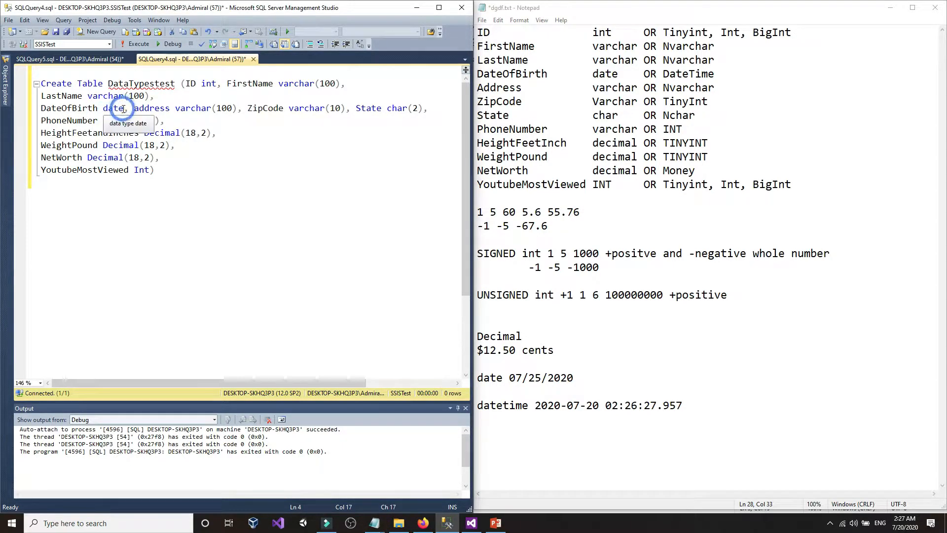
click(653, 369)
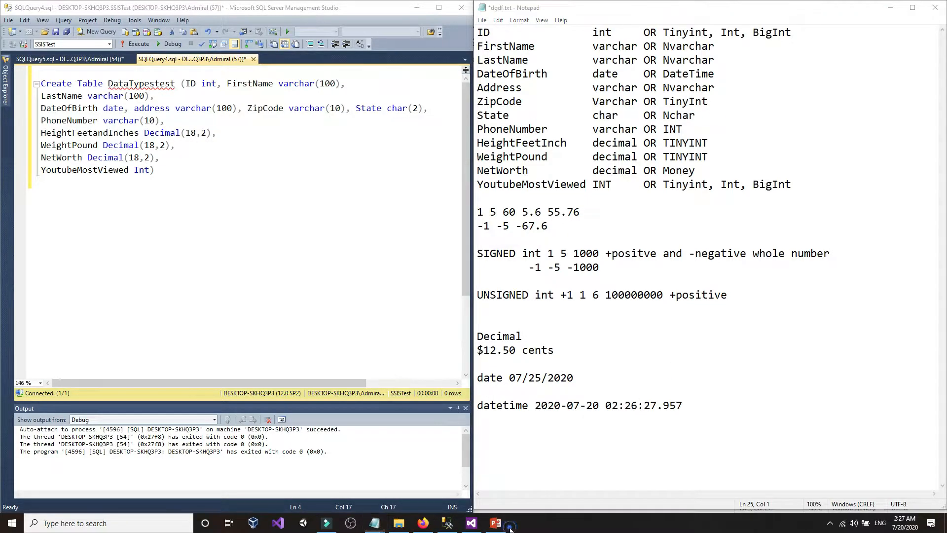
click(507, 525)
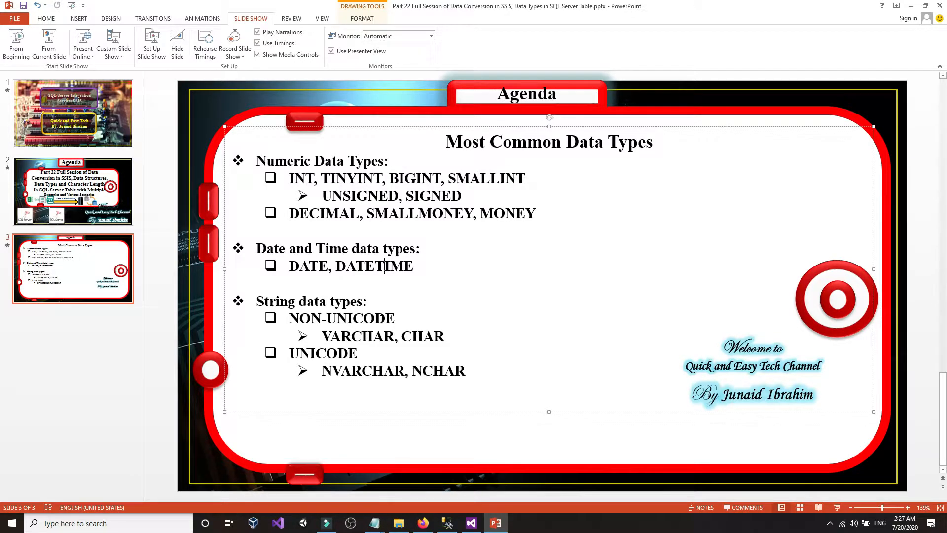
- Highlight NON-UNICODE, UNICODE and CHAR on the data types slide in turn
drag(288, 319, 402, 318)
click(404, 318)
drag(290, 353, 359, 353)
click(382, 357)
double_click(421, 337)
click(440, 337)
- Bring SSMS forward below the CREATE statement, then the dgdf.txt notes
click(444, 523)
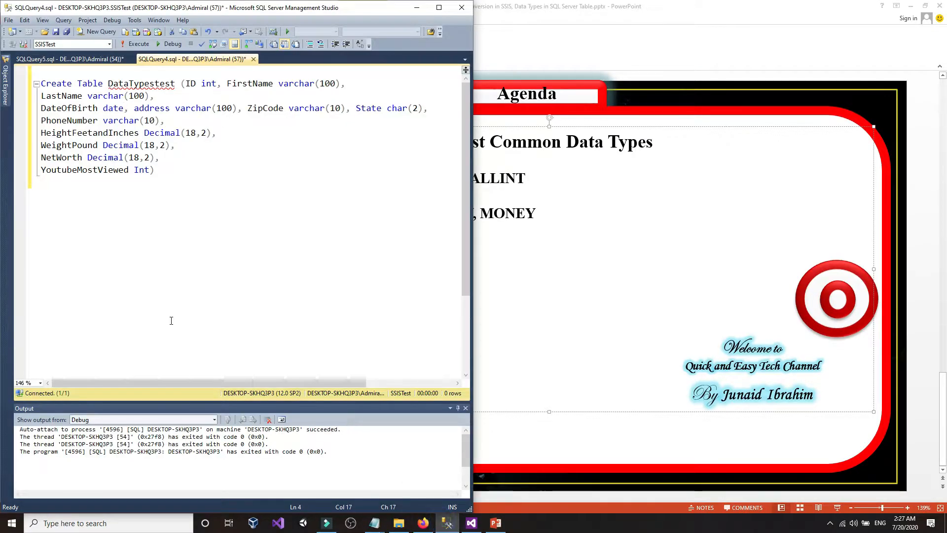
click(194, 253)
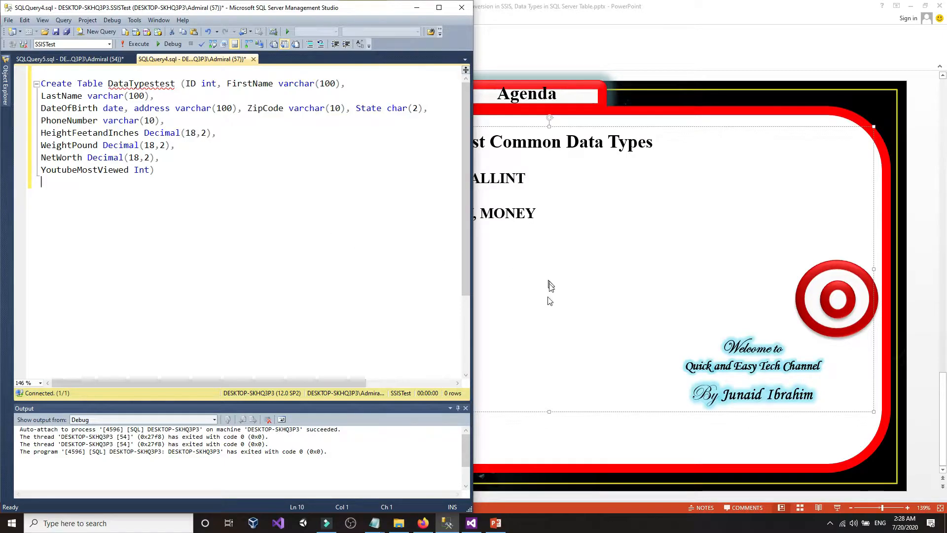
mouse_move(374, 522)
click(420, 498)
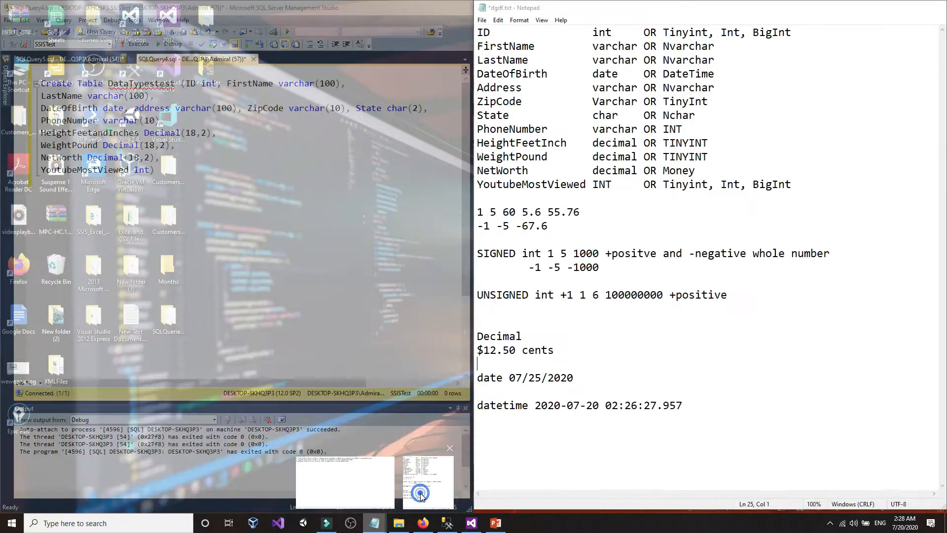
- Add a 'Florida FL' line to the notes and highlight Florida and FL separately
click(712, 405)
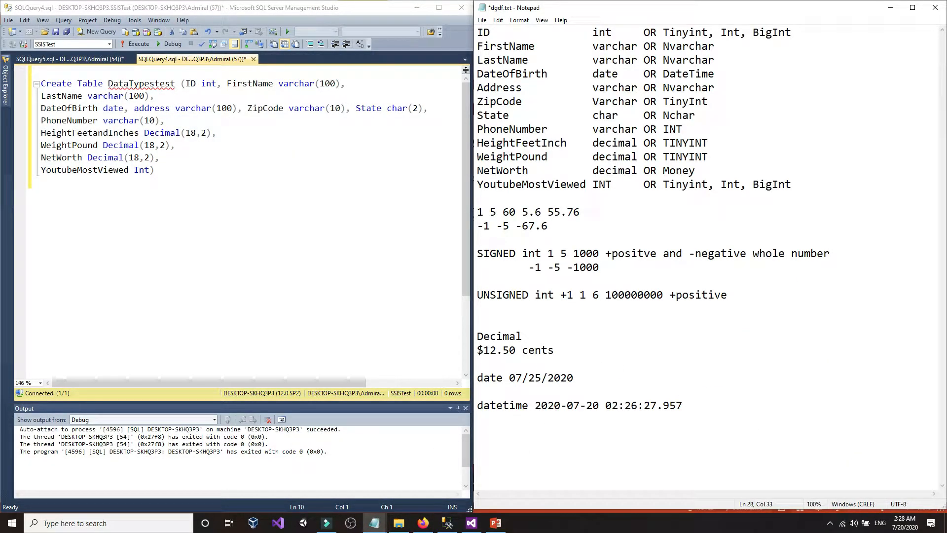
text(F)
text(lorida )
text(Fl)
text(L)
click(525, 435)
click(480, 436)
click(479, 435)
key(shift+Right)
key(shift+Right)
key(shift+Right)
key(shift+Right)
key(shift+Right)
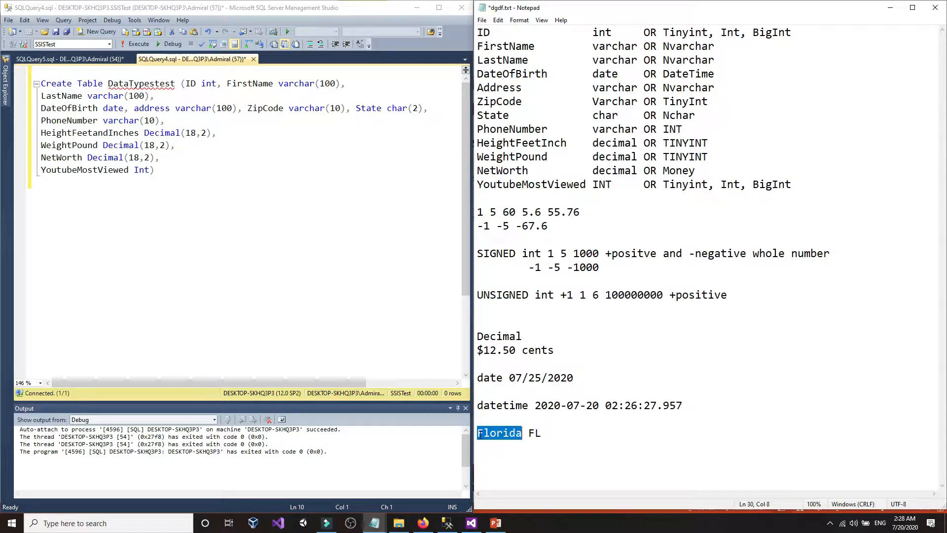
click(480, 434)
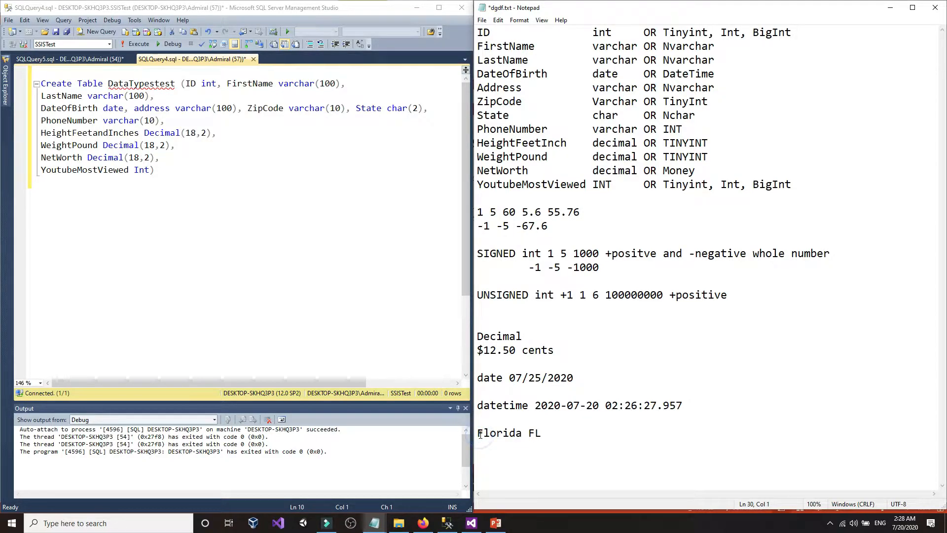
drag(479, 435, 520, 436)
click(522, 435)
click(529, 433)
drag(529, 433, 541, 434)
click(542, 434)
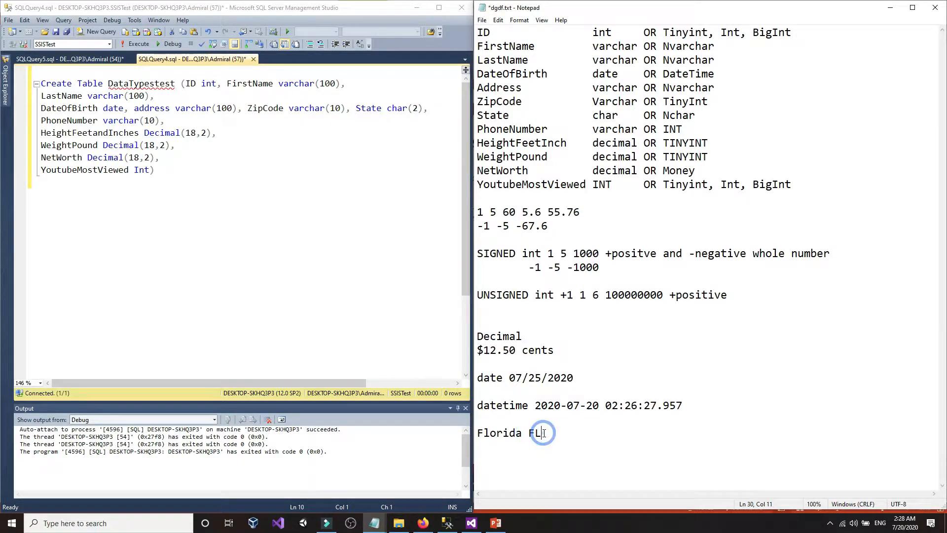
- In the script, point out State's length 2, address, ZipCode's varchar type and ID's int
click(400, 109)
click(415, 108)
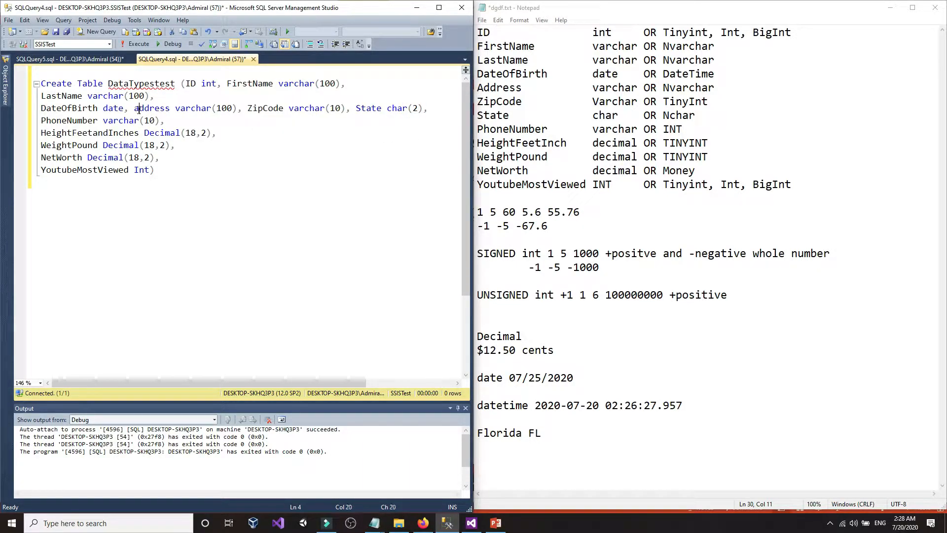
drag(134, 109, 155, 109)
drag(248, 109, 325, 109)
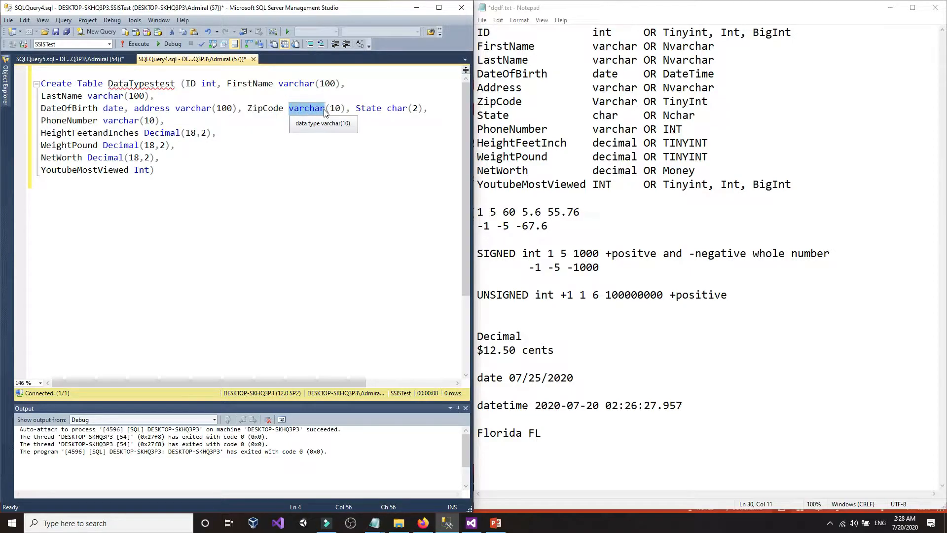
click(325, 110)
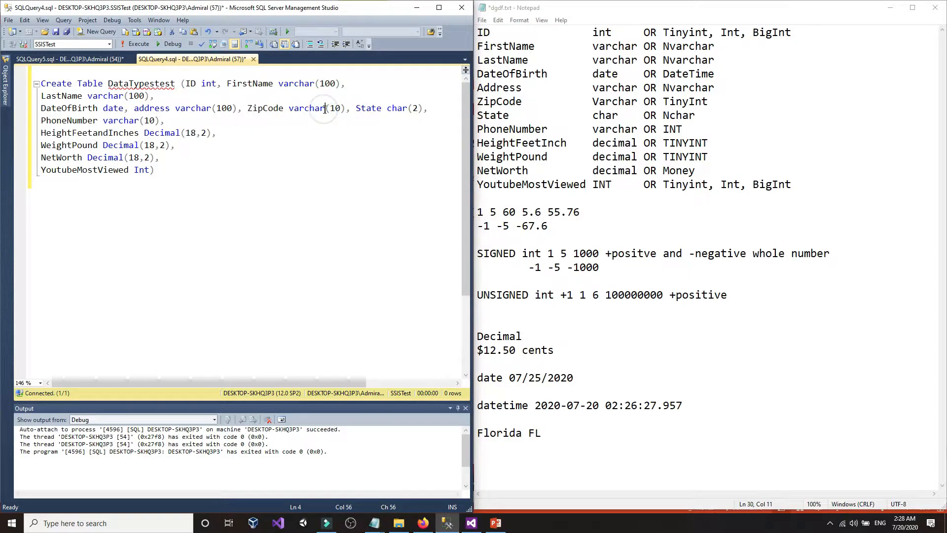
double_click(596, 32)
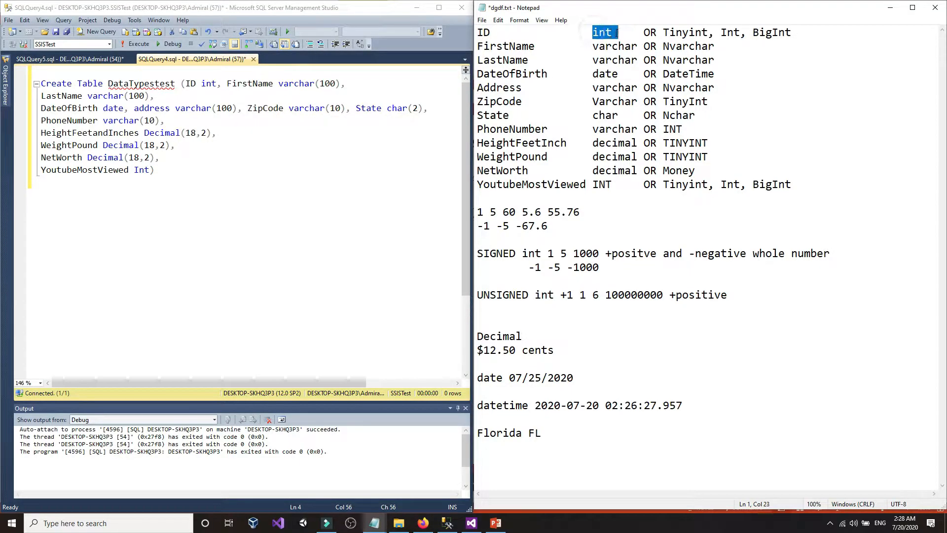
- Add a 'zipcode 33254' line under UNSIGNED int and compare it with ID int and ZipCode varchar
click(542, 312)
text(zipv)
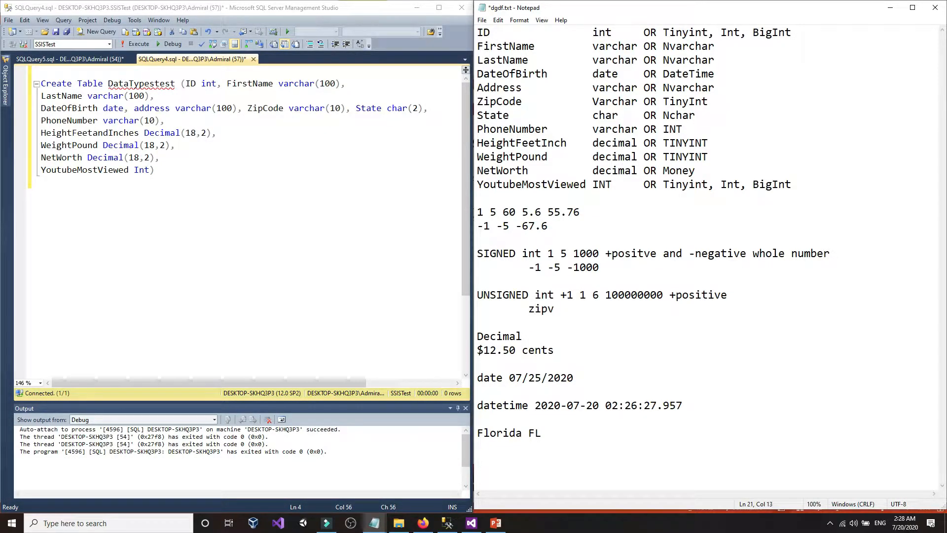
key(BackSpace)
text(code 33254)
mouse_move(582, 310)
mouse_down()
mouse_move(616, 310)
mouse_move(580, 310)
mouse_up()
click(582, 309)
drag(586, 32, 599, 32)
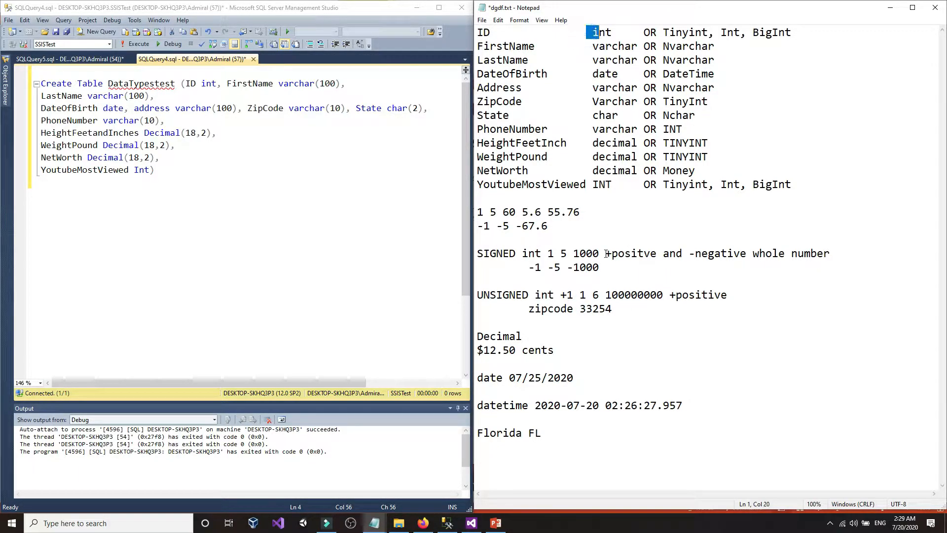
click(311, 109)
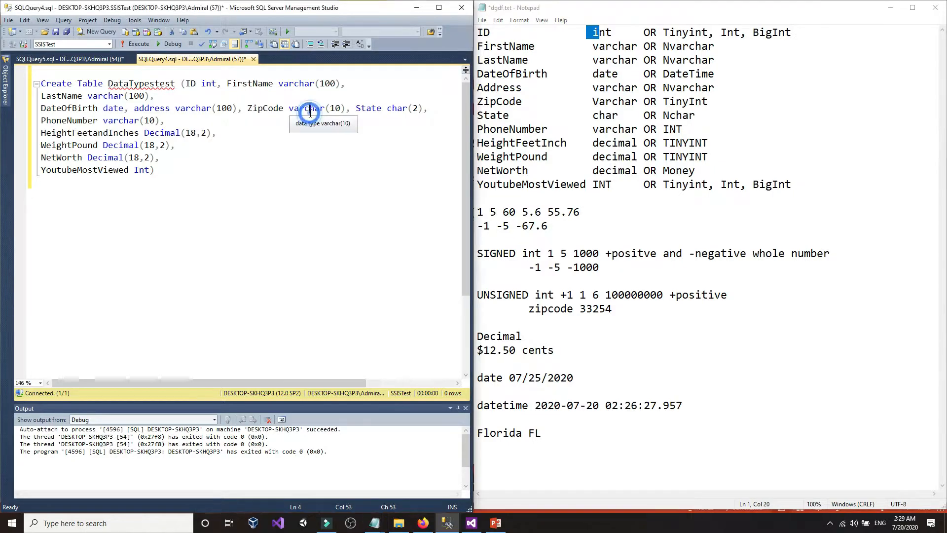
- Append 'mg' so the line reads 'zipcode 33254mg', then bring up the canada zip code search
click(617, 310)
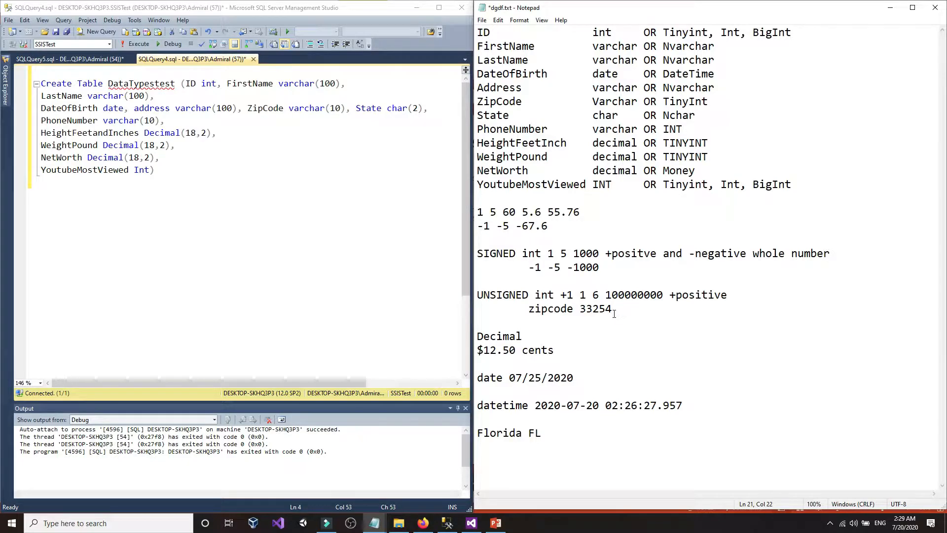
drag(616, 310, 581, 313)
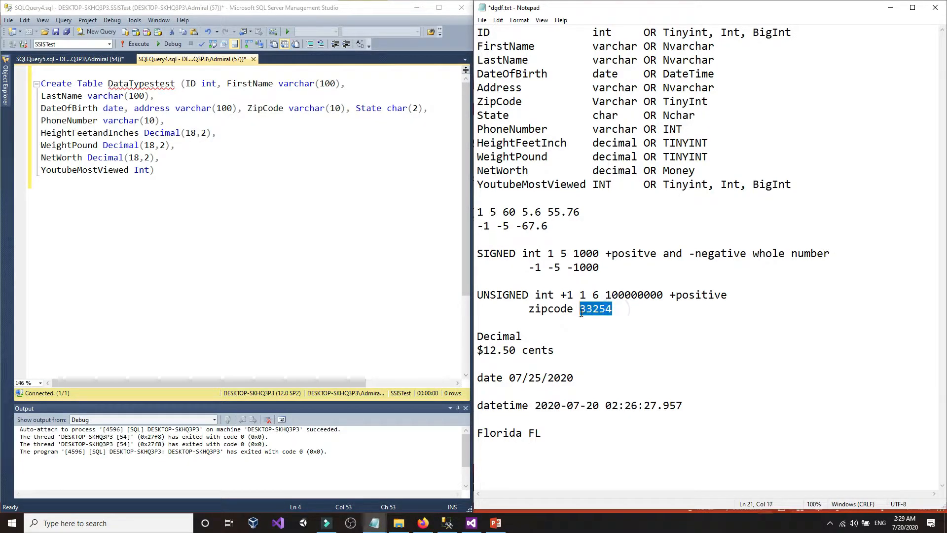
click(622, 311)
text(mg)
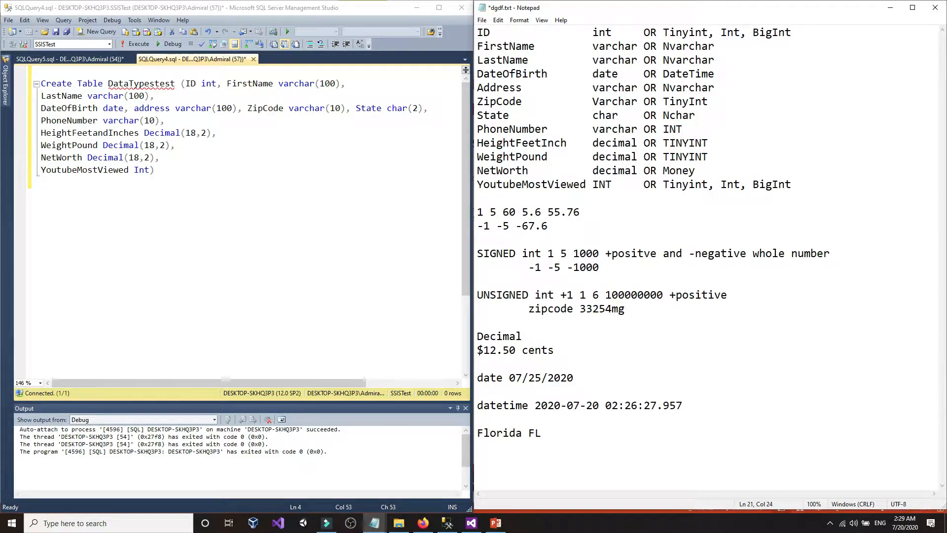
click(684, 305)
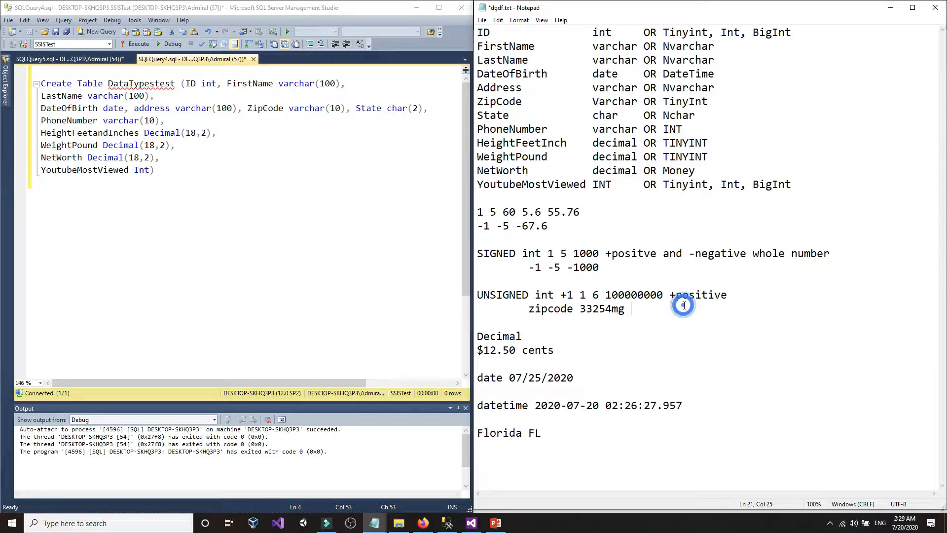
click(426, 524)
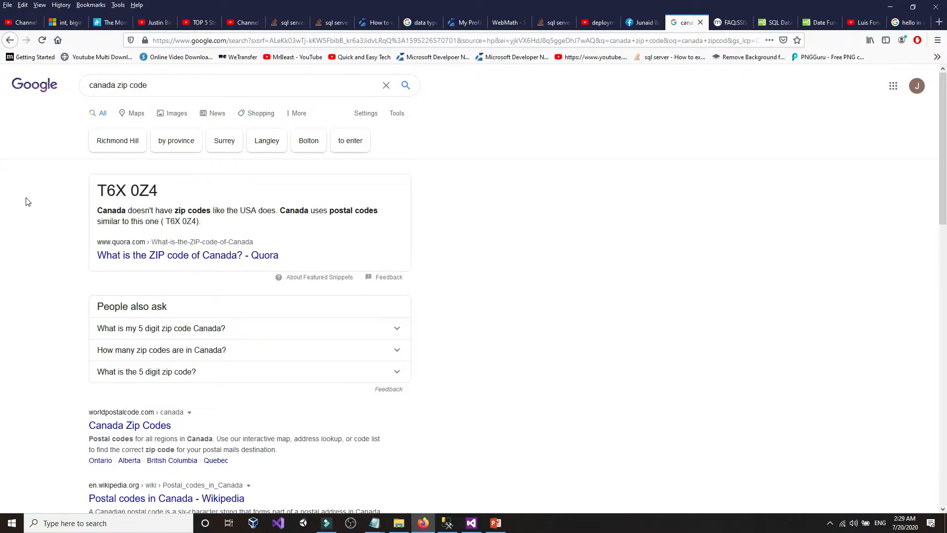
- Highlight the Canadian postal code T6X 0Z4 in the Google results, then return to SSMS
drag(100, 187, 124, 191)
click(102, 192)
click(129, 191)
drag(160, 190, 98, 189)
click(176, 193)
click(97, 188)
click(169, 188)
click(93, 186)
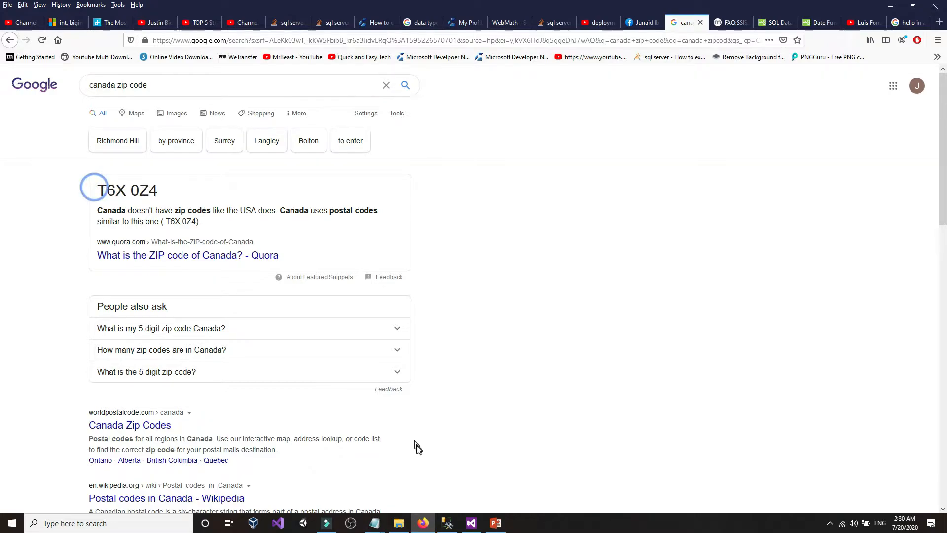
click(451, 527)
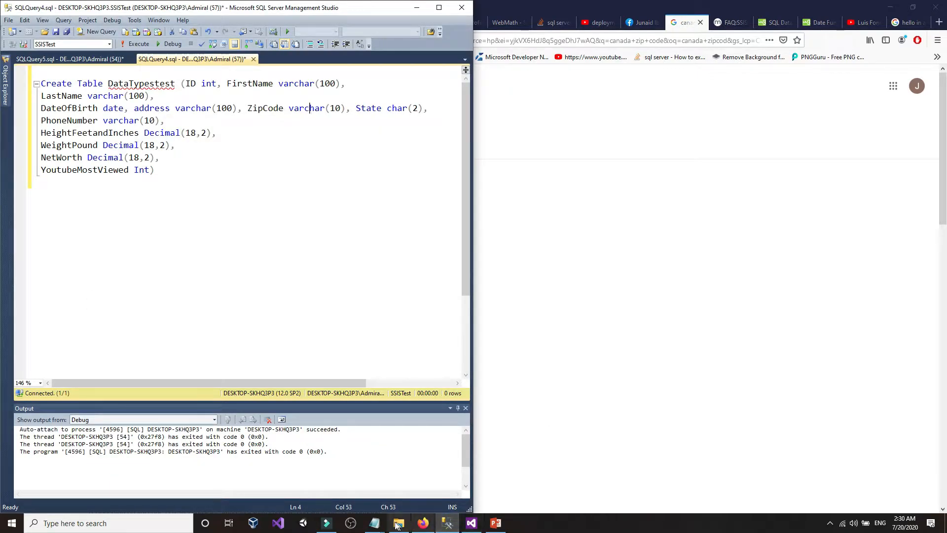
- Bring the dgdf.txt notes forward and point out ZipCode's varchar type in the script
click(376, 523)
click(428, 479)
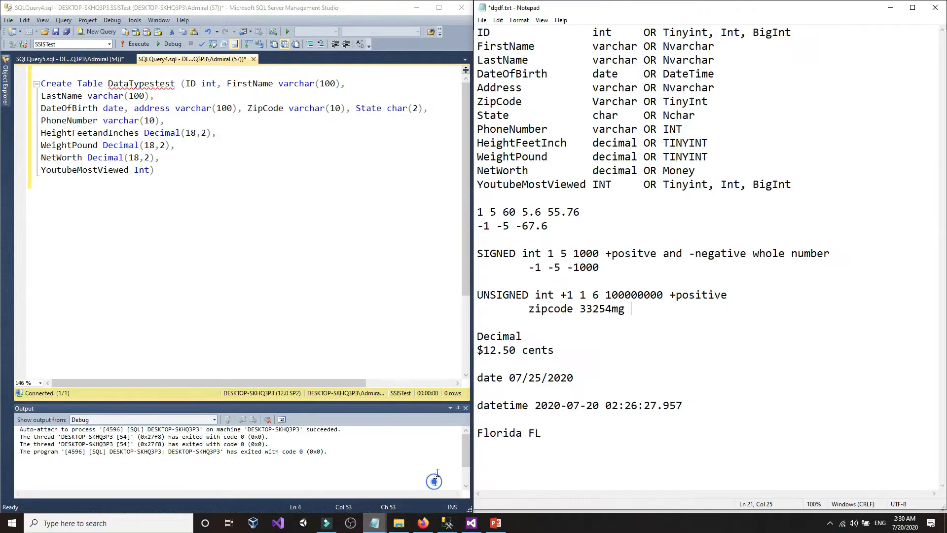
click(288, 112)
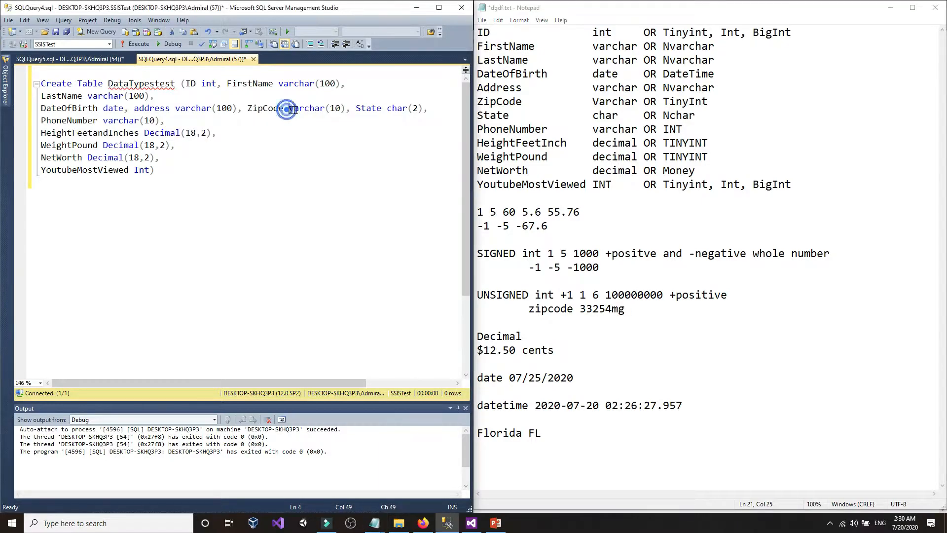
double_click(291, 109)
click(325, 108)
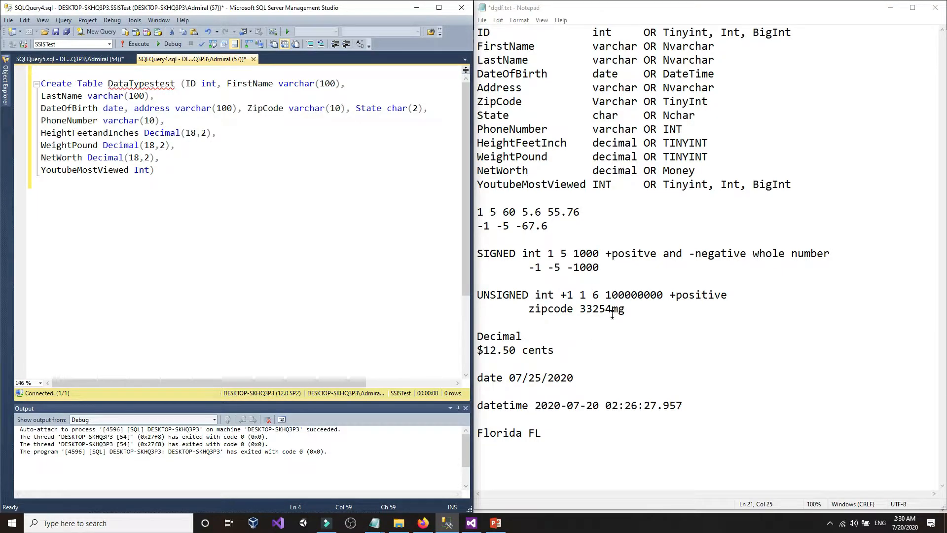
drag(612, 310, 627, 312)
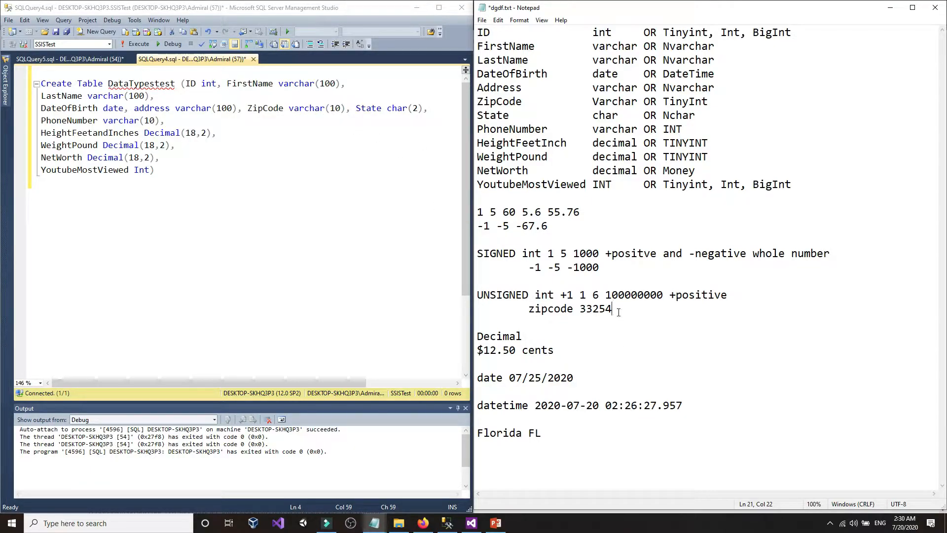
click(619, 313)
text(-24514)
click(622, 317)
drag(612, 310, 620, 312)
click(617, 312)
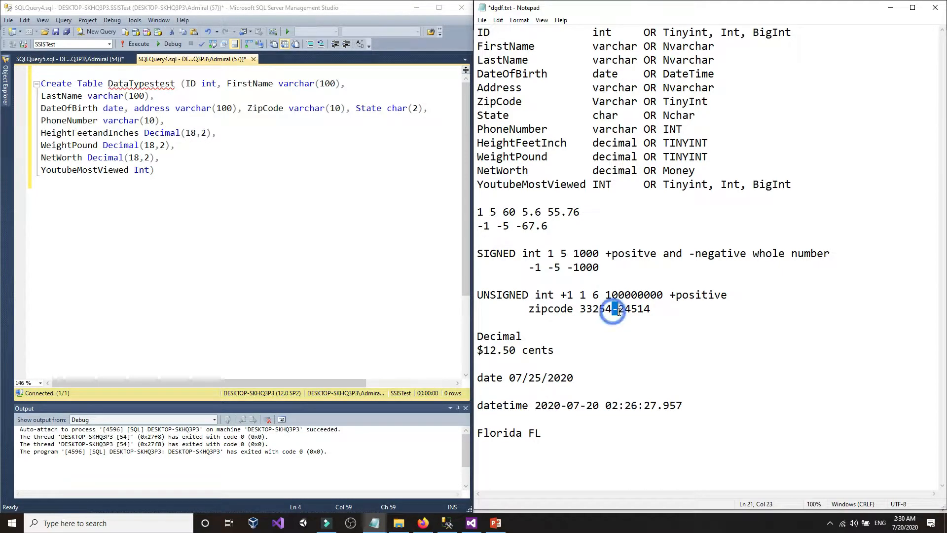
click(619, 312)
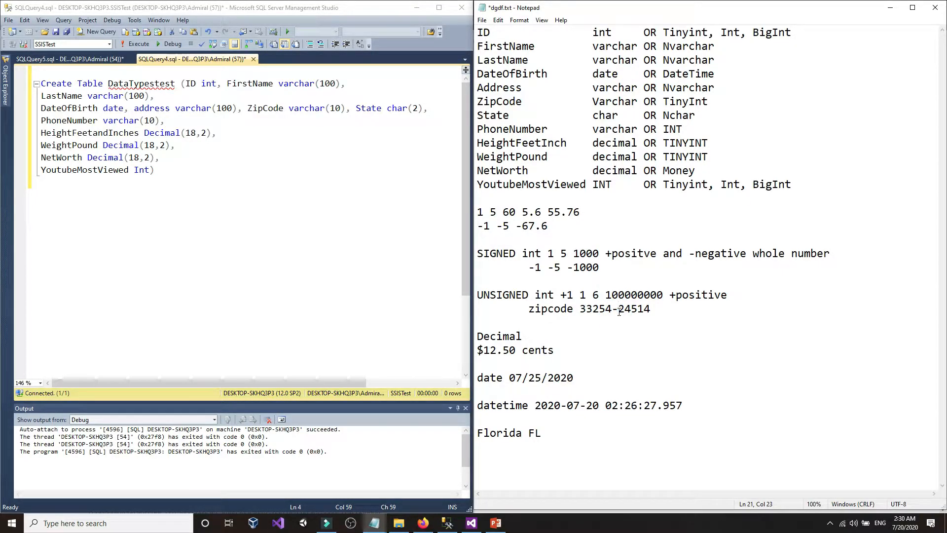
click(334, 109)
drag(580, 310, 653, 312)
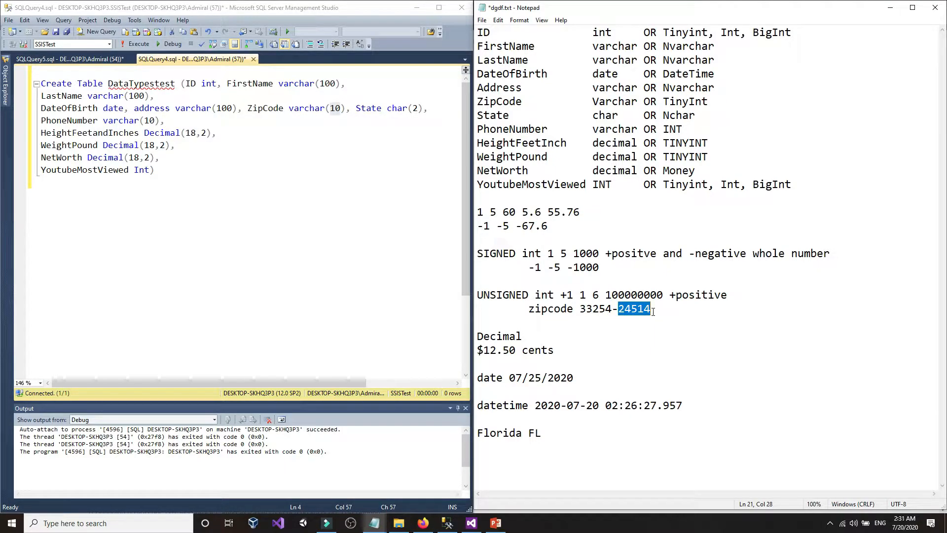
click(596, 310)
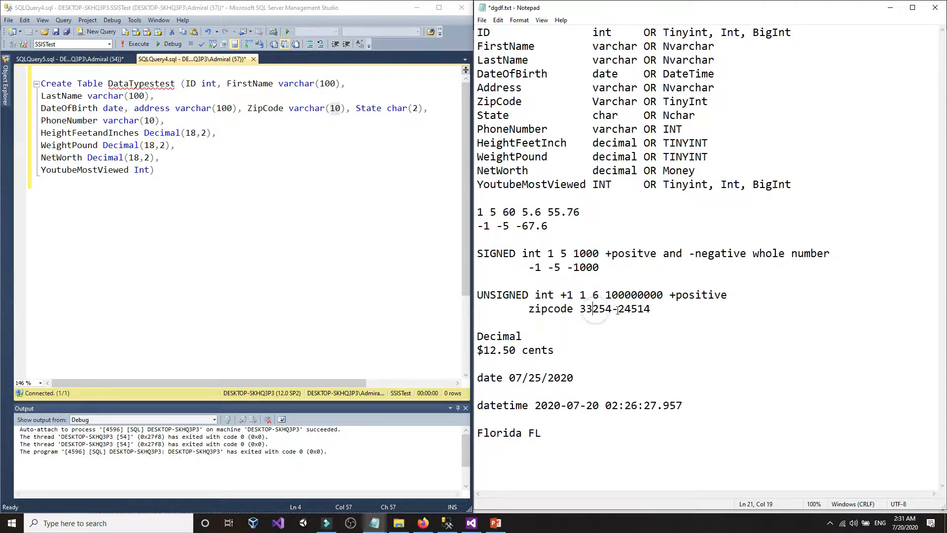
drag(619, 310, 582, 309)
click(582, 310)
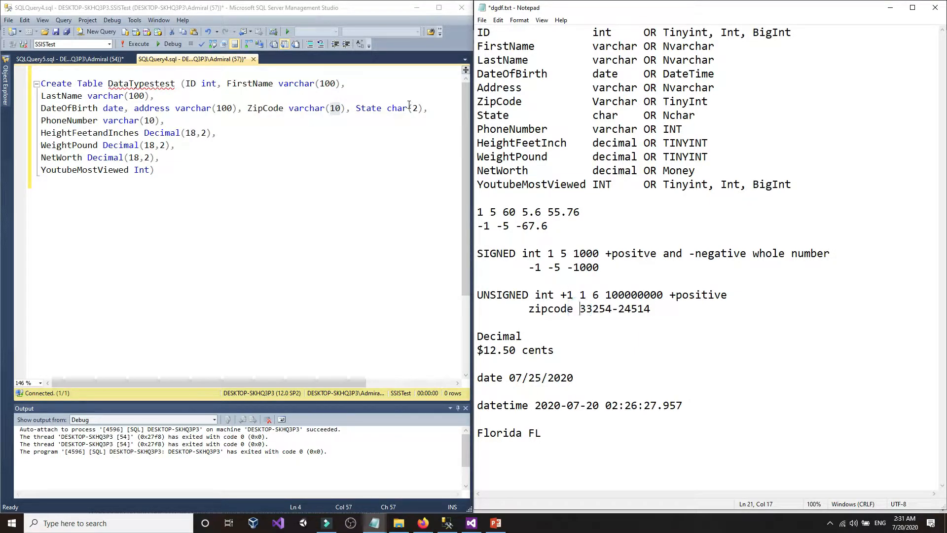
- Re-enter ZipCode's length as 10, glance at the Most Common Data Types slide, and return to the notes
click(343, 111)
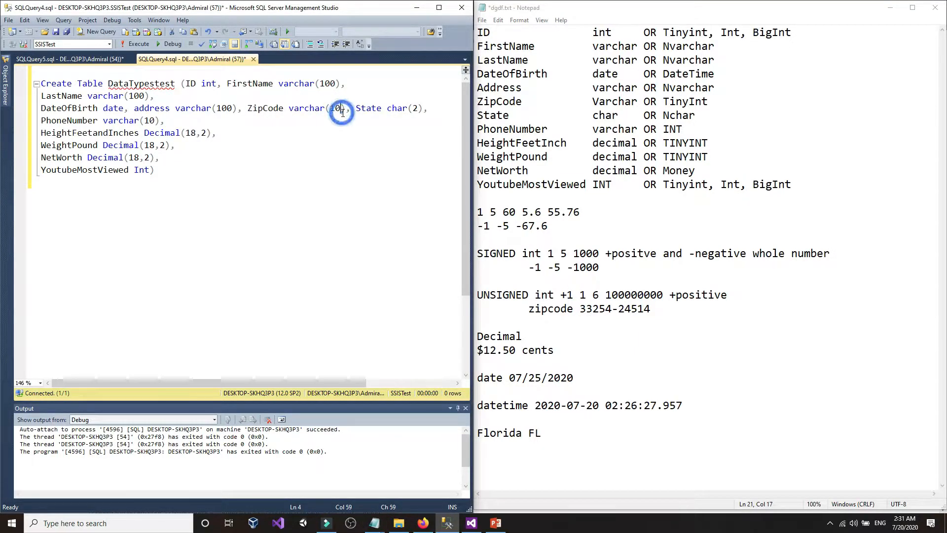
key(BackSpace)
text(1)
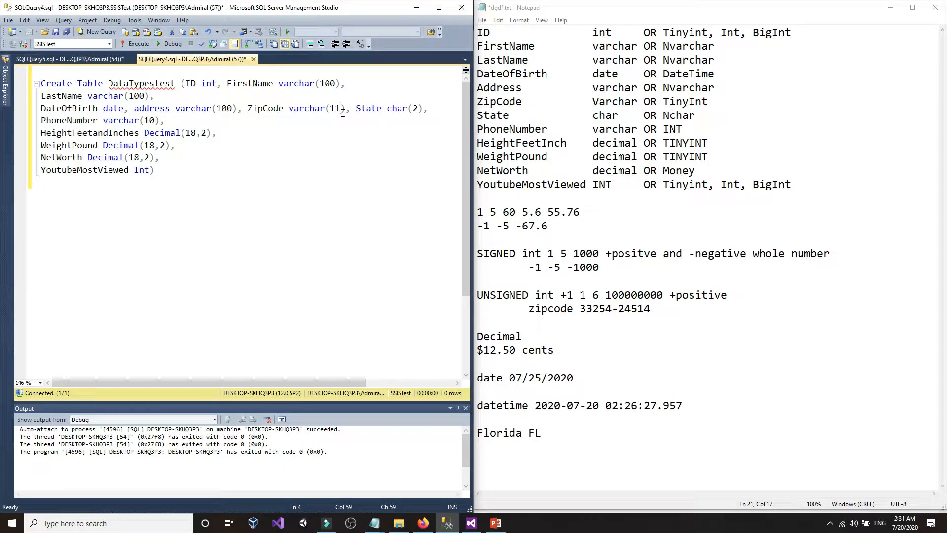
key(BackSpace)
text(0)
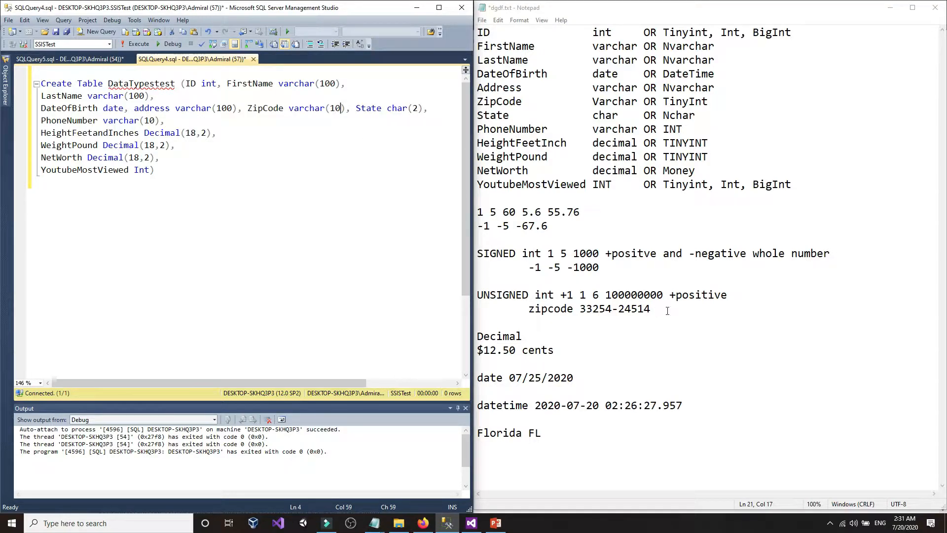
click(668, 311)
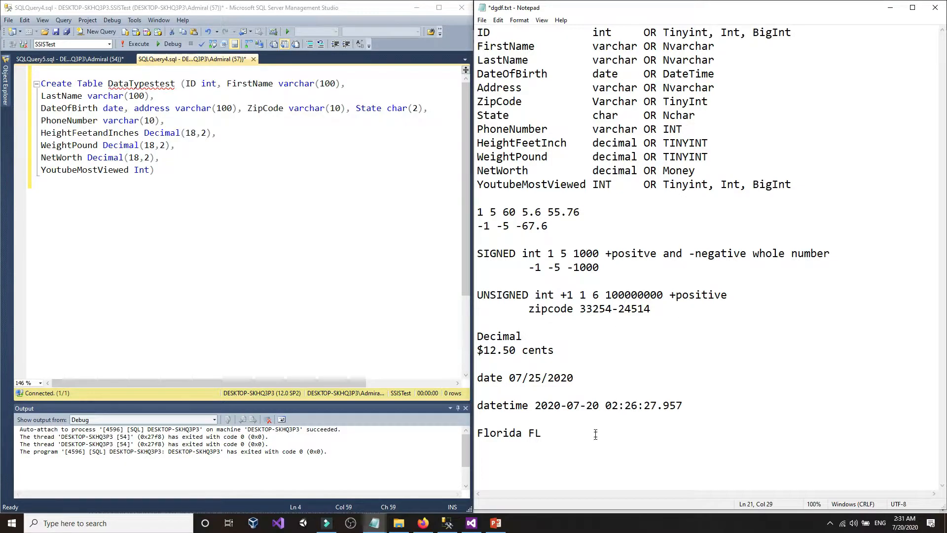
click(496, 523)
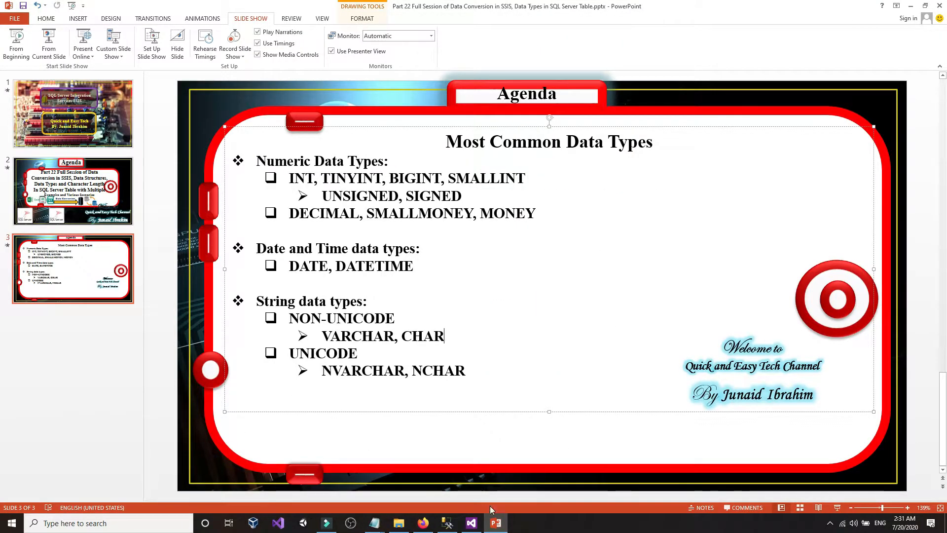
click(496, 522)
click(644, 356)
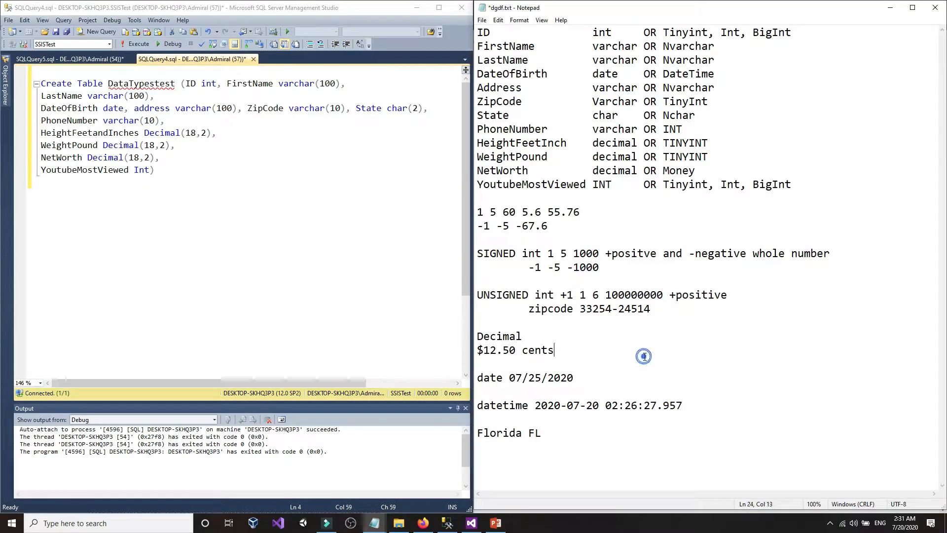
- Review the FirstName and DateOfBirth columns and refresh SSISTest in Object Explorer
click(612, 323)
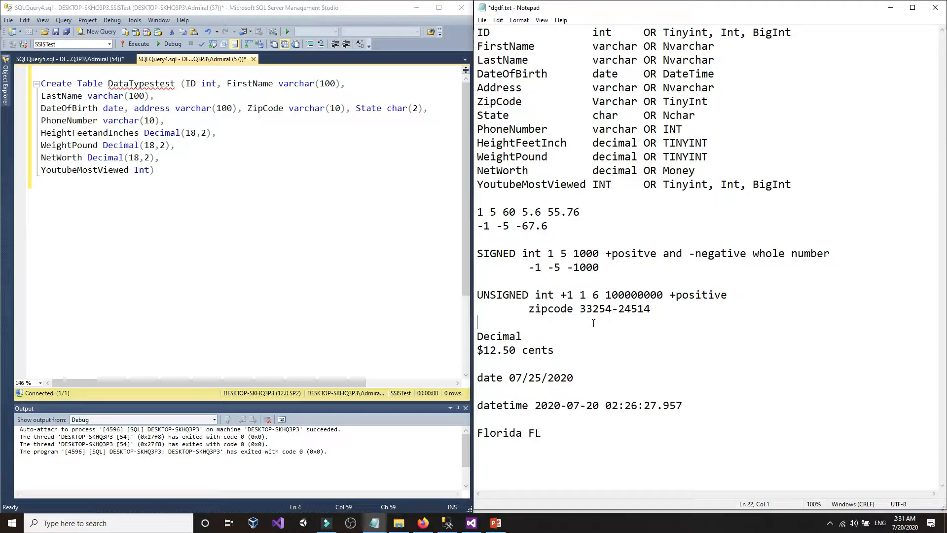
click(338, 267)
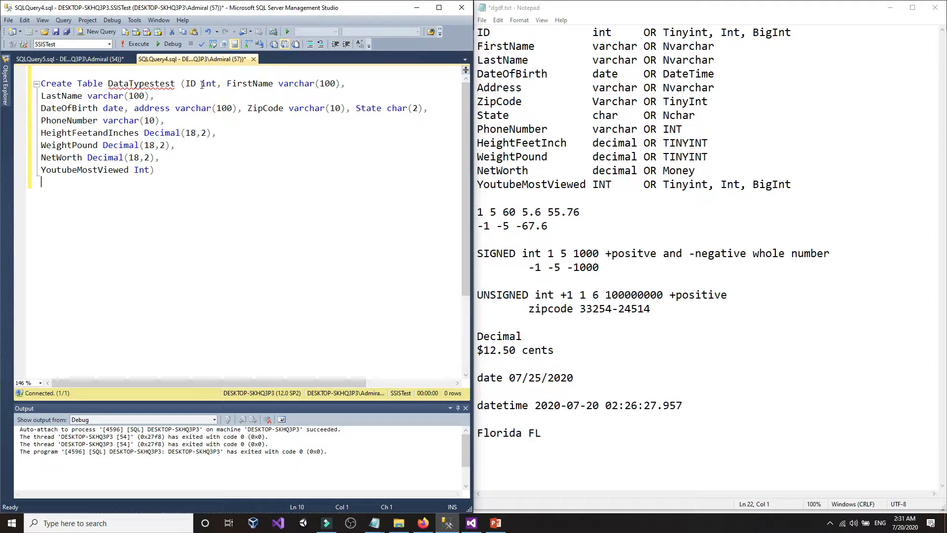
click(249, 83)
click(68, 109)
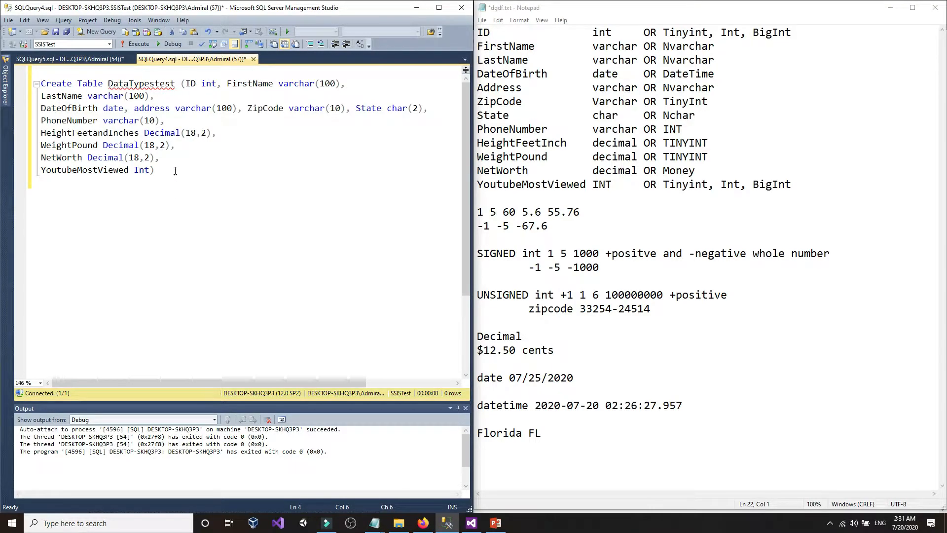
click(5, 84)
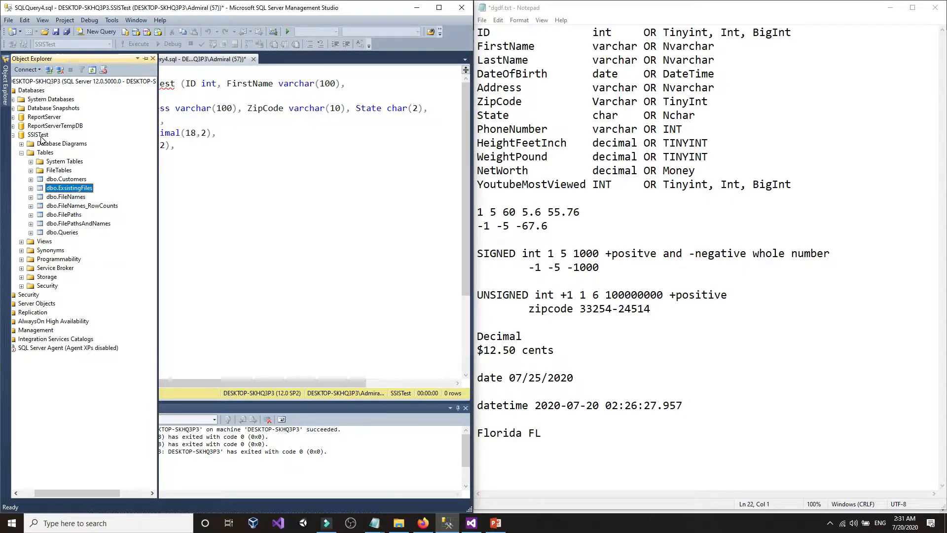
click(39, 134)
key(F5)
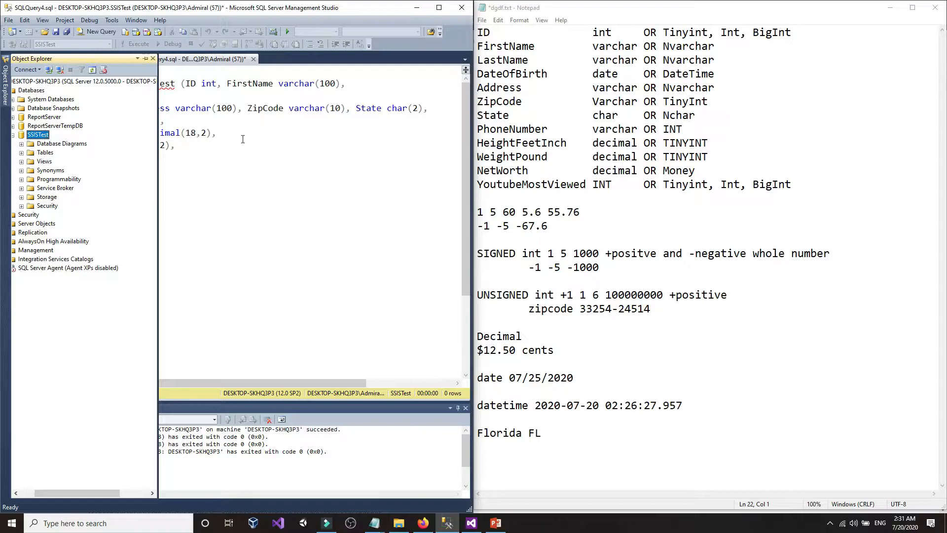
- Select and execute the whole CREATE TABLE DataTypestest statement
click(243, 139)
drag(187, 172, 41, 84)
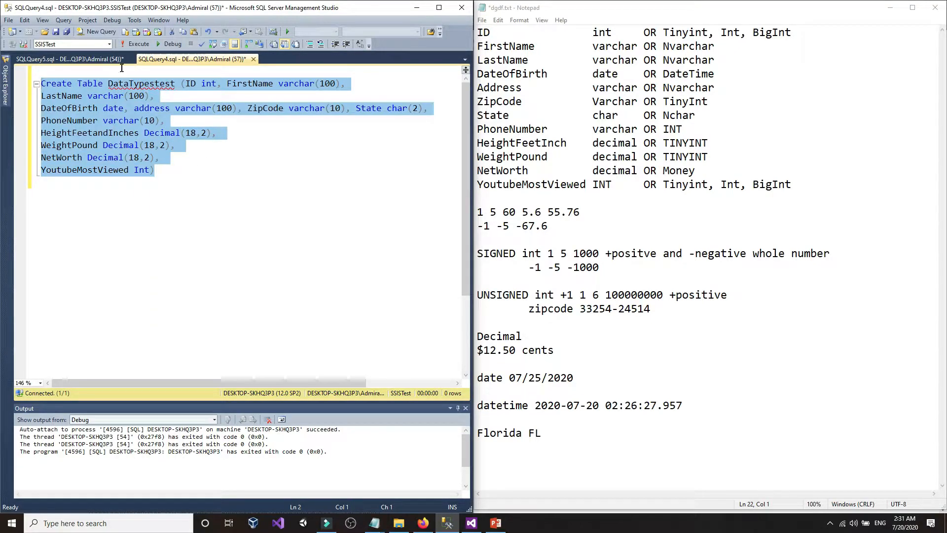
mouse_move(123, 89)
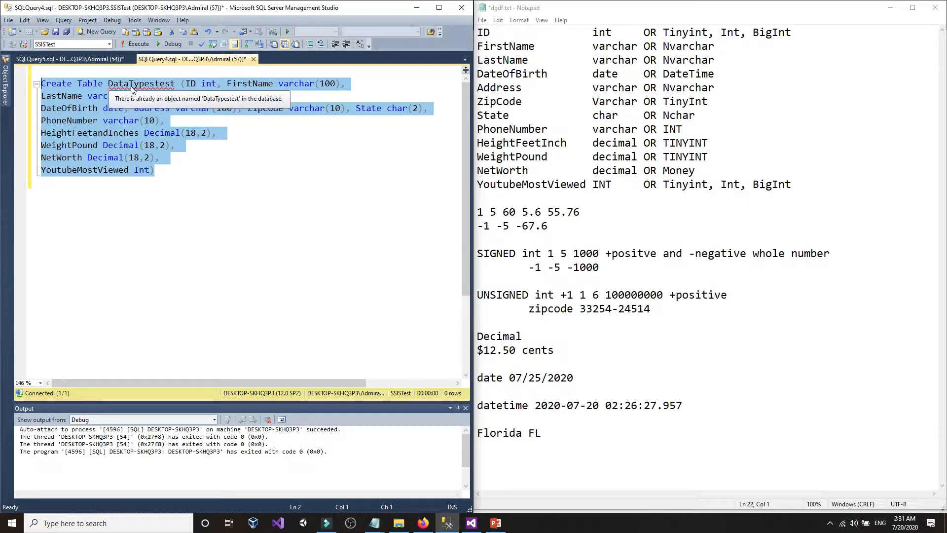
click(136, 46)
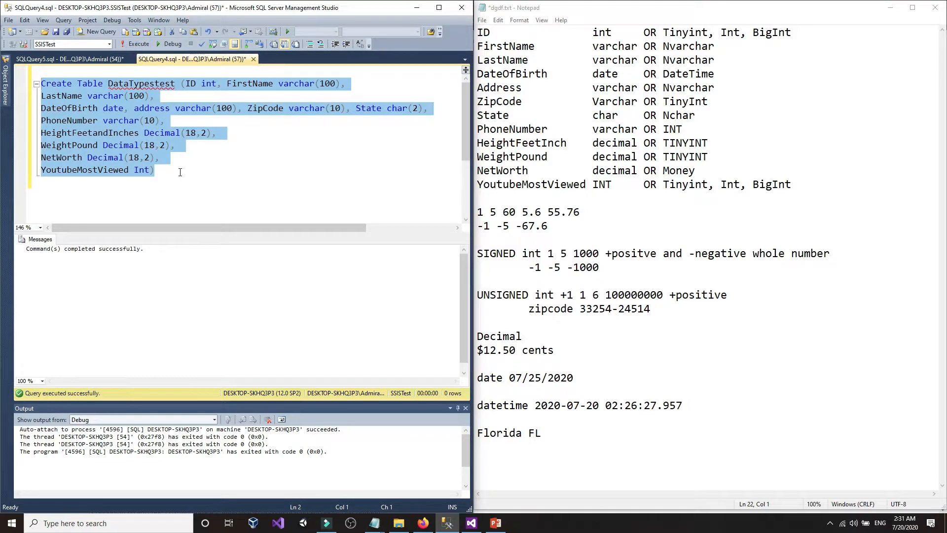
click(184, 188)
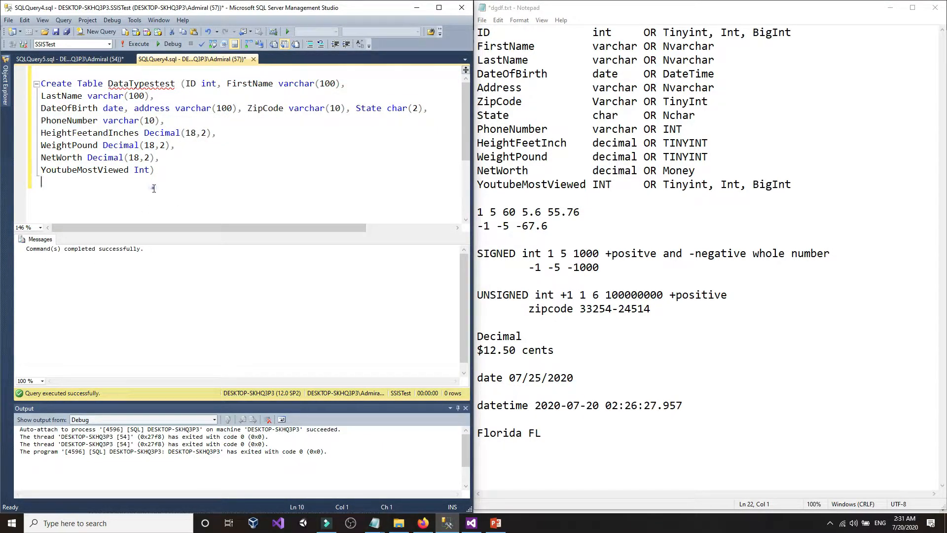
- Refresh the IntelliSense cache, run 'select * from dbo.DataTypestest', then cut that line from the script
click(24, 20)
mouse_move(105, 204)
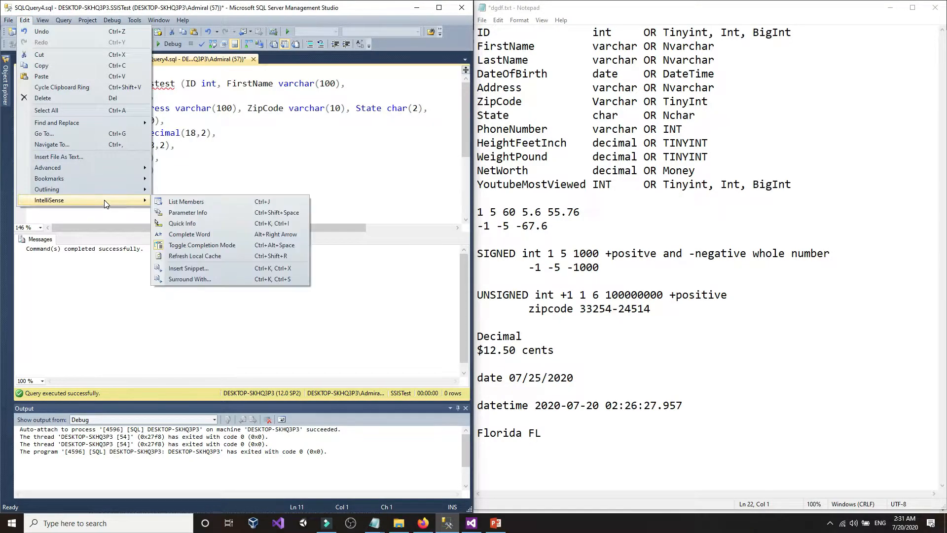
click(195, 256)
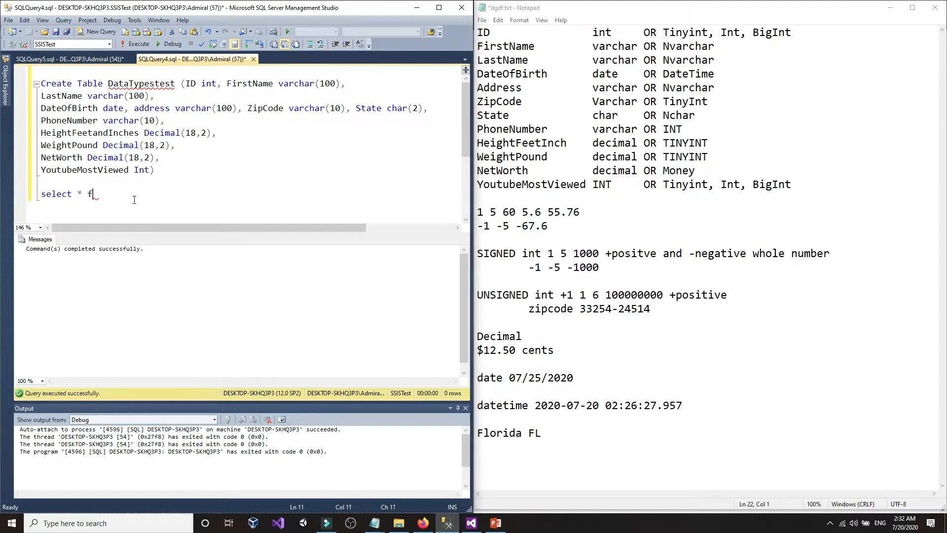
text(dbo.)
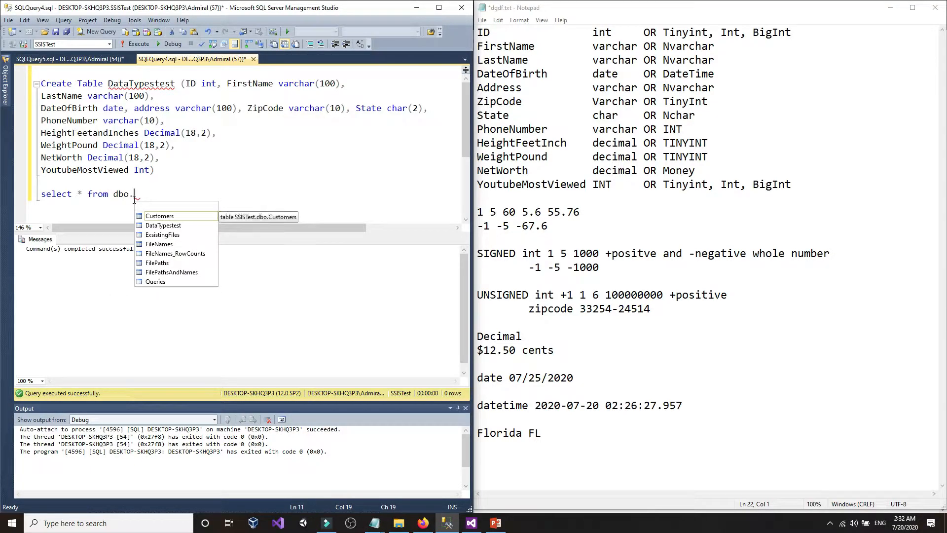
double_click(162, 225)
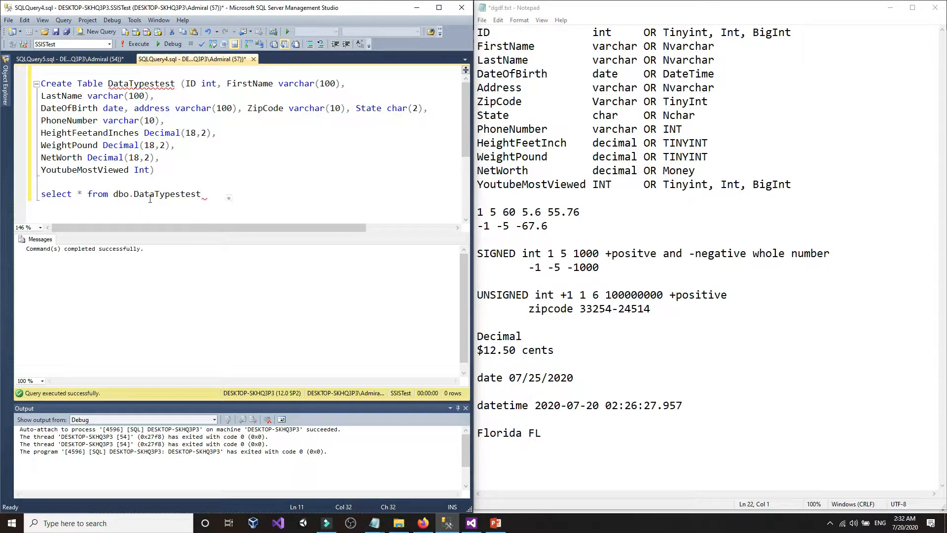
key(shift+Home)
click(132, 45)
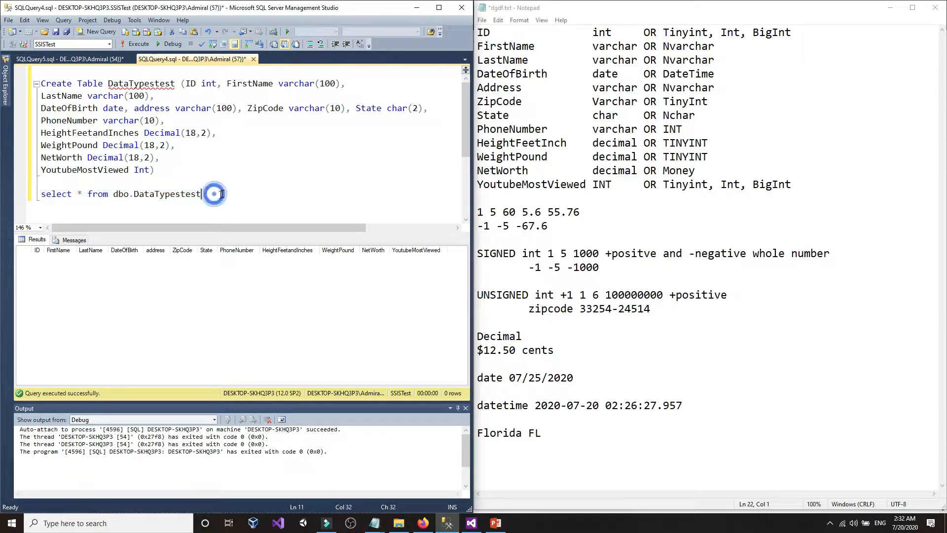
right_click(55, 196)
click(79, 203)
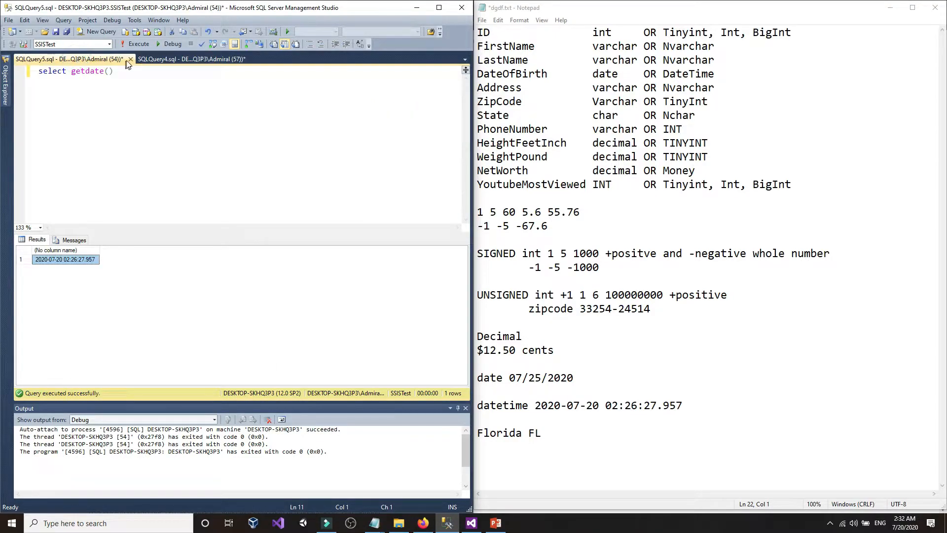
- Close the getdate query unsaved, paste the DataTypestest select into a new query window and run it
click(130, 59)
click(272, 323)
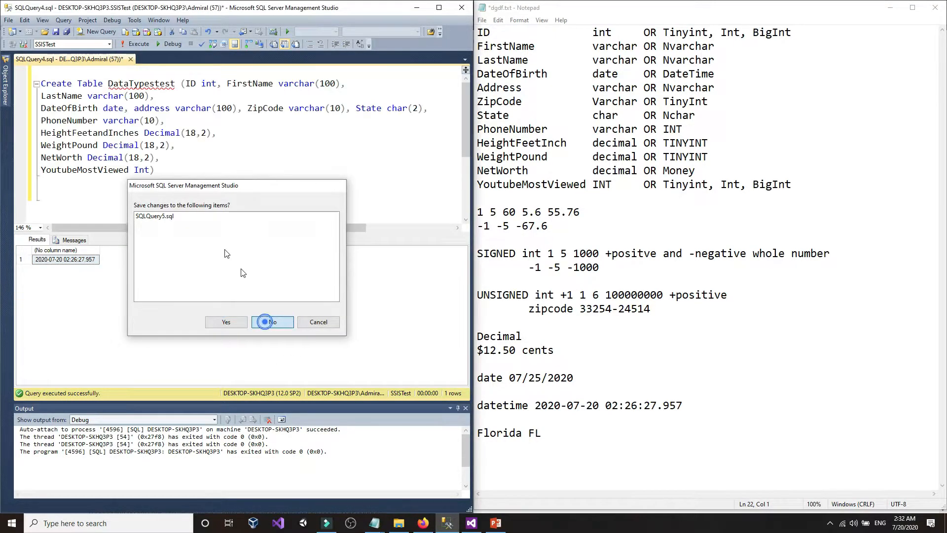
click(84, 32)
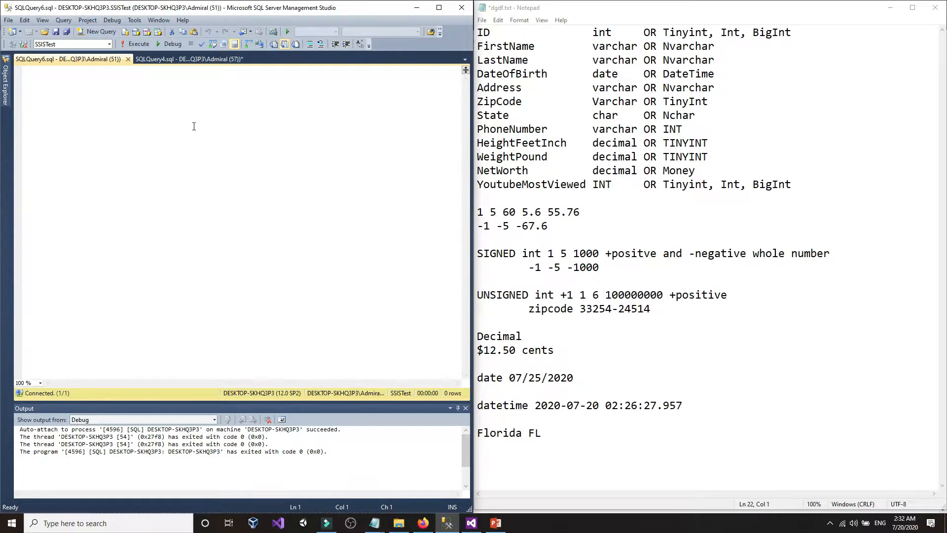
right_click(194, 127)
click(213, 155)
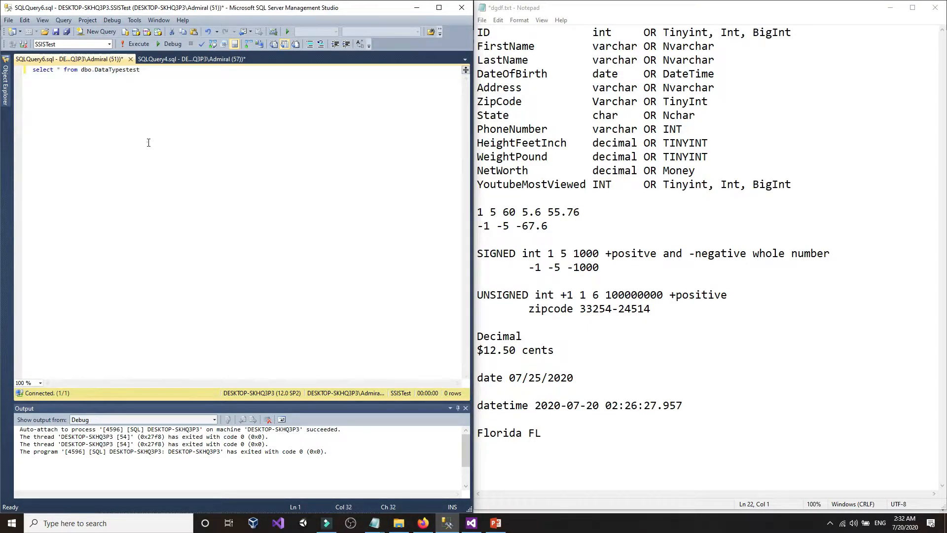
ctrl+scroll(148, 142, up, 5)
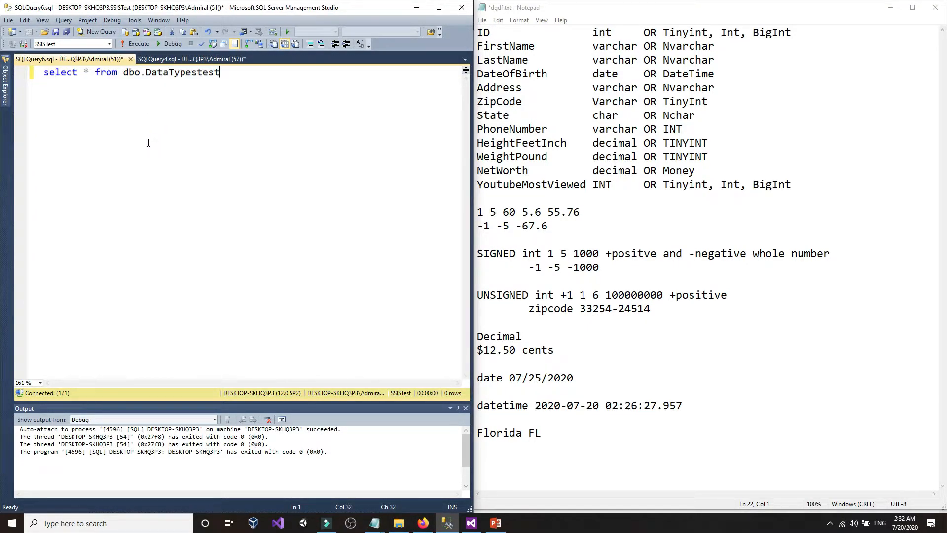
click(134, 44)
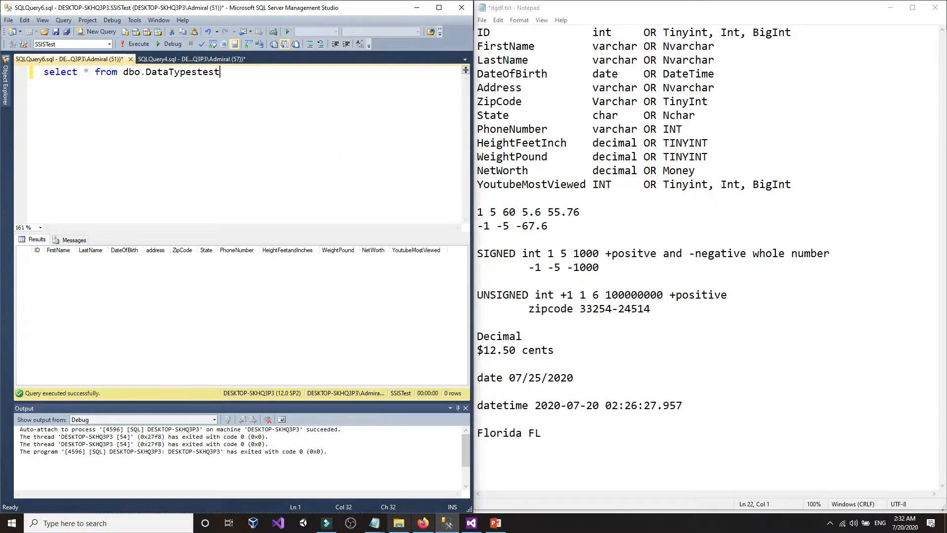
- Open CustomersUSA.txt in Notepad, highlight its column-name header line, then switch to Visual Studio
click(399, 527)
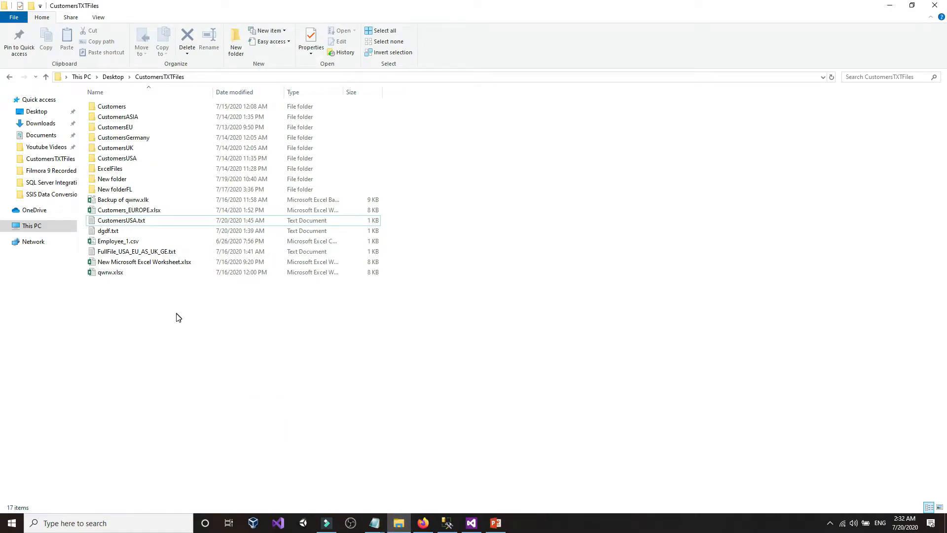
click(375, 523)
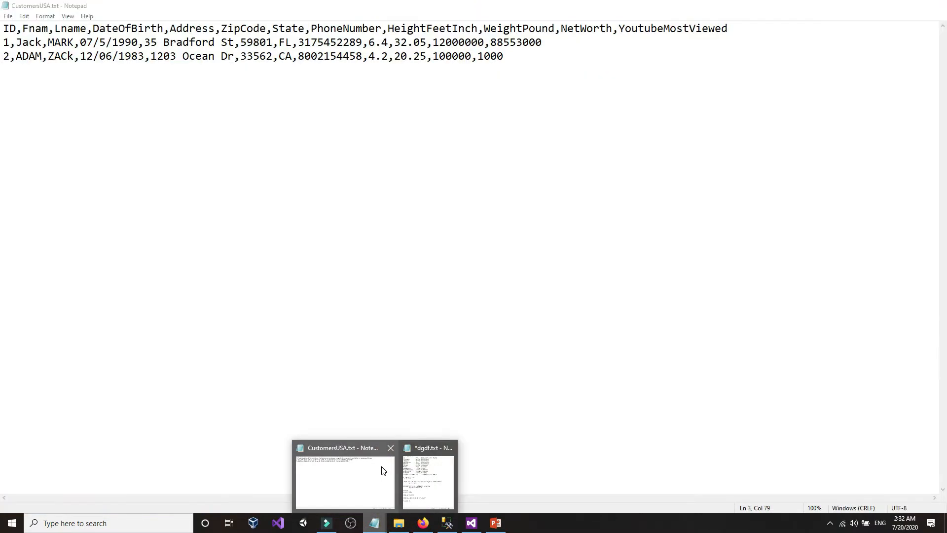
click(381, 467)
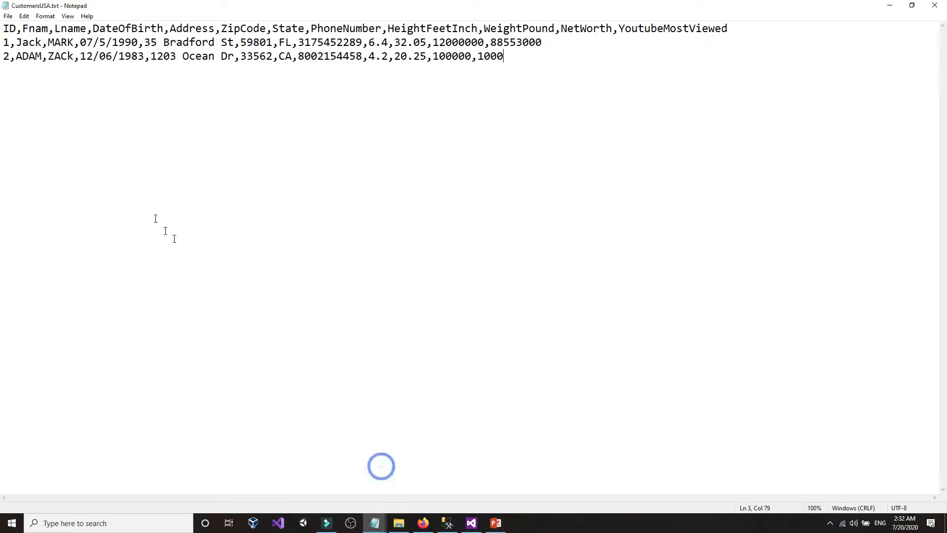
click(143, 135)
drag(5, 27, 789, 28)
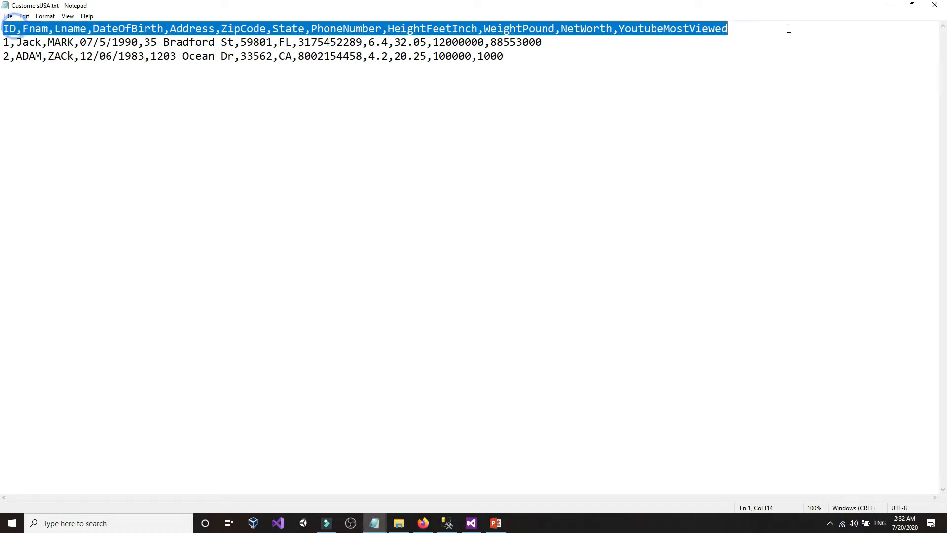
click(760, 38)
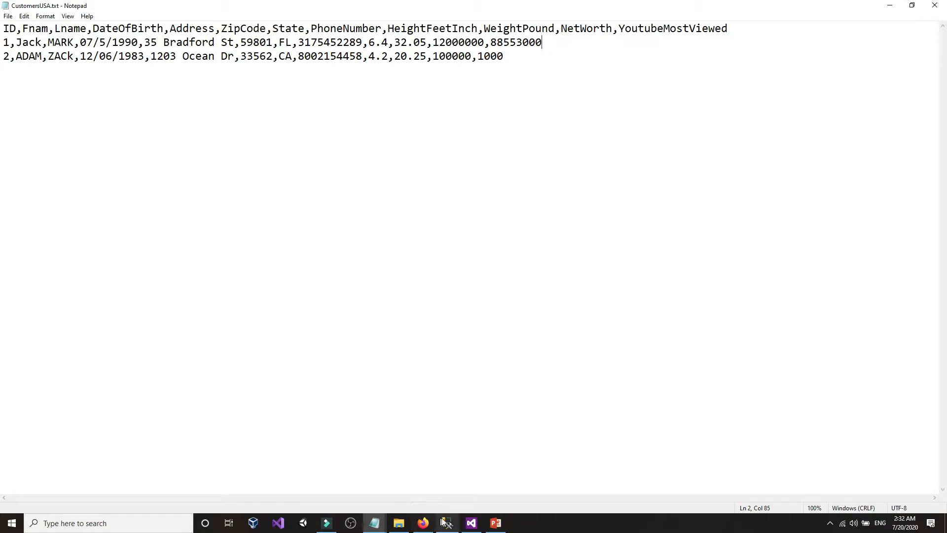
mouse_move(472, 525)
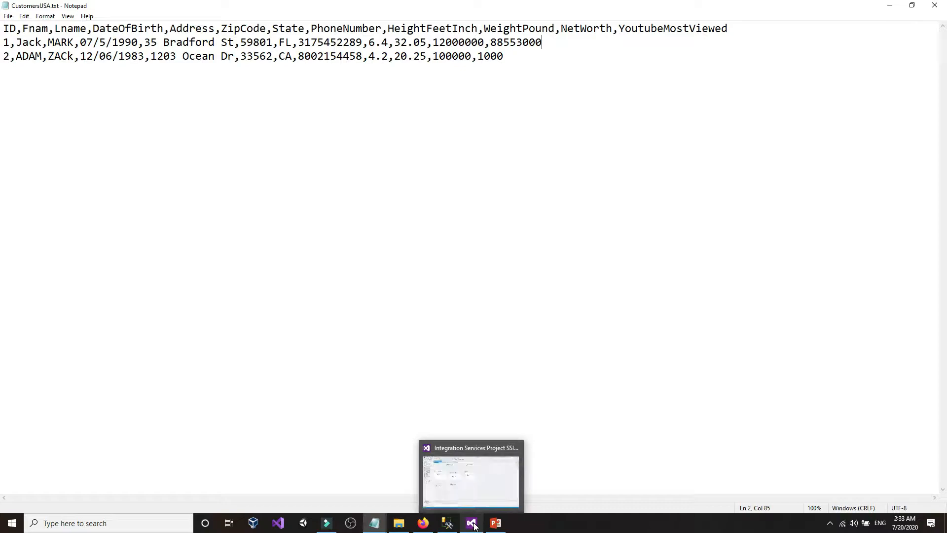
click(472, 474)
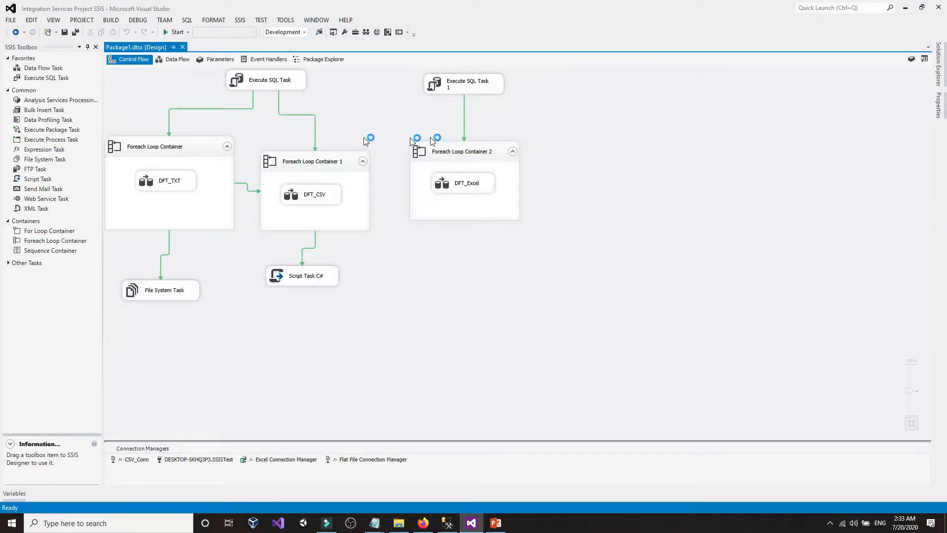
- Add a new SSIS package under SSIS Packages and rename Package5.dtsx to Part22DataConversion.dtsx
click(939, 64)
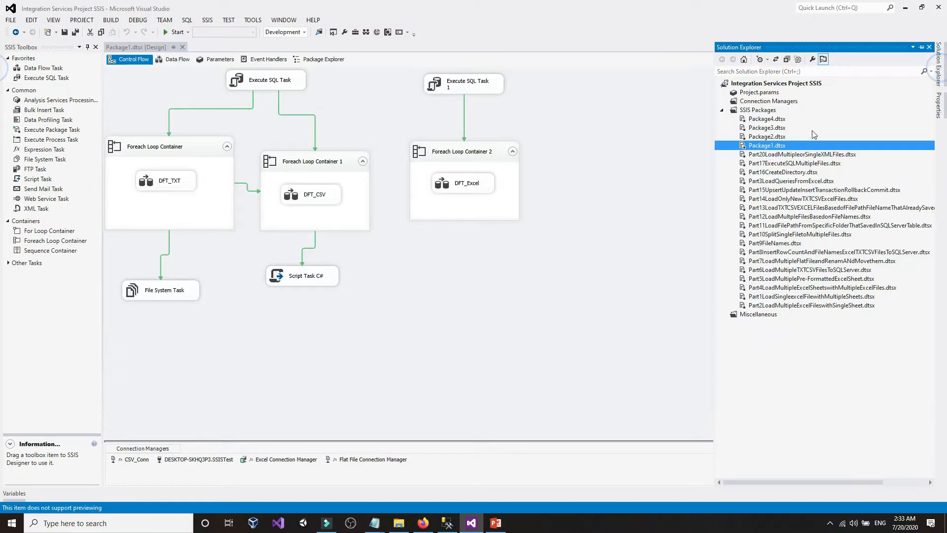
right_click(758, 110)
click(770, 118)
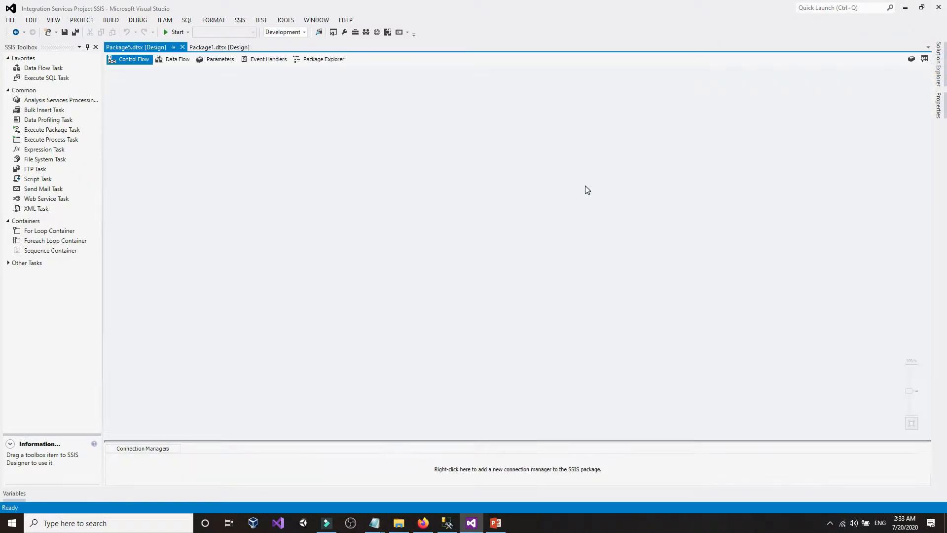
click(938, 64)
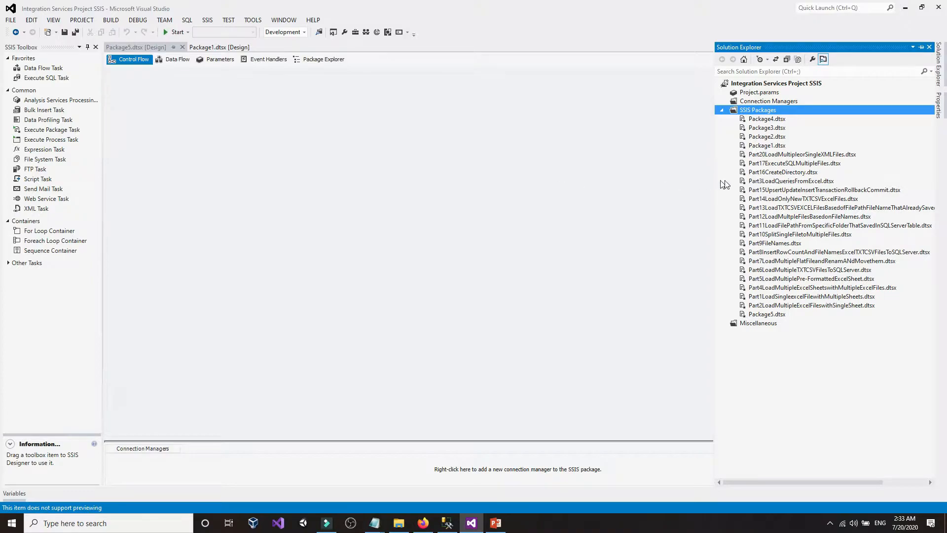
click(767, 314)
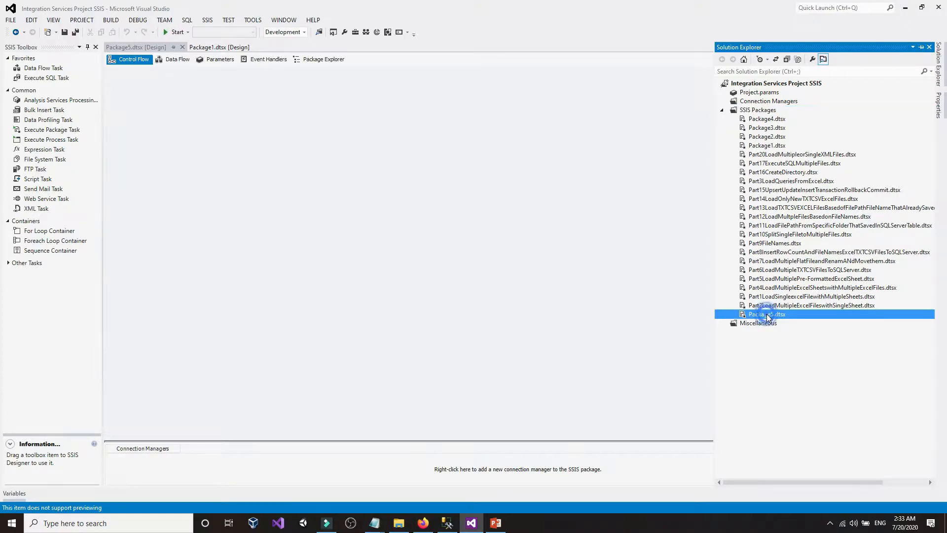
click(767, 313)
text(P)
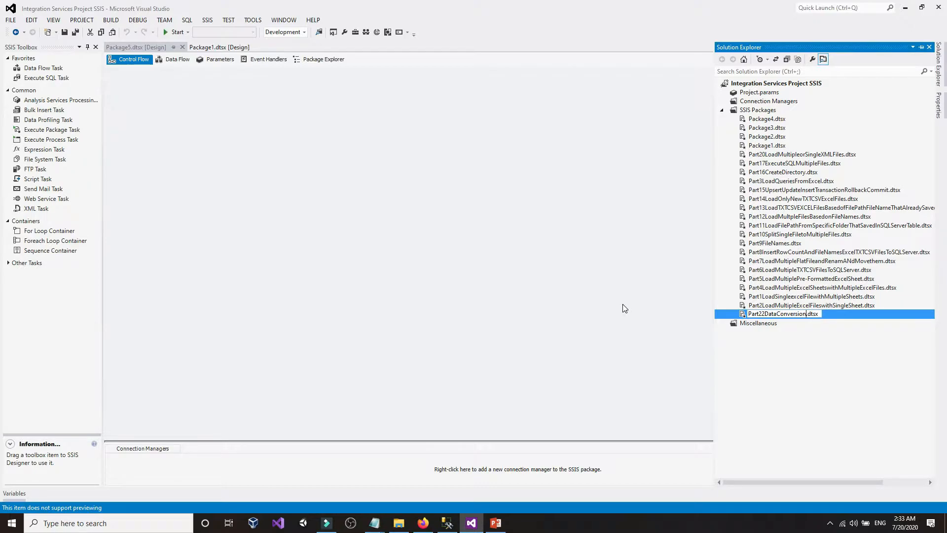
click(624, 308)
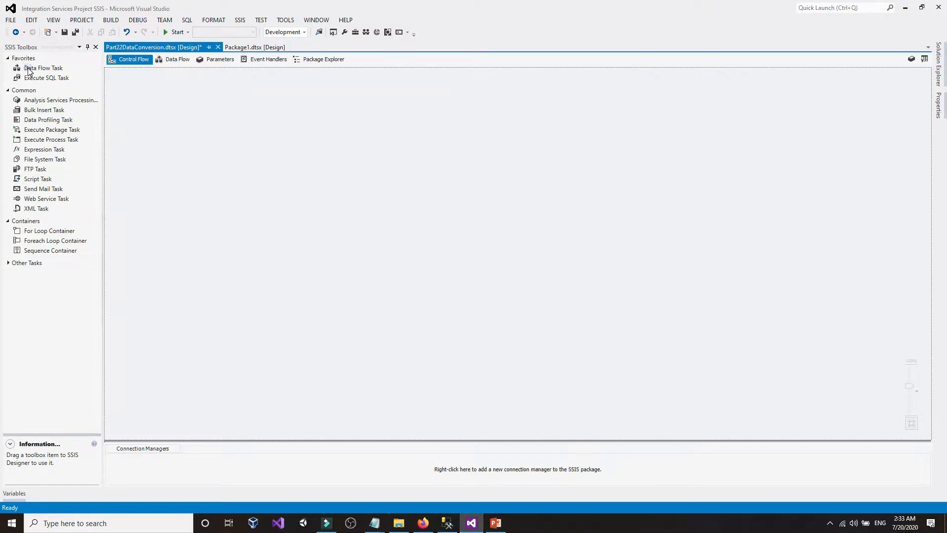
- Add a Data Flow Task to the control flow and open its empty data flow design surface
drag(28, 72, 212, 195)
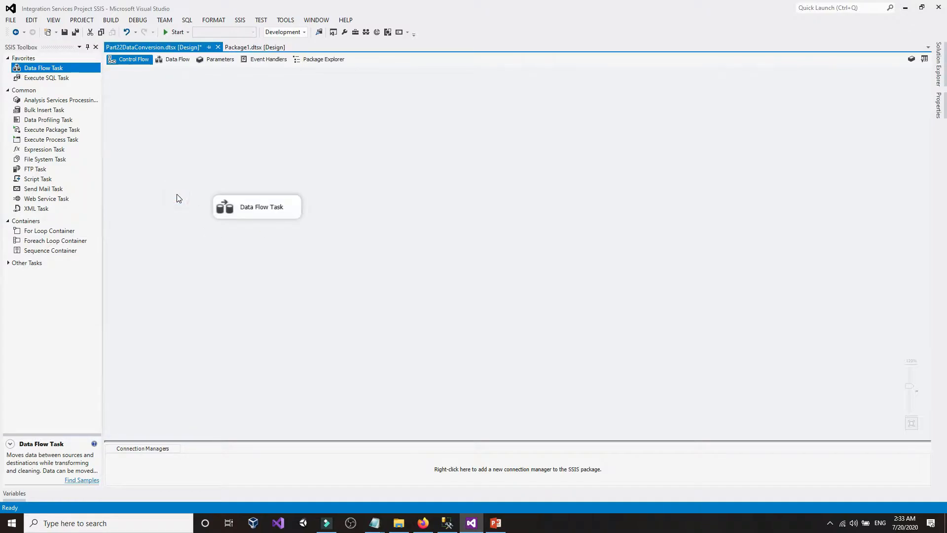
scroll(176, 194, up, 2)
drag(268, 228, 268, 202)
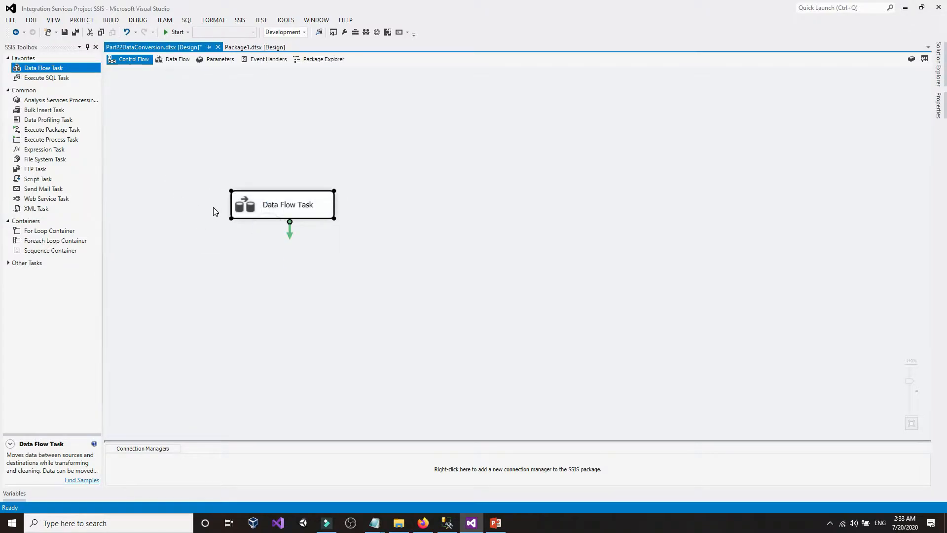
click(213, 208)
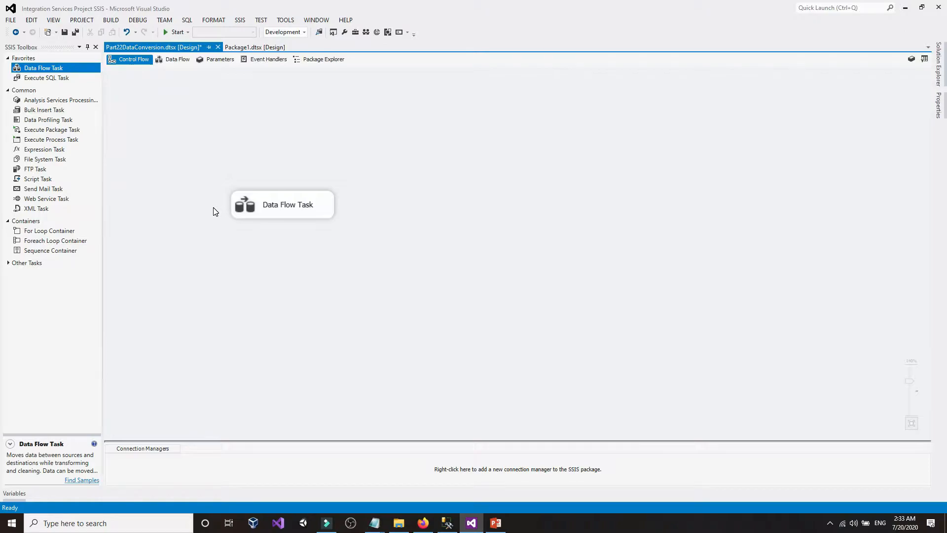
click(270, 203)
double_click(270, 202)
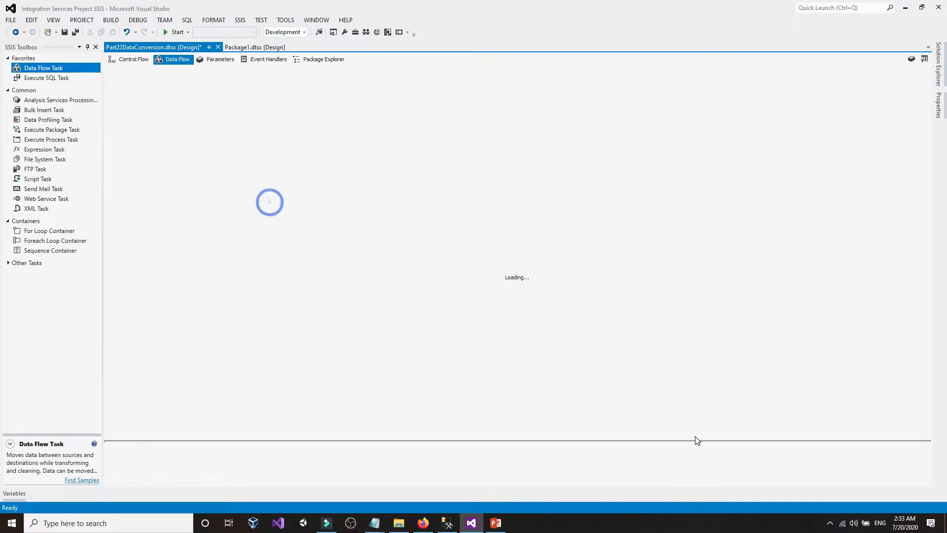
click(374, 295)
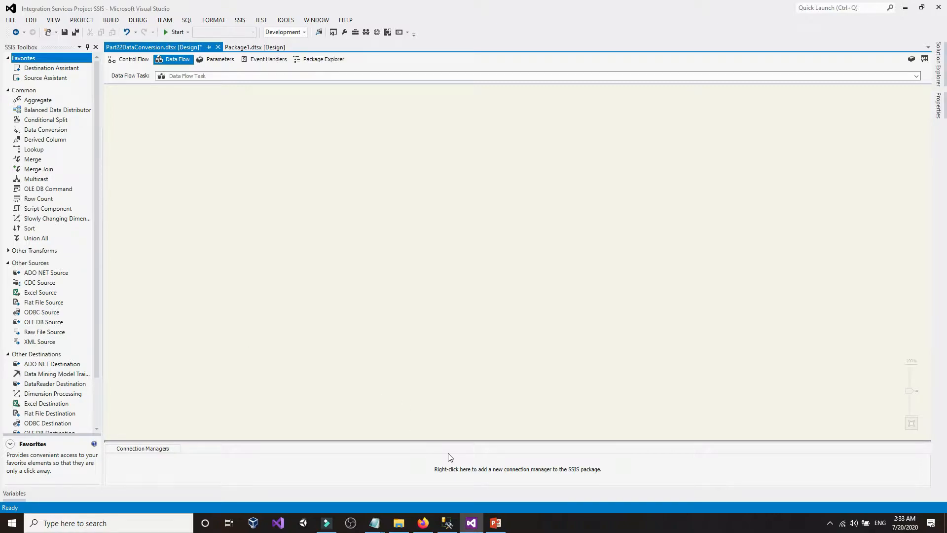
- Check CustomersUSA.txt in the CustomersTXTFiles folder and glance at the SSMS query window
click(398, 523)
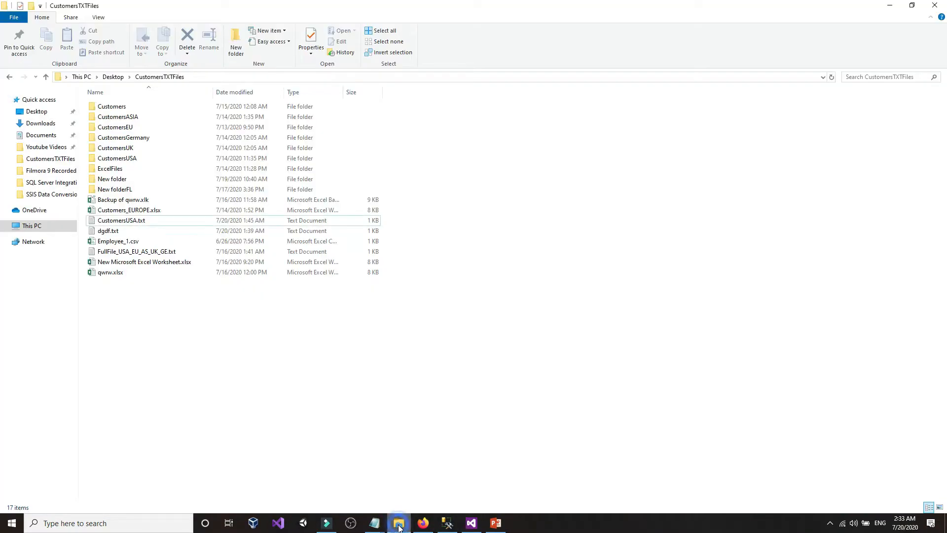
click(270, 405)
click(129, 220)
click(274, 419)
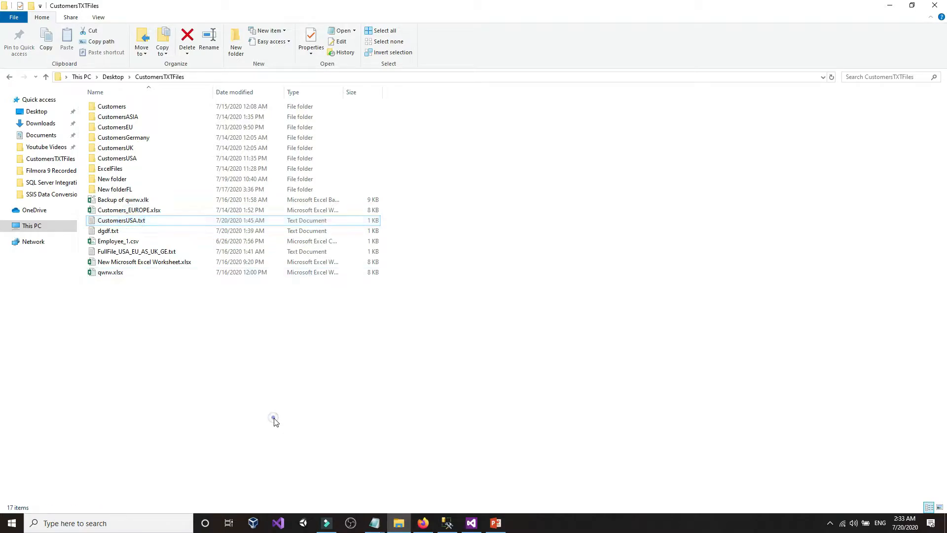
click(447, 523)
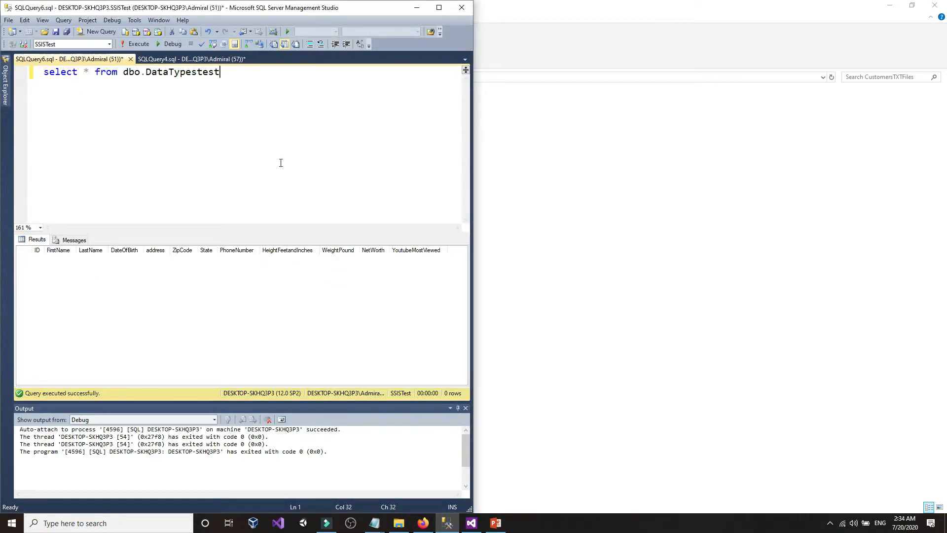
click(606, 400)
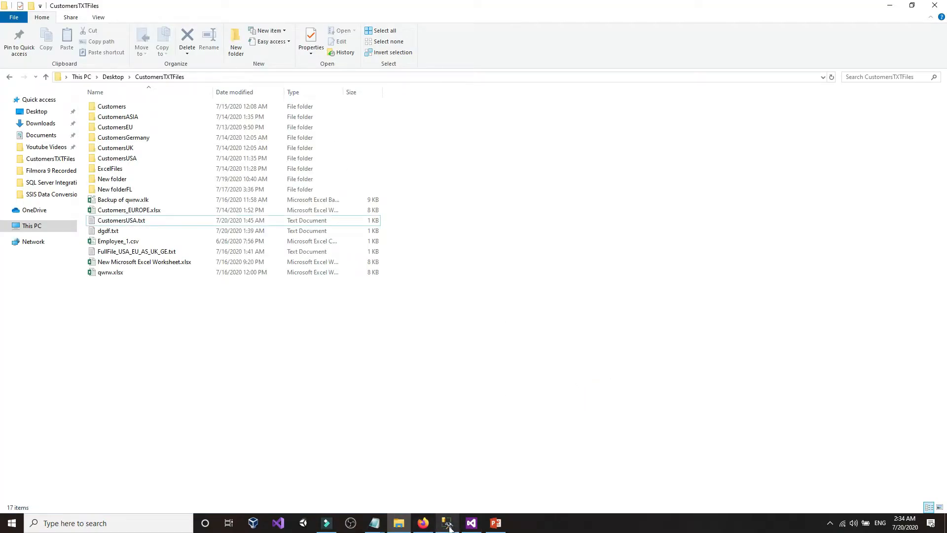
- Return to Visual Studio and dock it into the right half of the screen
click(471, 523)
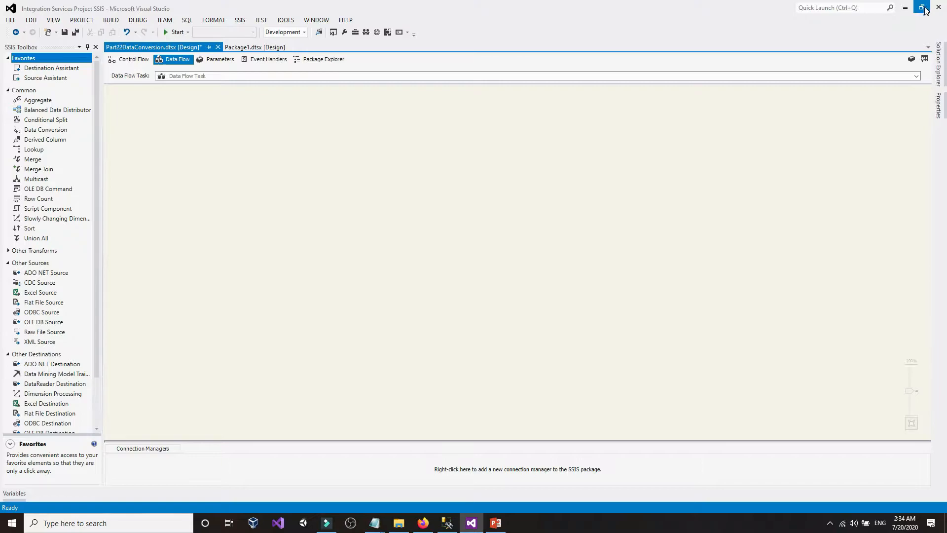
click(922, 7)
drag(449, 59, 945, 139)
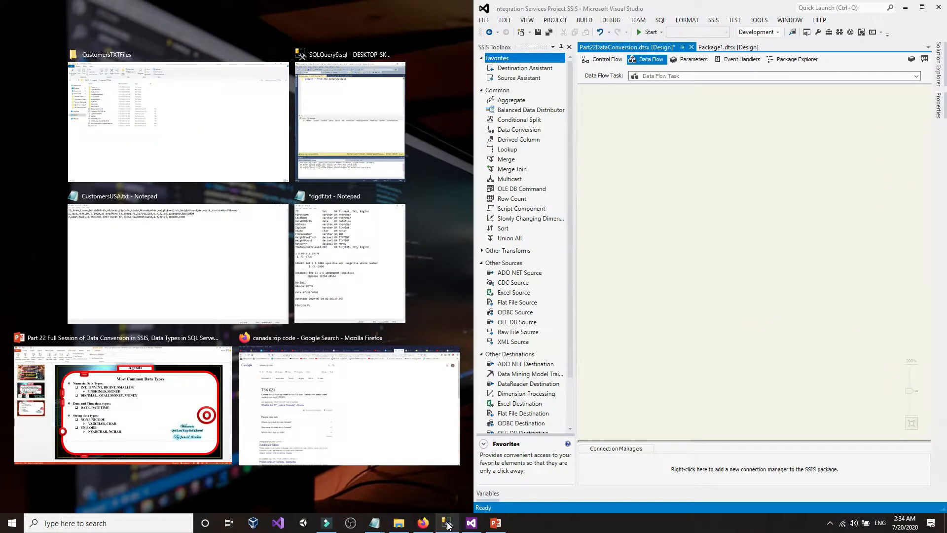
- Snap SSMS to the left half and reopen the Data Flow Task's design surface in Visual Studio
click(371, 141)
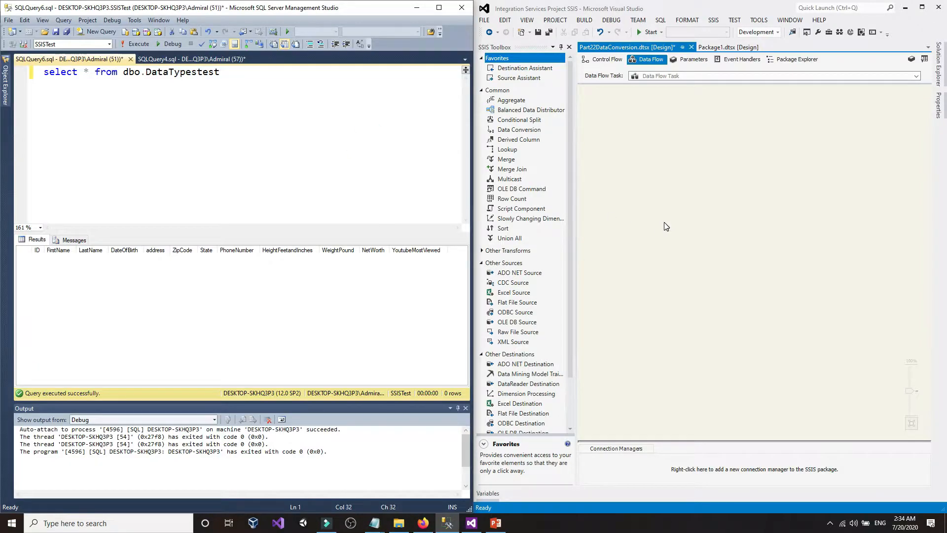
click(769, 154)
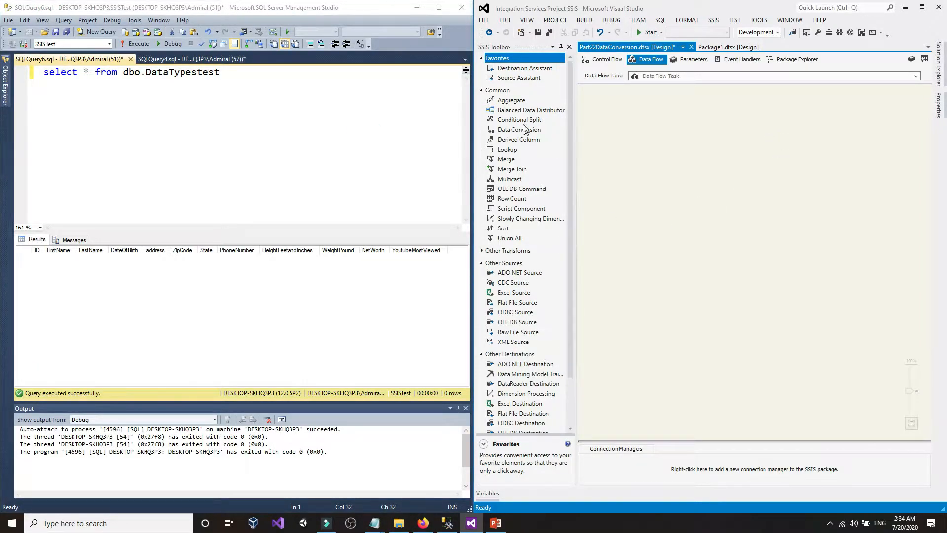
click(605, 60)
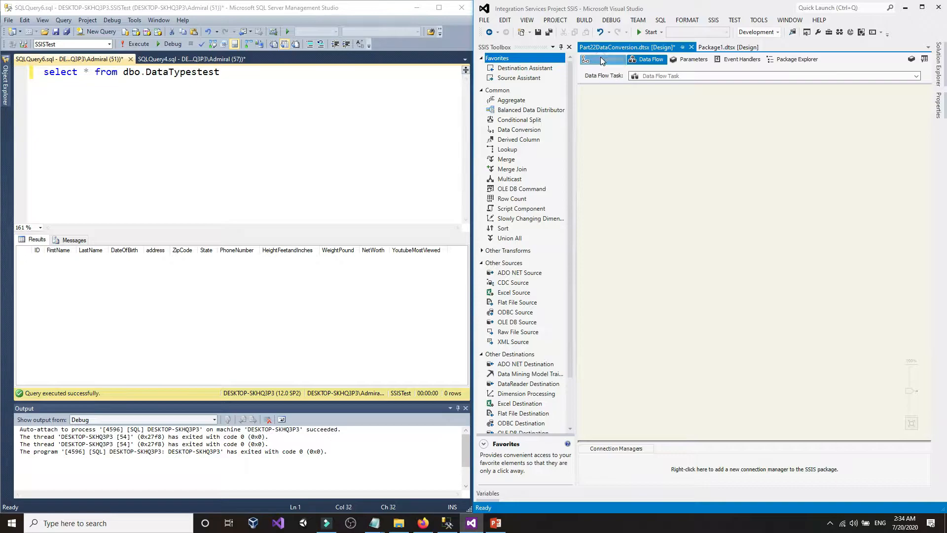
double_click(714, 211)
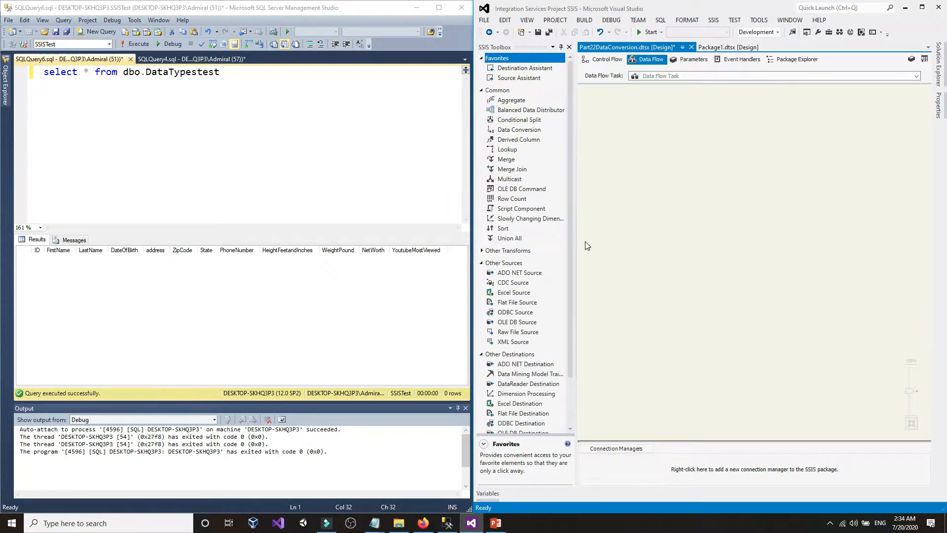
- Place a Flat File Source on the data flow canvas and open its editor
scroll(501, 312, down, 2)
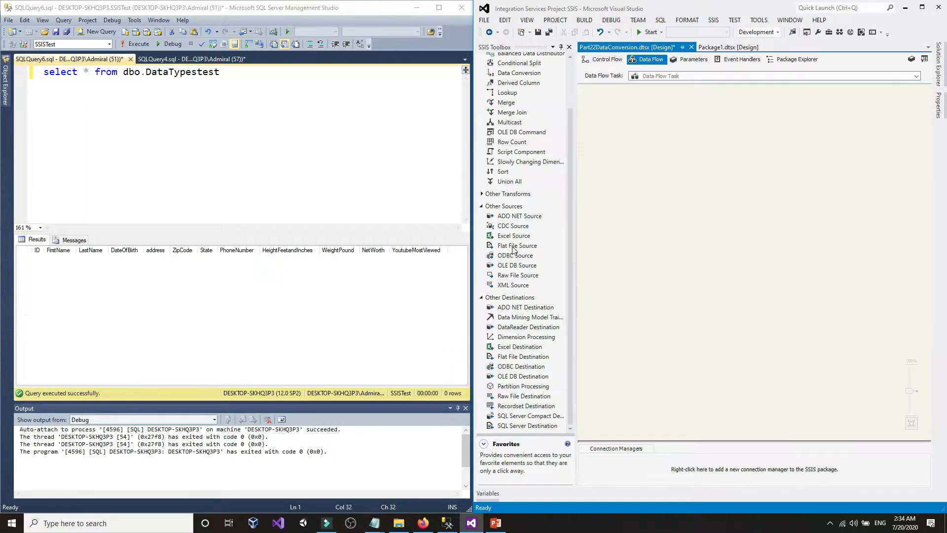
drag(513, 250, 638, 129)
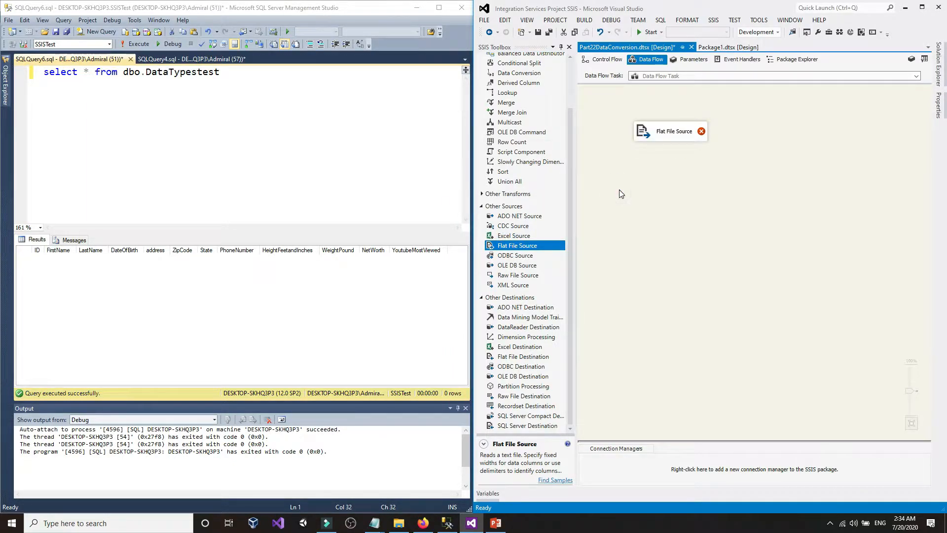
ctrl+scroll(621, 193, up, 1)
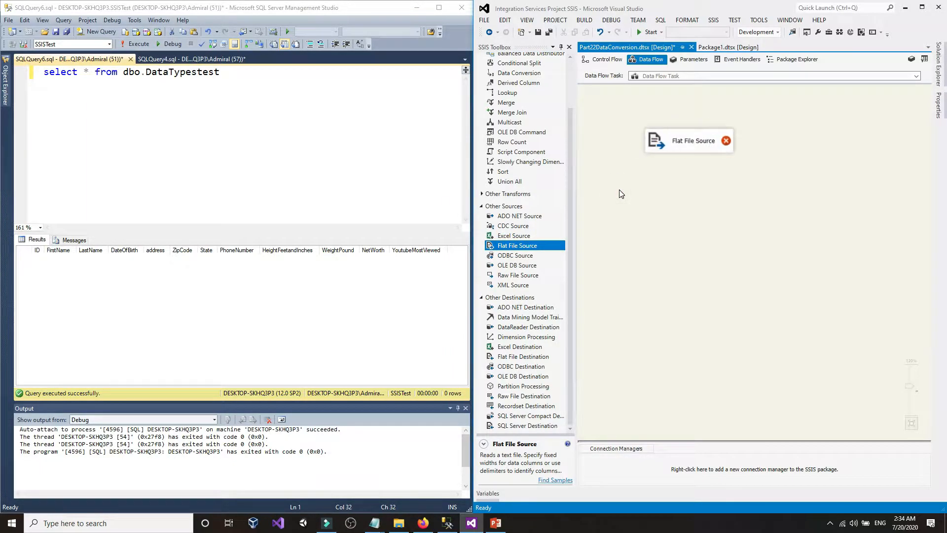
double_click(667, 144)
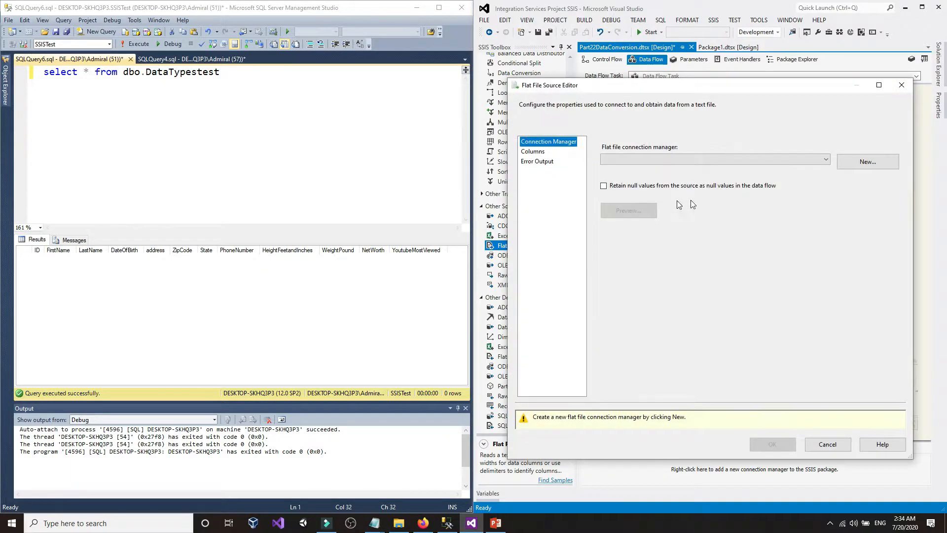
- Start a new flat file connection manager and copy the CustomersTXTFiles folder path
click(868, 164)
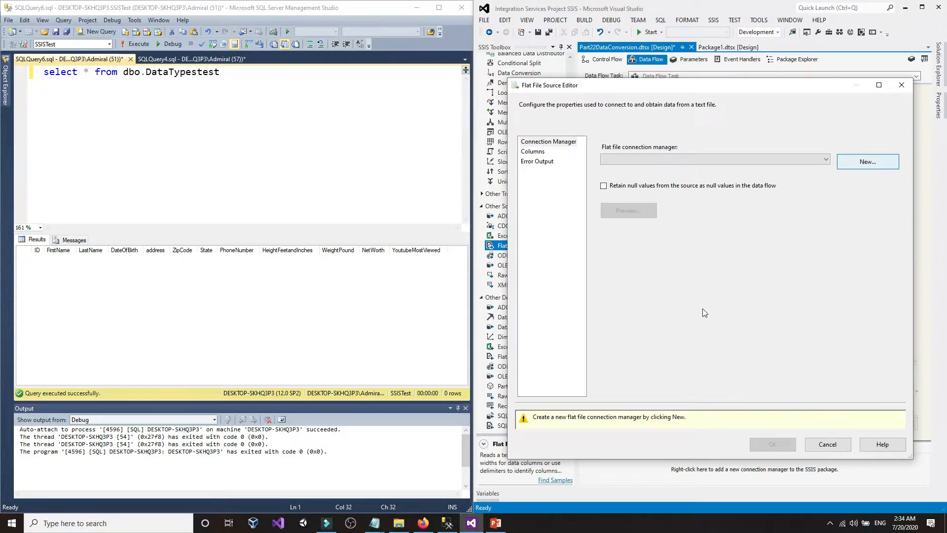
mouse_move(398, 526)
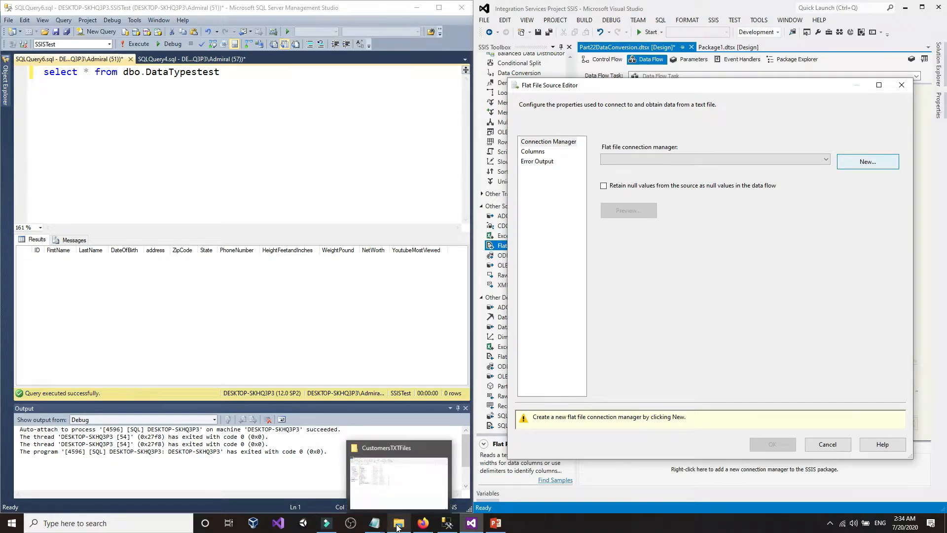
click(400, 501)
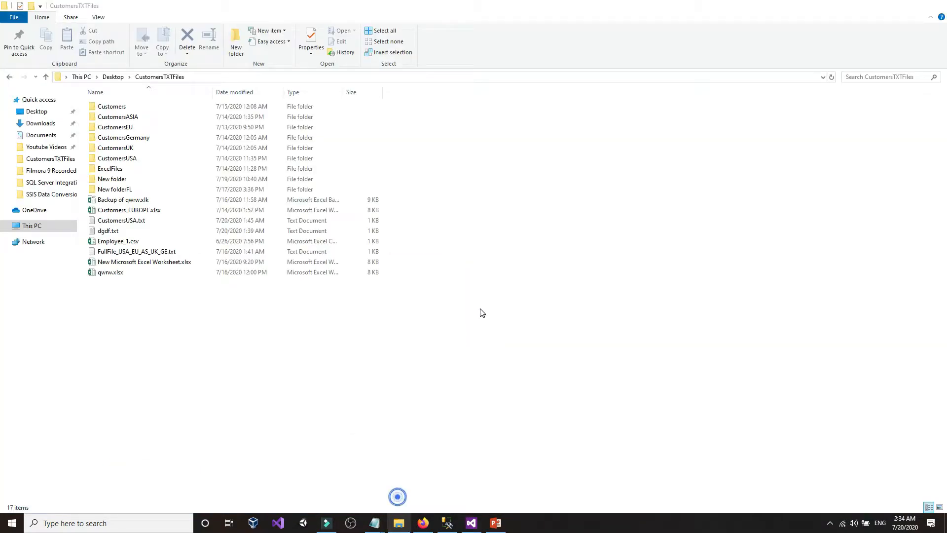
click(417, 79)
right_click(417, 79)
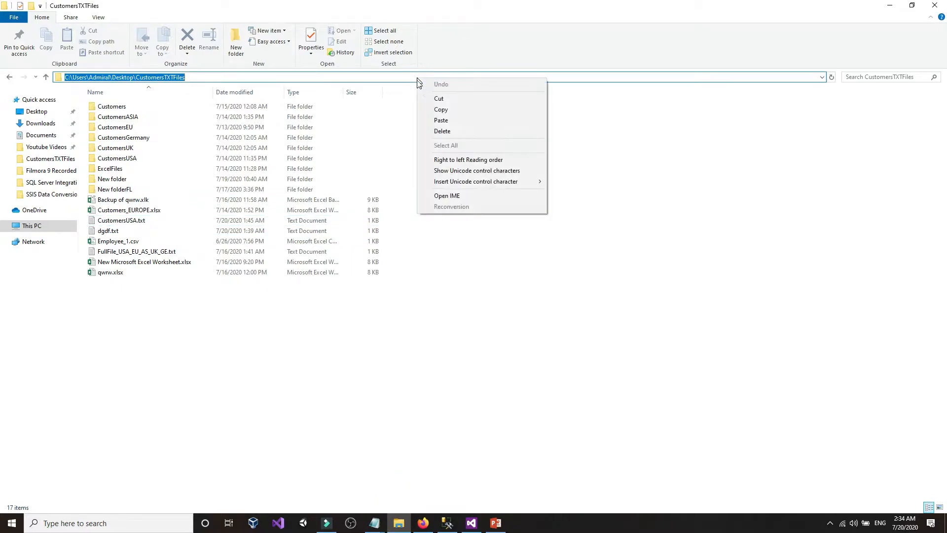
click(434, 107)
click(471, 523)
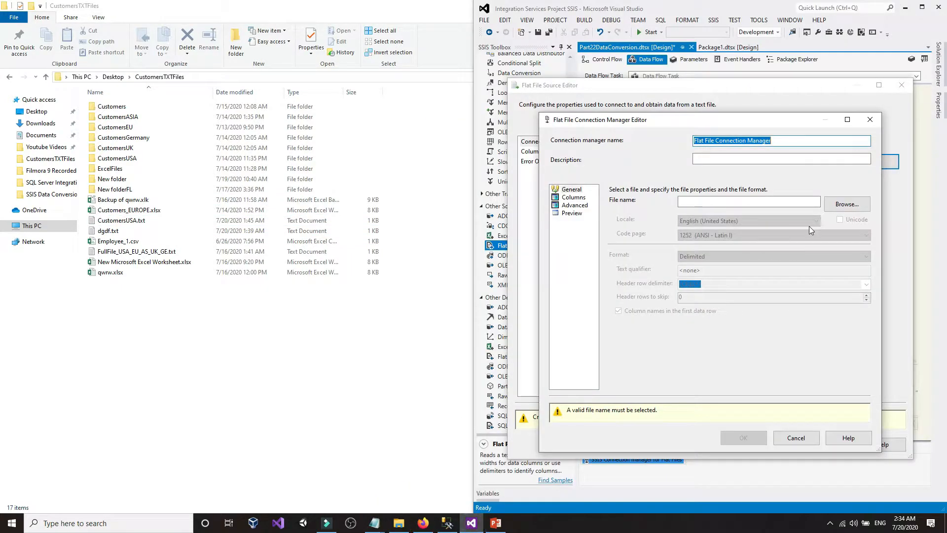
- Browse to the pasted CustomersTXTFiles folder and choose CustomersUSA.txt as the file
click(862, 204)
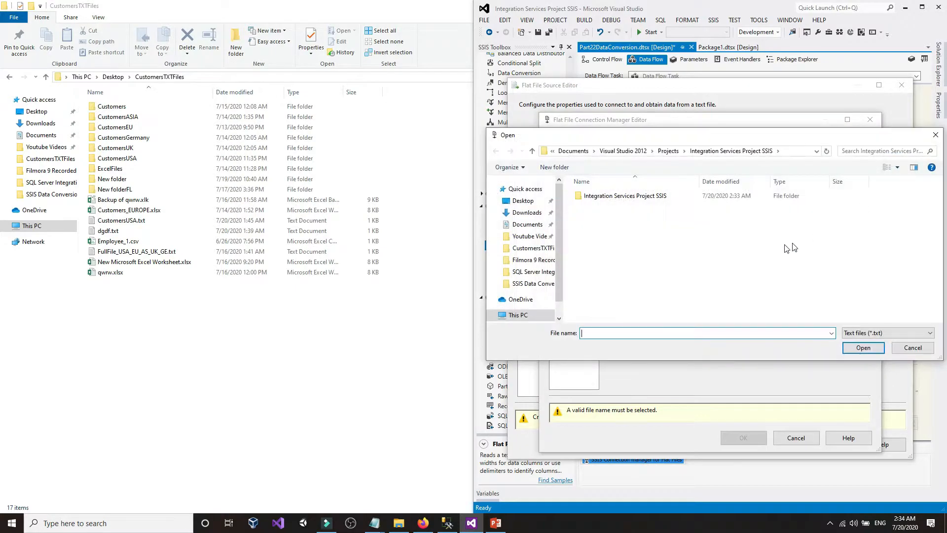
click(792, 152)
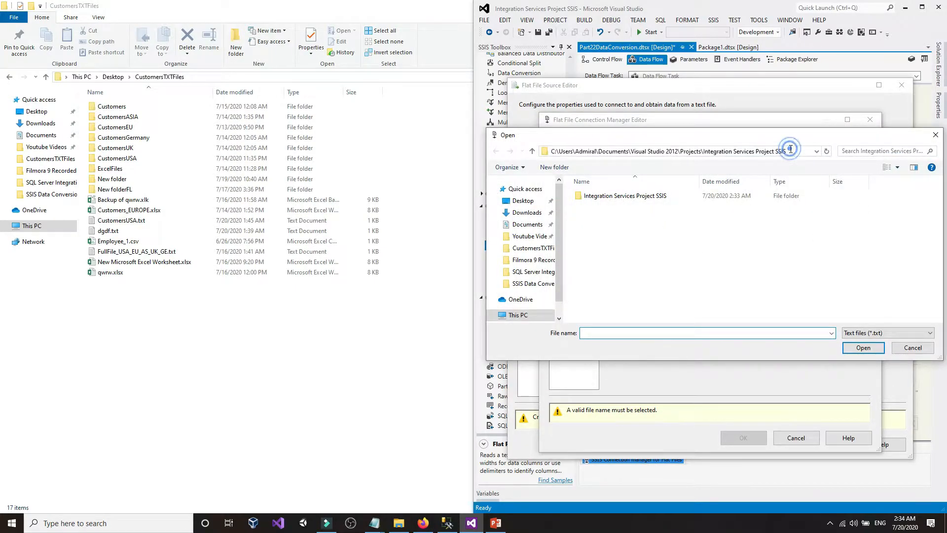
right_click(791, 151)
click(814, 191)
key(Return)
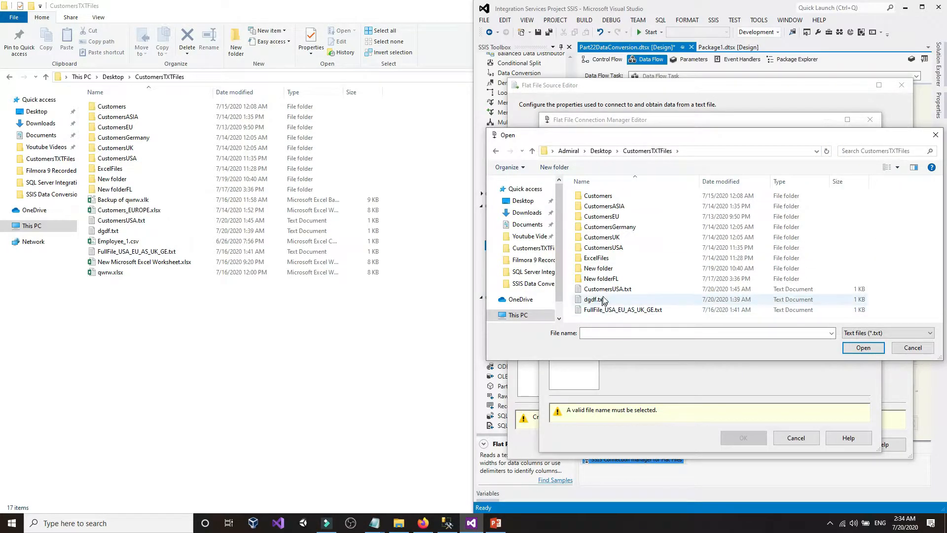
double_click(613, 290)
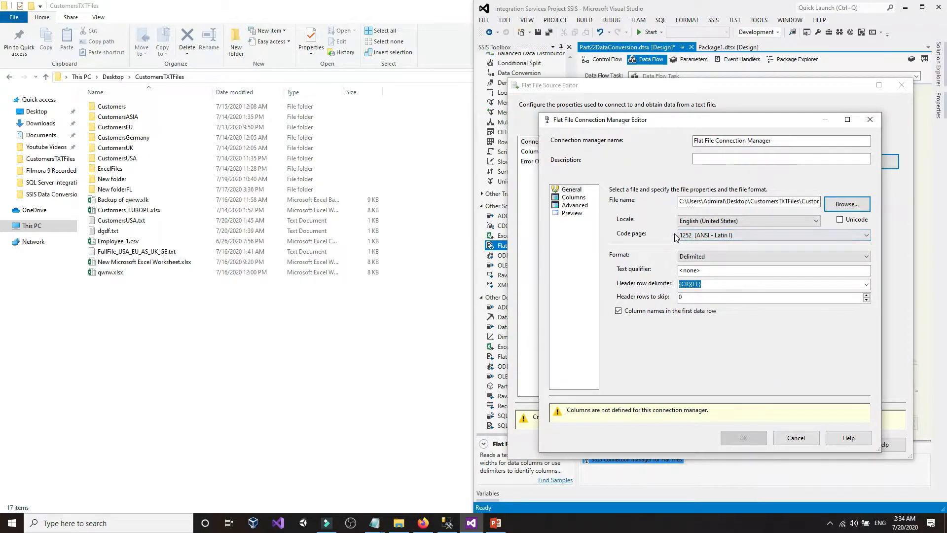
- Scroll the Code page list, leave 1252 (ANSI - Latin I), and switch to the DataTypestest query in SSMS
click(694, 236)
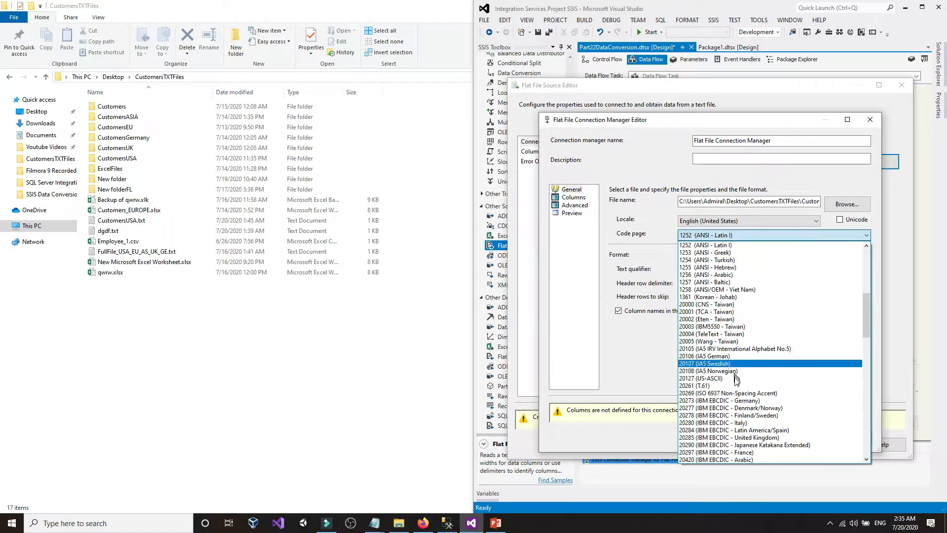
scroll(748, 392, down, 18)
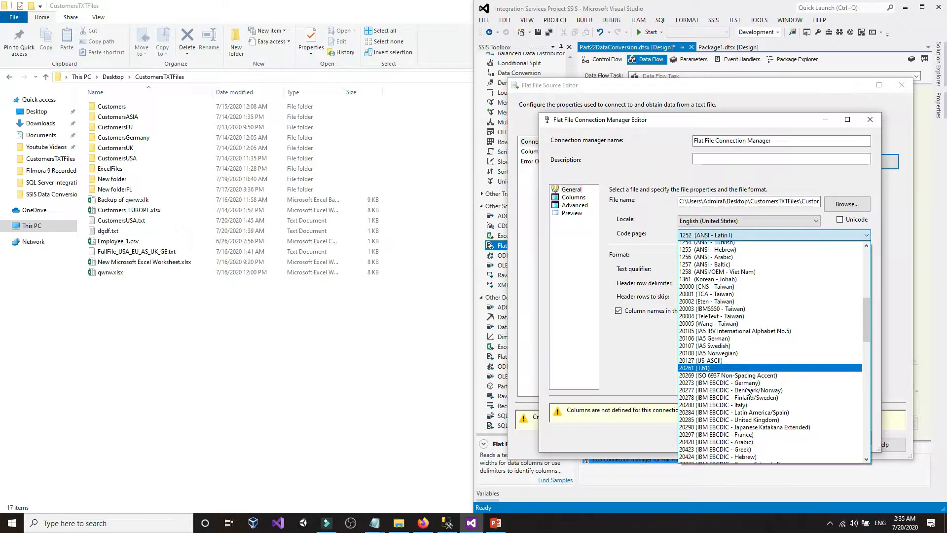
scroll(747, 392, down, 8)
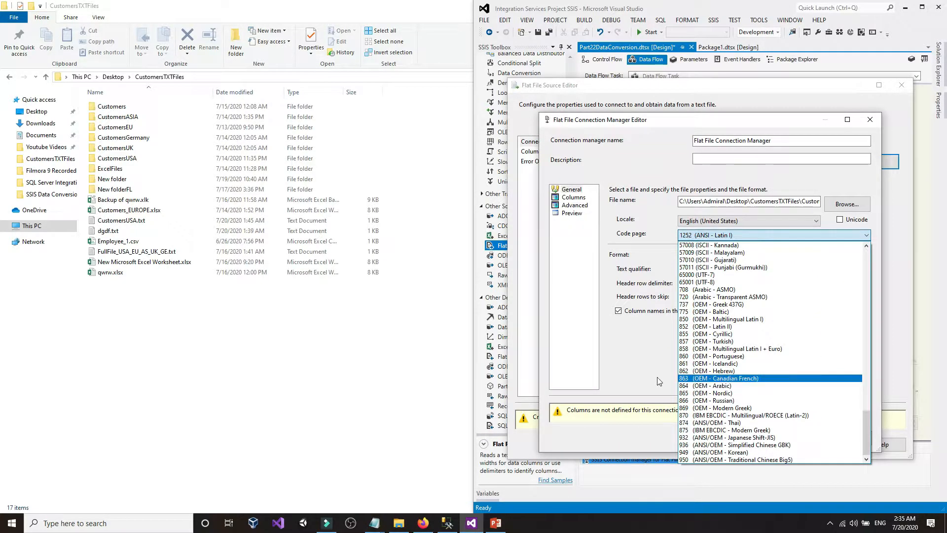
click(448, 523)
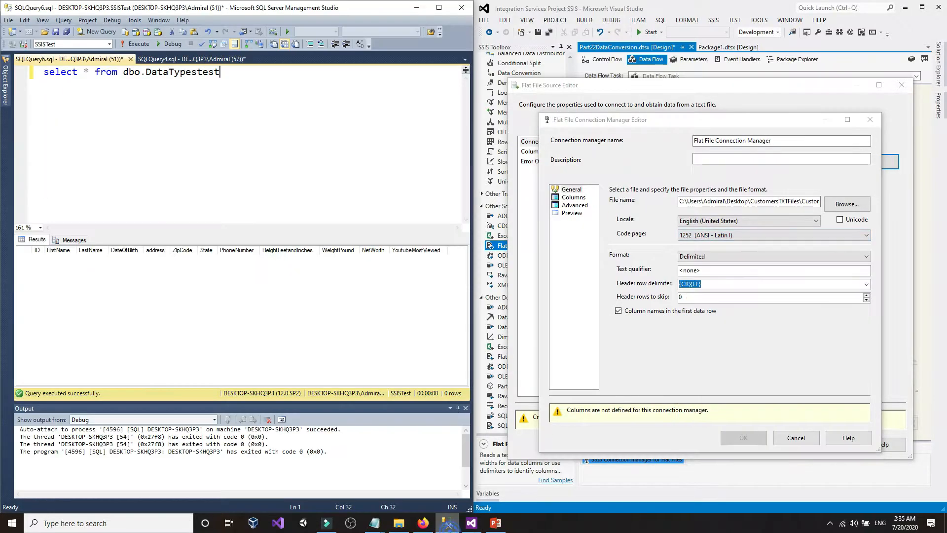
- Expand SSISTest > Tables > dbo.DataTypestest > Columns in Object Explorer to see its column data types
click(6, 96)
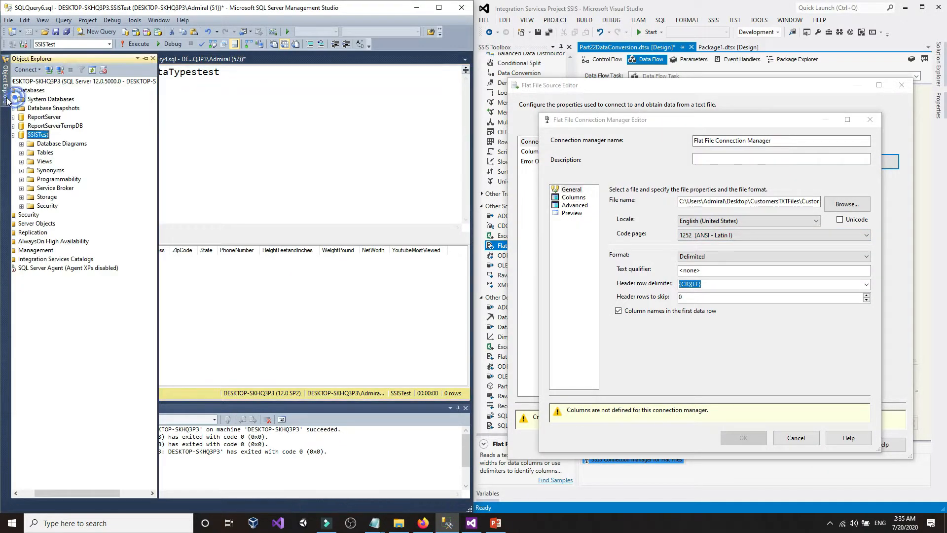
click(21, 153)
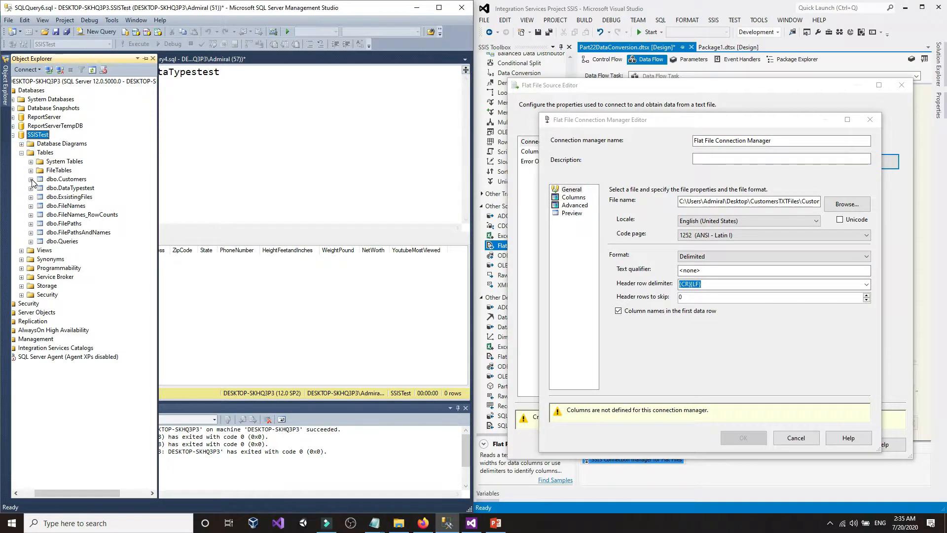
click(31, 188)
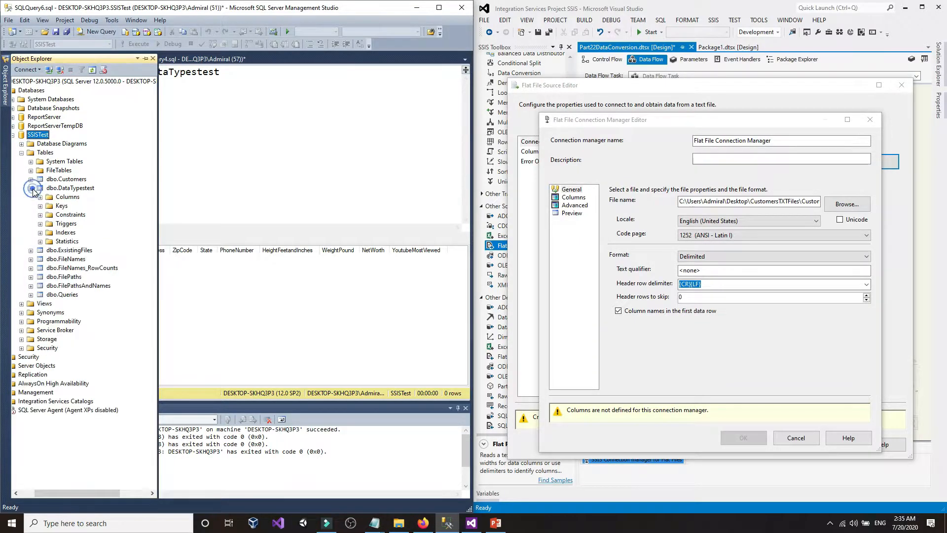
click(40, 198)
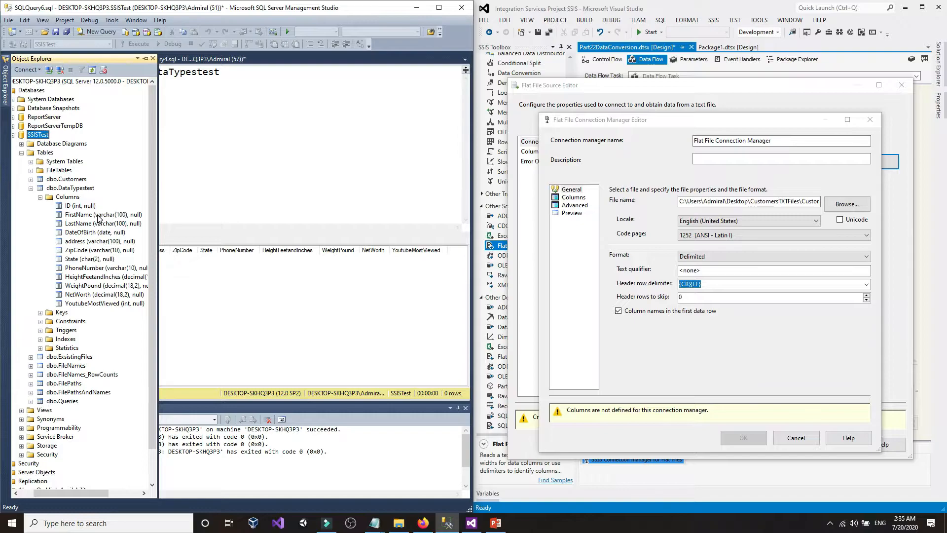
click(700, 235)
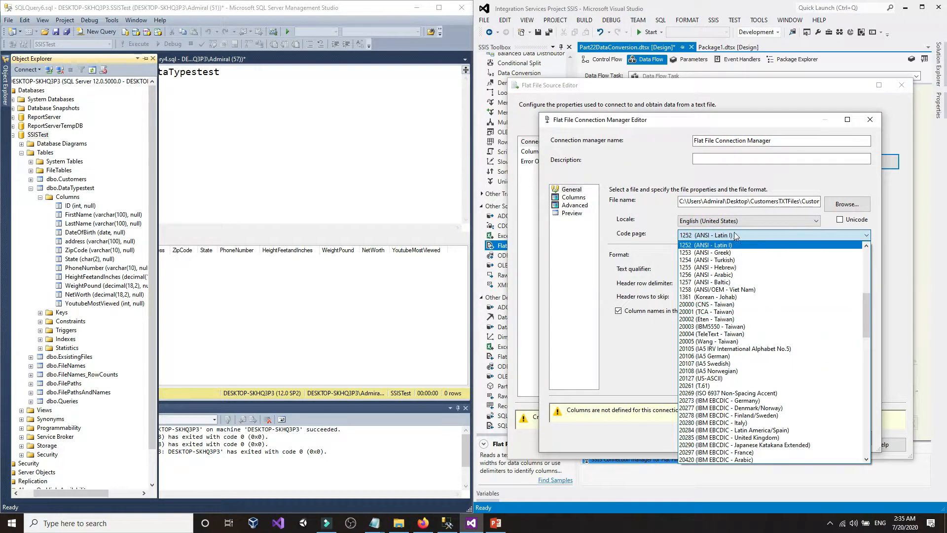
- Leave code page 1252 and format Delimited, then view CustomersUSA.txt in Notepad
scroll(751, 414, down, 4)
scroll(750, 415, down, 20)
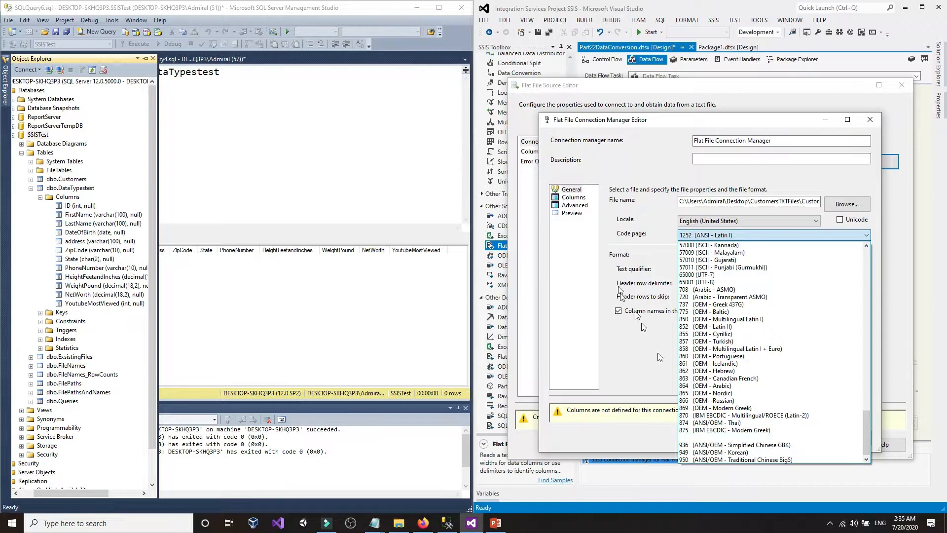
click(621, 236)
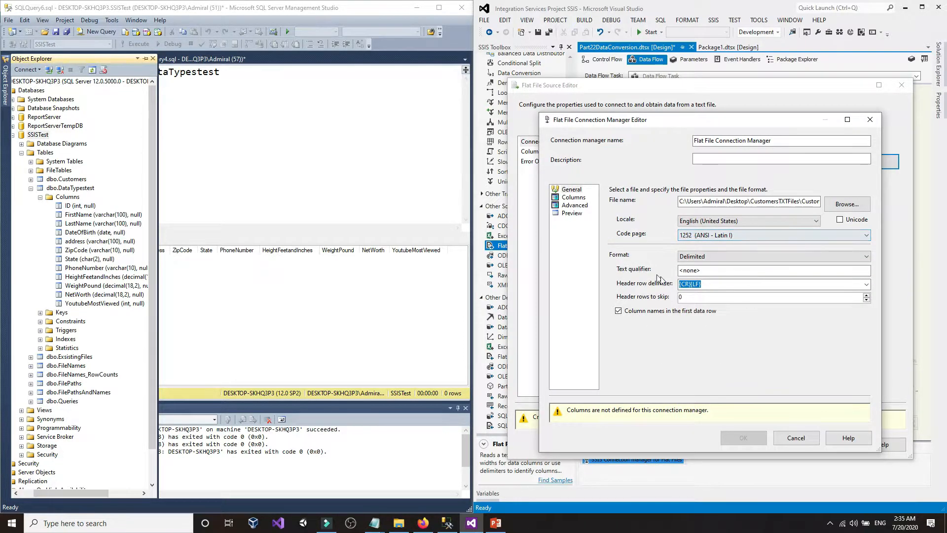
click(721, 256)
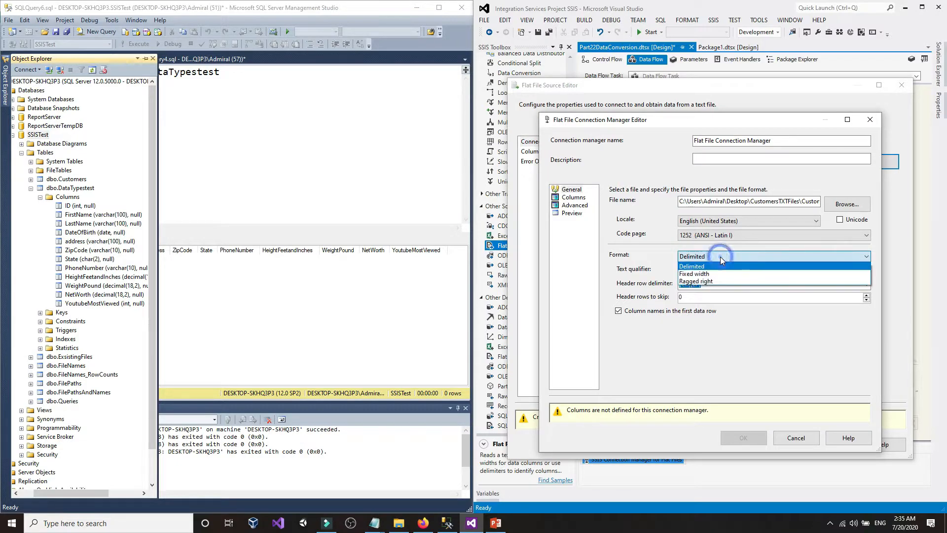
click(721, 257)
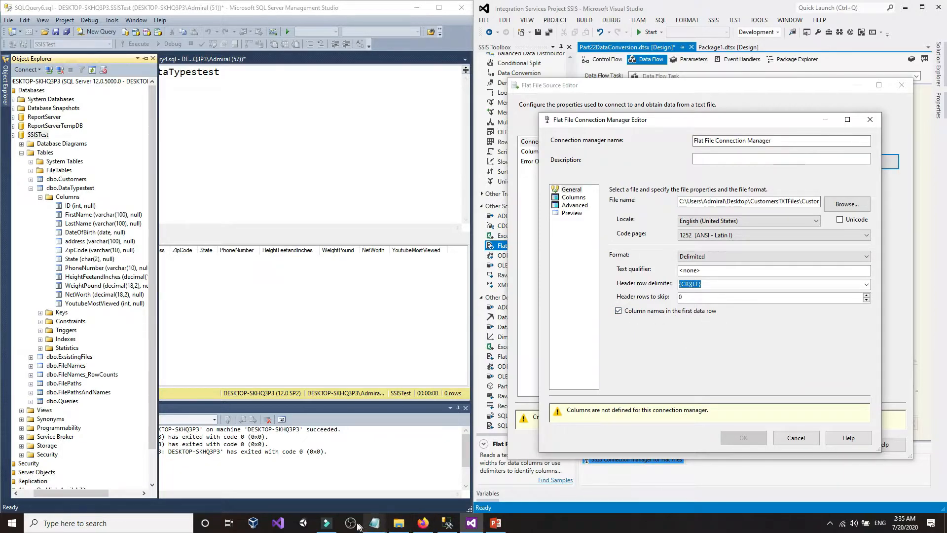
mouse_move(372, 527)
click(352, 486)
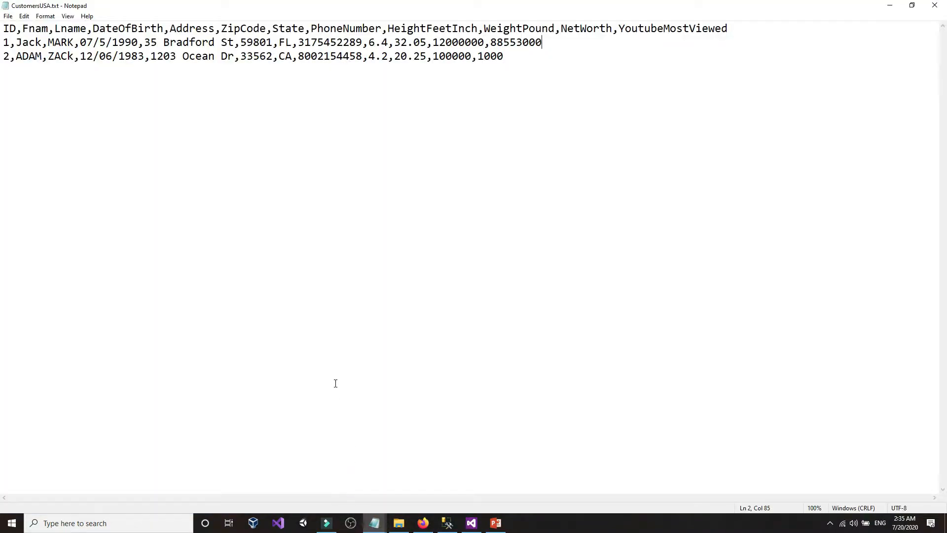
- Check the CSV text in Notepad, then review the comma-split column preview on the Columns page
drag(33, 31, 776, 32)
click(776, 32)
click(471, 523)
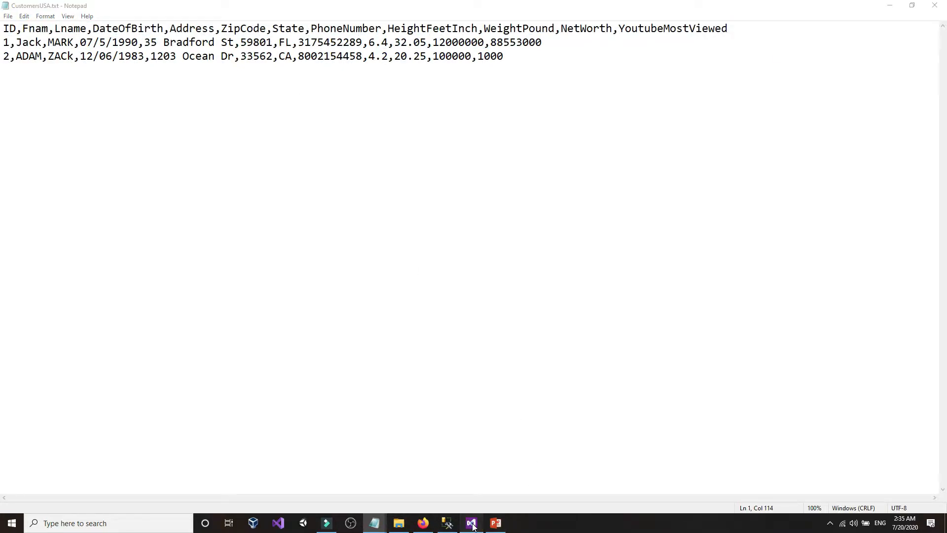
click(574, 198)
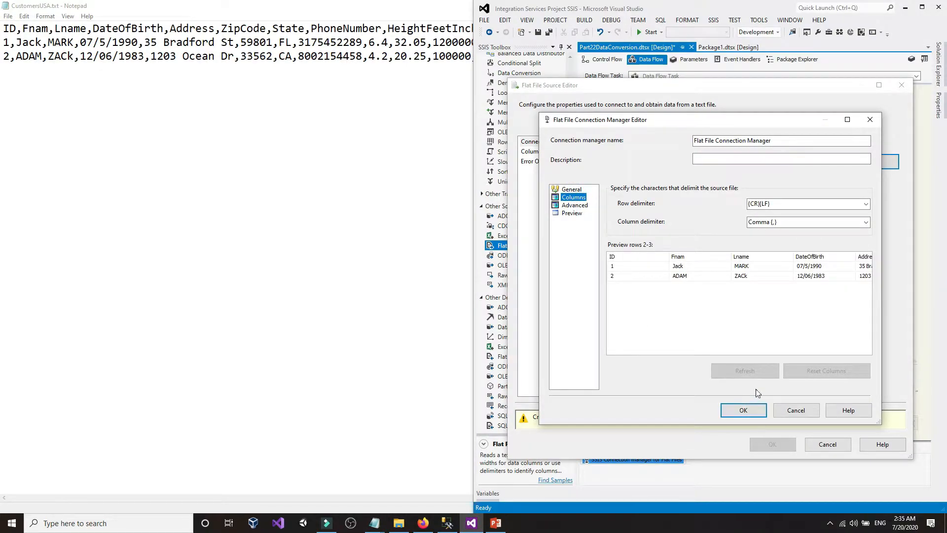
click(669, 339)
click(743, 267)
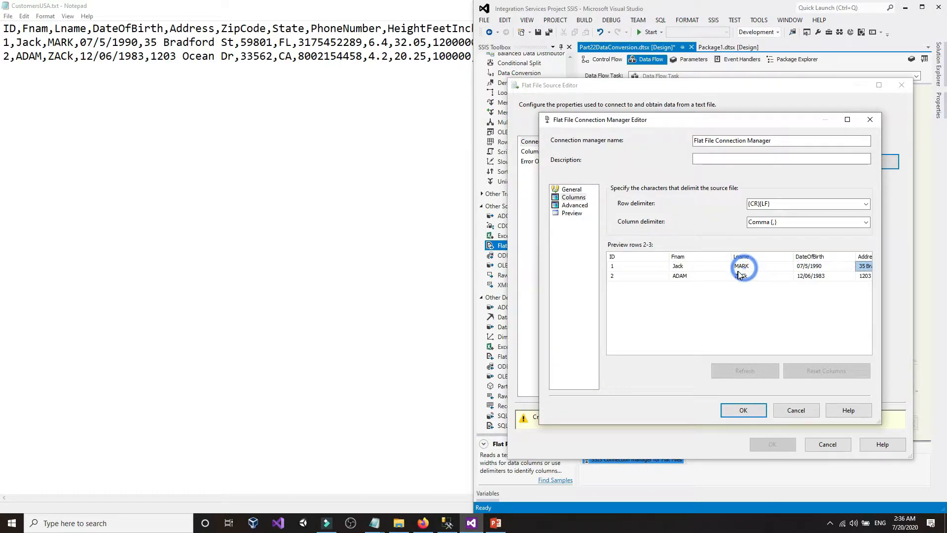
click(848, 120)
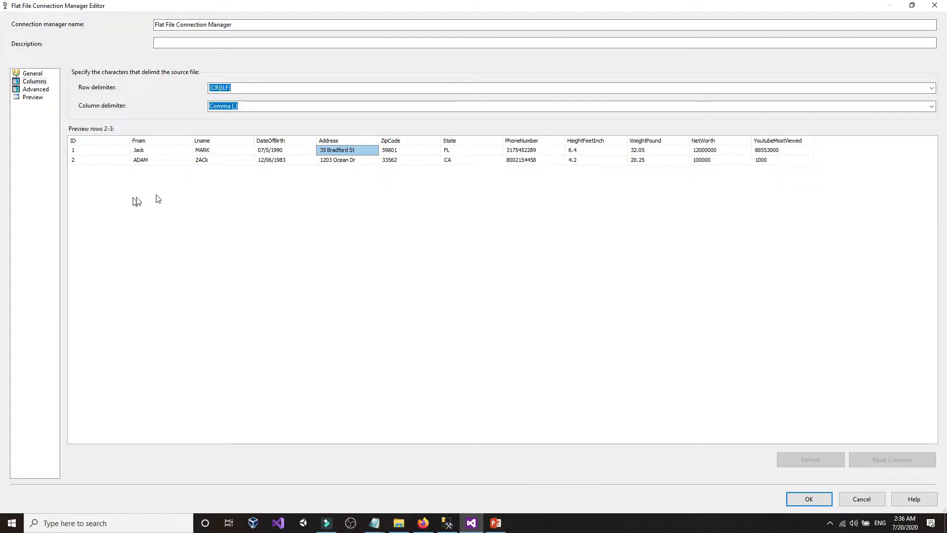
click(912, 5)
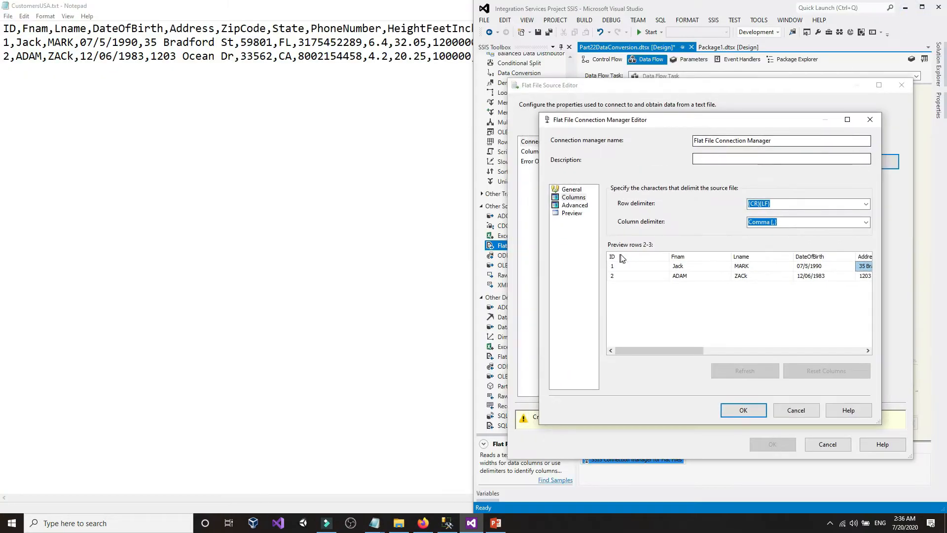
- On the Advanced page, inspect the properties of columns Lname through YoutubeMostViewed
click(576, 206)
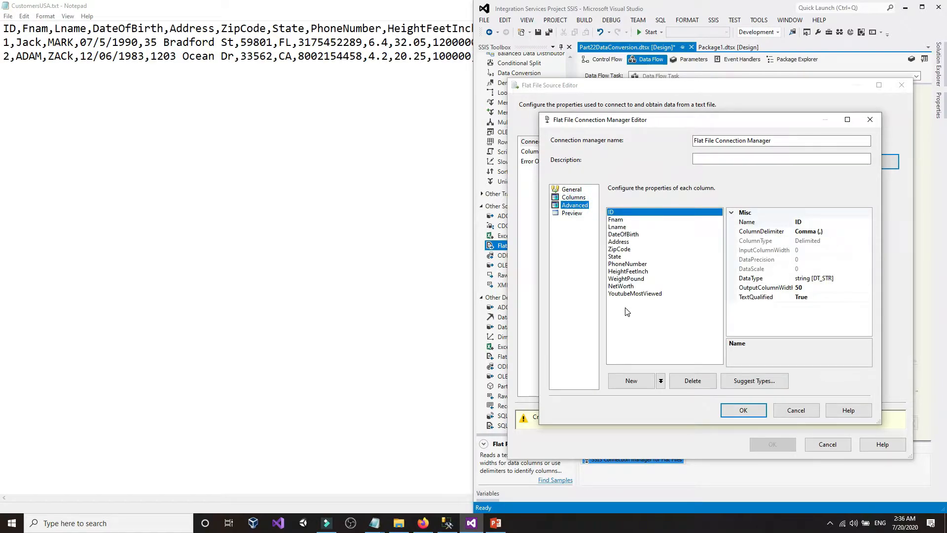
click(626, 228)
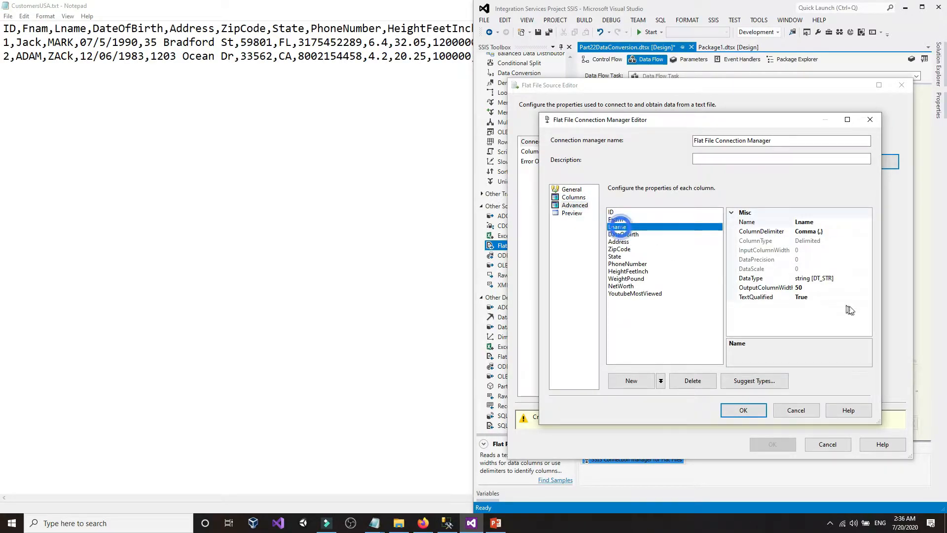
click(850, 279)
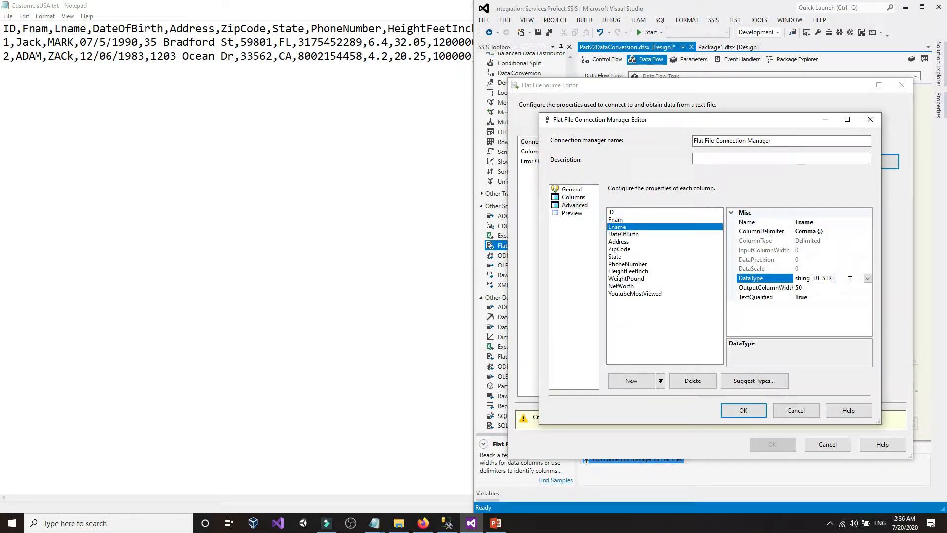
click(624, 241)
click(629, 249)
click(628, 256)
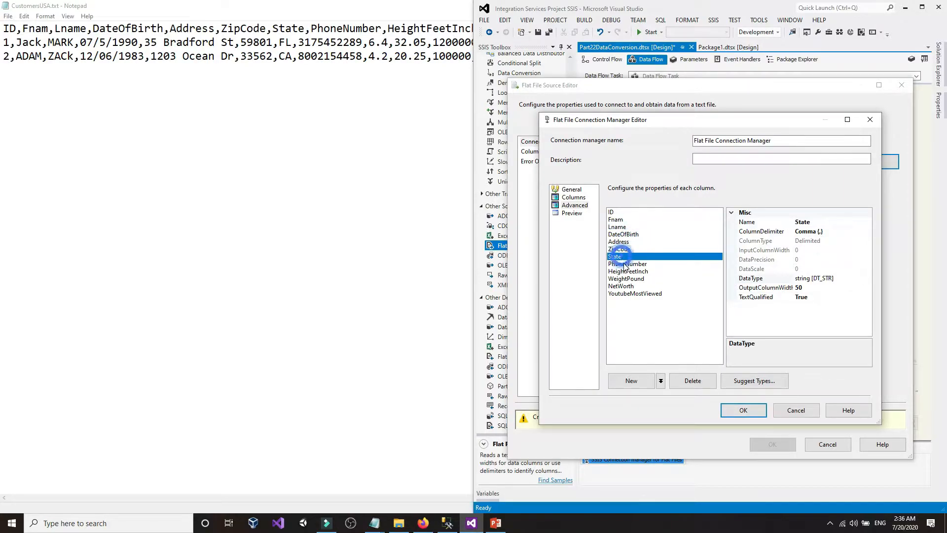
click(627, 264)
click(627, 272)
click(627, 278)
click(625, 286)
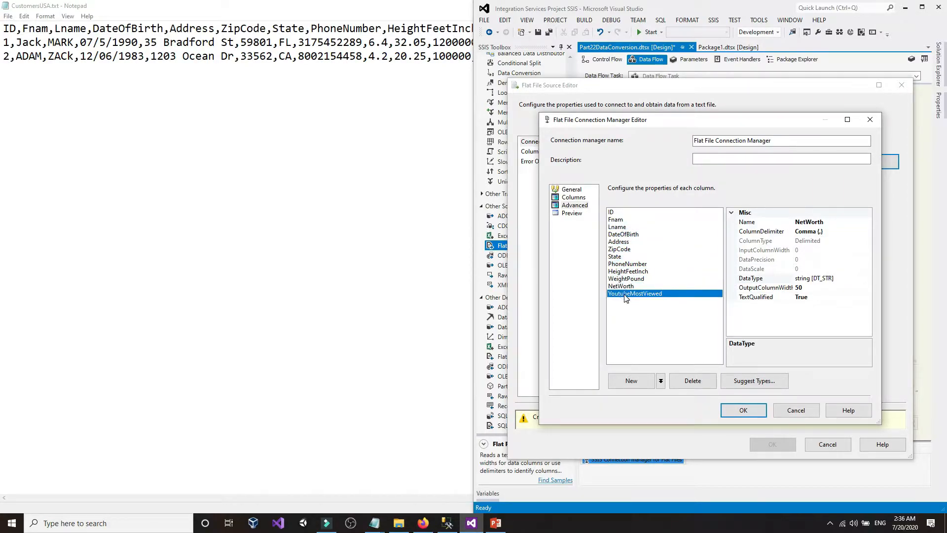
click(627, 294)
- Preview the split, accept the connection, enable 'Retain null values', and return to CustomersUSA.txt
click(572, 213)
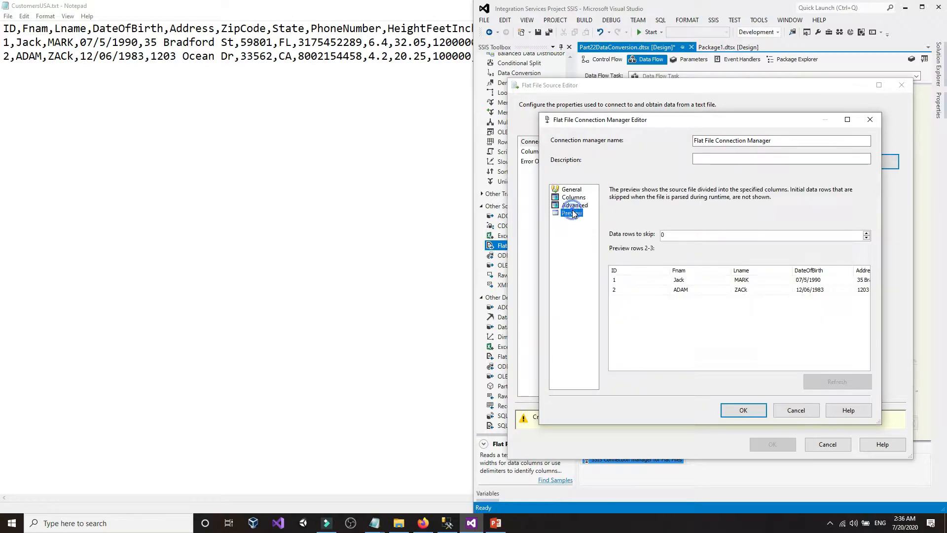
click(743, 410)
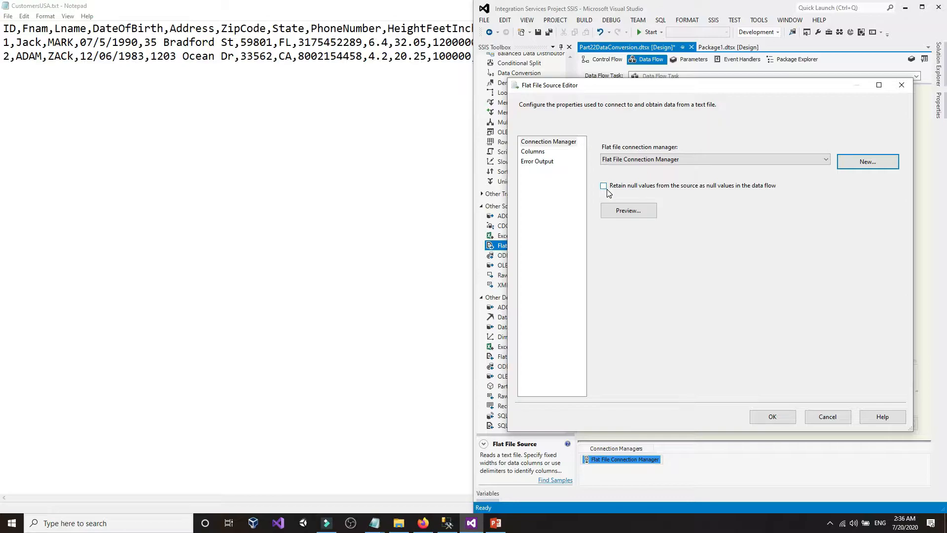
click(607, 190)
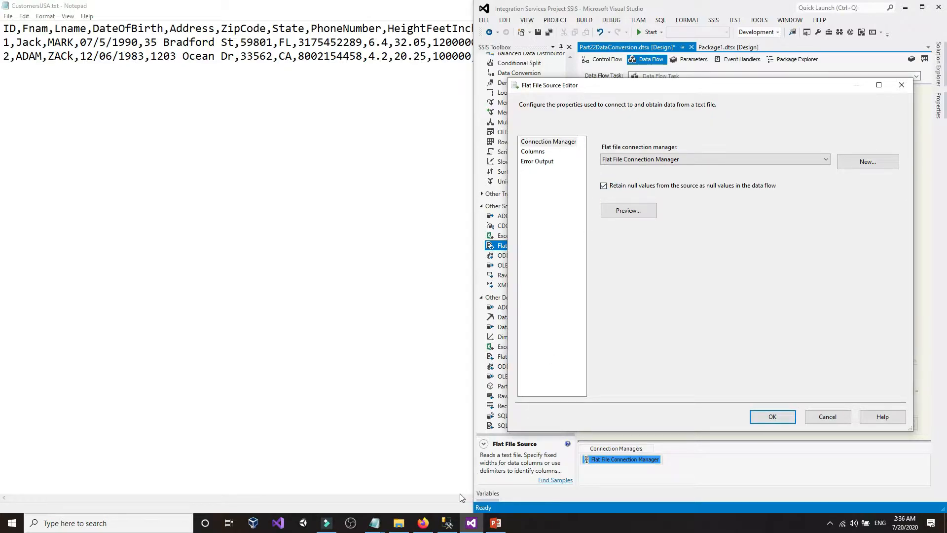
mouse_move(374, 523)
click(368, 487)
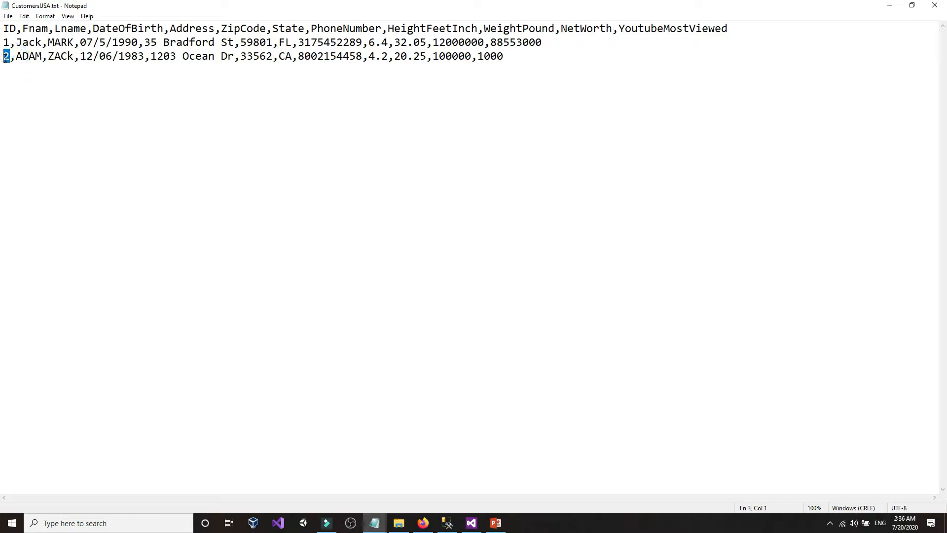
- Cut the first name ADAM out of the second data row in CustomersUSA.txt
drag(15, 59, 44, 60)
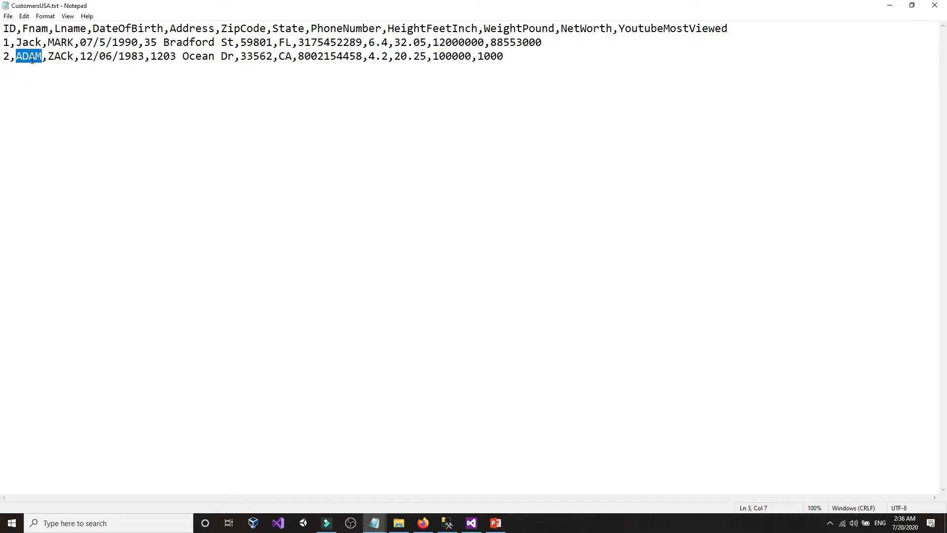
right_click(32, 59)
click(46, 78)
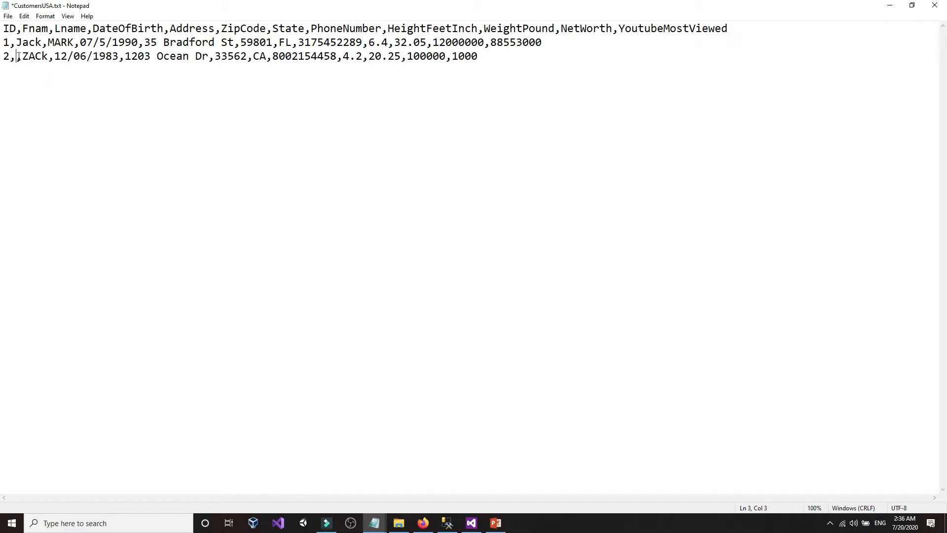
- Add blank lines below the query in the Management Studio query window
click(447, 523)
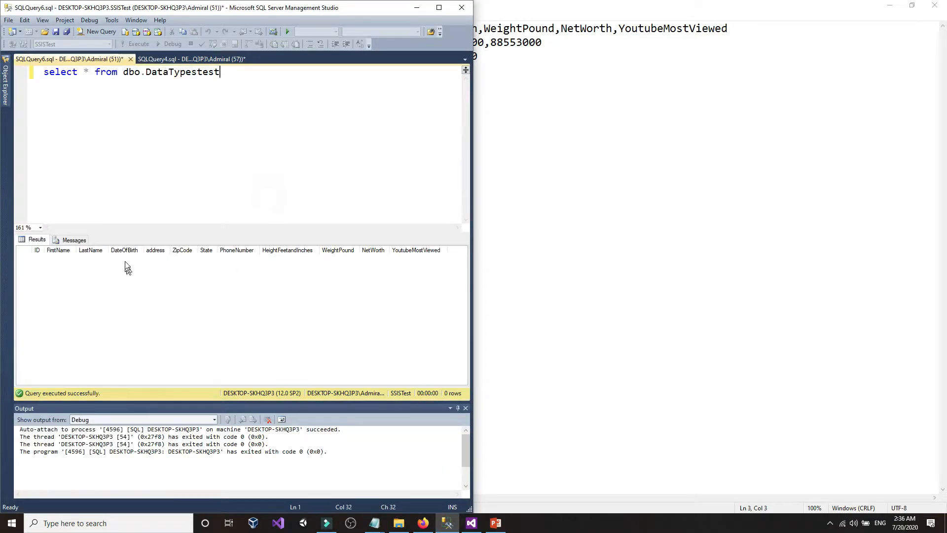
click(115, 168)
click(258, 133)
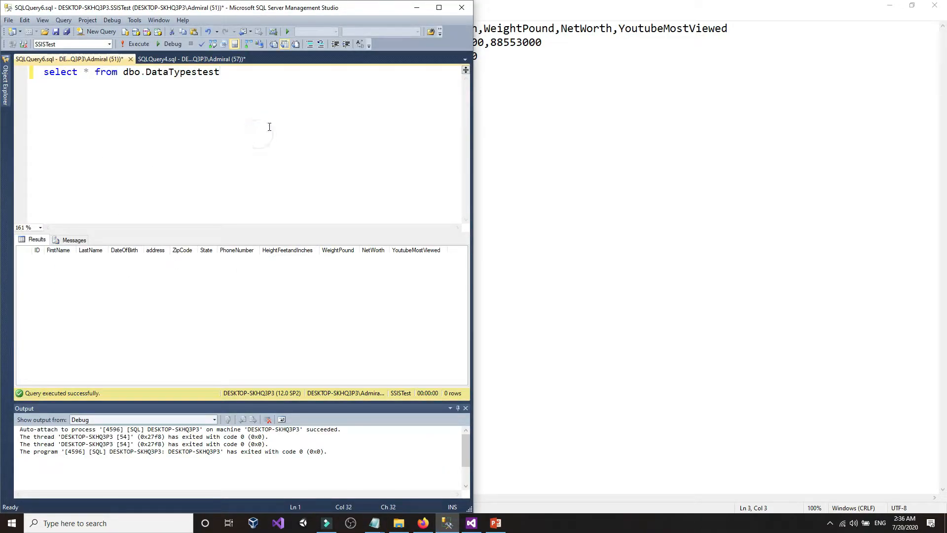
key(Return)
key(Return)
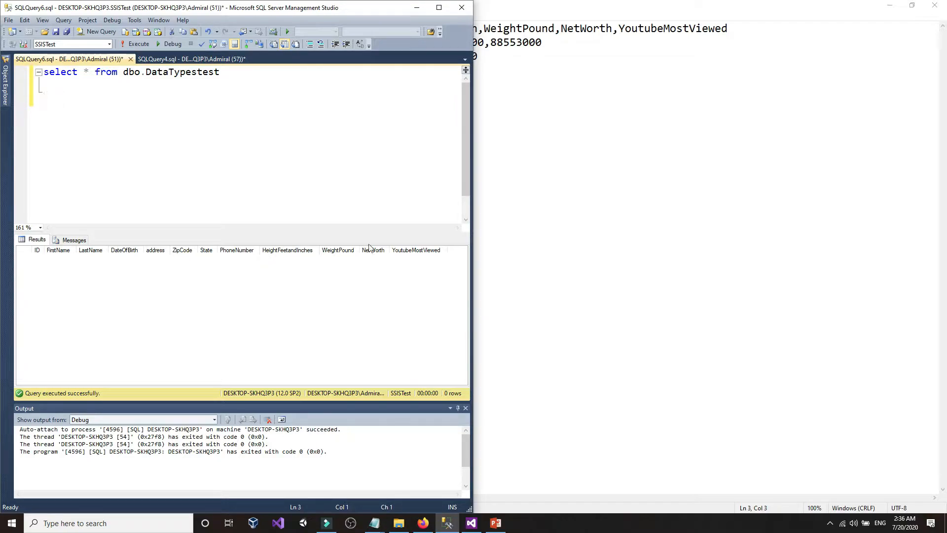
- Undo the cut to restore ADAM in row 2 and save CustomersUSA.txt
mouse_move(375, 523)
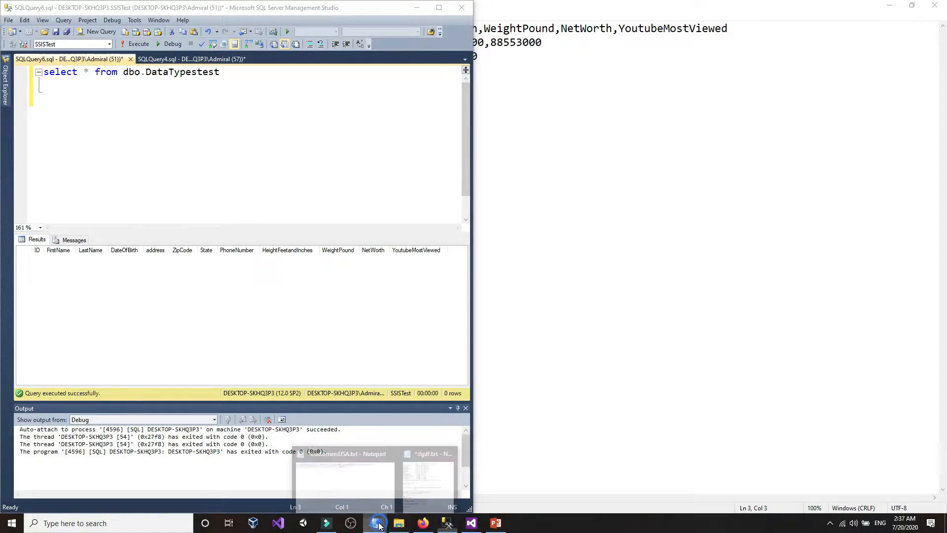
click(332, 491)
click(67, 139)
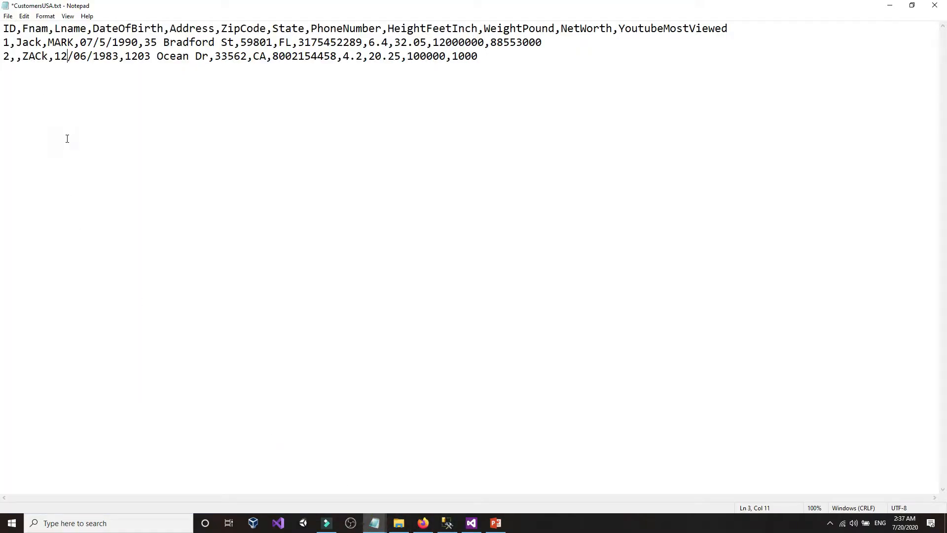
key(ctrl+z)
click(67, 139)
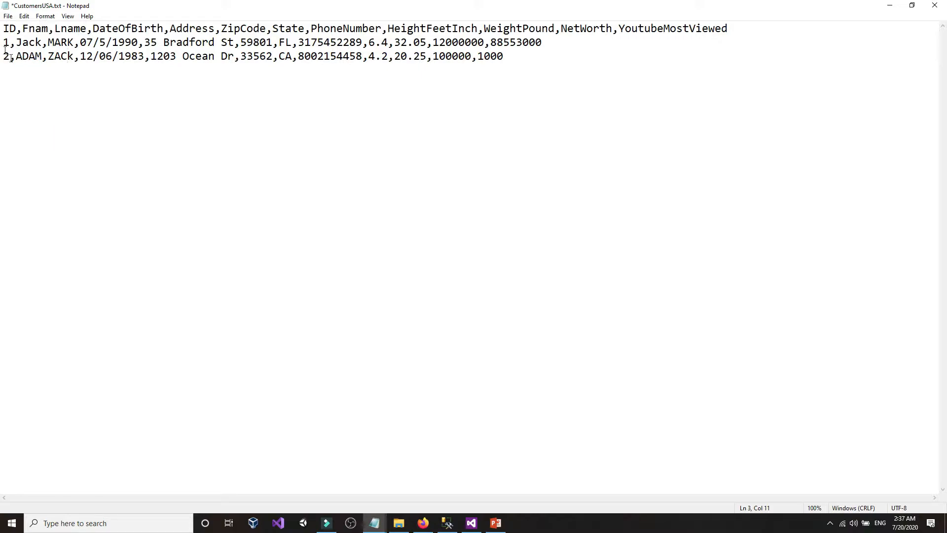
click(8, 17)
click(20, 61)
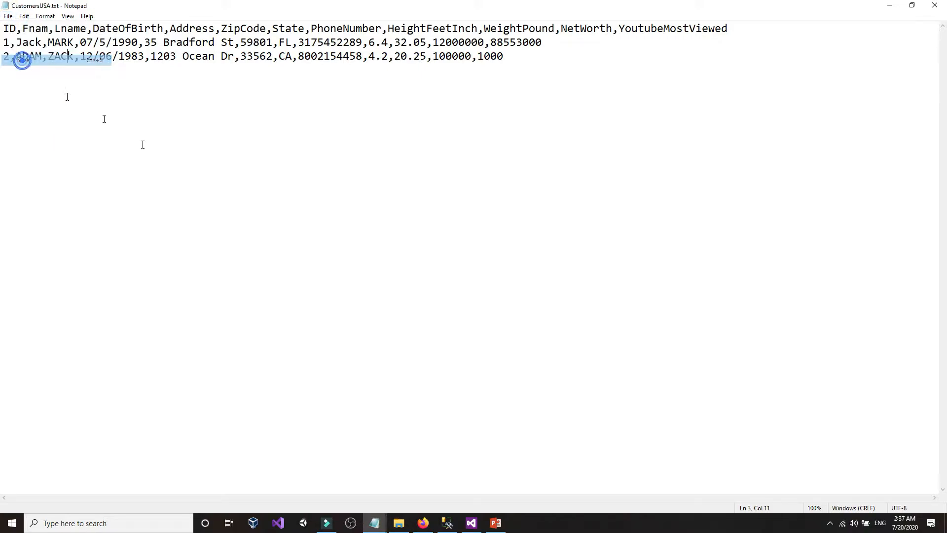
click(223, 179)
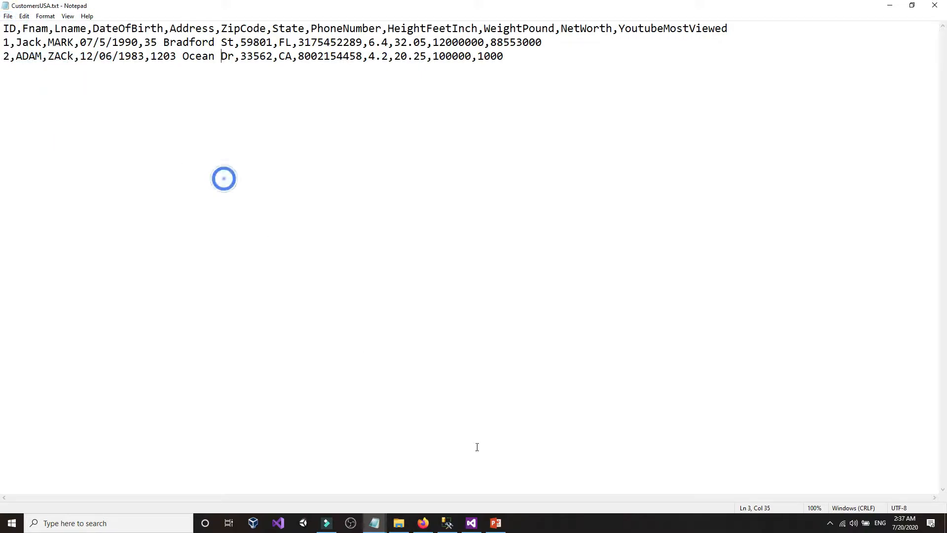
- Review the Flat File Source column mappings and confirm them with OK
click(469, 525)
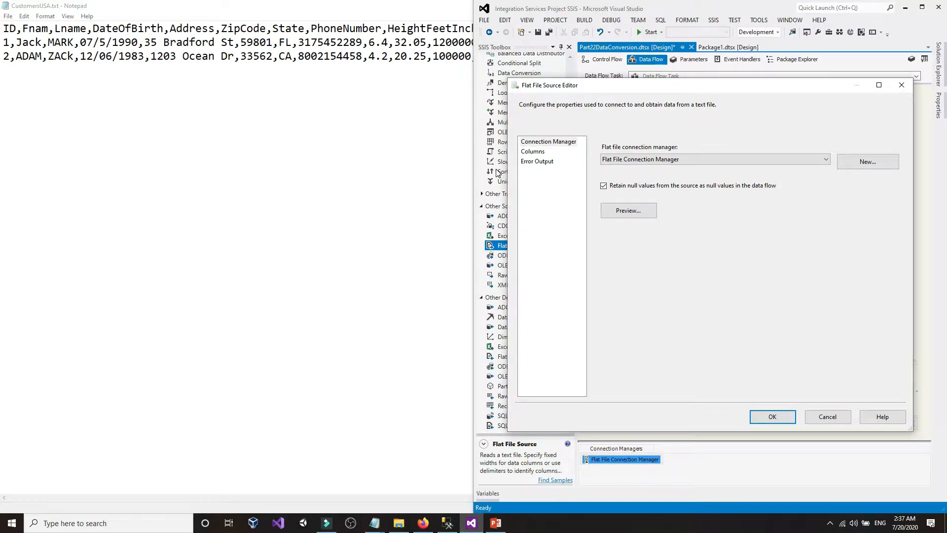
click(552, 153)
click(549, 153)
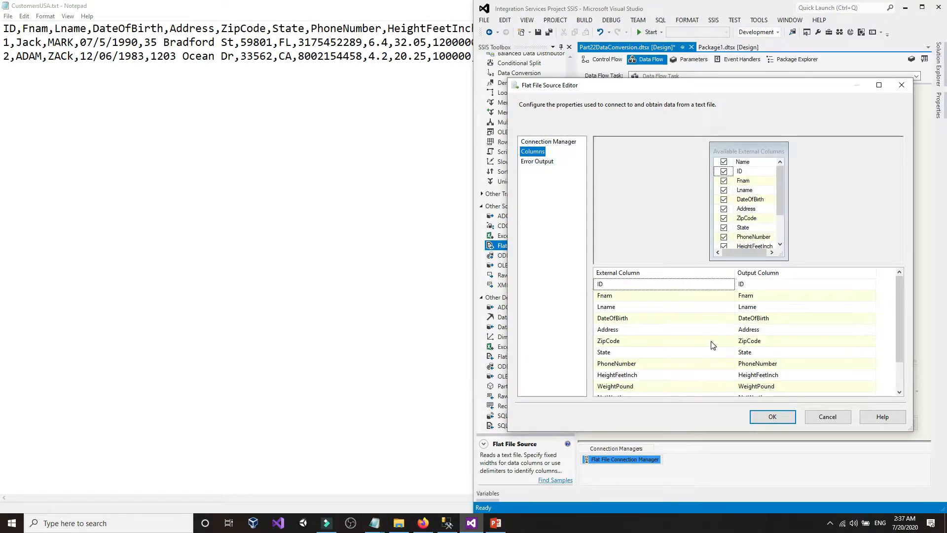
scroll(712, 345, down, 1)
scroll(712, 344, up, 1)
scroll(654, 296, down, 1)
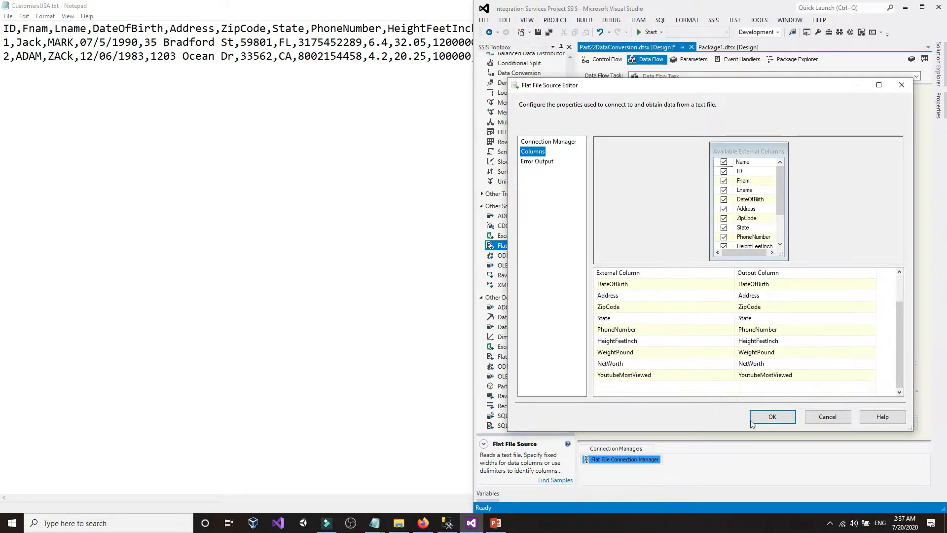
click(772, 417)
click(648, 176)
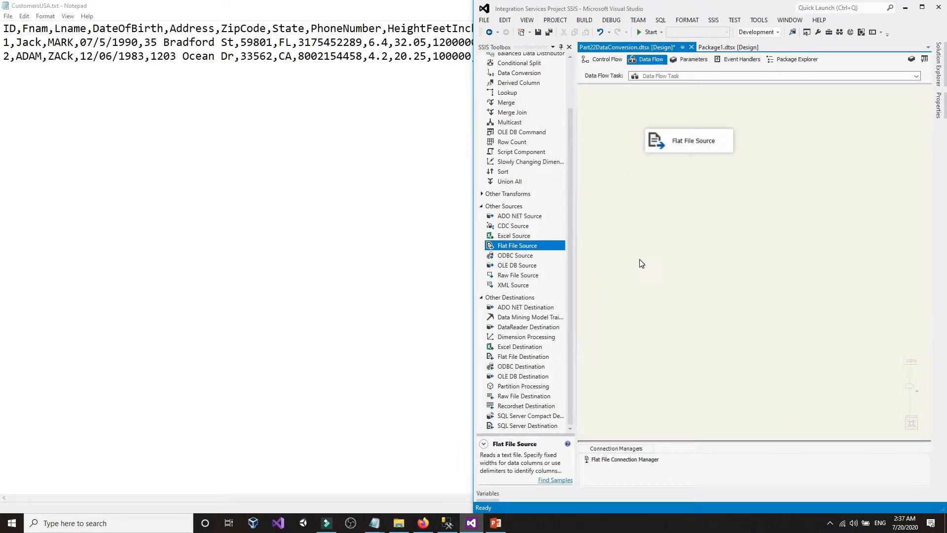
- Place an OLE DB Destination on the data flow canvas
drag(511, 378, 866, 205)
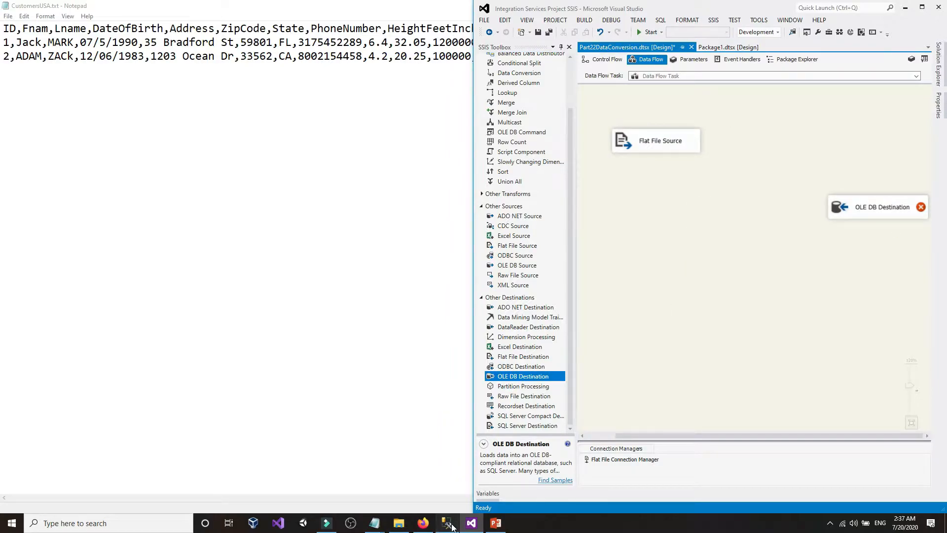
click(447, 523)
click(725, 264)
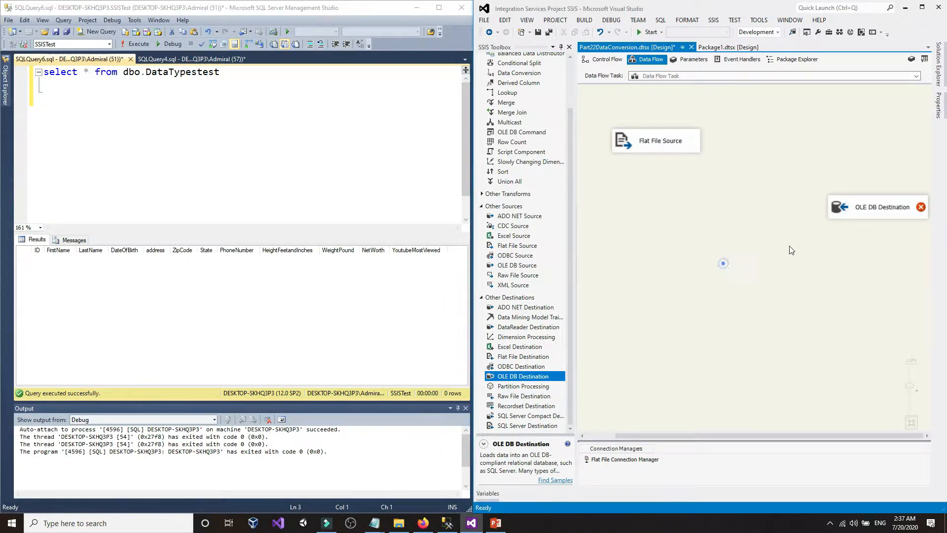
drag(872, 203, 741, 280)
click(679, 216)
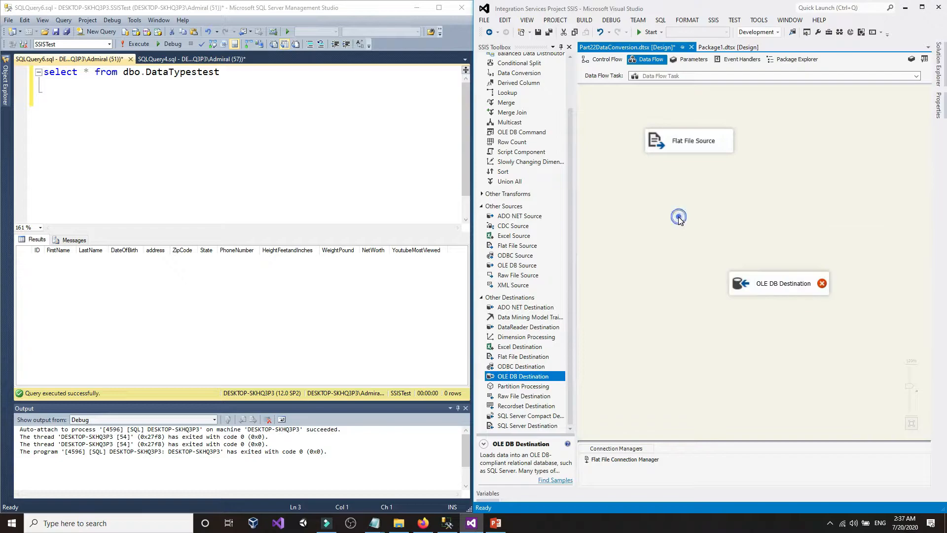
- Make SSISTest the current database in the query window and check the DataTypestest table name
click(196, 175)
click(57, 45)
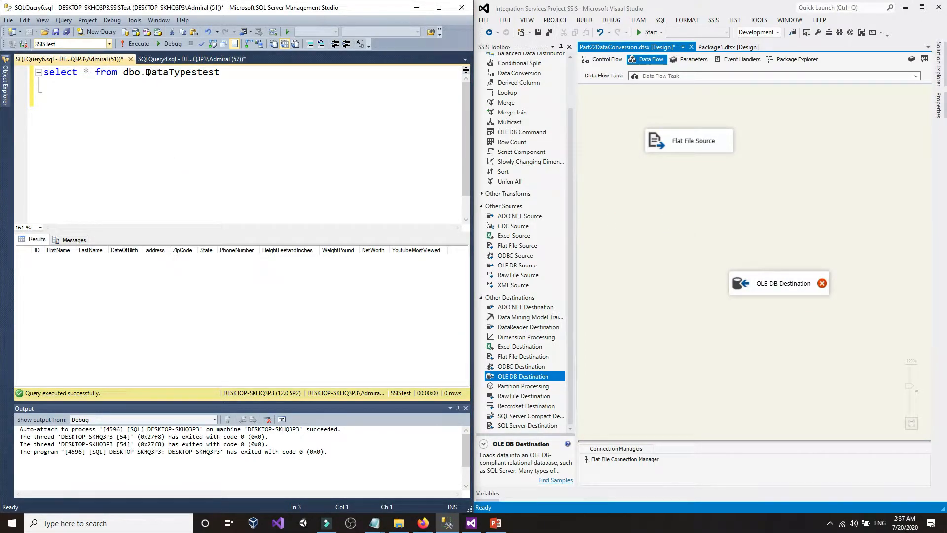
drag(146, 73, 223, 73)
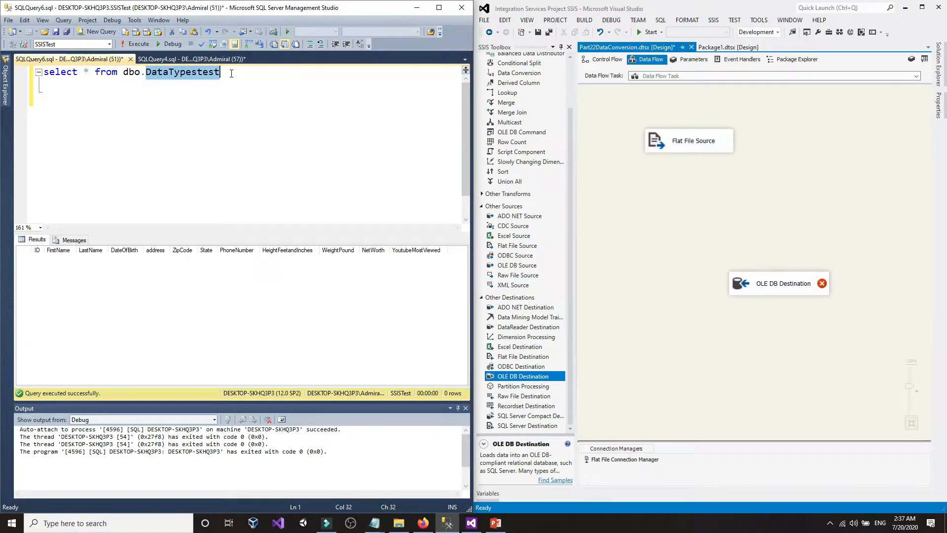
click(231, 73)
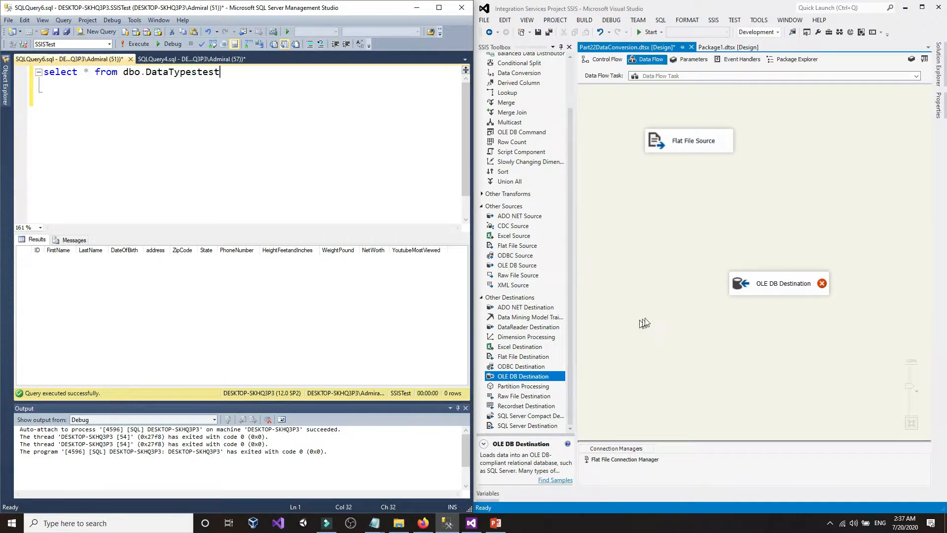
- Connect the Flat File Source's output arrow to the OLE DB Destination
click(666, 313)
click(750, 289)
click(679, 148)
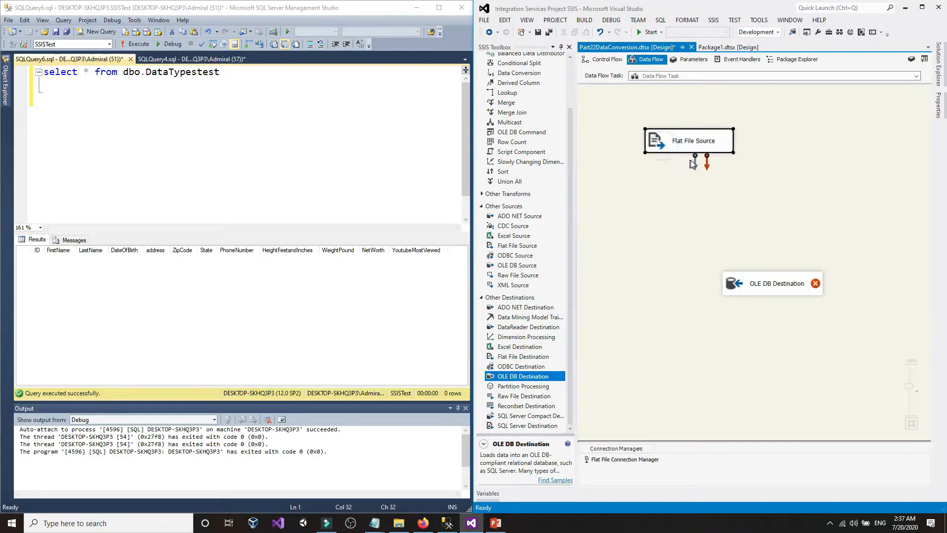
drag(695, 163, 716, 289)
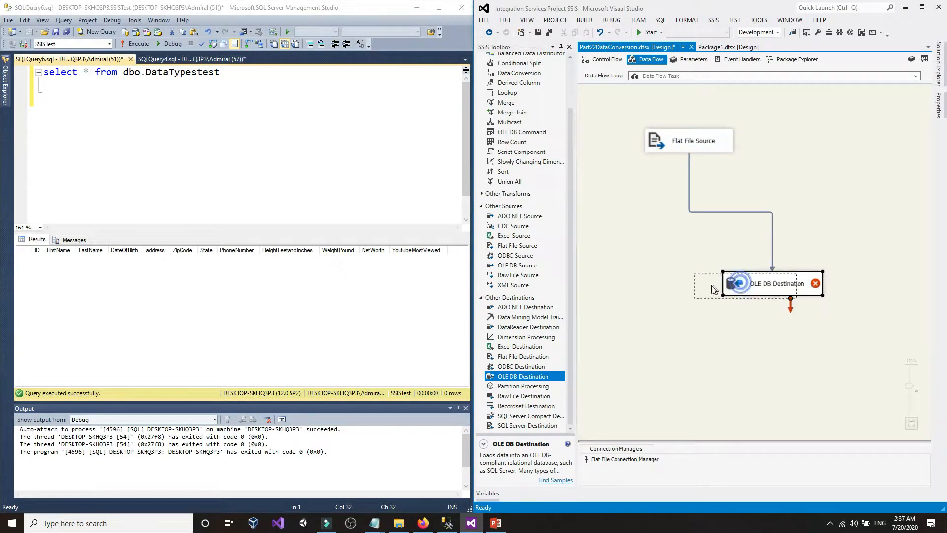
- In the OLE DB Destination editor, delete the existing SSISTest data connection and begin a new one
double_click(717, 288)
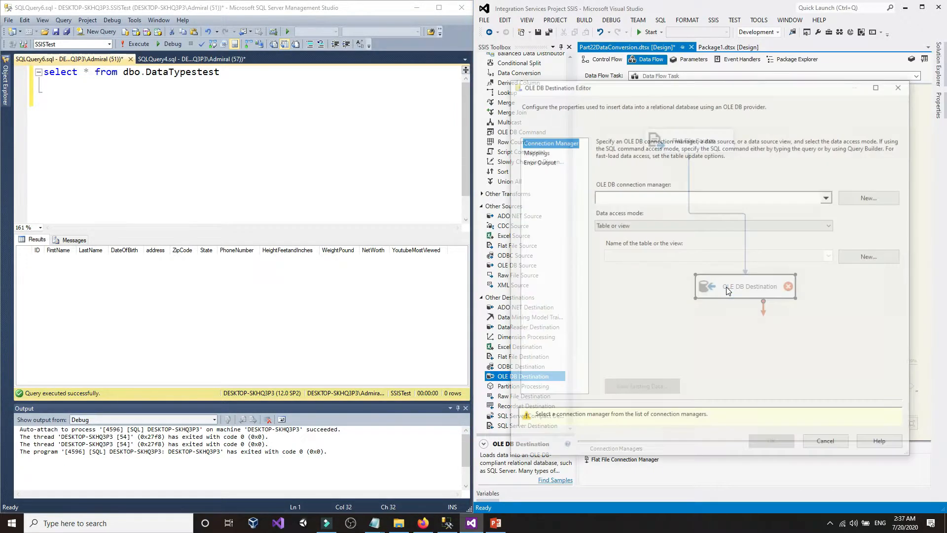
click(872, 198)
click(806, 302)
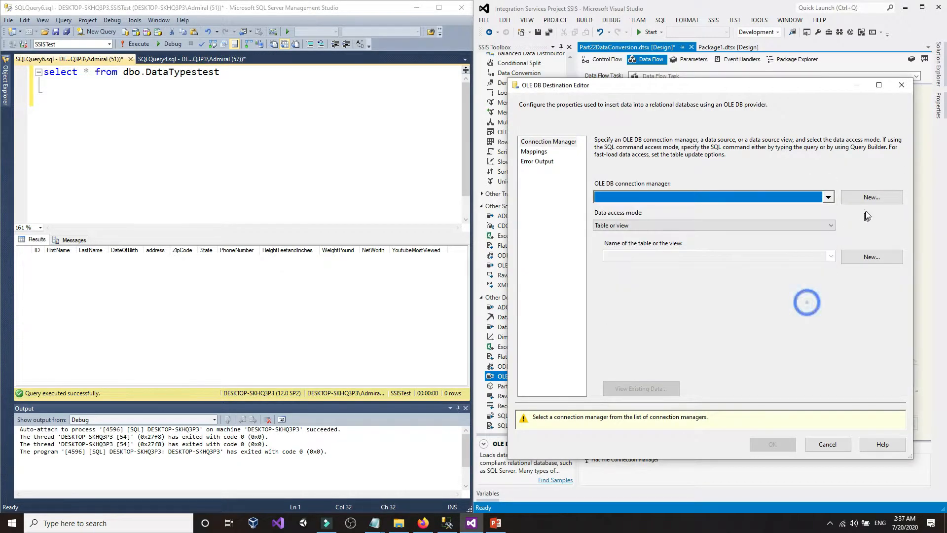
click(874, 200)
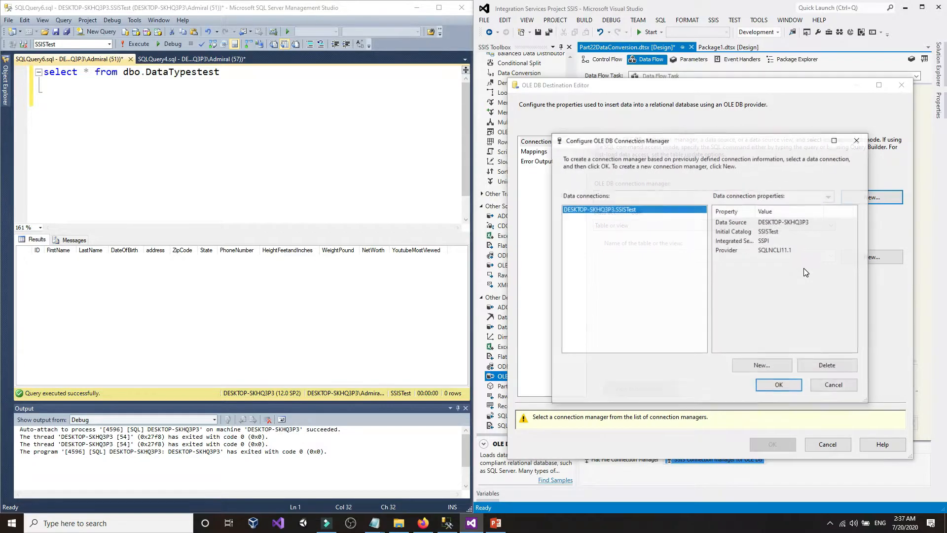
click(827, 371)
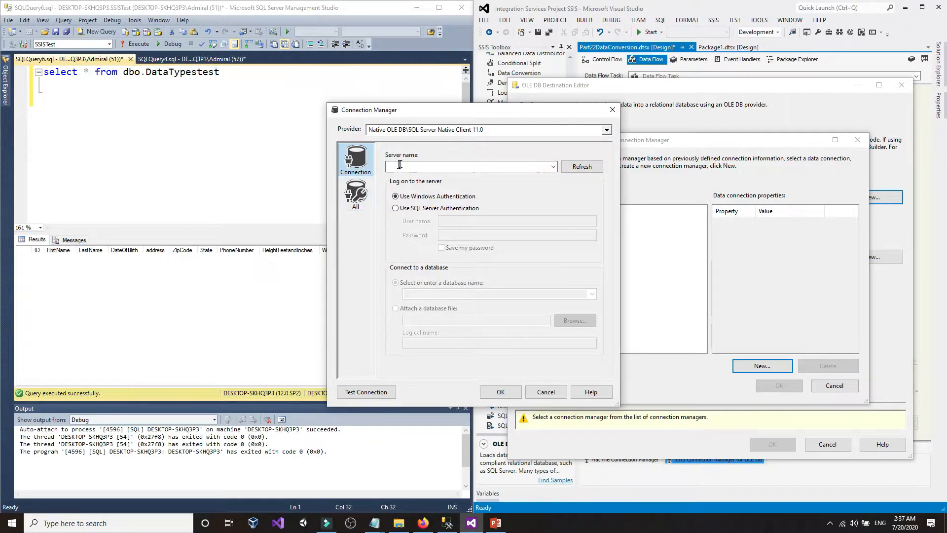
drag(404, 110, 598, 119)
click(618, 173)
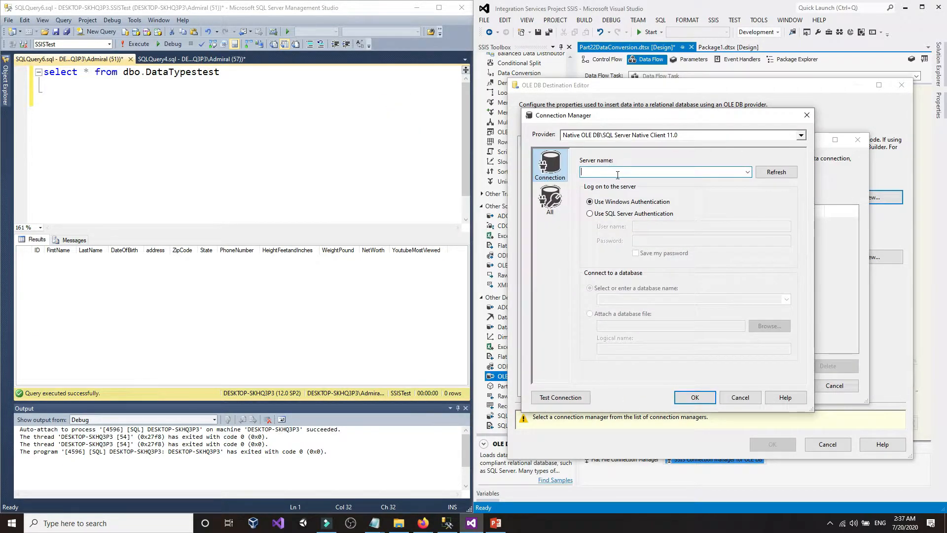
click(144, 156)
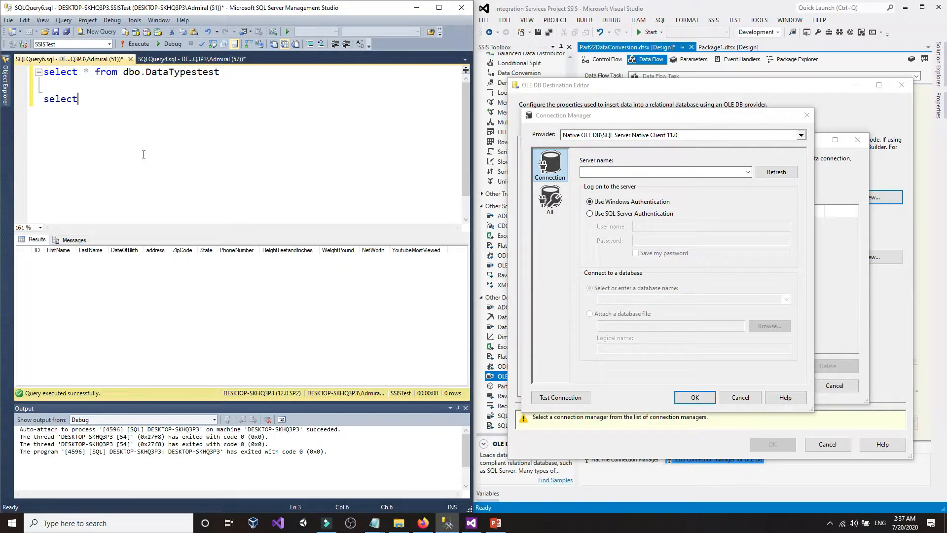
text(select @@)
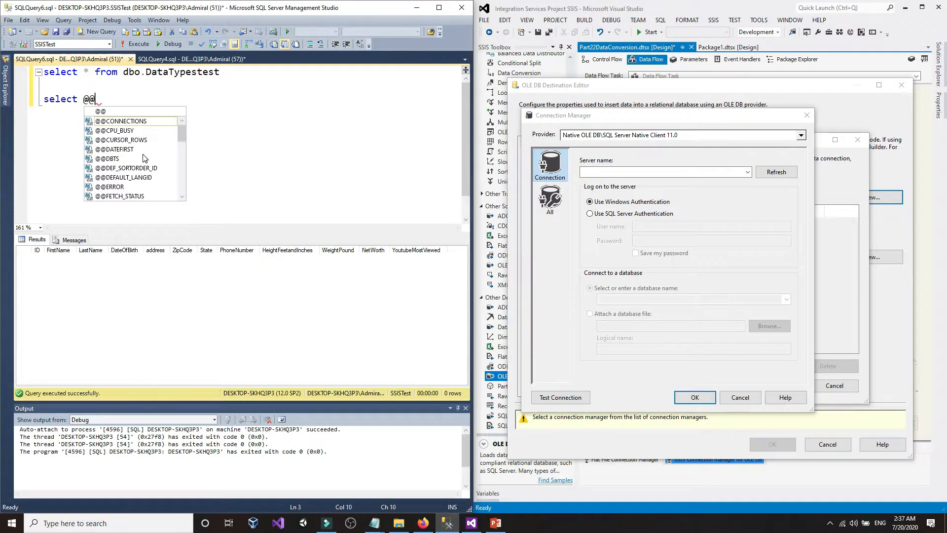
text(ser)
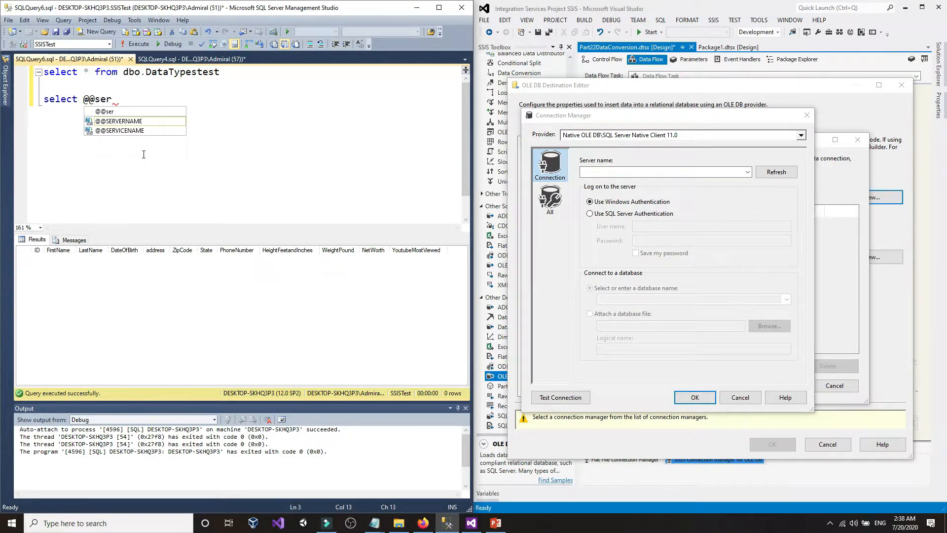
key(Tab)
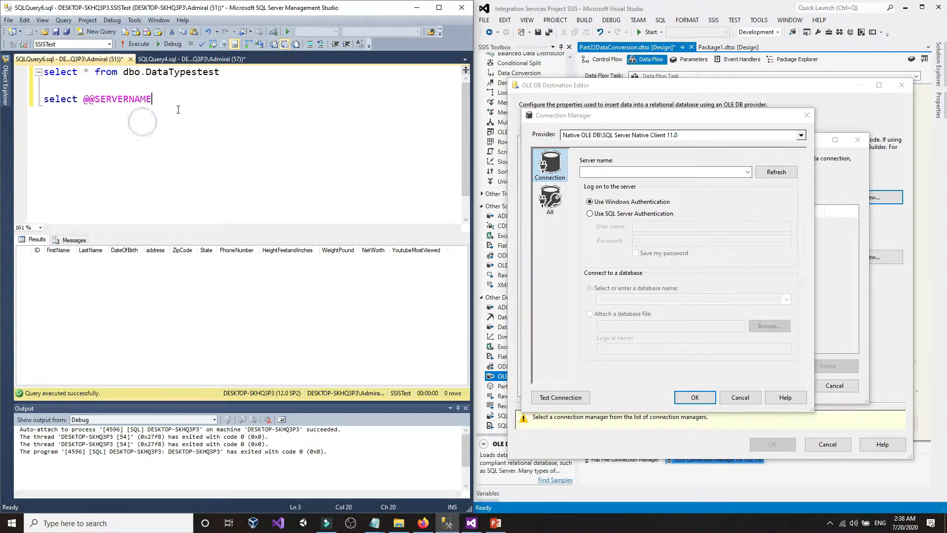
key(shift+Home)
click(136, 43)
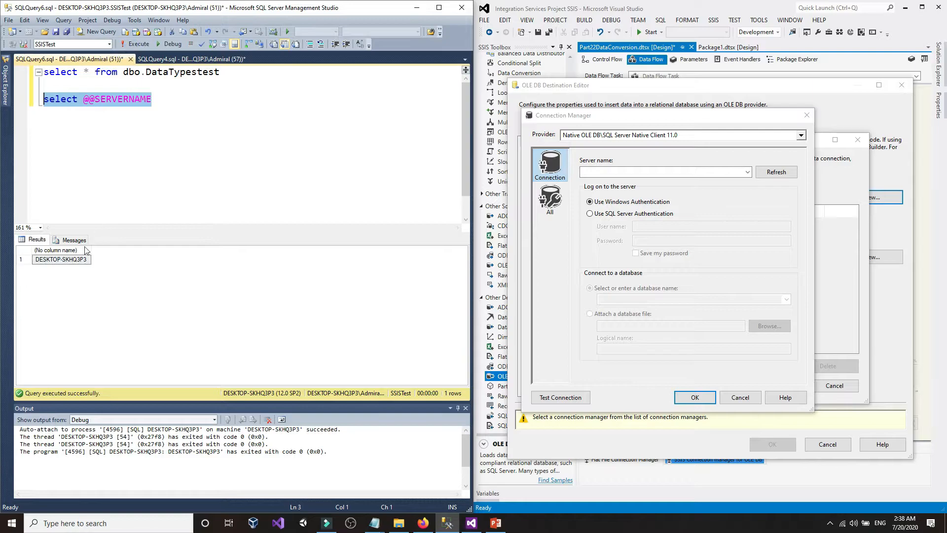
click(70, 261)
right_click(71, 261)
click(95, 265)
click(133, 180)
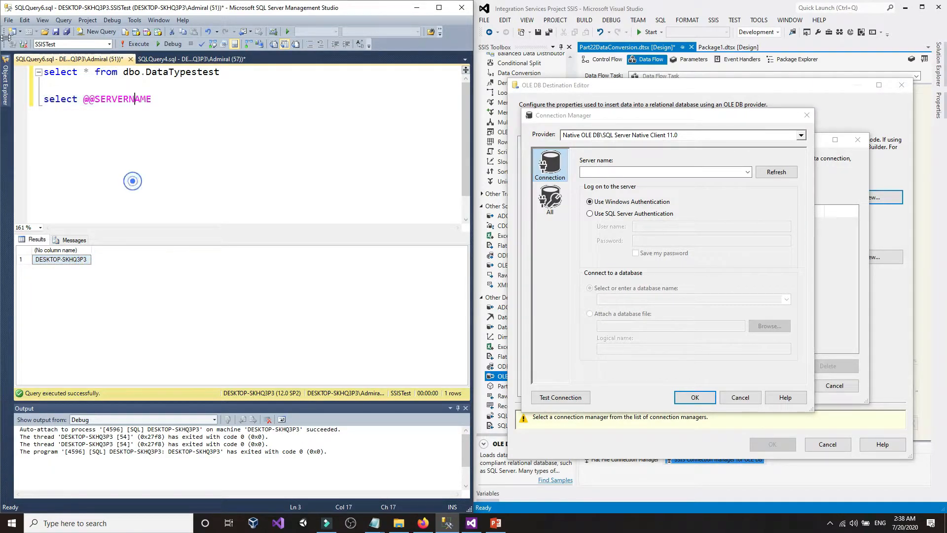
- Check the server name in the Database Engine connect form, then cancel it
click(4, 75)
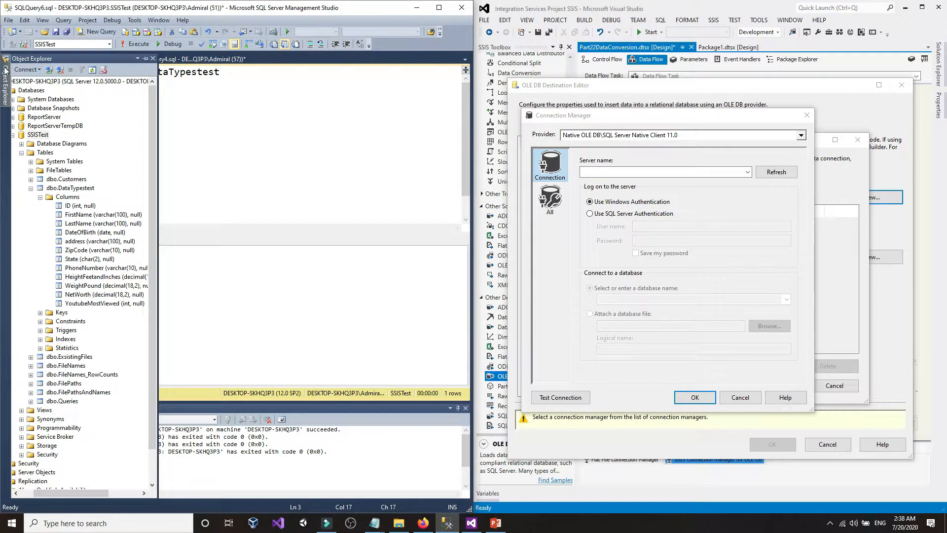
click(26, 70)
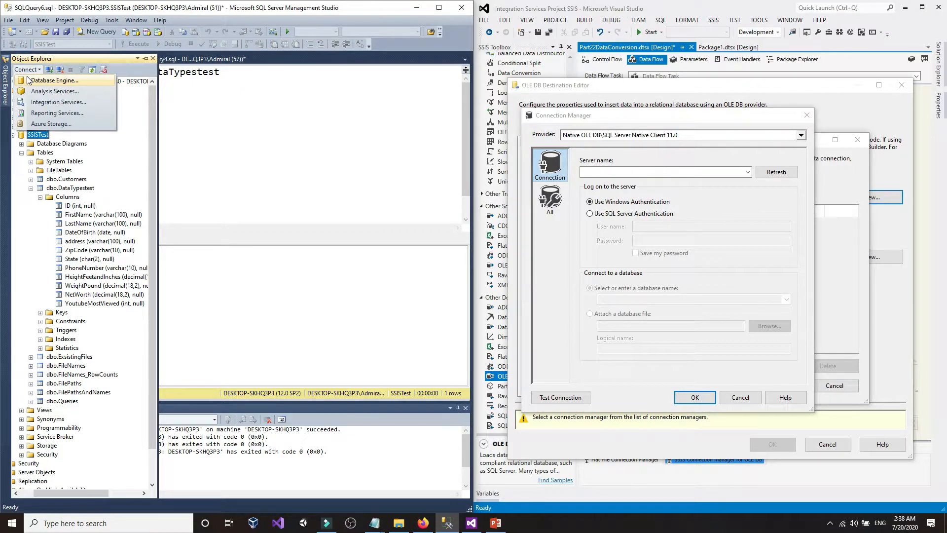
click(28, 80)
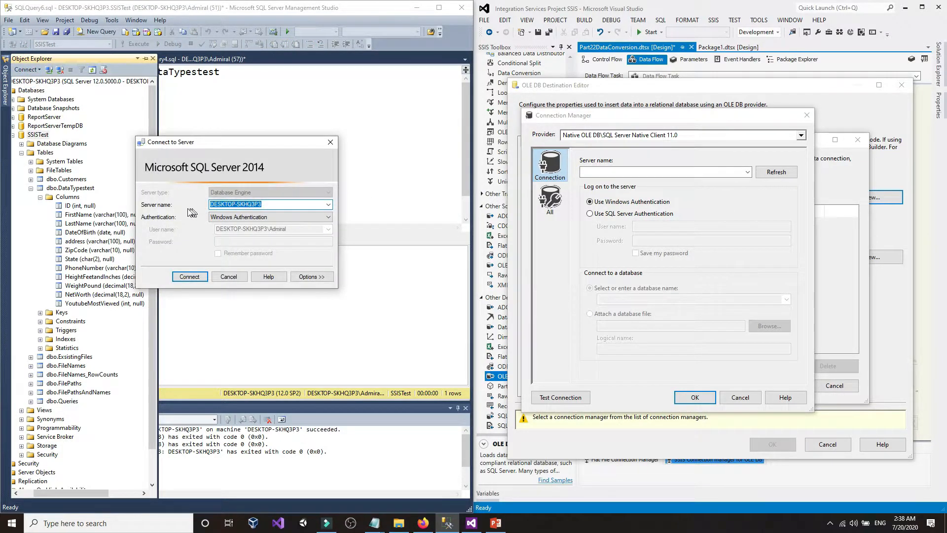
click(274, 204)
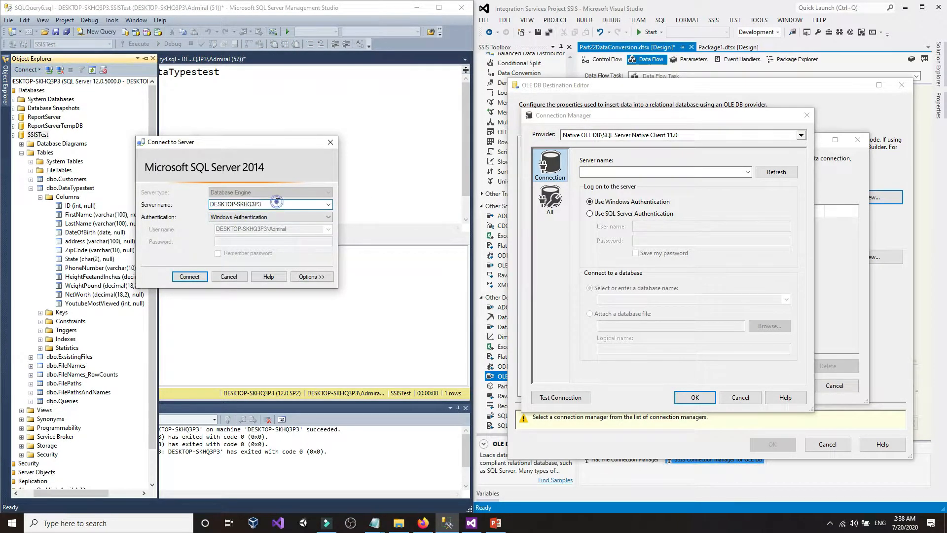
click(229, 276)
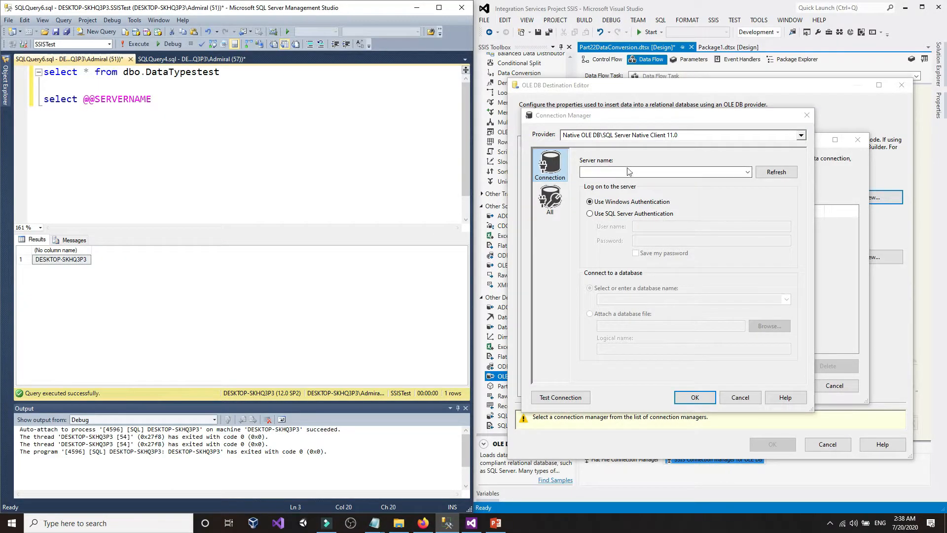
click(624, 171)
- Paste DESKTOP-SKHQ3P3 as the server, choose SSISTest, test the connection, and accept it
right_click(625, 171)
click(632, 211)
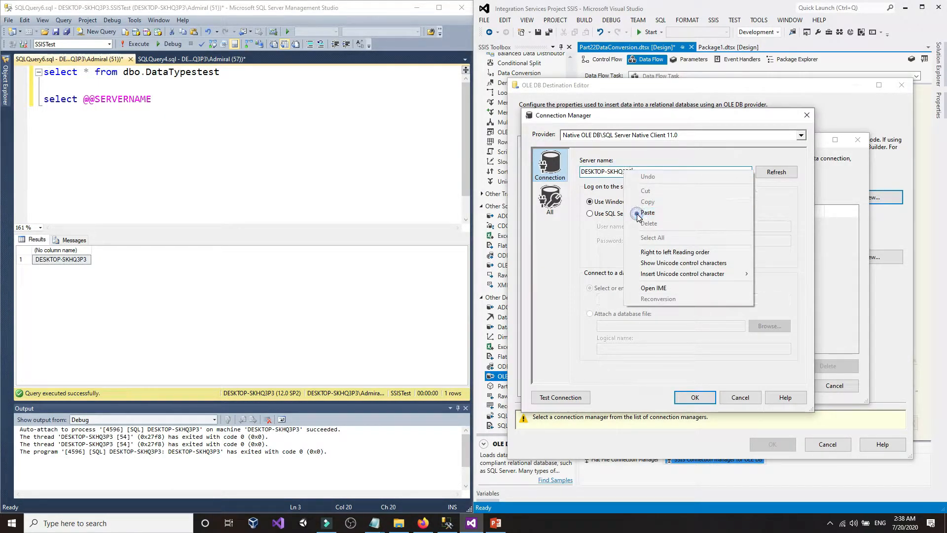
click(787, 300)
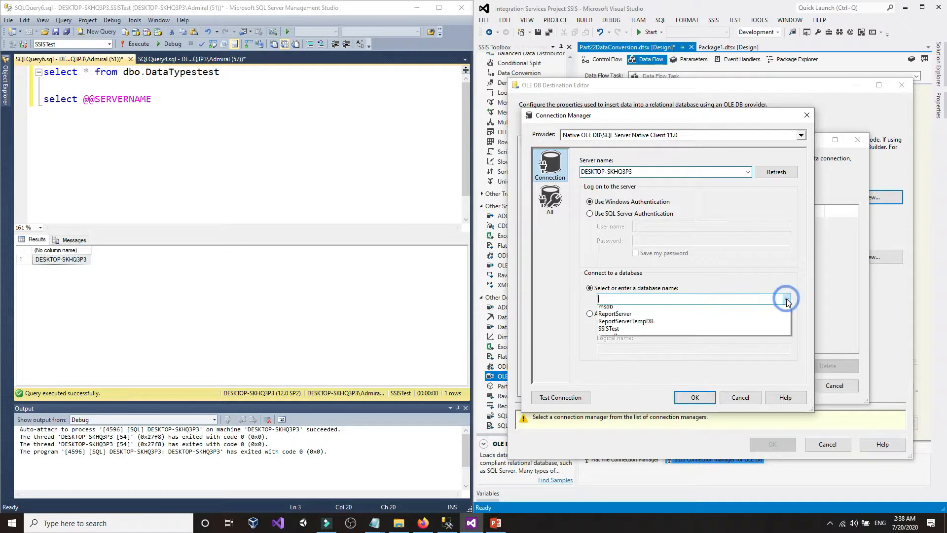
click(770, 345)
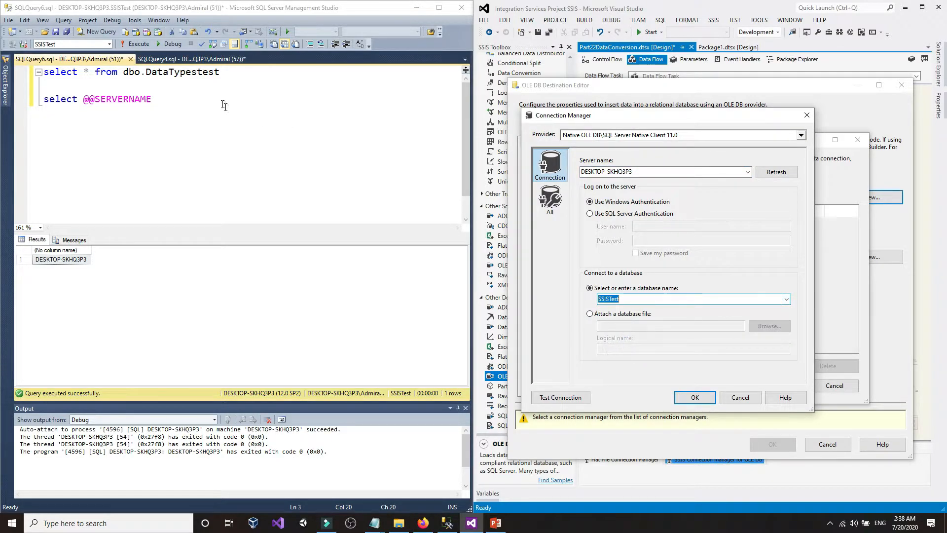
click(113, 61)
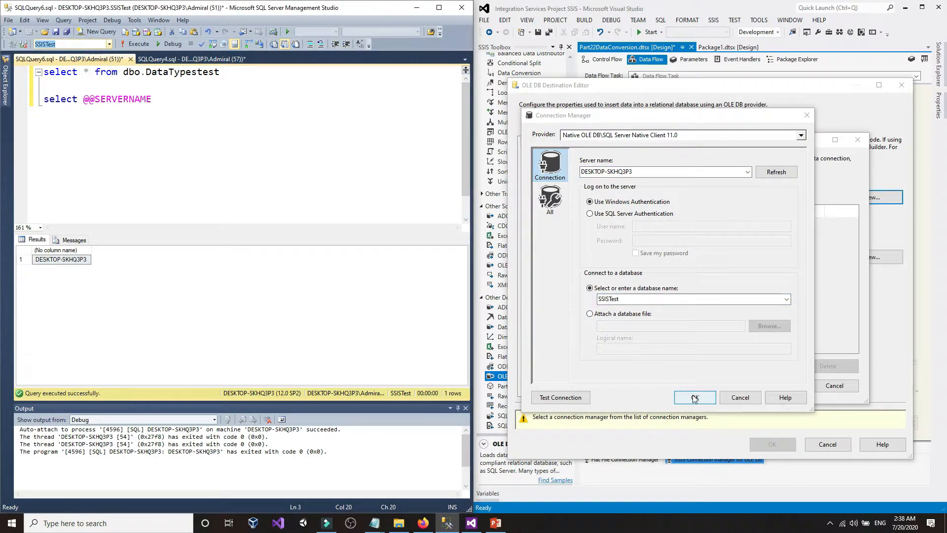
click(660, 300)
click(557, 396)
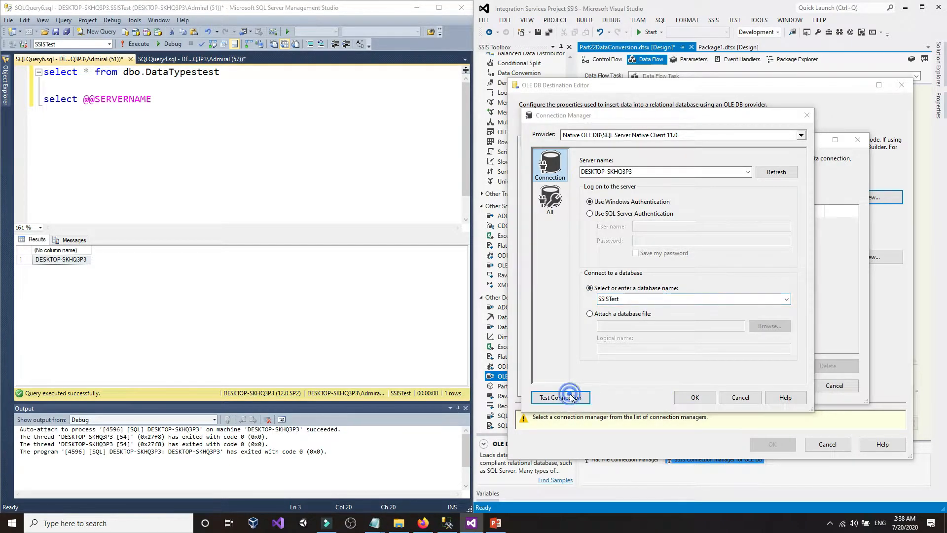
click(812, 278)
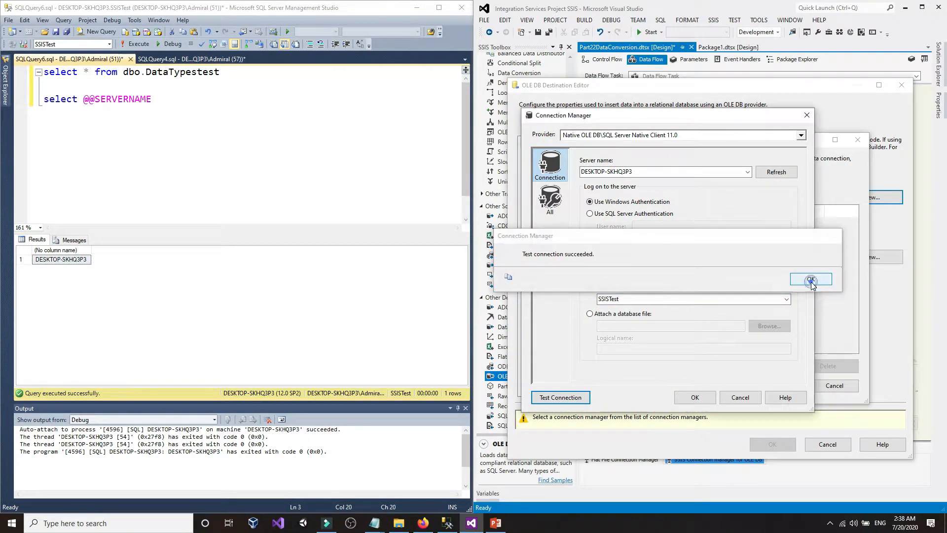
click(703, 396)
click(770, 386)
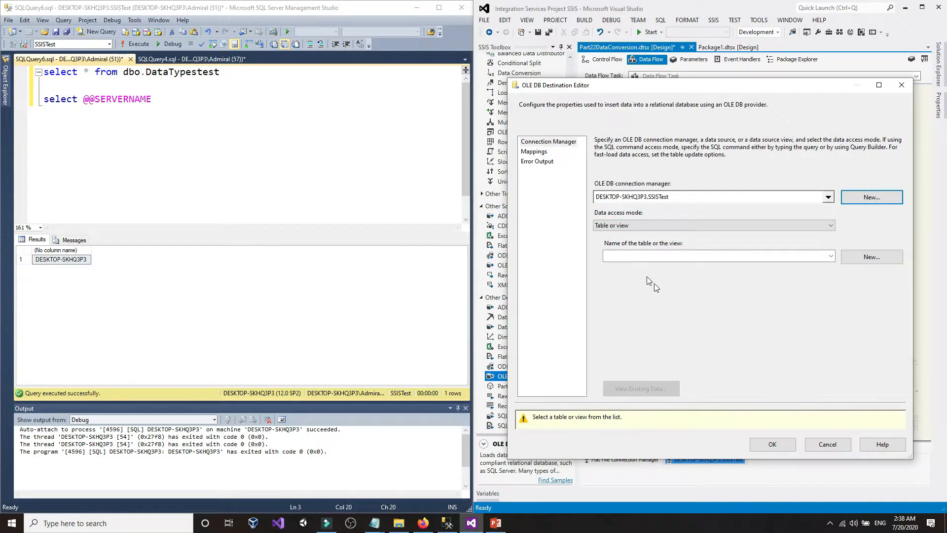
- Look up the DataTypestest table name in the SSMS query and object tree
click(738, 258)
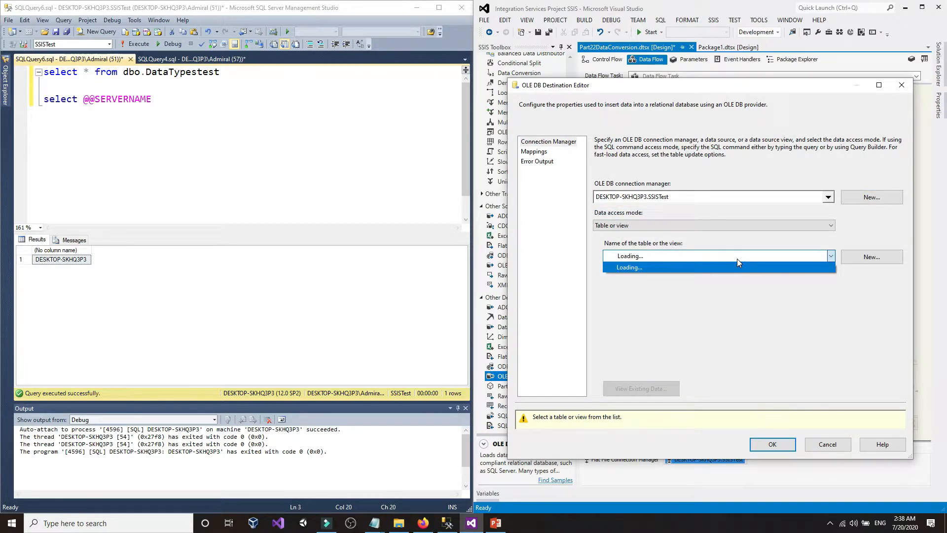
click(737, 259)
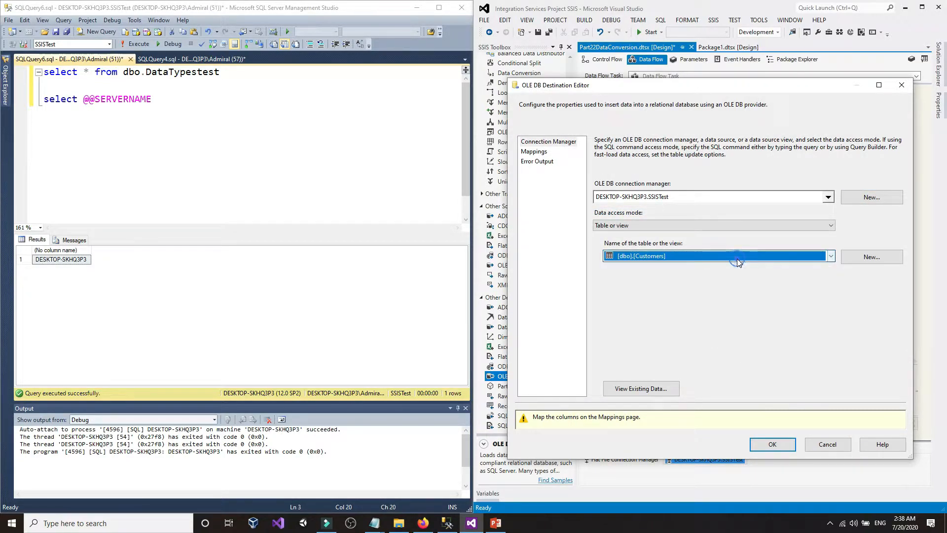
click(250, 127)
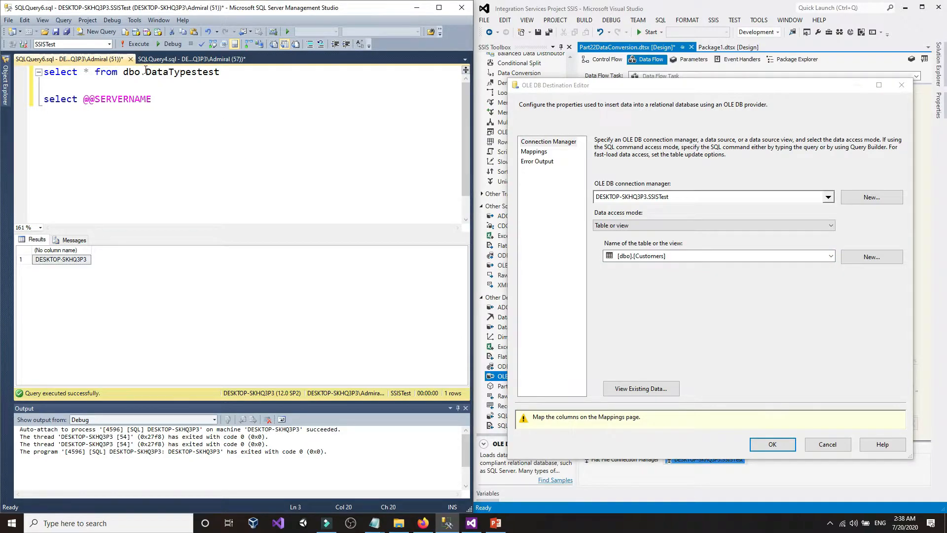
drag(146, 72, 181, 72)
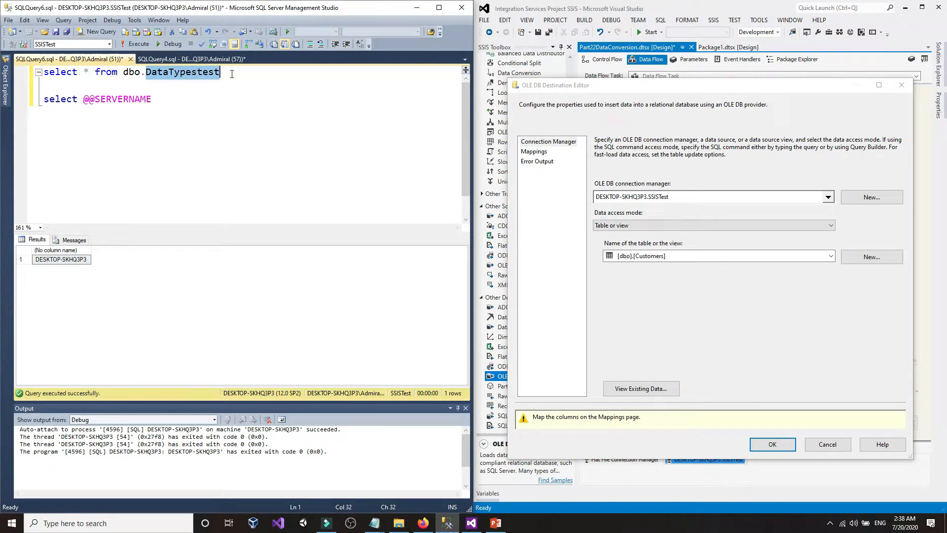
click(6, 82)
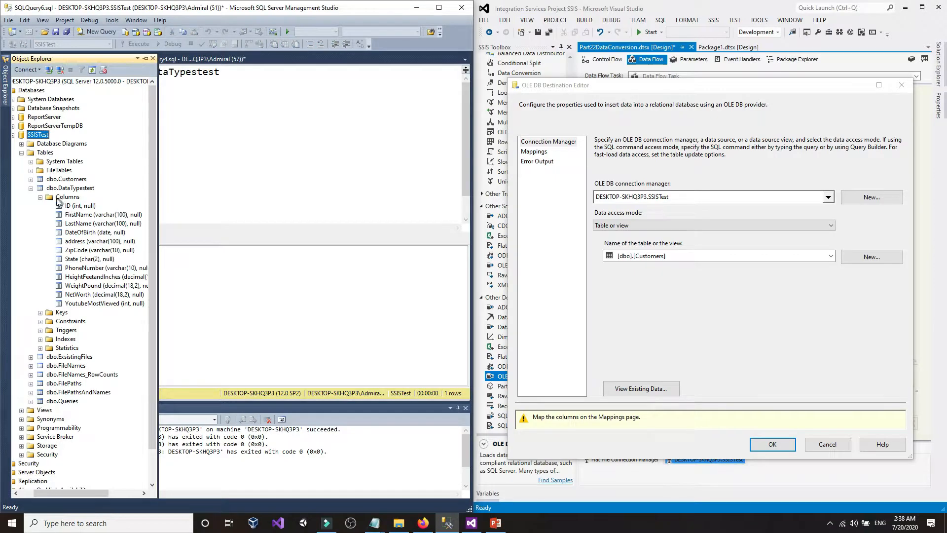
click(41, 198)
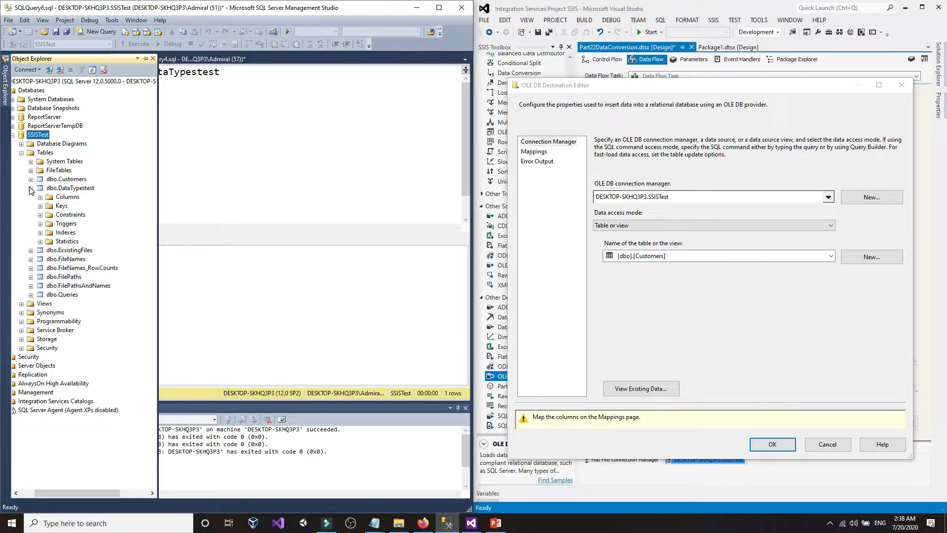
click(31, 188)
click(69, 188)
click(282, 186)
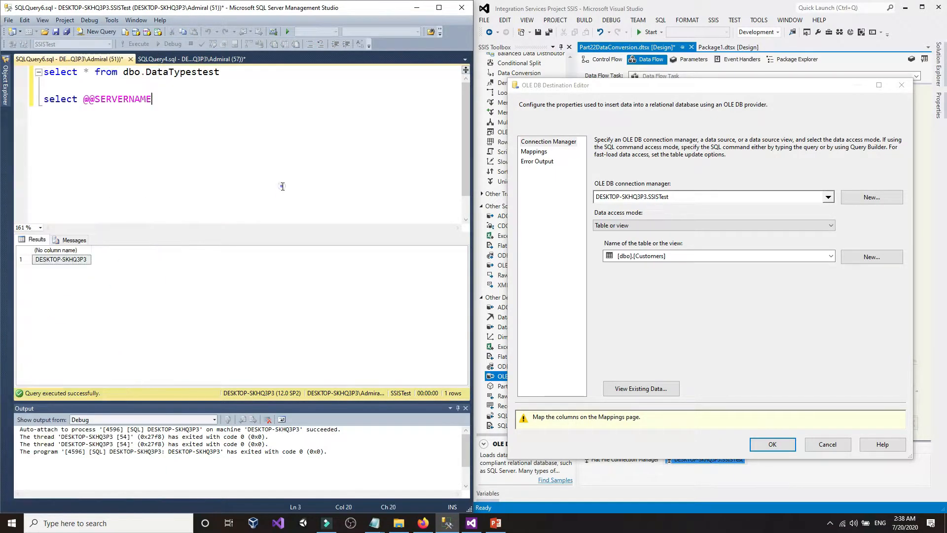
- Choose [dbo].[DataTypestest] as the destination table and preview its data
click(697, 256)
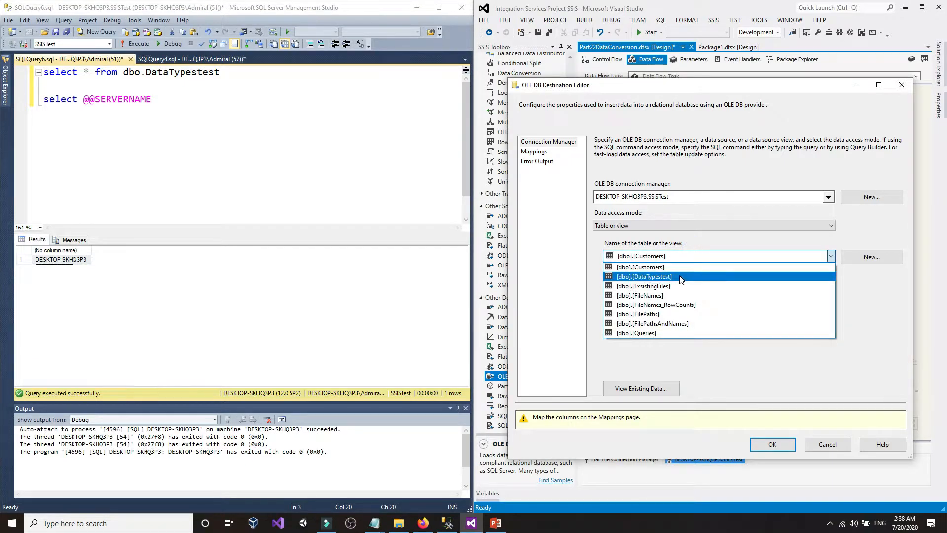
click(668, 279)
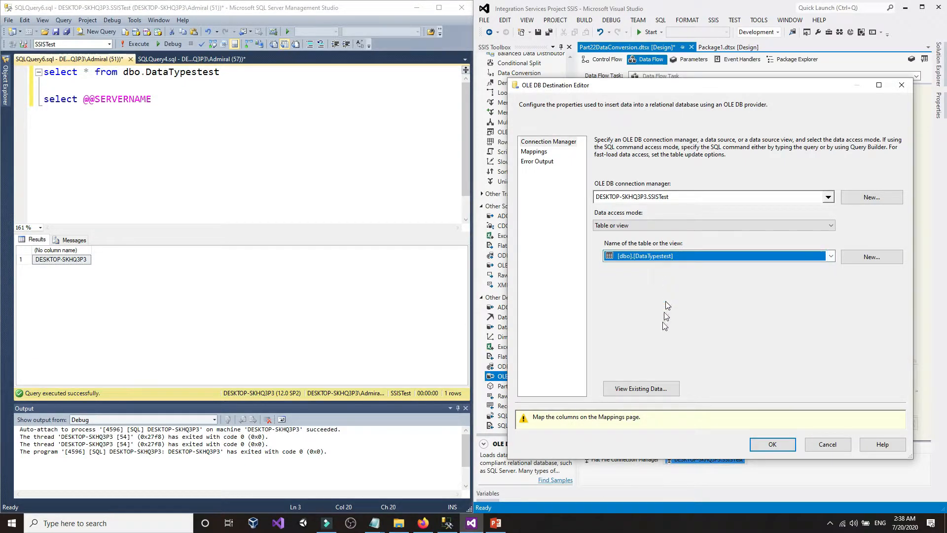
click(641, 388)
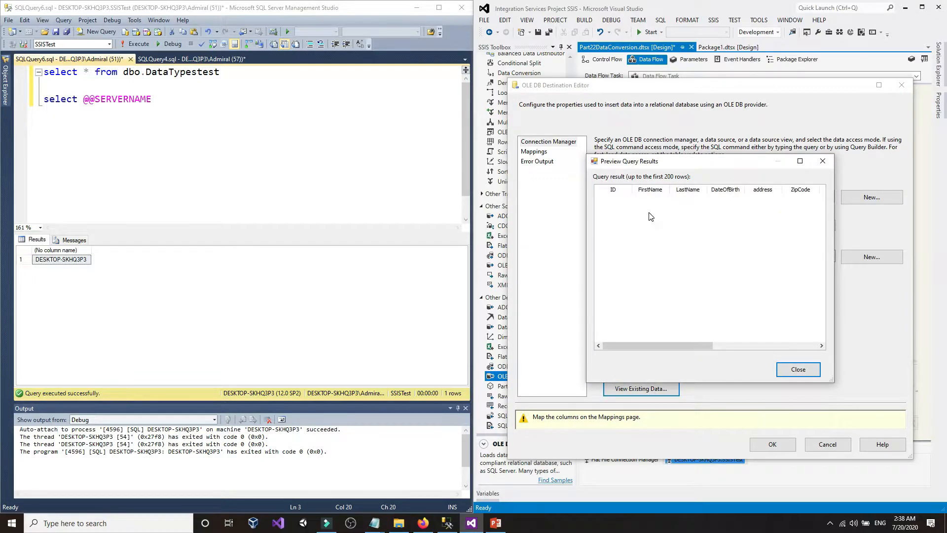
- Run SELECT * FROM dbo.DataTypestest in SSMS to confirm it is empty, then close the preview
click(191, 307)
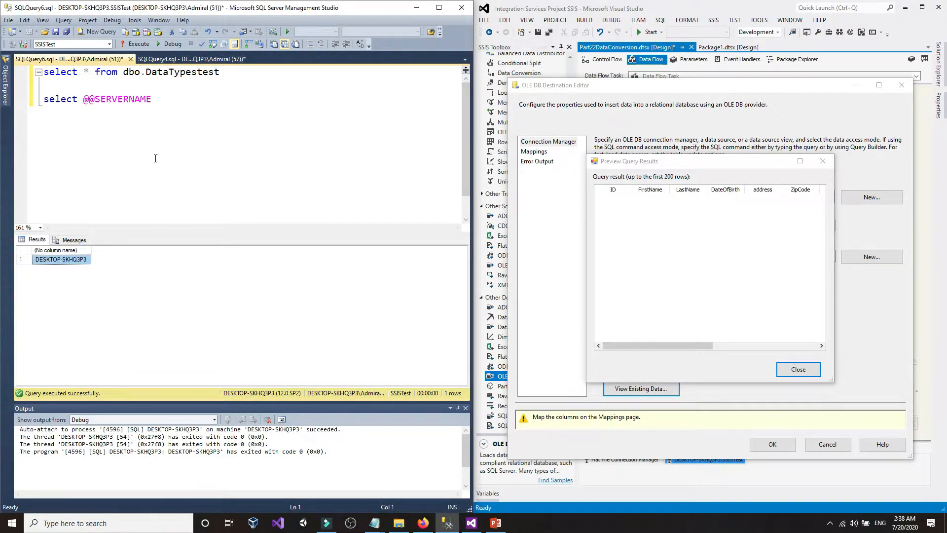
drag(179, 101, 14, 105)
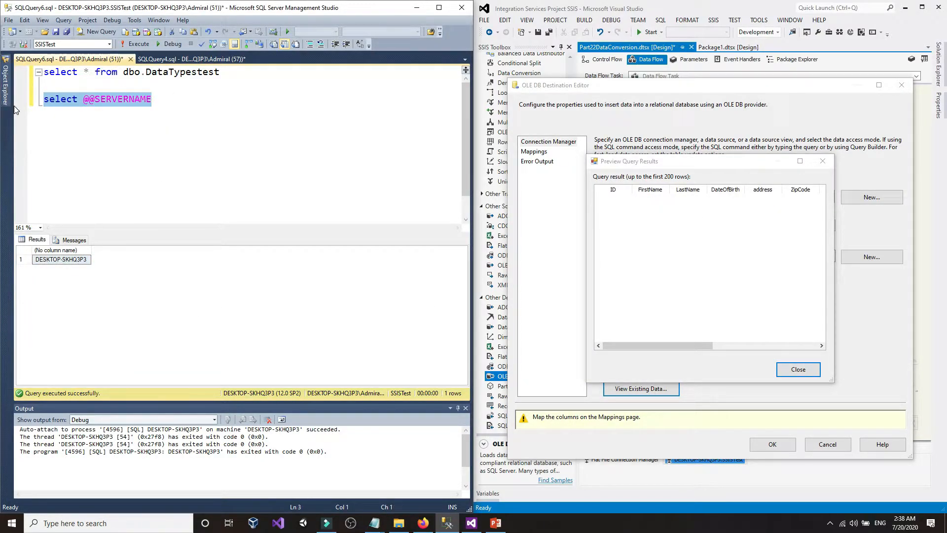
key(Delete)
click(136, 44)
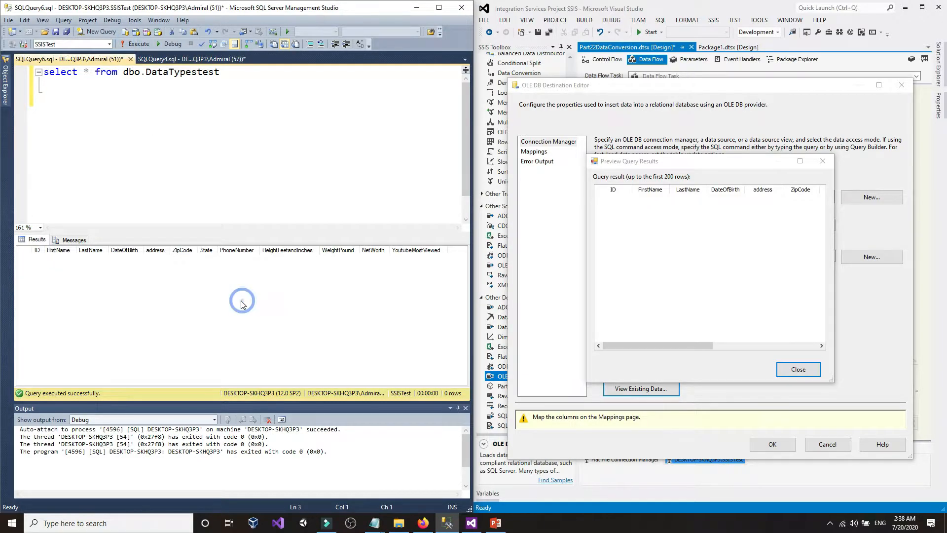
click(648, 277)
click(792, 373)
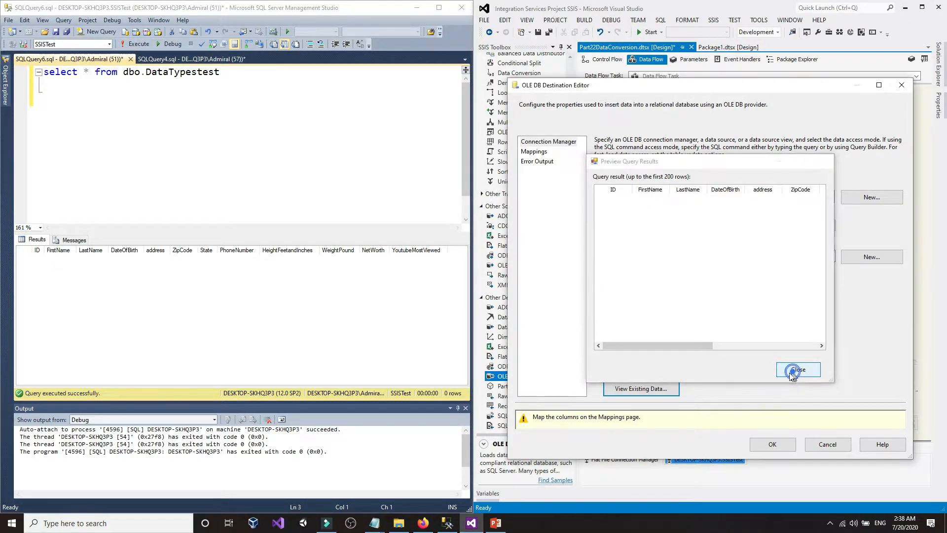
- On the Mappings page, check FirstName's unmapped source column, then bring up CustomersUSA.txt
click(543, 153)
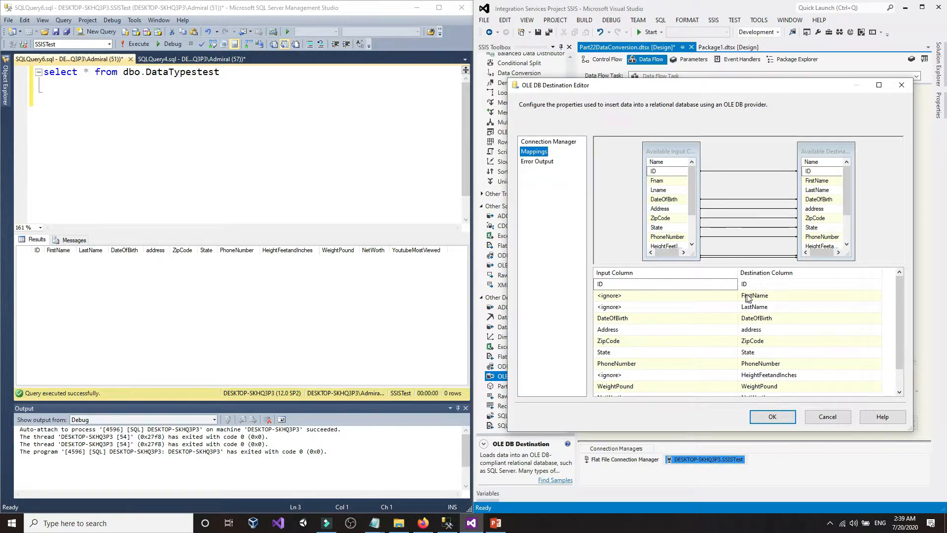
click(657, 296)
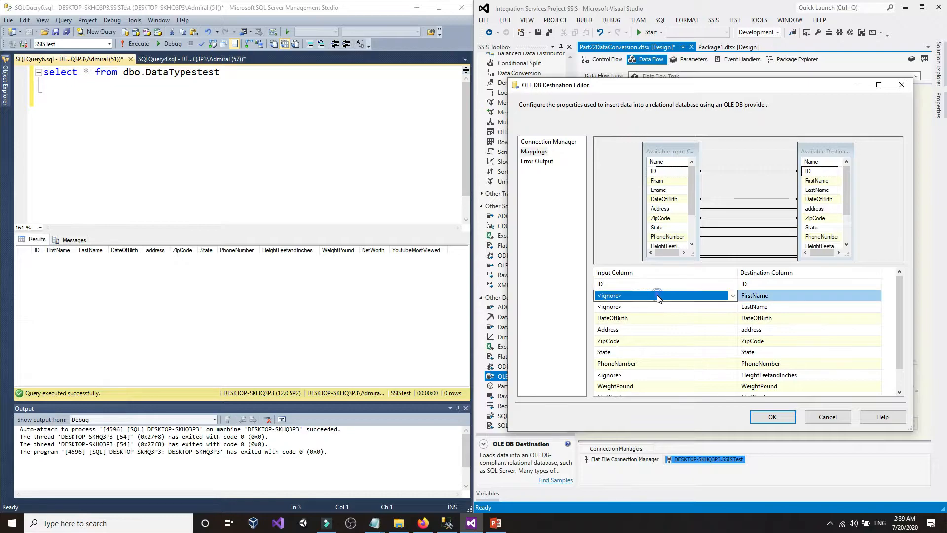
click(658, 295)
click(658, 296)
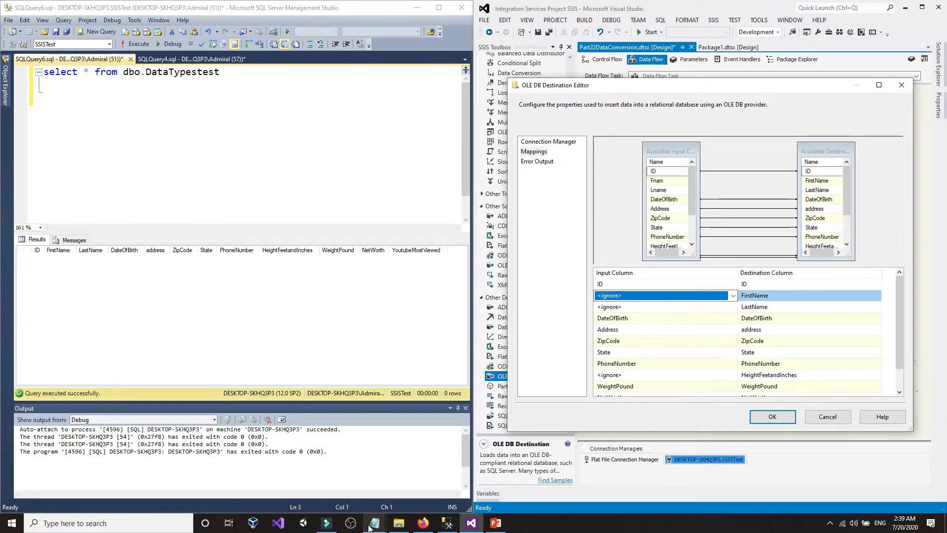
mouse_move(369, 528)
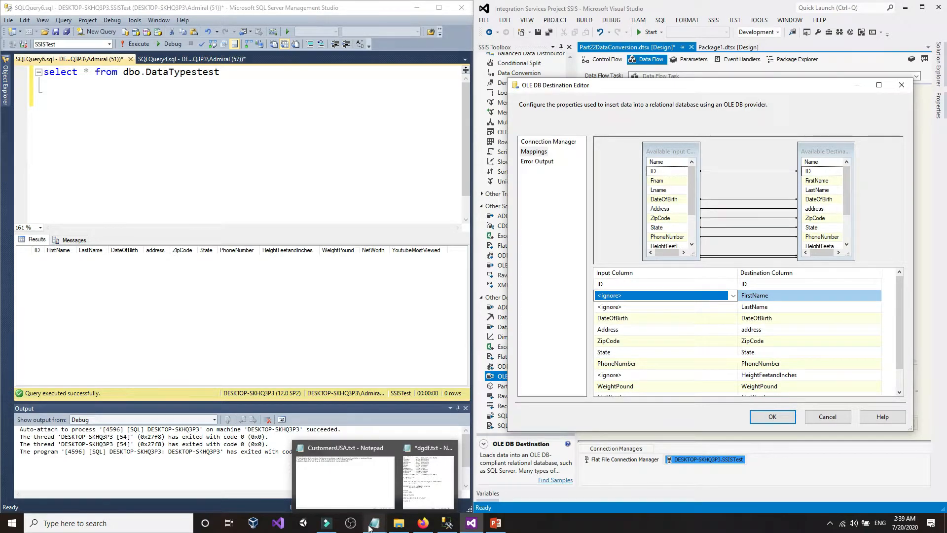
click(353, 471)
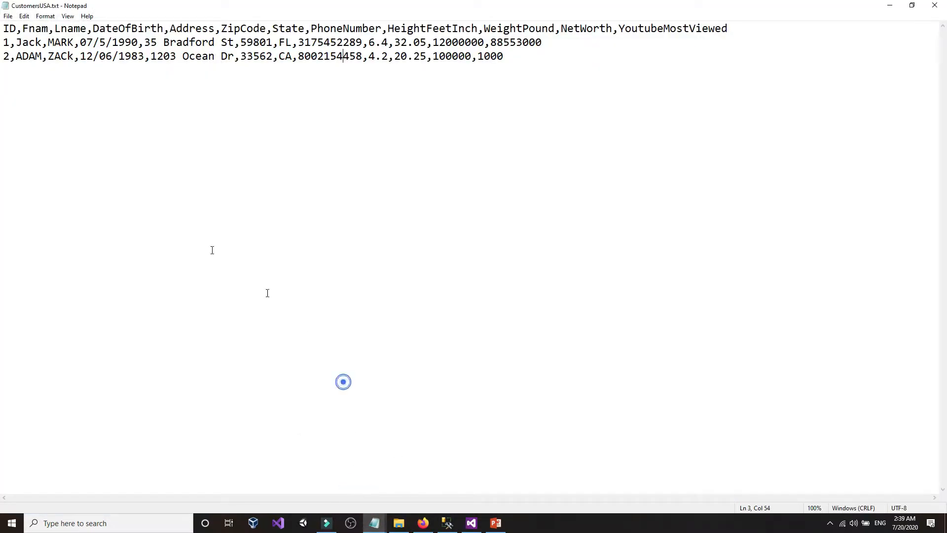
- Inspect the Fnam column name in the CustomersUSA.txt header, then return to SSMS
mouse_move(21, 27)
mouse_down()
mouse_move(49, 29)
mouse_move(27, 28)
mouse_up()
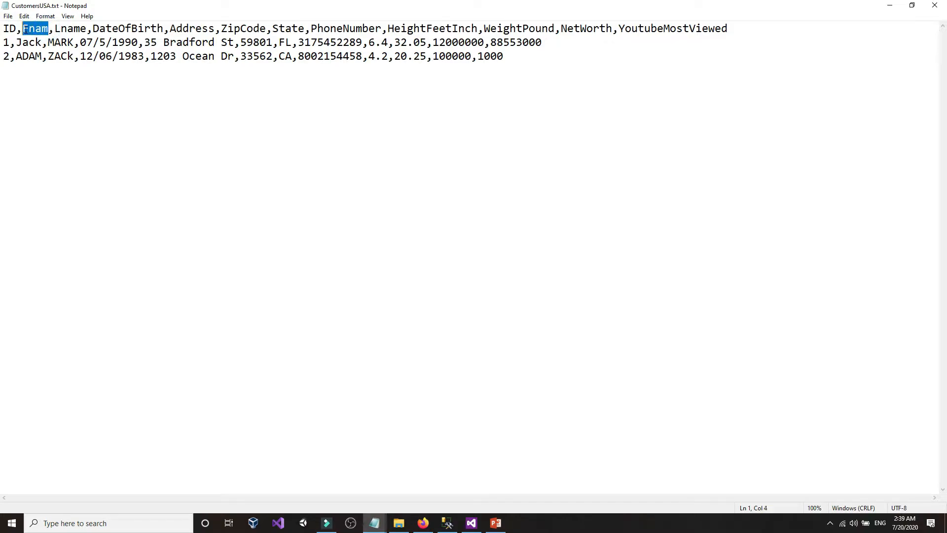
click(25, 28)
mouse_move(22, 29)
mouse_down()
mouse_move(48, 30)
mouse_move(34, 30)
mouse_up()
double_click(30, 30)
click(24, 28)
double_click(25, 29)
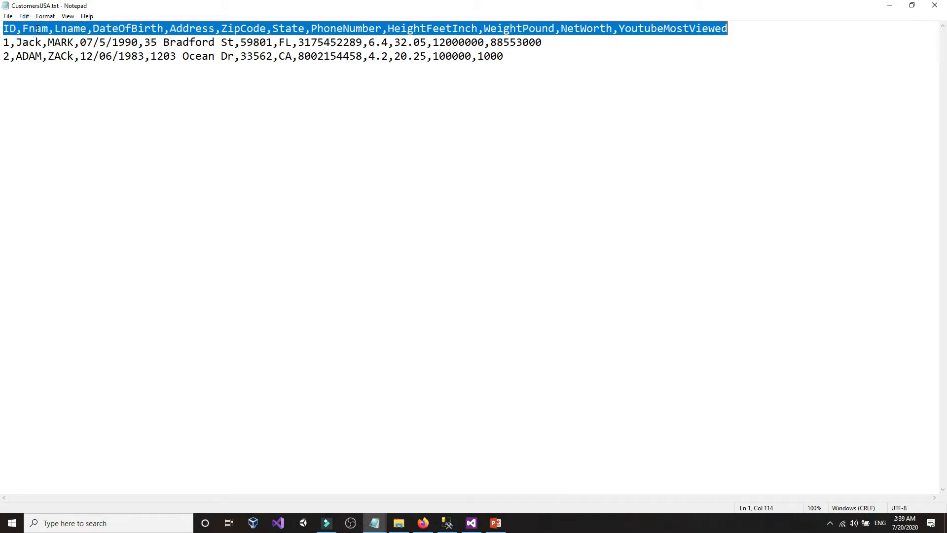
click(35, 29)
double_click(26, 29)
click(39, 29)
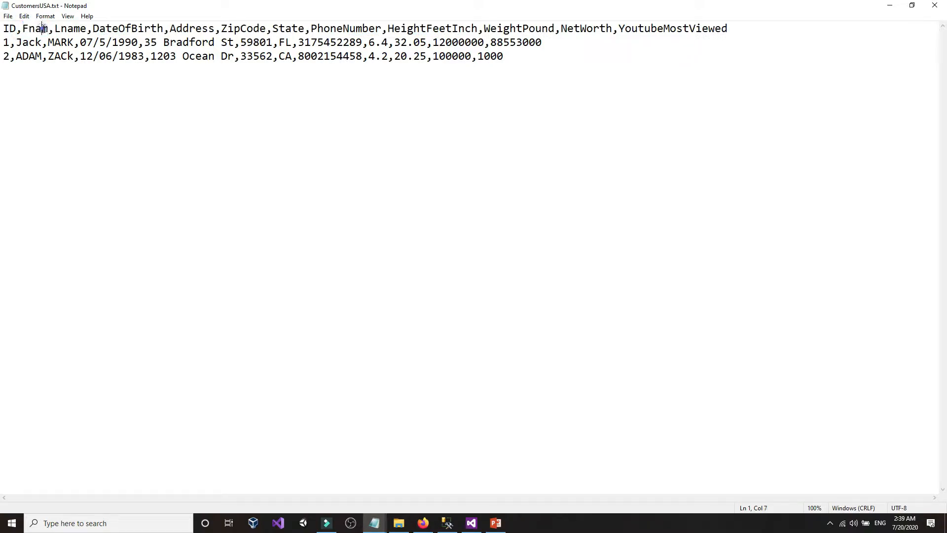
click(448, 523)
- Expand dbo.DataTypestest's columns in Object Explorer and inspect FirstName, then return to Notepad
mouse_move(7, 90)
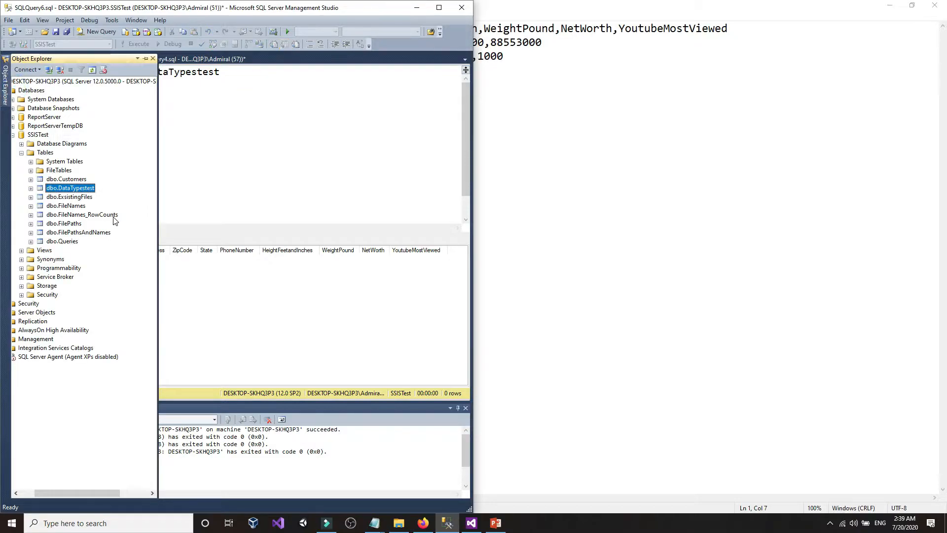
click(31, 188)
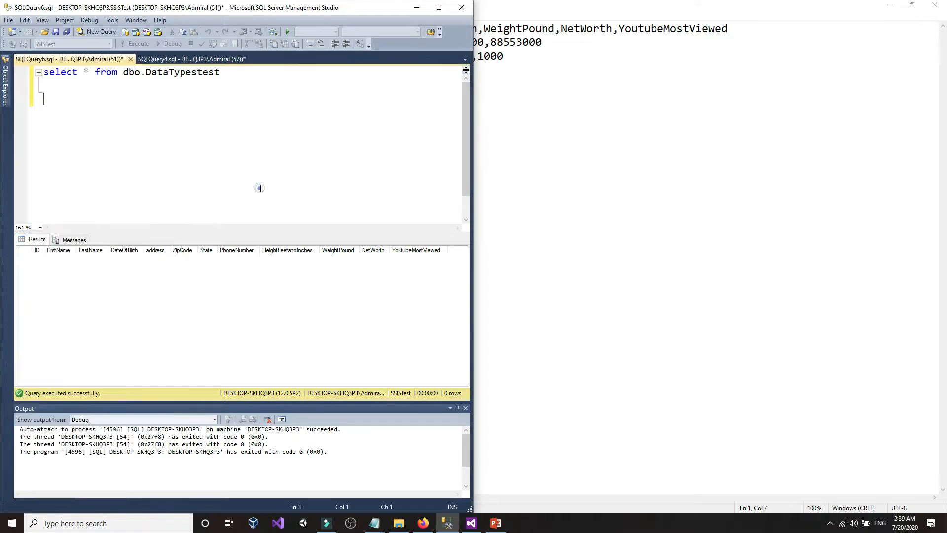
click(56, 254)
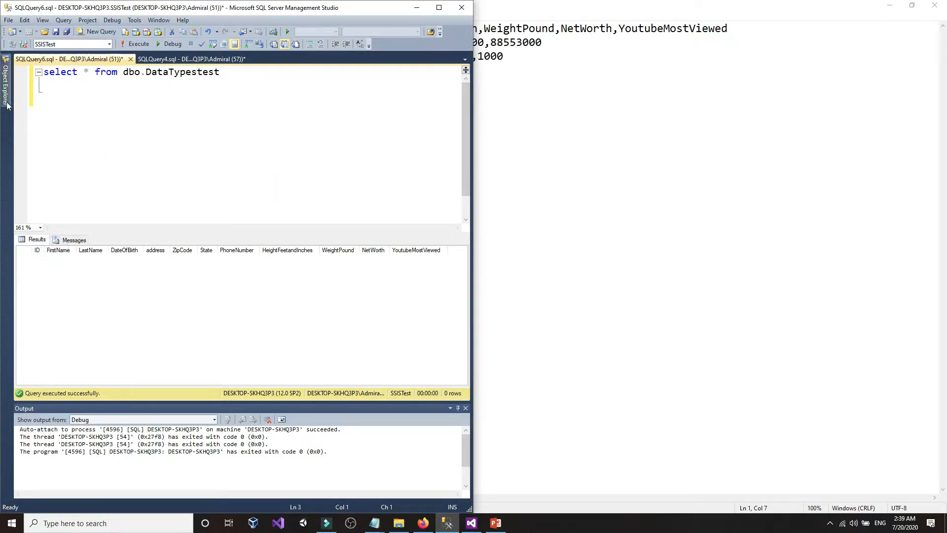
mouse_move(7, 86)
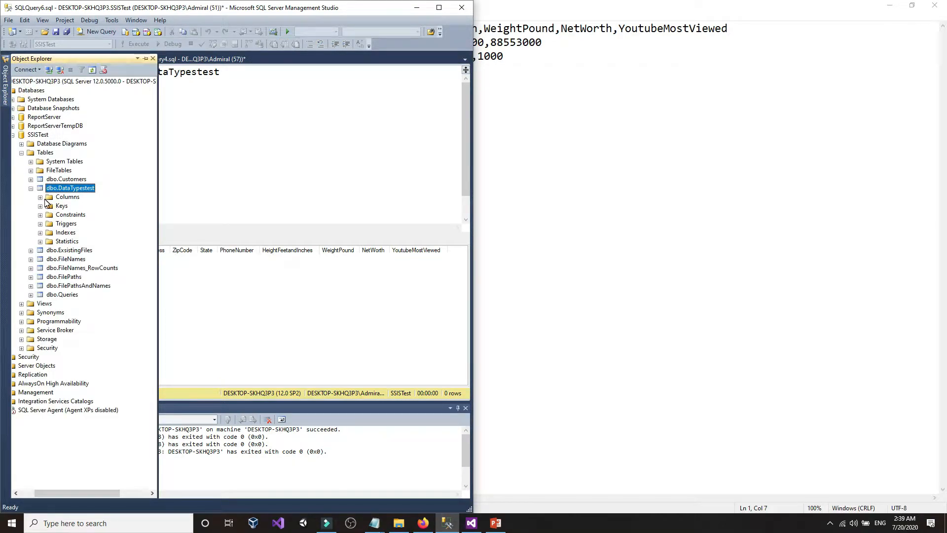
click(41, 197)
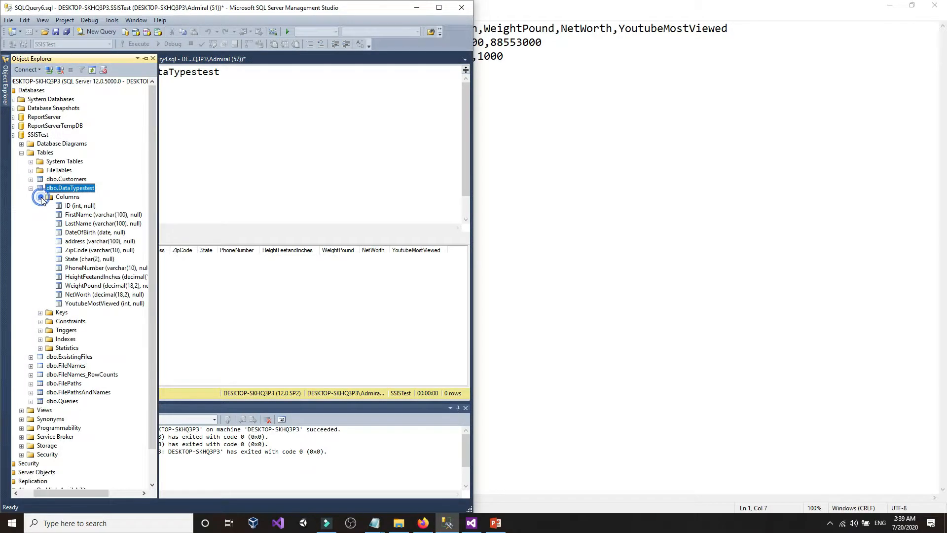
click(87, 215)
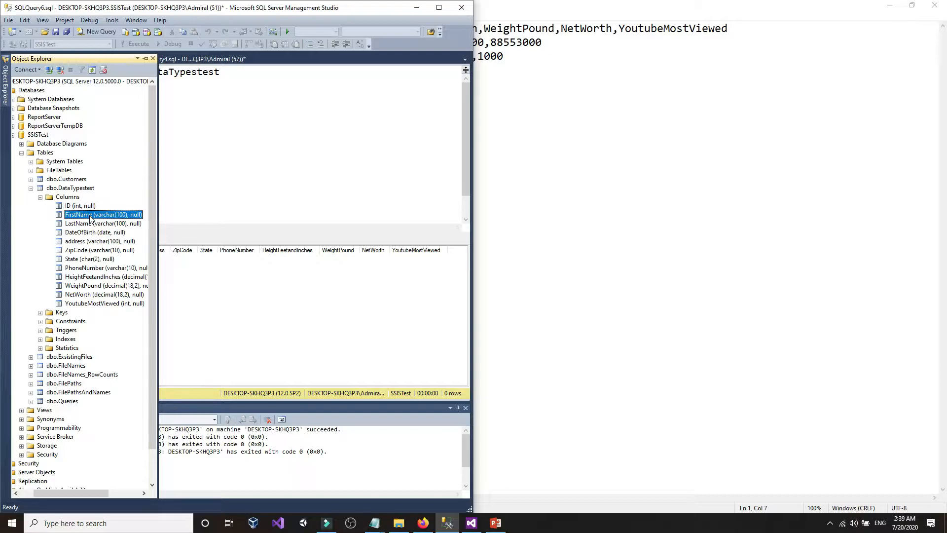
click(533, 413)
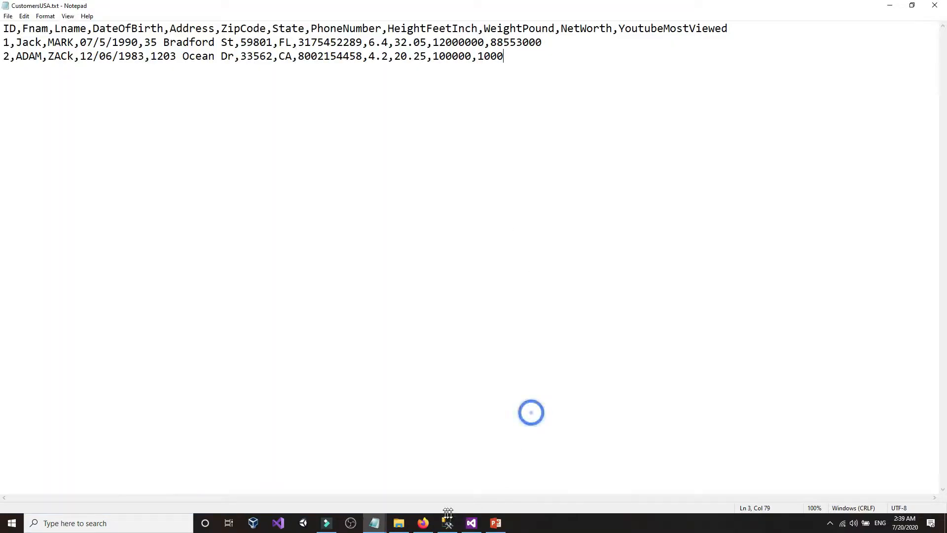
- Map Fnam to FirstName and Lname to LastName in the destination mappings grid
click(470, 523)
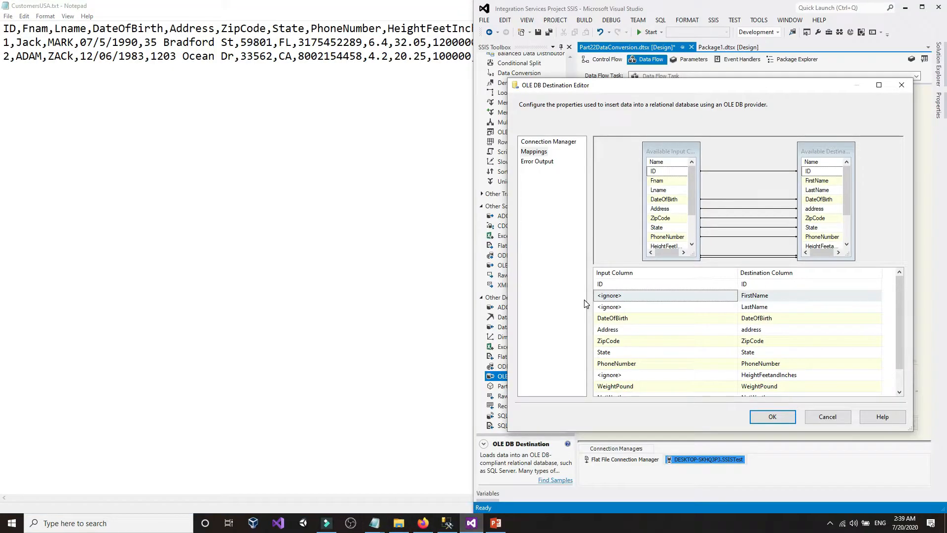
click(647, 302)
click(652, 298)
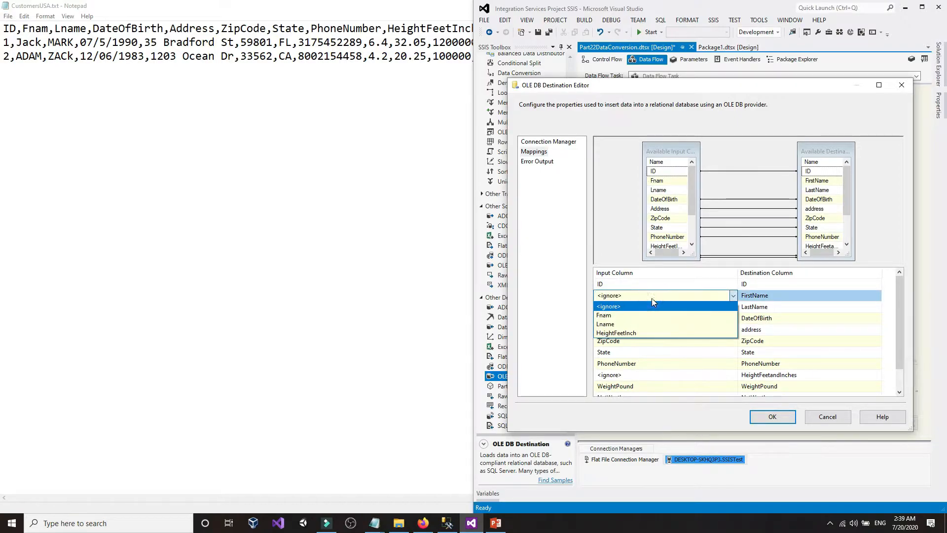
click(620, 316)
click(624, 306)
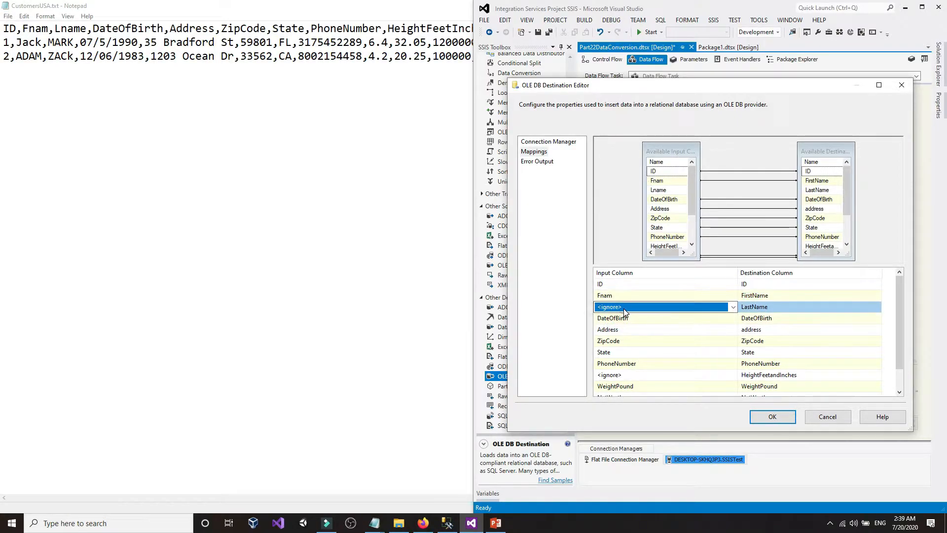
click(624, 306)
click(620, 327)
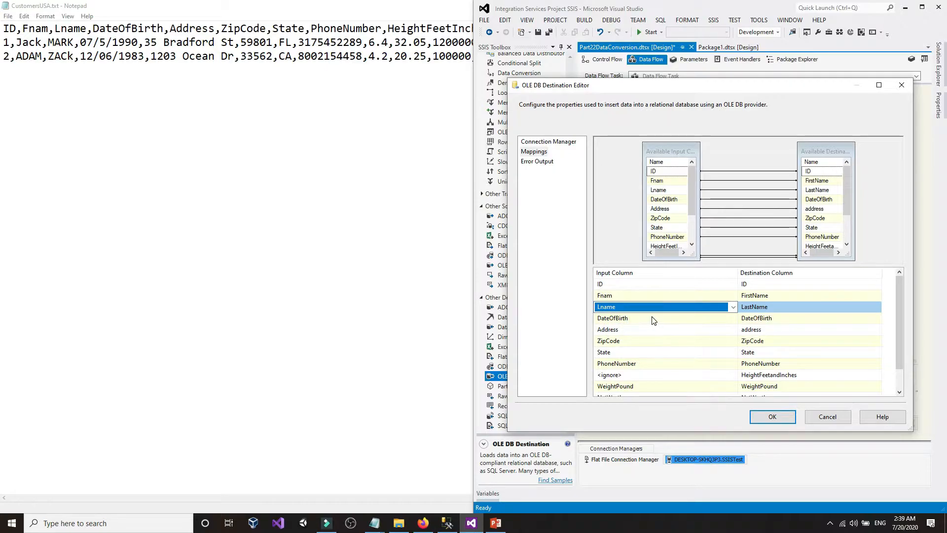
- Map HeightFeetInch to HeightFeetandInches and confirm the destination editor with OK
scroll(643, 358, down, 1)
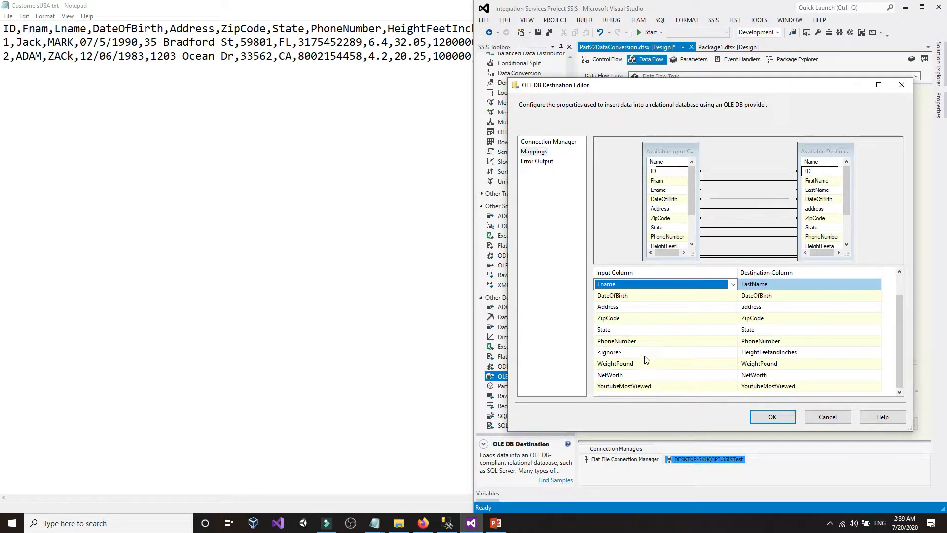
click(636, 353)
click(635, 354)
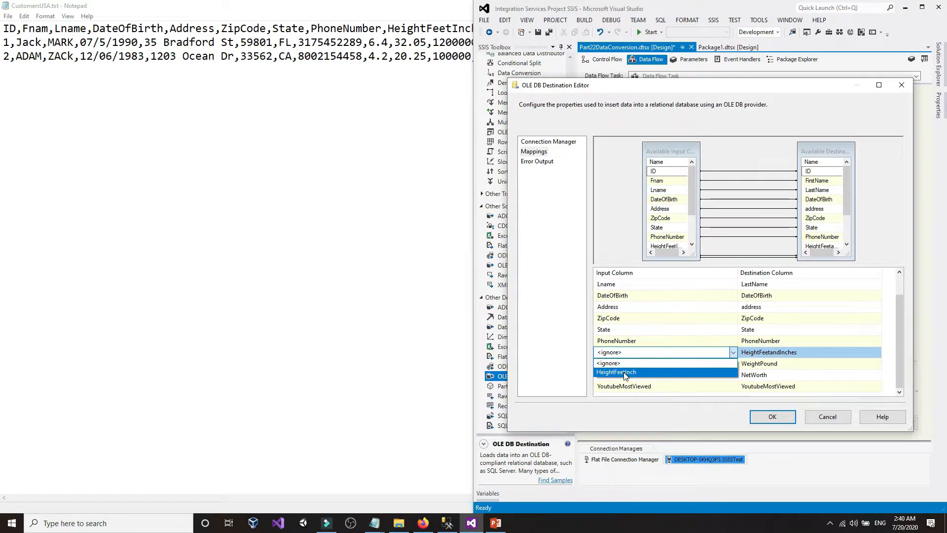
click(624, 373)
scroll(674, 364, up, 1)
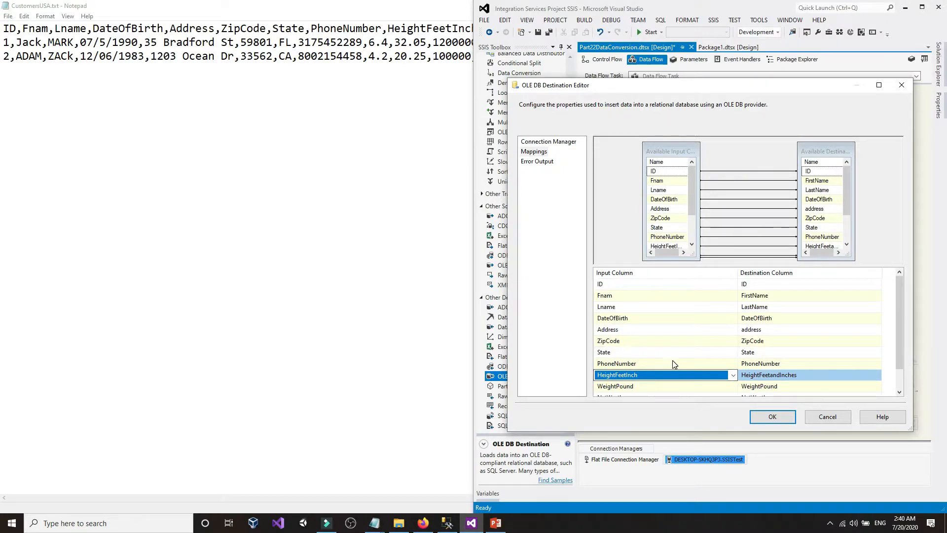
scroll(675, 364, down, 1)
click(755, 418)
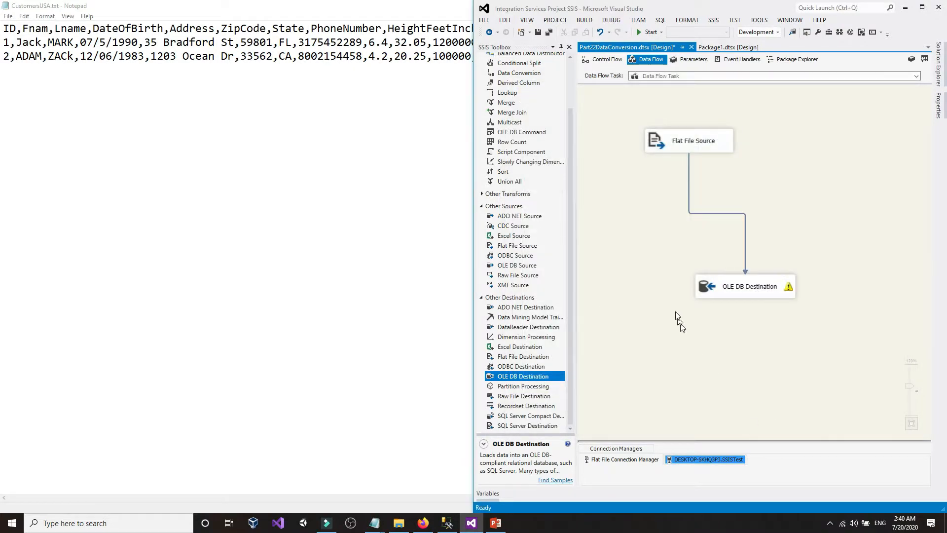
- Maximize Visual Studio and read the OLE DB Destination's PhoneNumber truncation warning
click(651, 259)
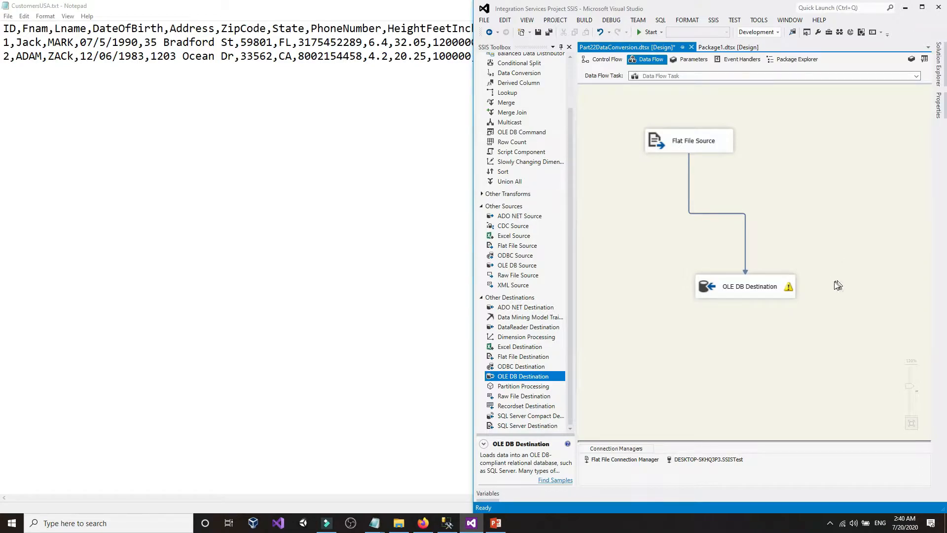
mouse_move(787, 291)
click(921, 9)
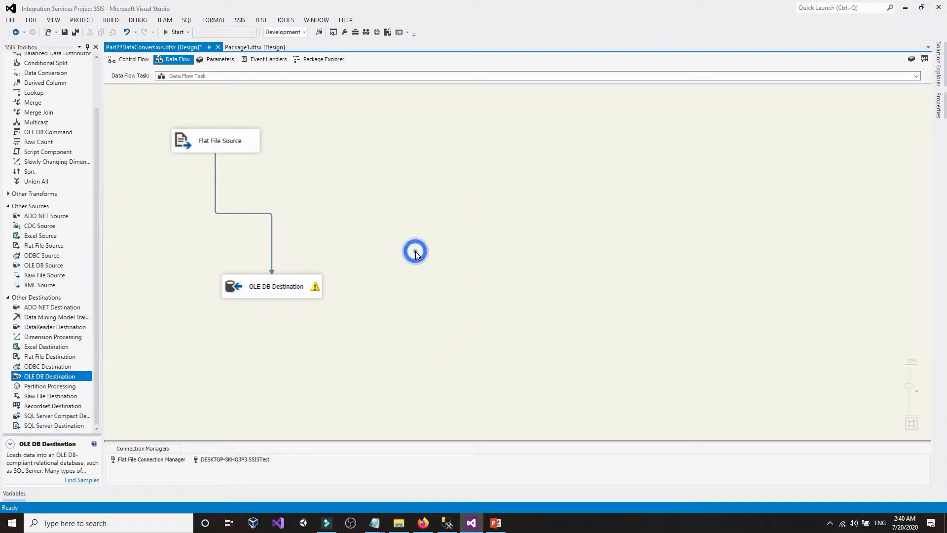
scroll(415, 251, up, 1)
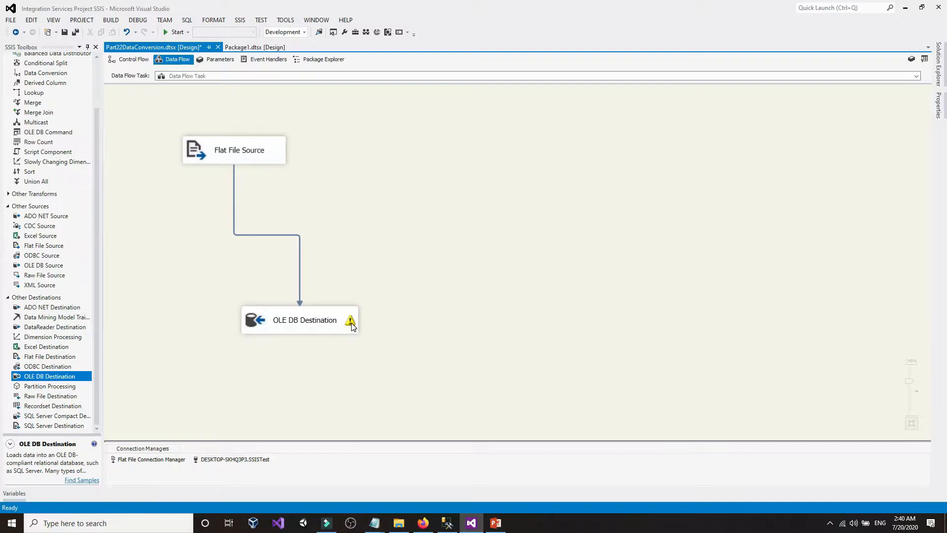
mouse_move(352, 327)
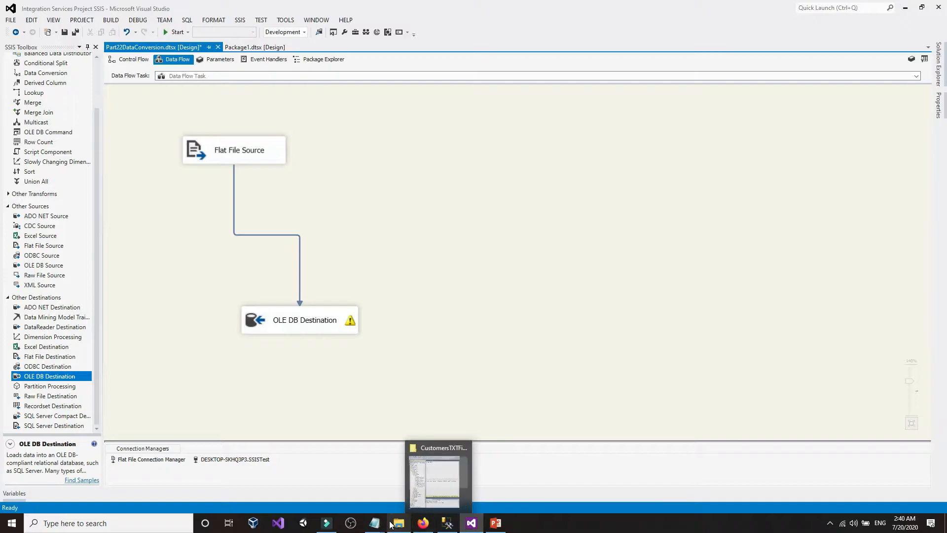
- Maximize SSMS and inspect the PhoneNumber column's varchar(10) type in Object Explorer
click(447, 523)
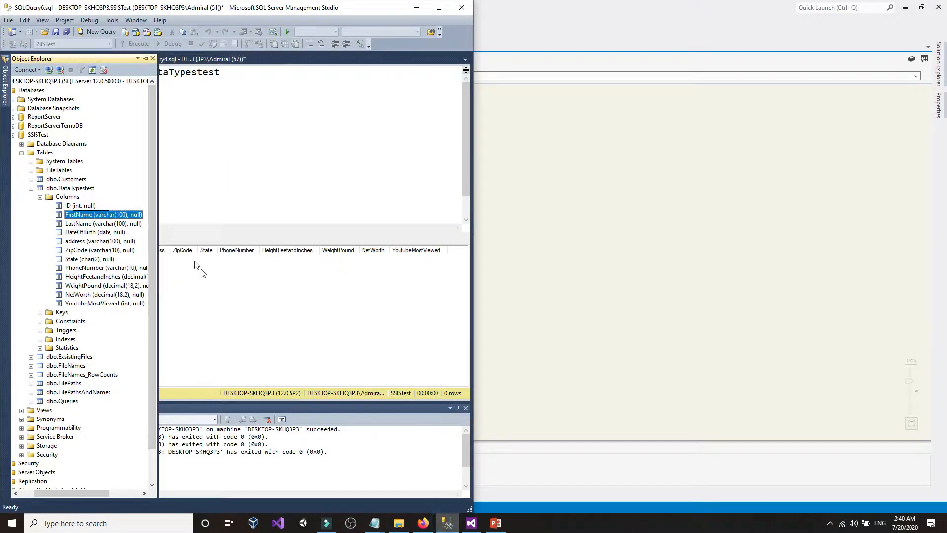
click(439, 8)
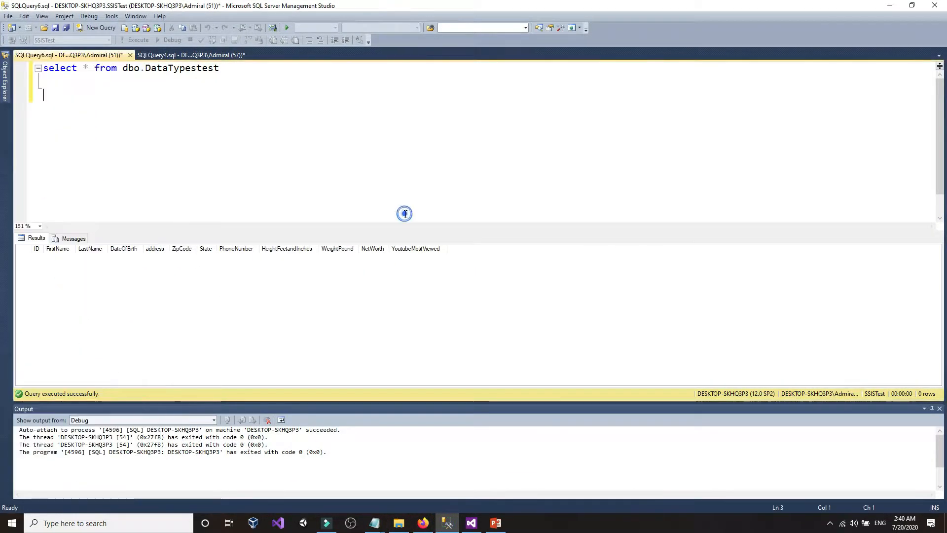
click(5, 82)
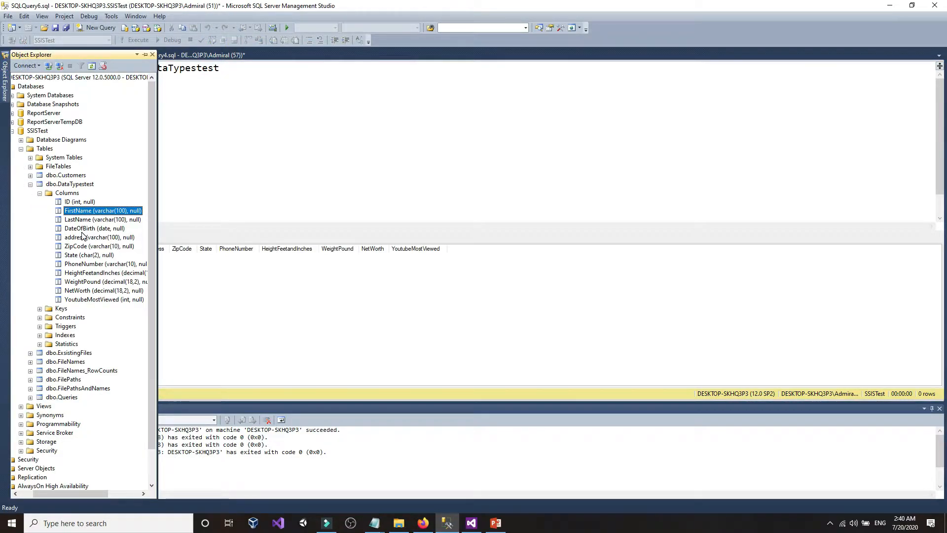
click(74, 264)
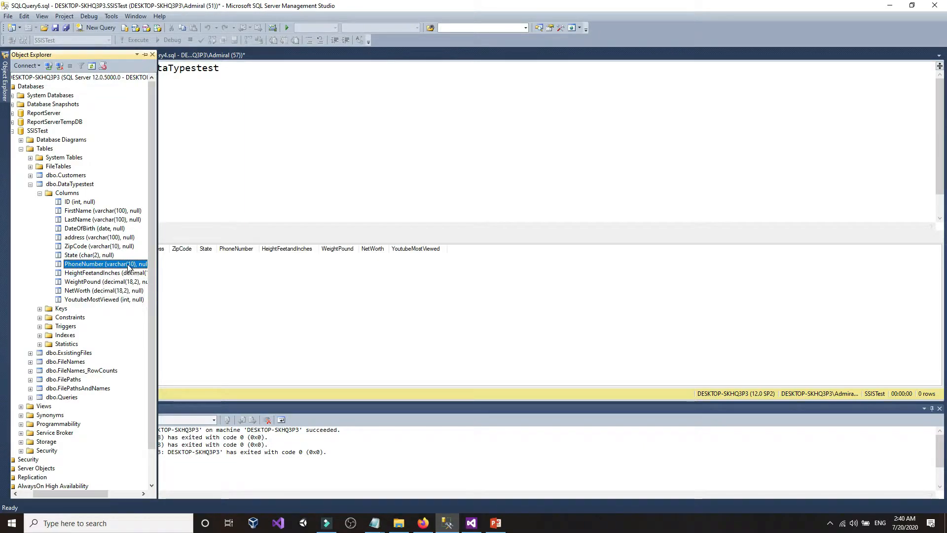
click(129, 267)
click(80, 264)
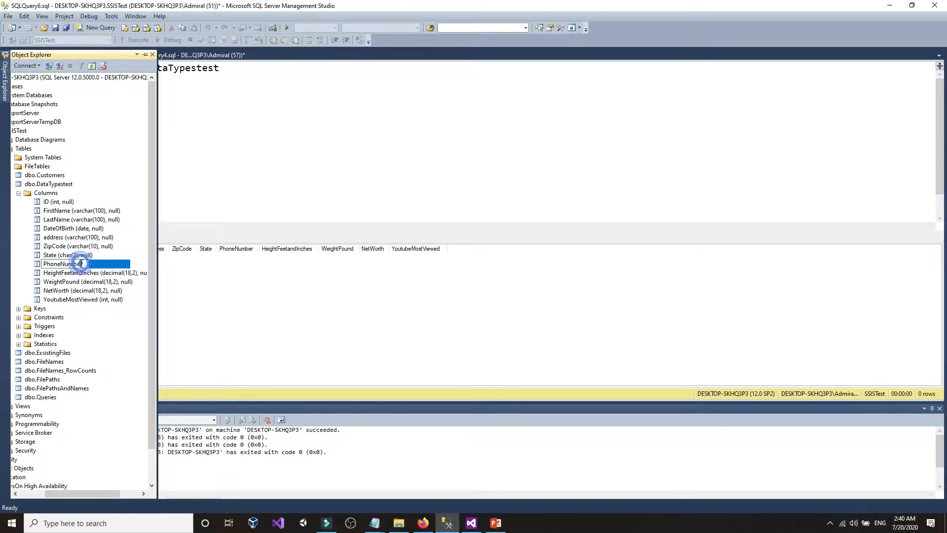
click(84, 273)
click(110, 266)
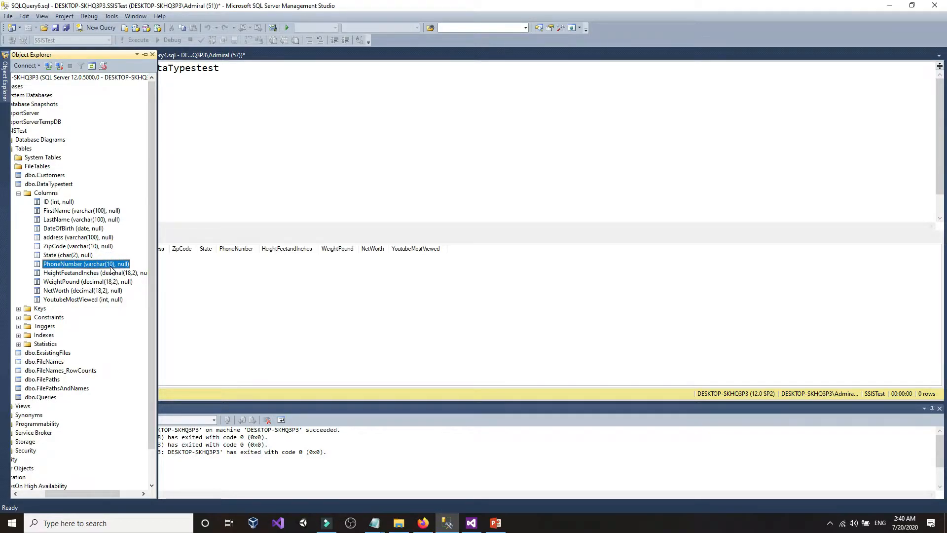
- Confirm PhoneNumber's length of 10 in the Create Table script, then return to Visual Studio
click(338, 149)
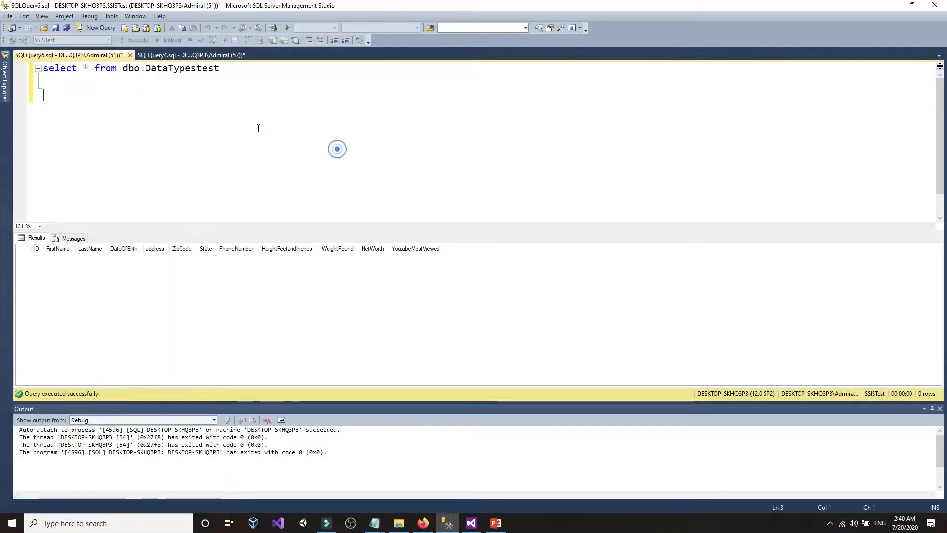
click(204, 55)
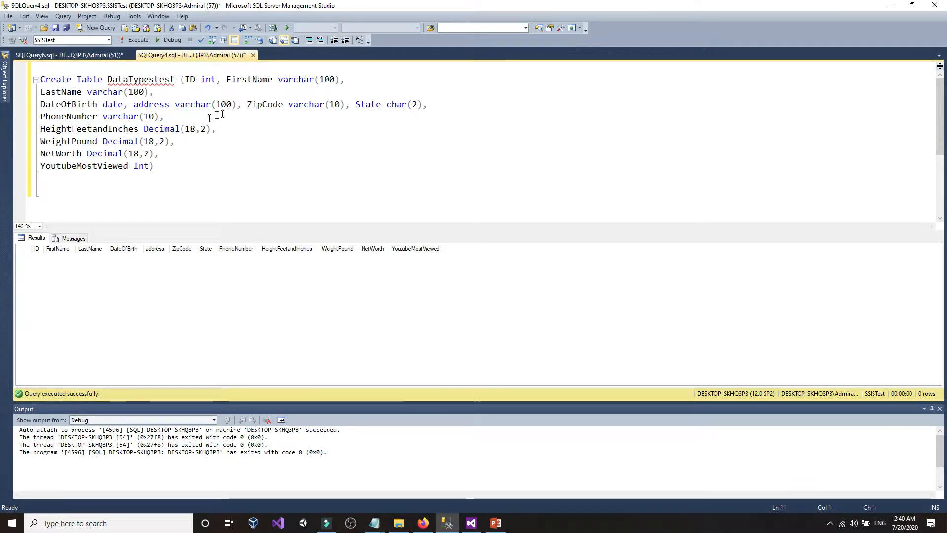
click(102, 120)
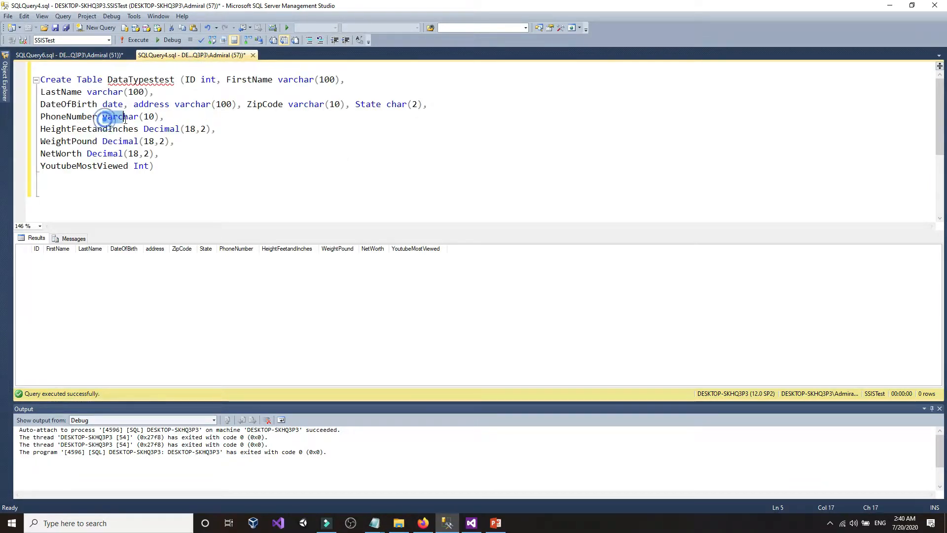
click(151, 118)
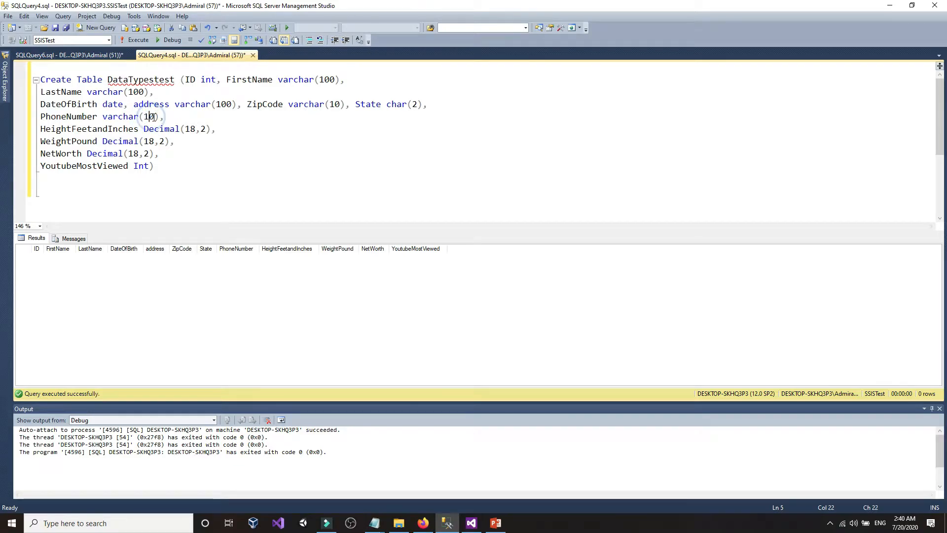
drag(154, 118, 144, 117)
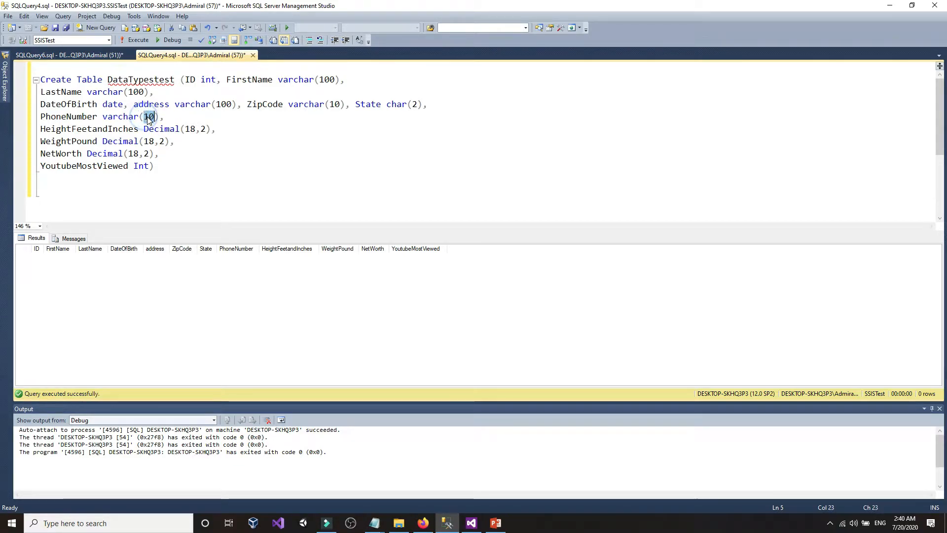
click(148, 116)
click(179, 117)
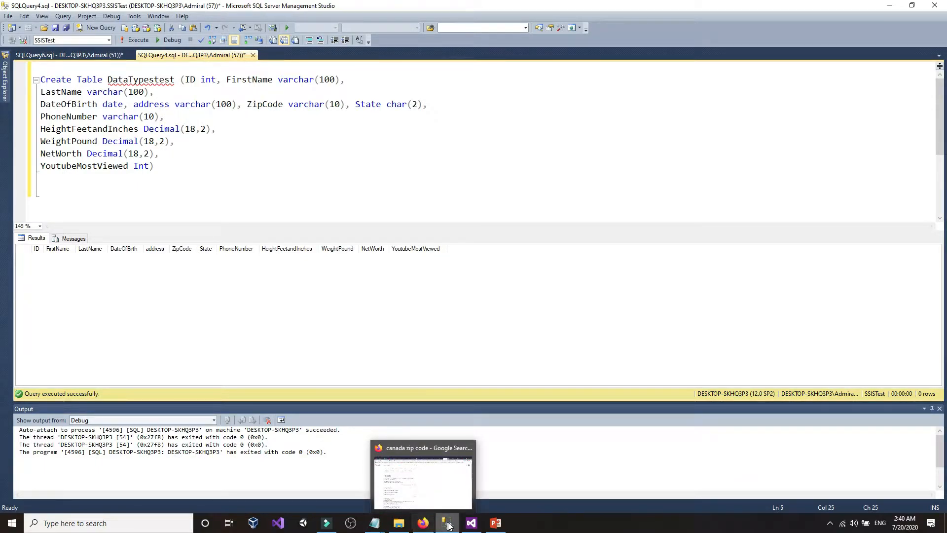
click(471, 523)
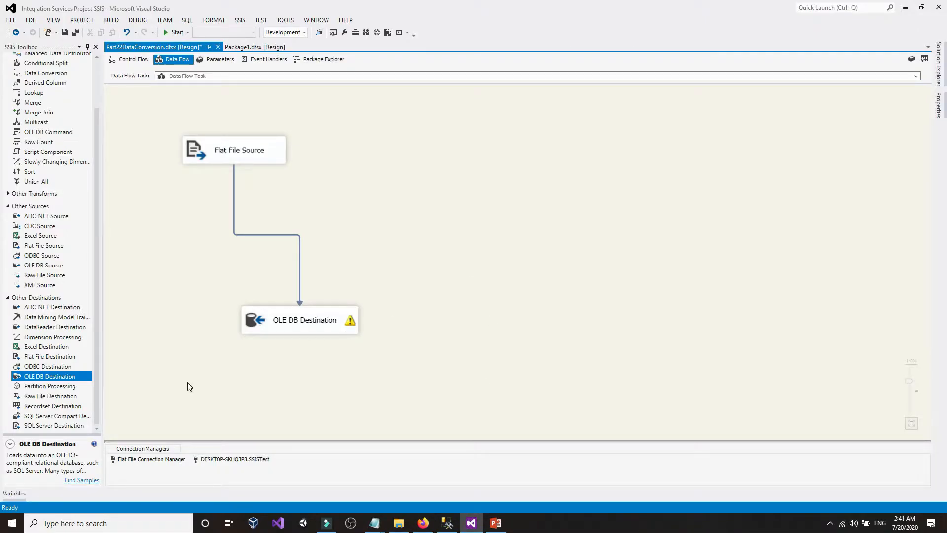
click(150, 462)
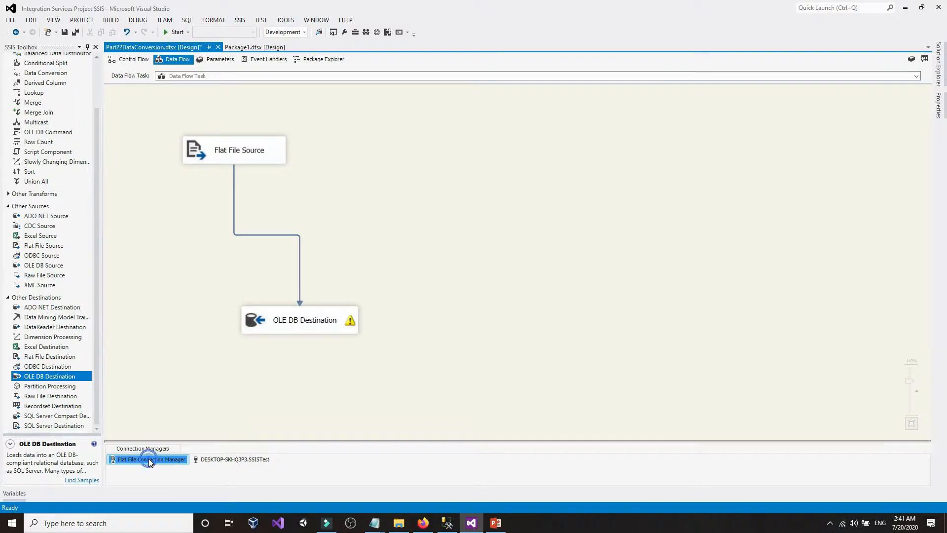
double_click(150, 461)
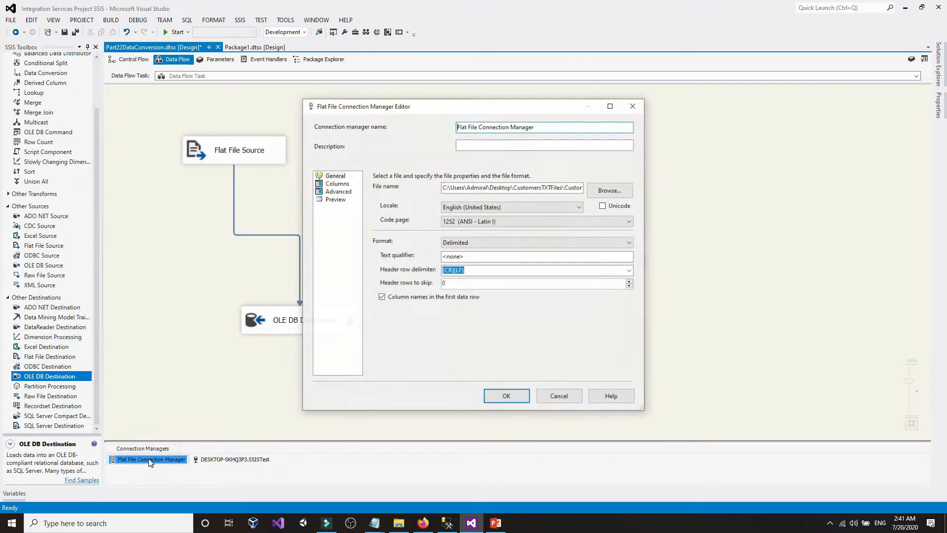
click(345, 195)
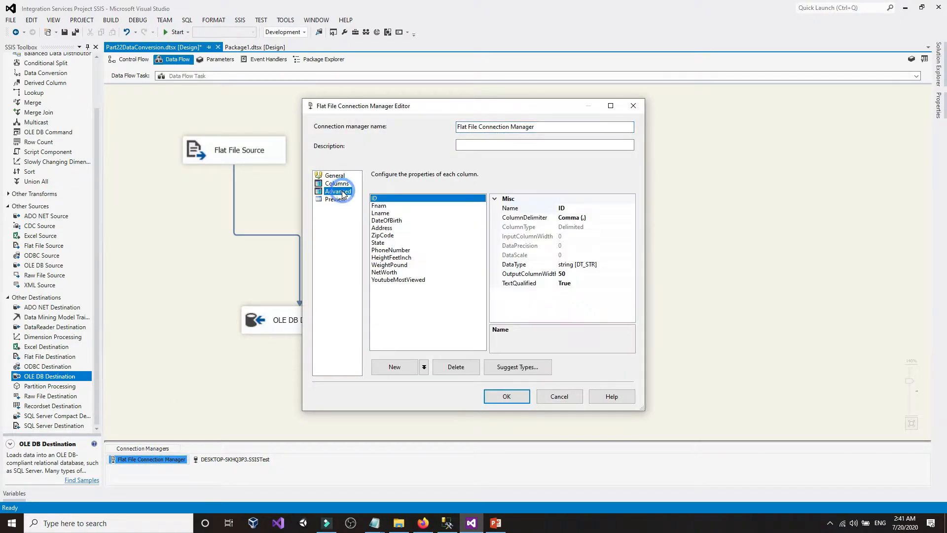
click(391, 251)
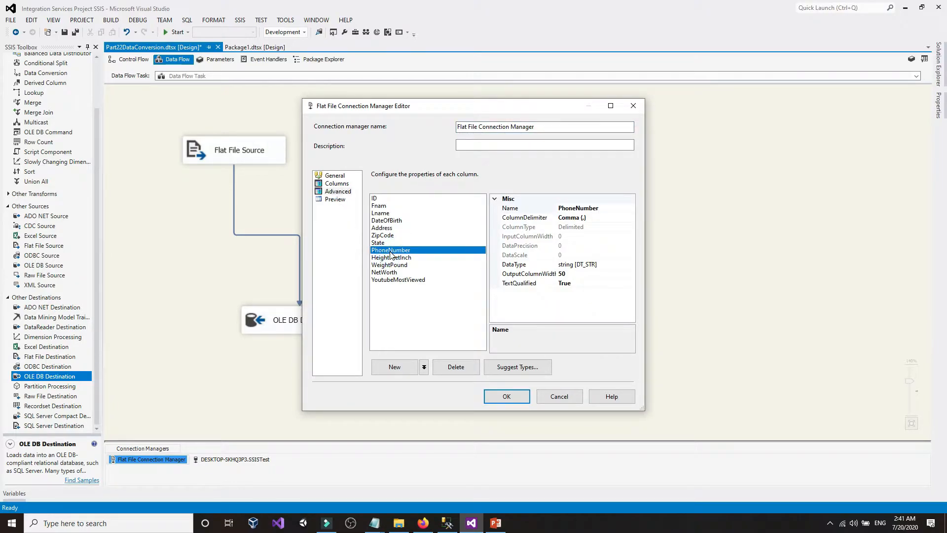
click(572, 274)
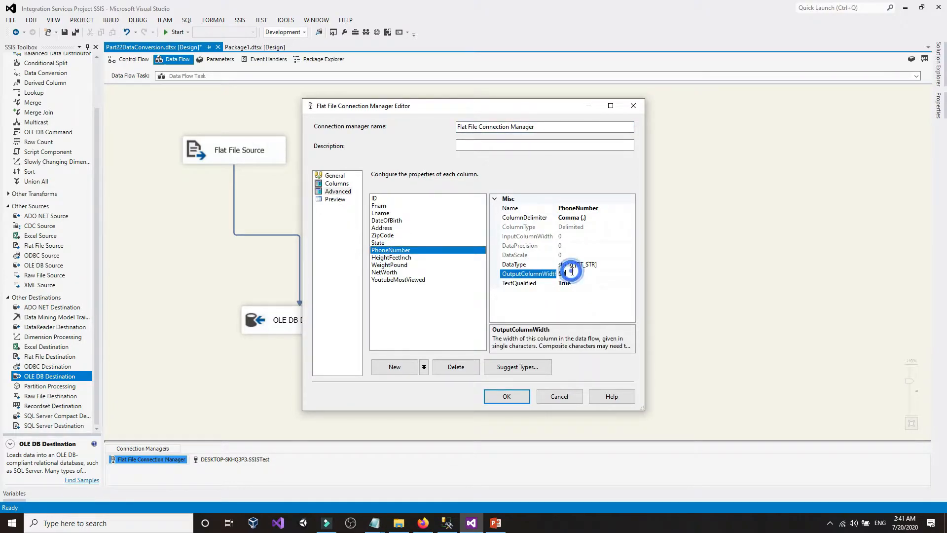
click(569, 274)
click(568, 273)
click(447, 523)
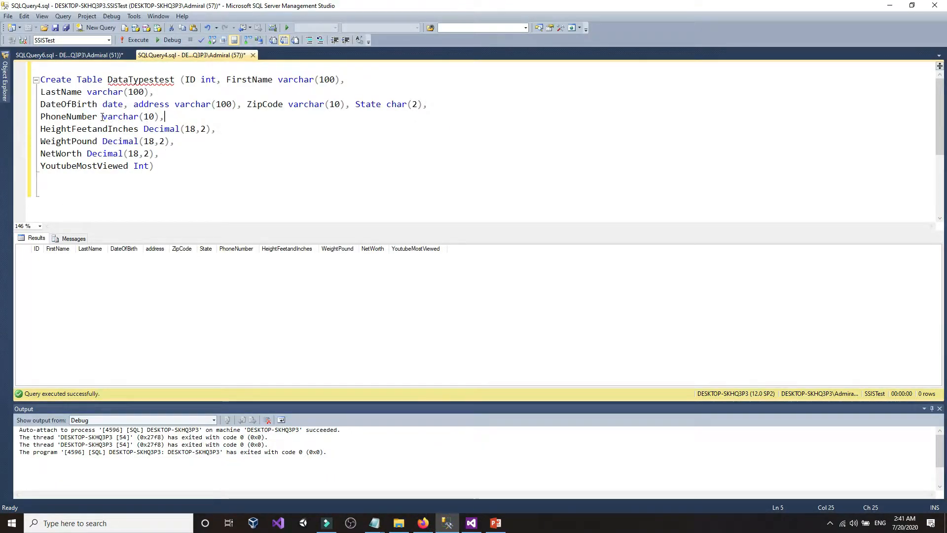
drag(102, 117, 184, 117)
click(241, 117)
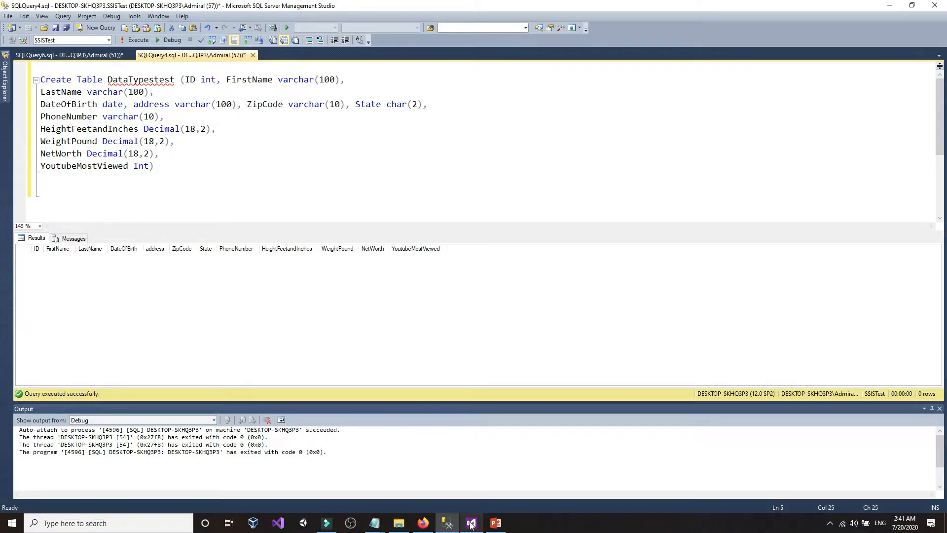
mouse_move(471, 523)
click(482, 460)
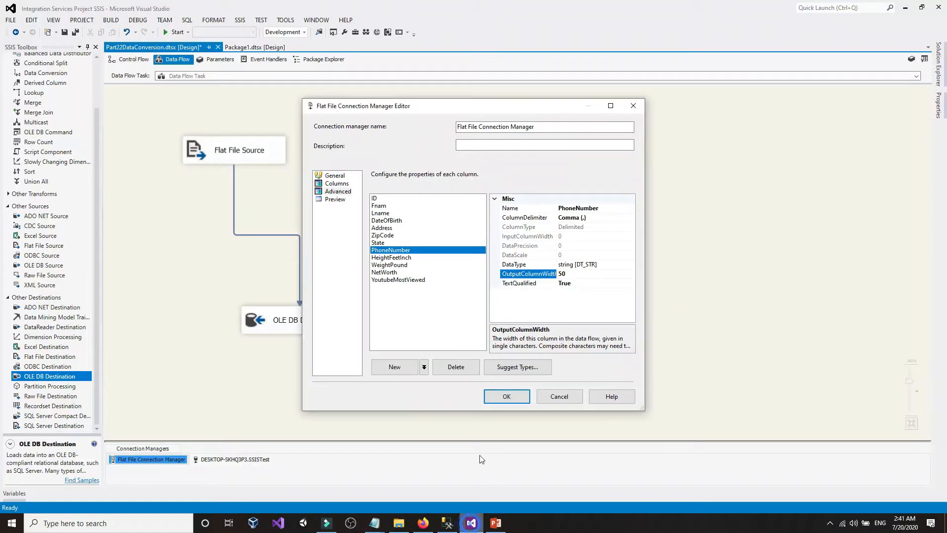
click(560, 397)
click(488, 292)
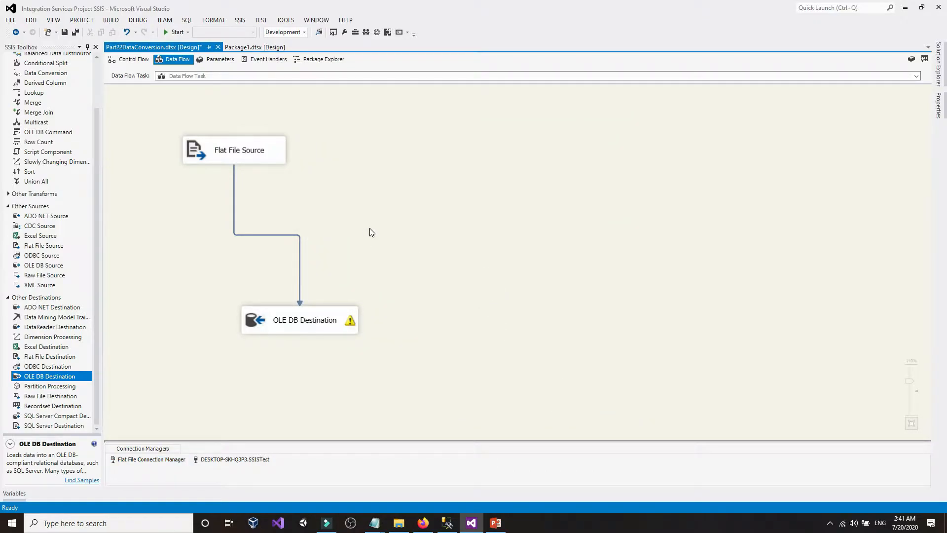
- Add a Data Conversion to the data flow and delete the direct source-to-destination path
scroll(28, 212, up, 3)
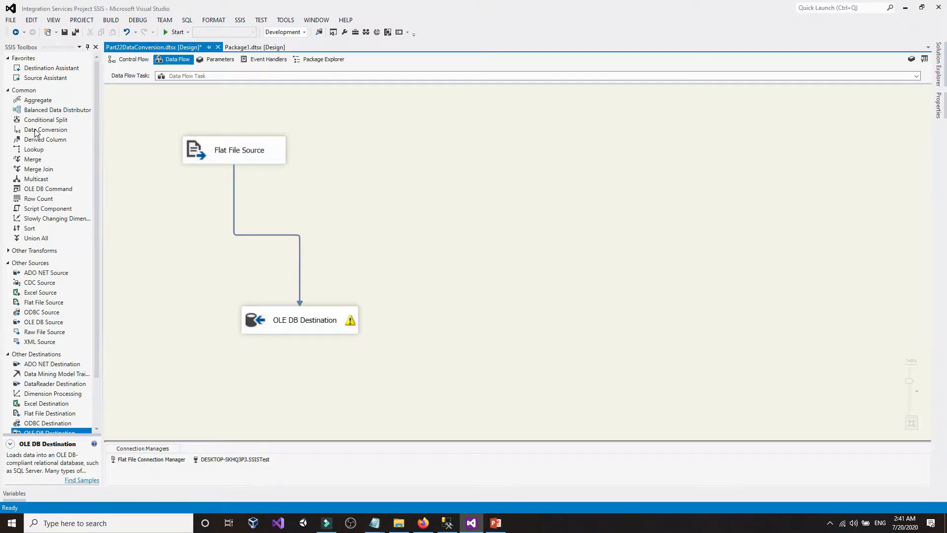
mouse_move(35, 132)
mouse_down()
mouse_move(417, 166)
mouse_move(342, 200)
mouse_up()
click(298, 200)
drag(285, 218, 231, 260)
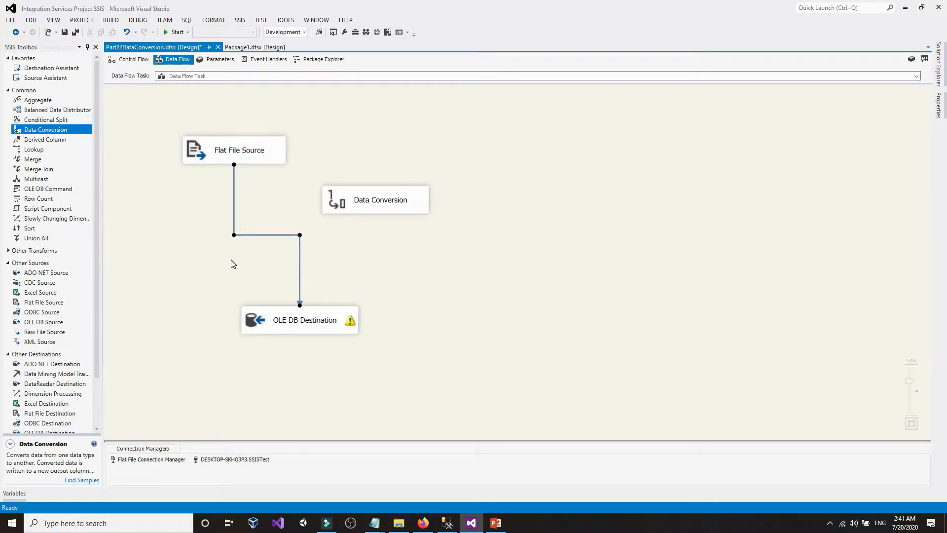
key(Delete)
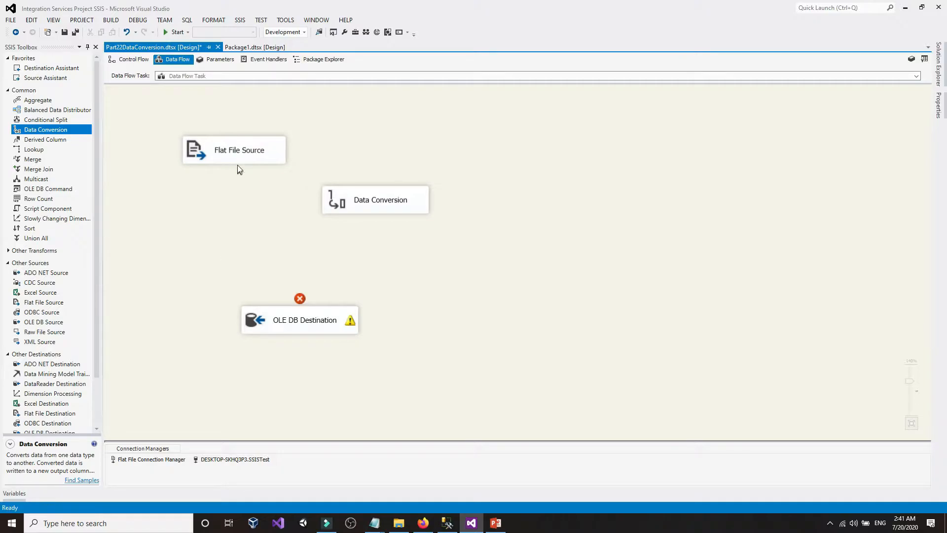
- Connect Flat File Source → Data Conversion → OLE DB Destination and place it between them
click(233, 150)
drag(239, 176, 347, 202)
click(355, 207)
drag(372, 256, 301, 318)
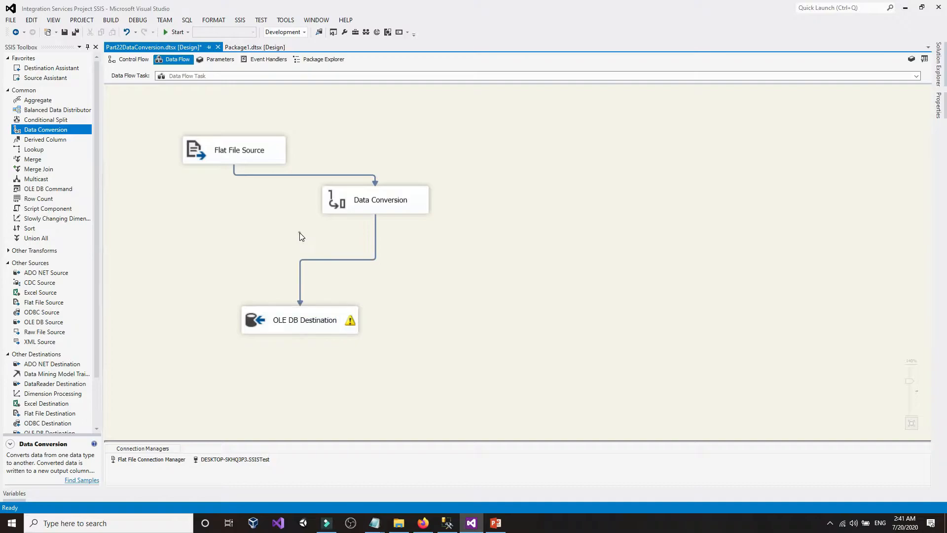
drag(334, 205, 186, 232)
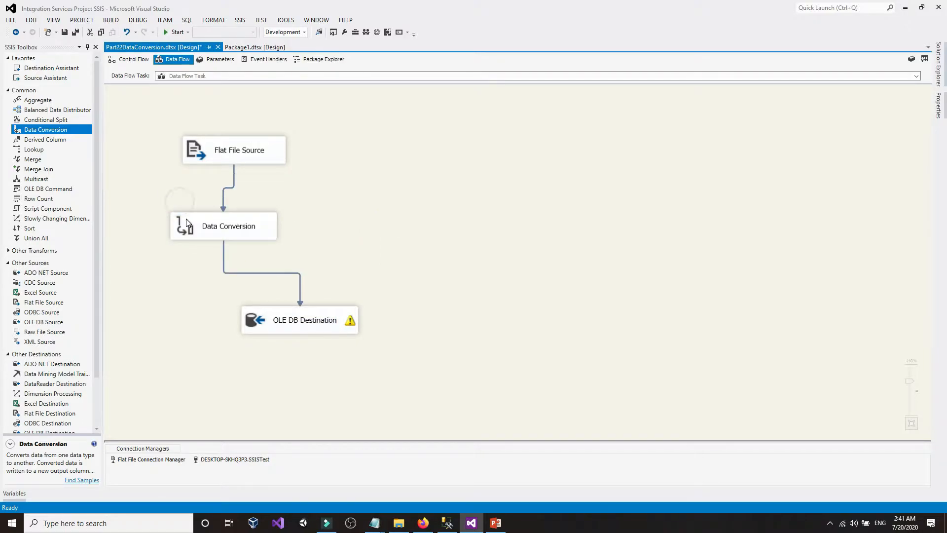
- Open the Data Conversion editor, select all input columns, then cancel without changes
double_click(186, 218)
click(442, 156)
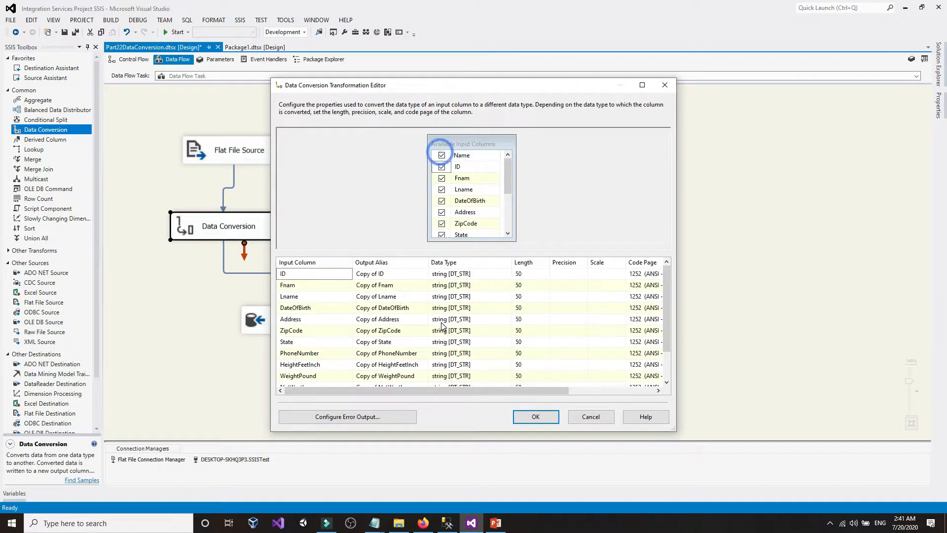
click(448, 274)
click(450, 273)
click(589, 421)
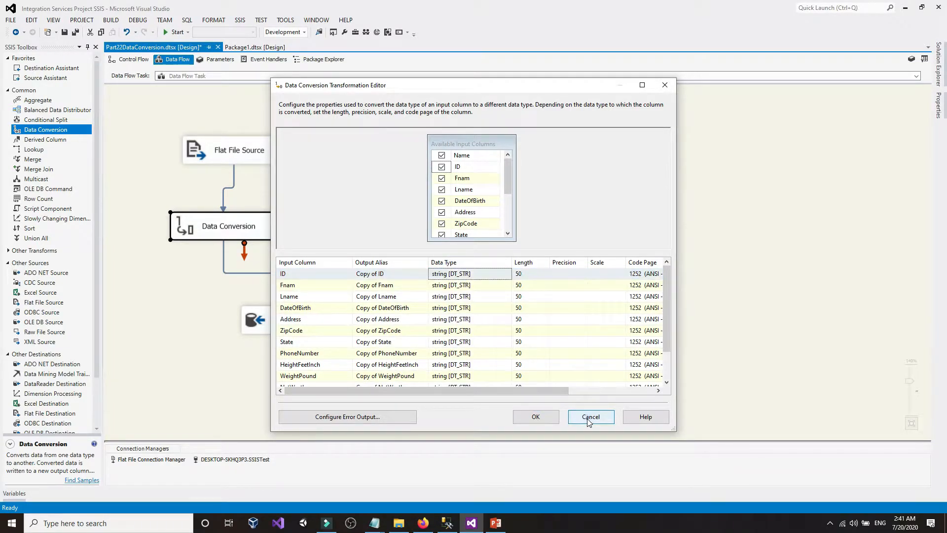
click(526, 259)
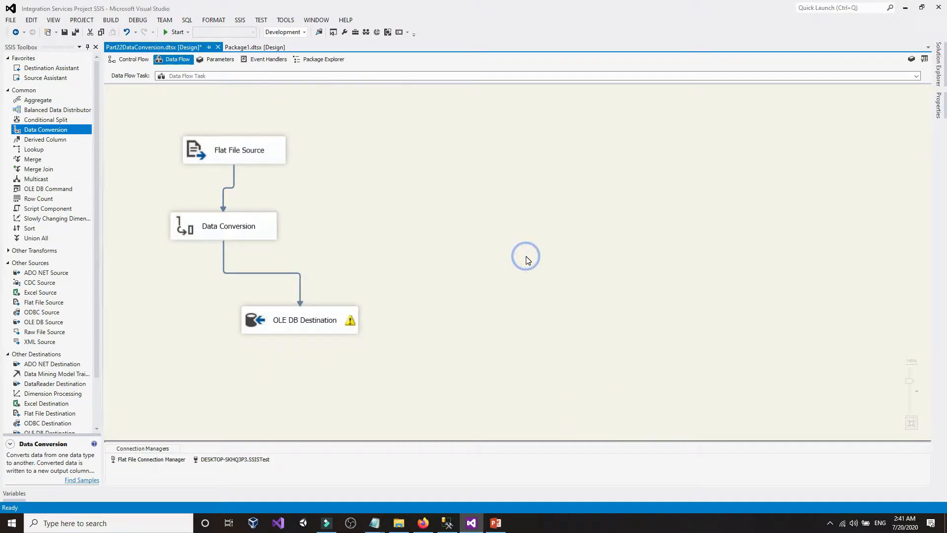
click(151, 462)
click(216, 161)
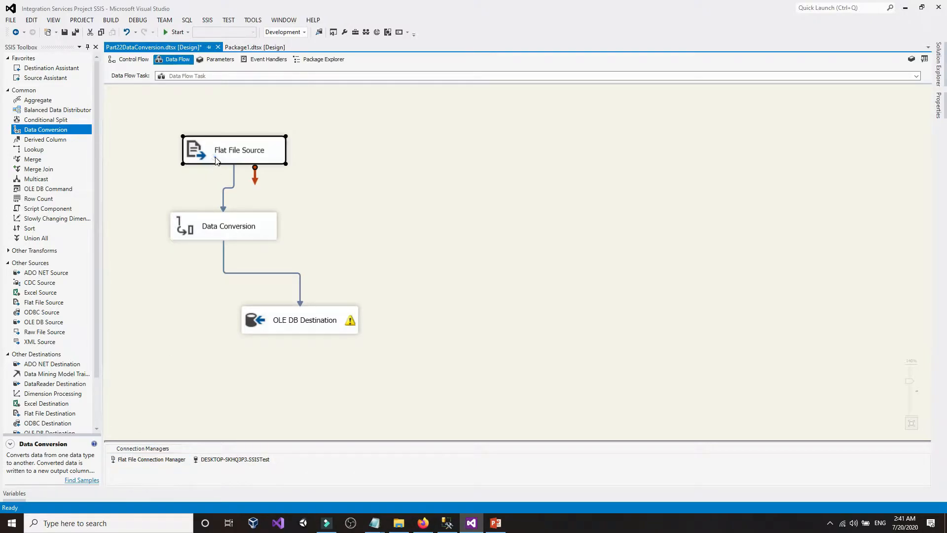
click(151, 462)
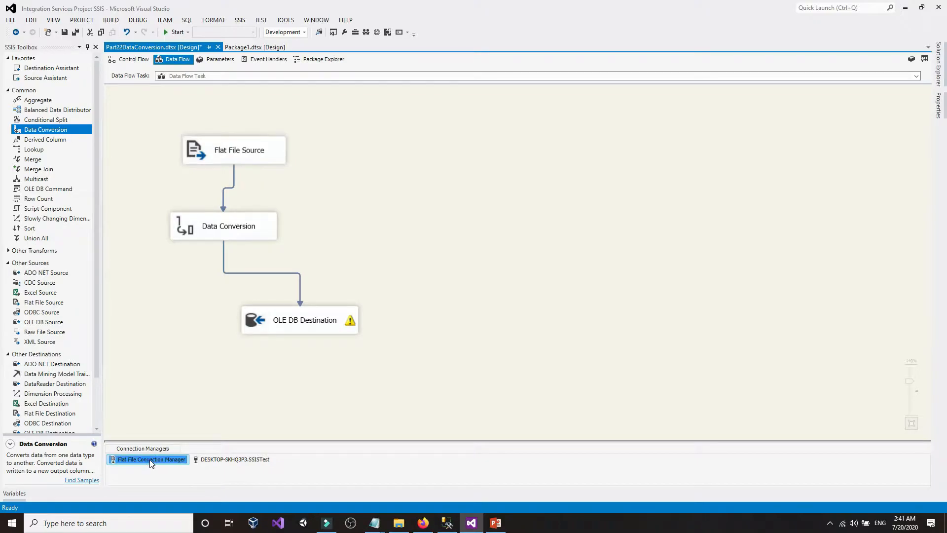
double_click(152, 463)
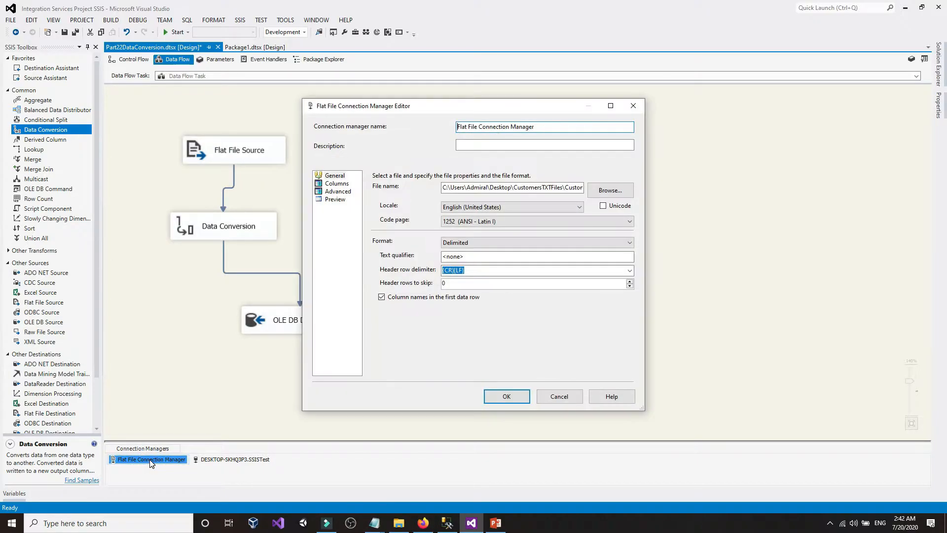
click(339, 192)
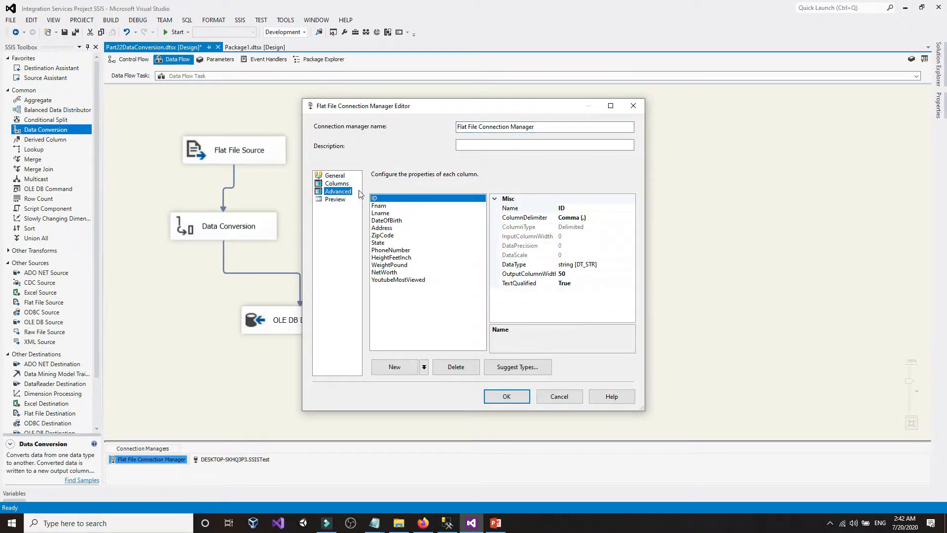
click(379, 205)
click(380, 213)
click(616, 257)
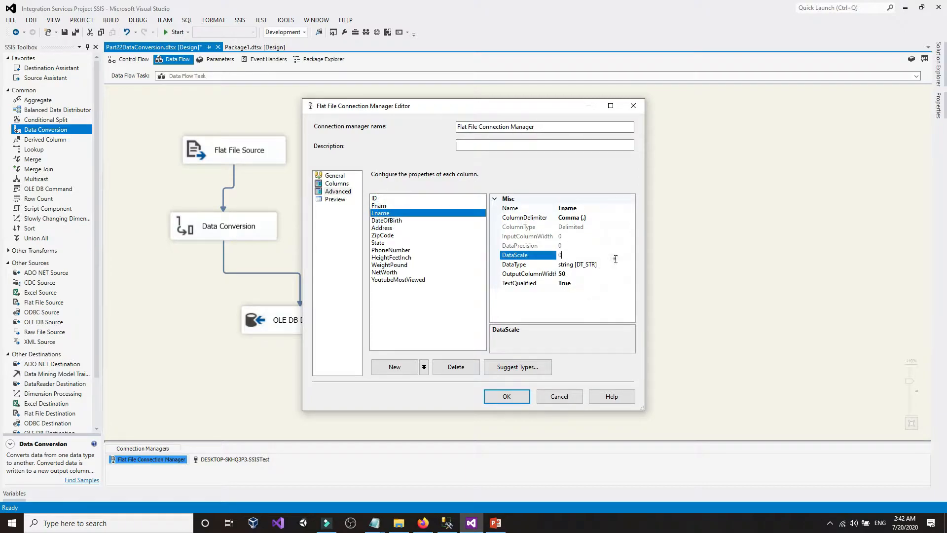
click(615, 264)
click(632, 265)
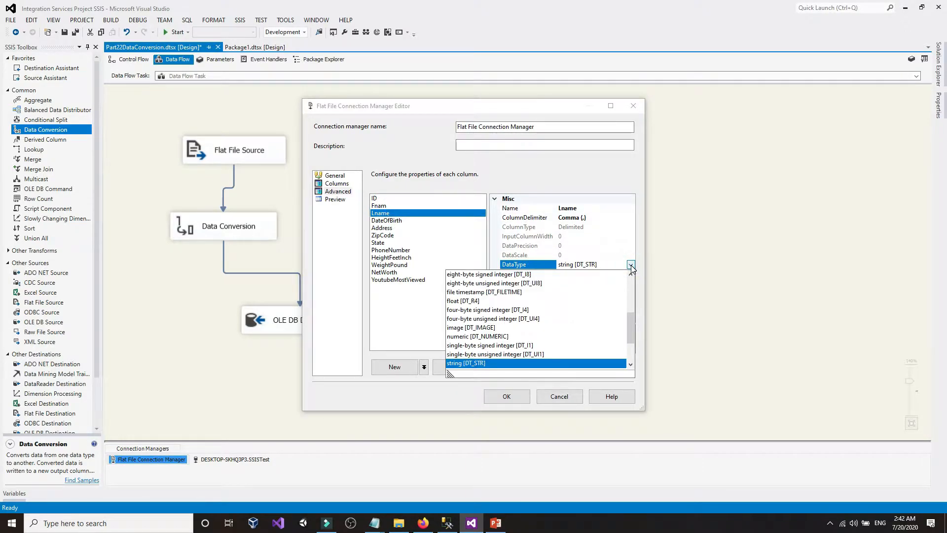
click(632, 265)
click(599, 275)
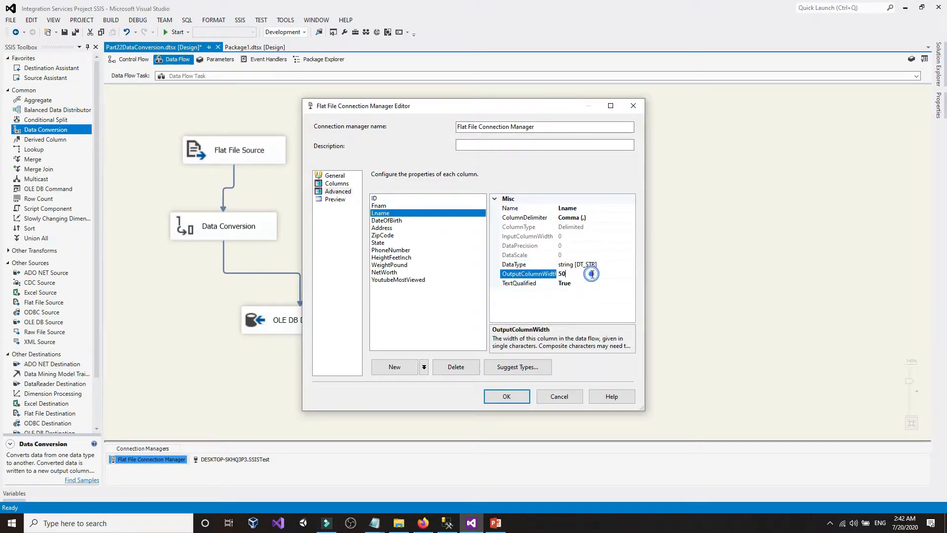
click(553, 398)
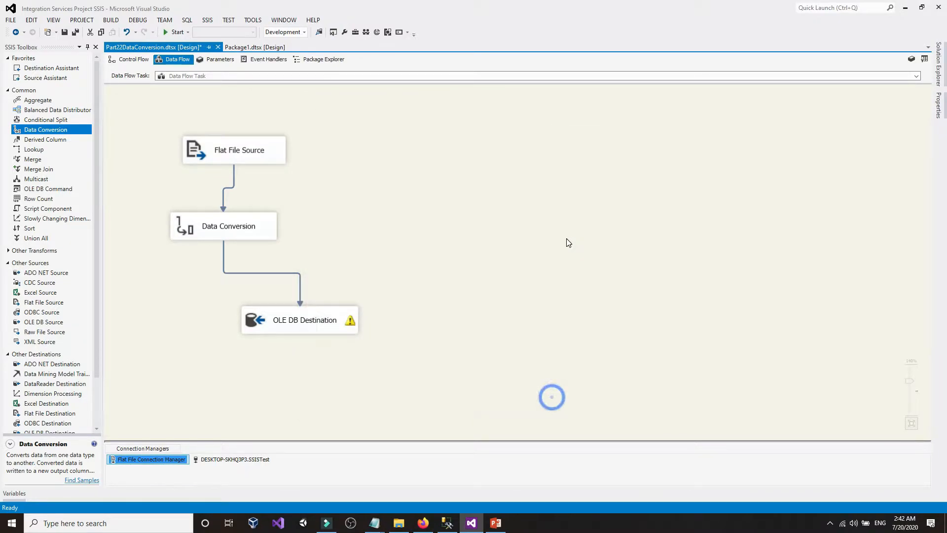
- Open the Flat File Source advanced editor and expand its output columns to ID
right_click(279, 154)
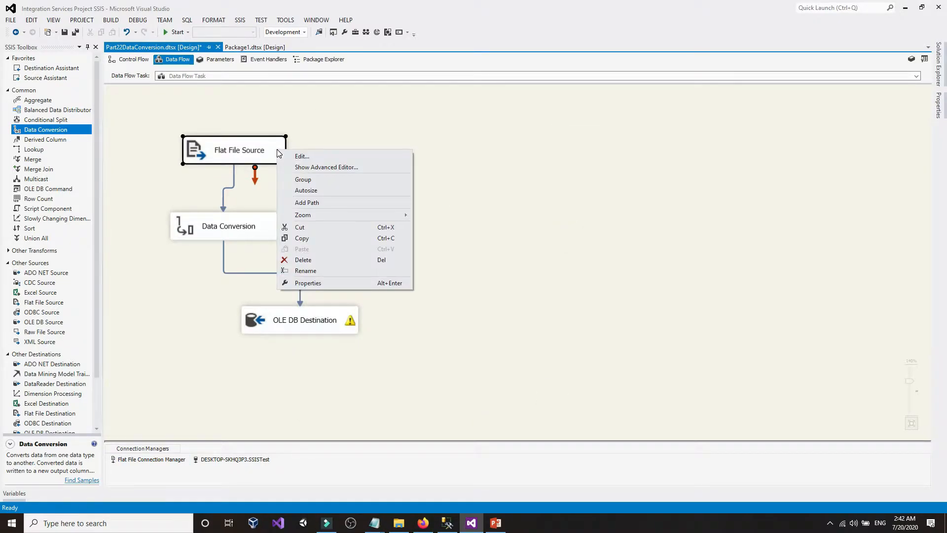
click(320, 167)
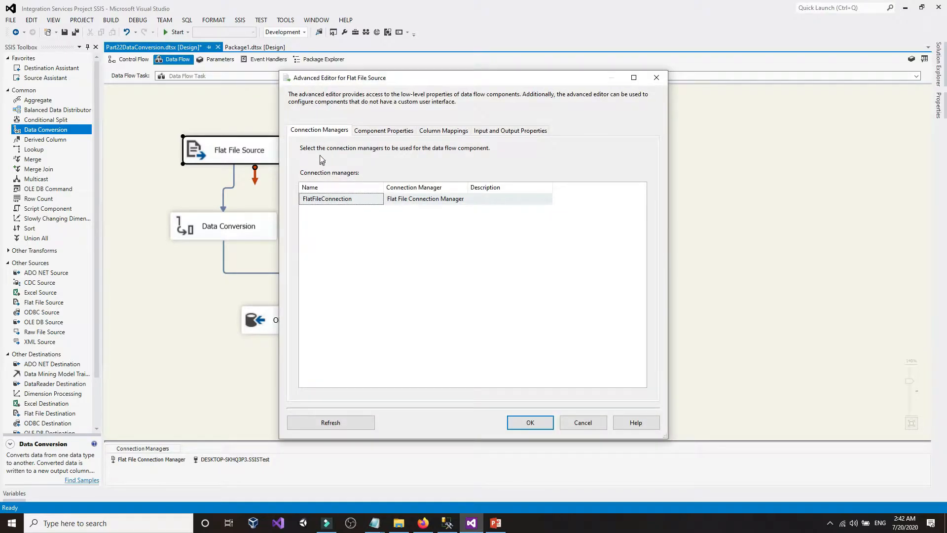
click(494, 135)
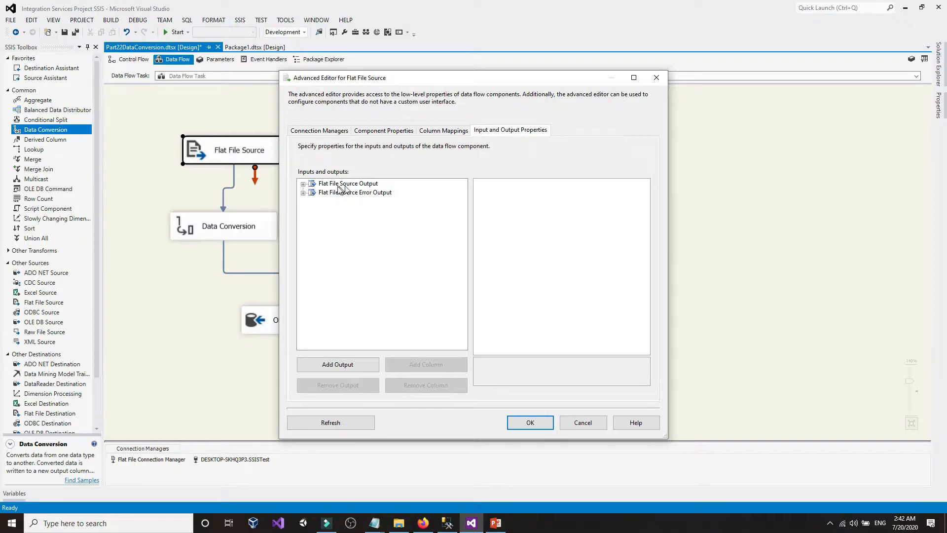
click(303, 184)
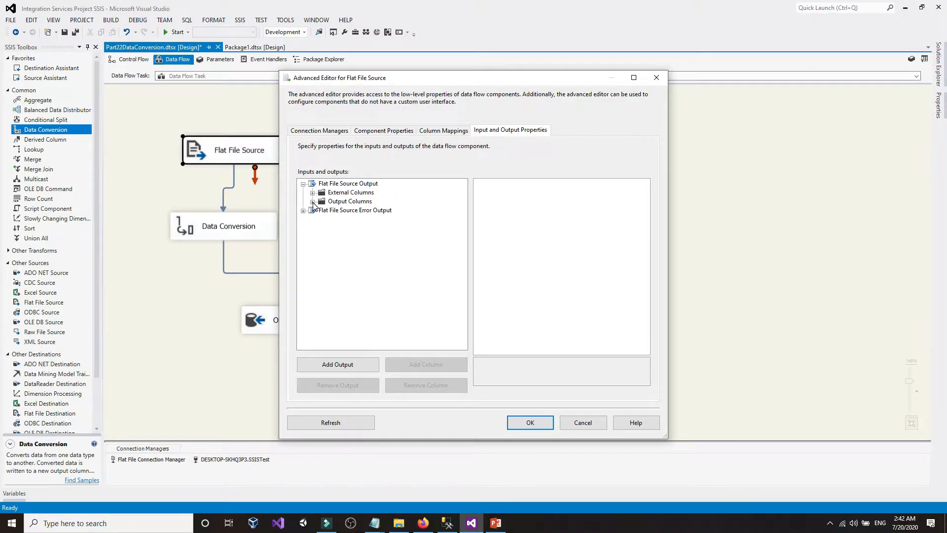
click(313, 202)
click(340, 210)
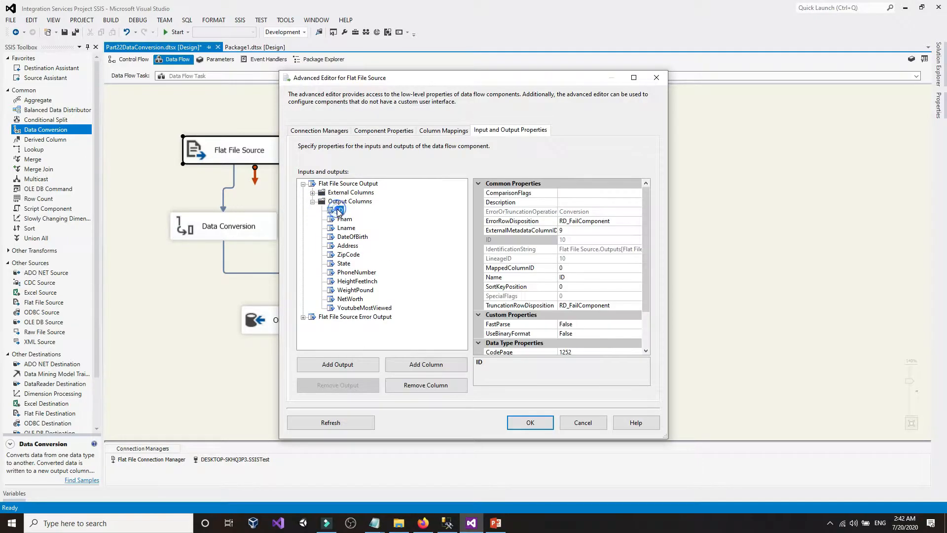
- Confirm ID is a length-50 string, cancel the editor, and select Data Conversion
scroll(633, 323, down, 2)
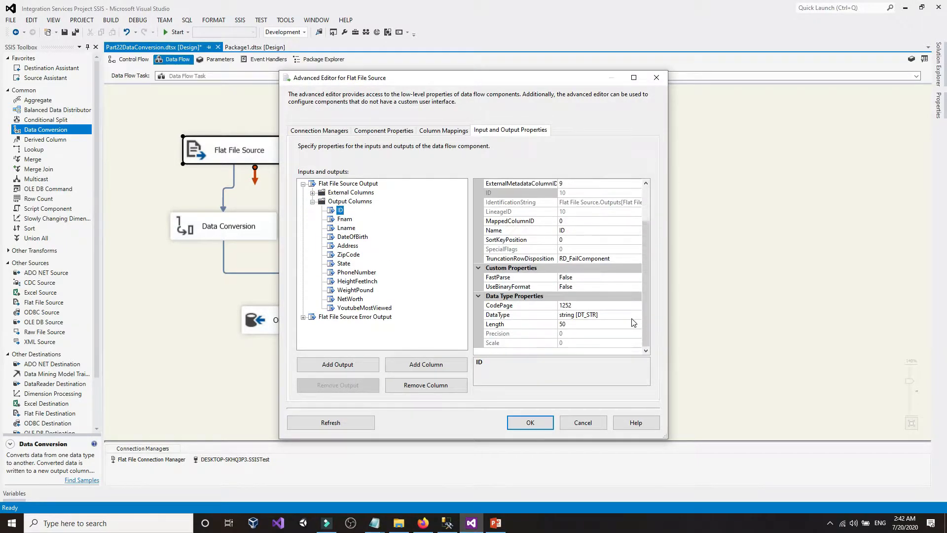
click(626, 316)
click(637, 315)
click(637, 315)
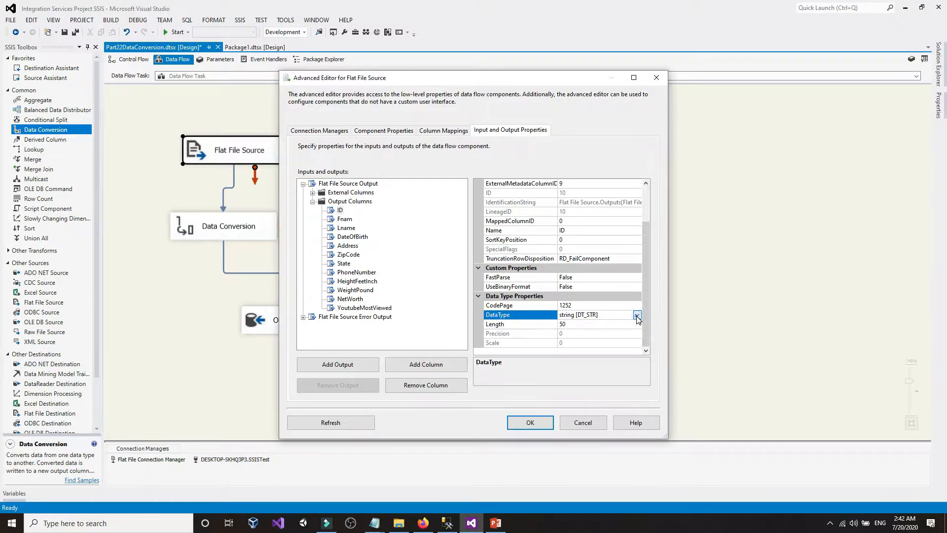
click(583, 423)
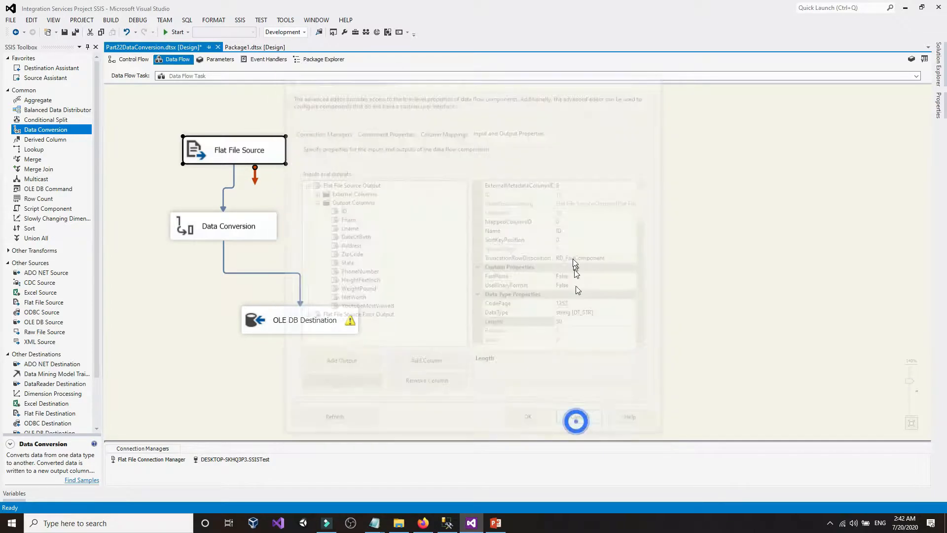
drag(159, 199, 336, 247)
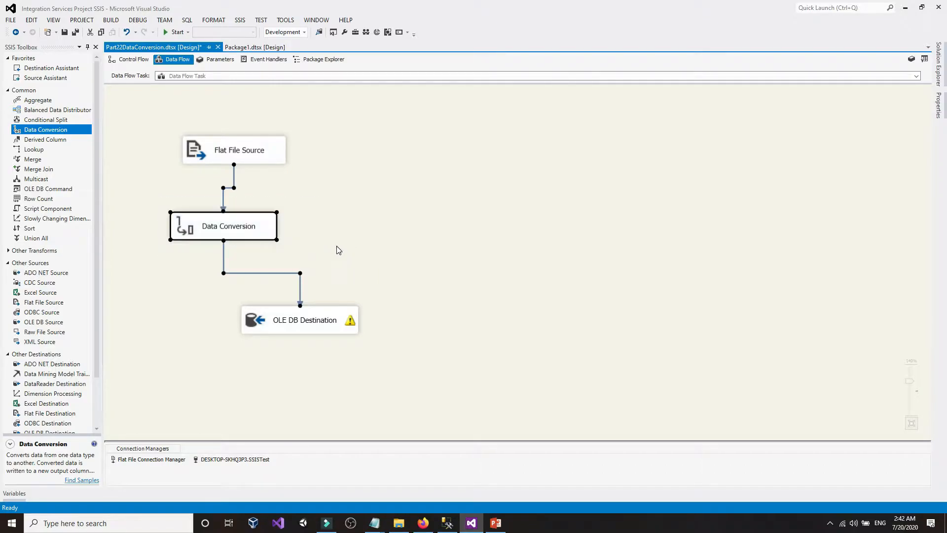
click(335, 246)
double_click(271, 151)
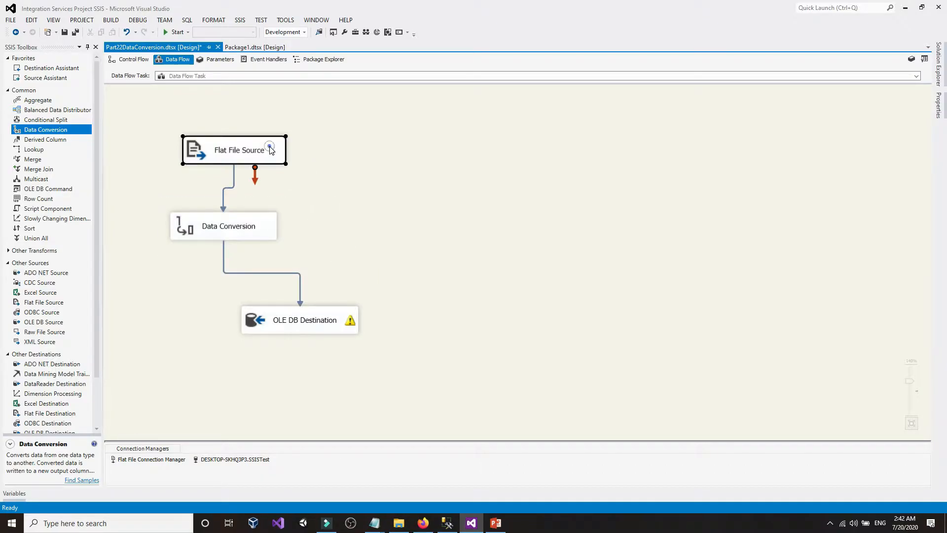
click(298, 151)
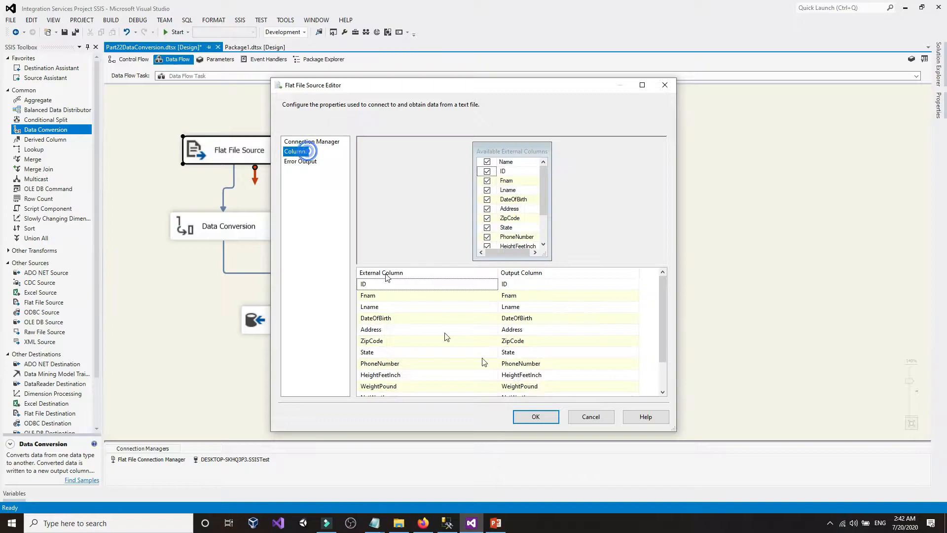
click(584, 419)
click(163, 459)
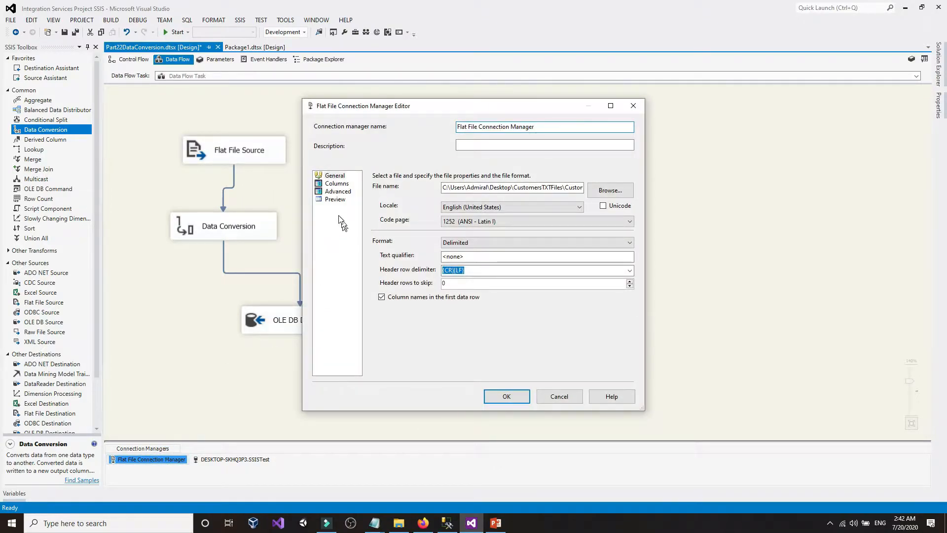
click(339, 192)
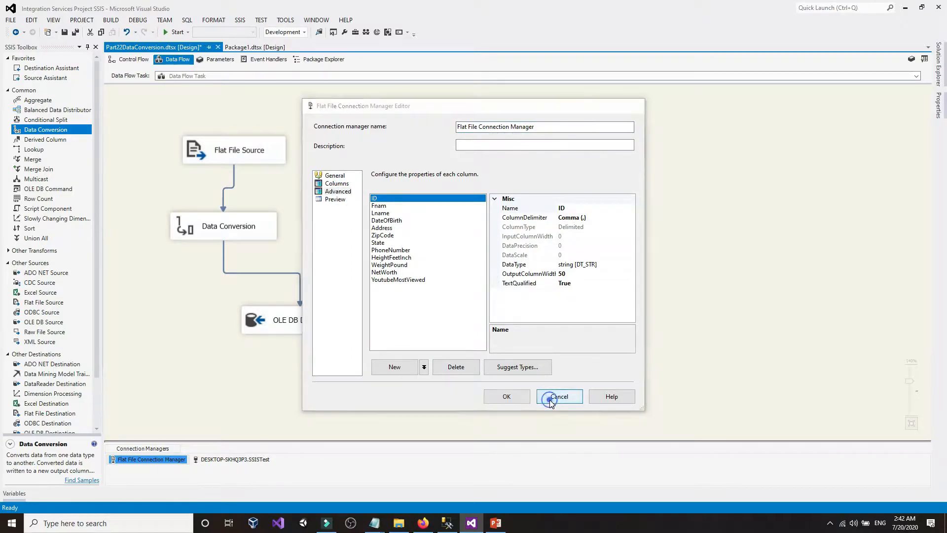
click(494, 396)
click(258, 221)
double_click(258, 222)
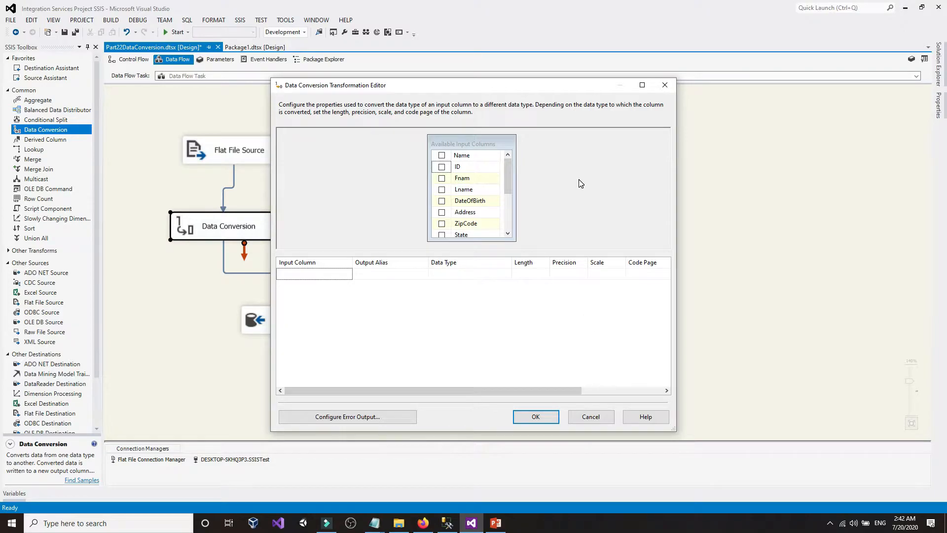
click(665, 85)
click(502, 214)
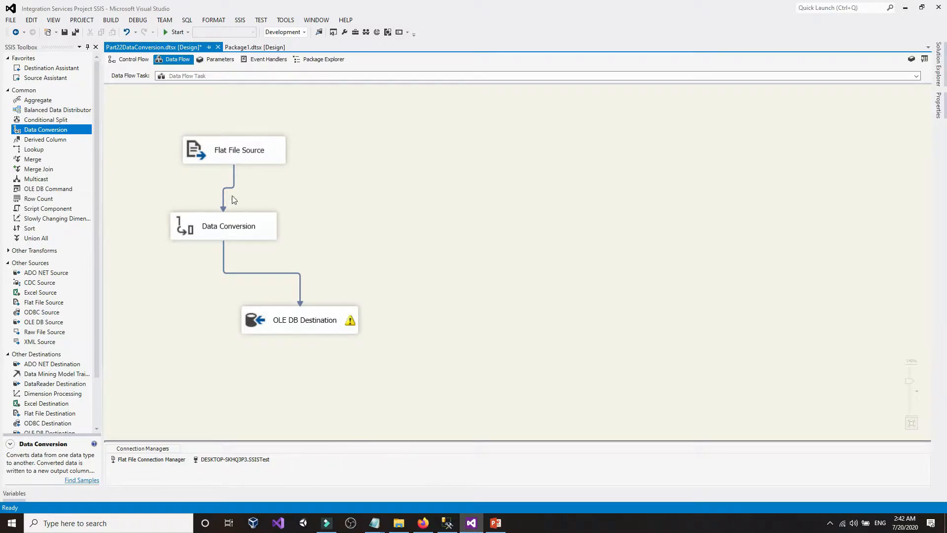
click(448, 523)
drag(97, 117, 172, 156)
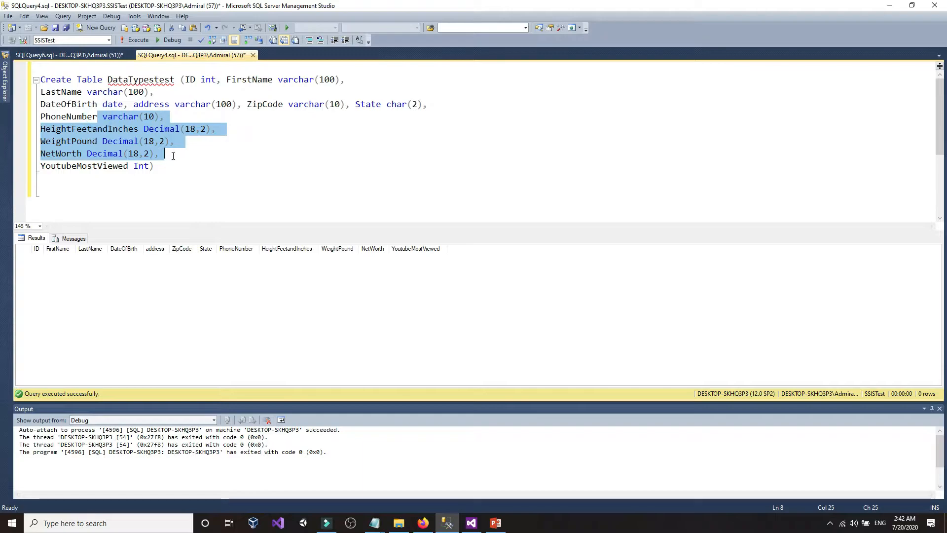
click(170, 154)
click(249, 179)
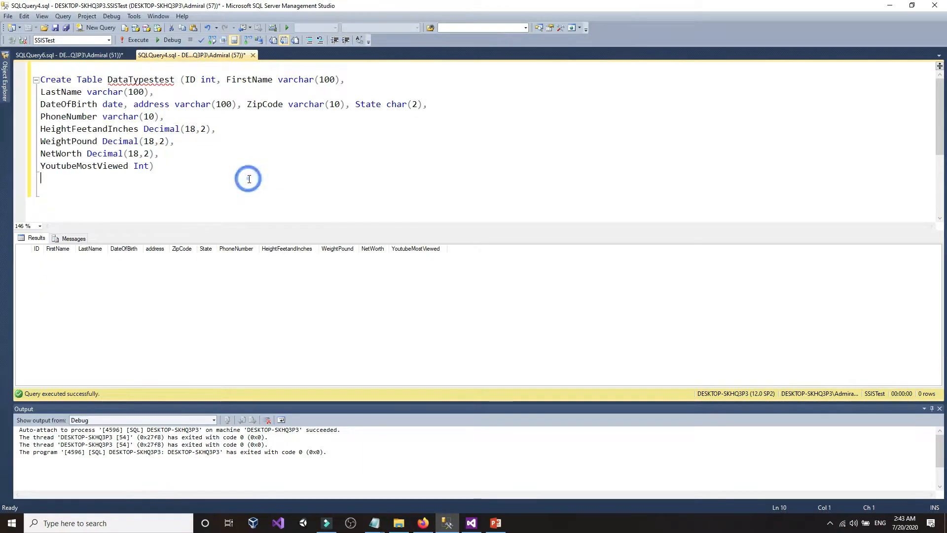
drag(87, 91, 263, 105)
click(127, 104)
drag(288, 104, 418, 105)
click(132, 142)
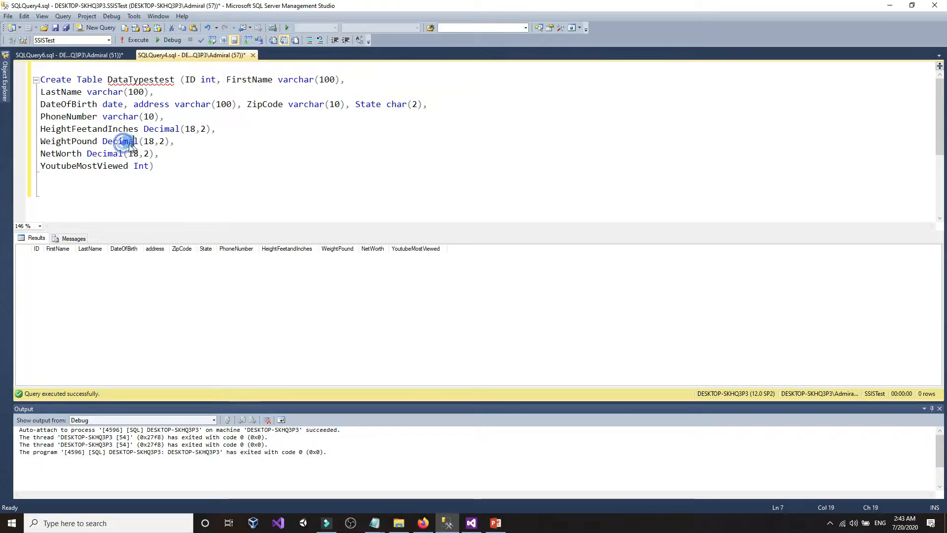
drag(87, 142, 82, 142)
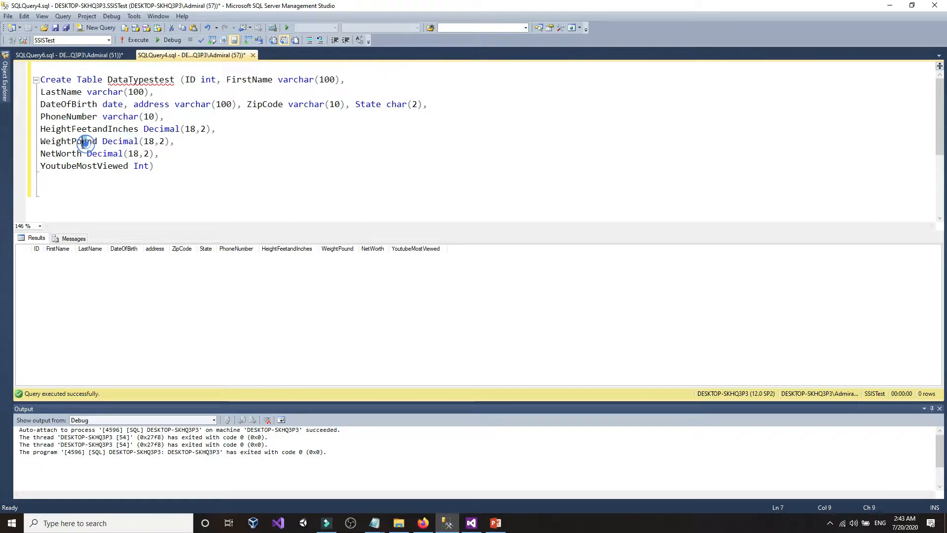
click(133, 167)
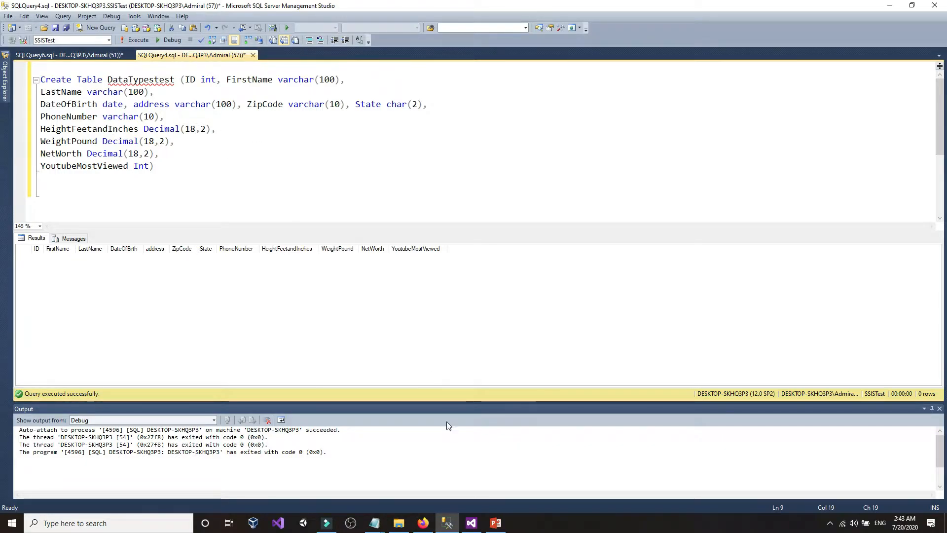
click(472, 523)
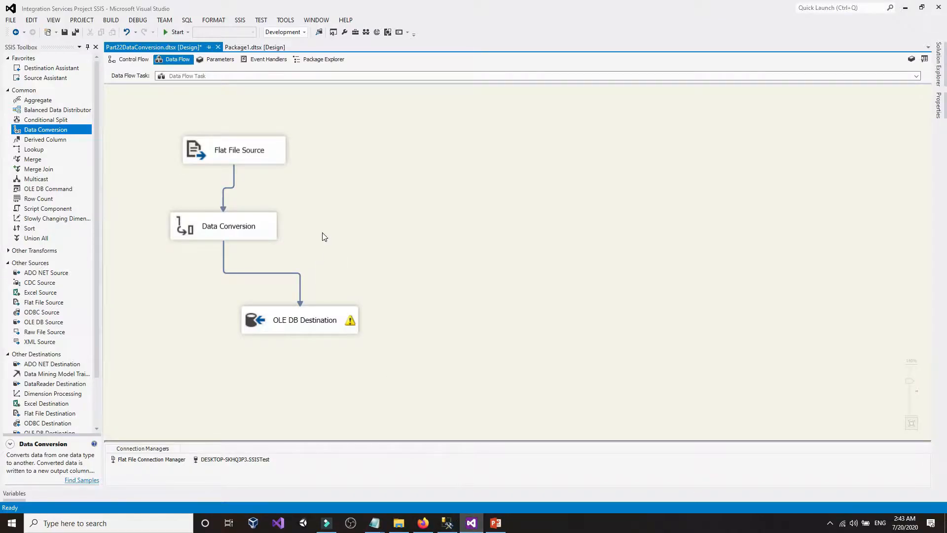
- Open the flat file connection manager's settings and close them unchanged
click(158, 277)
click(137, 460)
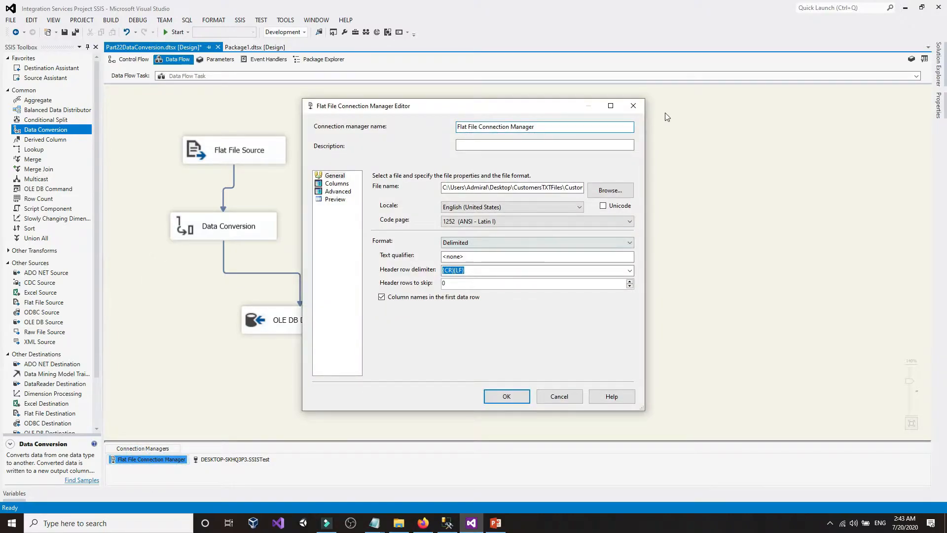
click(633, 107)
click(586, 129)
- Open the Flat File Source advanced editor and expand its output and external columns
click(273, 147)
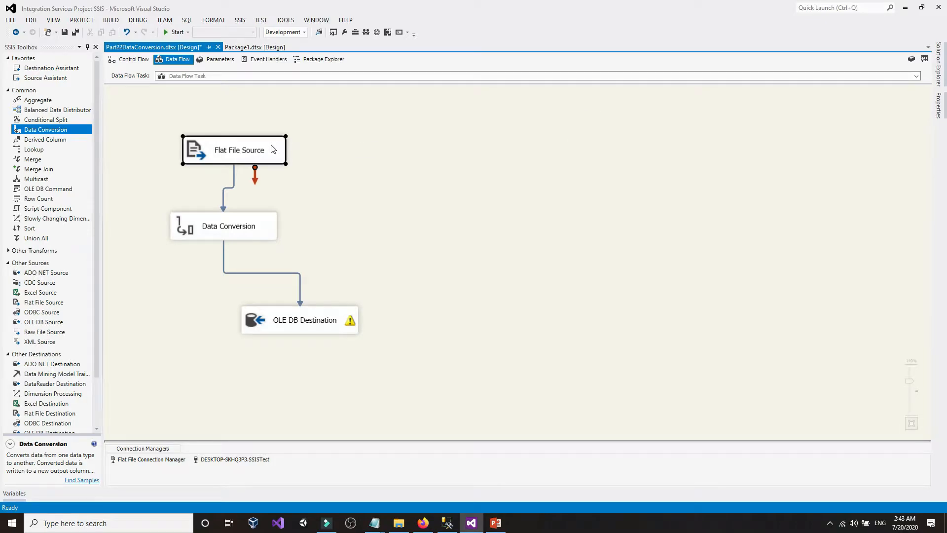
right_click(273, 147)
click(298, 162)
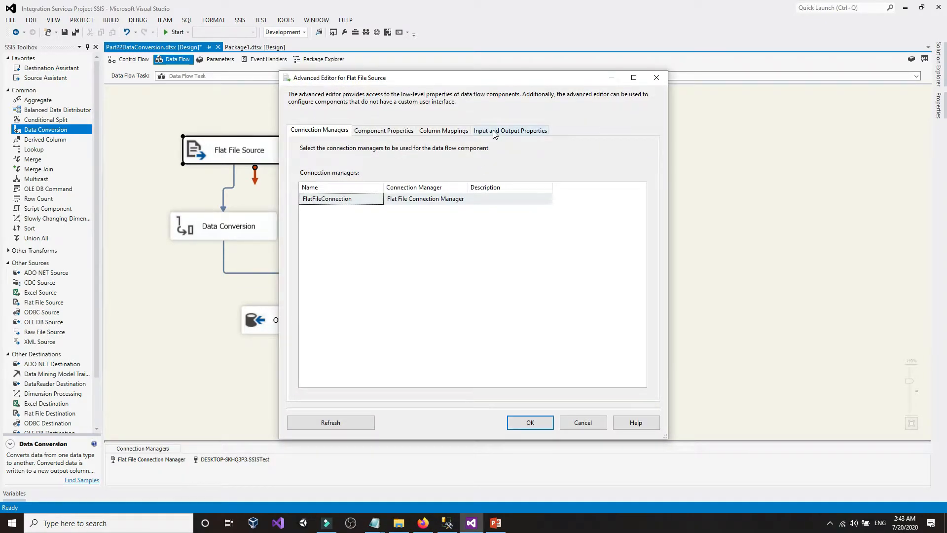
click(495, 131)
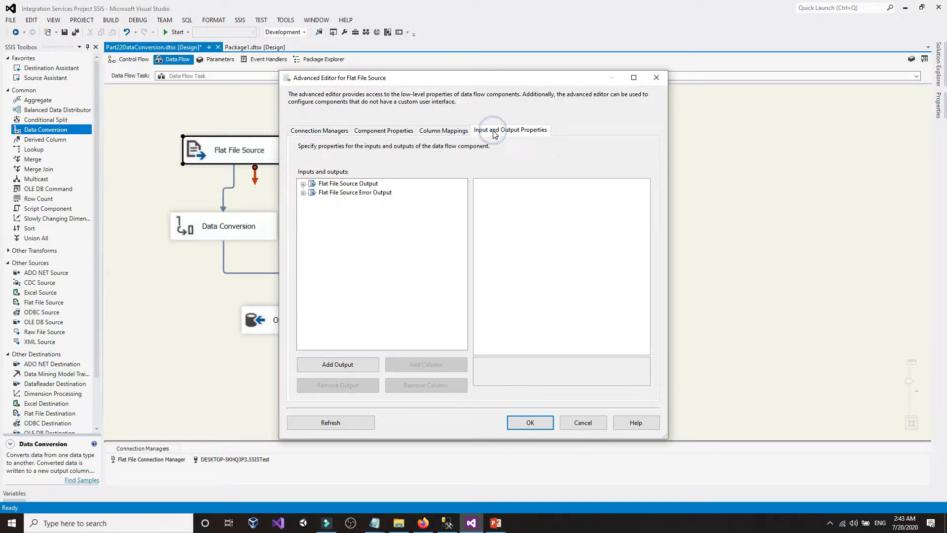
click(303, 184)
click(313, 202)
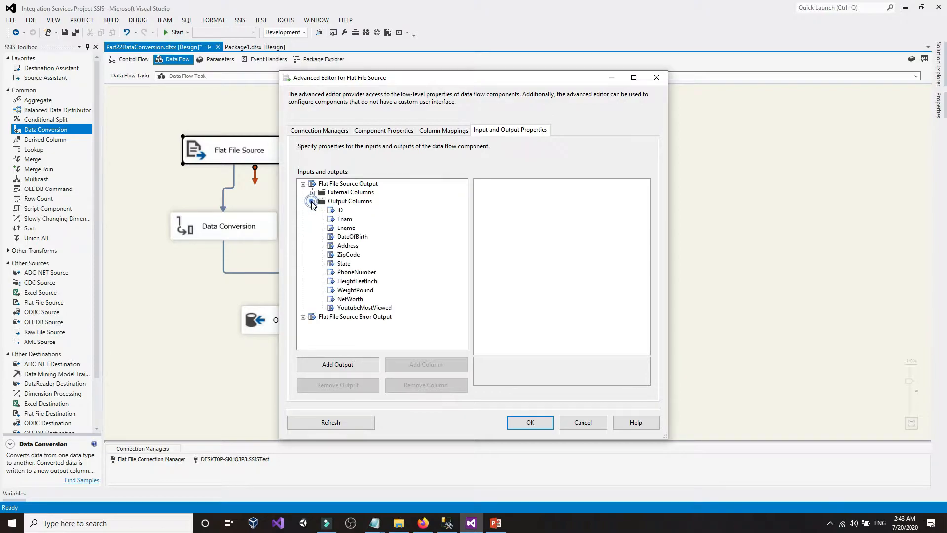
click(312, 193)
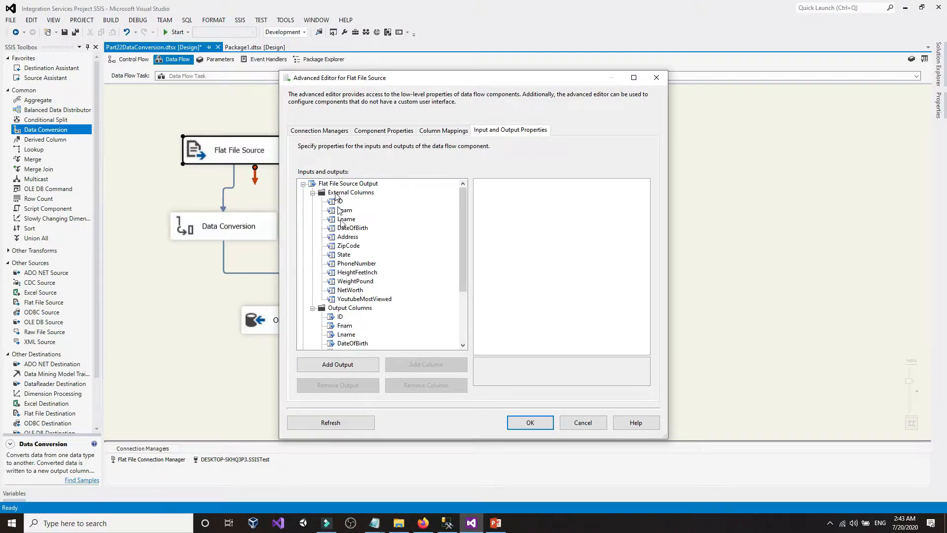
scroll(350, 248, down, 2)
scroll(350, 248, up, 2)
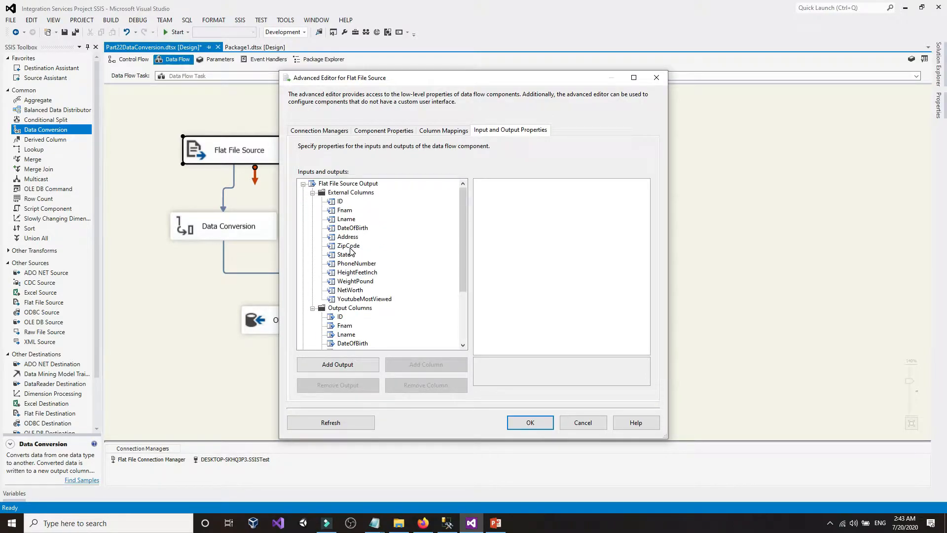
- Confirm the source has 12 external columns, then bring up CustomersUSA.txt in Notepad
click(313, 192)
click(312, 202)
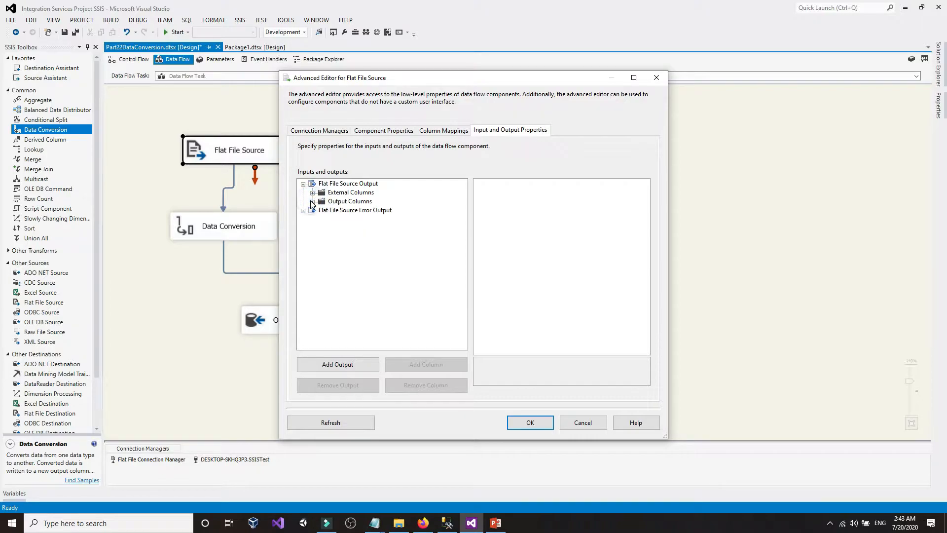
click(351, 202)
click(348, 193)
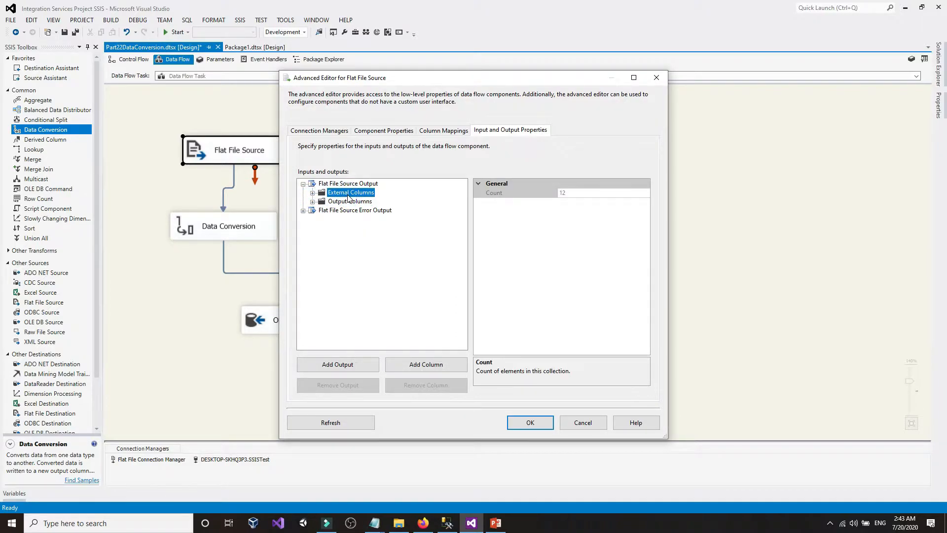
click(350, 201)
click(351, 193)
click(346, 489)
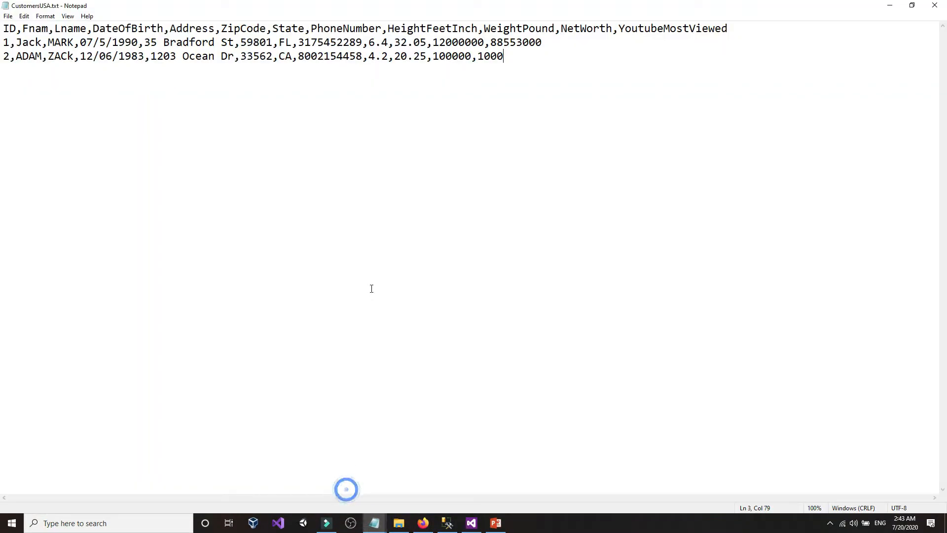
- Review the CSV header names and data rows in Notepad, then return to the Flat File Source advanced editor
drag(196, 55, 654, 79)
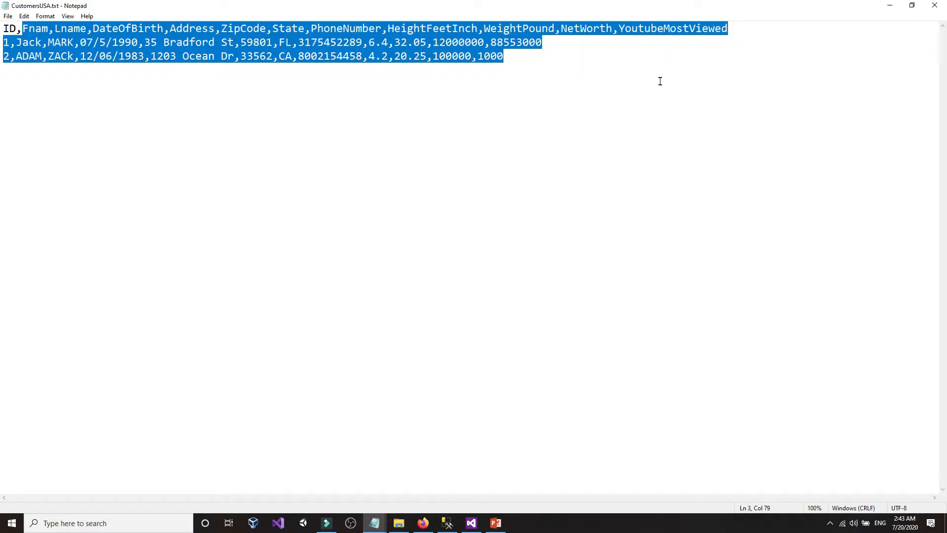
click(660, 81)
drag(22, 28, 821, 33)
click(750, 33)
click(791, 33)
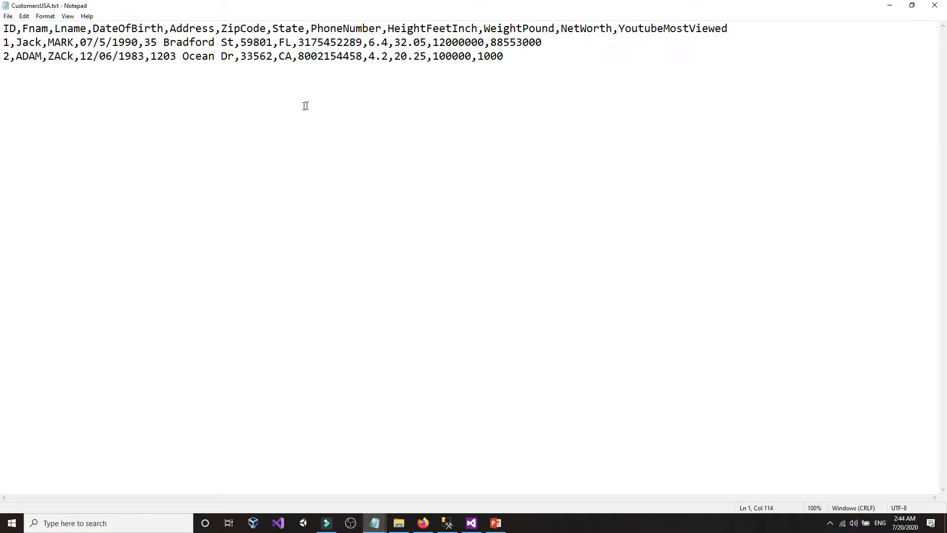
drag(44, 42, 433, 56)
click(597, 42)
drag(784, 22, 436, 23)
click(418, 24)
click(378, 528)
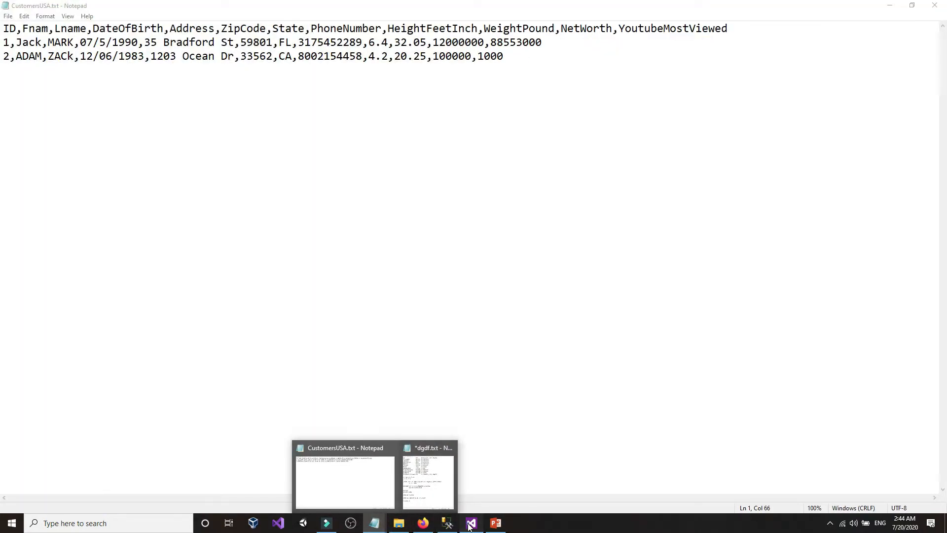
click(471, 523)
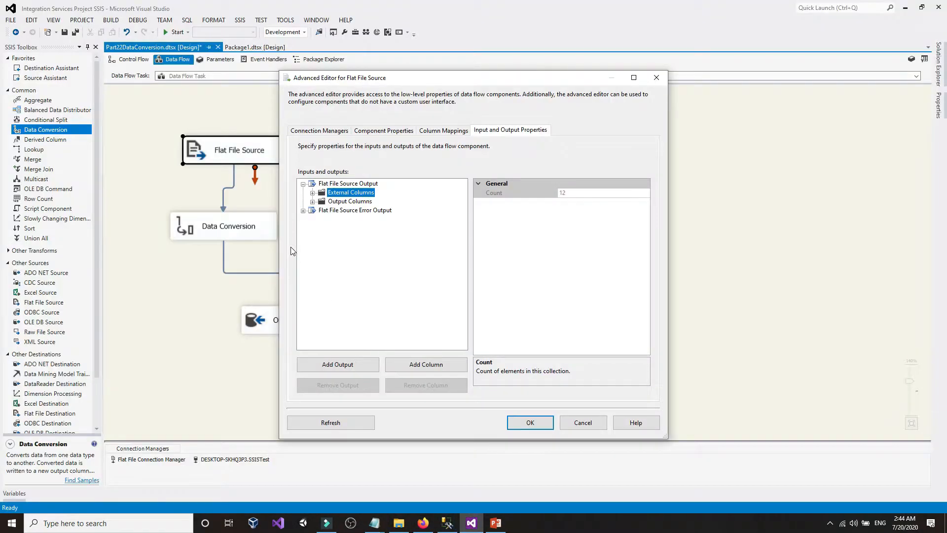
- Cancel the Flat File Source advanced editor after viewing its Output Columns, then open Data Conversion's editor
click(342, 202)
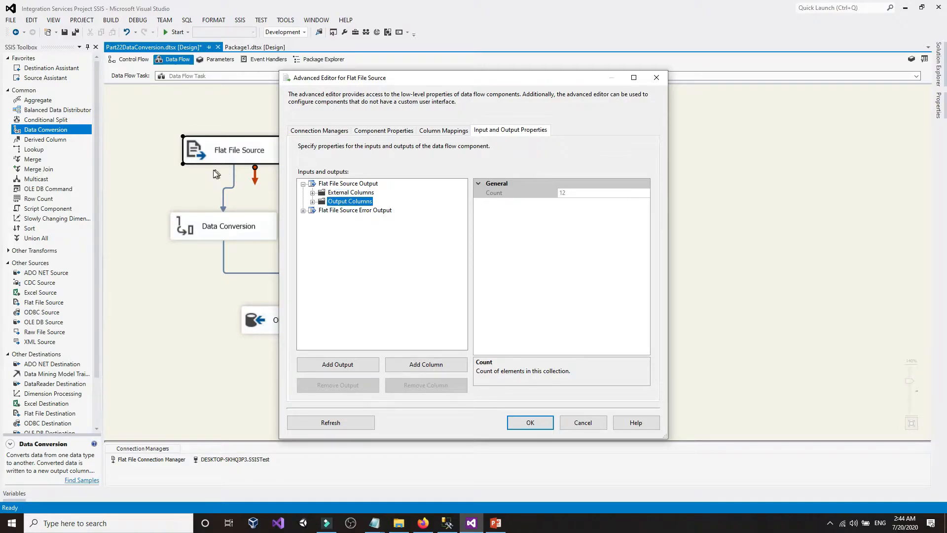
click(582, 422)
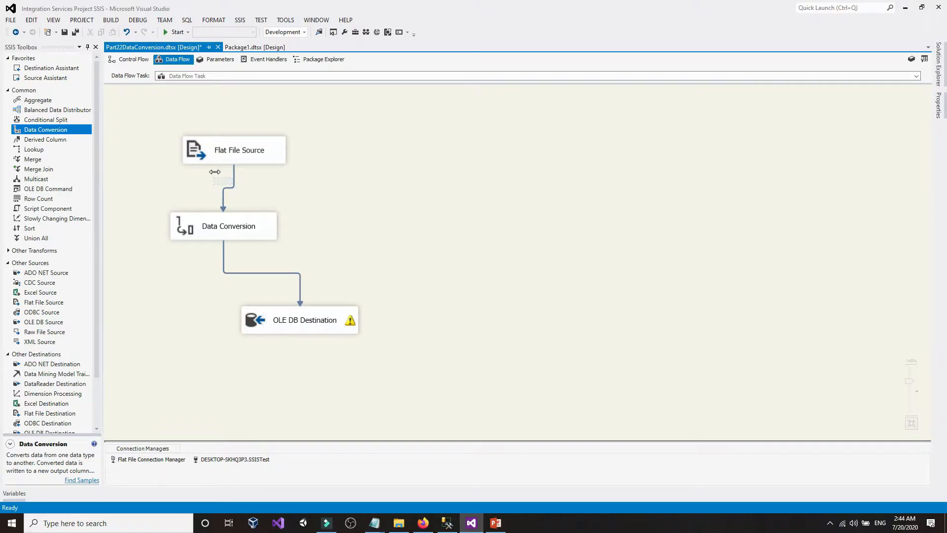
double_click(254, 223)
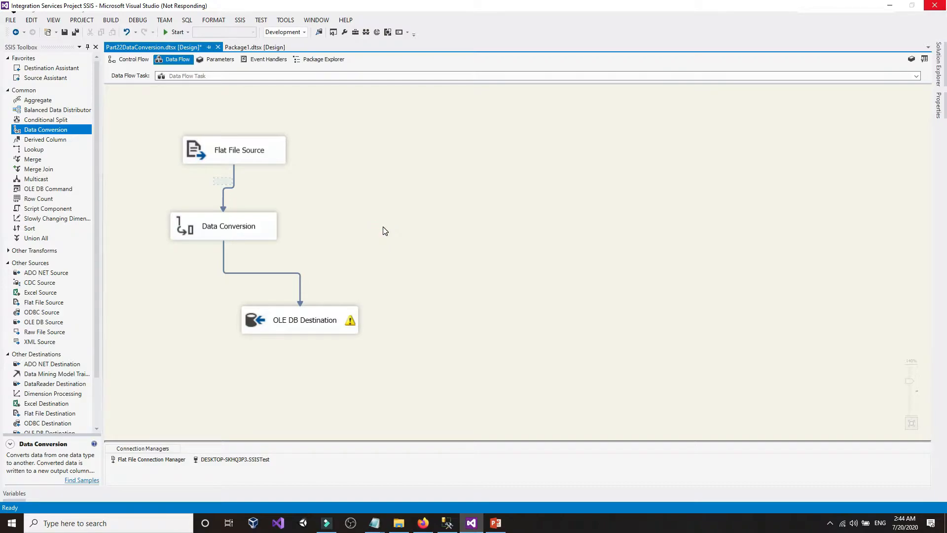
- Recover the selected project and package files so Part22DataConversion.dtsx reopens after the crash
click(831, 524)
click(831, 524)
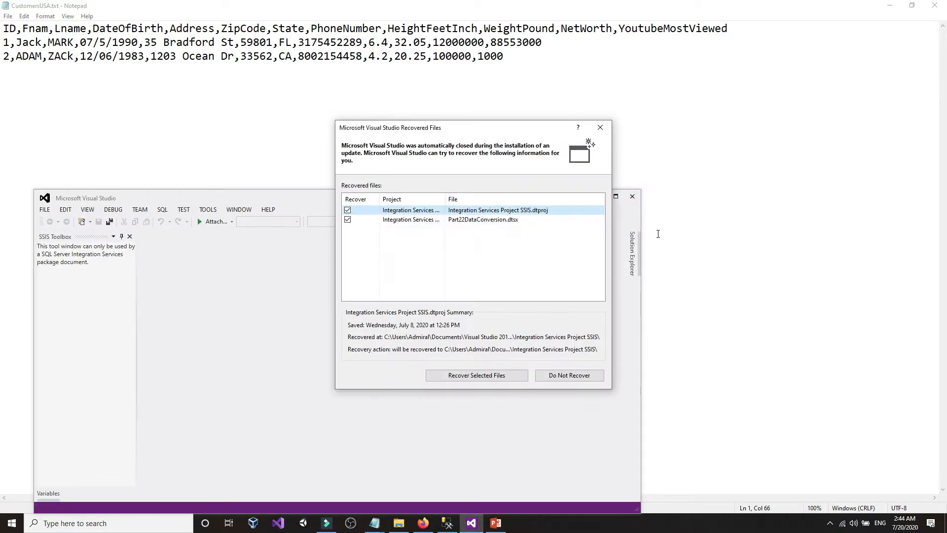
click(475, 375)
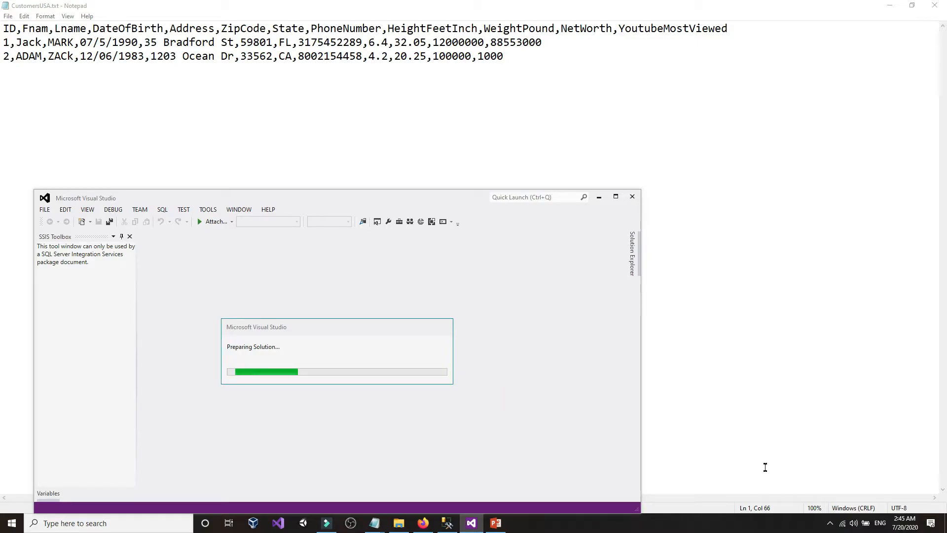
click(830, 523)
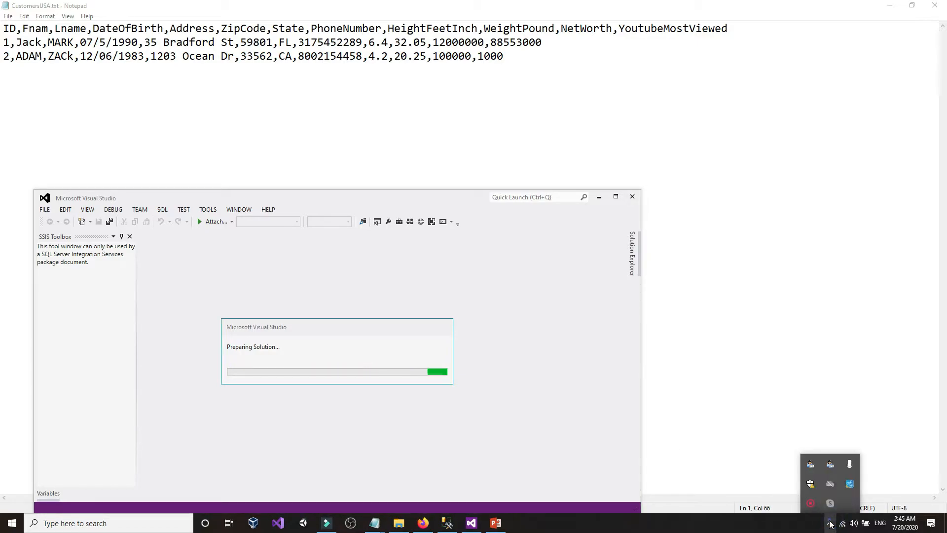
click(830, 523)
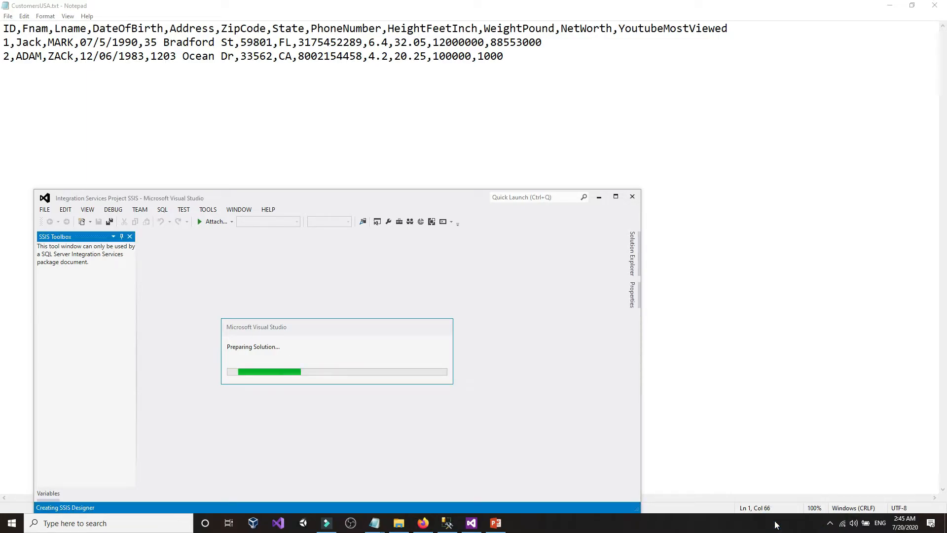
click(829, 523)
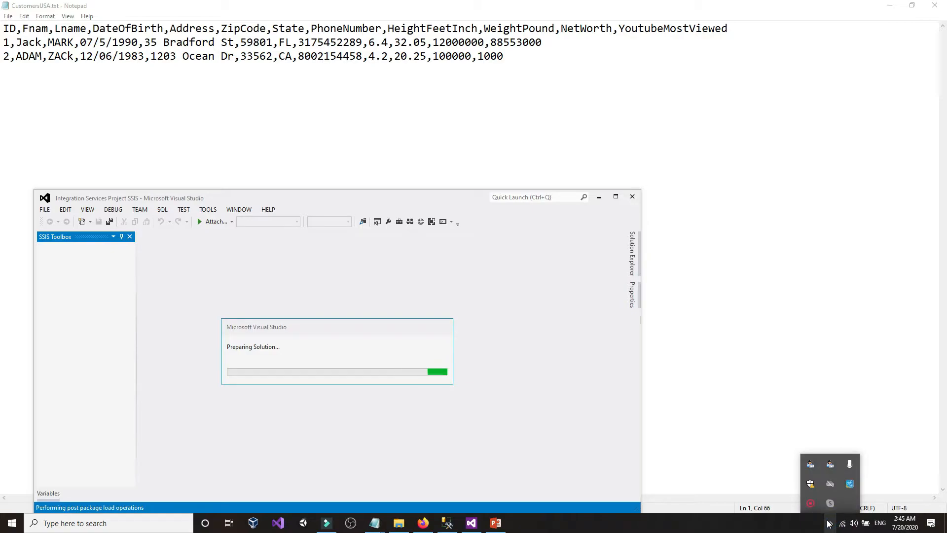
click(829, 523)
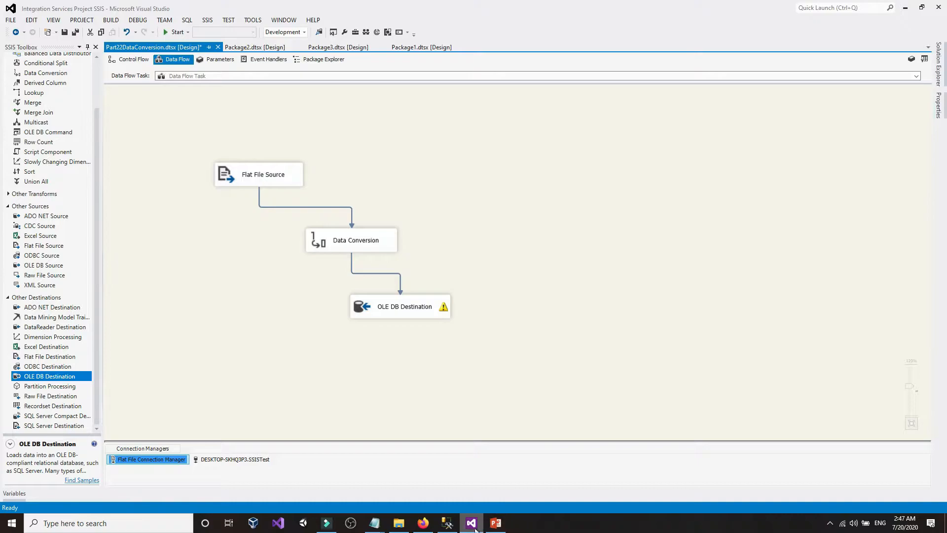
click(450, 526)
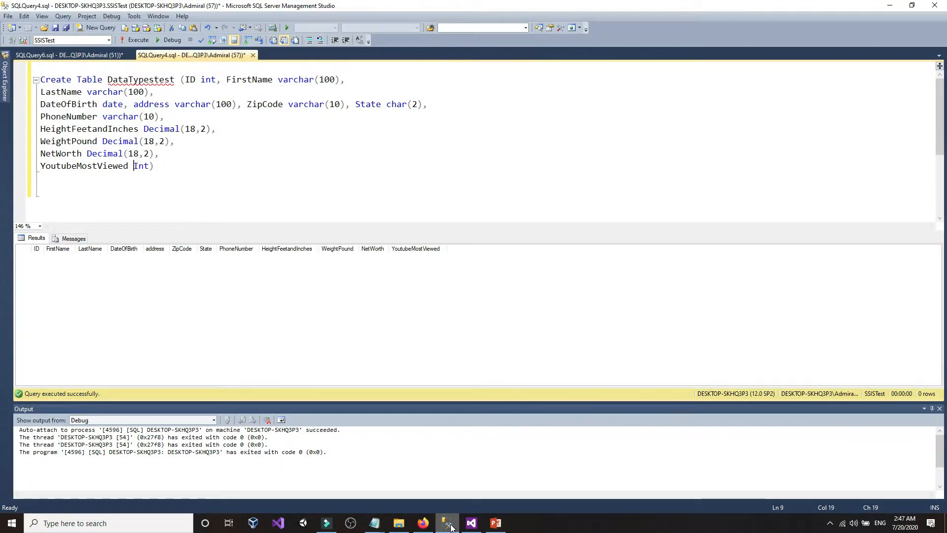
click(451, 526)
click(324, 348)
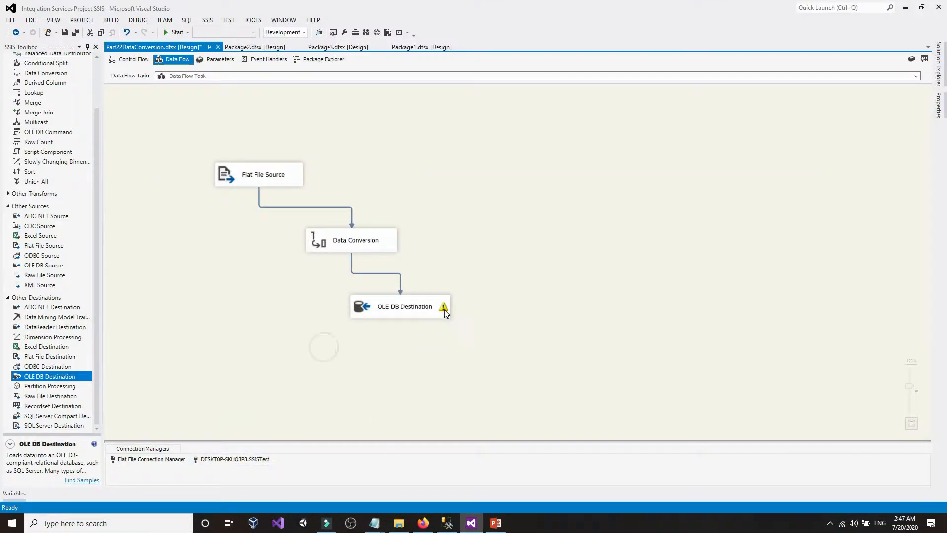
mouse_move(444, 307)
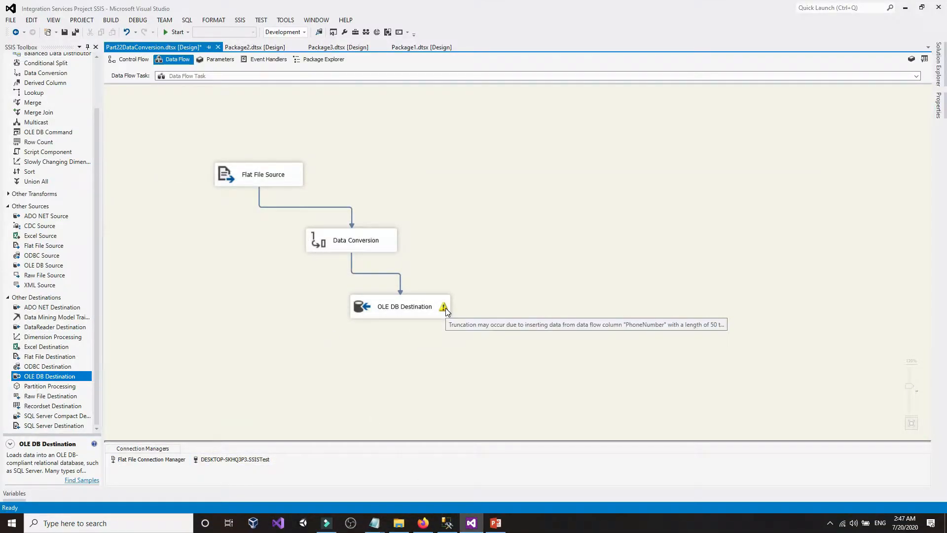
click(433, 221)
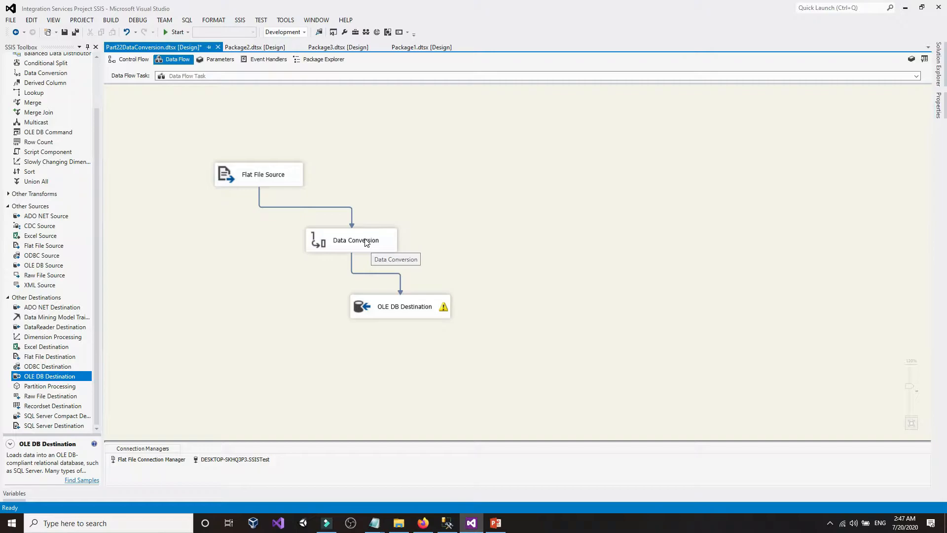
double_click(365, 241)
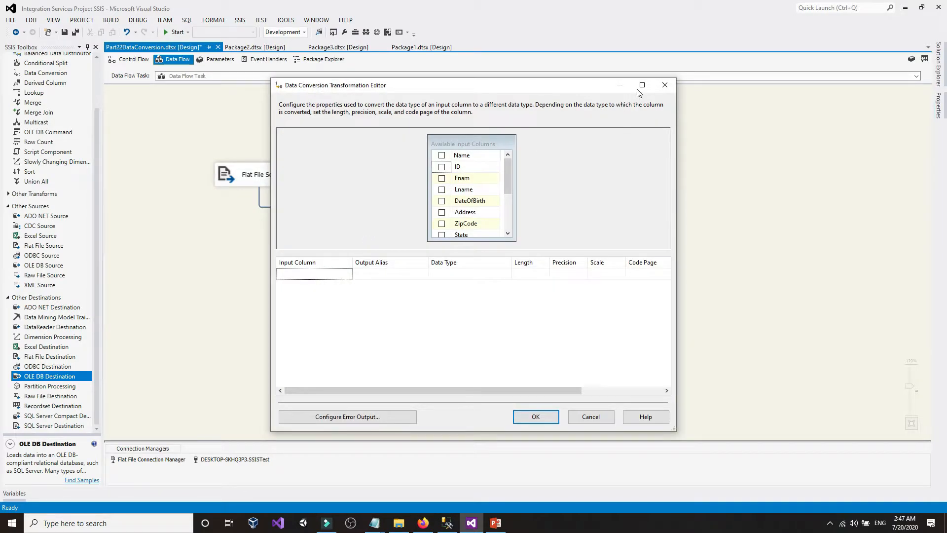
click(641, 86)
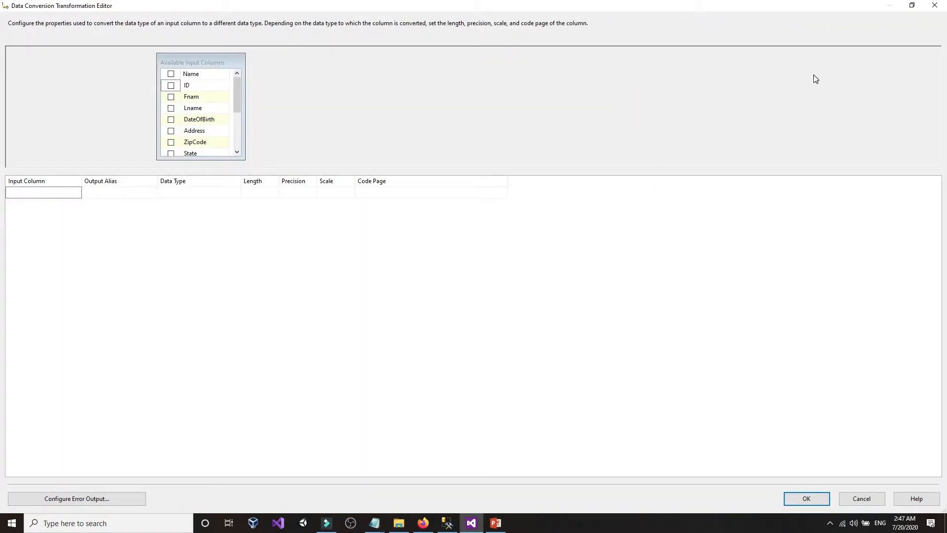
click(935, 5)
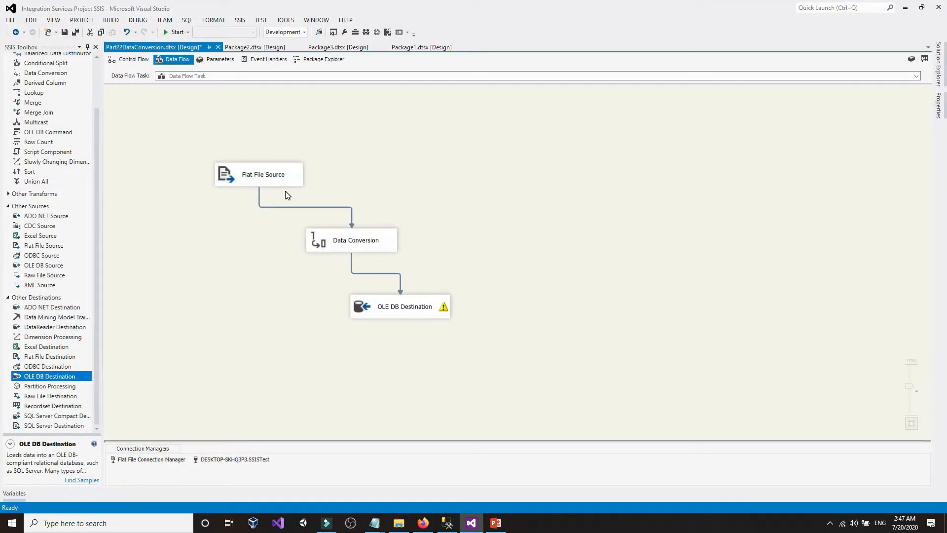
click(279, 179)
right_click(280, 180)
click(325, 197)
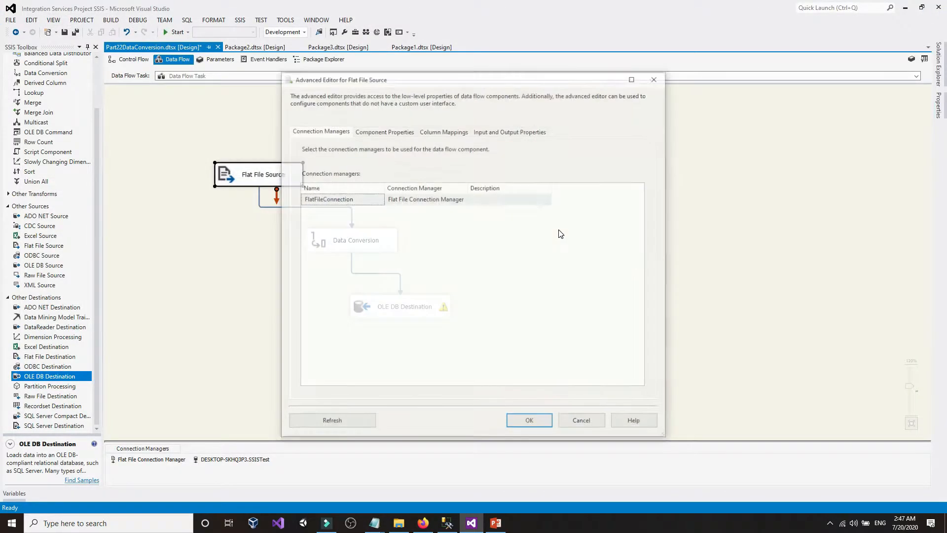
click(524, 133)
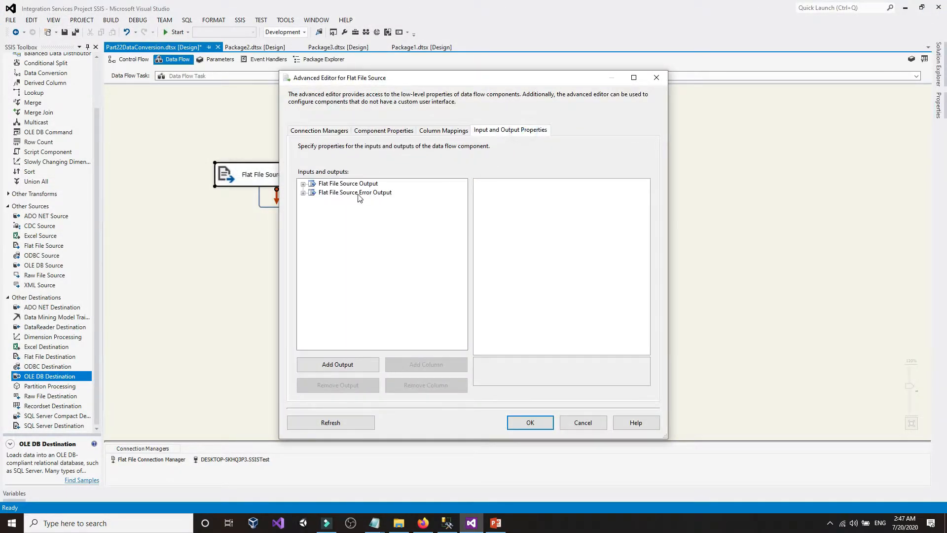
click(304, 184)
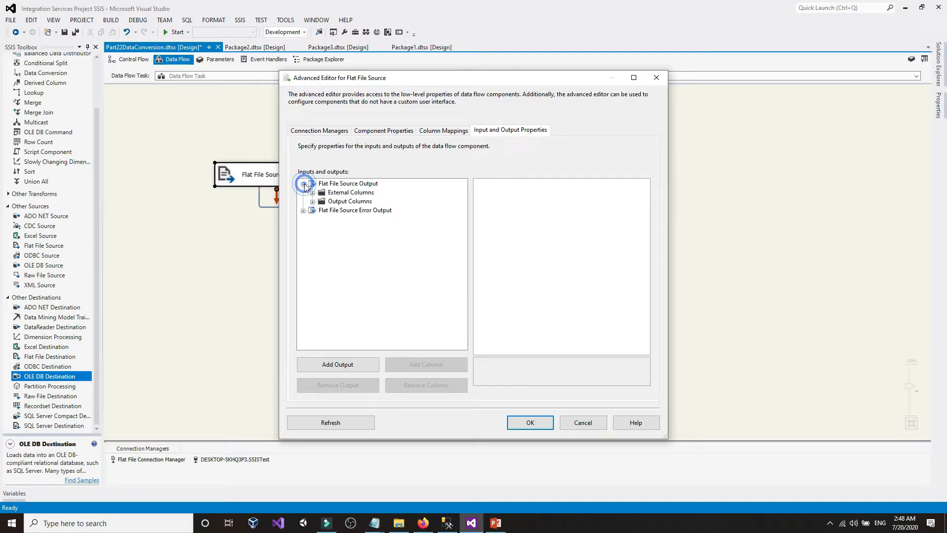
click(339, 194)
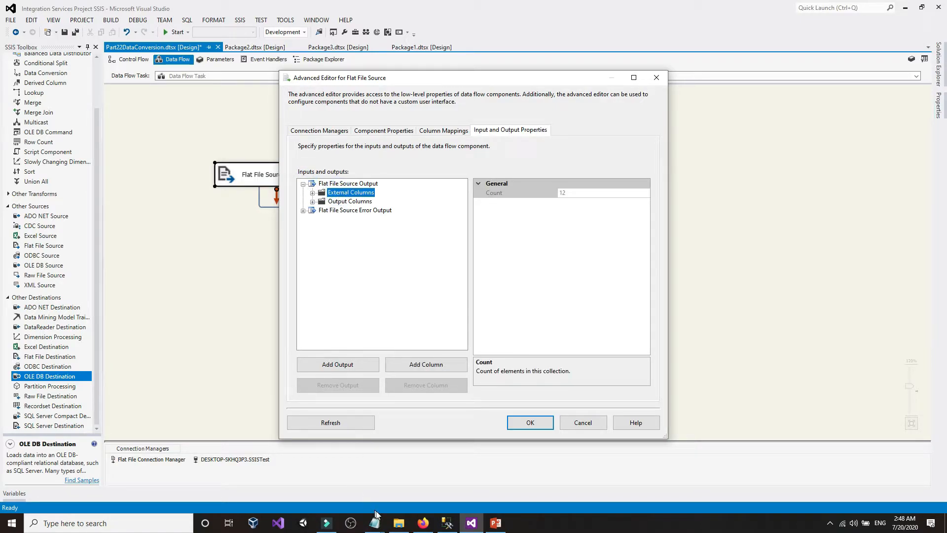
mouse_move(375, 518)
mouse_move(368, 502)
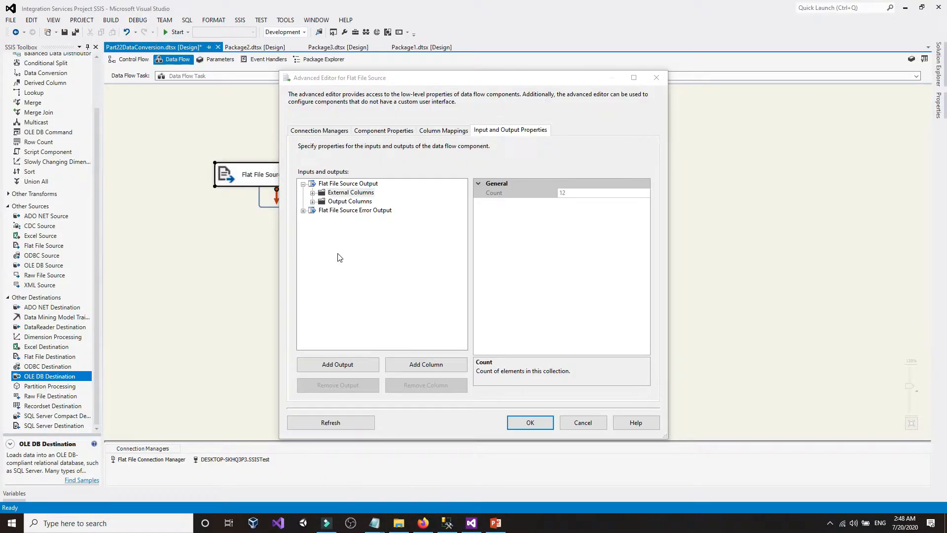
click(338, 203)
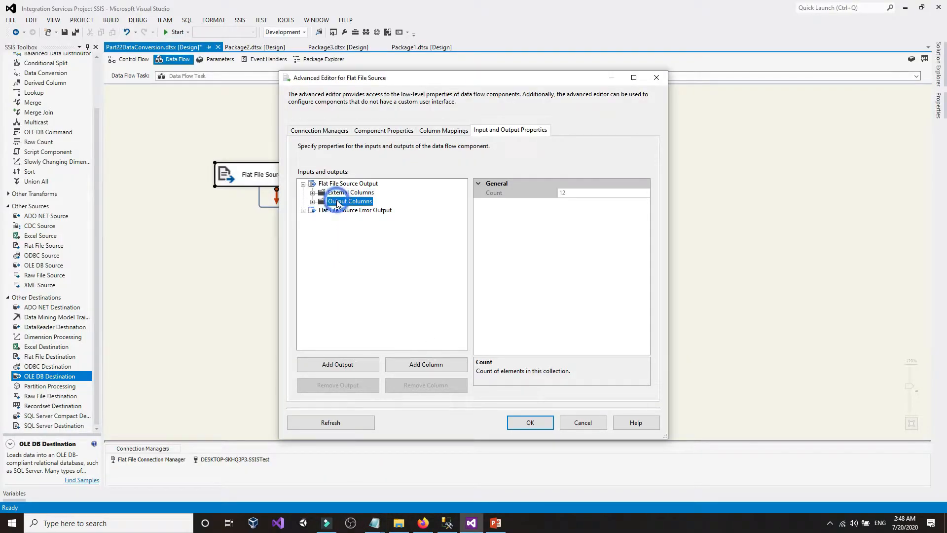
click(575, 424)
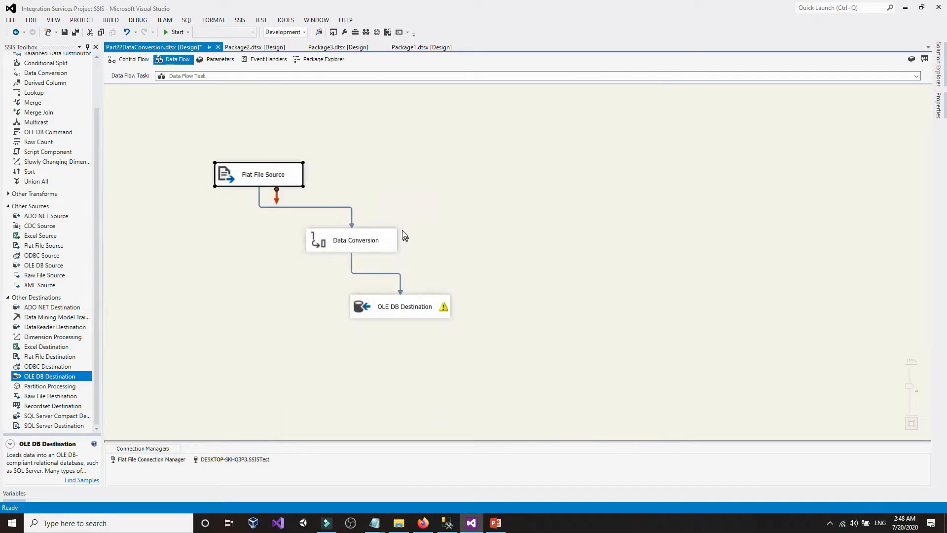
click(387, 302)
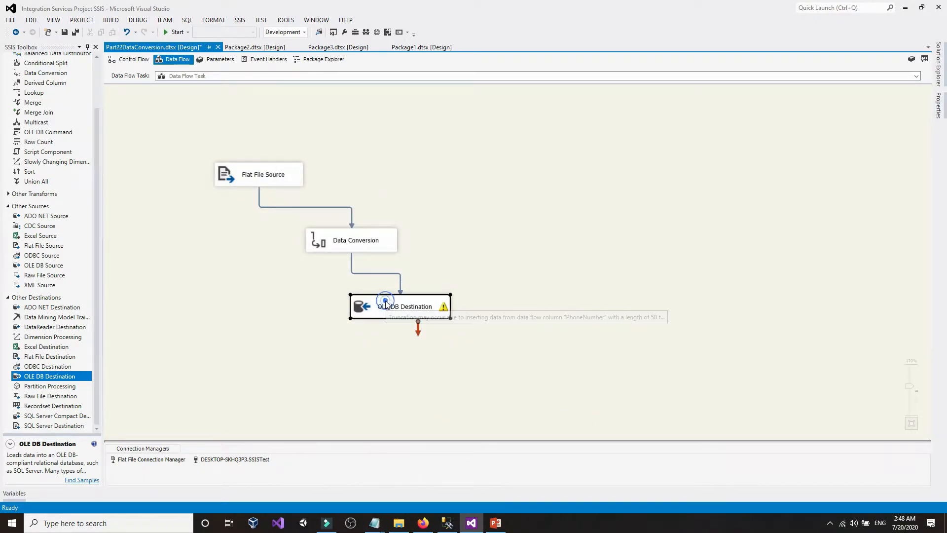
drag(285, 212, 276, 229)
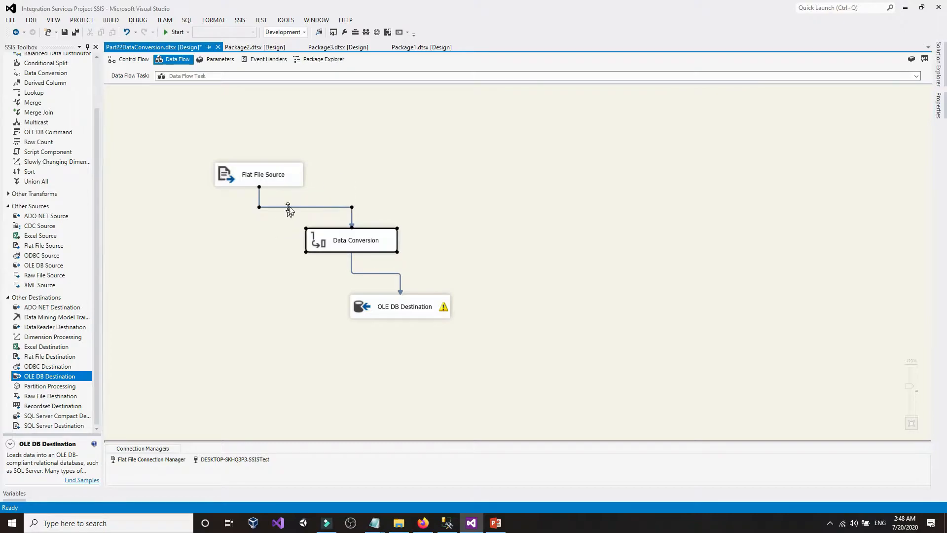
click(292, 206)
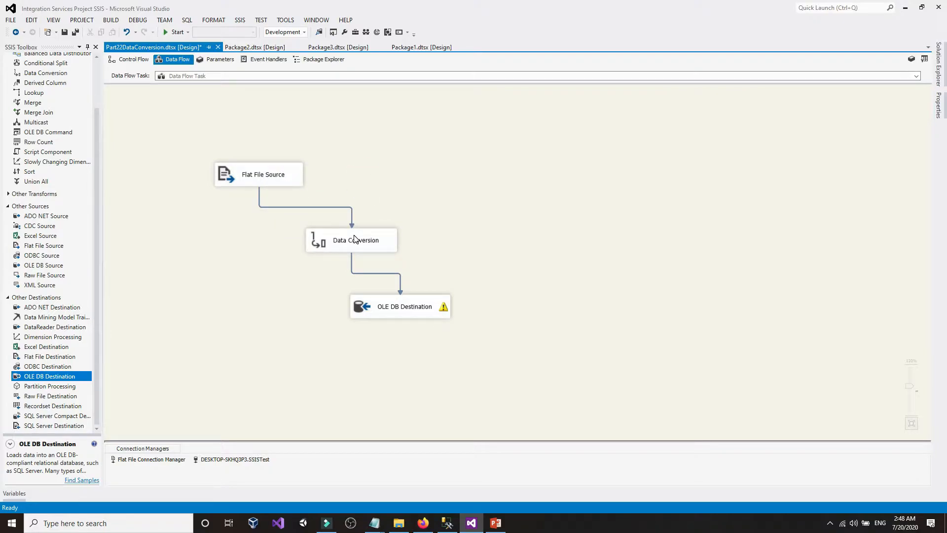
click(430, 218)
click(448, 522)
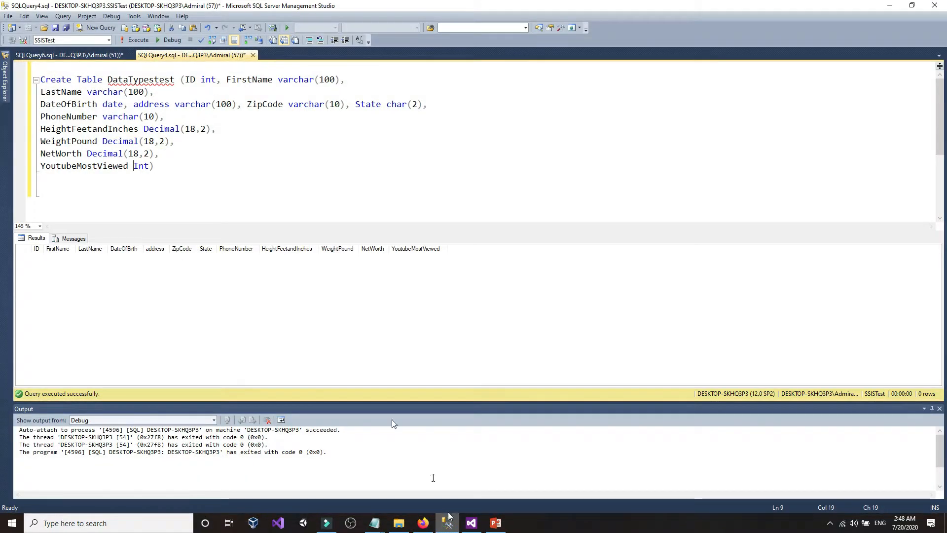
double_click(138, 91)
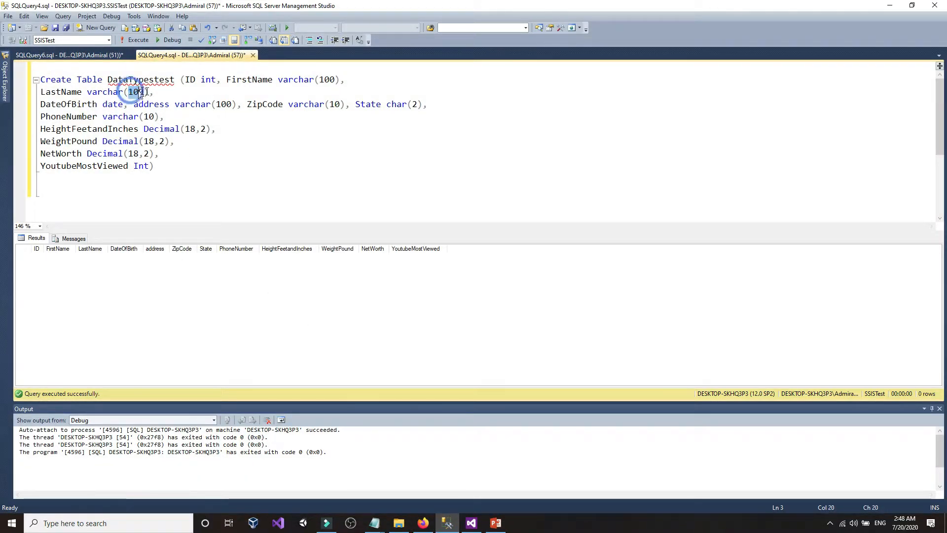
click(153, 92)
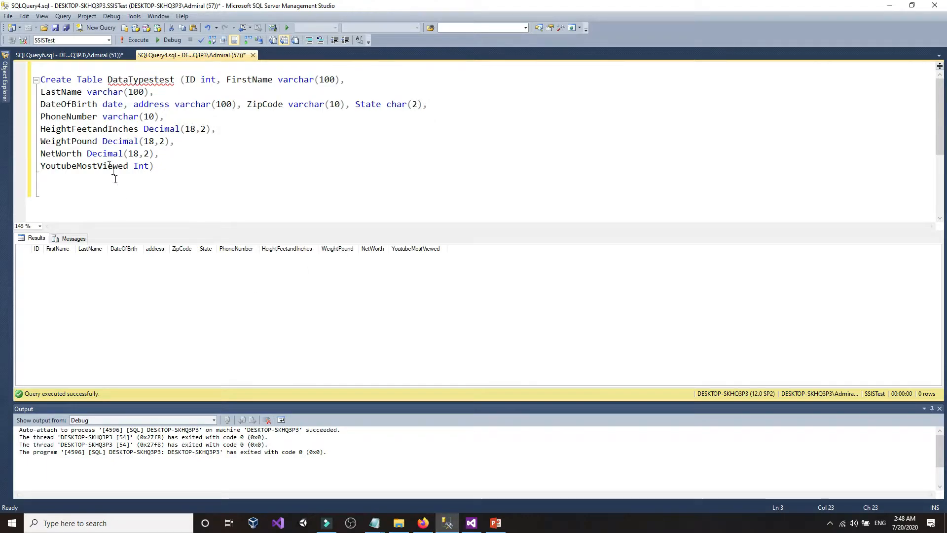
click(146, 117)
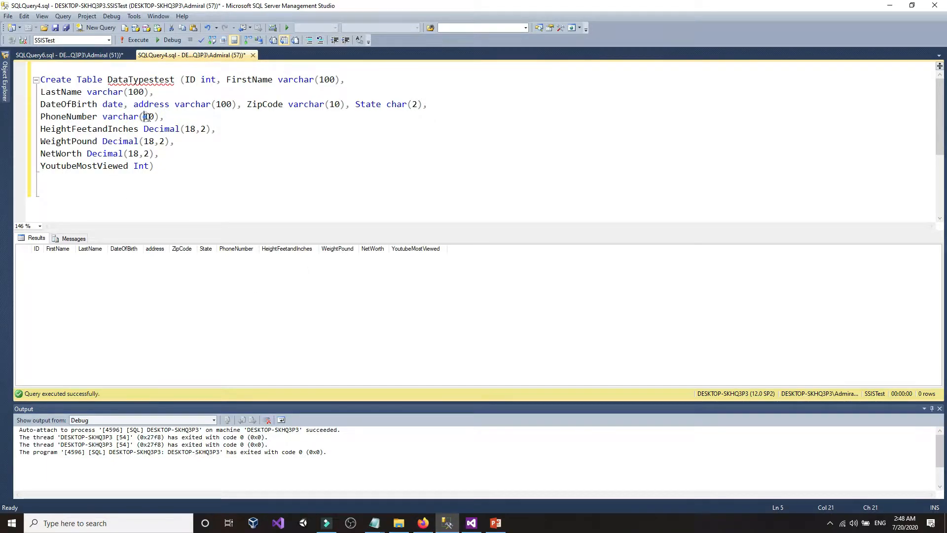
drag(146, 117, 150, 117)
click(150, 117)
click(439, 527)
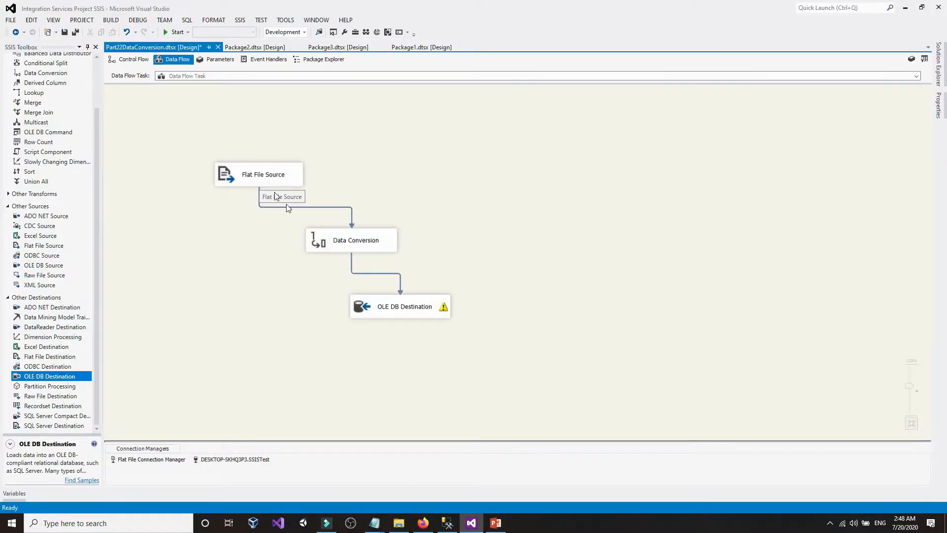
- Check PhoneNumber's OutputColumnWidth of 50 in the Flat File Connection Manager's Advanced page, then cancel
click(162, 459)
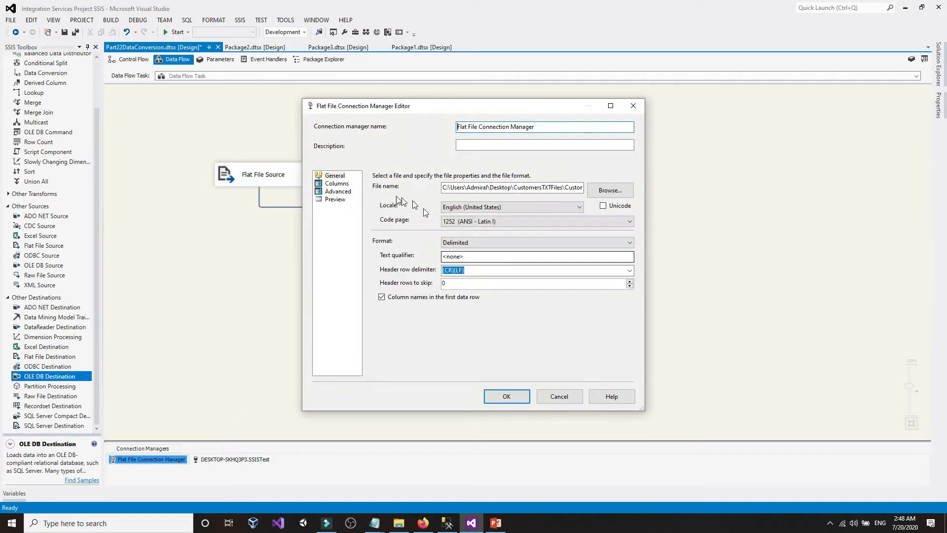
click(338, 192)
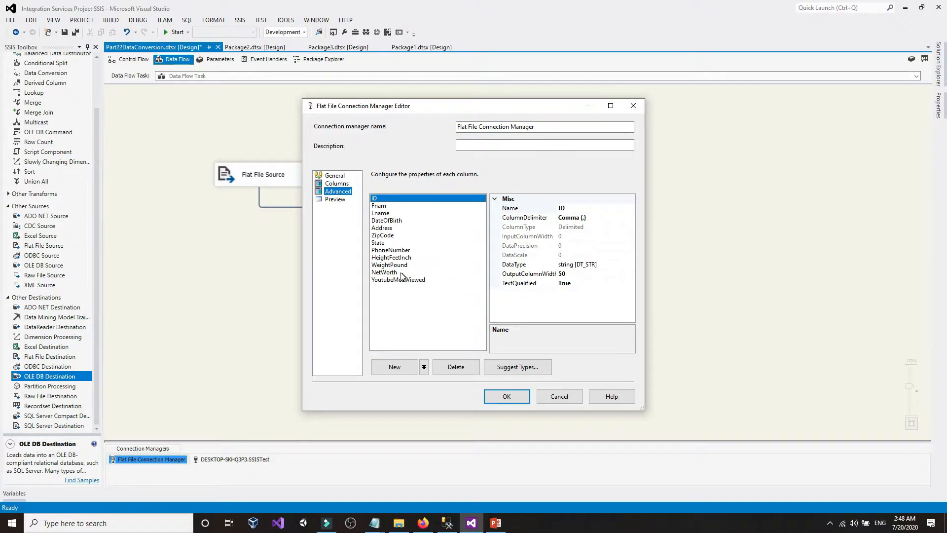
click(385, 251)
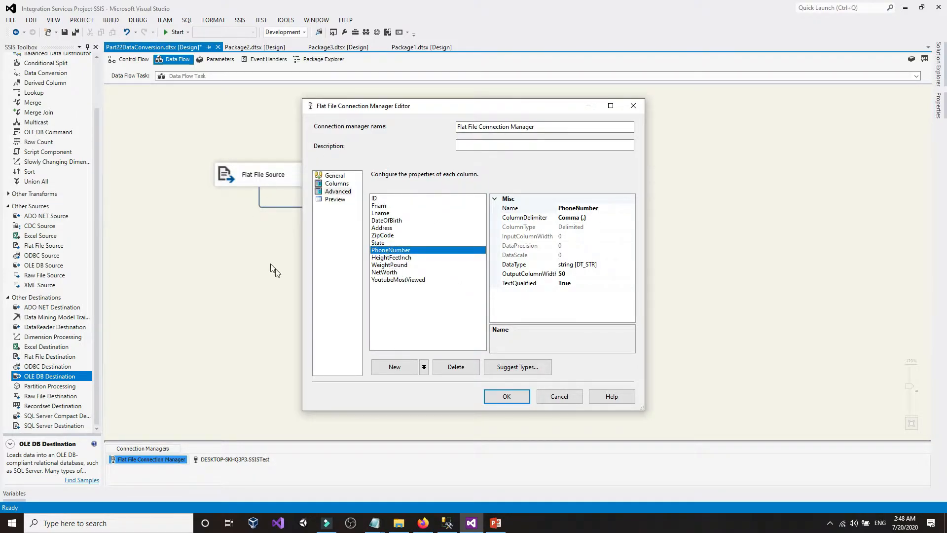
click(583, 274)
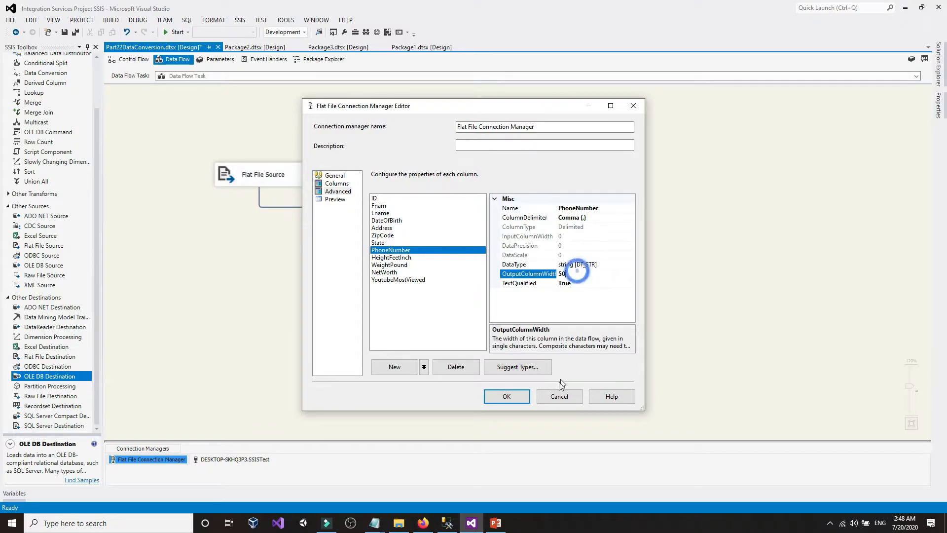
click(559, 396)
click(524, 274)
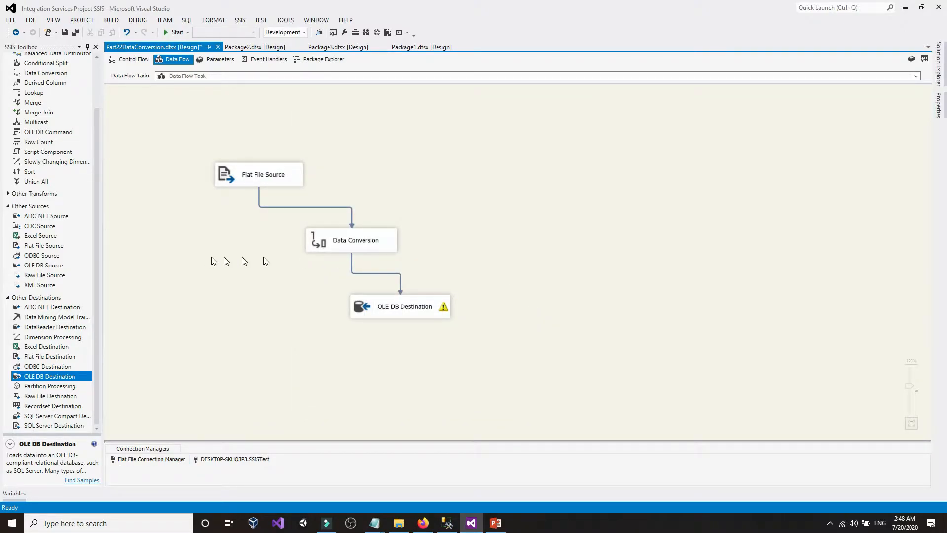
- Bring CustomersUSA.txt in Notepad to the front
mouse_move(445, 311)
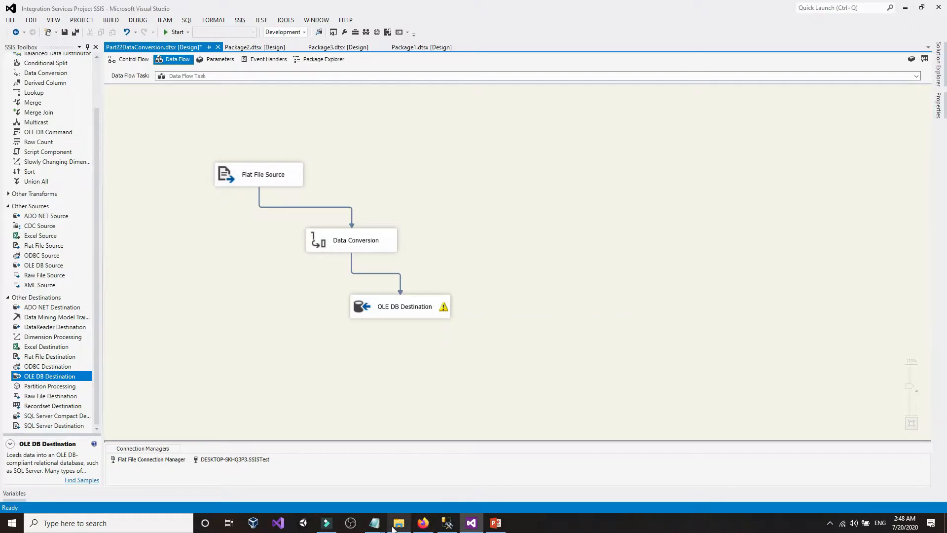
mouse_move(378, 529)
click(376, 490)
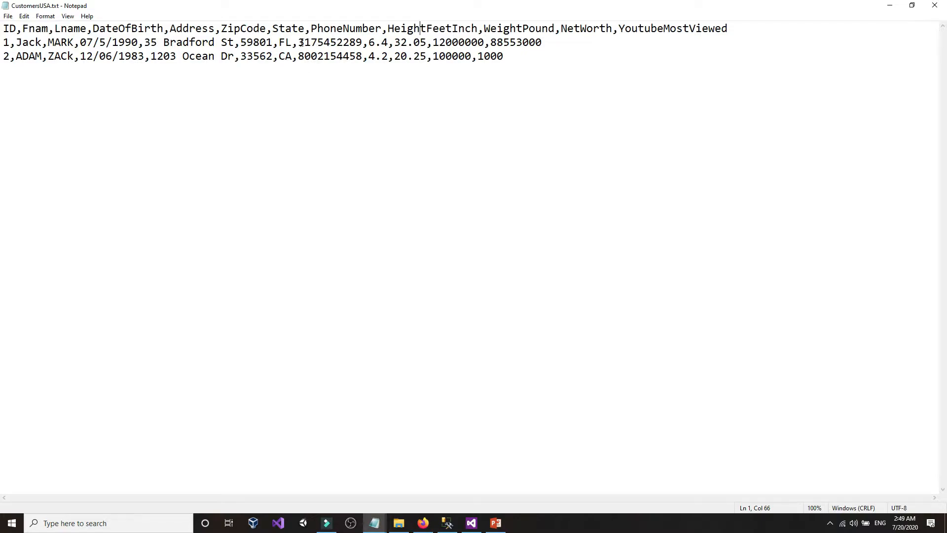
mouse_move(301, 43)
mouse_down()
mouse_move(339, 43)
mouse_move(301, 43)
mouse_up()
click(365, 43)
click(300, 43)
double_click(309, 43)
click(332, 42)
drag(309, 43, 359, 44)
click(361, 43)
click(447, 523)
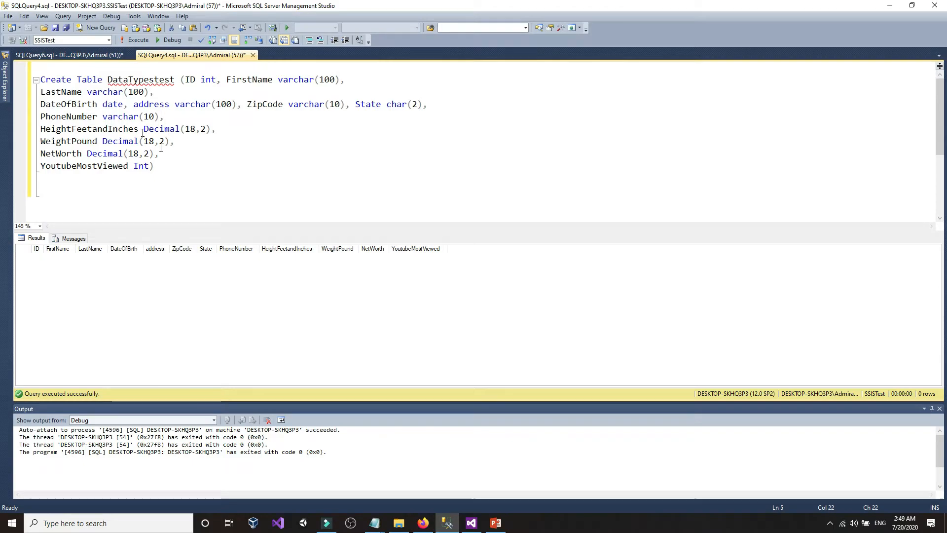
click(111, 118)
click(166, 118)
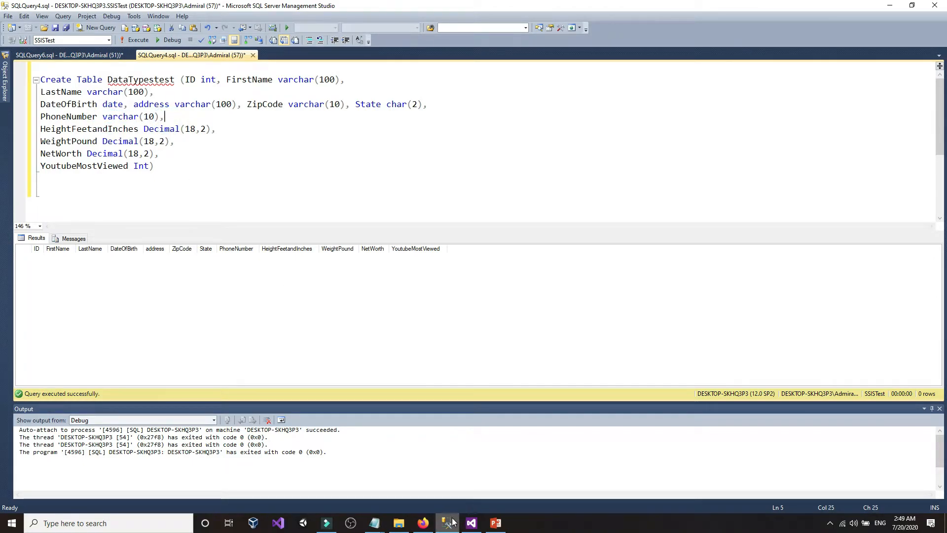
mouse_move(450, 523)
click(374, 523)
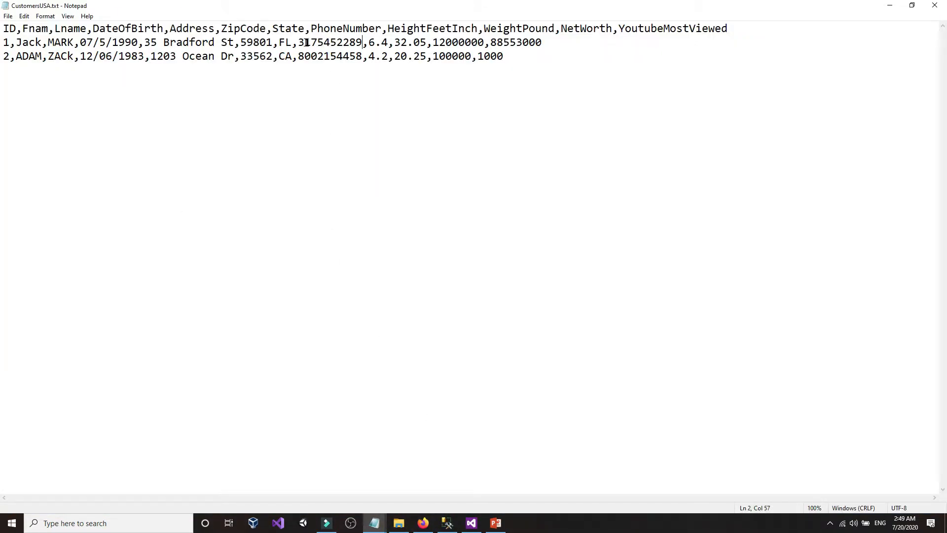
click(447, 523)
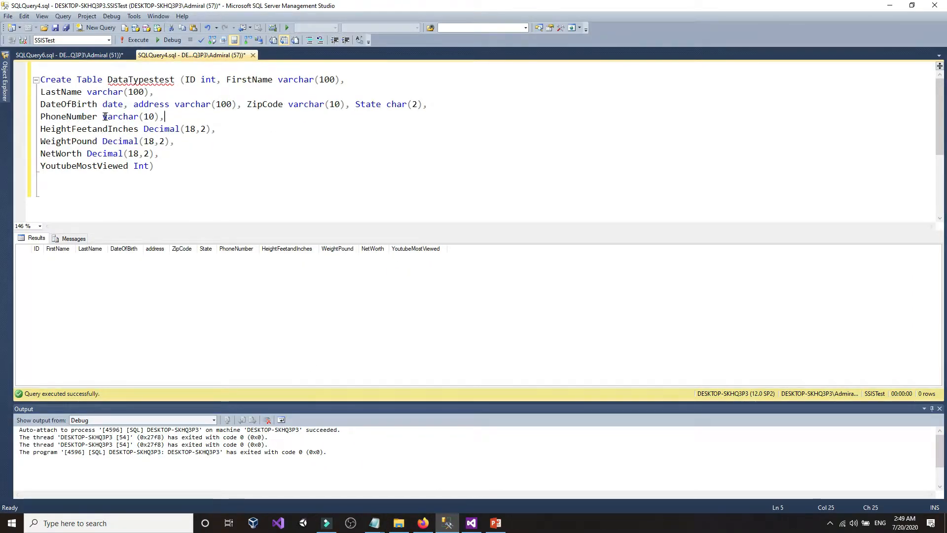
drag(102, 117, 124, 117)
click(123, 117)
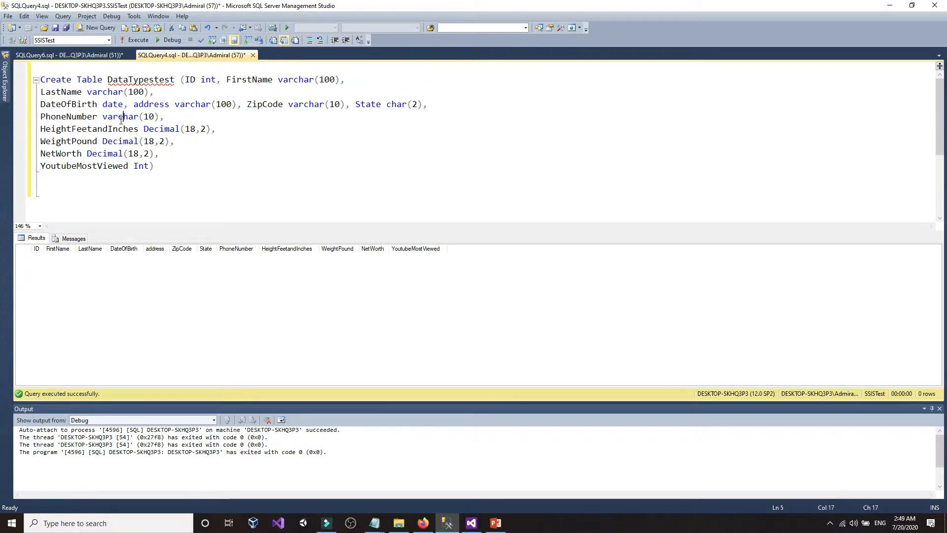
click(445, 526)
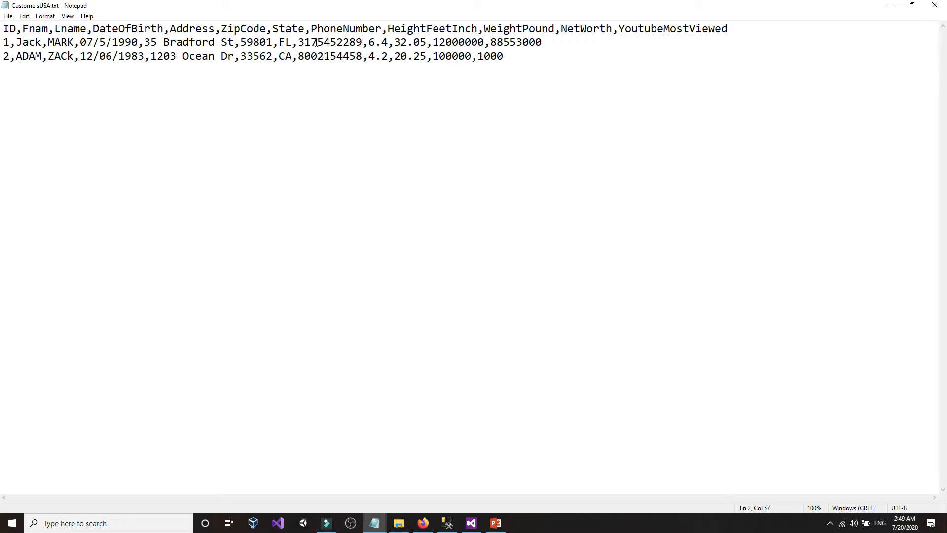
click(316, 43)
- Insert hyphens into the first data row's phone number in CustomersUSA.txt
text(-)
click(344, 42)
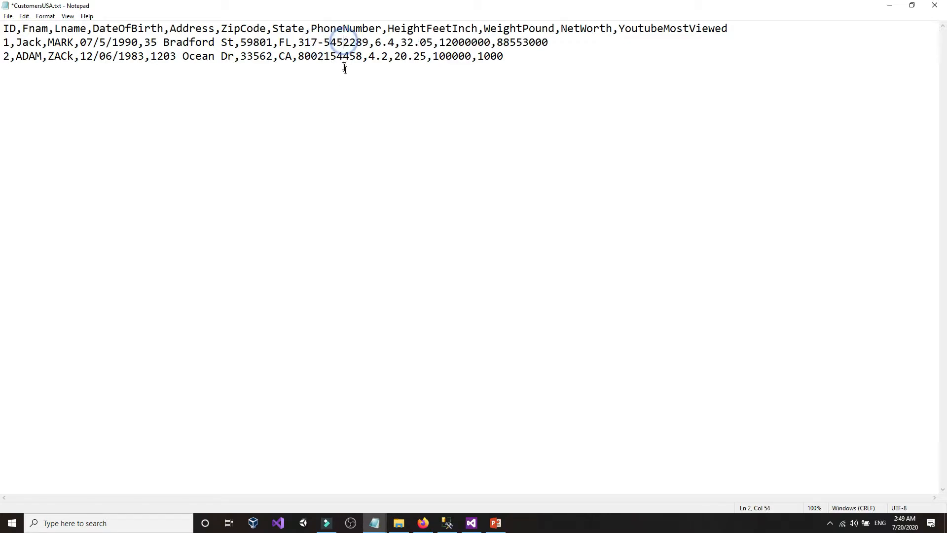
text(-)
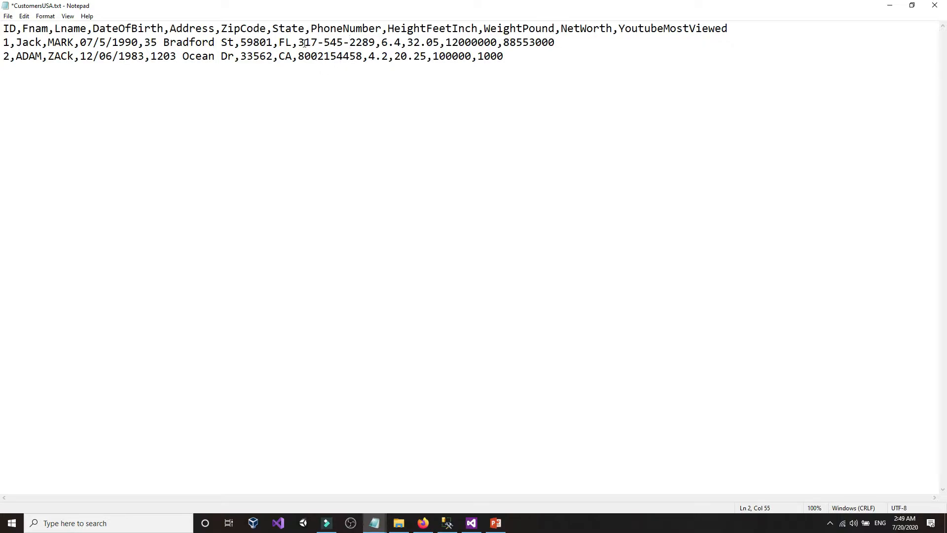
drag(303, 42, 311, 43)
click(344, 43)
click(350, 42)
drag(375, 43, 325, 43)
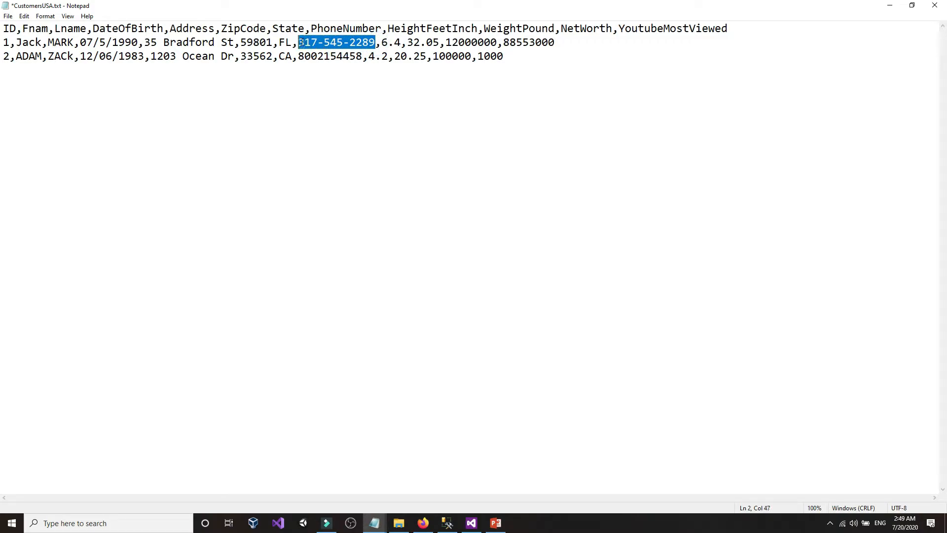
click(301, 42)
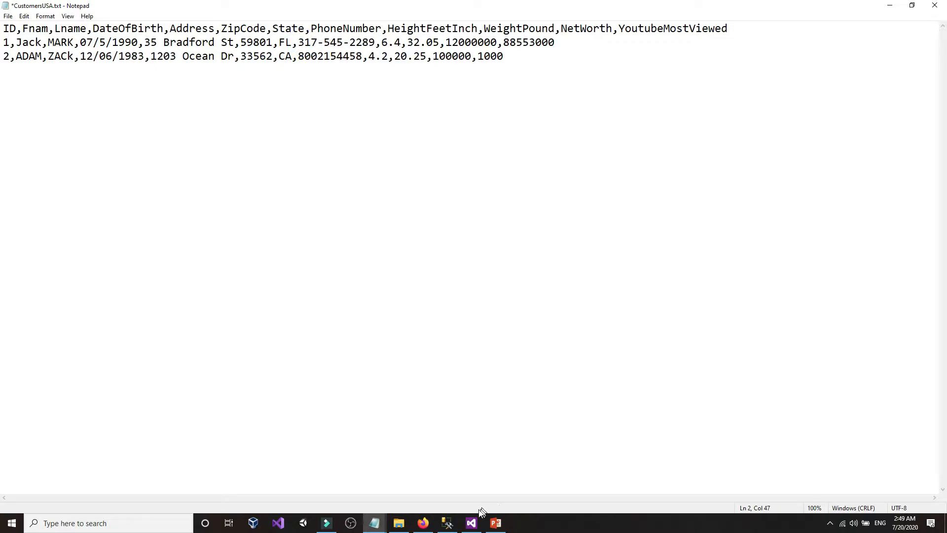
- Confirm PhoneNumber is varchar(10) in the SSMS table script, then return to the SSIS data flow
click(447, 523)
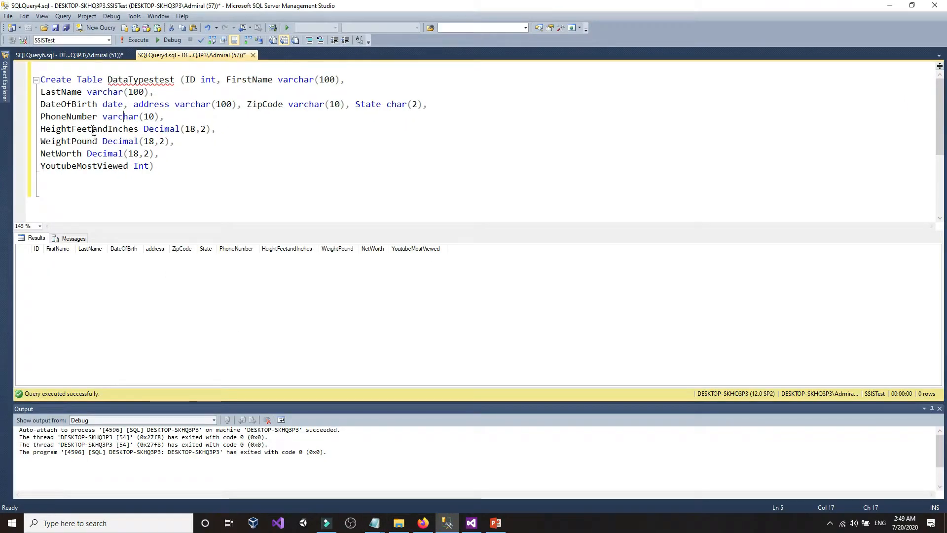
double_click(145, 117)
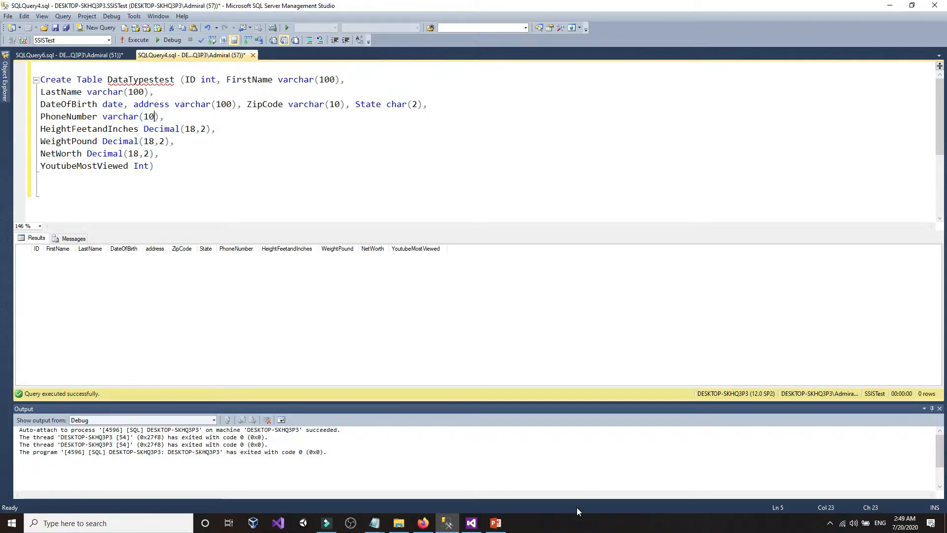
click(473, 525)
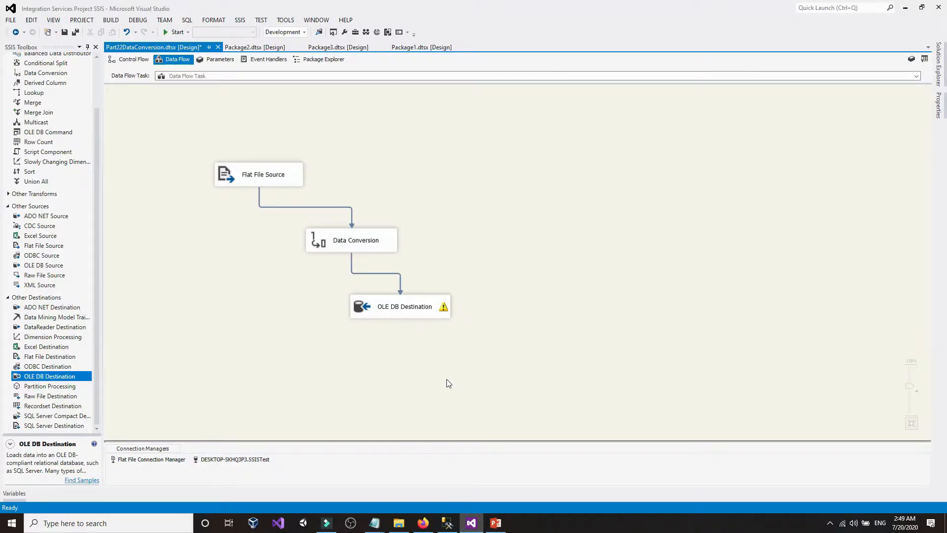
- Open the Flat File Source editor on its Error Output page
click(450, 523)
click(470, 524)
double_click(243, 172)
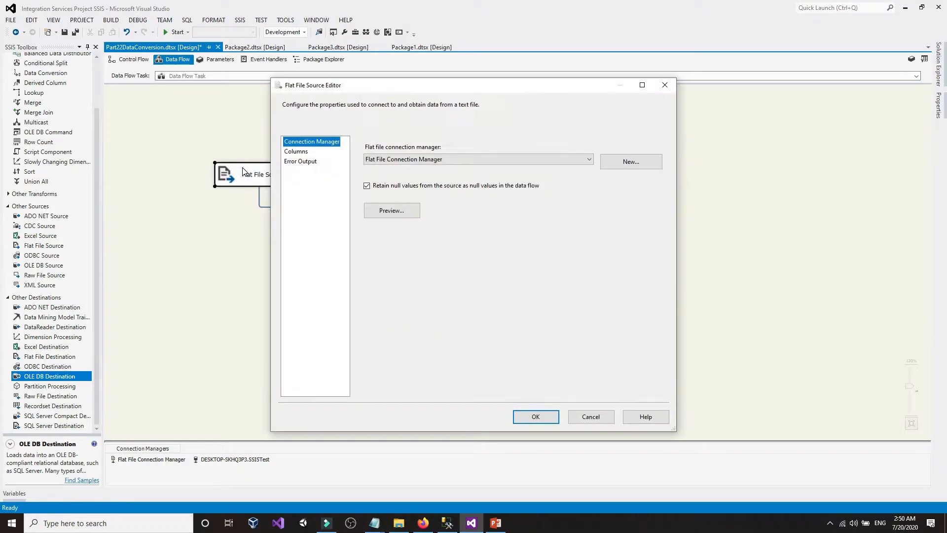
click(302, 163)
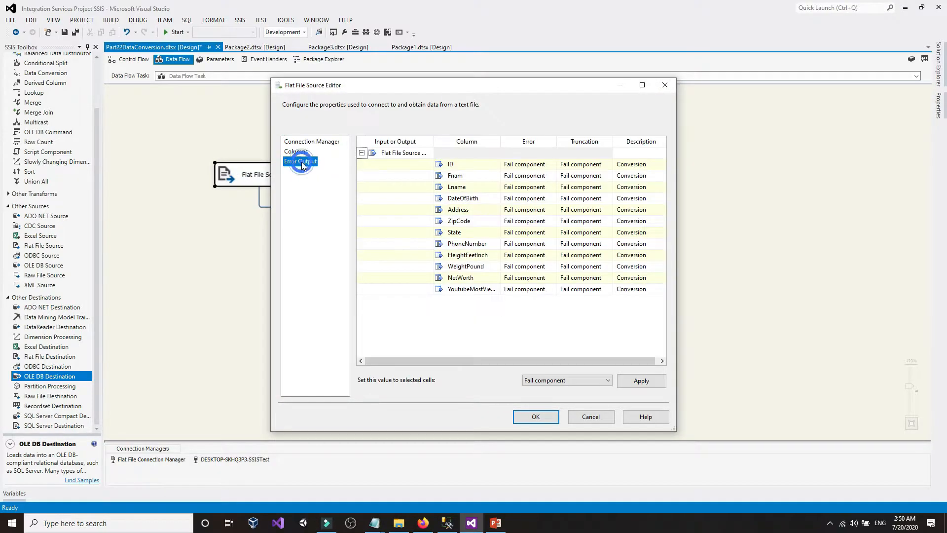
drag(496, 362, 543, 361)
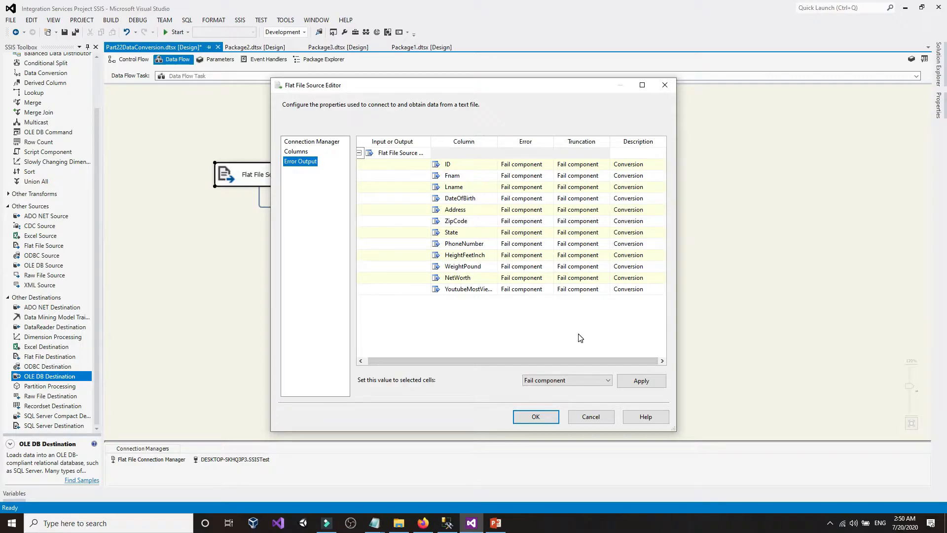
click(564, 372)
click(546, 360)
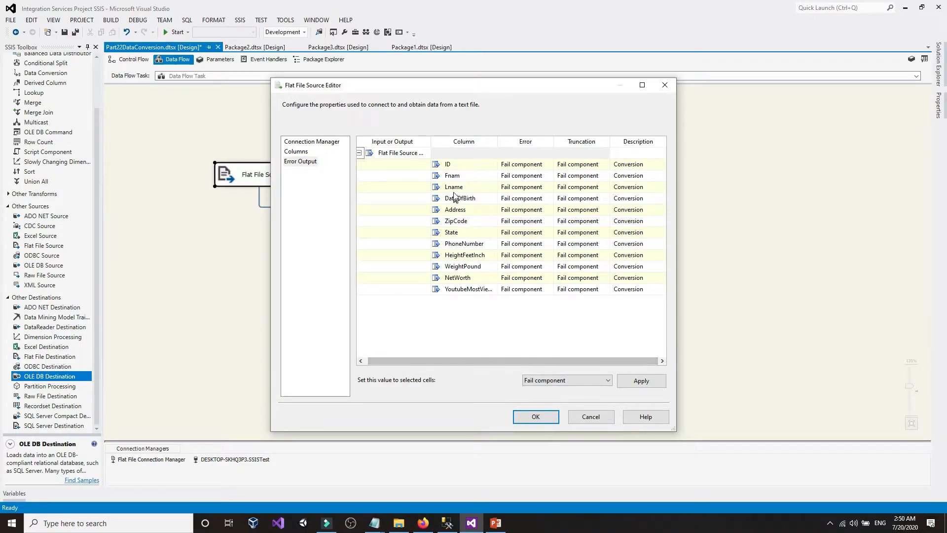
click(465, 167)
click(464, 289)
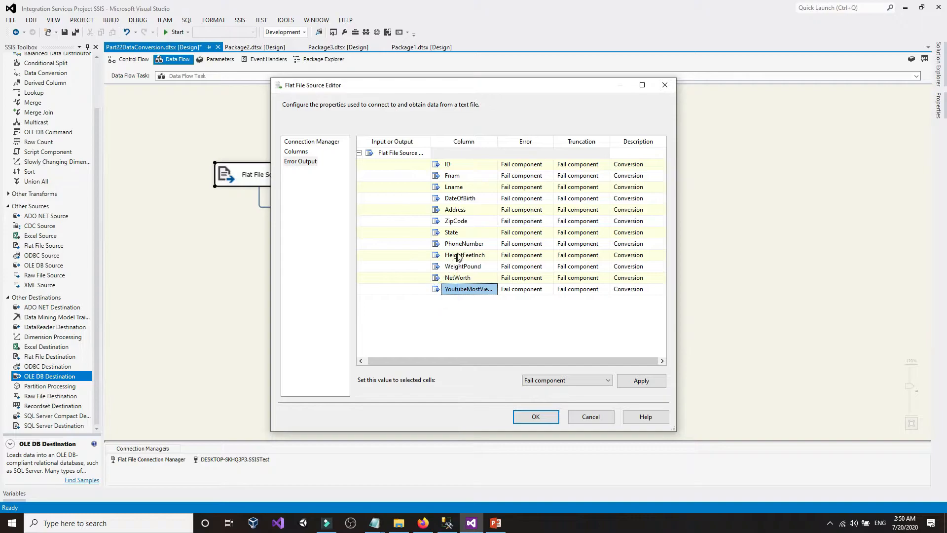
- Set PhoneNumber's Error and Truncation handling to Ignore failure and apply with OK
click(470, 244)
click(523, 244)
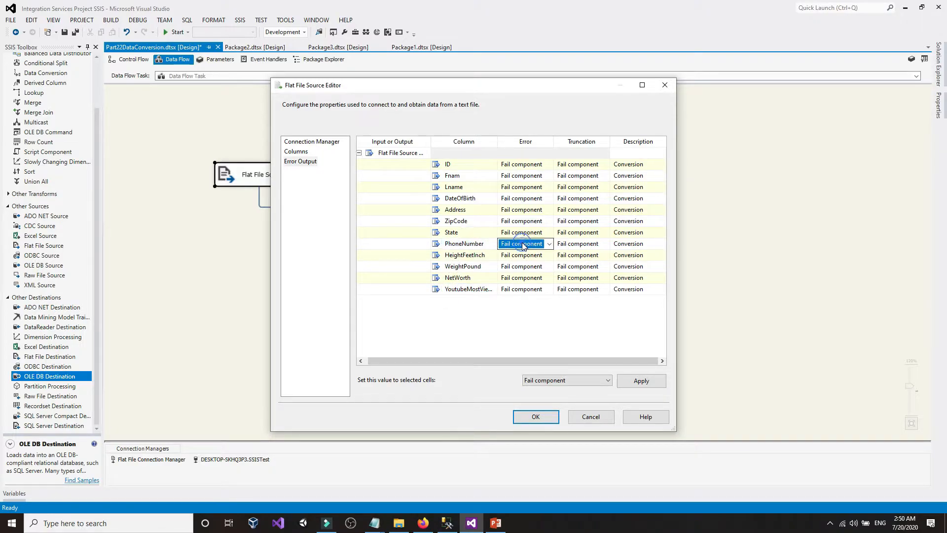
click(547, 245)
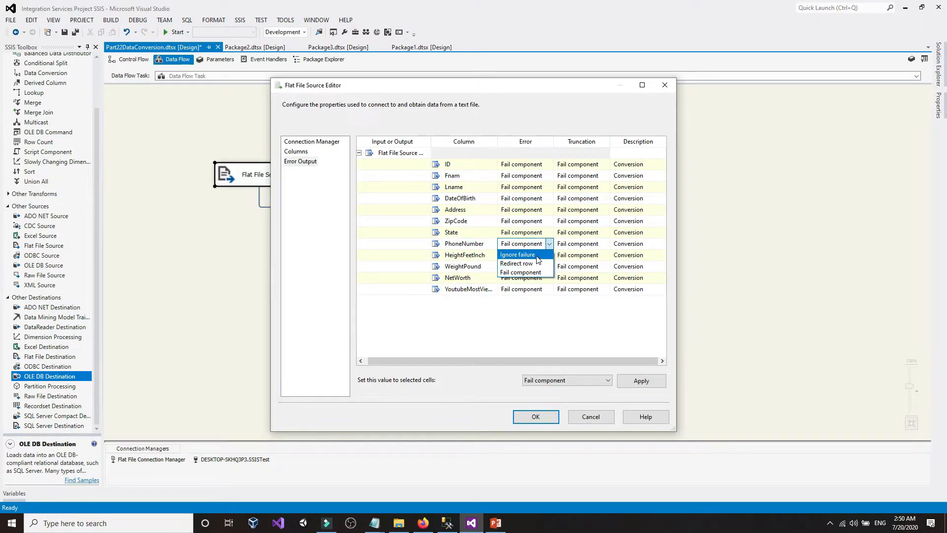
click(538, 260)
click(572, 244)
click(572, 245)
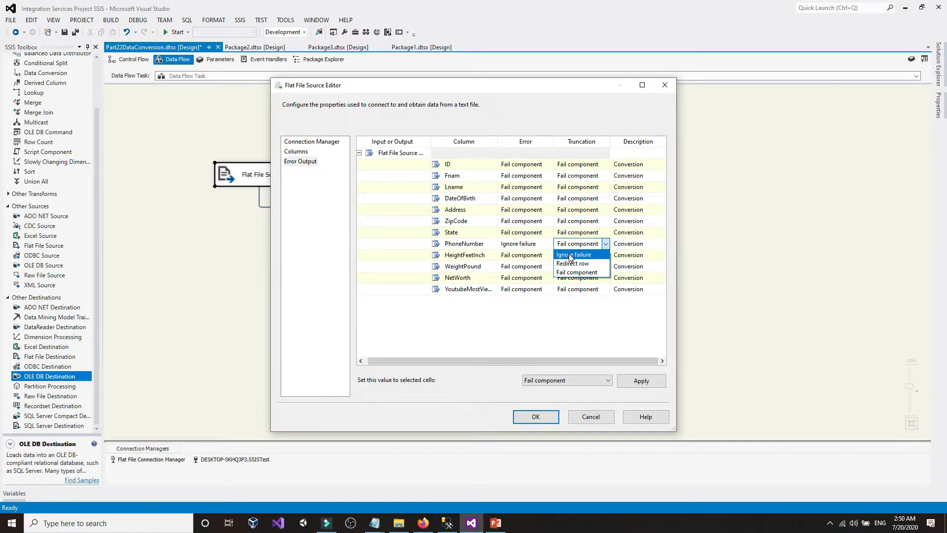
click(569, 256)
click(553, 417)
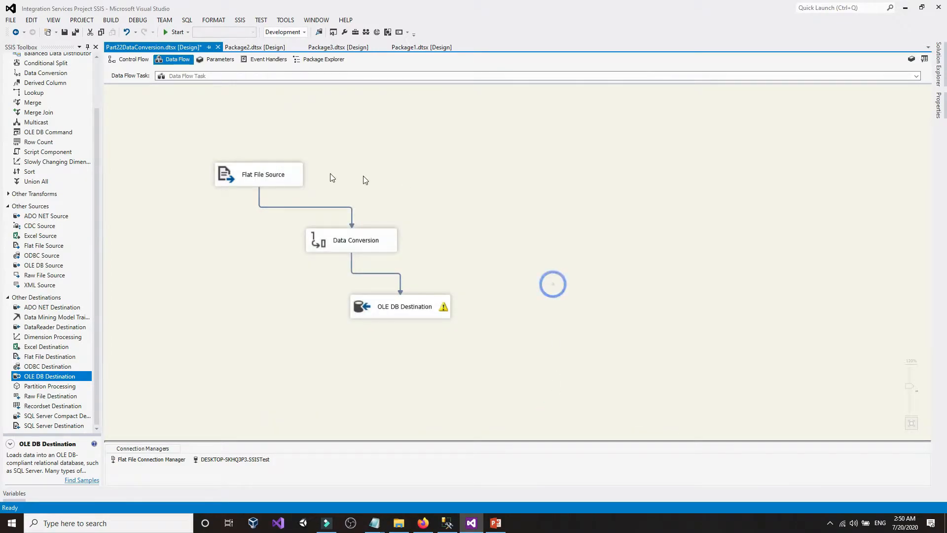
click(446, 526)
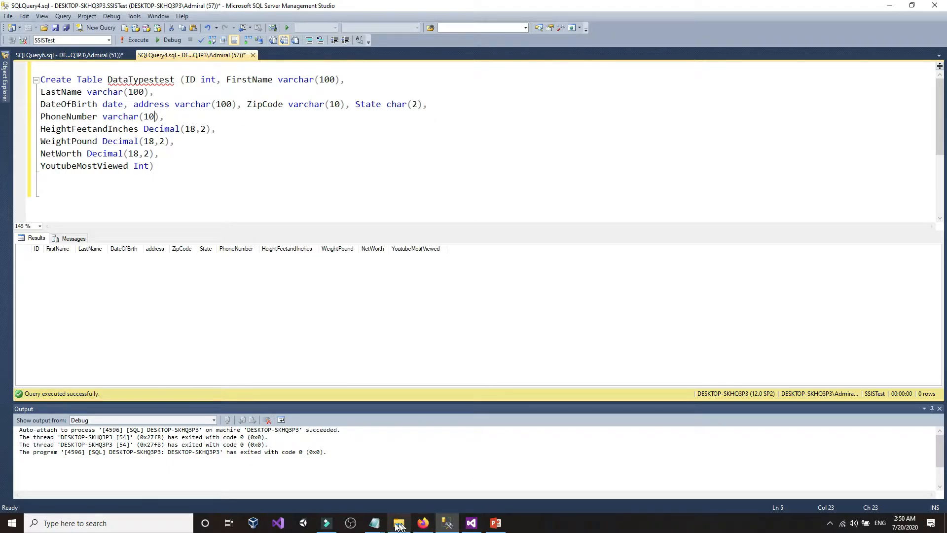
- Bring CustomersUSA.txt forward and locate the dashes in the first record's phone number
mouse_move(374, 523)
click(408, 486)
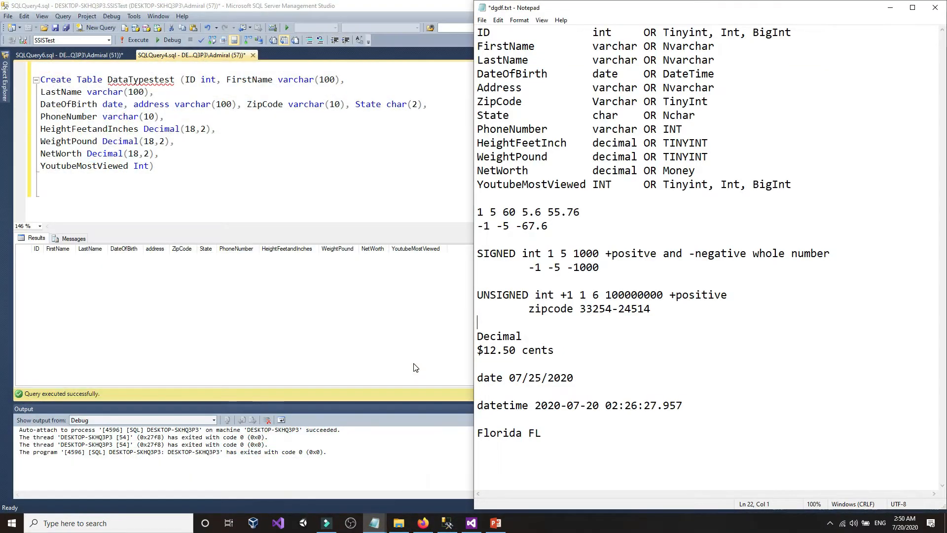
mouse_move(375, 523)
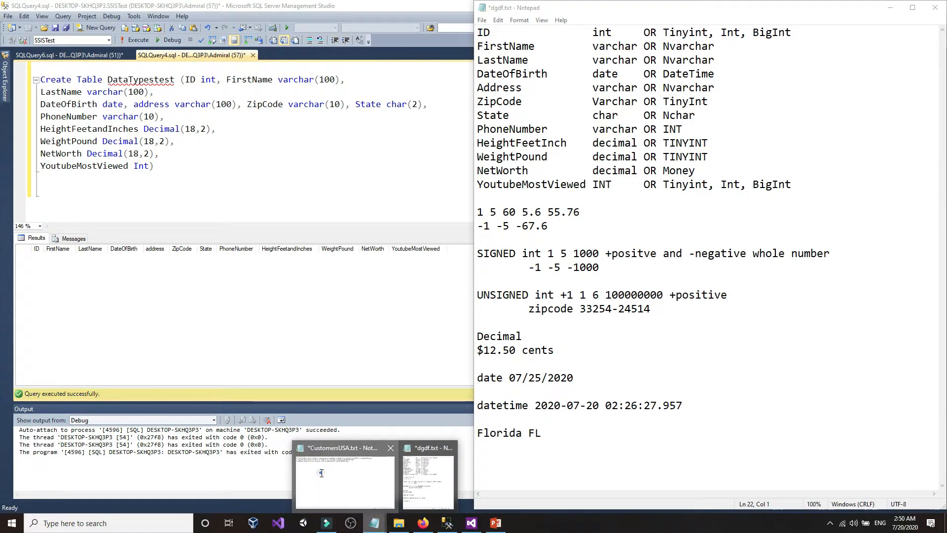
click(331, 469)
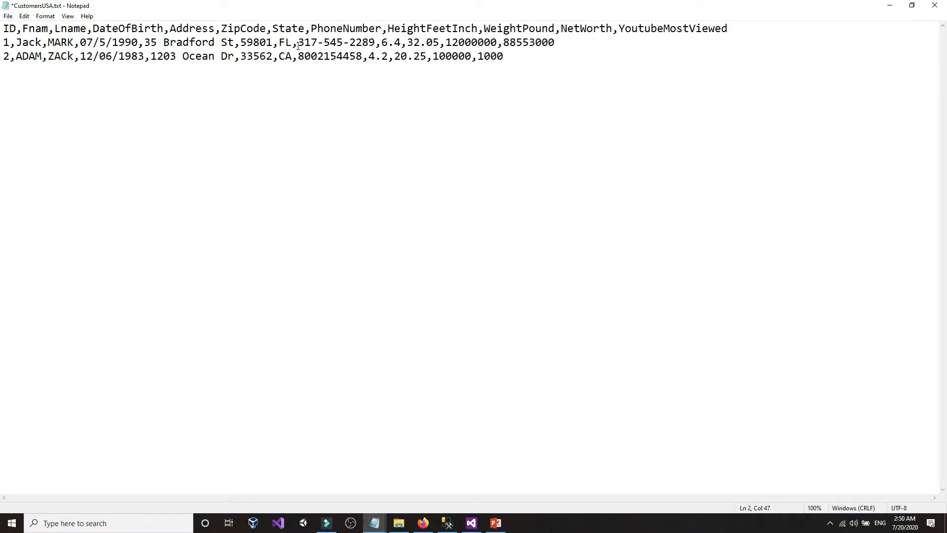
drag(298, 46, 371, 44)
click(363, 45)
mouse_move(362, 43)
mouse_down()
mouse_move(307, 43)
mouse_move(344, 44)
mouse_up()
click(301, 44)
click(347, 43)
- Recheck PhoneNumber's varchar(10) length in the DataTypestest table definition
click(454, 521)
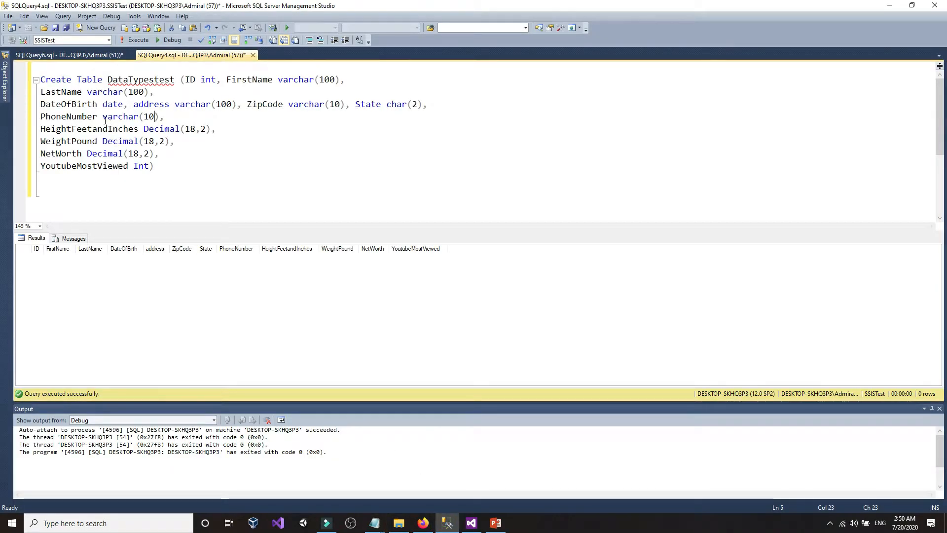
drag(103, 118, 155, 121)
click(186, 79)
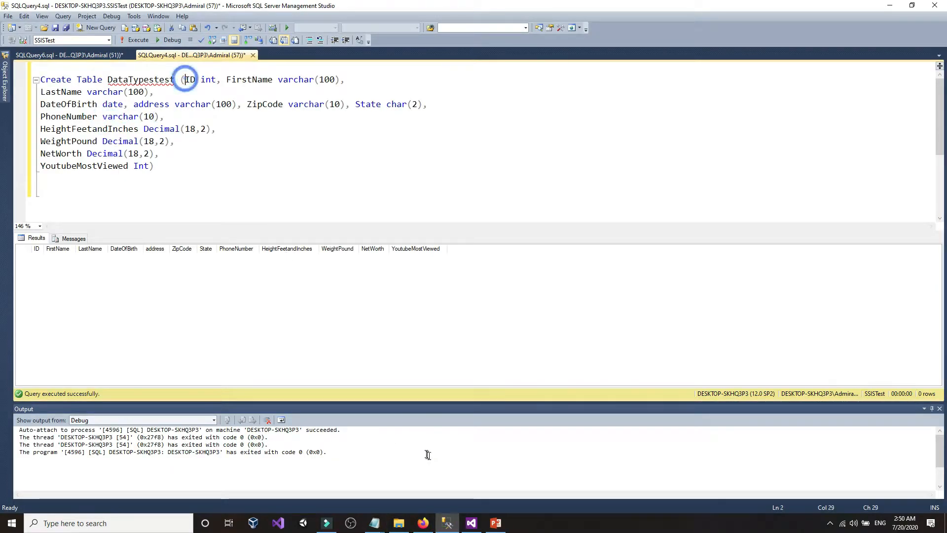
click(447, 522)
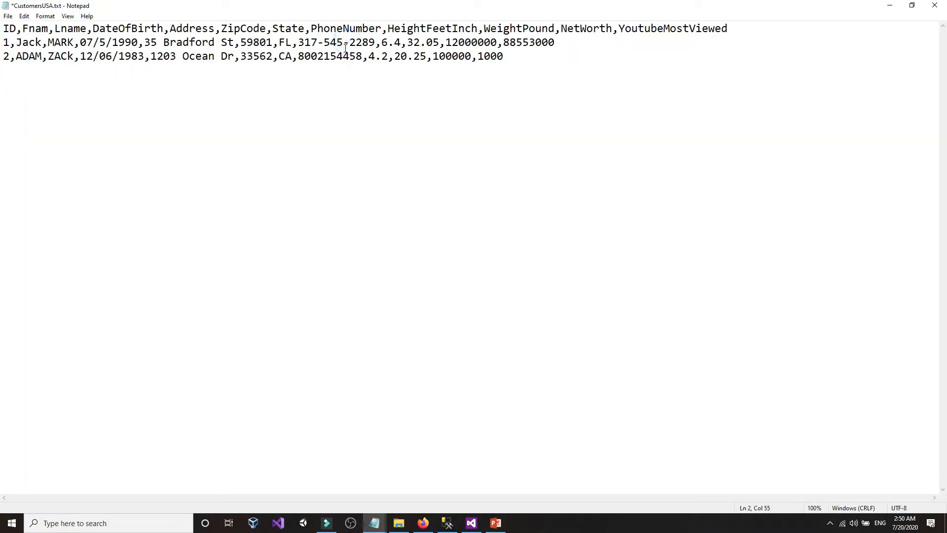
- Delete both dashes from the first customer's phone number
key(BackSpace)
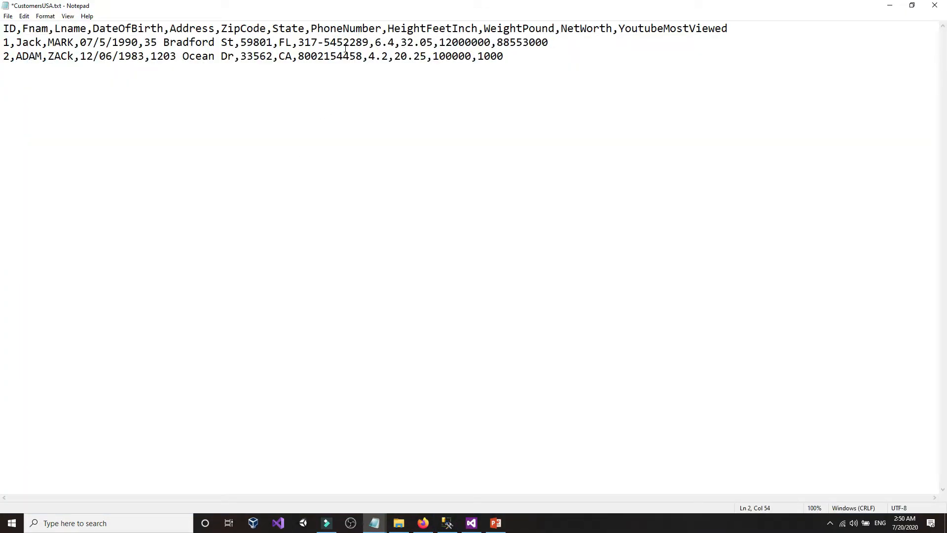
text(/)
key(BackSpace)
click(324, 44)
key(BackSpace)
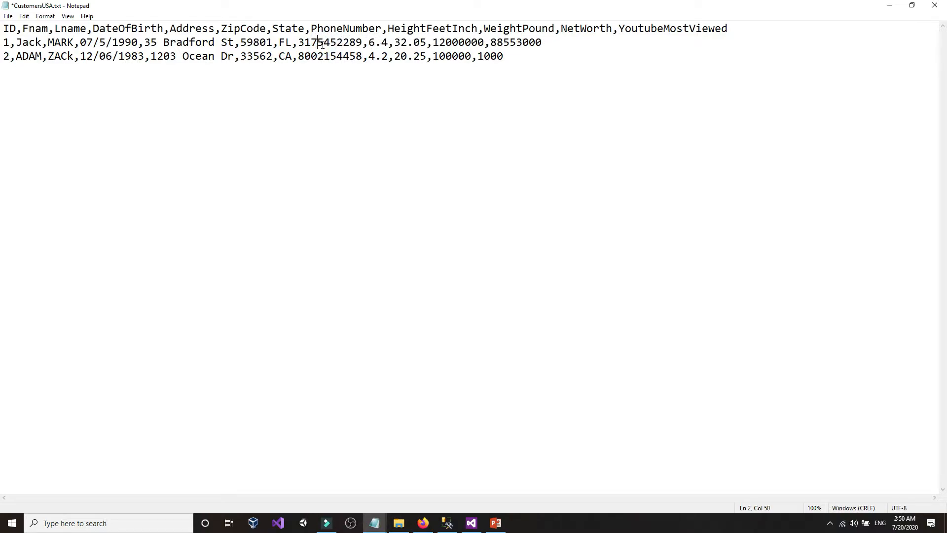
click(280, 238)
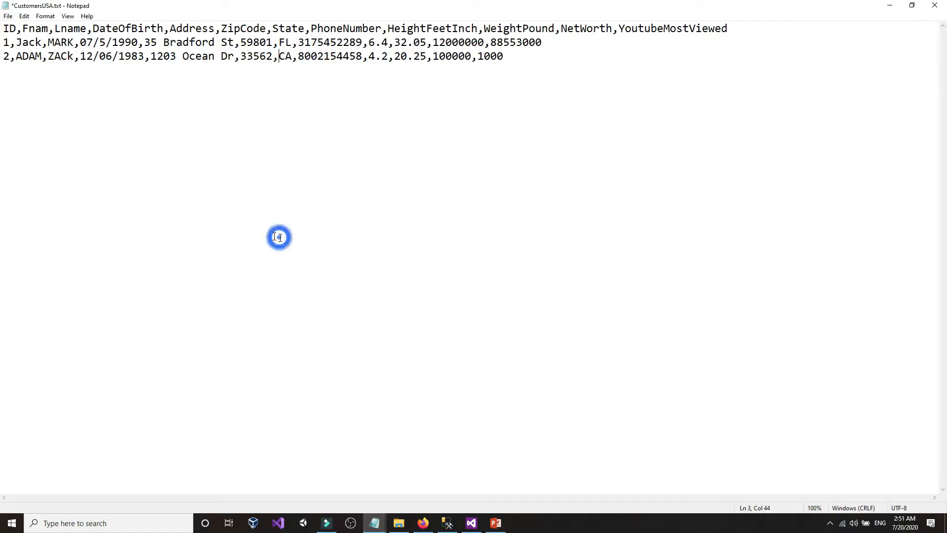
- Save CustomersUSA.txt and return to SQL Server Management Studio
click(8, 16)
click(23, 60)
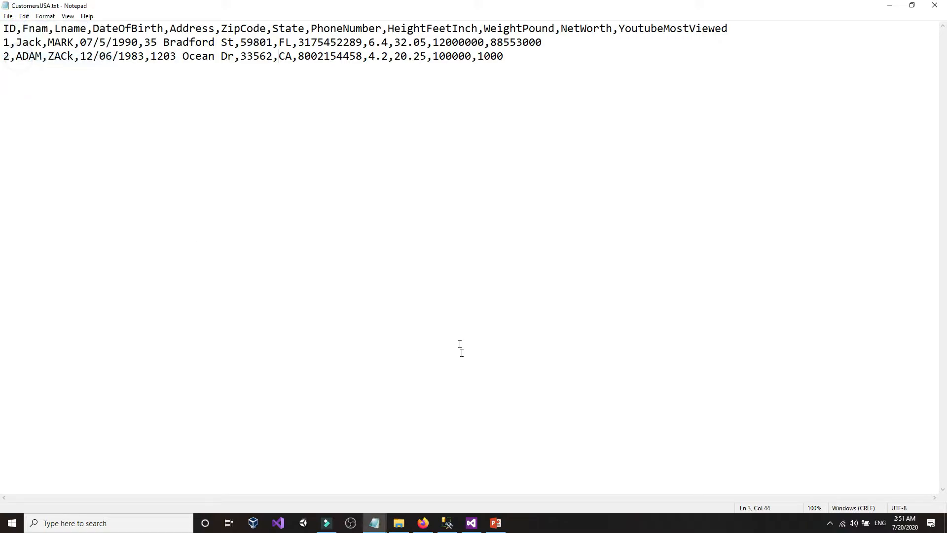
click(447, 524)
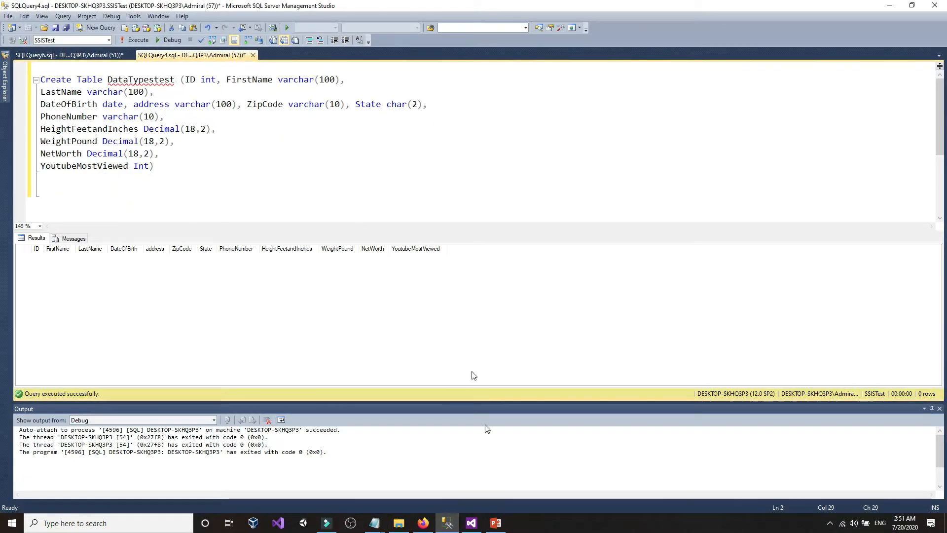
- Open the Data Conversion editor from the SSIS data flow and maximize it
click(472, 523)
click(254, 251)
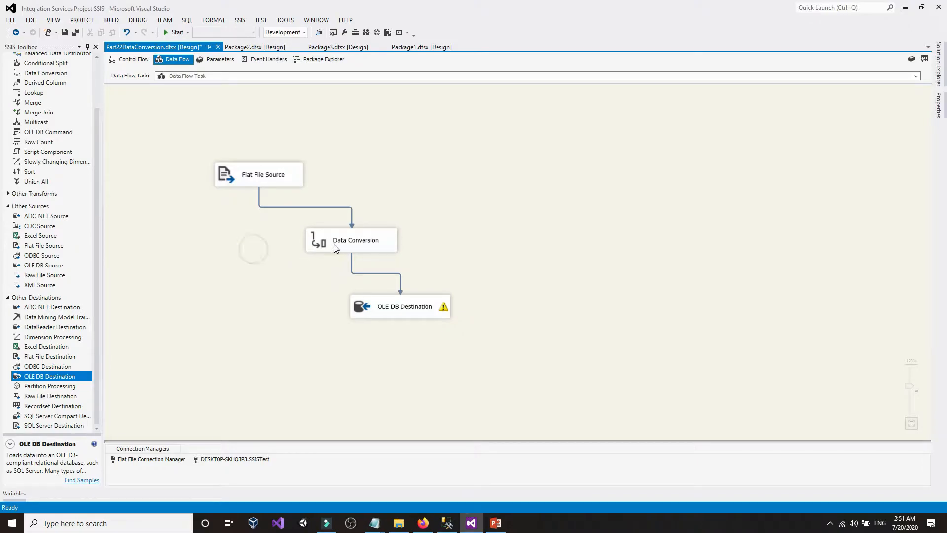
double_click(334, 245)
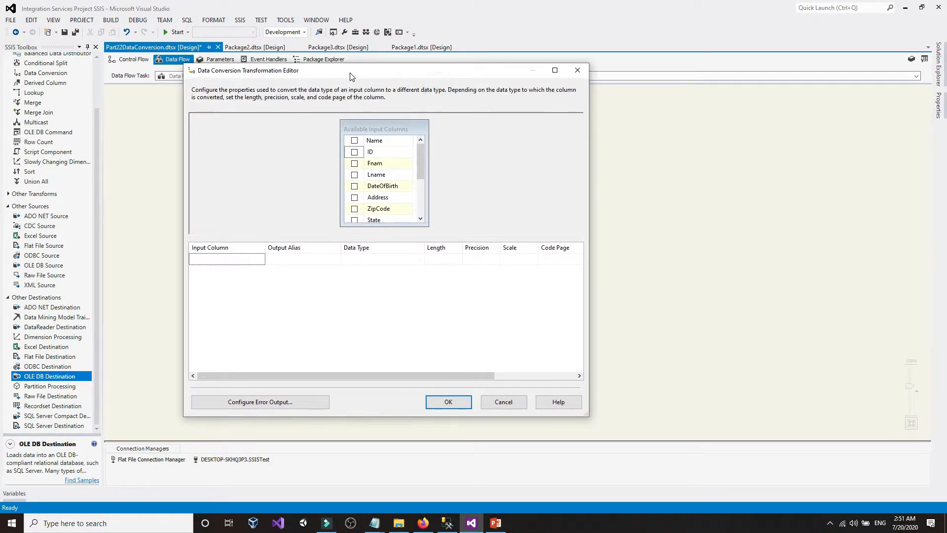
double_click(351, 74)
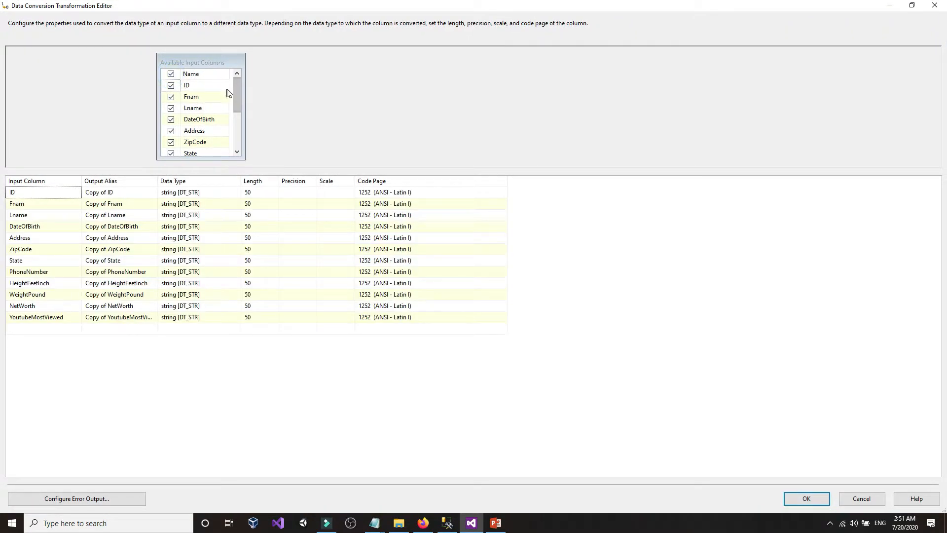
drag(237, 92, 231, 48)
- Dock the Data Conversion editor on the left half and the table script on the right
click(455, 520)
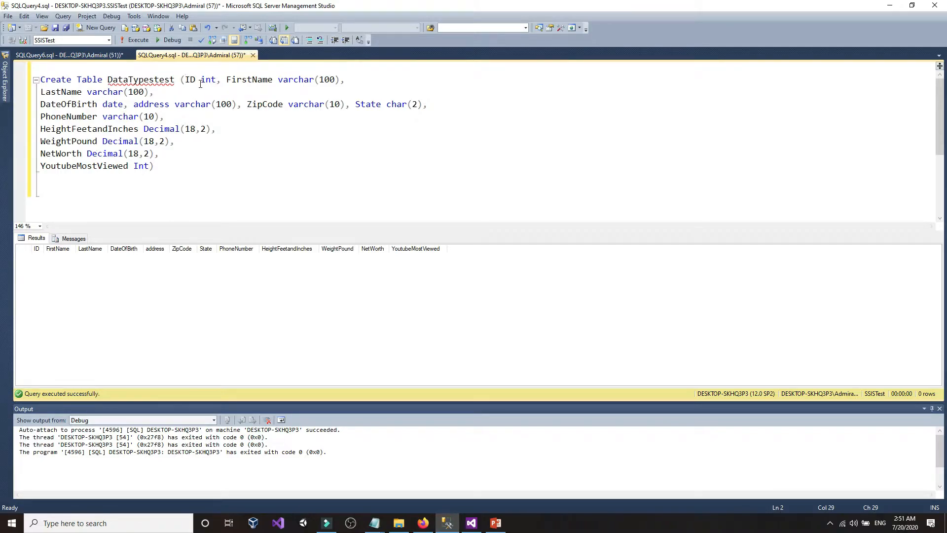
click(201, 81)
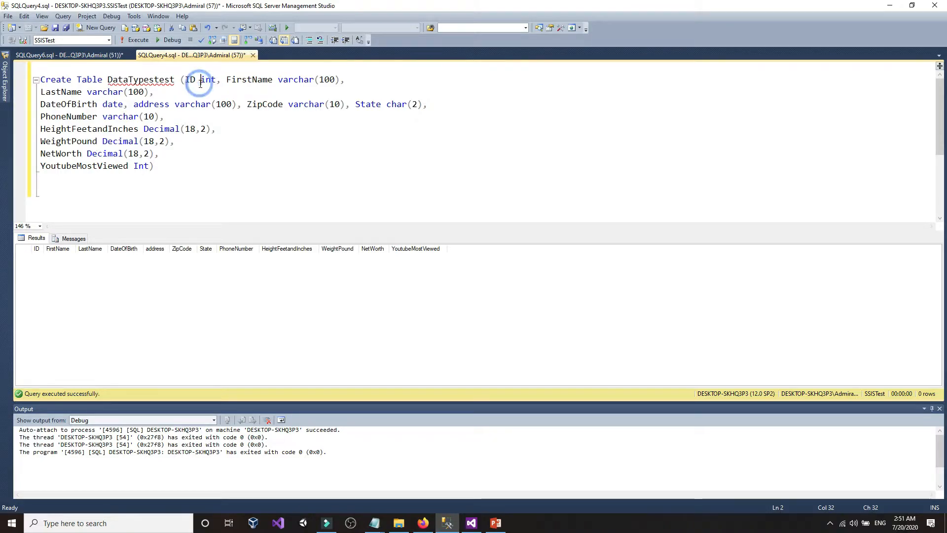
click(912, 5)
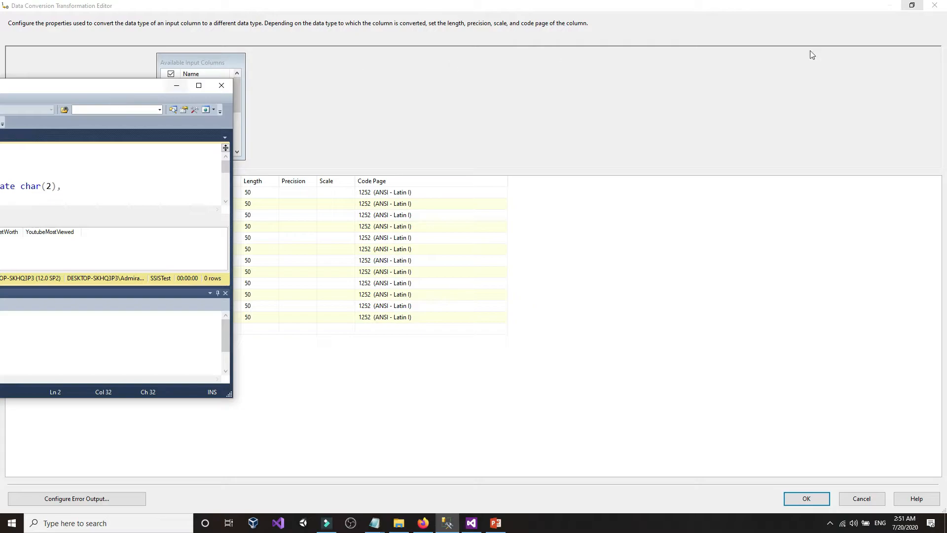
click(913, 5)
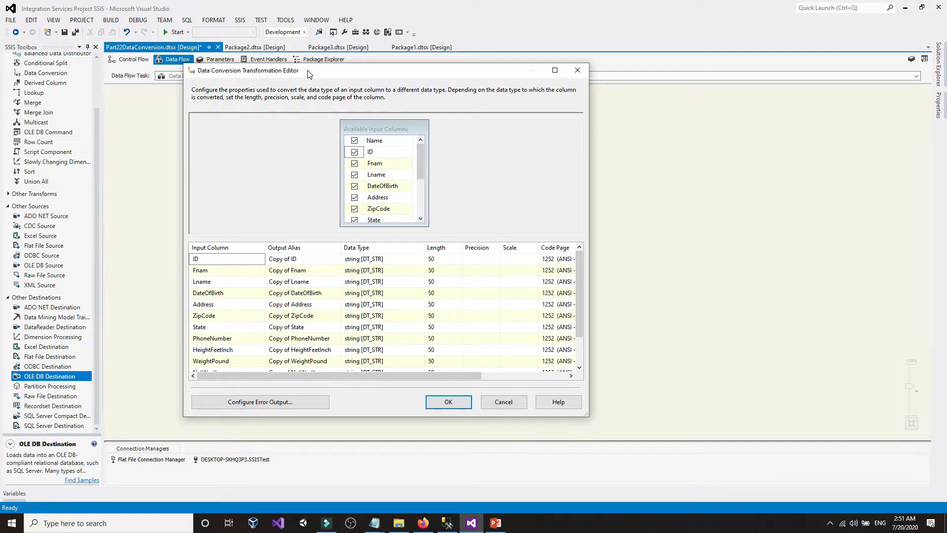
drag(308, 70, 0, 27)
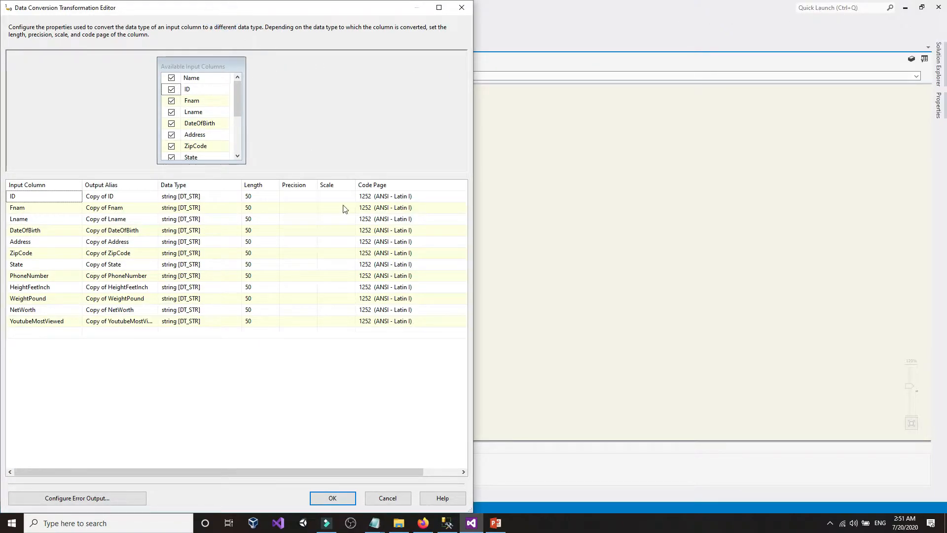
click(447, 523)
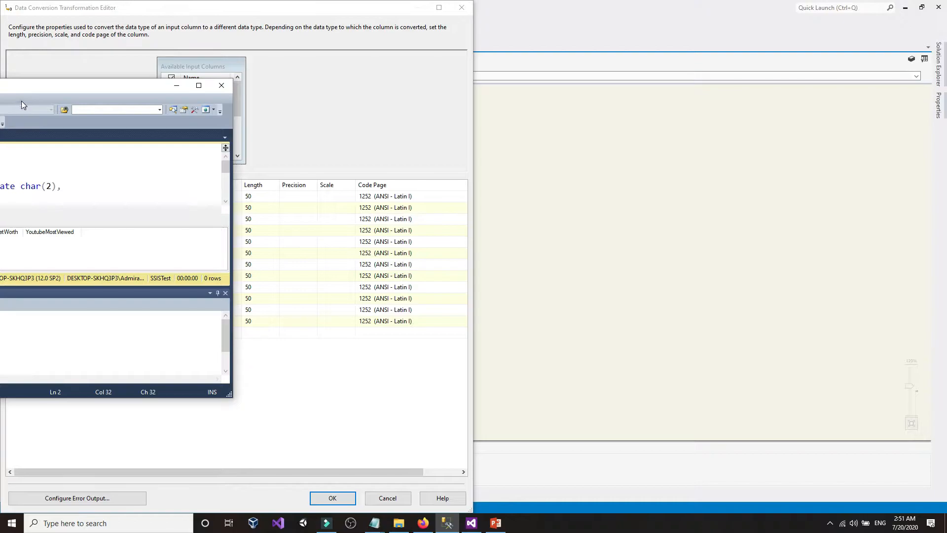
drag(24, 93, 765, 1)
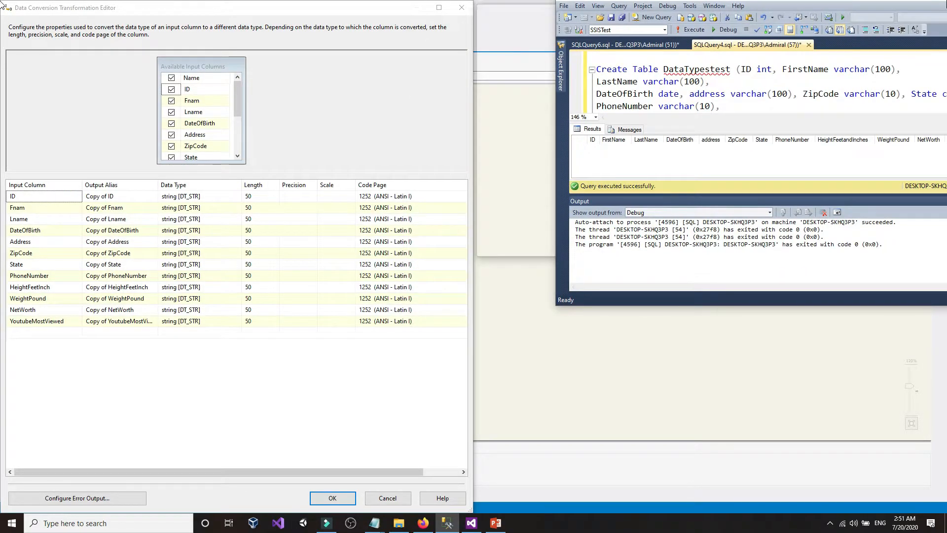
drag(946, 1, 946, 20)
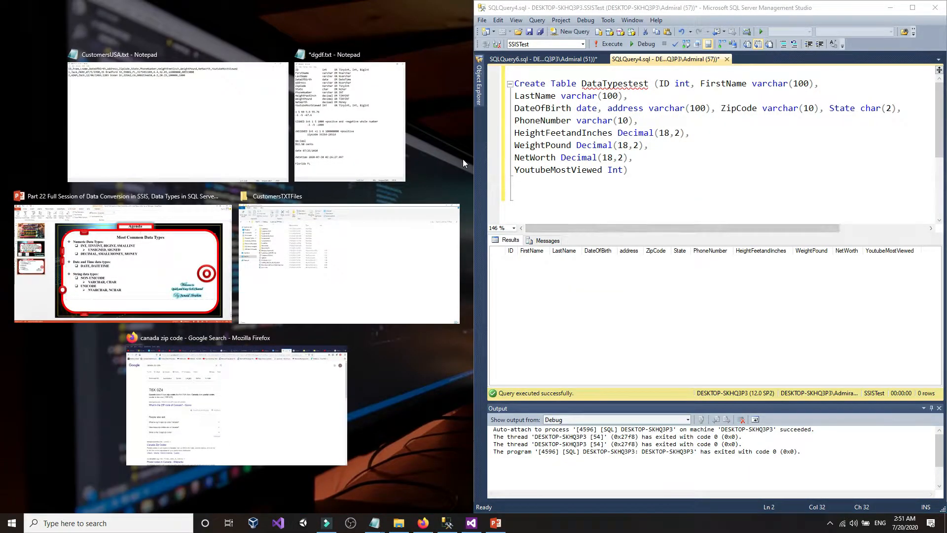
click(666, 157)
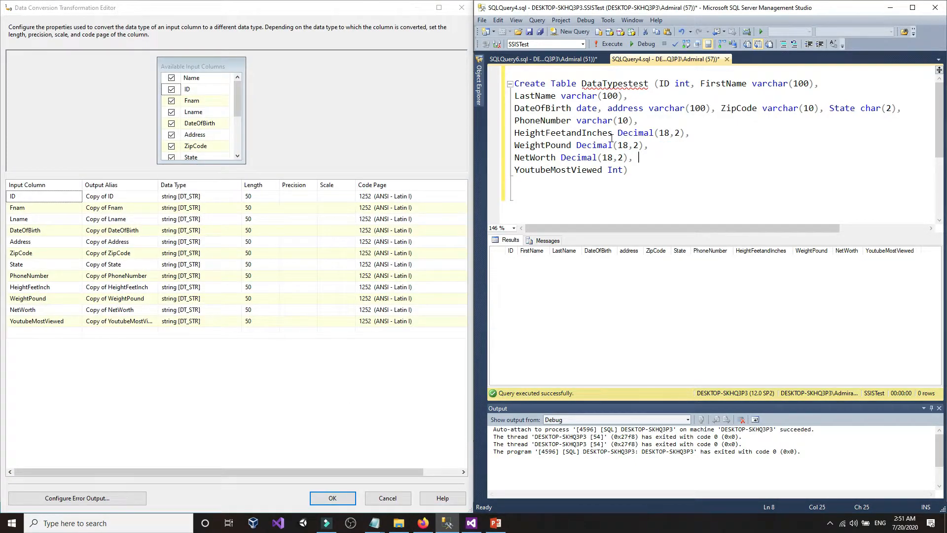
- Close the Data Conversion editor, leaving WeightPound's length unchanged
click(262, 298)
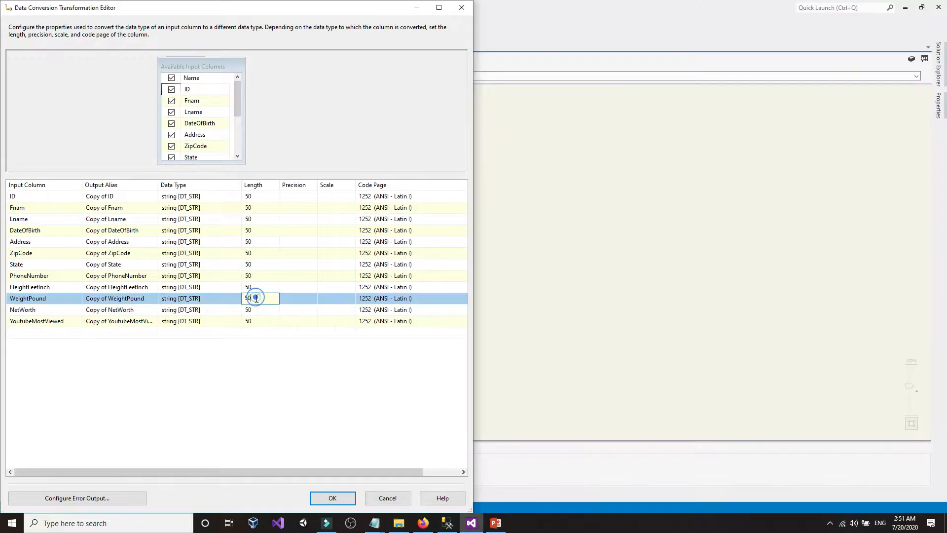
click(267, 362)
click(622, 238)
click(458, 4)
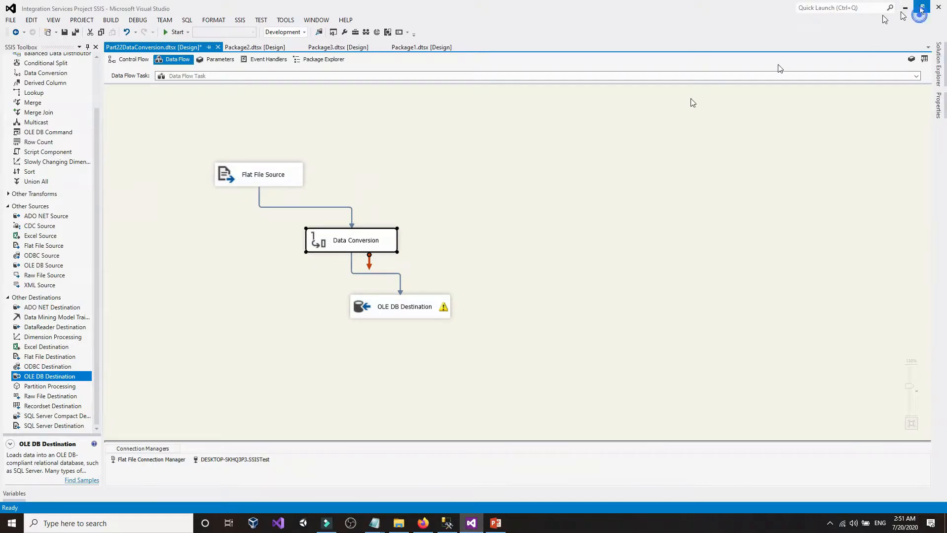
- Dock Visual Studio to the left half and reopen the Data Conversion editor full screen
click(922, 7)
drag(381, 196, 1, 39)
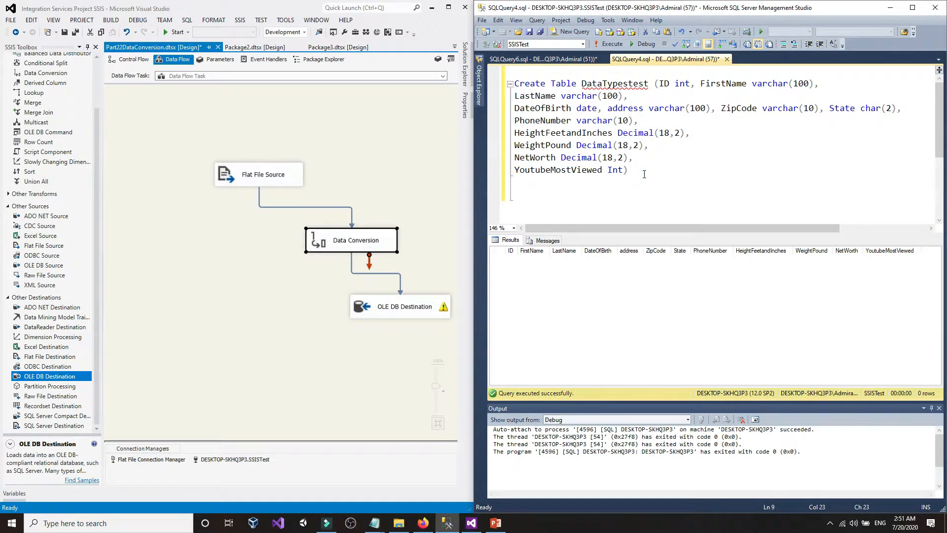
double_click(329, 246)
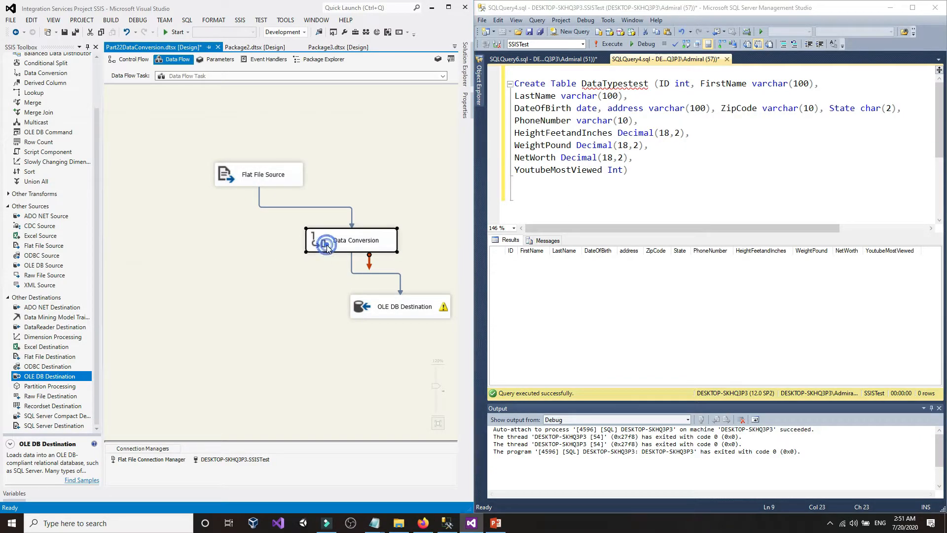
click(406, 85)
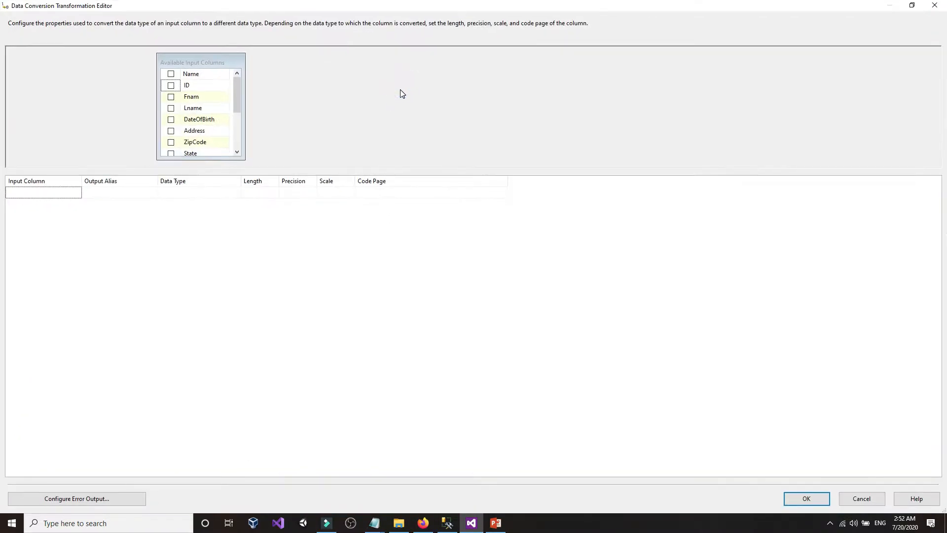
- Dock the editor on the left and check all Available Input Columns
click(910, 6)
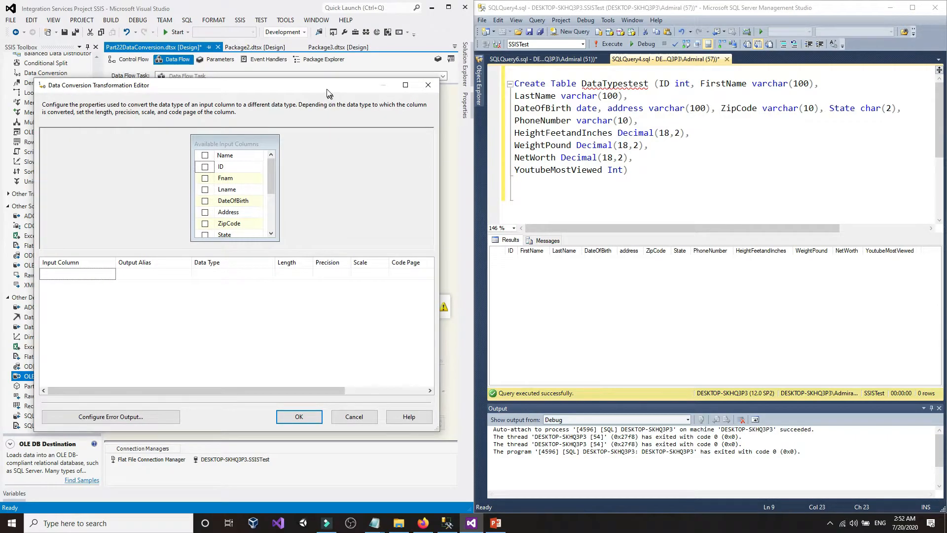
drag(330, 94, 3, 96)
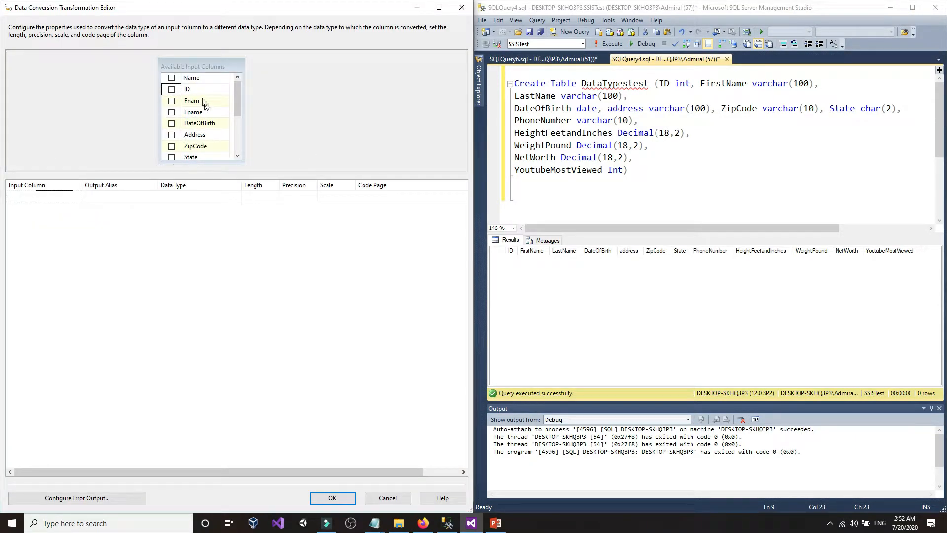
click(171, 78)
click(608, 170)
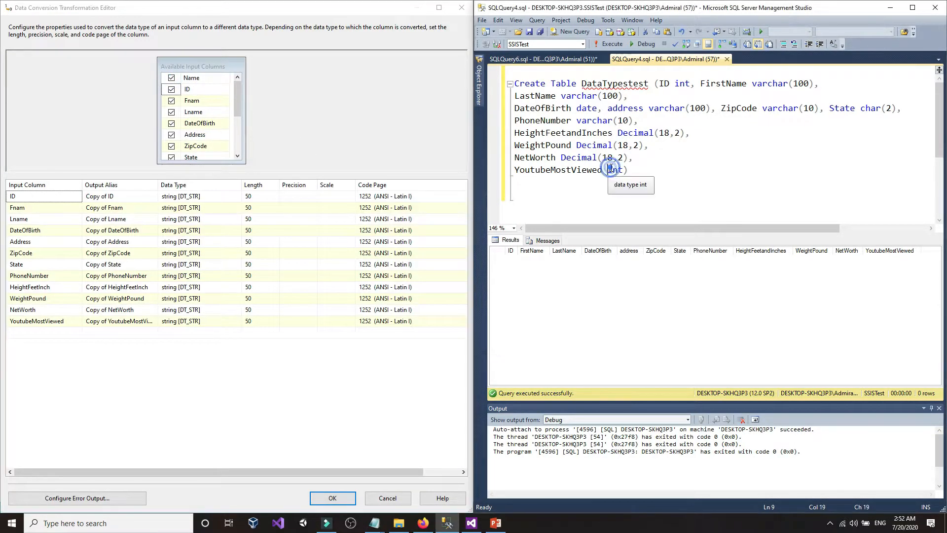
- Select the ID conversion row, keeping ID as its input column, and note the table's type
click(361, 136)
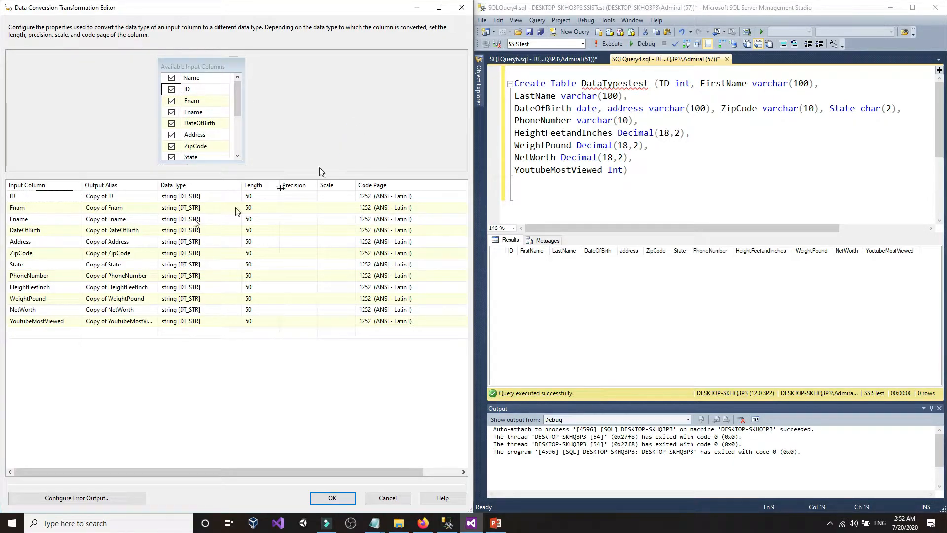
click(17, 197)
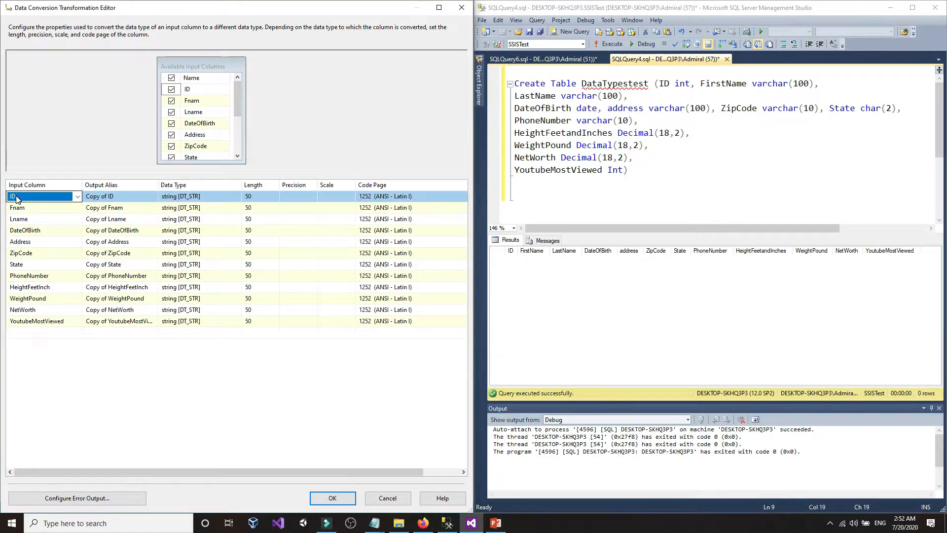
click(26, 200)
click(20, 204)
click(678, 85)
- Set ID's data type to four-byte signed integer [DT_I4] to match int
click(207, 196)
click(209, 197)
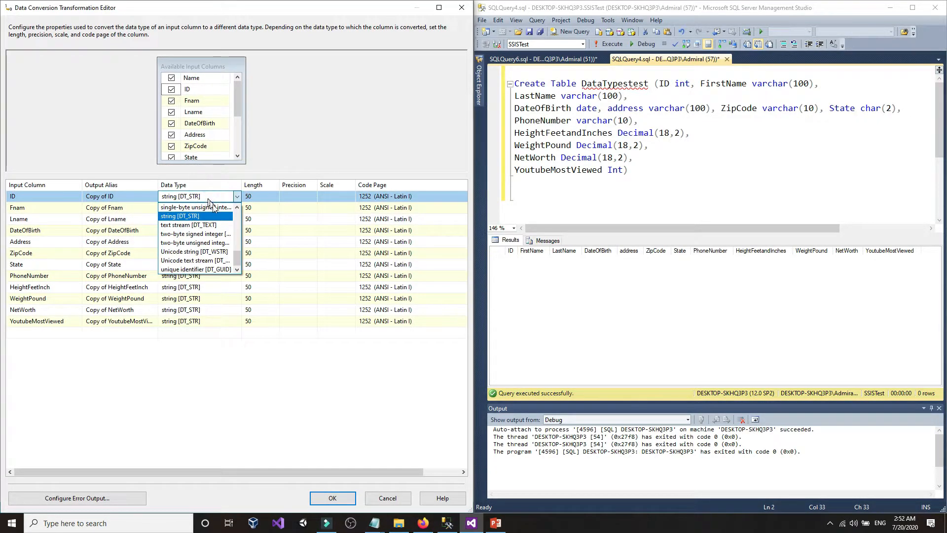
click(222, 198)
drag(241, 185, 286, 185)
click(261, 198)
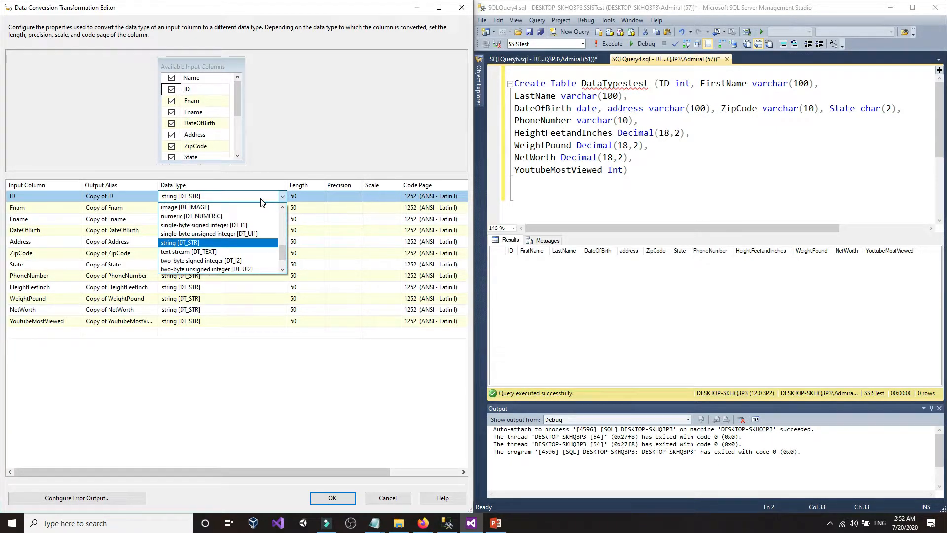
scroll(242, 226, up, 3)
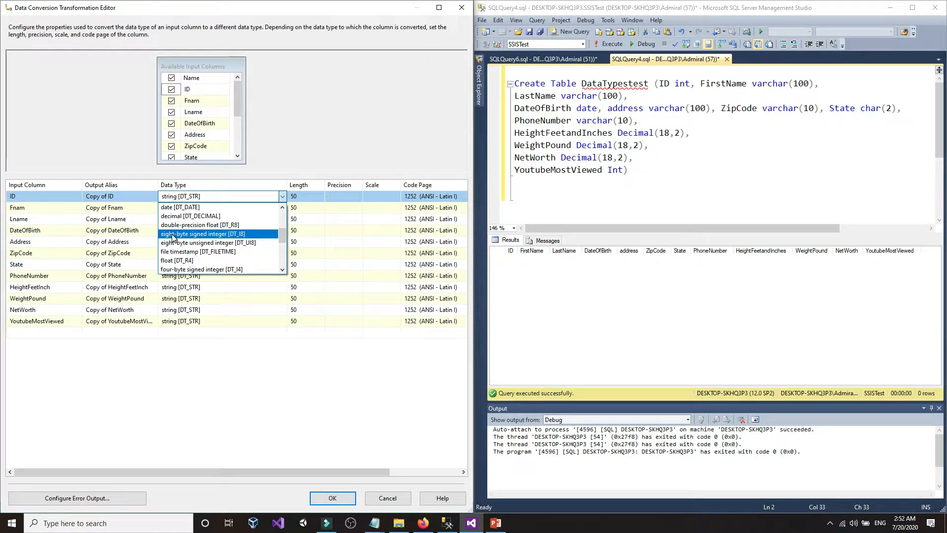
scroll(183, 235, down, 1)
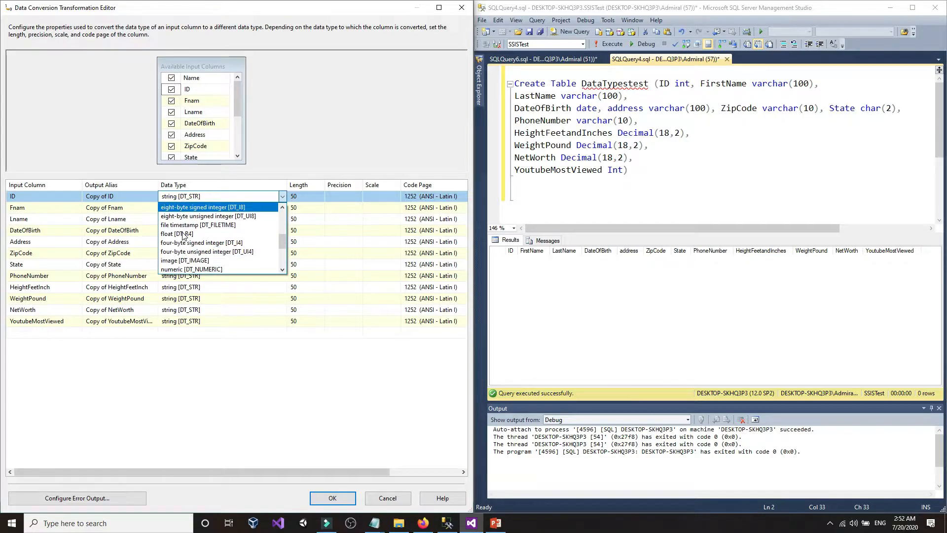
click(241, 244)
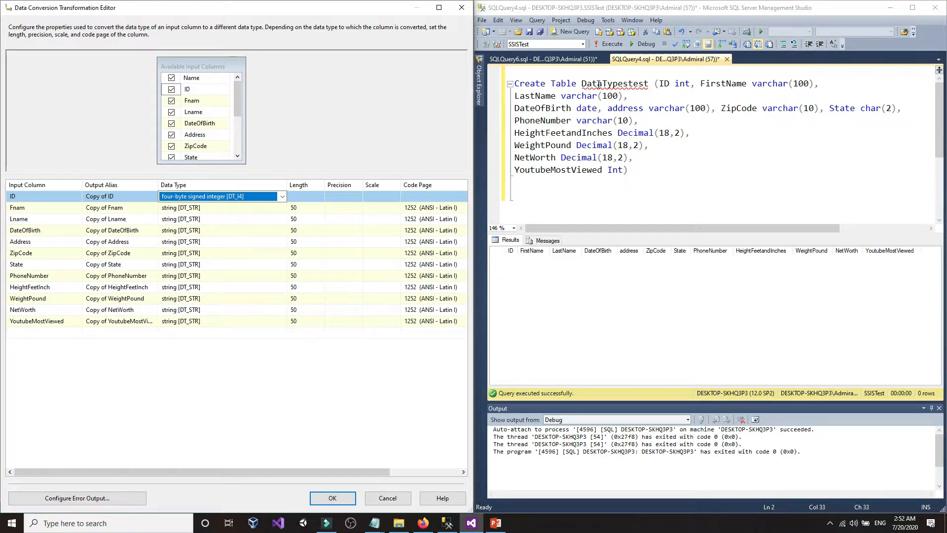
click(673, 91)
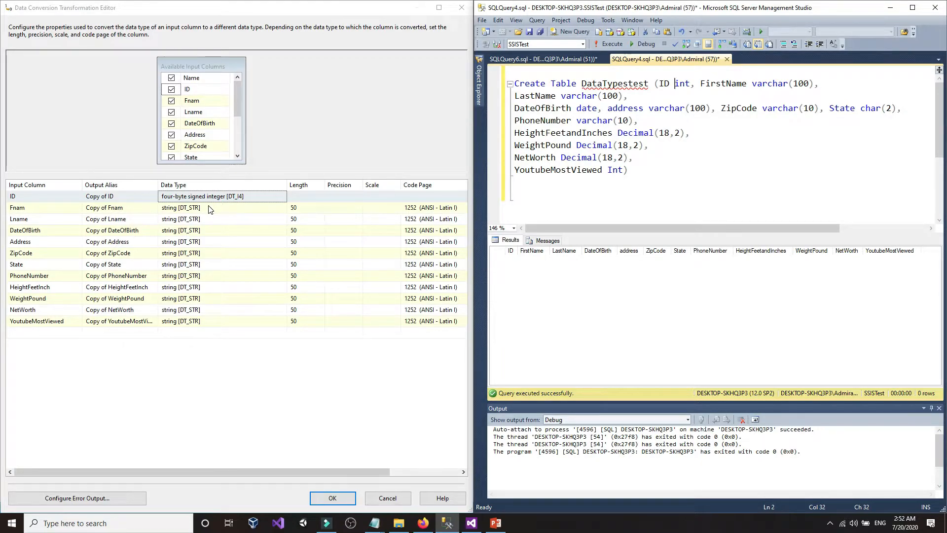
- Keep Fnam as string [DT_STR] for varchar(100) and pull up the SSIS type mapping page
click(181, 207)
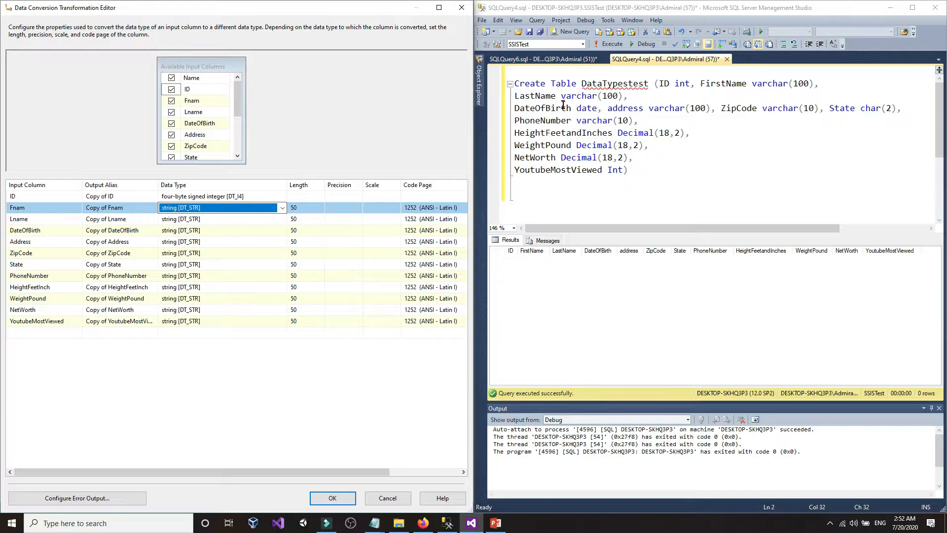
drag(562, 97, 595, 97)
click(594, 98)
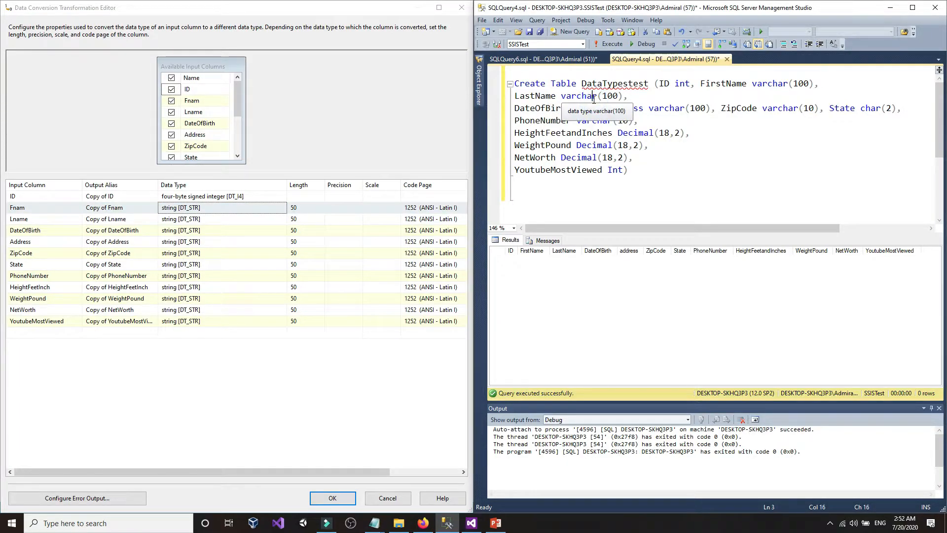
click(197, 209)
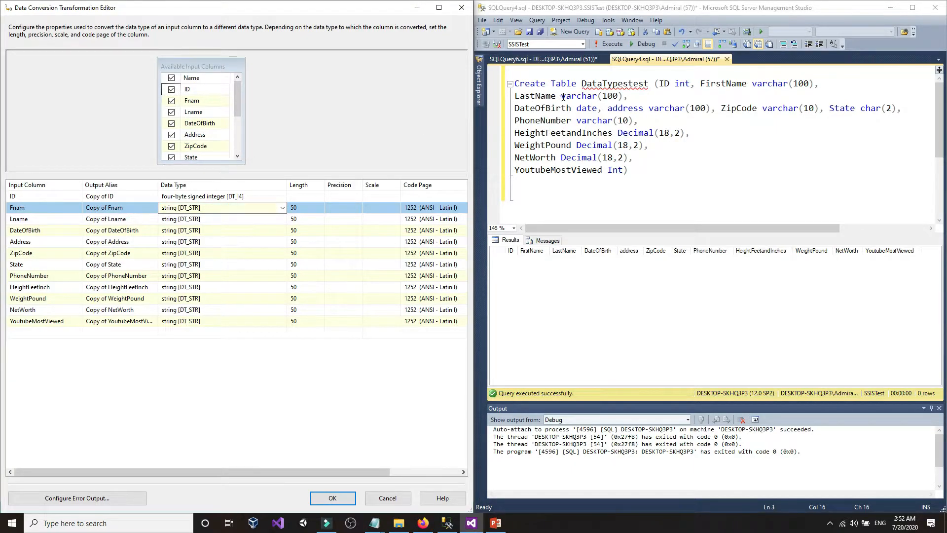
drag(563, 96, 592, 96)
click(593, 97)
click(179, 212)
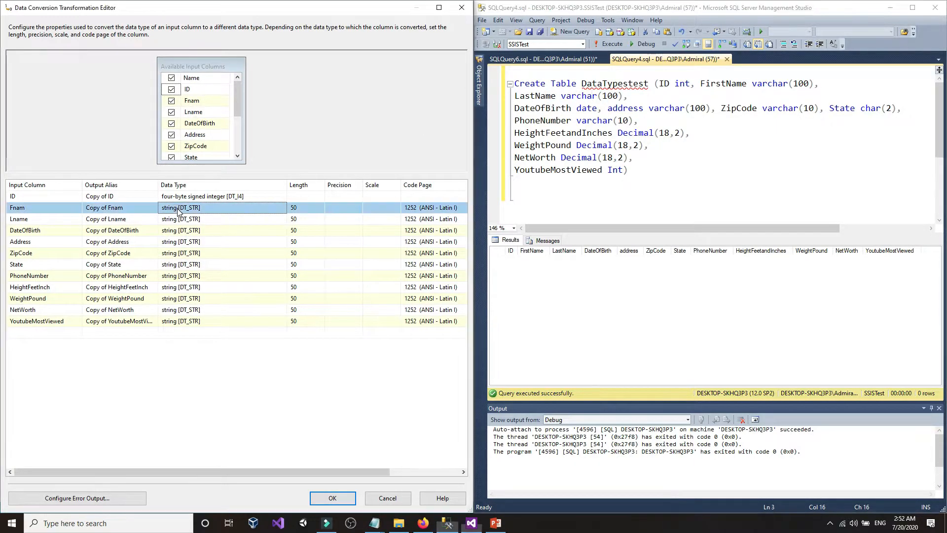
click(178, 212)
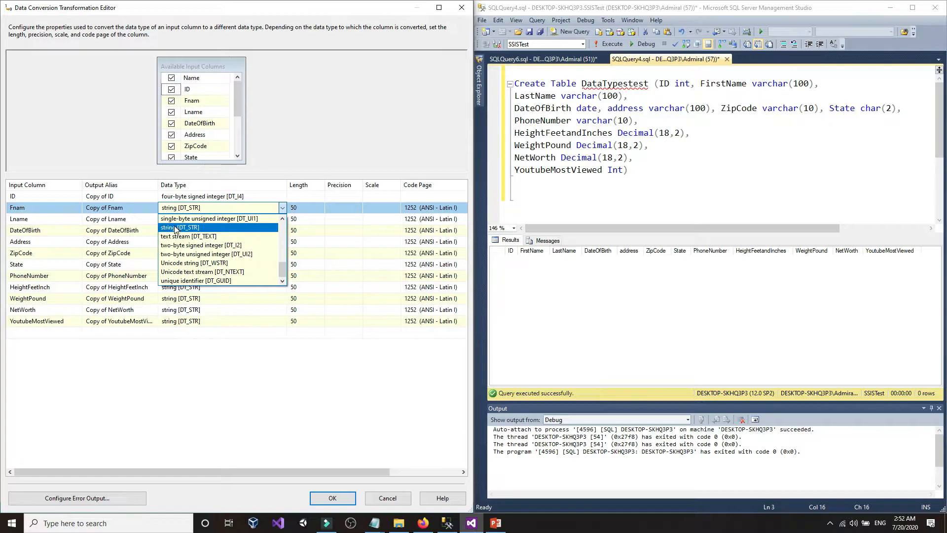
click(175, 226)
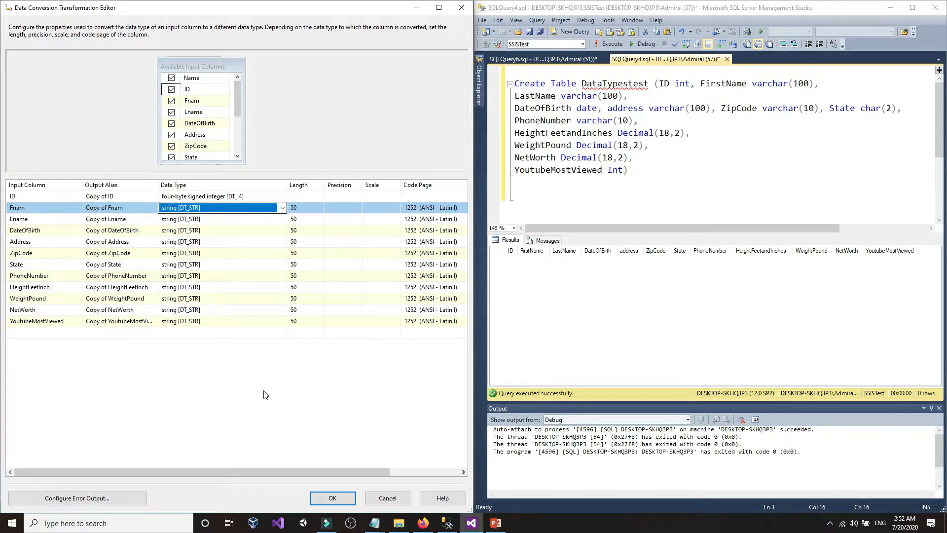
click(423, 523)
click(731, 22)
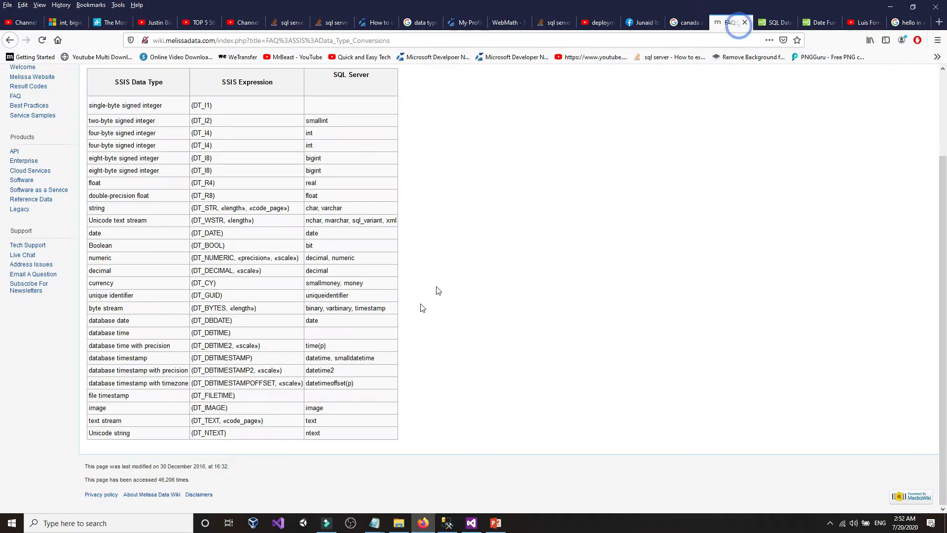
- Find varchar in the string row of the SSIS-to-SQL Server data type chart
click(417, 310)
scroll(417, 312, up, 3)
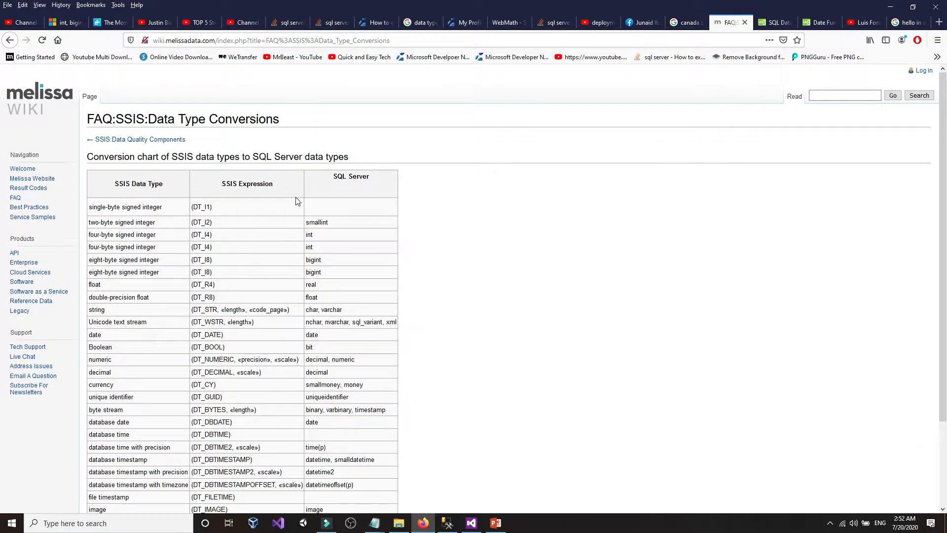
drag(336, 176, 378, 176)
click(380, 178)
drag(333, 176, 368, 177)
click(368, 178)
scroll(369, 216, down, 2)
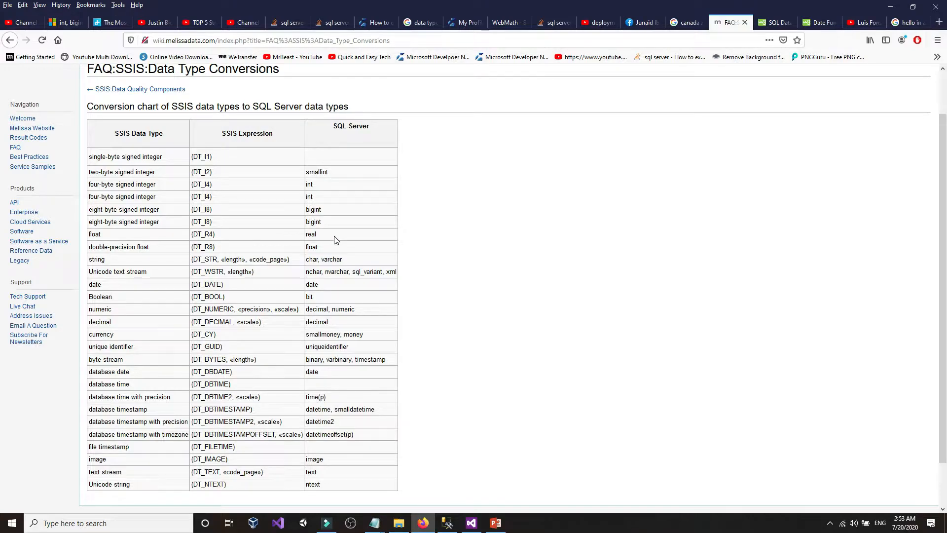
scroll(334, 240, down, 2)
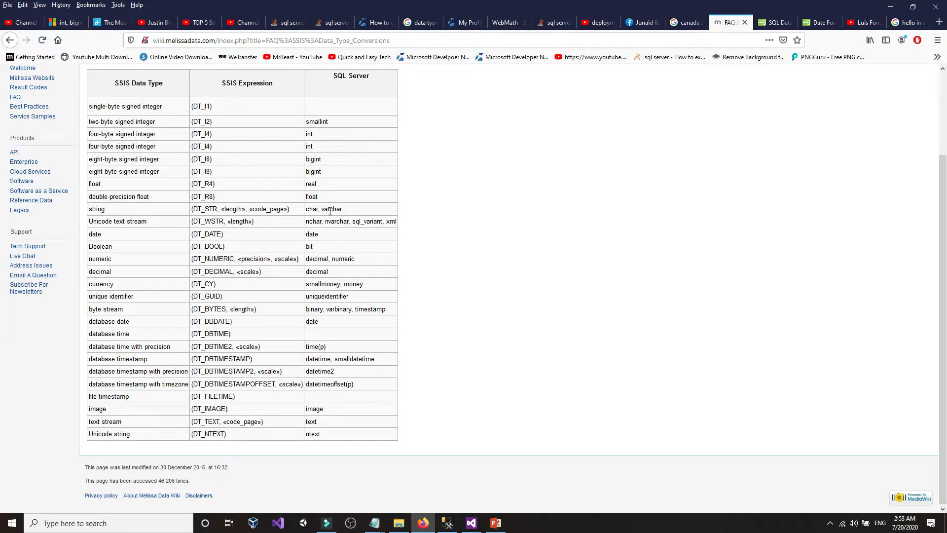
drag(323, 210, 349, 213)
- Compare against the varchar type on the LastName line of the table definition
click(447, 523)
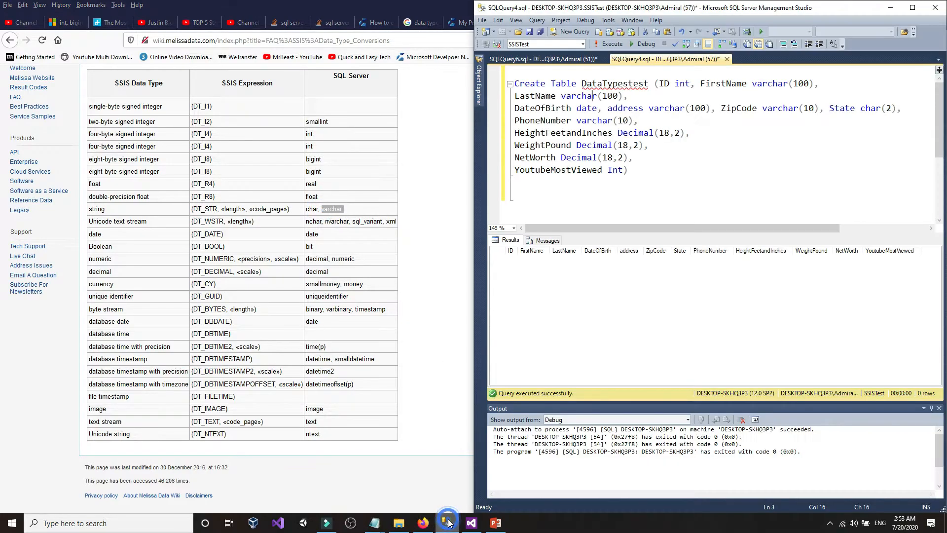
drag(562, 96, 597, 99)
click(597, 97)
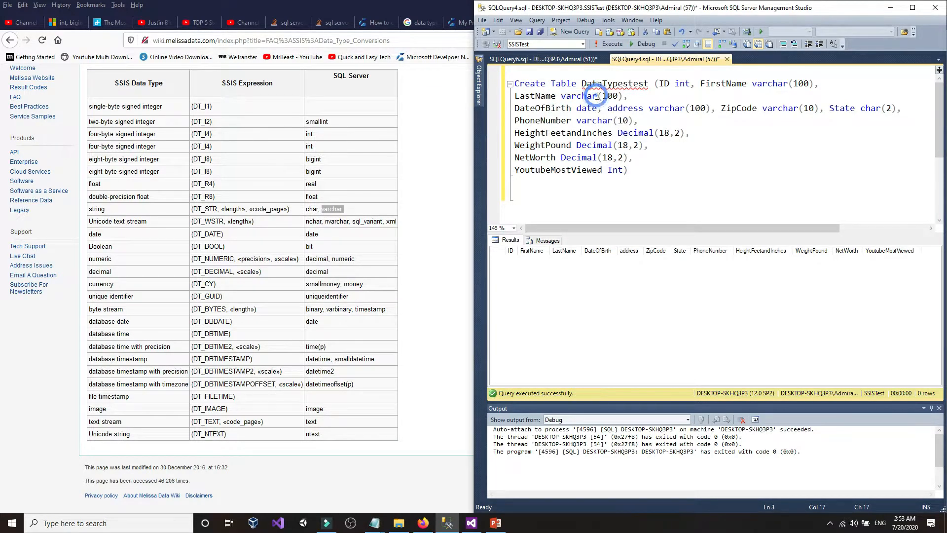
click(570, 97)
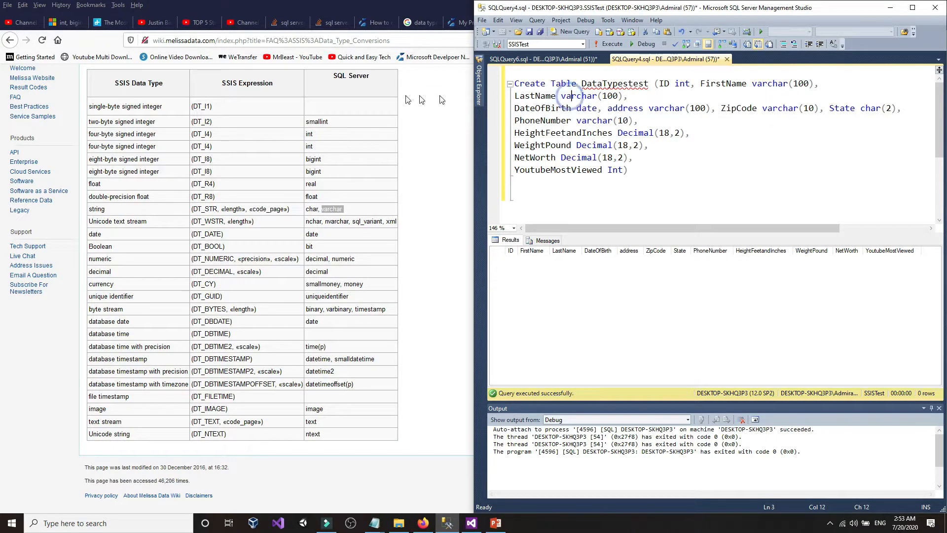
- Confirm the chart's string row maps to the DT_STR SSIS type
click(472, 524)
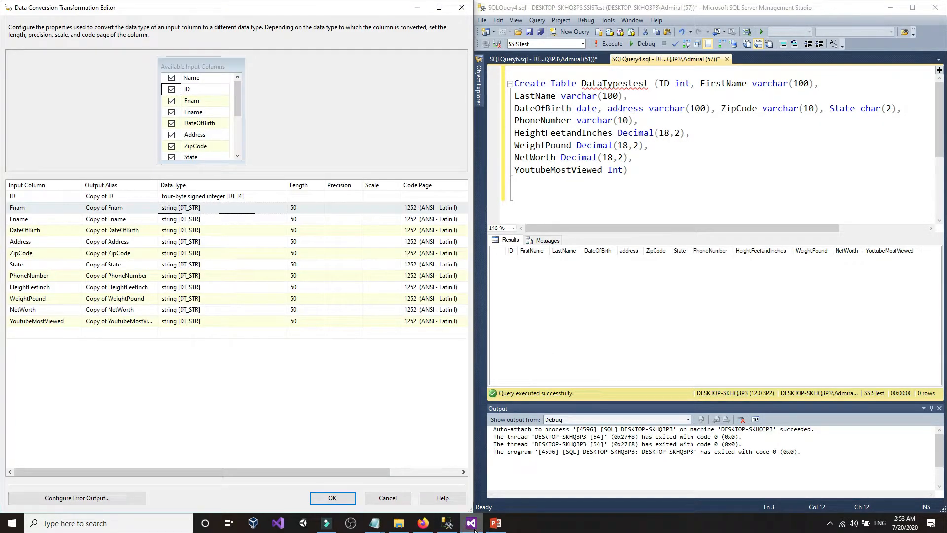
click(423, 523)
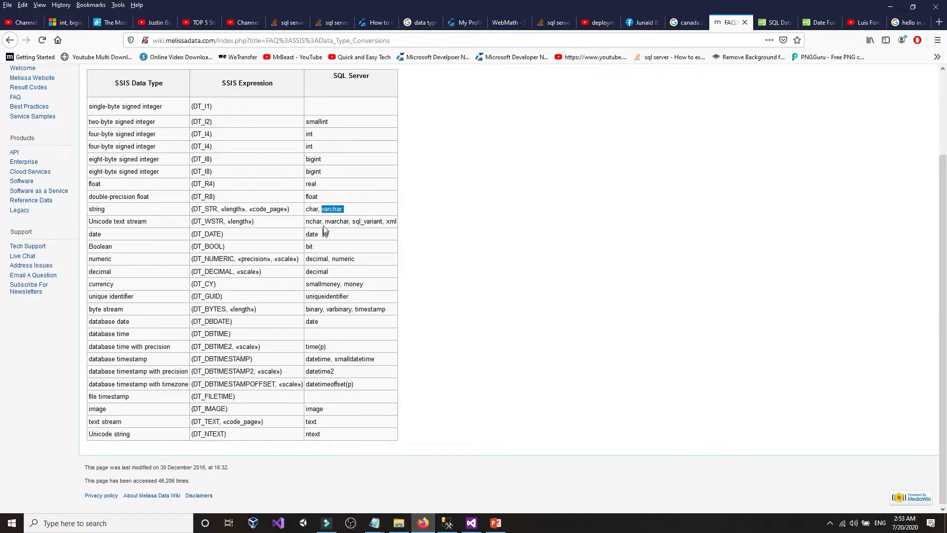
click(187, 207)
drag(114, 82, 173, 85)
click(287, 210)
drag(104, 207, 79, 212)
click(94, 208)
drag(192, 210, 217, 209)
click(472, 523)
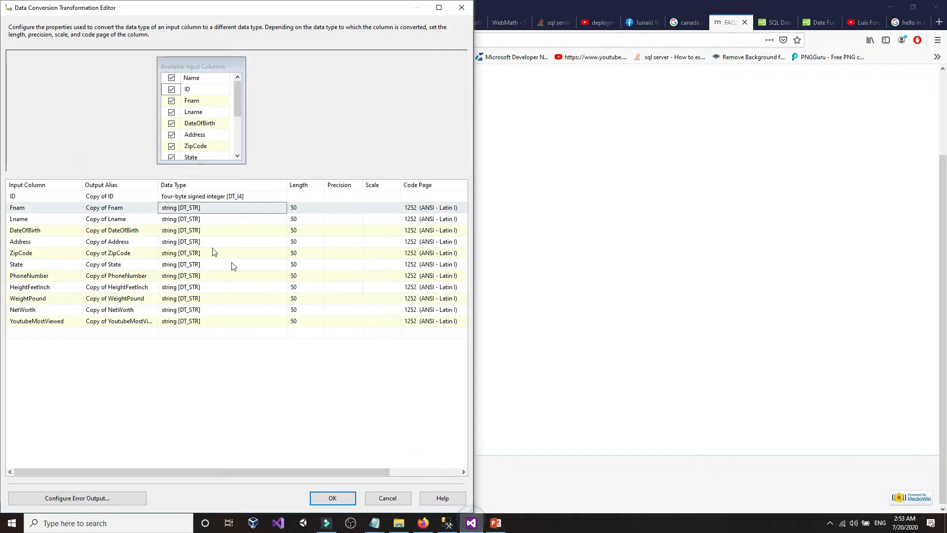
- Bring the Create Table script beside the editor, check ID's int, and hide the Output pane
click(193, 209)
click(193, 209)
click(194, 210)
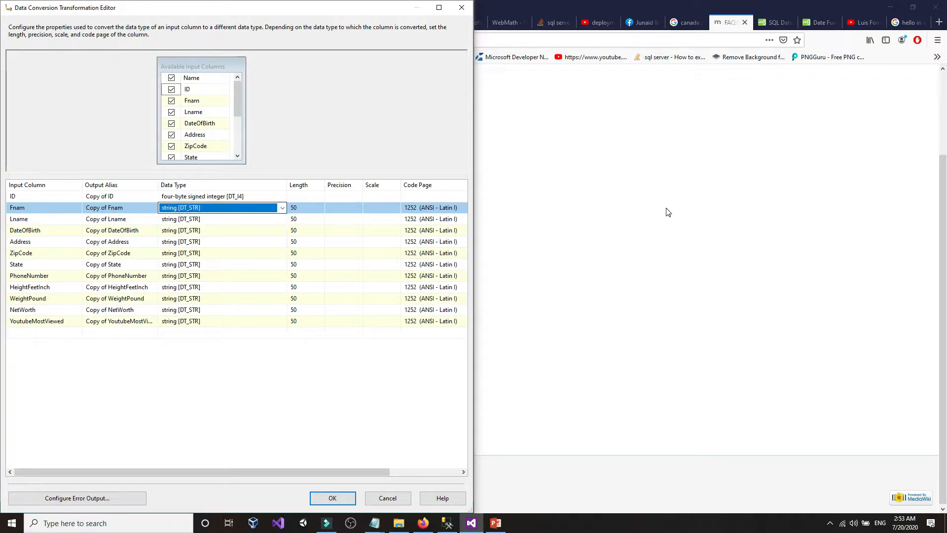
click(668, 212)
key(alt+Tab)
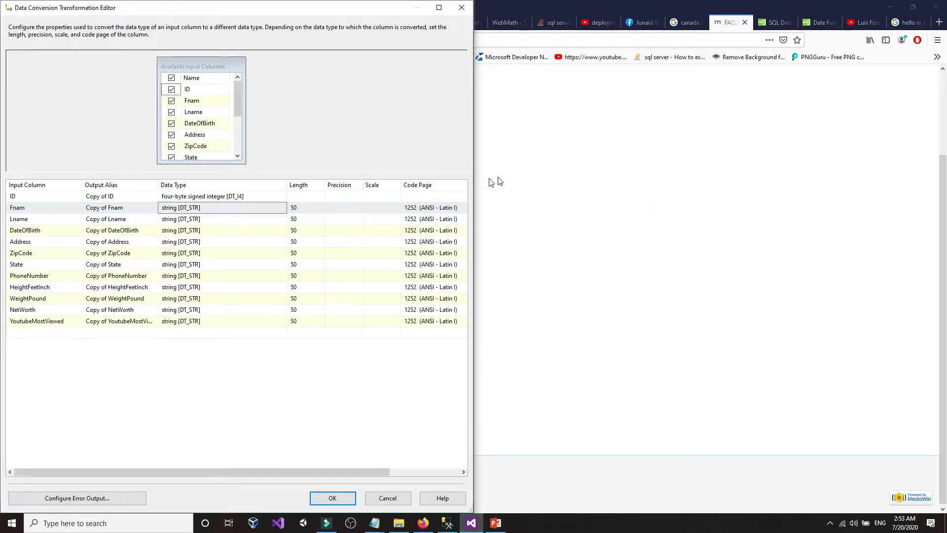
click(448, 523)
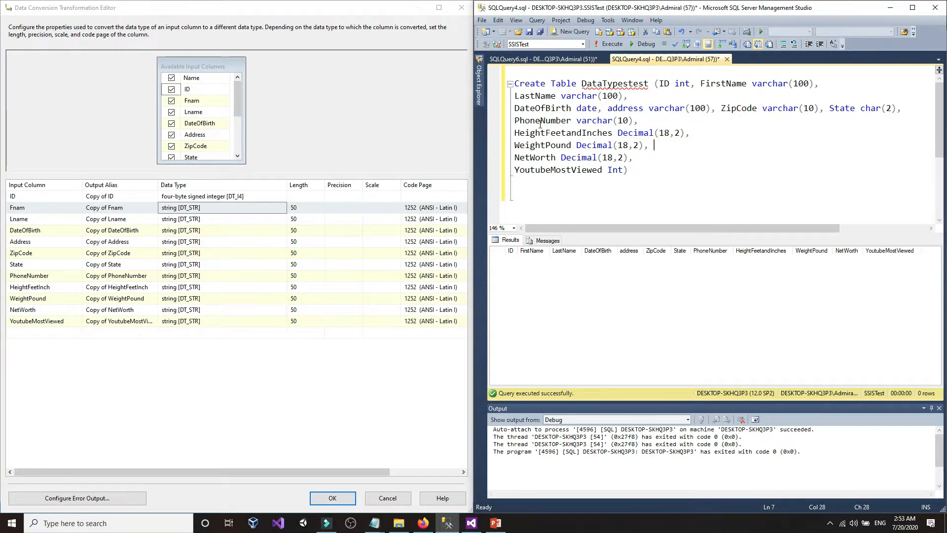
drag(673, 87, 691, 85)
click(691, 86)
click(939, 409)
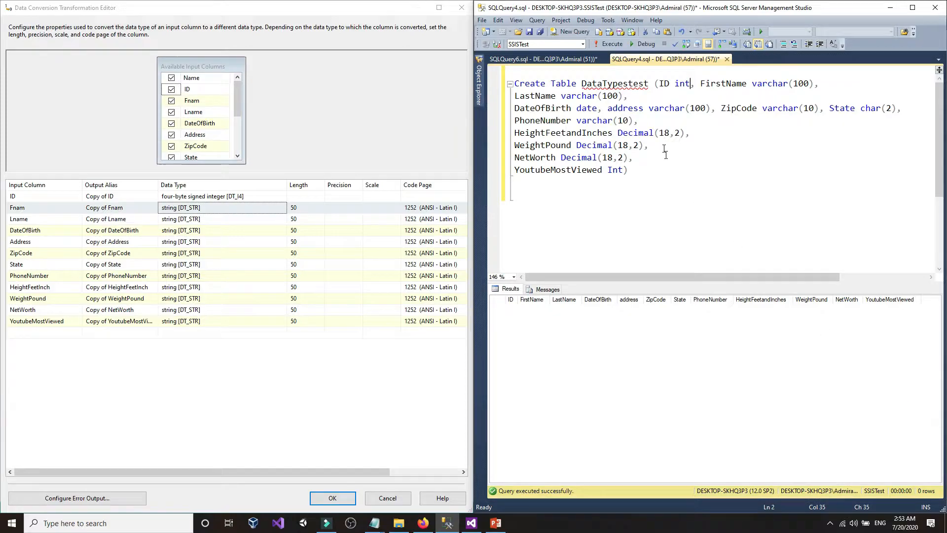
- Look up the ID column's int type in the SQL Server column of the chart
click(675, 86)
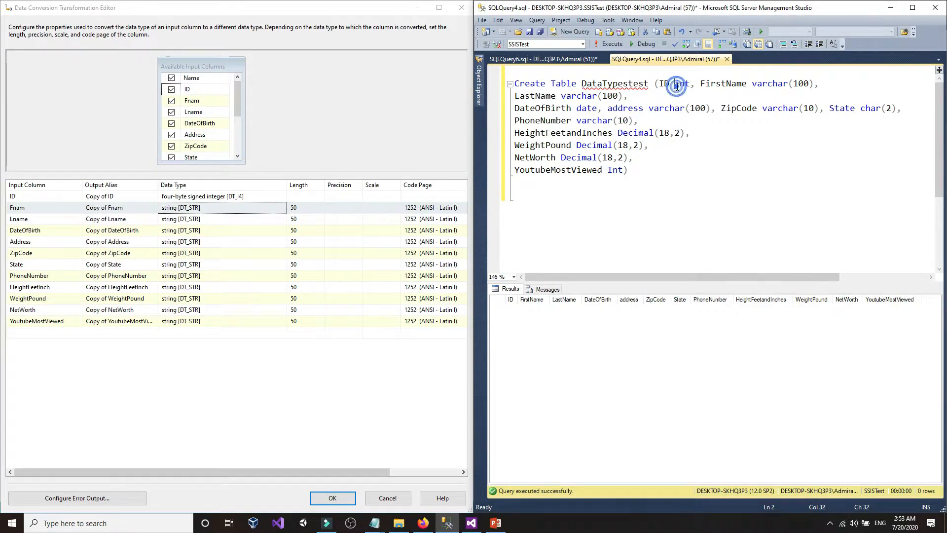
click(422, 523)
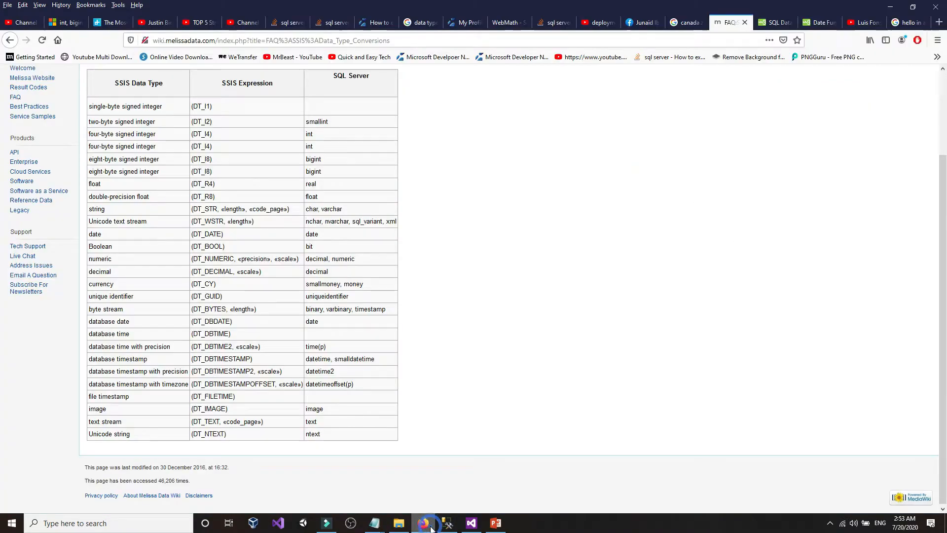
double_click(311, 135)
mouse_move(93, 137)
mouse_down()
mouse_move(157, 140)
mouse_move(78, 139)
mouse_up()
click(157, 141)
click(77, 139)
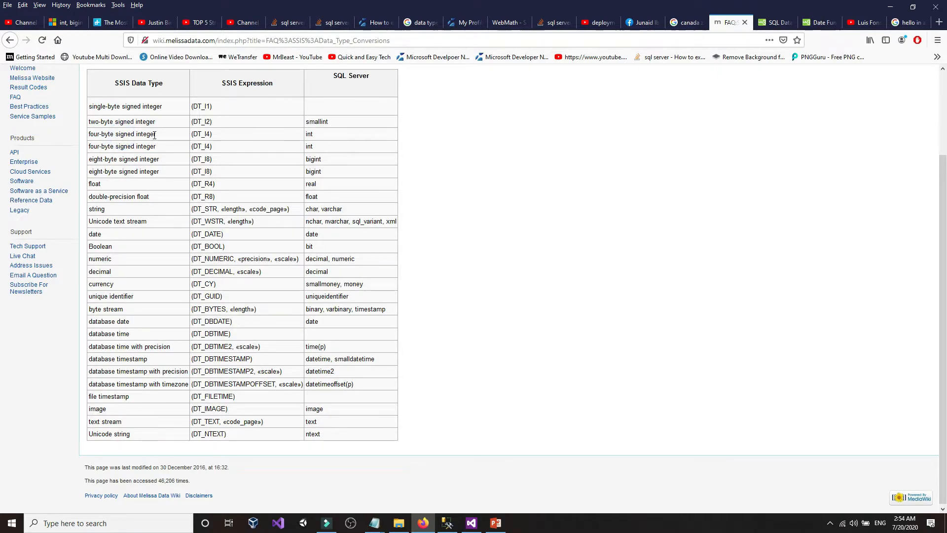
- Compare the four-byte and eight-byte signed integer SSIS types in the chart
drag(156, 134, 135, 160)
click(136, 160)
drag(163, 160, 139, 161)
click(105, 133)
click(125, 156)
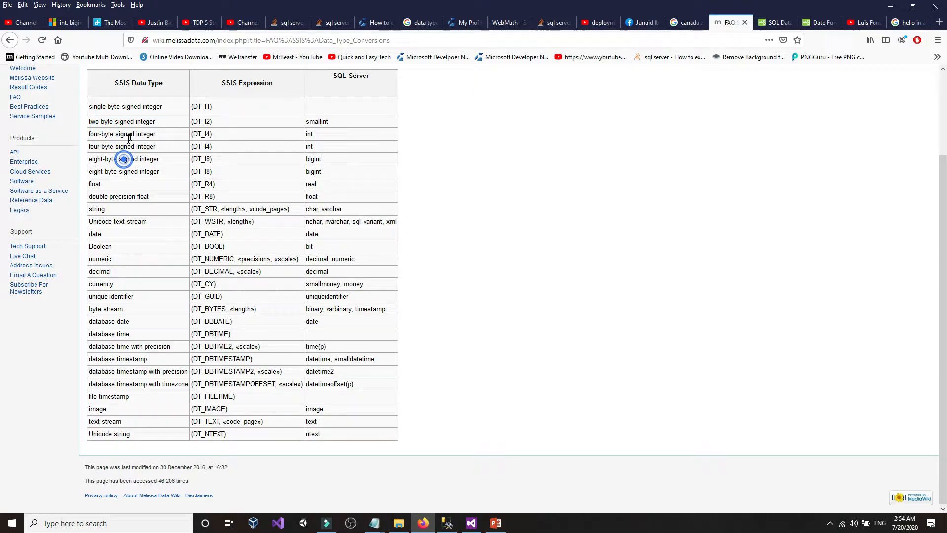
click(316, 149)
click(154, 147)
click(132, 145)
click(466, 523)
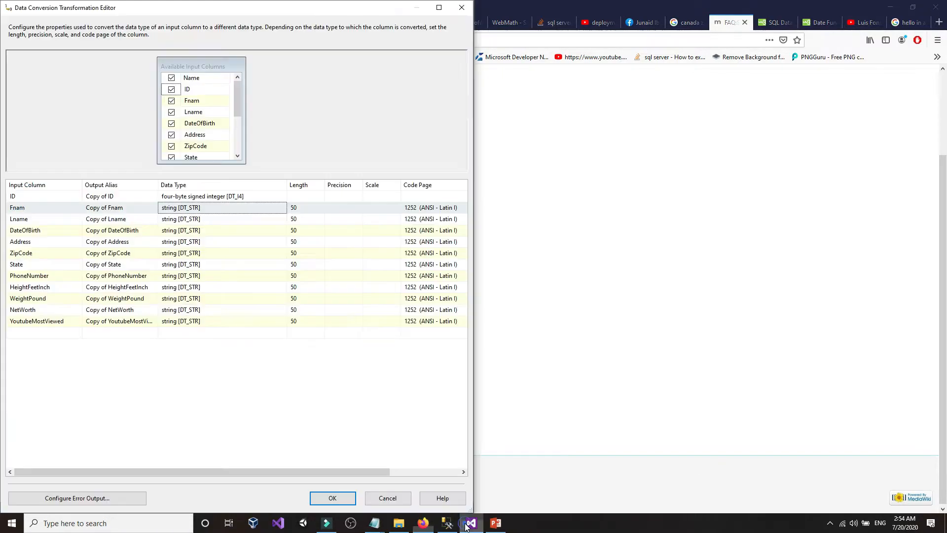
- Match FirstName's varchar to the string type, keeping Fnam as string [DT_STR]
click(212, 211)
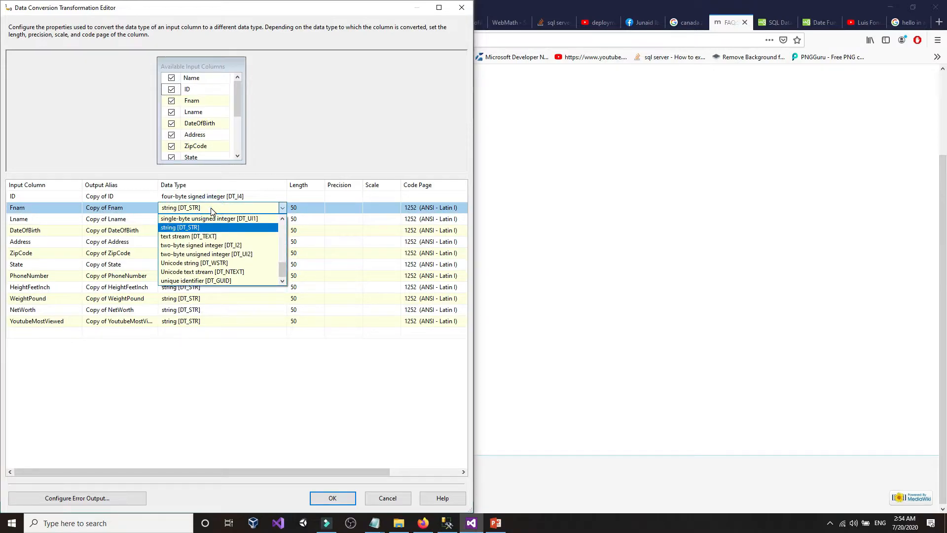
click(212, 206)
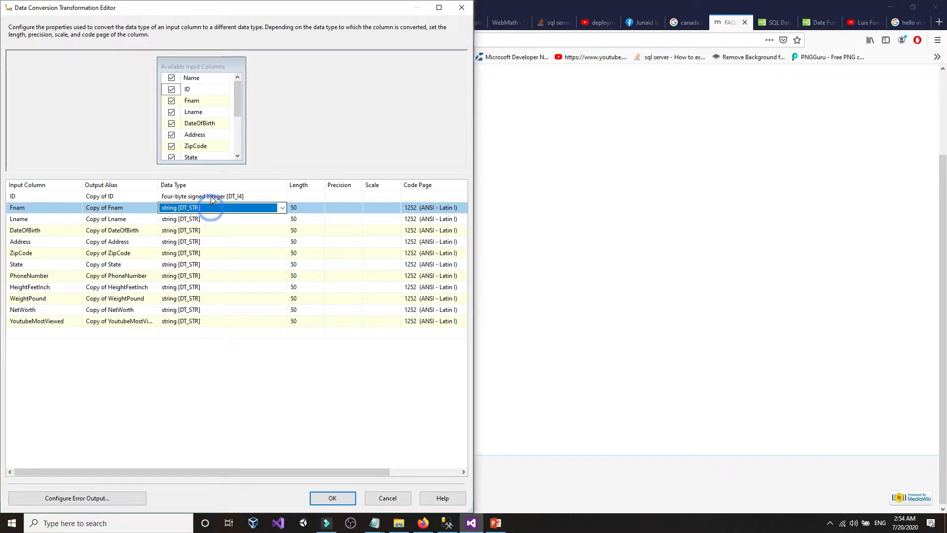
click(447, 523)
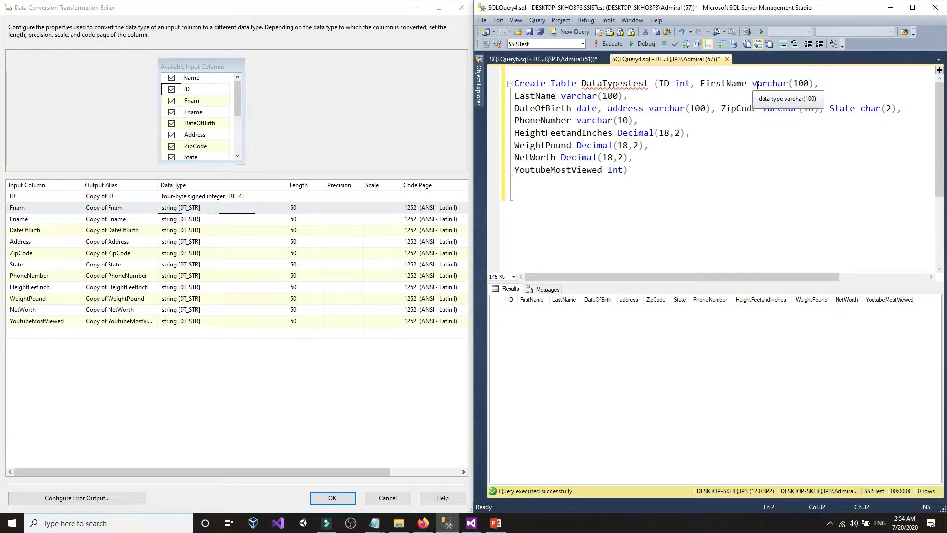
click(780, 84)
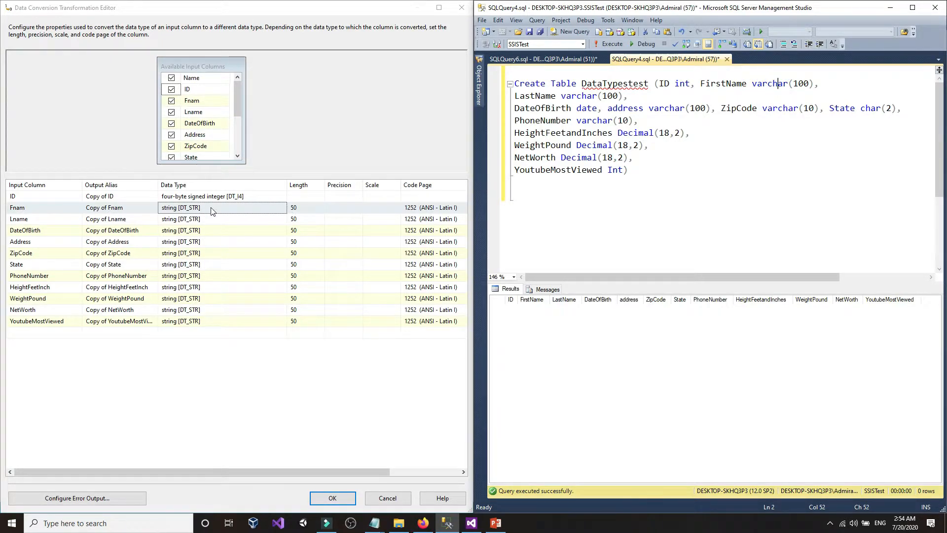
click(424, 523)
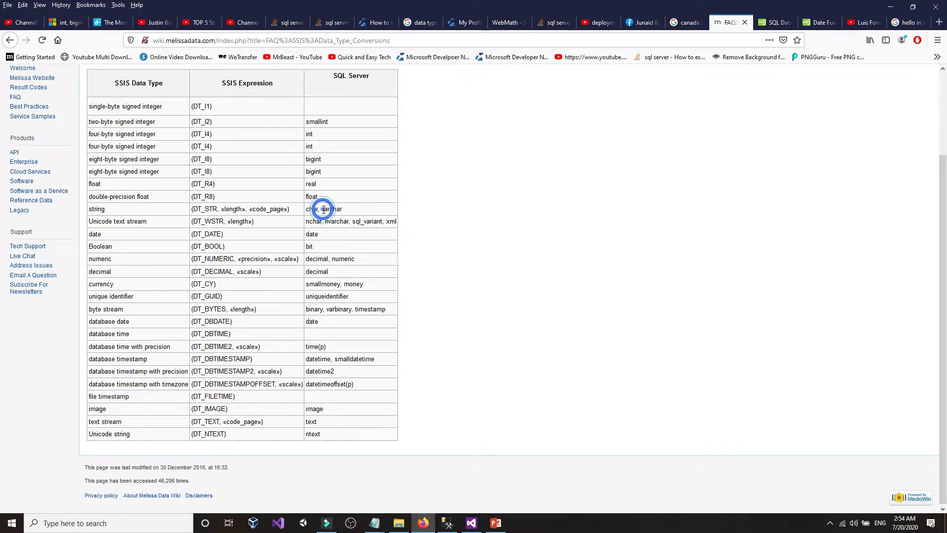
double_click(103, 209)
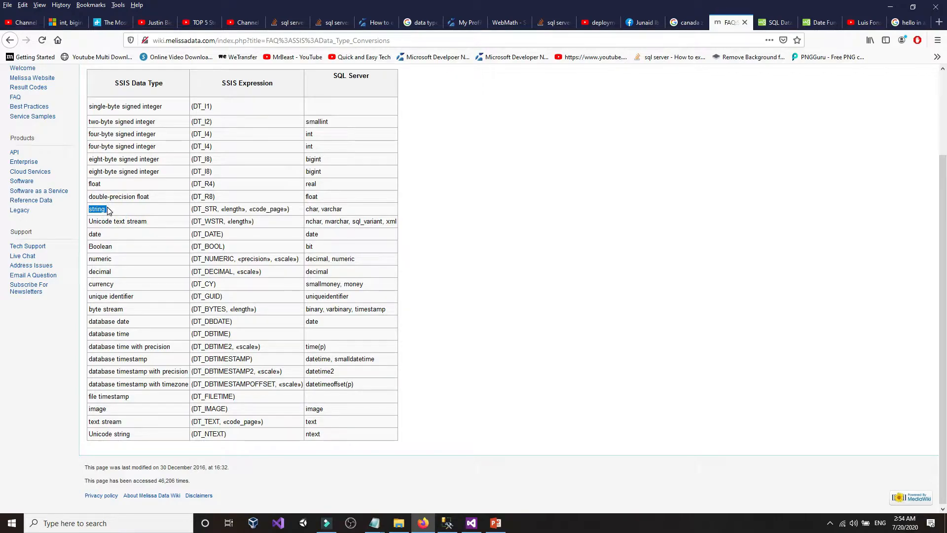
click(108, 210)
click(471, 523)
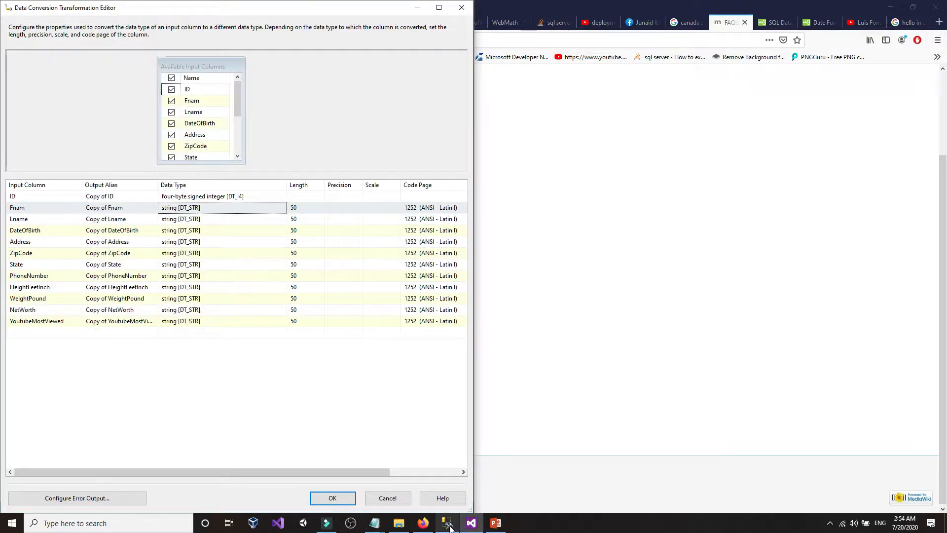
click(448, 524)
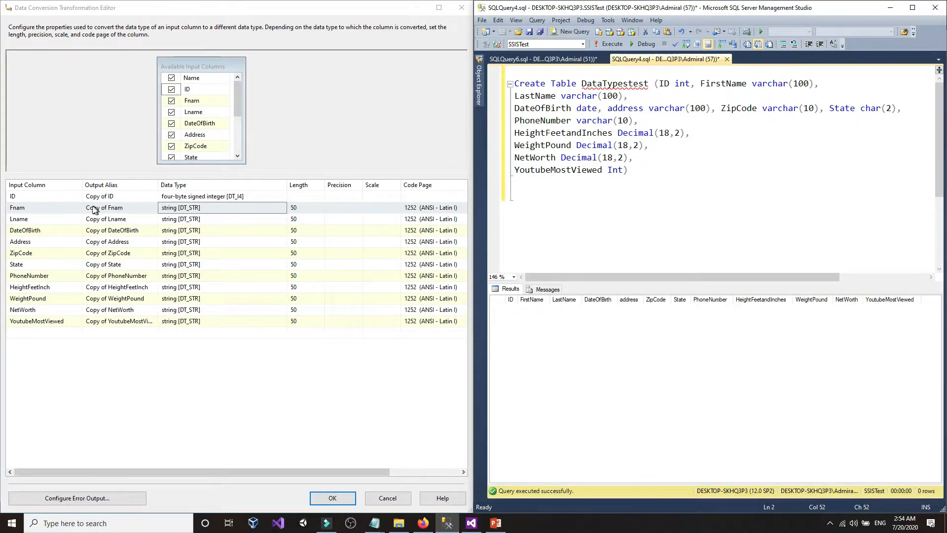
click(216, 210)
click(217, 213)
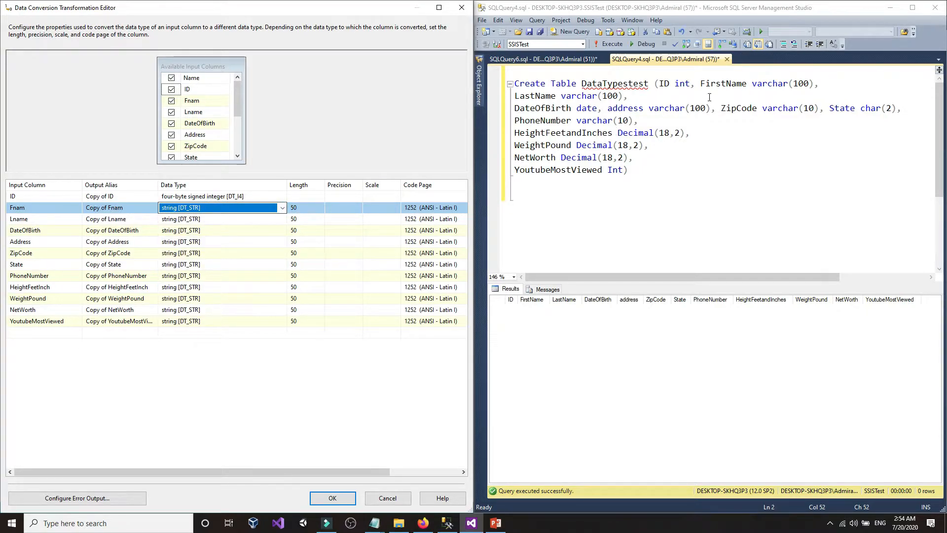
click(720, 85)
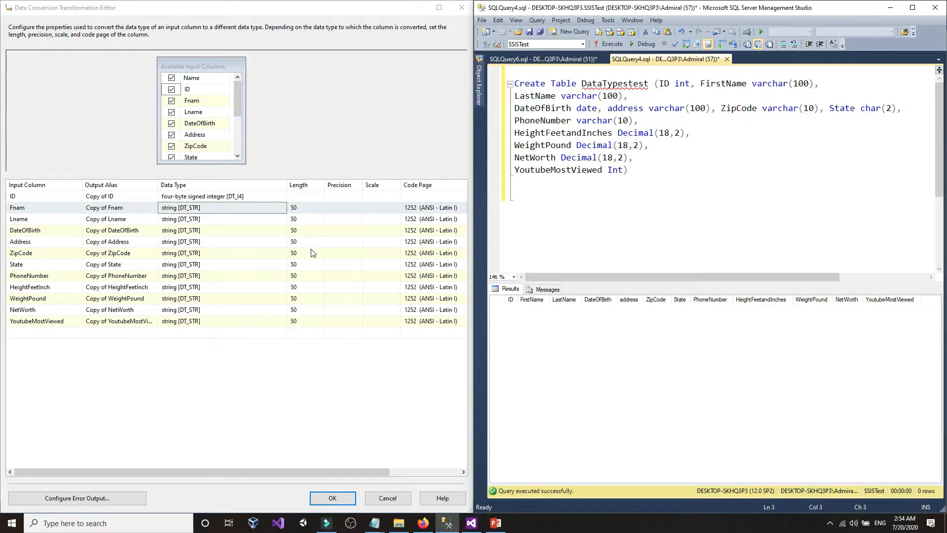
- Open Lname's data type list and close it without changing anything
click(183, 222)
click(183, 221)
click(183, 221)
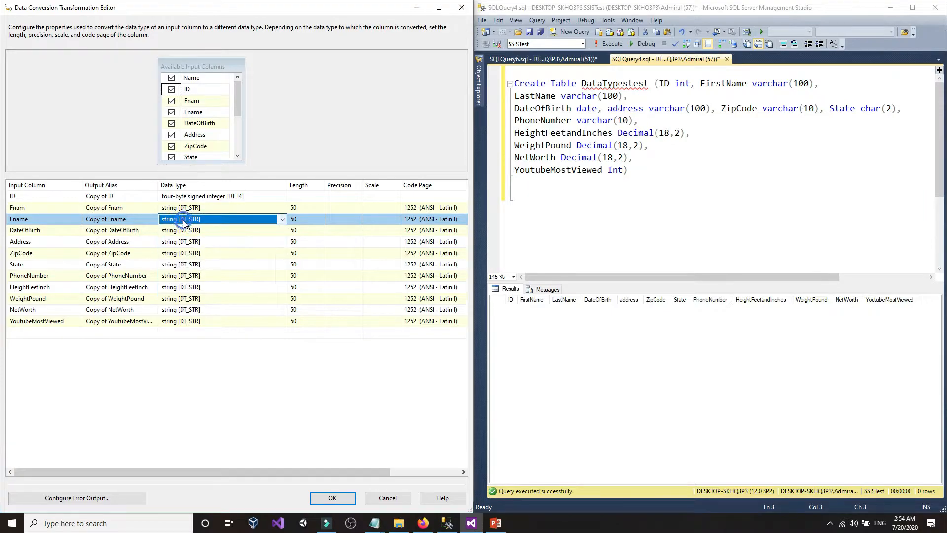
- Check DateOfBirth's date type in the script and set its conversion to date [DT_DATE]
click(564, 120)
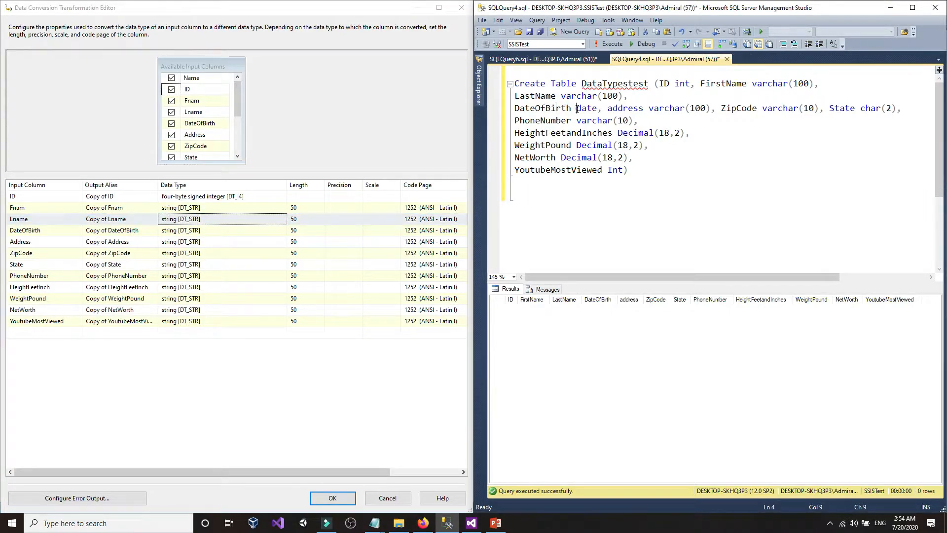
click(578, 108)
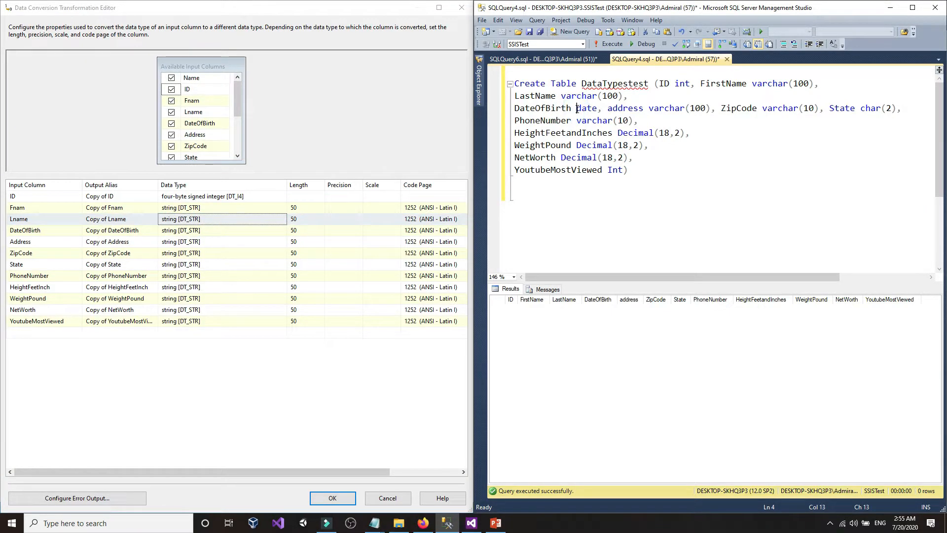
click(189, 236)
click(189, 232)
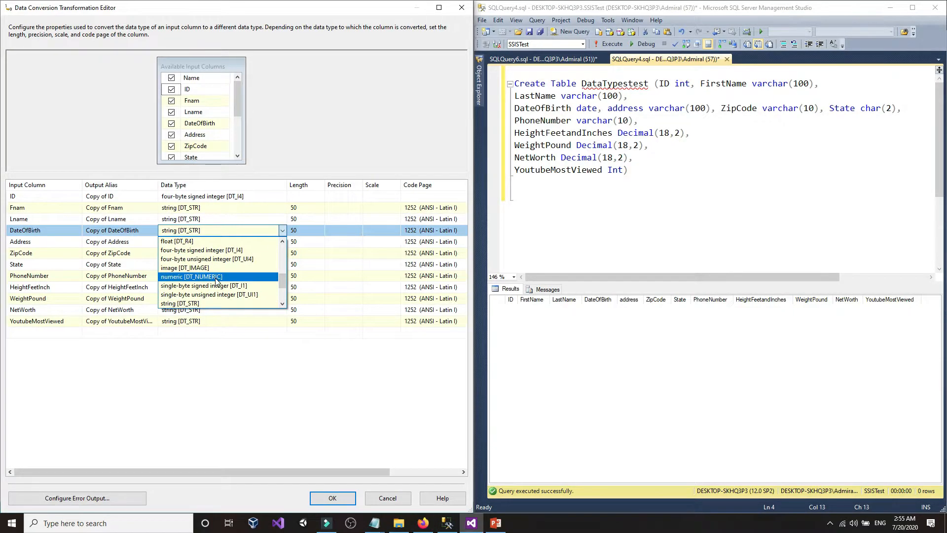
scroll(216, 281, up, 3)
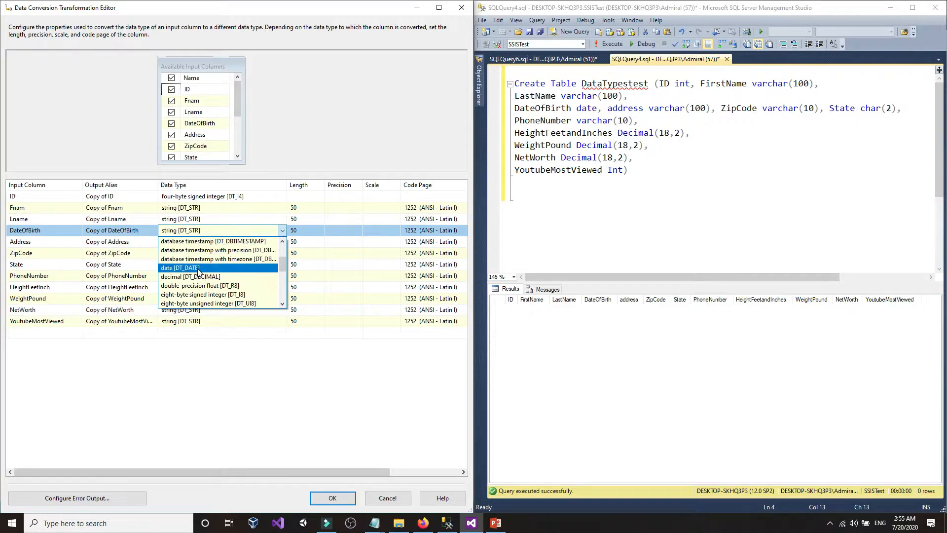
click(194, 269)
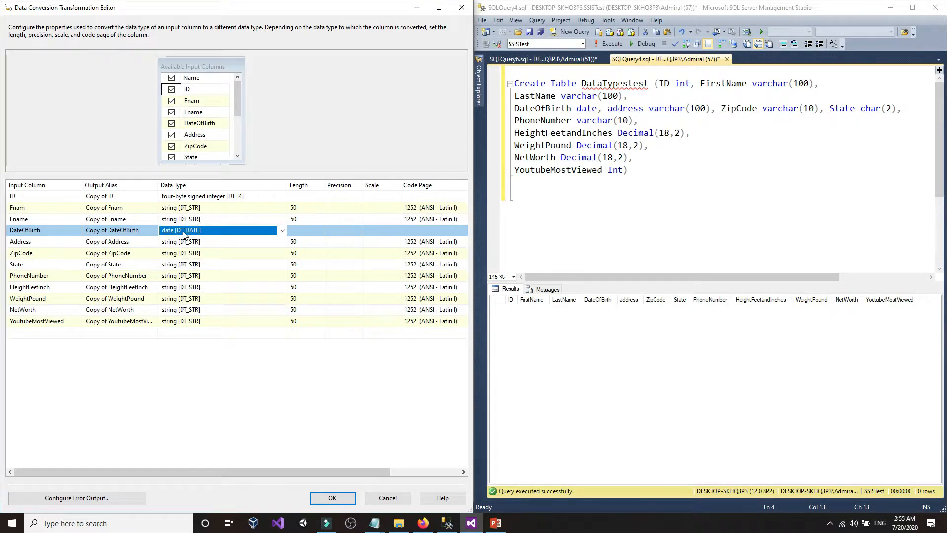
- Confirm in the browser's type mapping table that SQL Server date corresponds to DT_DATE
click(423, 523)
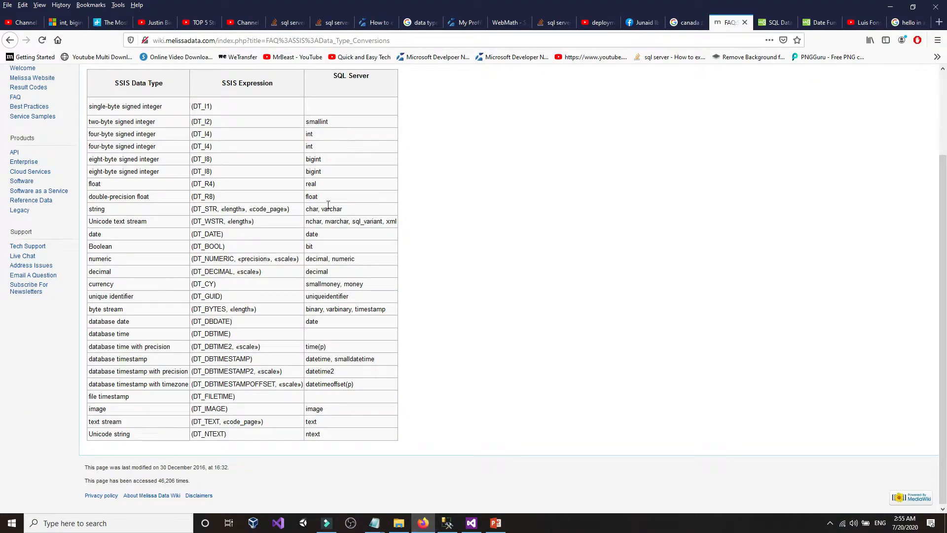
drag(320, 235, 251, 237)
click(168, 239)
click(449, 524)
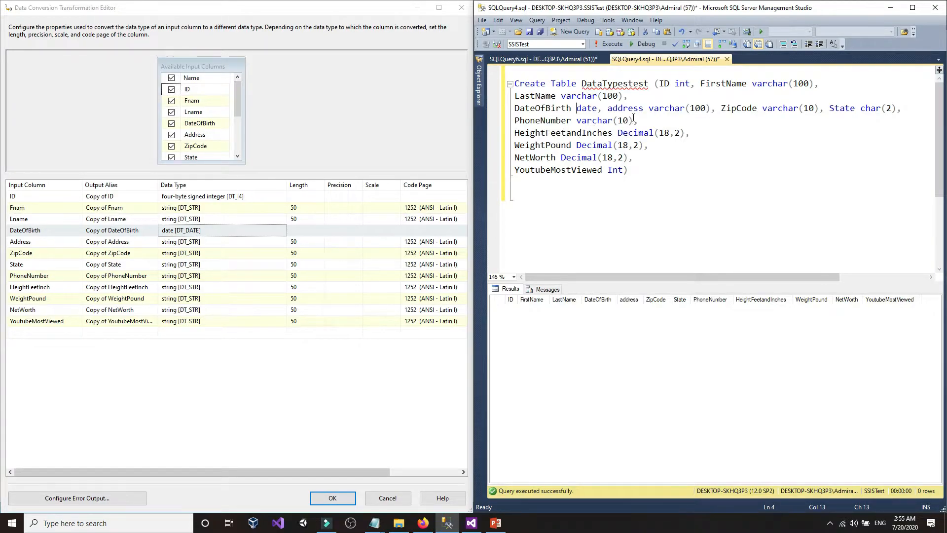
- Compare the Address, ZipCode and State definitions in the script against their Data Type cells
click(666, 110)
click(181, 242)
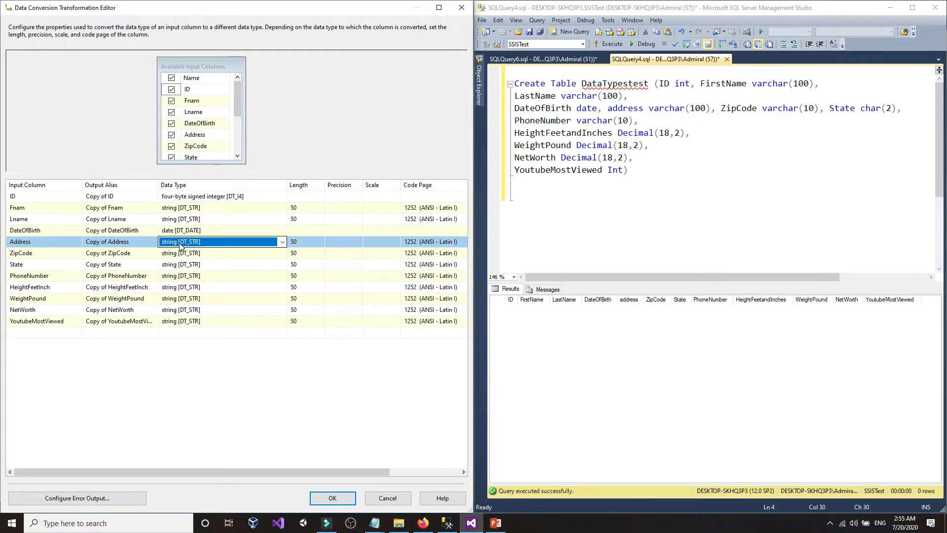
click(804, 109)
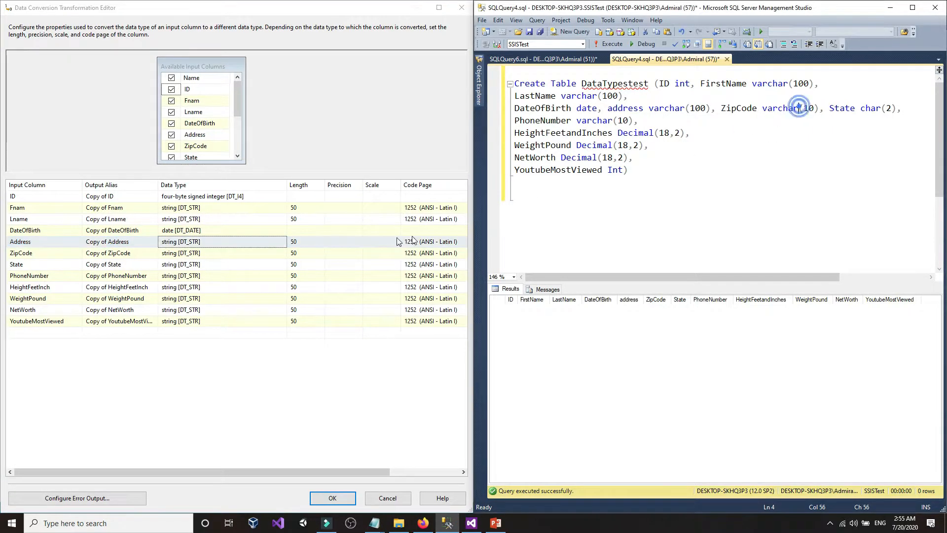
click(192, 254)
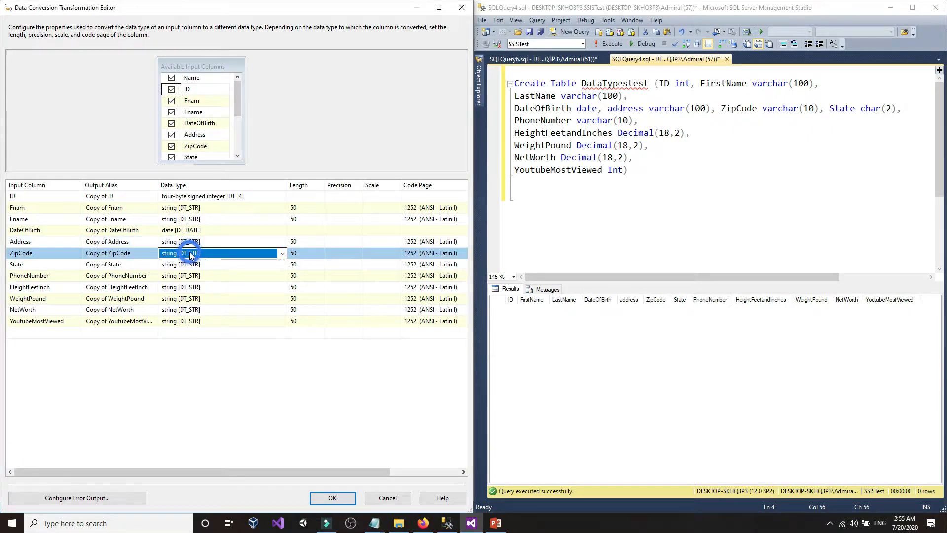
click(877, 108)
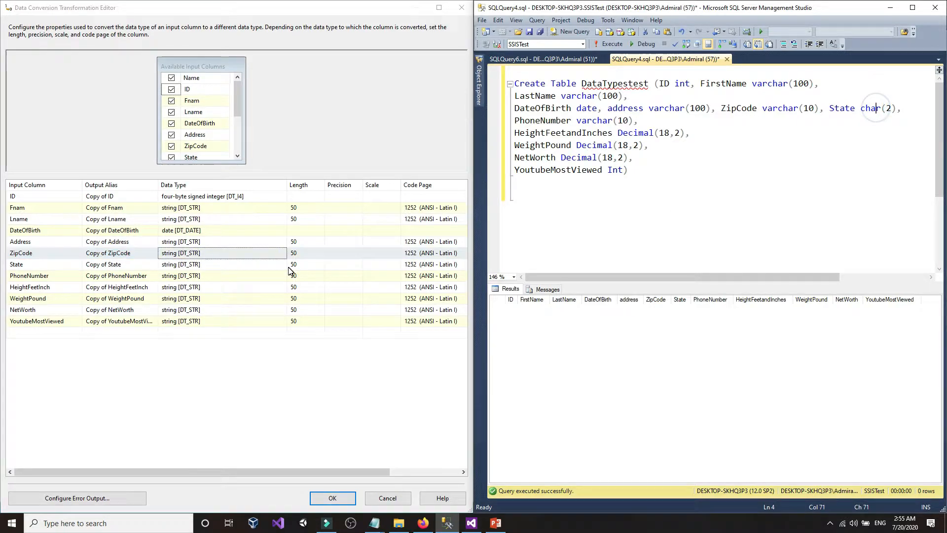
click(184, 267)
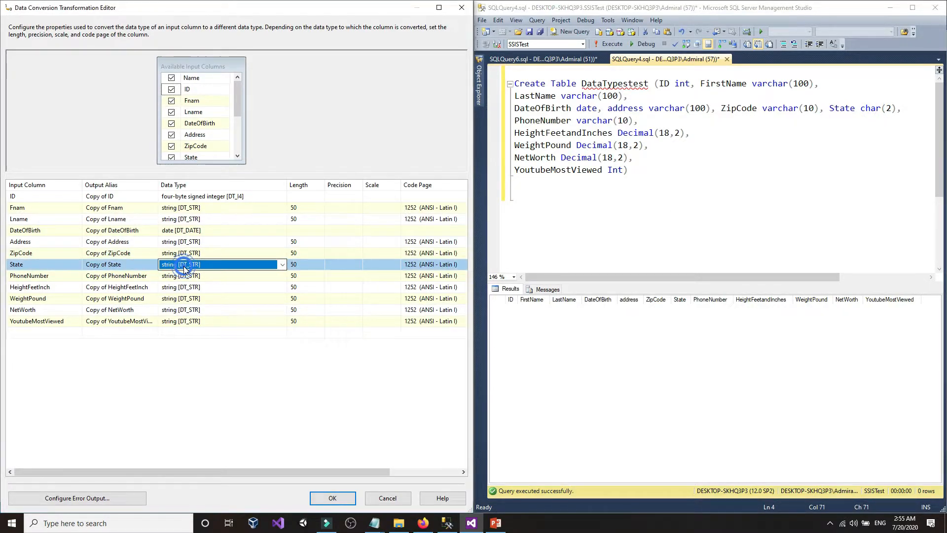
click(423, 522)
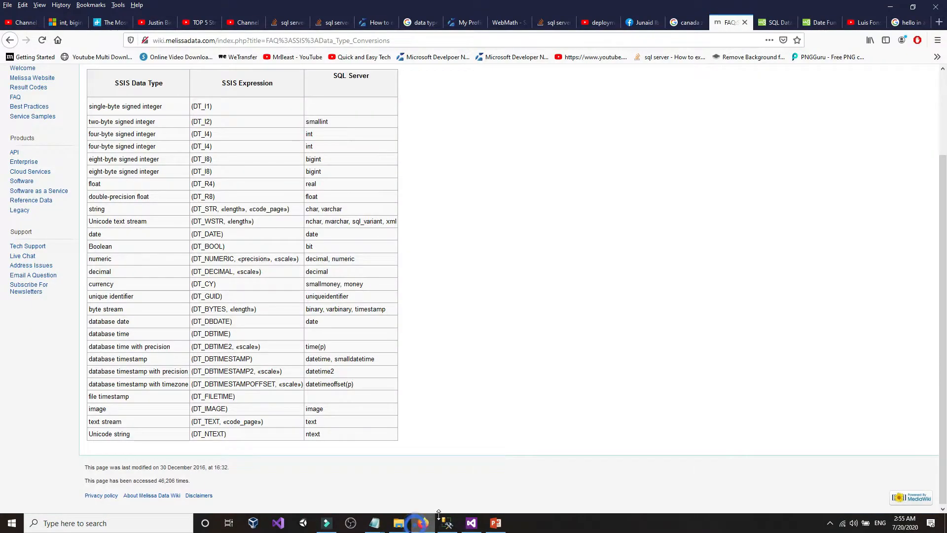
double_click(322, 212)
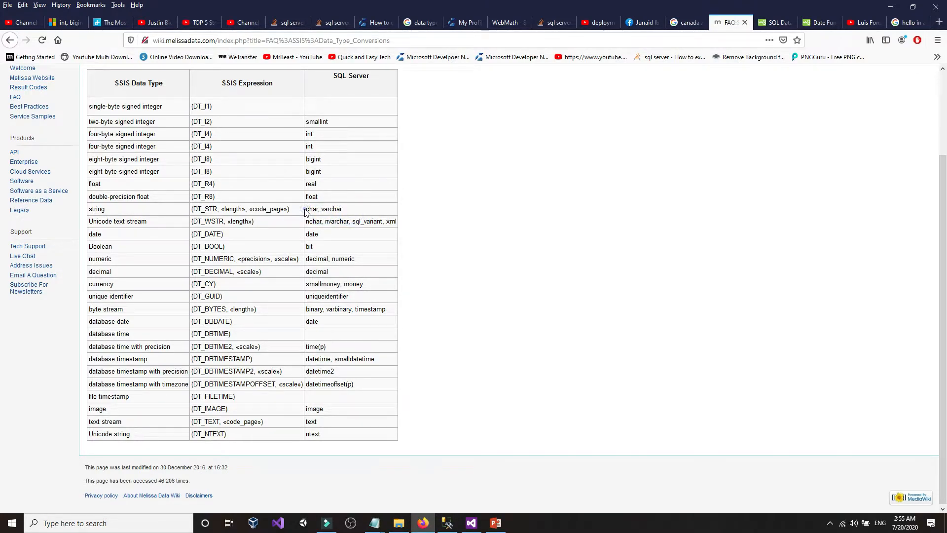
drag(304, 211, 318, 210)
click(311, 211)
drag(118, 212, 90, 210)
click(108, 213)
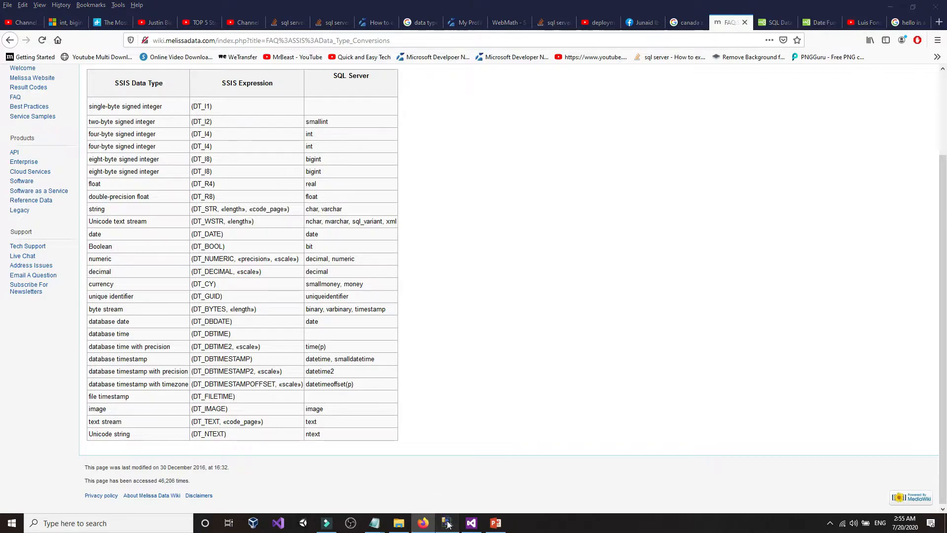
click(445, 520)
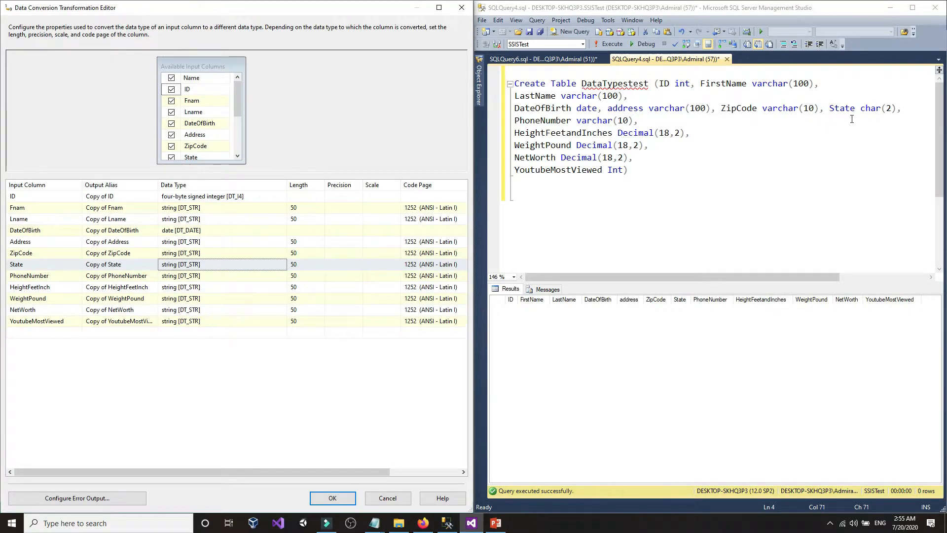
- Check PhoneNumber's varchar(10) conversion and note HeightFeetandInches' Decimal type in the script
click(584, 128)
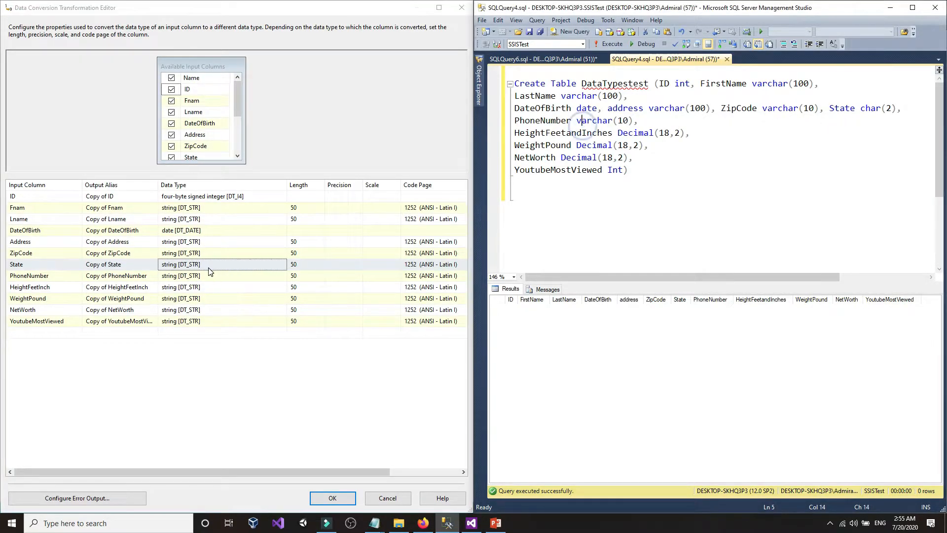
click(182, 277)
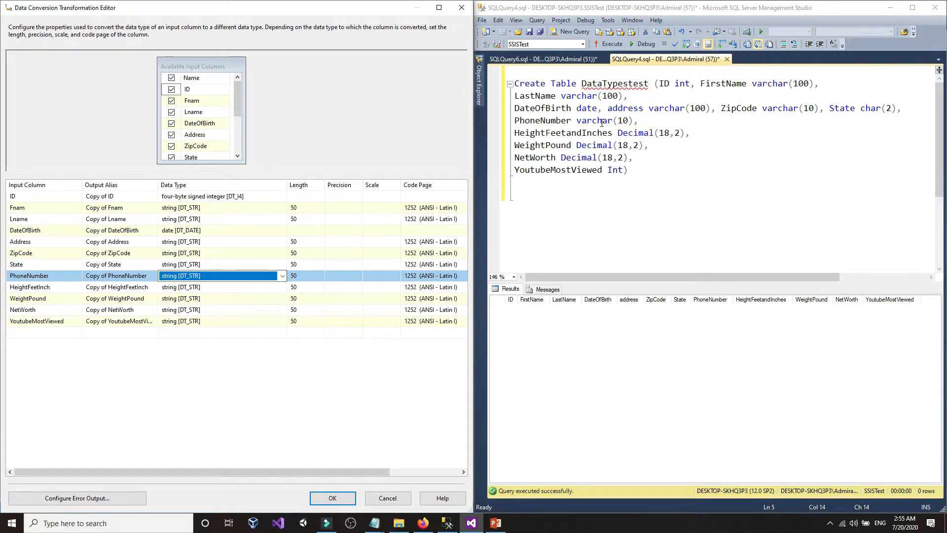
drag(618, 134, 648, 135)
click(645, 134)
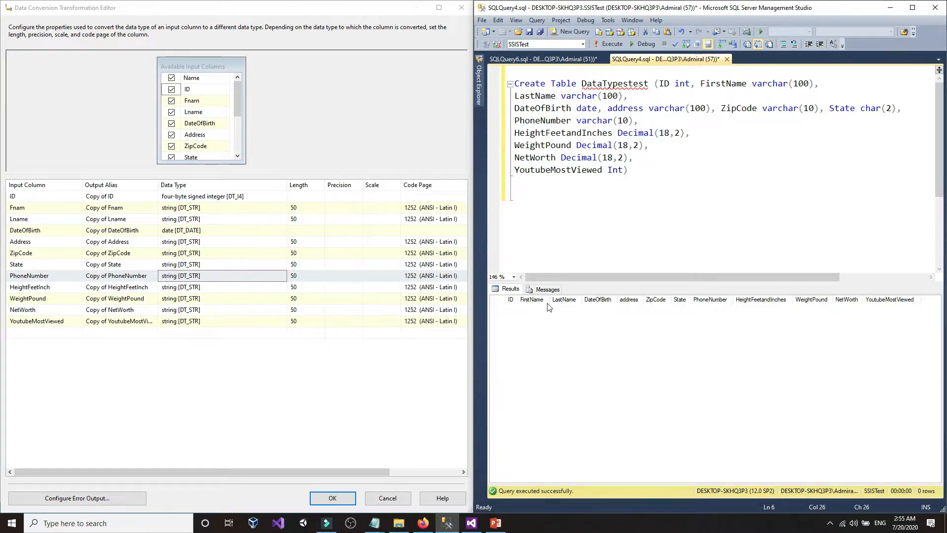
- Change HeightFeetInch's data type to decimal [DT_DECIMAL]
click(209, 288)
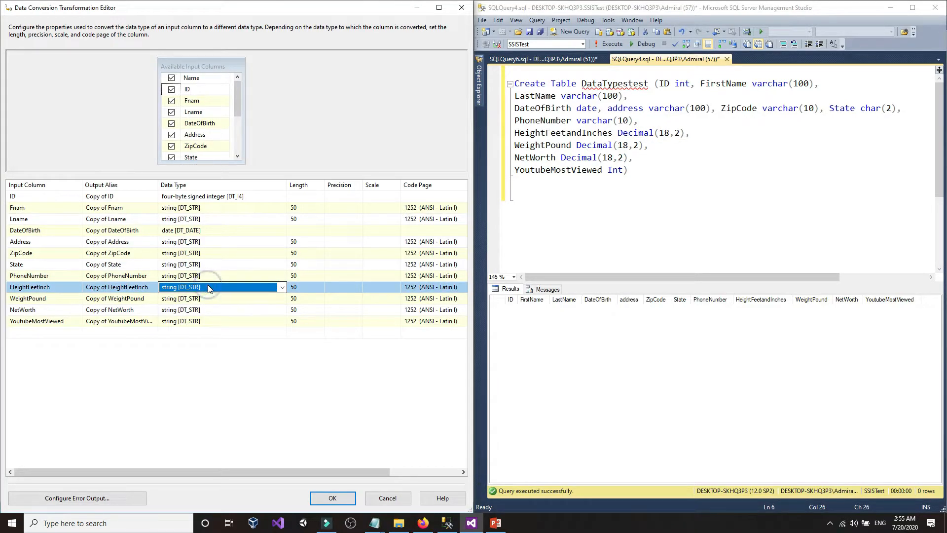
click(210, 288)
scroll(220, 320, up, 3)
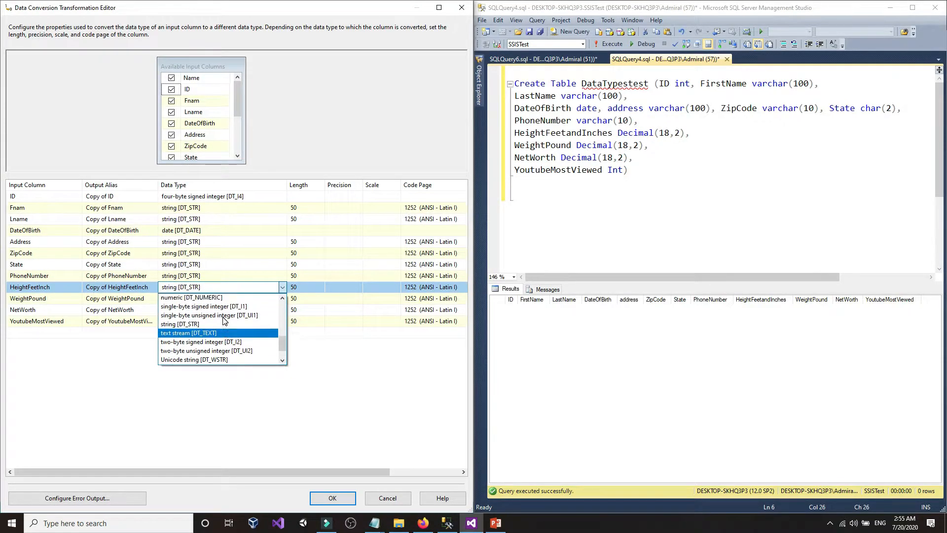
scroll(225, 321, up, 2)
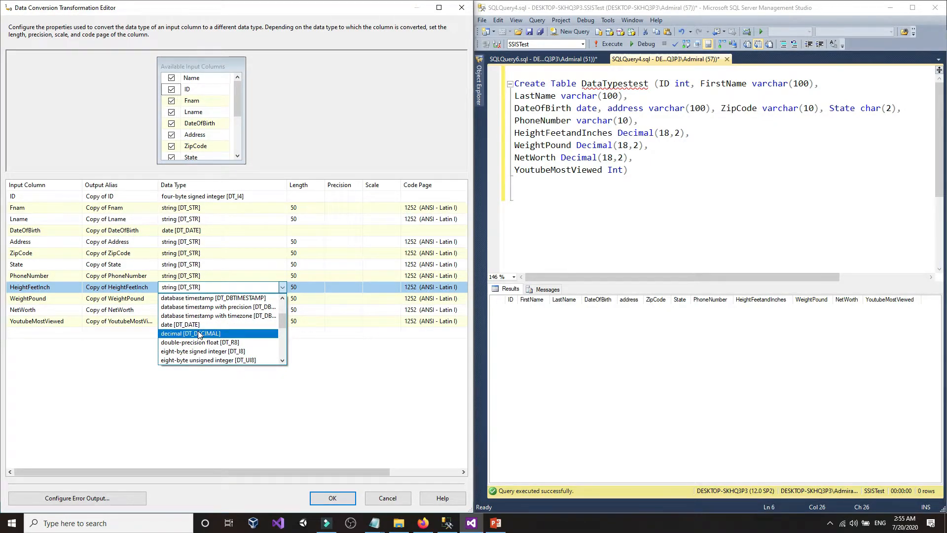
click(200, 333)
- Confirm that SQL Server decimal maps to DT_DECIMAL, then review NetWorth's Decimal(18,2) definition
click(423, 523)
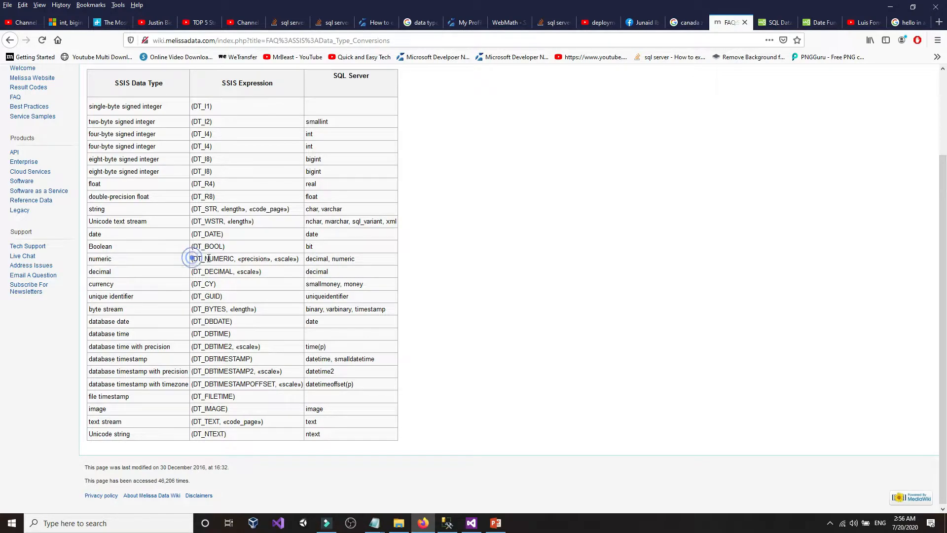
click(471, 523)
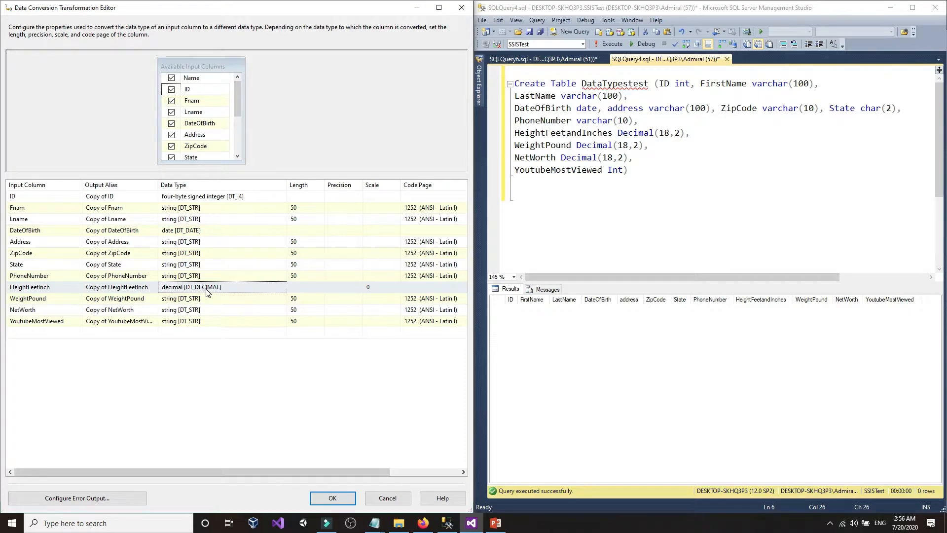
click(423, 523)
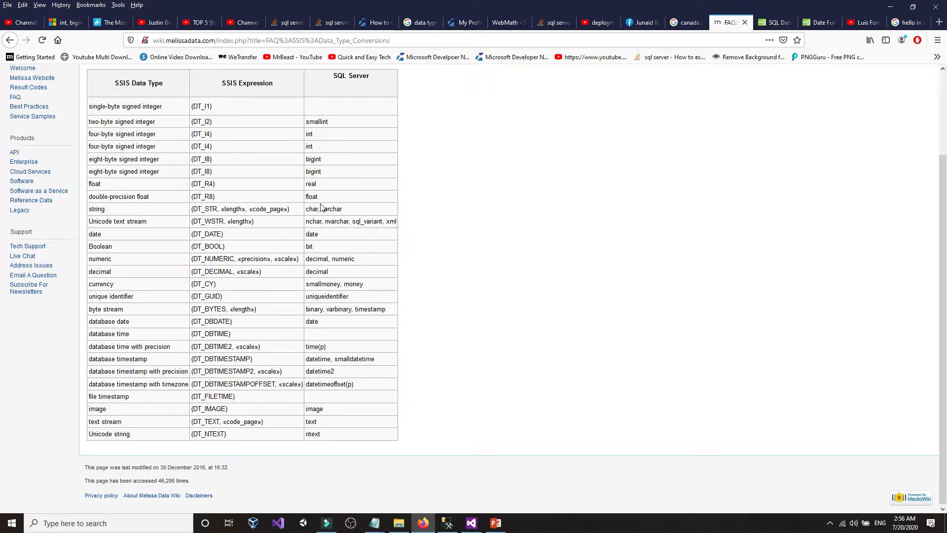
double_click(327, 273)
drag(209, 271, 142, 276)
click(214, 271)
click(450, 523)
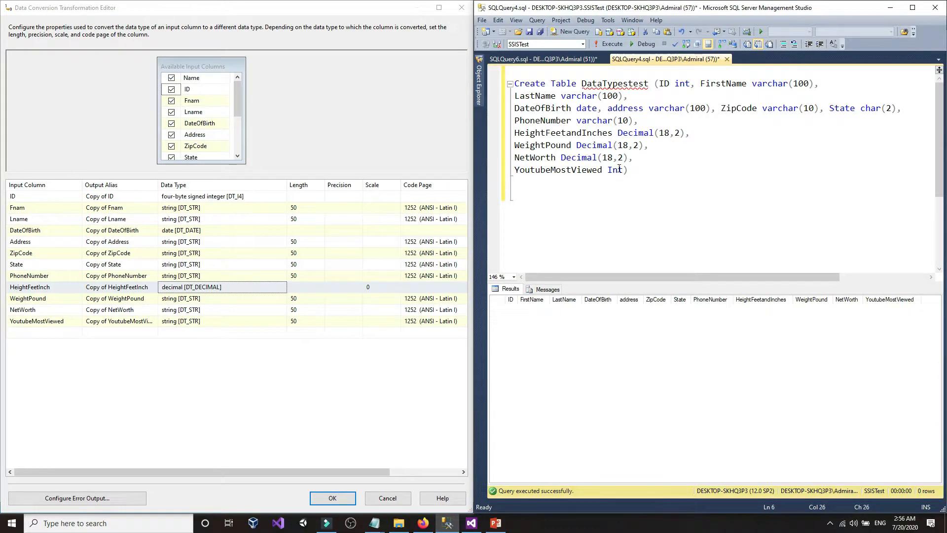
click(587, 157)
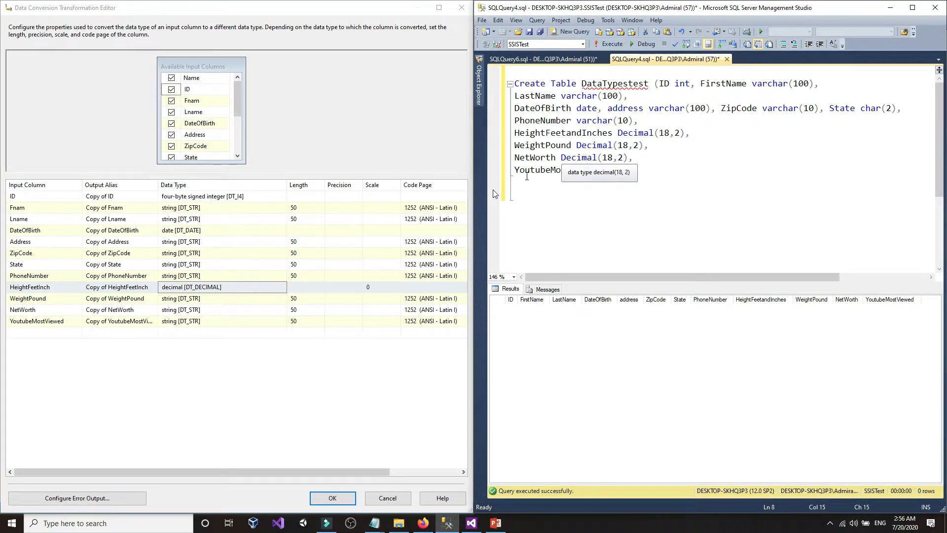
click(170, 295)
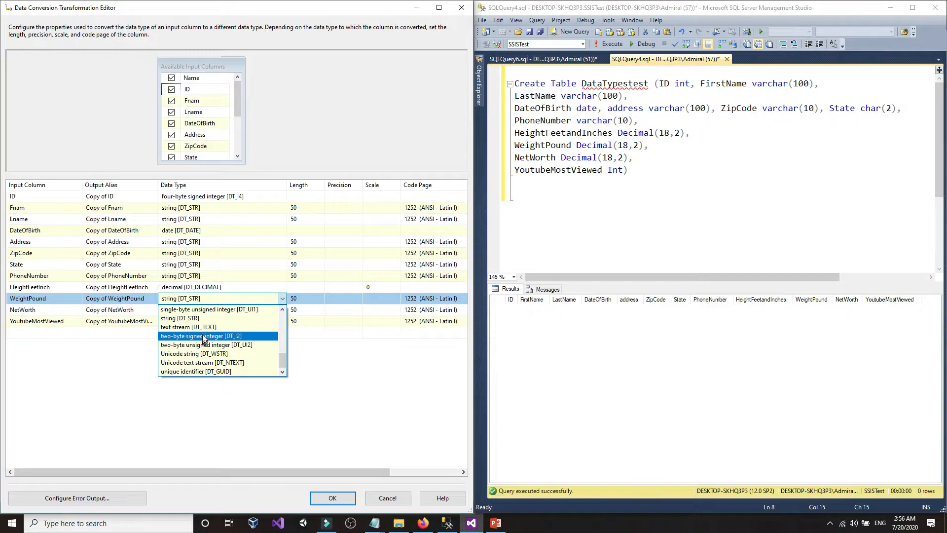
- Set both WeightPound and NetWorth to decimal [DT_DECIMAL]
scroll(202, 334, up, 1)
scroll(202, 337, up, 4)
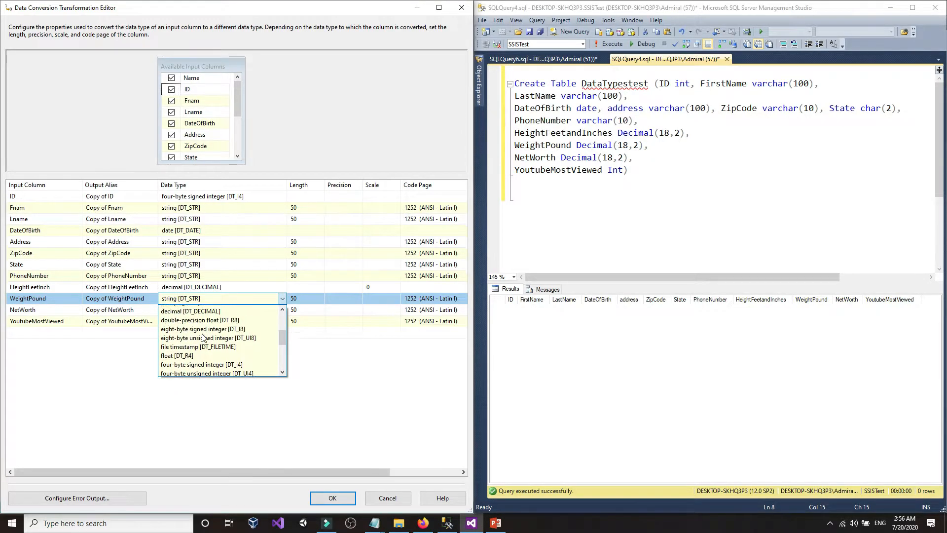
click(197, 345)
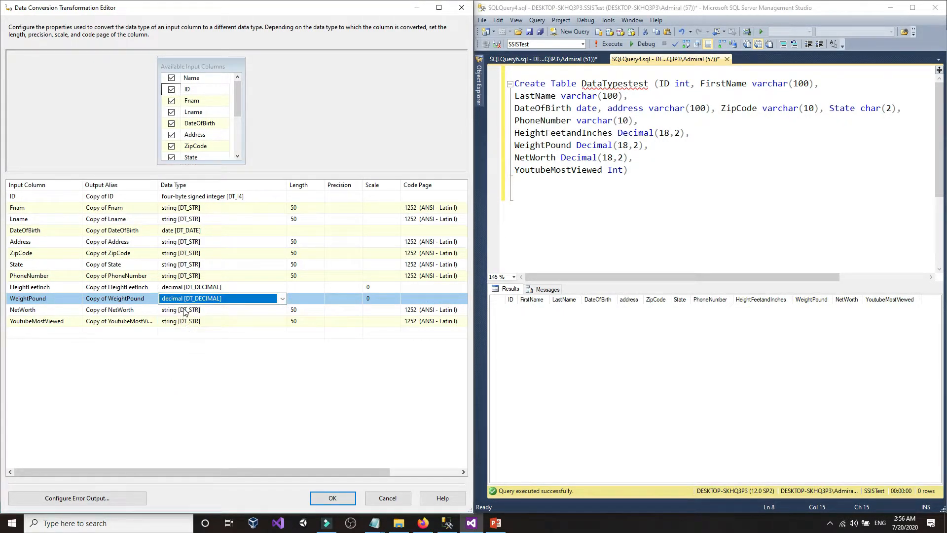
click(184, 310)
click(184, 310)
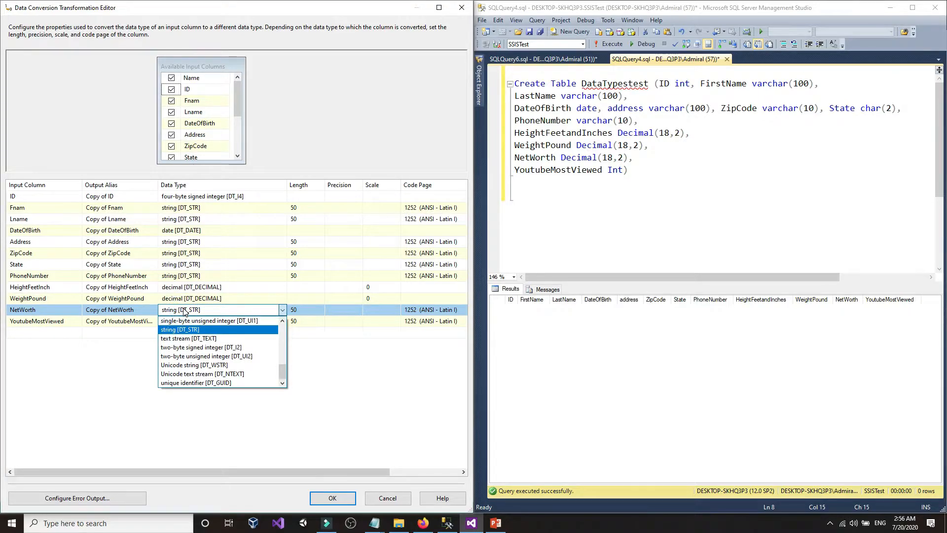
scroll(202, 348, up, 2)
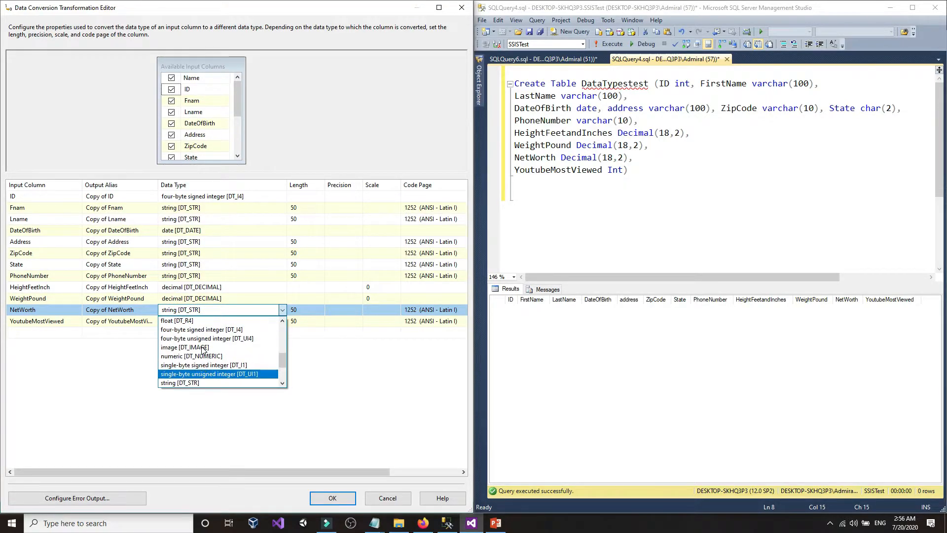
scroll(200, 347, up, 1)
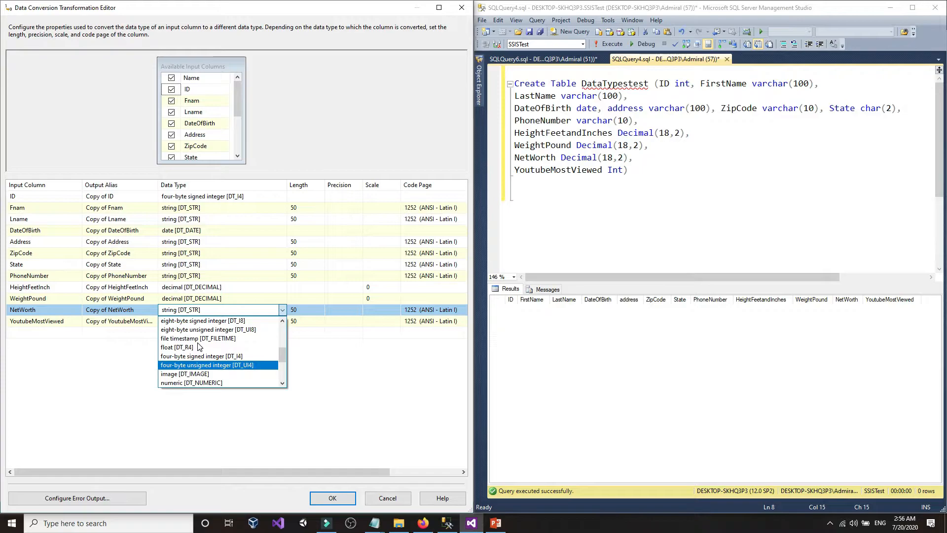
scroll(200, 347, up, 3)
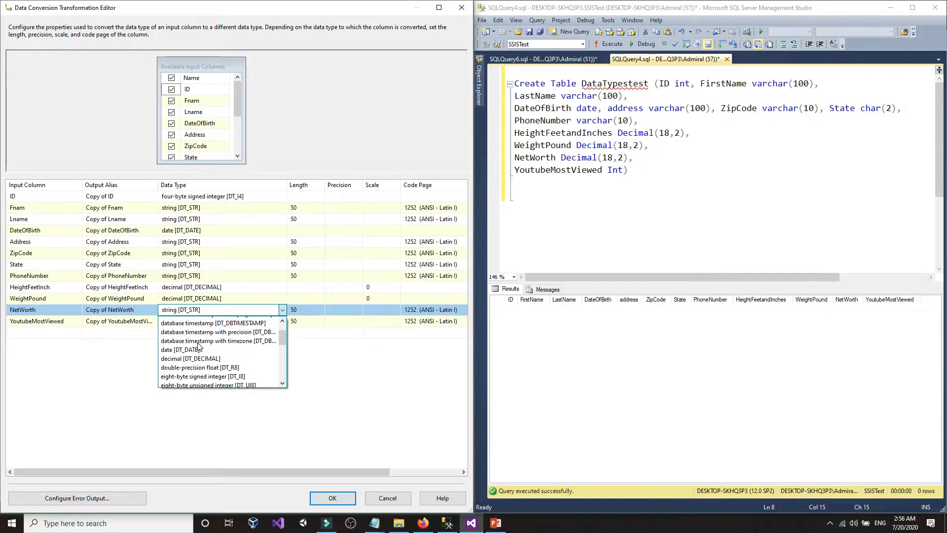
scroll(200, 346, down, 5)
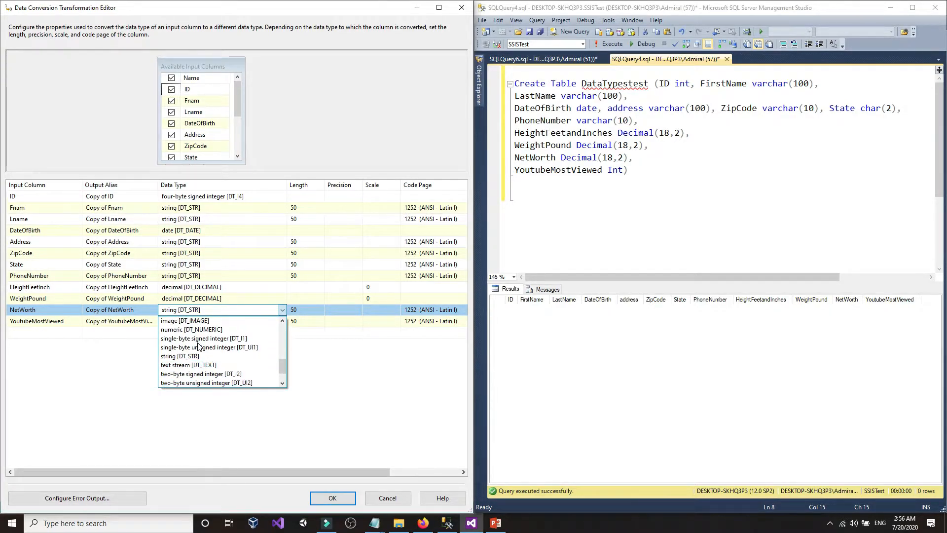
scroll(199, 346, up, 5)
click(198, 345)
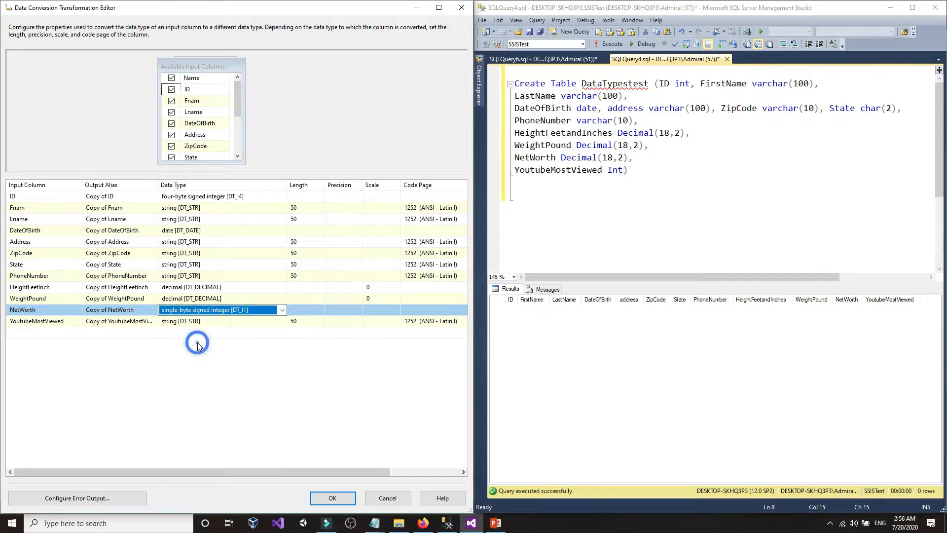
scroll(200, 347, down, 5)
scroll(200, 347, down, 1)
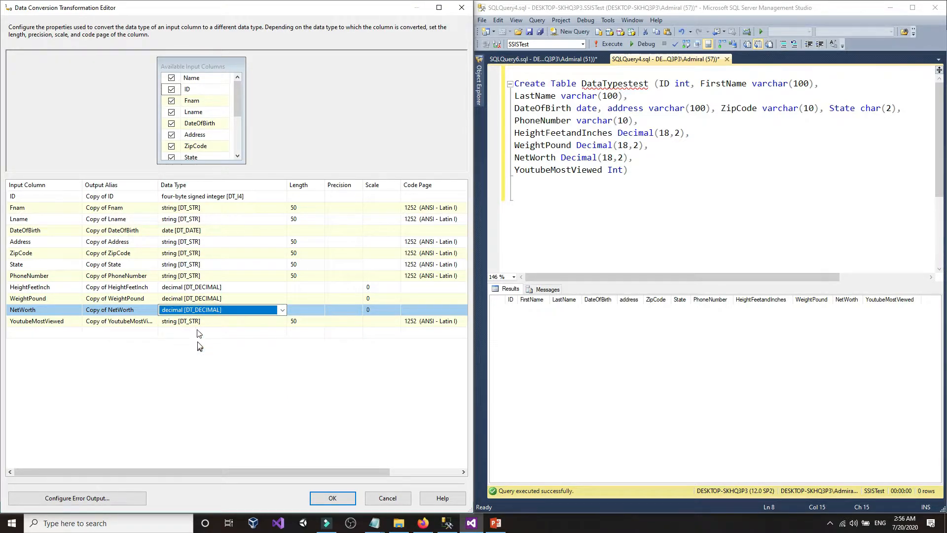
click(198, 339)
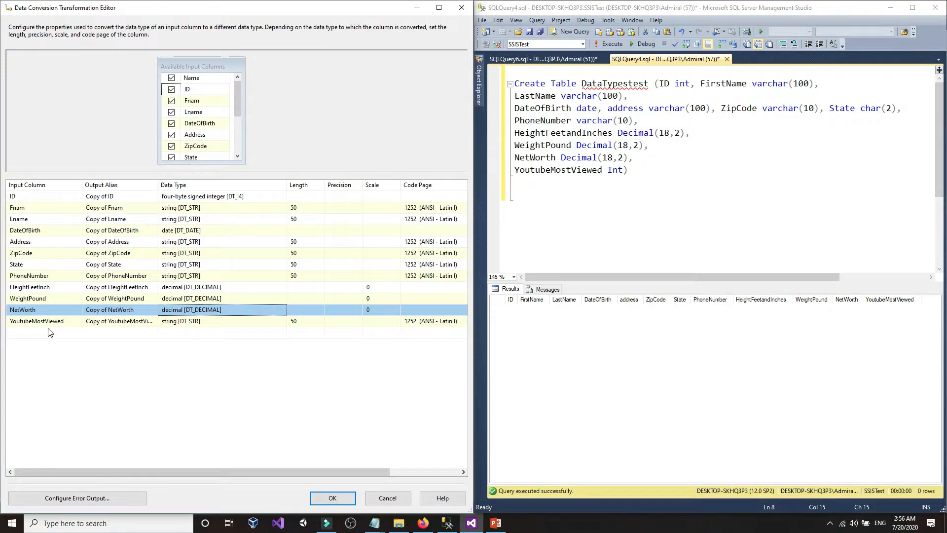
- Change YoutubeMostViewed's data type to four-byte signed integer [DT_I4], matching the table's Int column
click(595, 186)
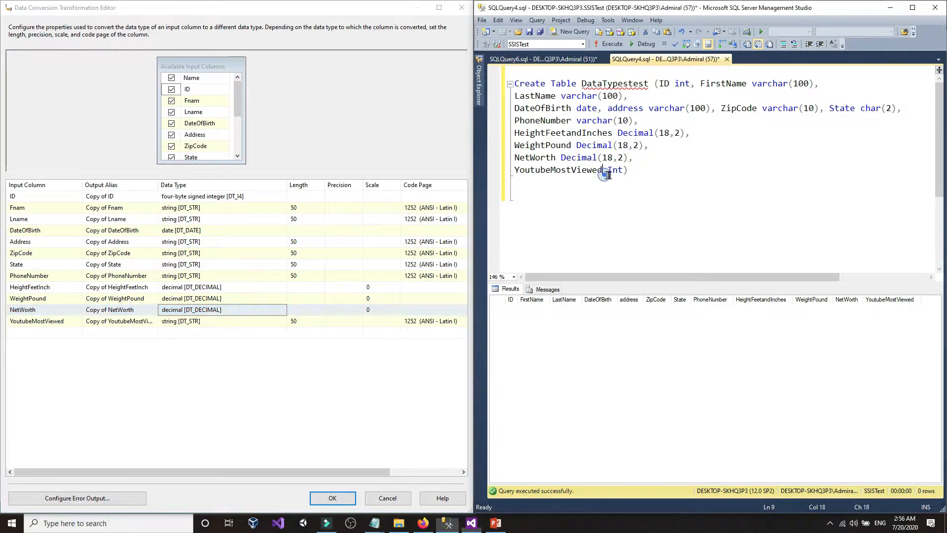
click(215, 196)
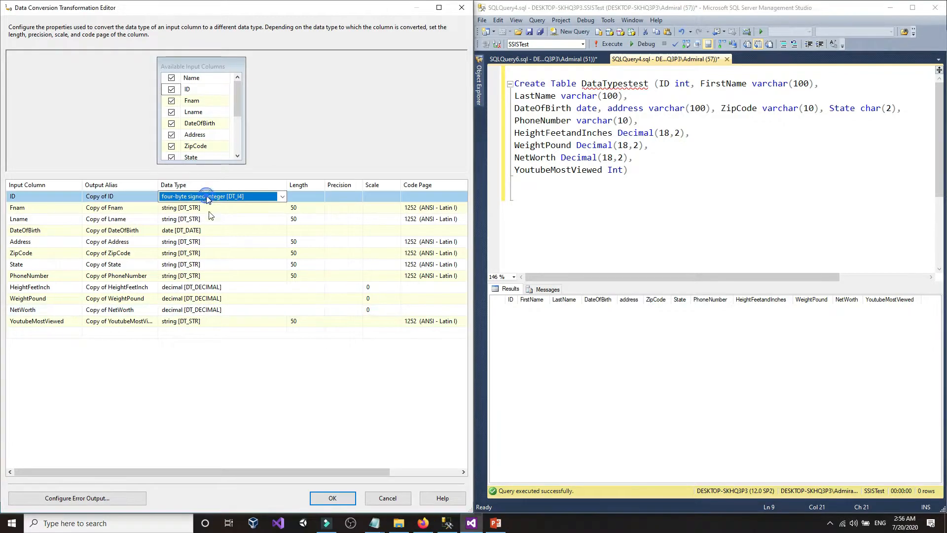
click(210, 321)
scroll(215, 353, up, 3)
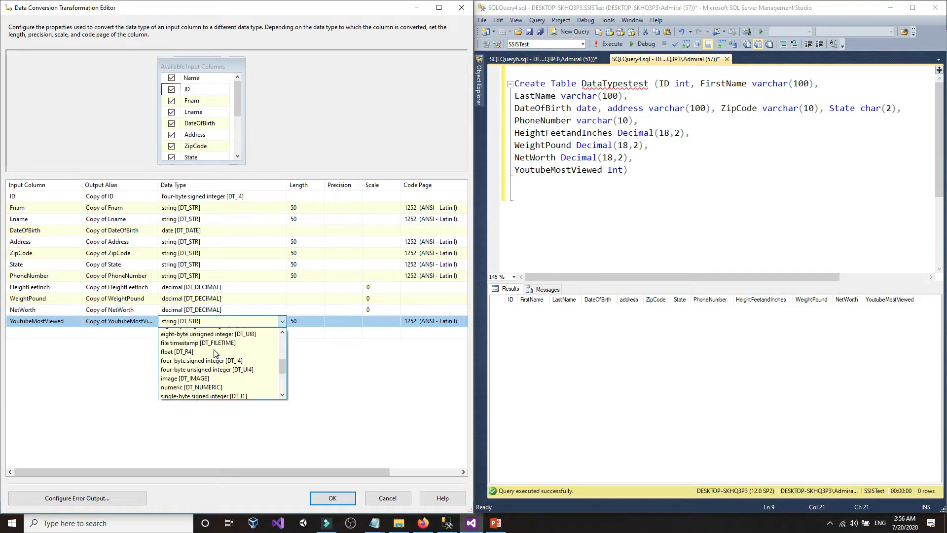
click(217, 368)
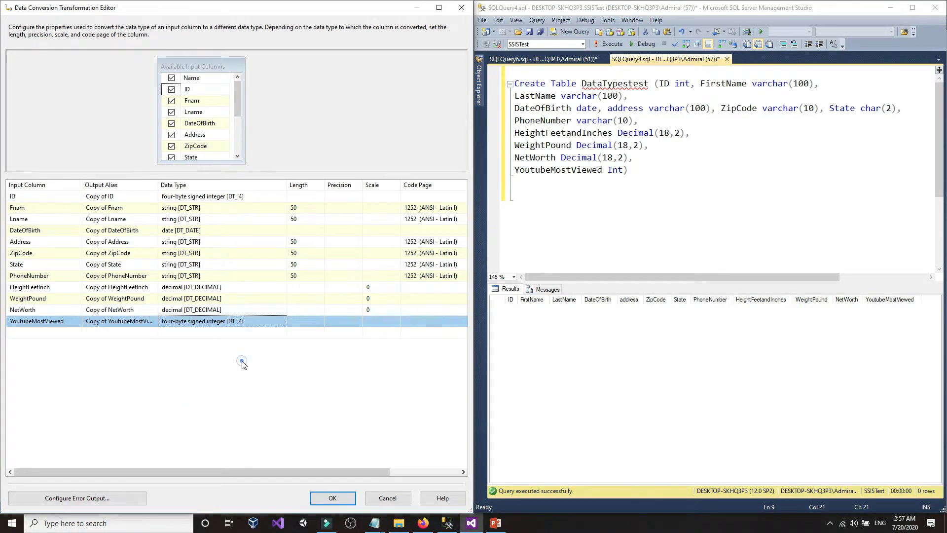
click(672, 148)
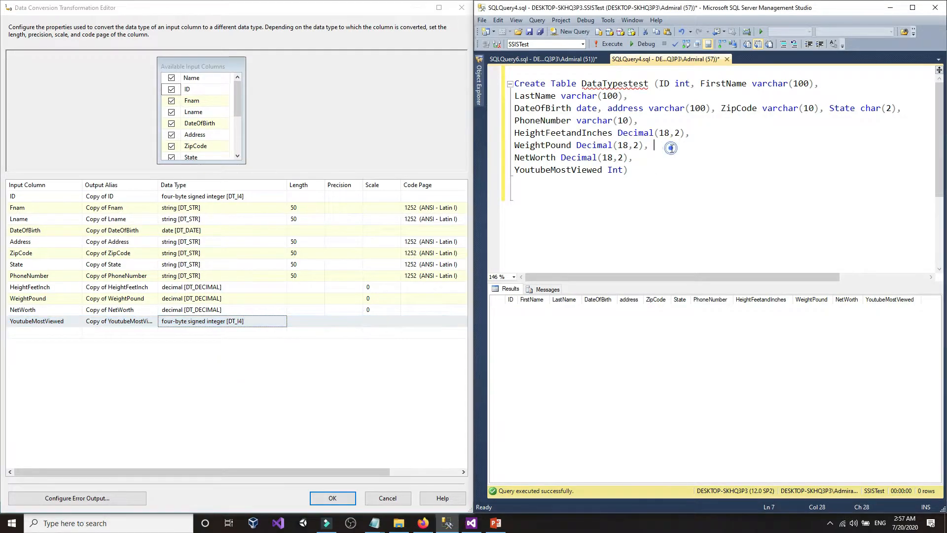
- Sort the conversion grid by Length, then switch the Input Column sort between ascending and descending
click(299, 186)
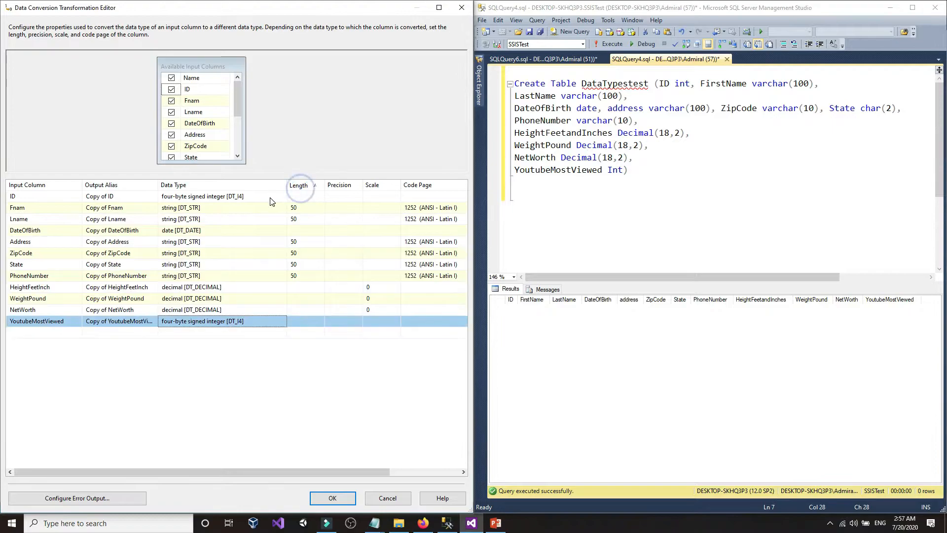
click(303, 187)
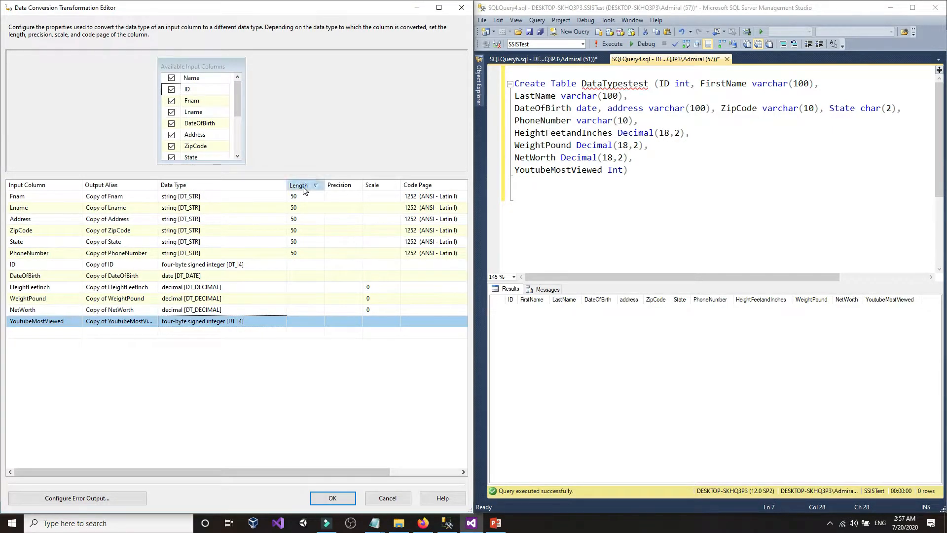
click(43, 186)
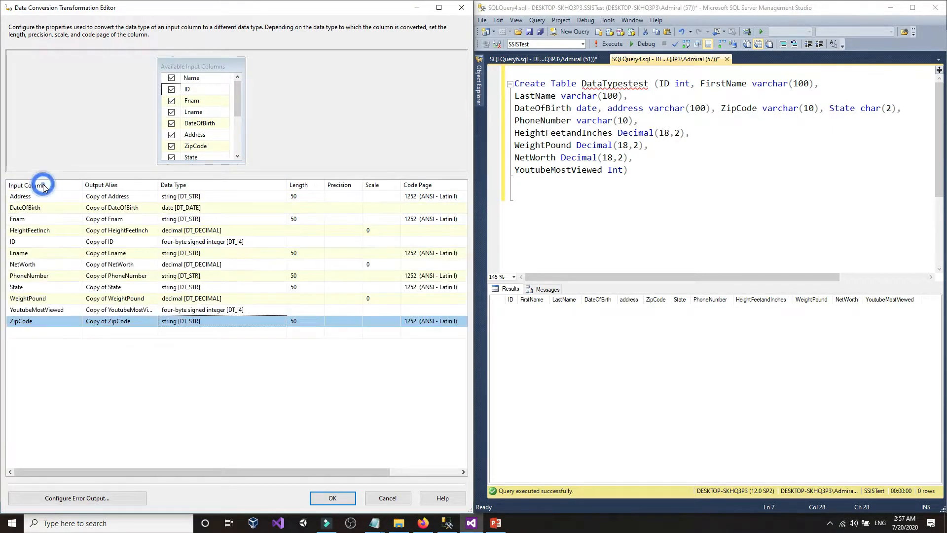
click(43, 186)
click(44, 186)
click(44, 186)
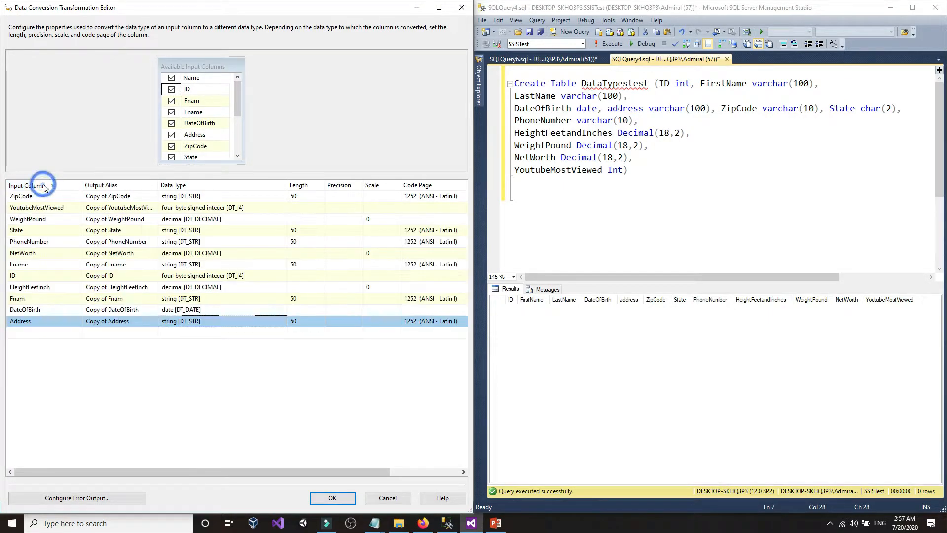
click(43, 186)
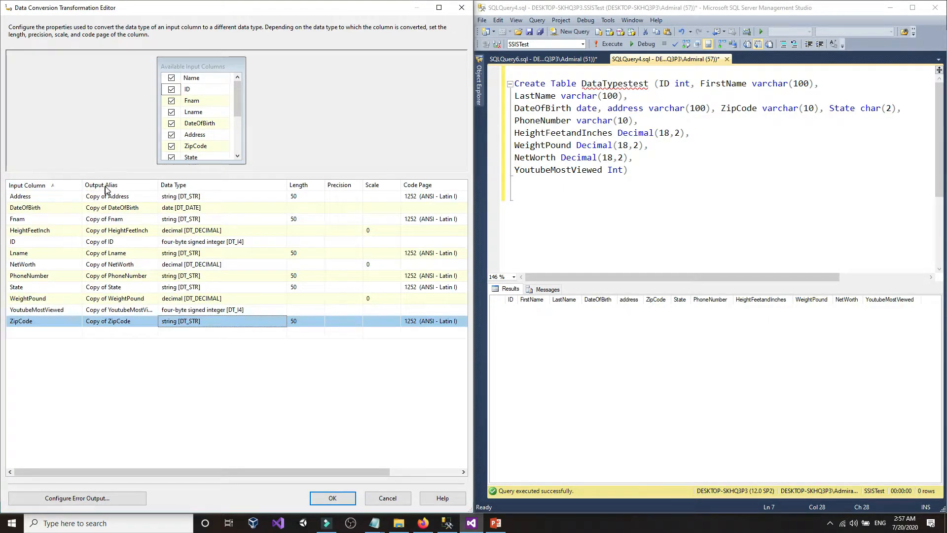
click(63, 188)
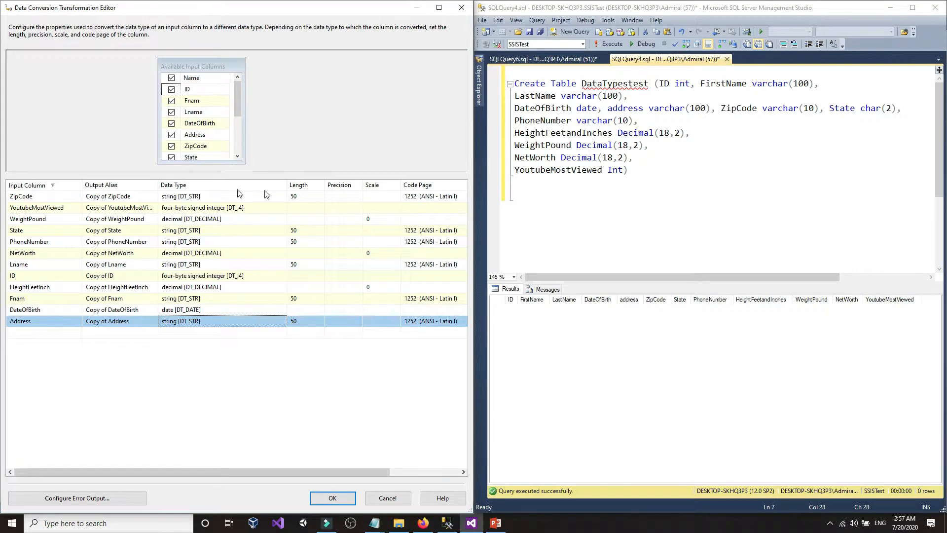
- Sort the grid by Length again, then by Data Type, and switch the Data Type order
click(632, 173)
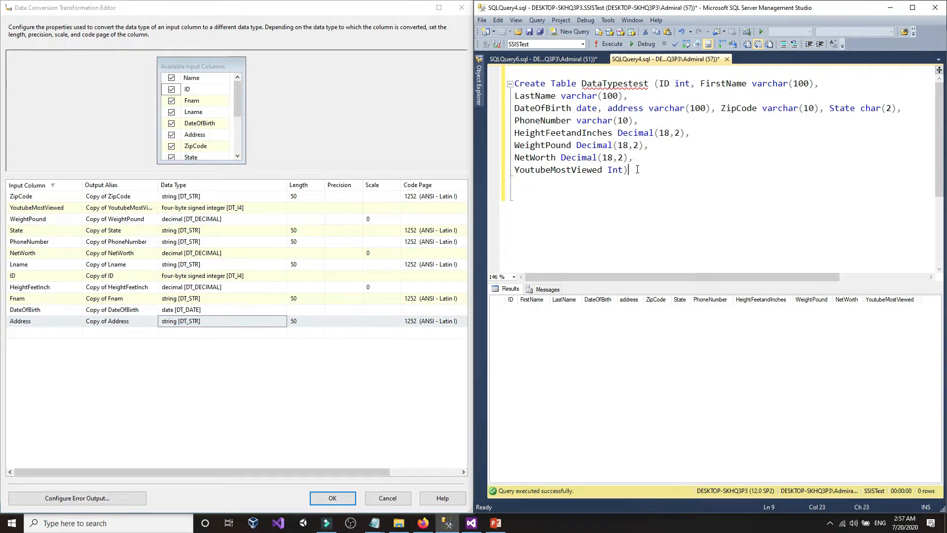
click(304, 186)
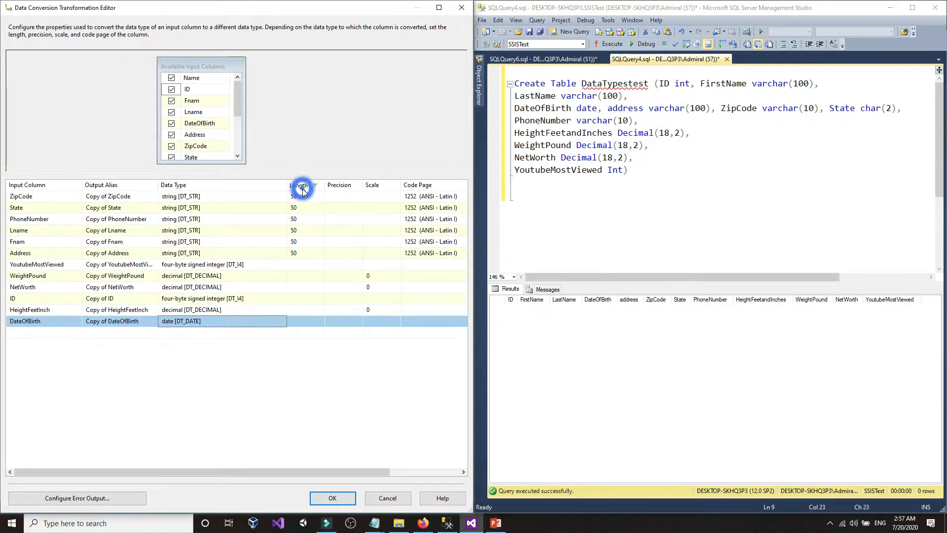
click(187, 186)
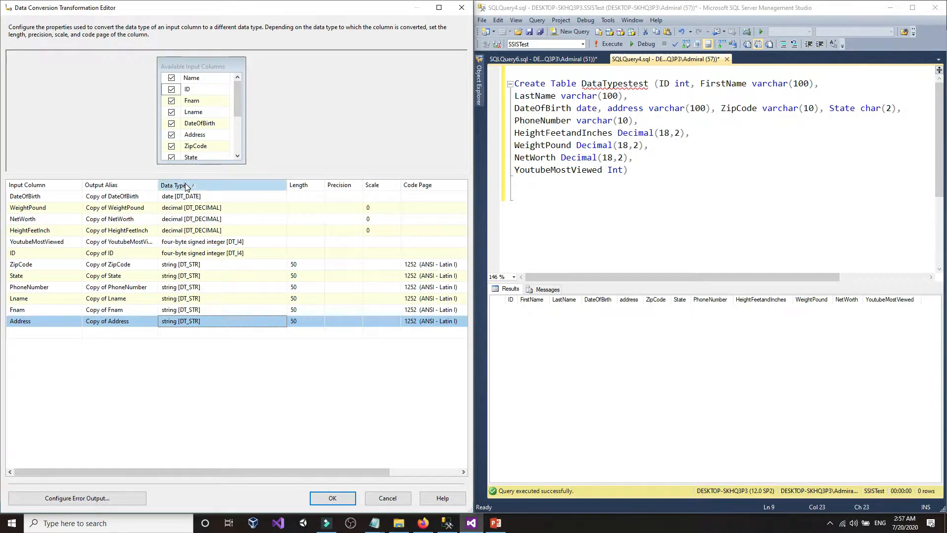
click(187, 186)
click(187, 186)
click(187, 186)
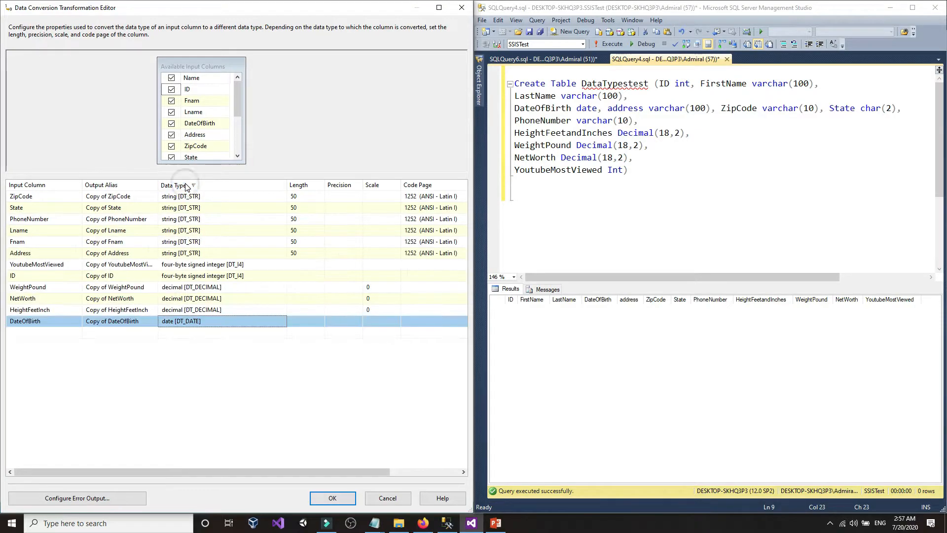
click(187, 186)
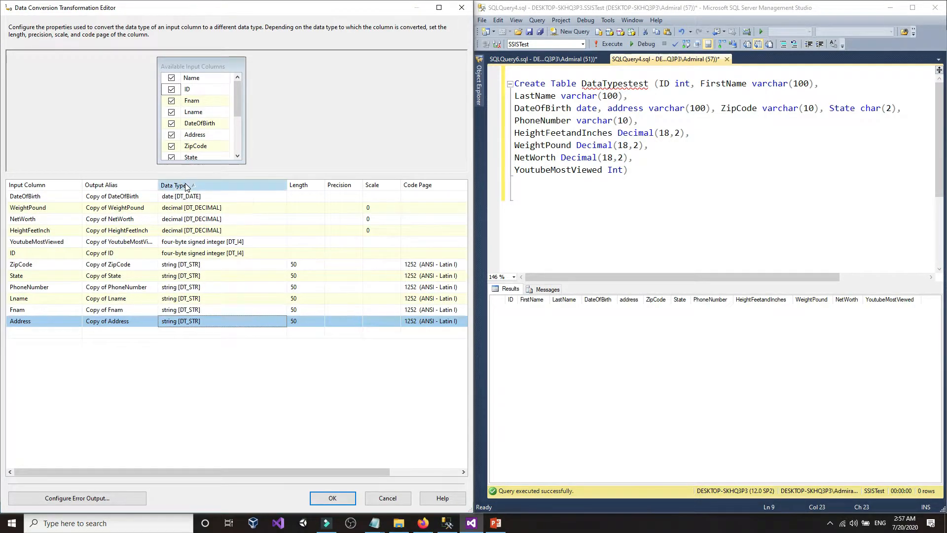
click(187, 185)
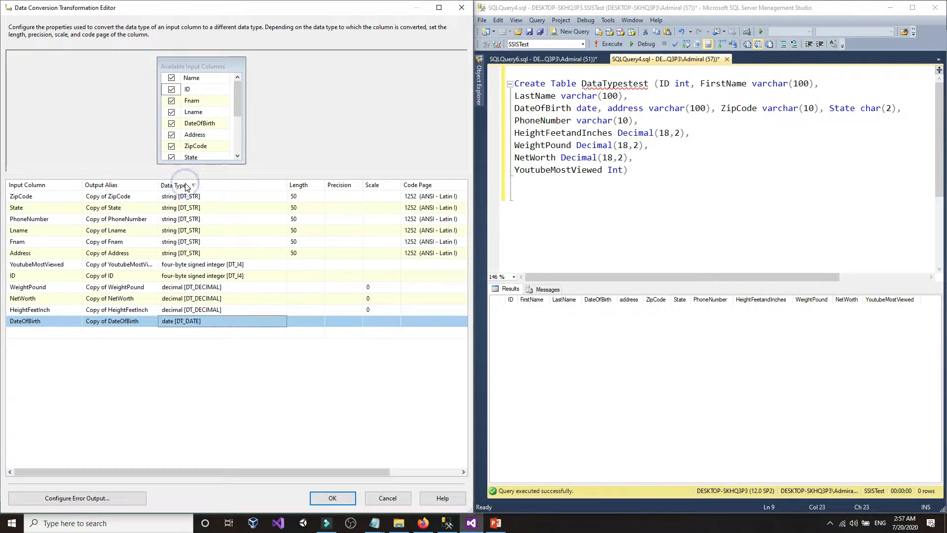
- Set ZipCode's output length to 10 and State's to 2, matching varchar(10) and char(2)
click(651, 190)
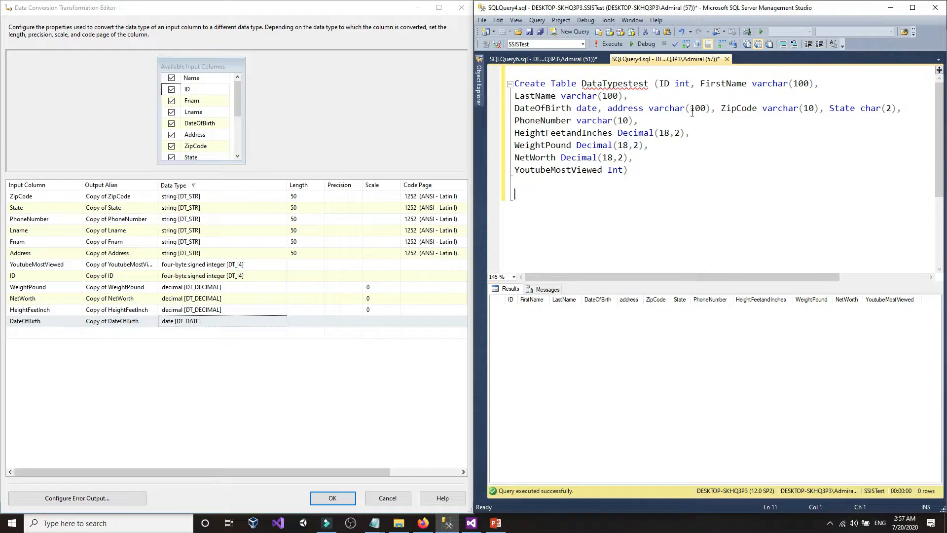
click(810, 109)
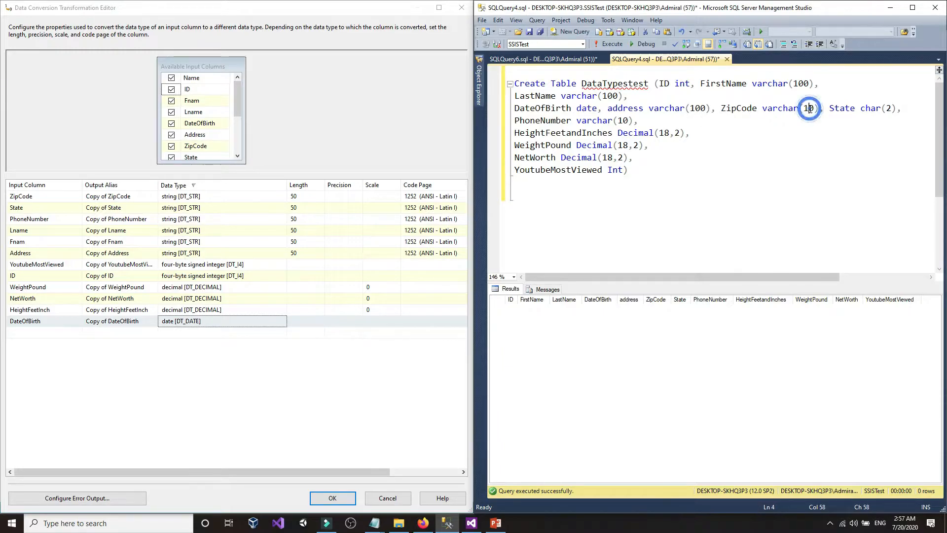
click(306, 197)
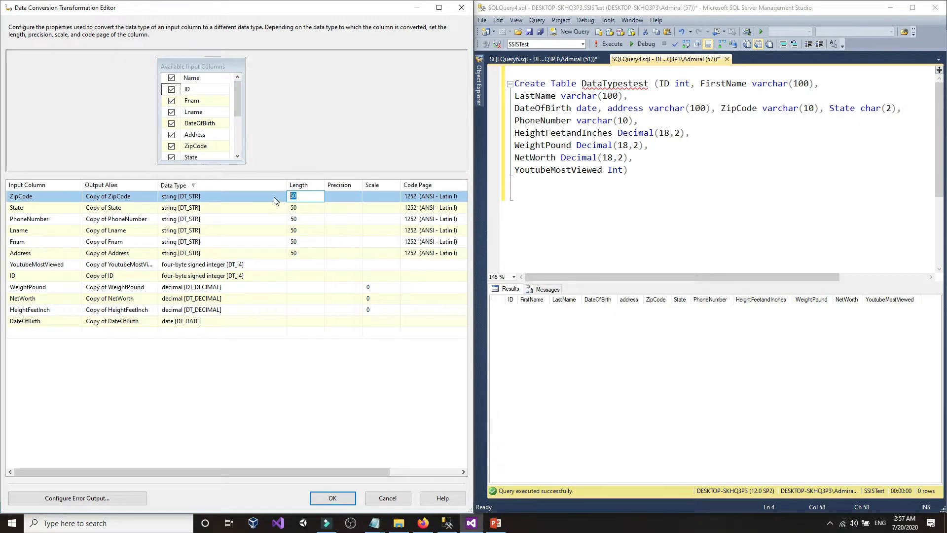
text(10)
click(715, 176)
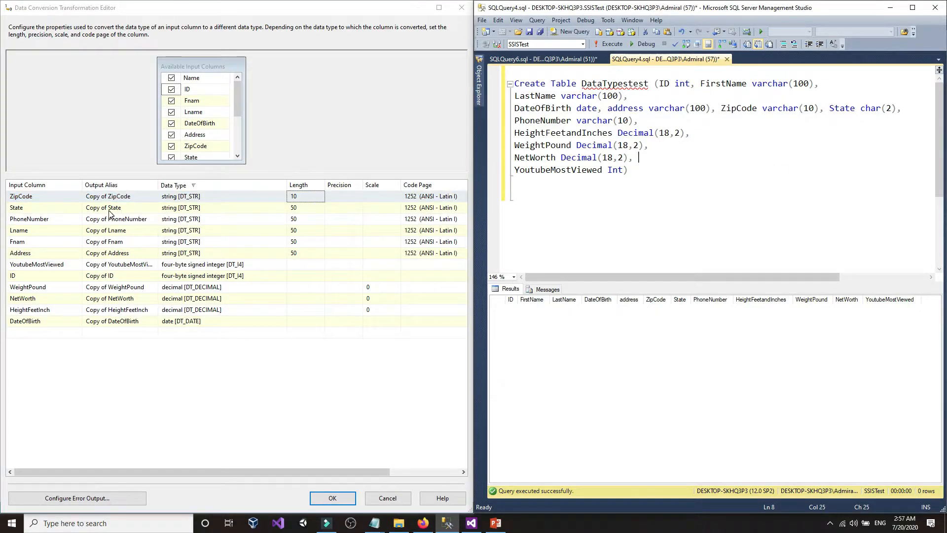
click(300, 212)
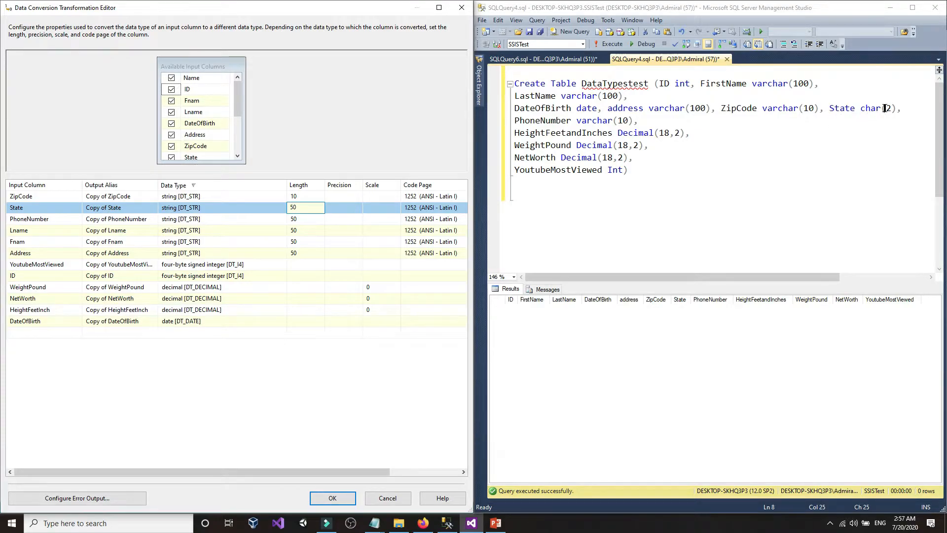
click(884, 108)
click(306, 208)
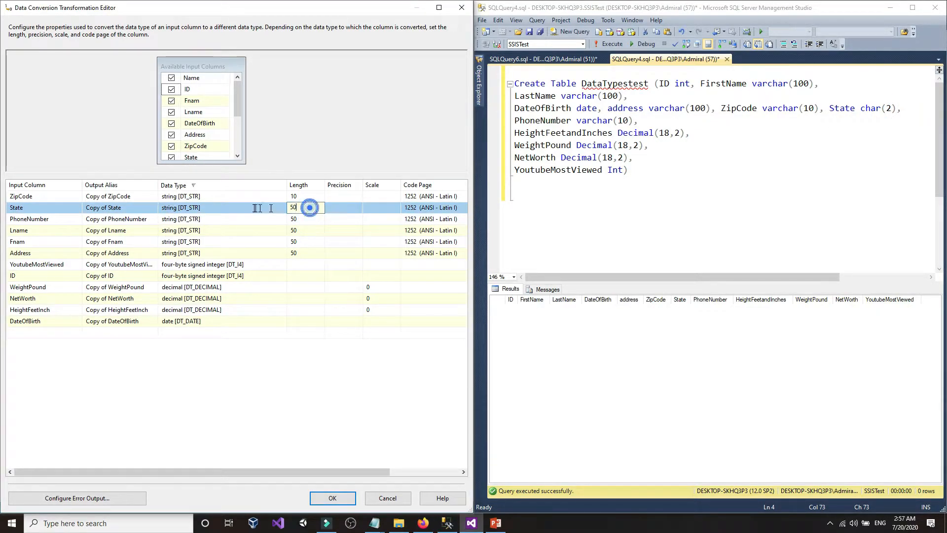
text(2)
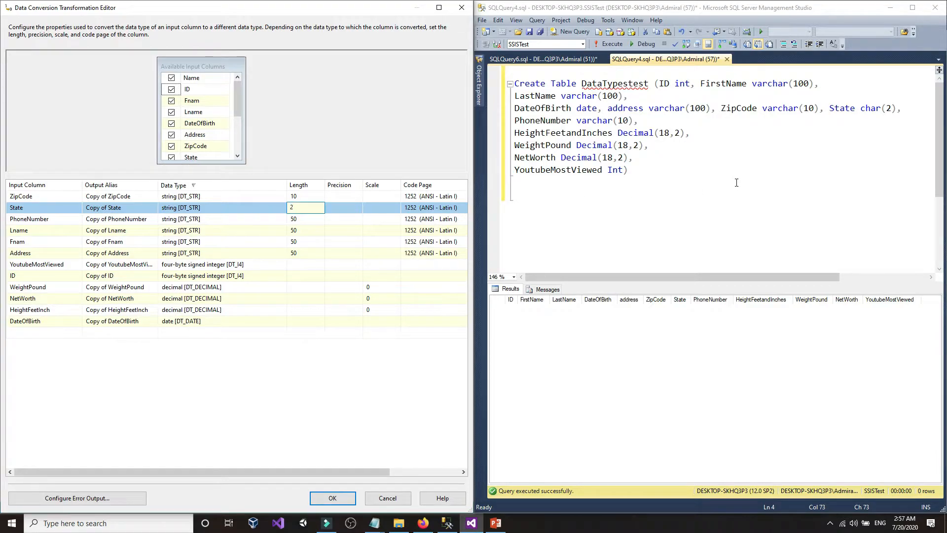
click(736, 183)
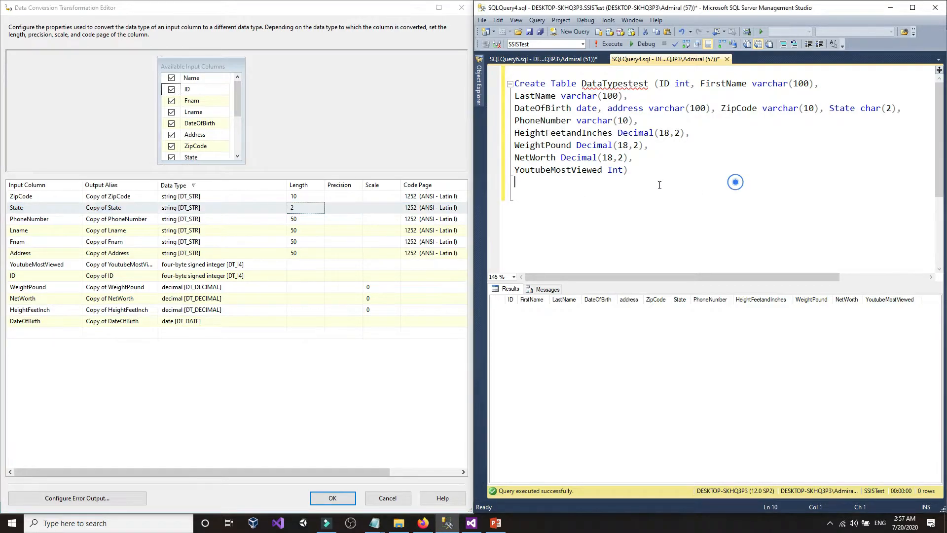
- Set PhoneNumber's output length to 10 to match its varchar(10) definition
click(300, 220)
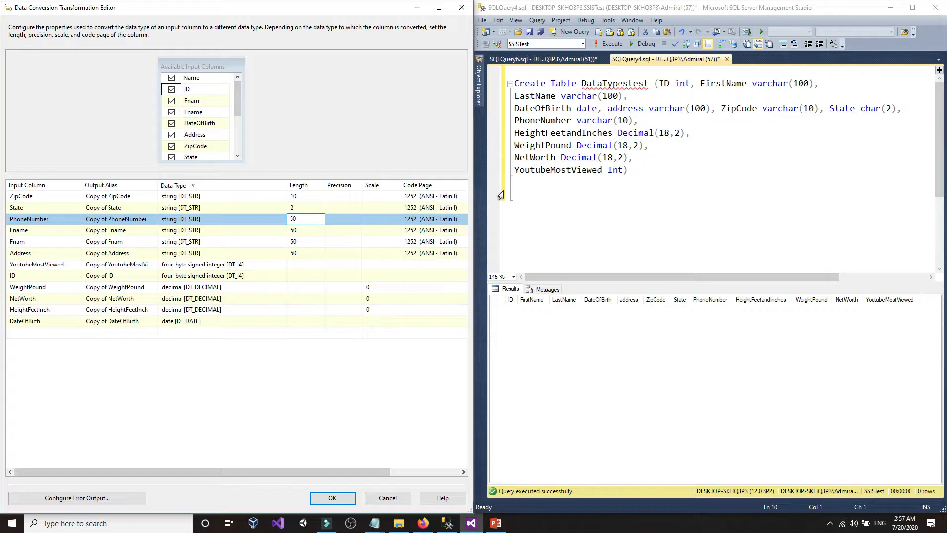
click(617, 121)
click(275, 221)
text(10)
click(661, 218)
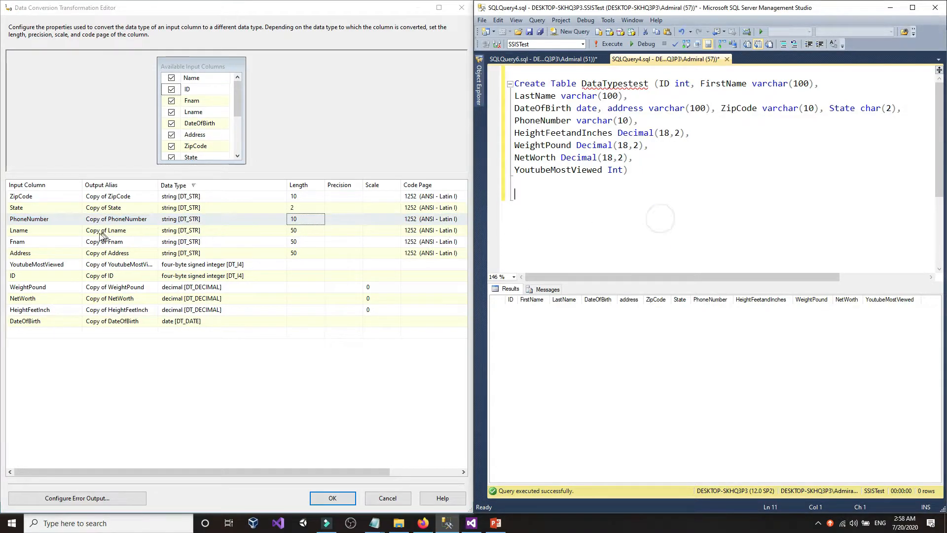
- Set the output lengths of Lname, Fnam and Address to 100
click(278, 231)
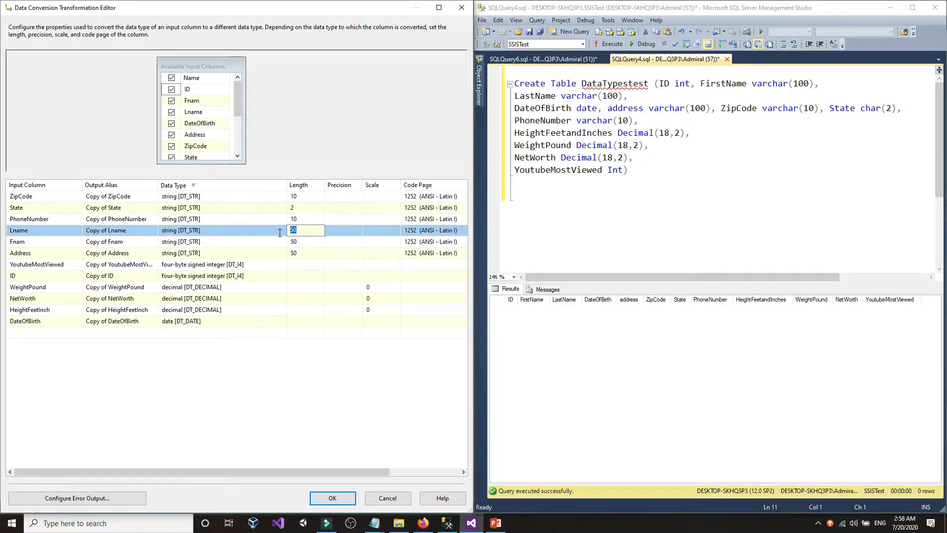
text(100)
click(301, 243)
text(10)
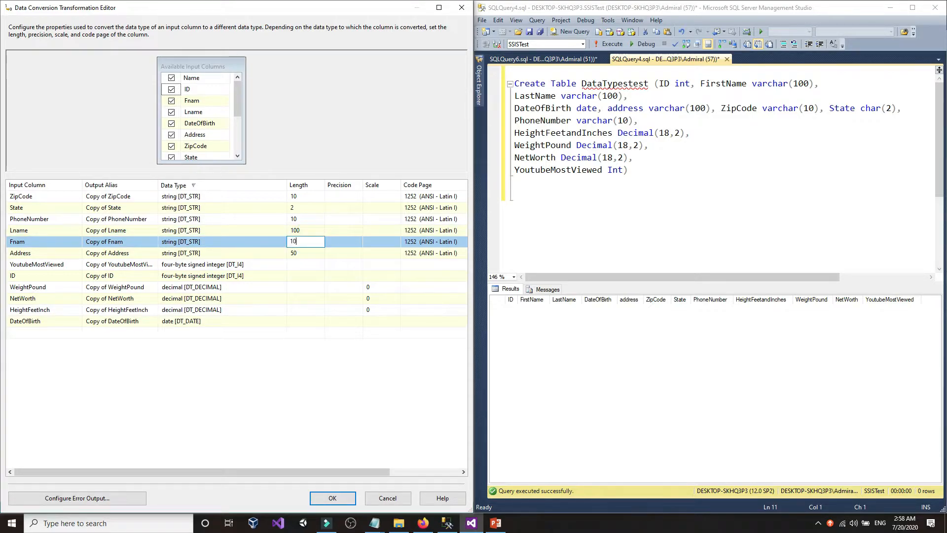
text(0)
click(308, 253)
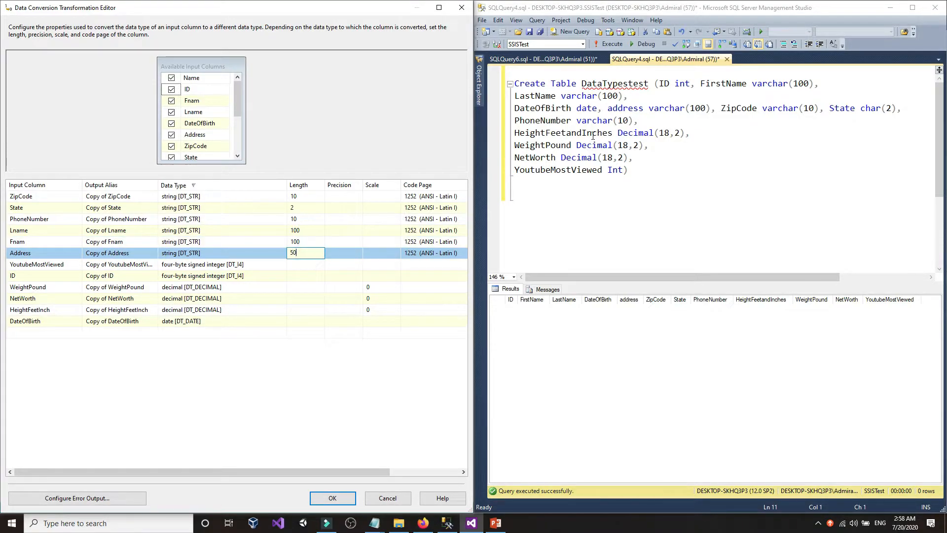
click(701, 108)
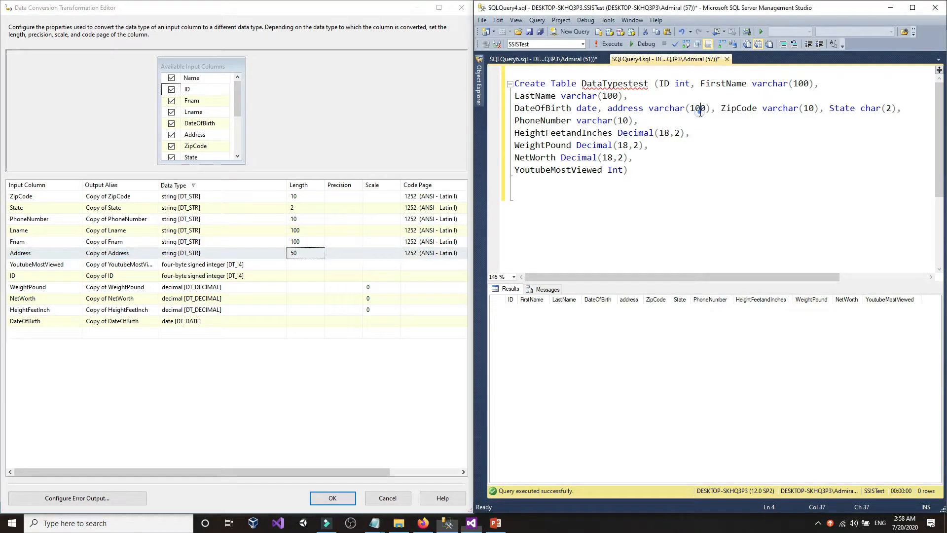
click(291, 254)
text(100)
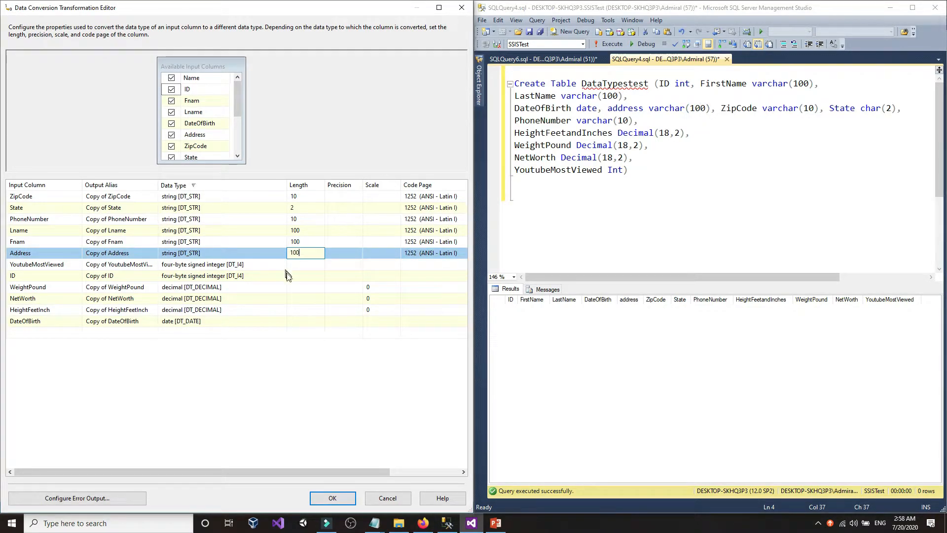
click(311, 265)
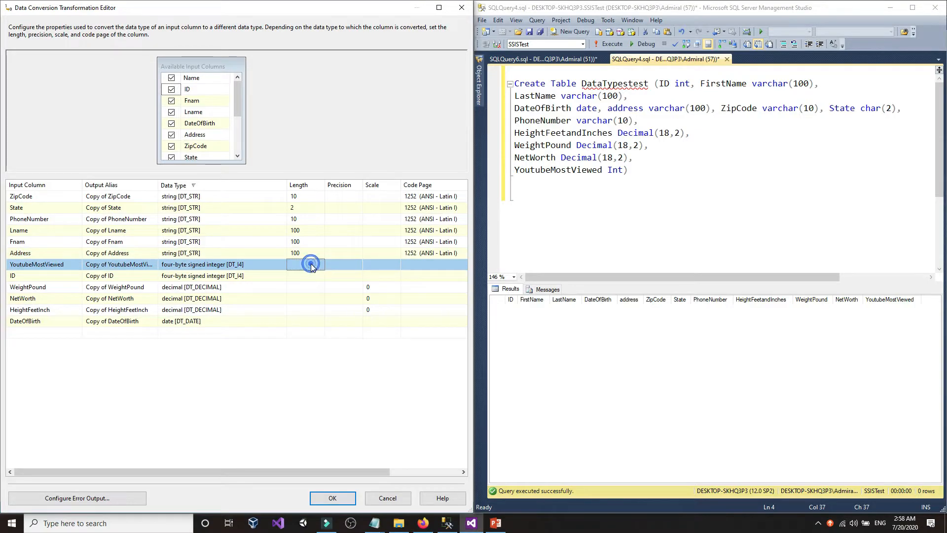
click(252, 275)
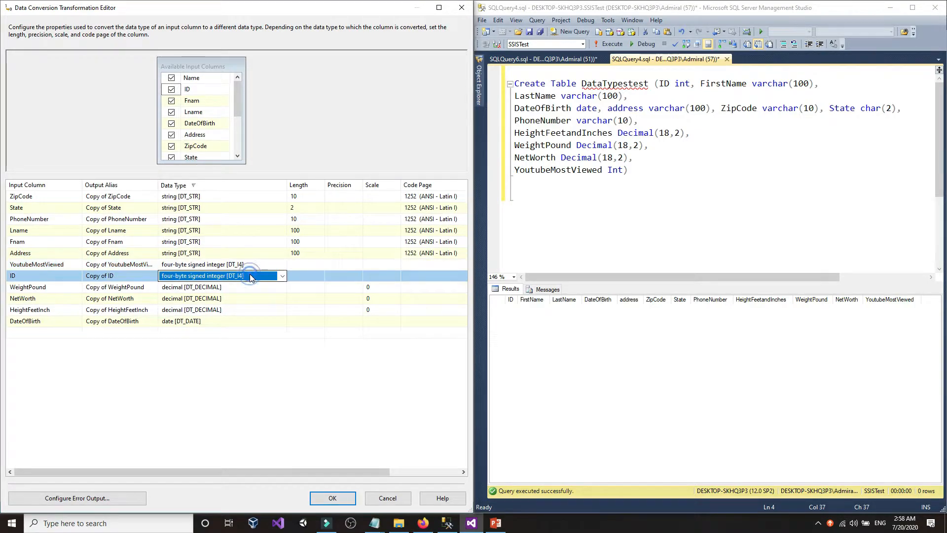
click(250, 286)
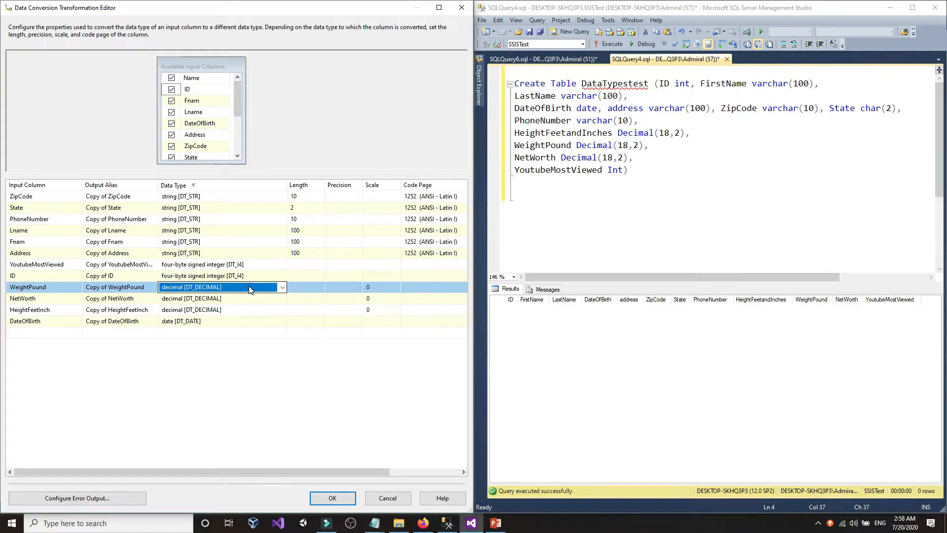
click(244, 322)
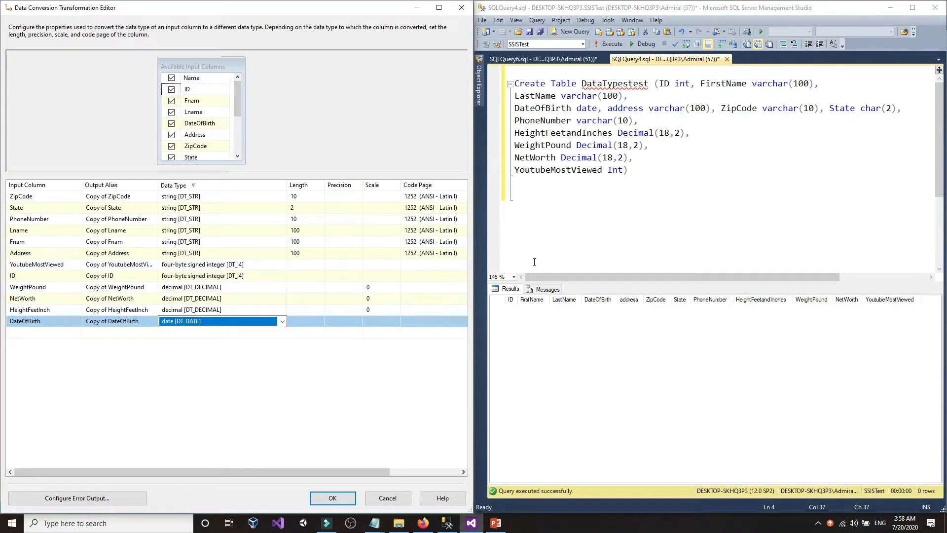
click(376, 288)
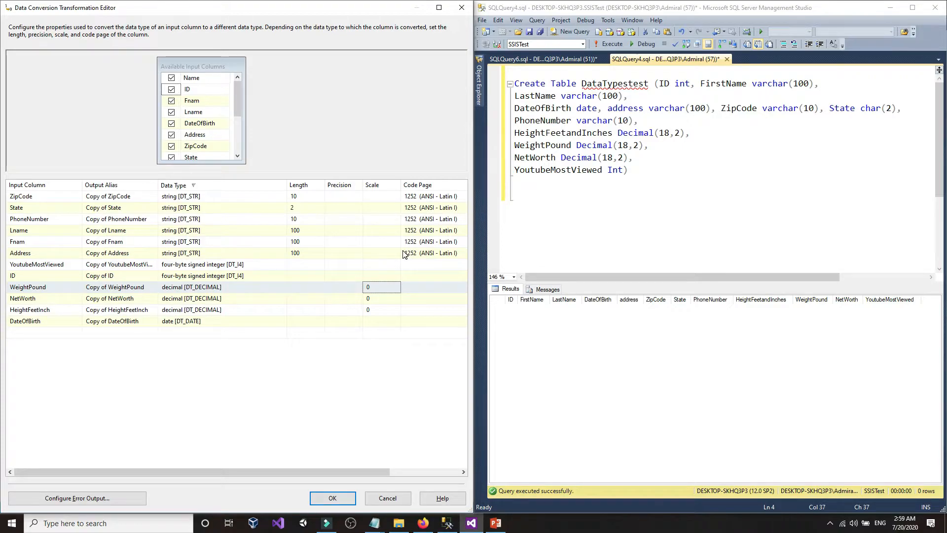
click(223, 291)
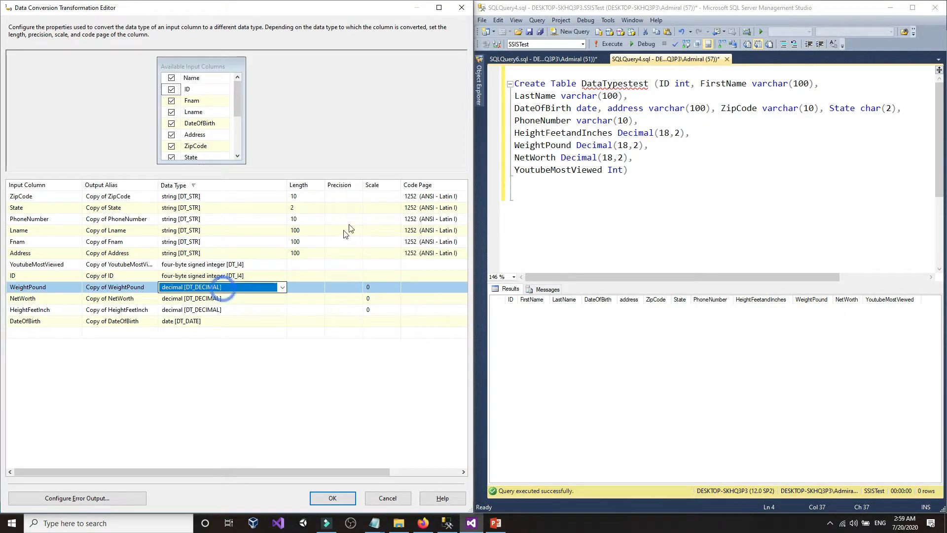
click(379, 186)
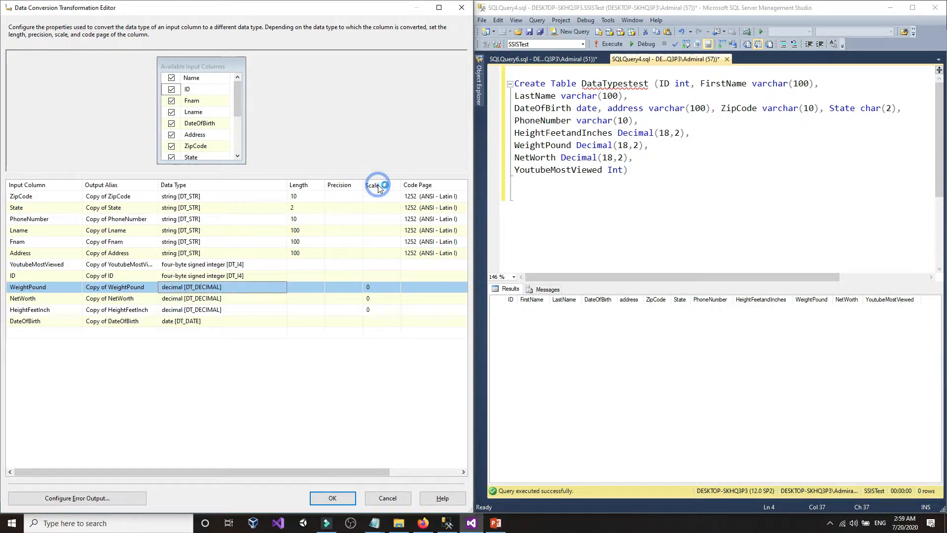
click(345, 189)
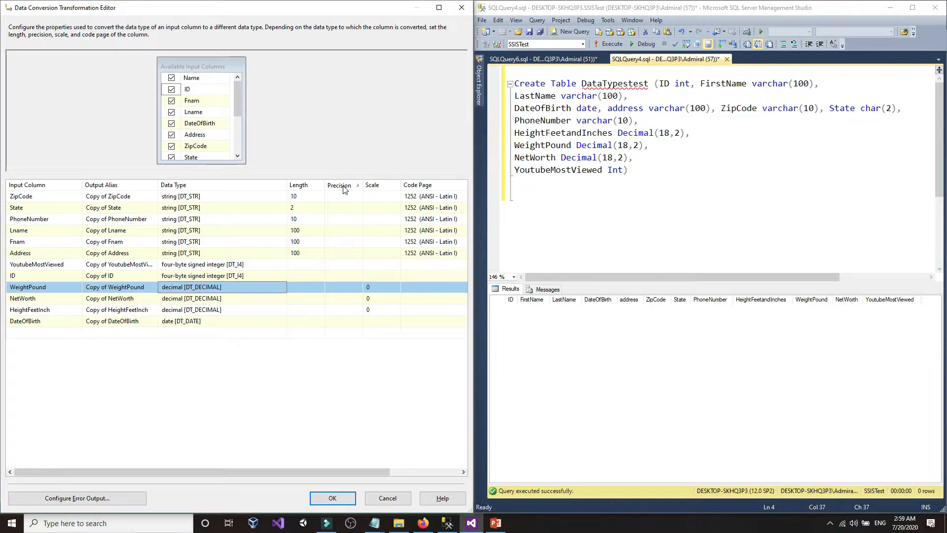
click(345, 189)
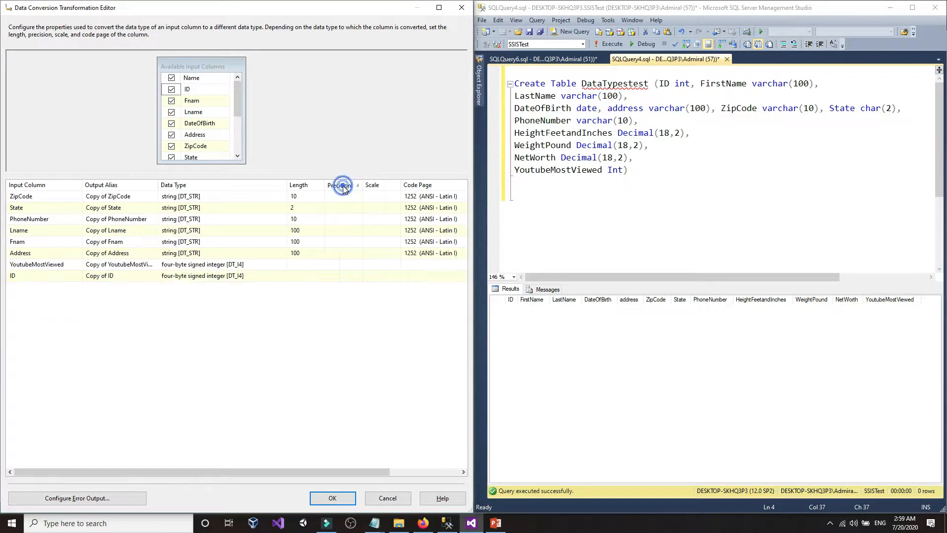
click(372, 187)
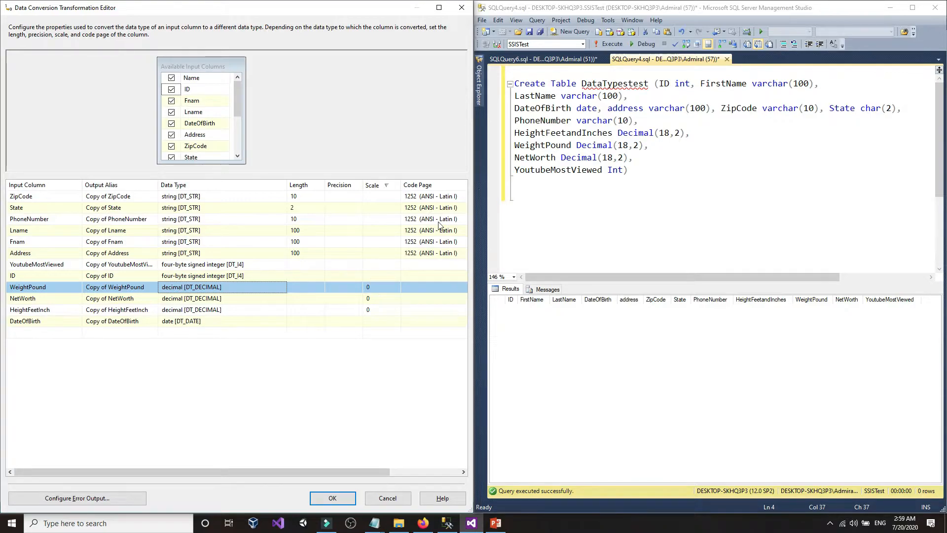
click(611, 134)
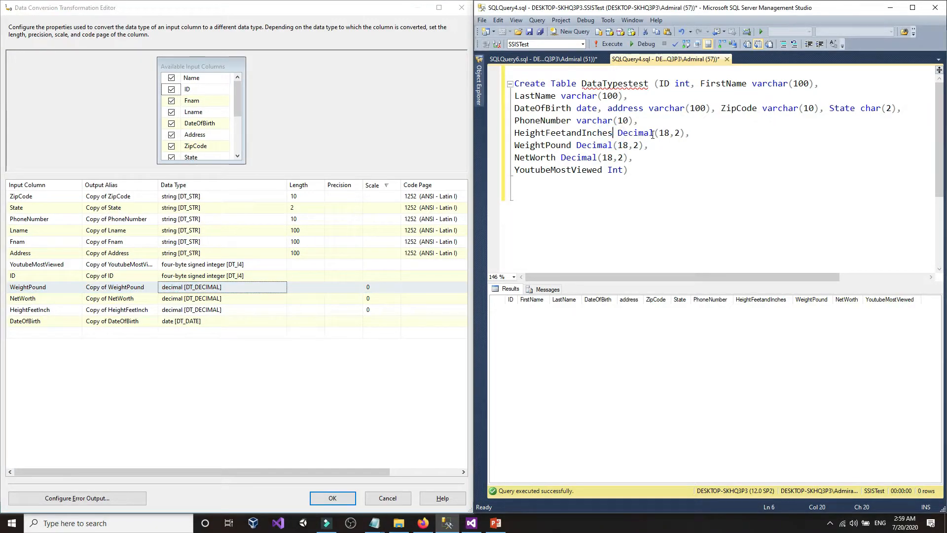
drag(660, 133, 672, 134)
click(671, 133)
drag(660, 133, 680, 134)
click(670, 133)
key(ctrl+z)
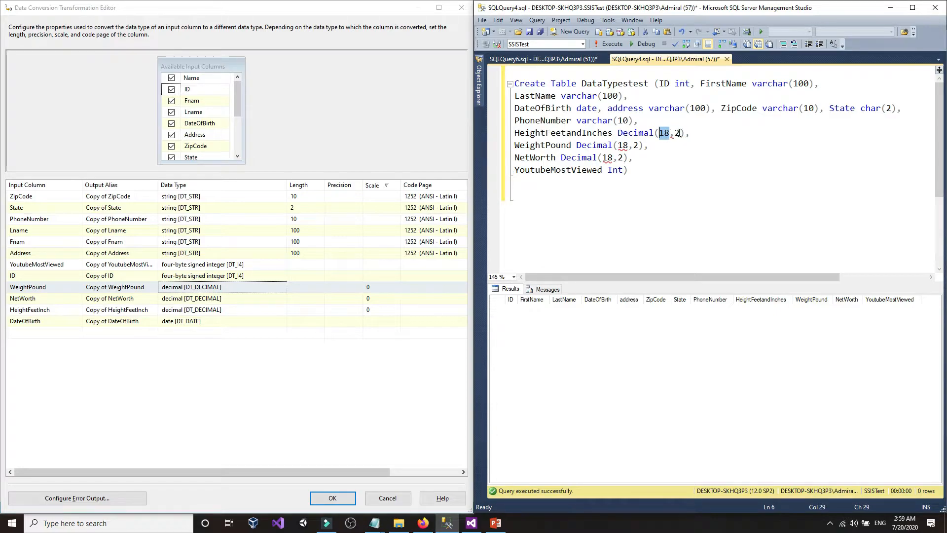
click(658, 146)
click(636, 146)
click(624, 147)
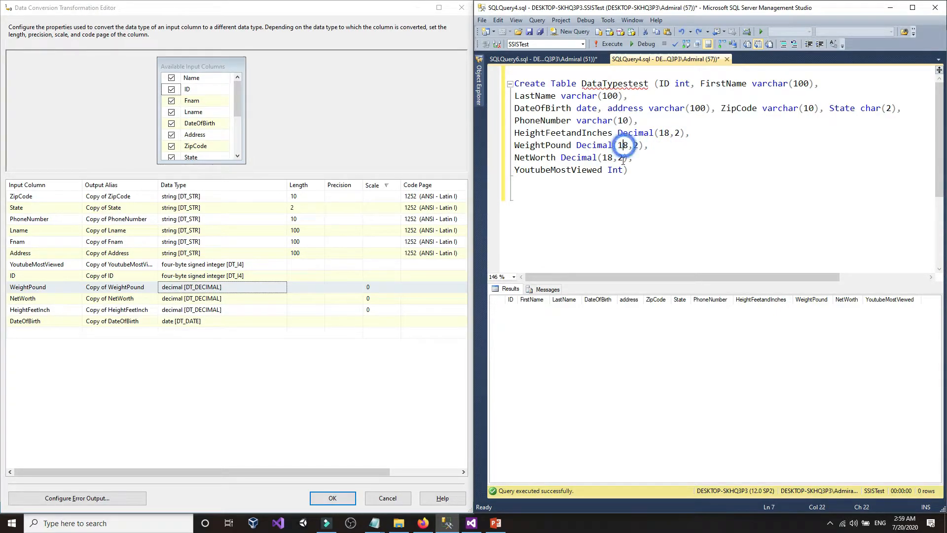
click(613, 158)
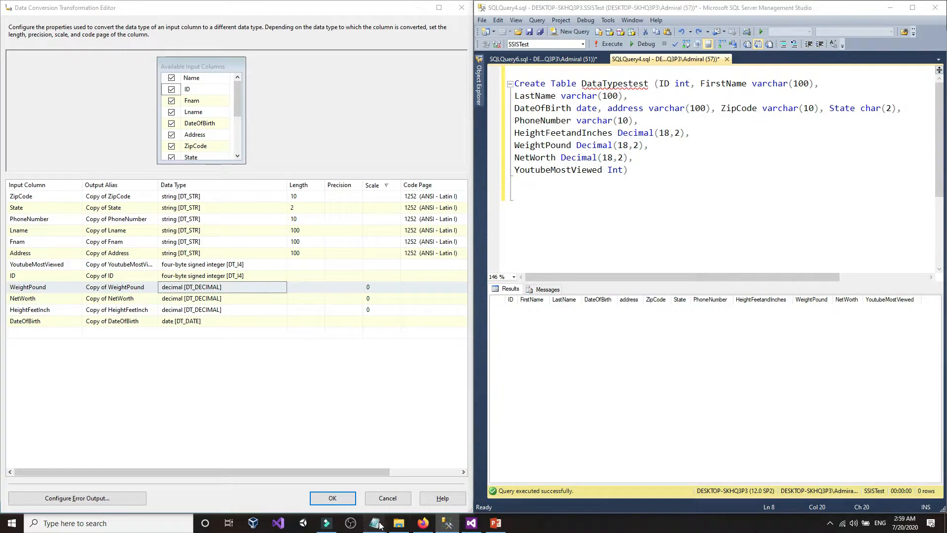
mouse_move(374, 522)
click(426, 481)
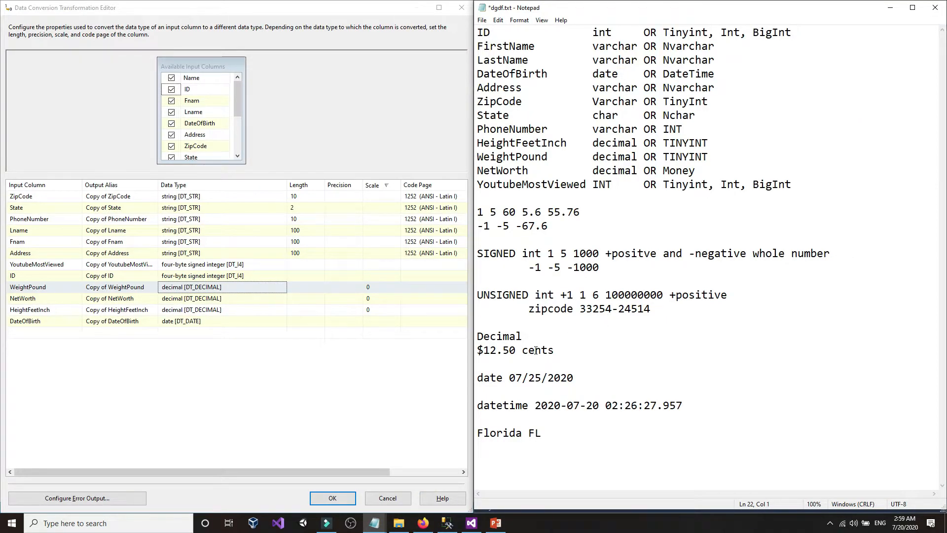
- Insert blank lines above the Decimal example and type 'Decimal (18,2)'
key(Return)
key(Return)
key(BackSpace)
key(BackSpace)
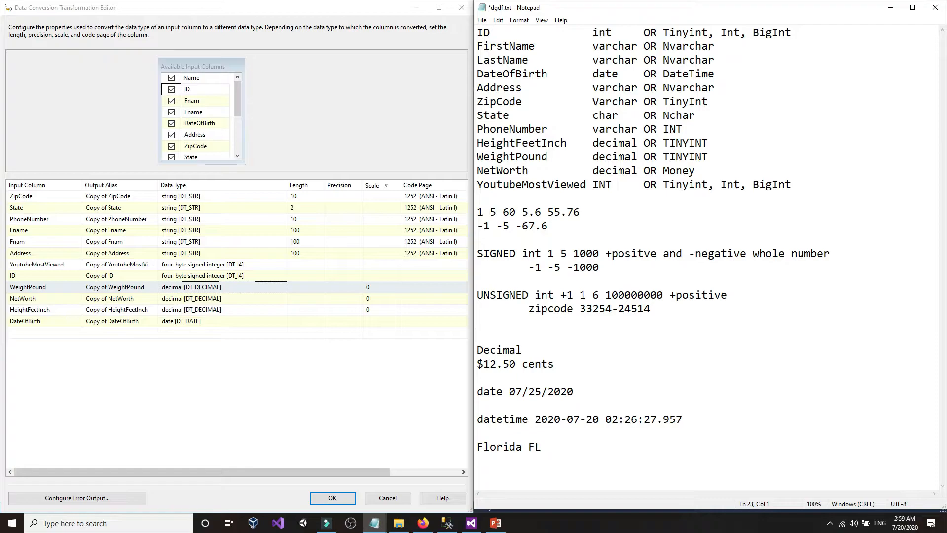
key(ctrl+z)
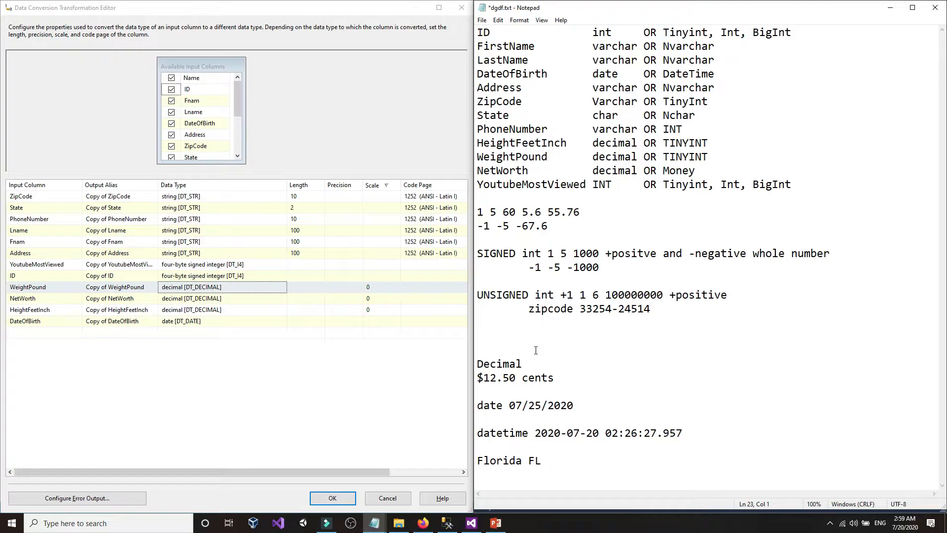
text(Decomal)
key(BackSpace)
key(BackSpace)
key(BackSpace)
text(imal )
text((18)
text(,0)
key(BackSpace)
- Add 'precision' and 'scale' lines below the Decimal (18,2) note
key(Return)
text(p)
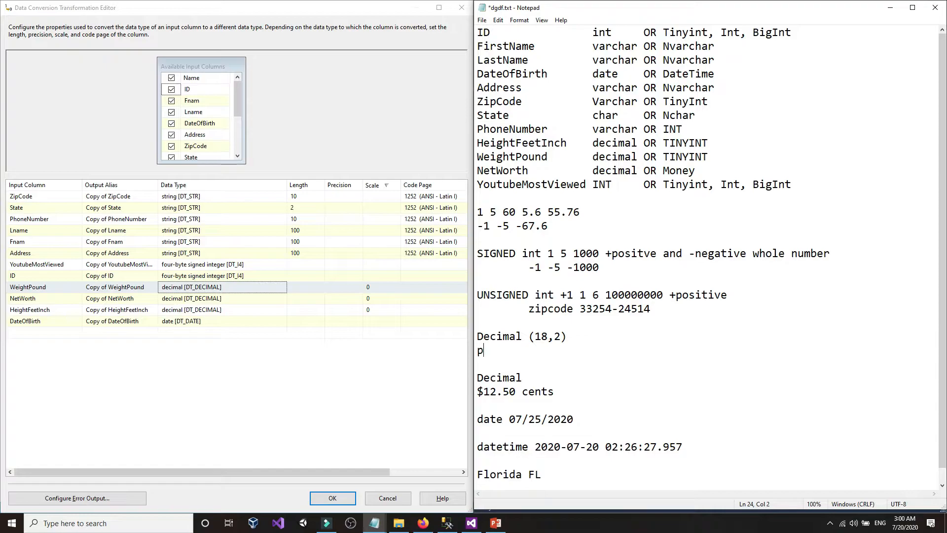
text(rscios)
key(BackSpace)
key(BackSpace)
key(BackSpace)
key(BackSpace)
key(BackSpace)
key(BackSpace)
key(BackSpace)
text(prscision)
text(e)
key(Return)
text(scale)
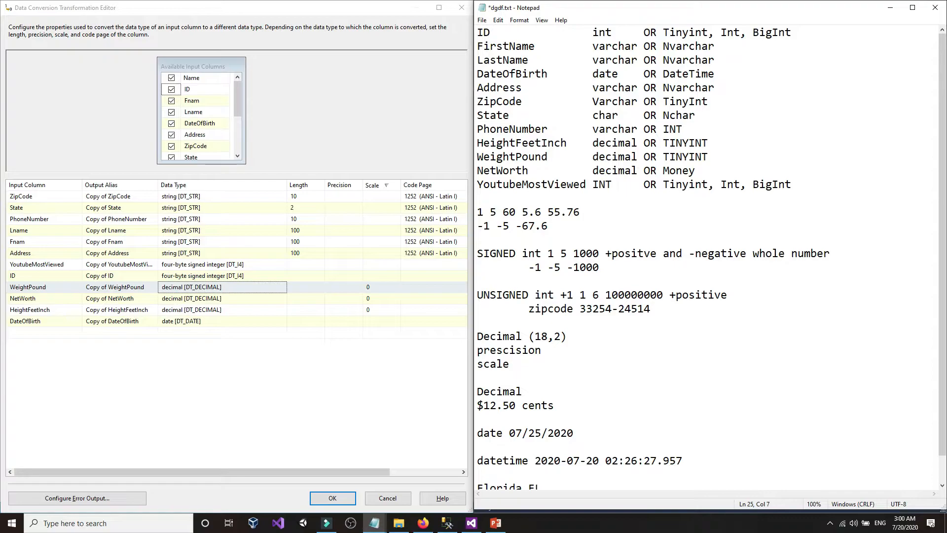
- Fix the spelling of precision, fill in precision 18 and scale 2, and add the sample number 254474
click(504, 354)
key(BackSpace)
click(600, 347)
text(15)
text(8)
key(Down)
text(2)
key(Return)
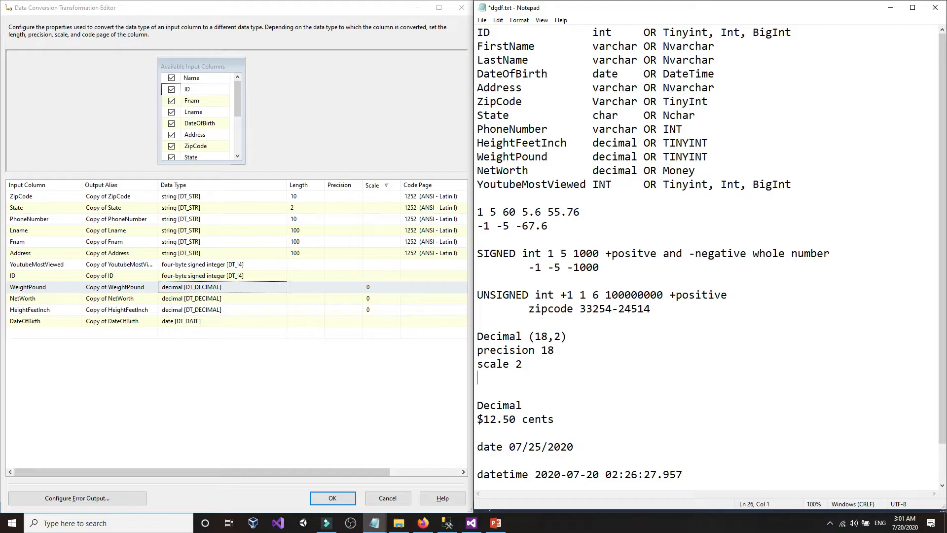
text(254474)
key(Return)
- Enter the example number 254454454444544544.25 below the scale 2 line
text(\)
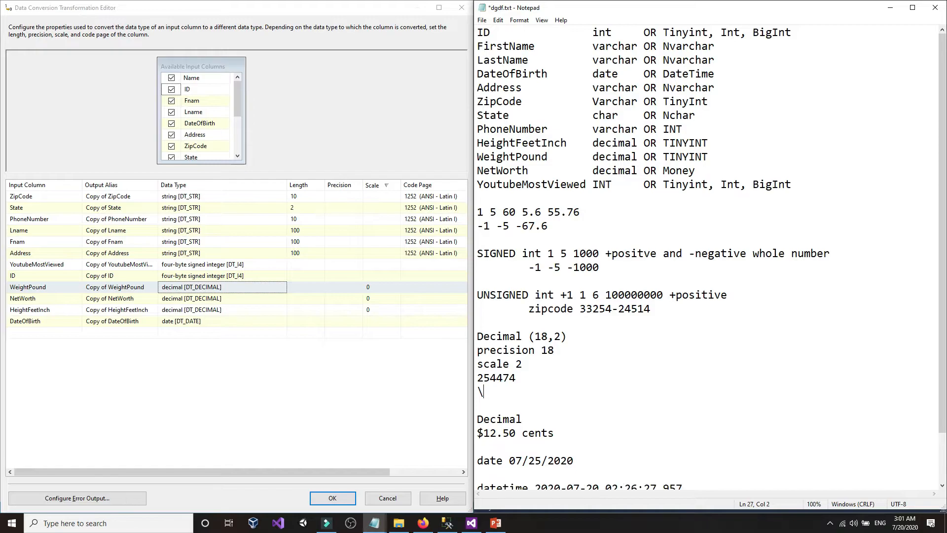
key(BackSpace)
key(BackSpace)
key(BackSpace)
key(BackSpace)
key(BackSpace)
key(BackSpace)
key(BackSpace)
key(BackSpace)
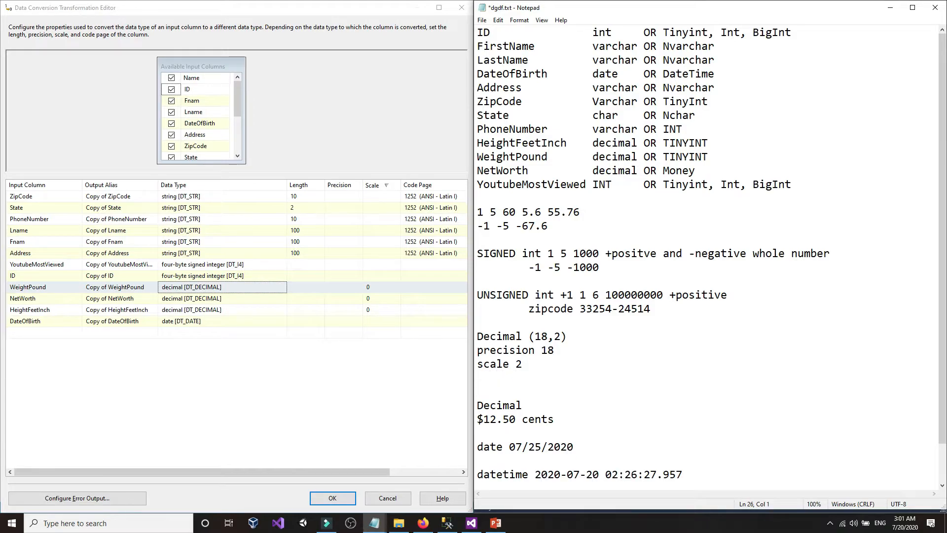
text(254454454444544544)
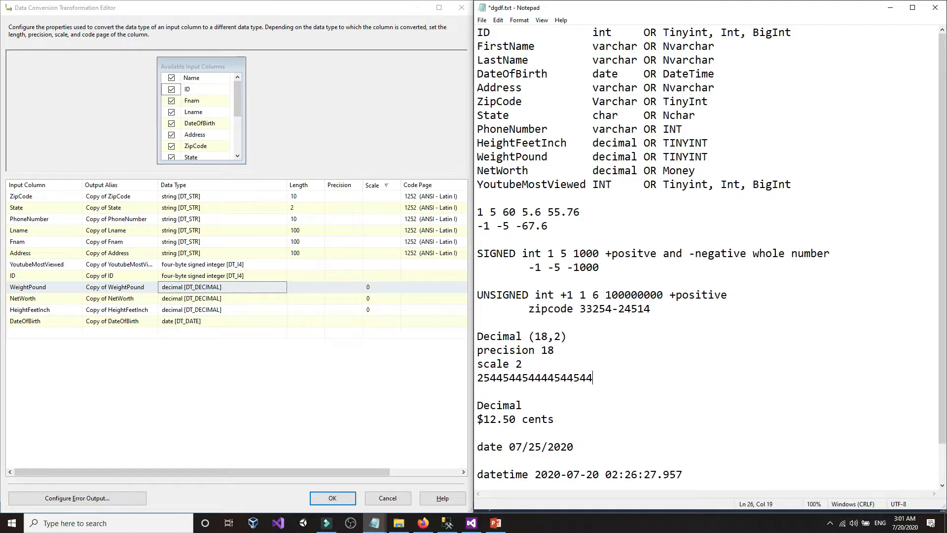
text(.25)
- Highlight the digits left of the decimal point, then the 25 after it
drag(593, 382, 477, 383)
click(560, 380)
drag(593, 380, 477, 379)
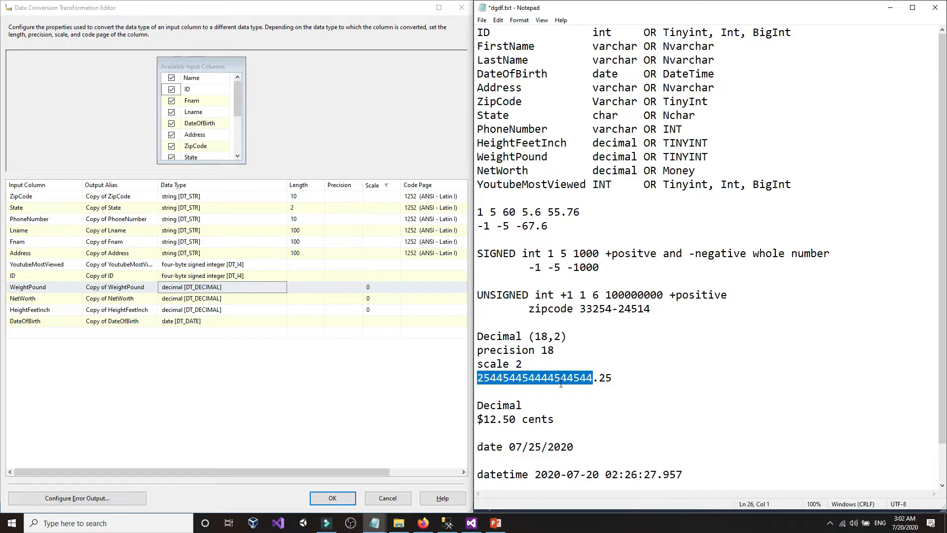
click(609, 380)
drag(598, 380, 615, 379)
click(615, 380)
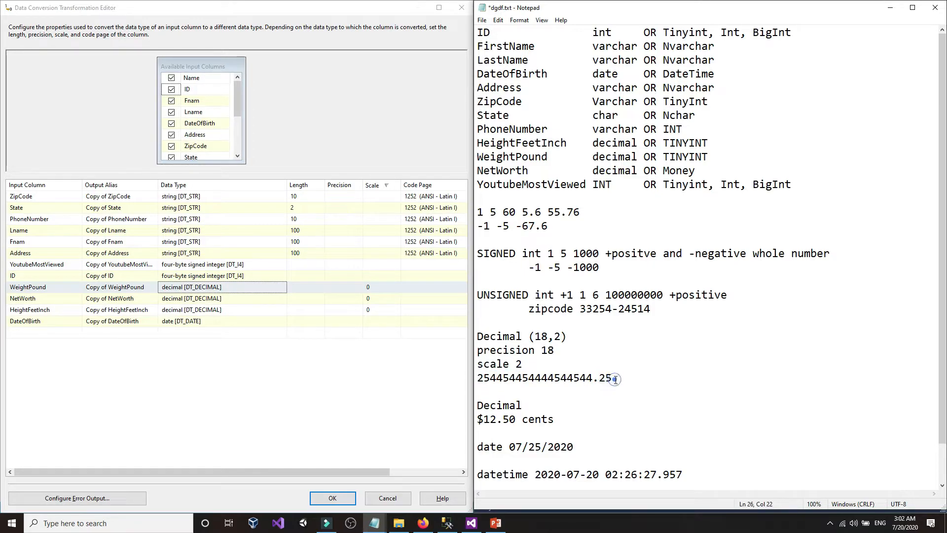
- Label the precision 18 line 'Left side' and the scale 2 line 'Right Side'
click(586, 360)
click(616, 353)
text(Left side)
click(615, 359)
text(Right)
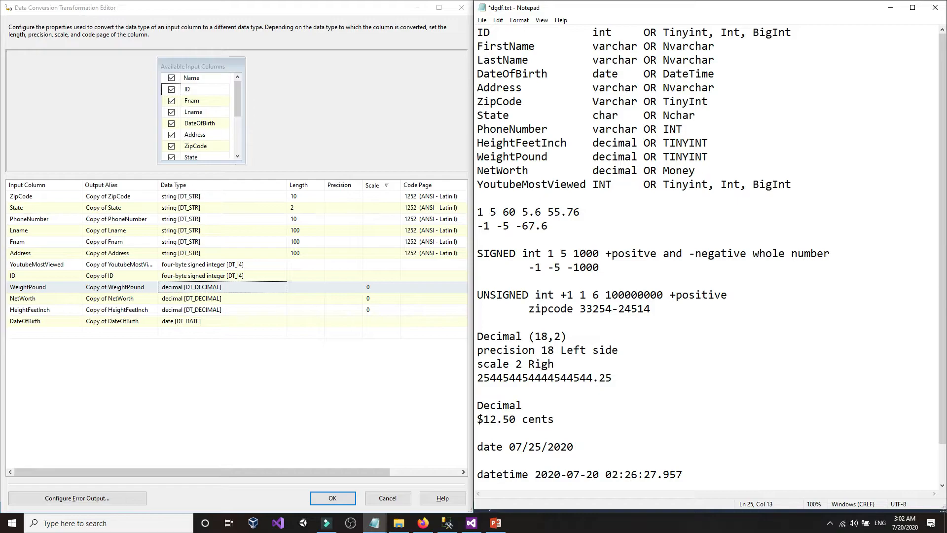
text(Side)
- Change the heading from Decimal (18,2) to Decimal (18,3) and add a line below the example
click(563, 336)
click(616, 378)
click(559, 336)
key(BackSpace)
text(3)
click(627, 380)
key(Return)
key(Return)
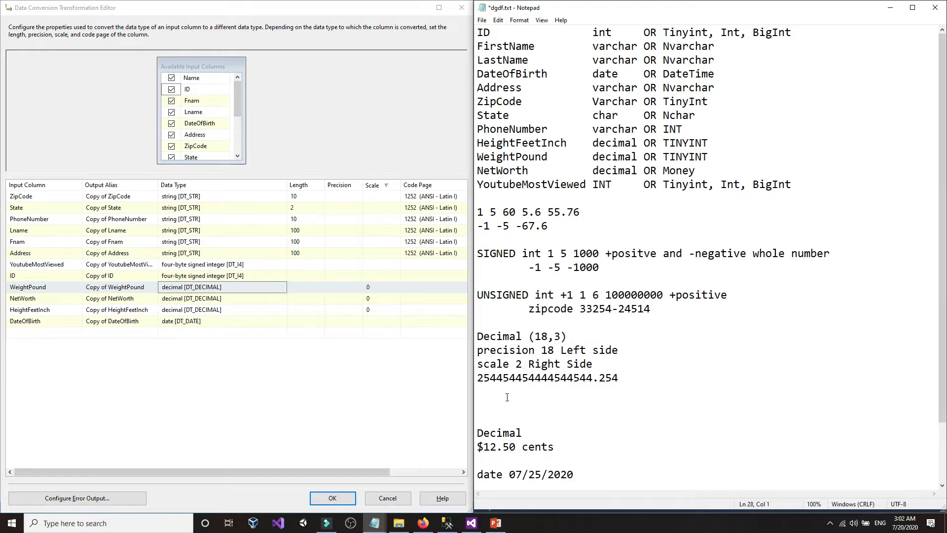
- Change the decimal example heading in Notepad to Decimal (4,3)
click(507, 397)
click(507, 397)
drag(535, 336, 549, 336)
text(2)
double_click(550, 337)
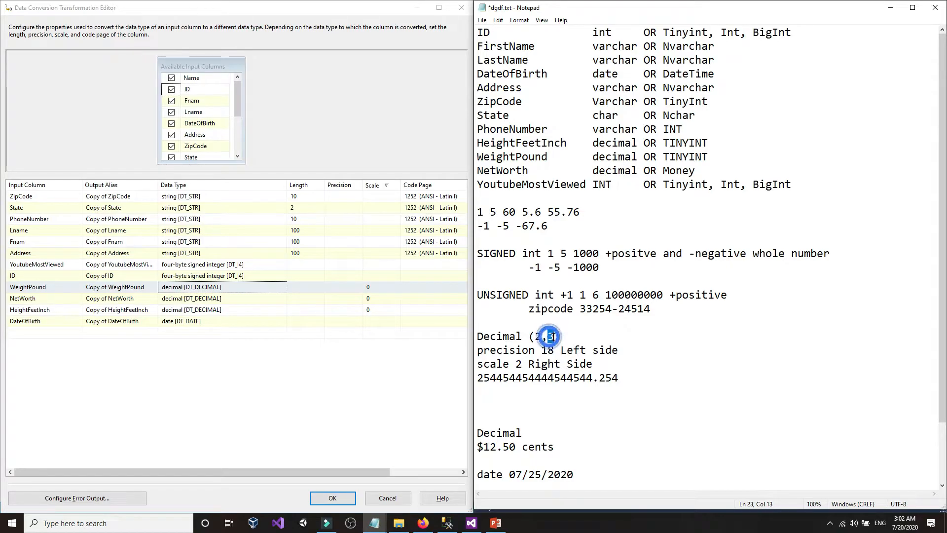
double_click(539, 336)
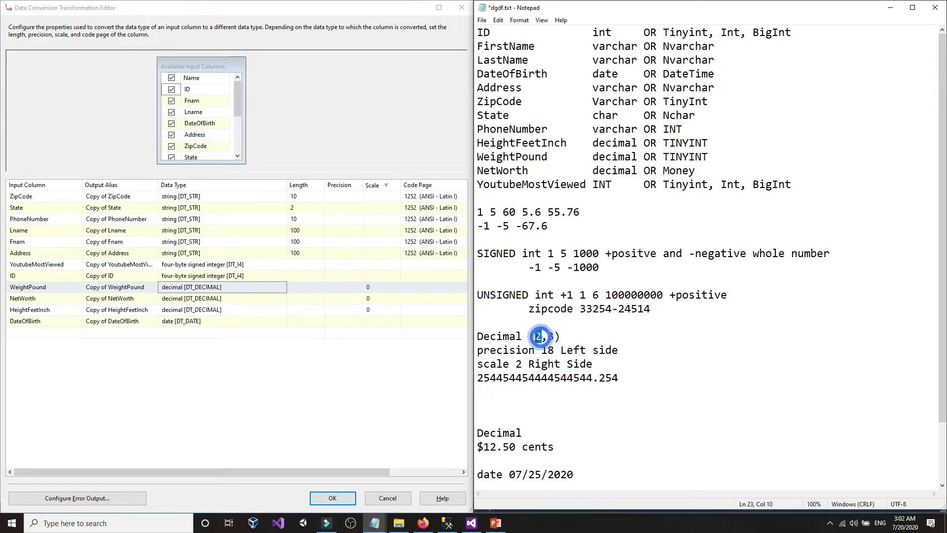
text(4)
click(550, 337)
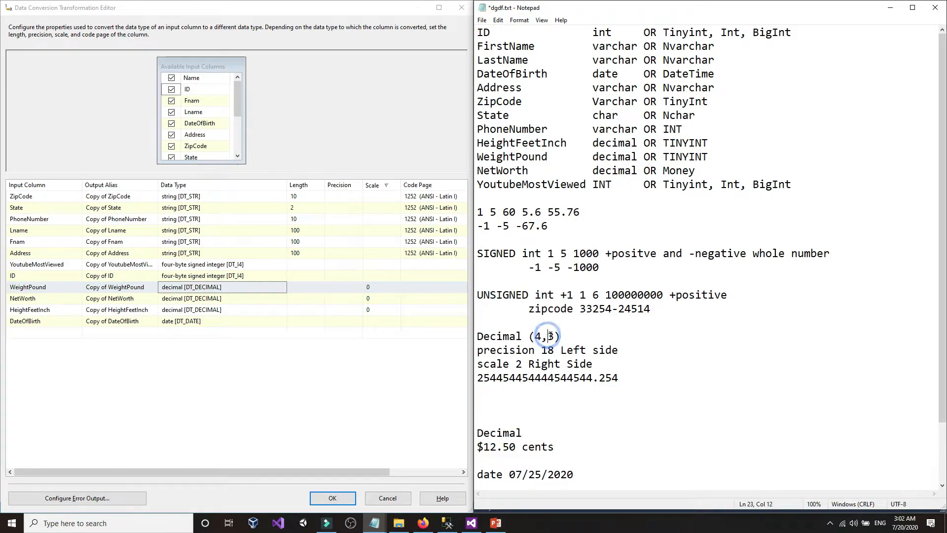
- Enter the sample value 21451.2 below the long number and compare its digits with precision 4, scale 3
click(512, 408)
text(21451.2)
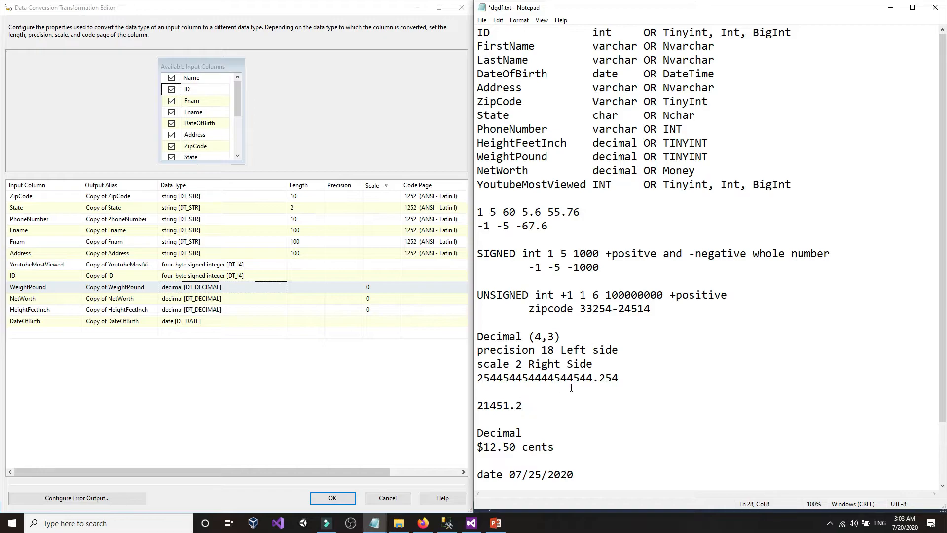
click(536, 338)
drag(536, 338, 555, 337)
drag(510, 406, 476, 406)
drag(536, 337, 542, 337)
click(516, 408)
drag(519, 409, 524, 408)
drag(548, 336, 555, 337)
drag(517, 409, 523, 409)
- Try a trailing 0 on 21451.2, remove it, and select the precision 4 to replace it
click(531, 411)
text(0)
key(BackSpace)
mouse_move(545, 339)
mouse_down()
mouse_move(553, 340)
mouse_move(534, 339)
mouse_up()
drag(510, 405, 477, 405)
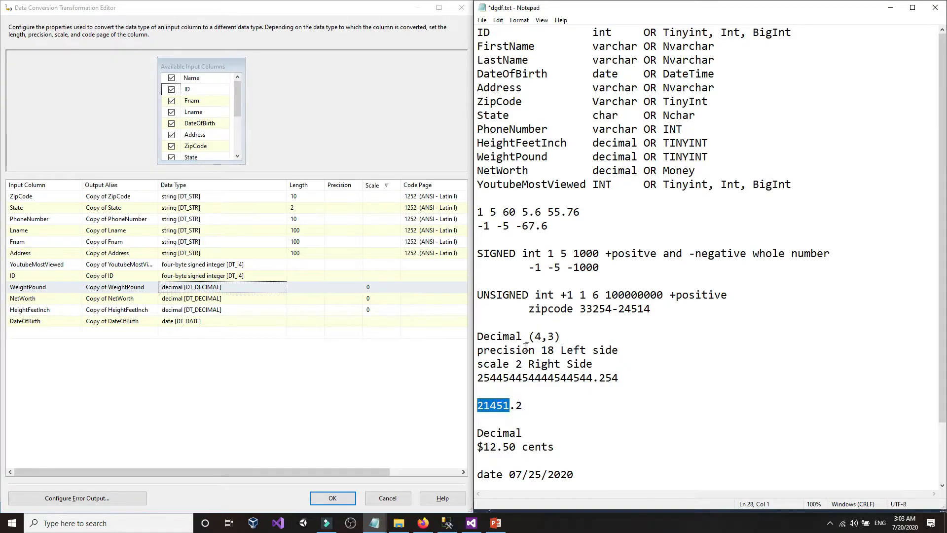
click(540, 336)
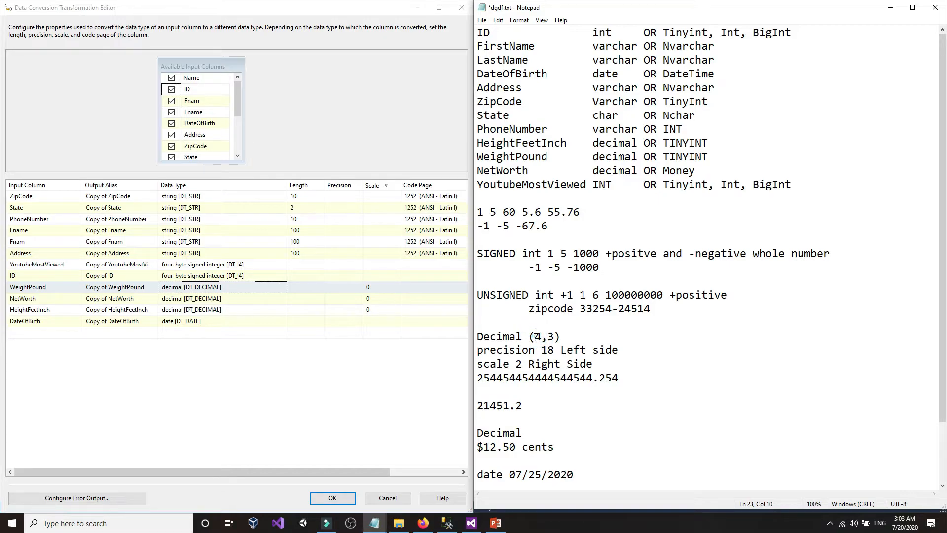
double_click(536, 337)
drag(541, 337, 535, 337)
double_click(535, 337)
- Set the precision back to 18 and extend the sample value to 21451.2445
text(51)
text(8)
key(BackSpace)
key(BackSpace)
key(BackSpace)
text(18)
double_click(559, 336)
click(534, 408)
text(444)
key(BackSpace)
text(5)
- Highlight the scale and the fractional digits .2445 to compare them
drag(555, 338, 559, 338)
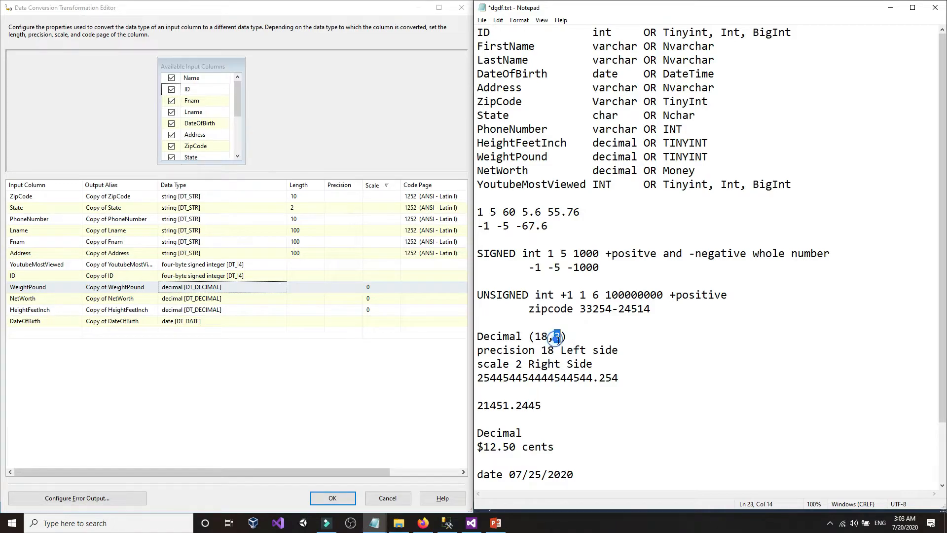
click(521, 406)
drag(522, 407, 546, 406)
click(541, 405)
drag(534, 405, 516, 406)
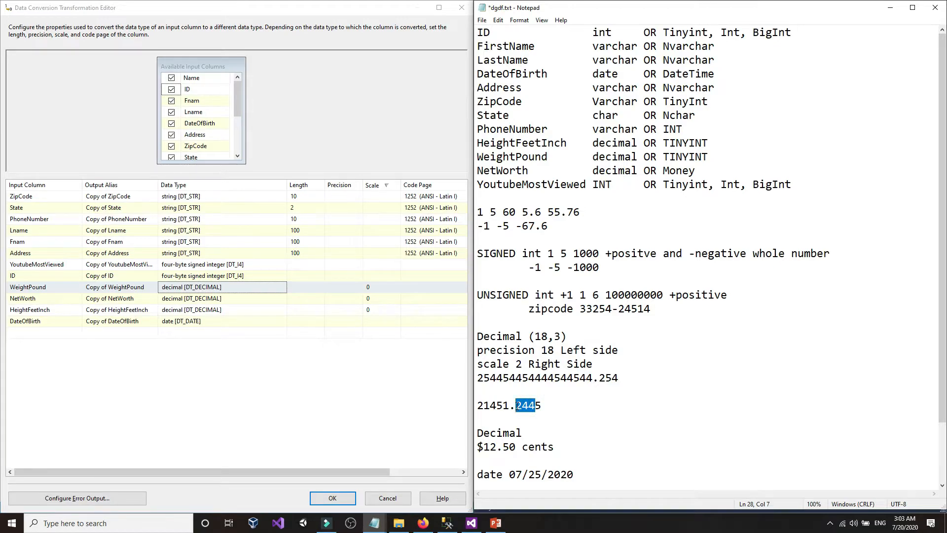
double_click(518, 405)
click(542, 404)
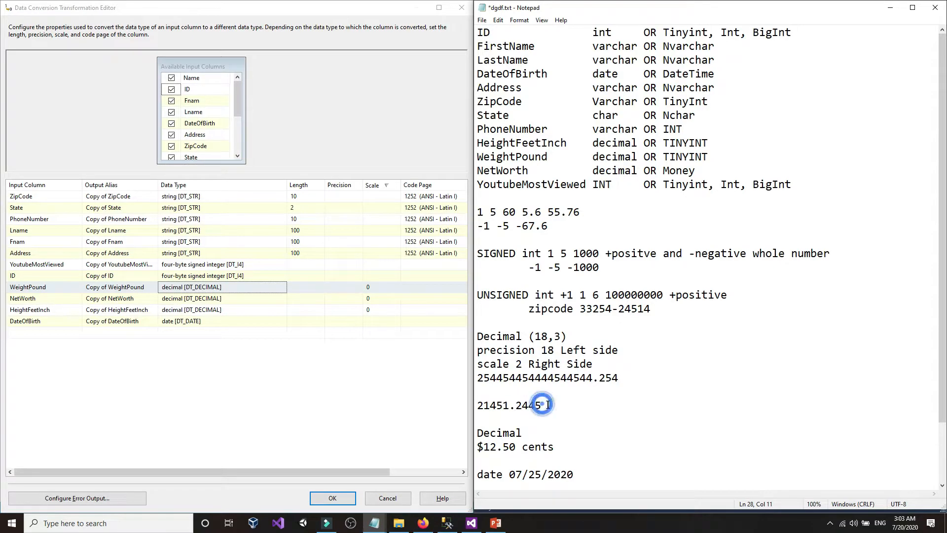
mouse_move(547, 405)
mouse_down()
mouse_move(486, 406)
mouse_move(542, 406)
mouse_up()
double_click(496, 406)
- Rewrite the decimal example as Decimal (18,2)
mouse_move(548, 336)
mouse_down()
mouse_move(534, 339)
mouse_move(551, 337)
mouse_up()
text(5)
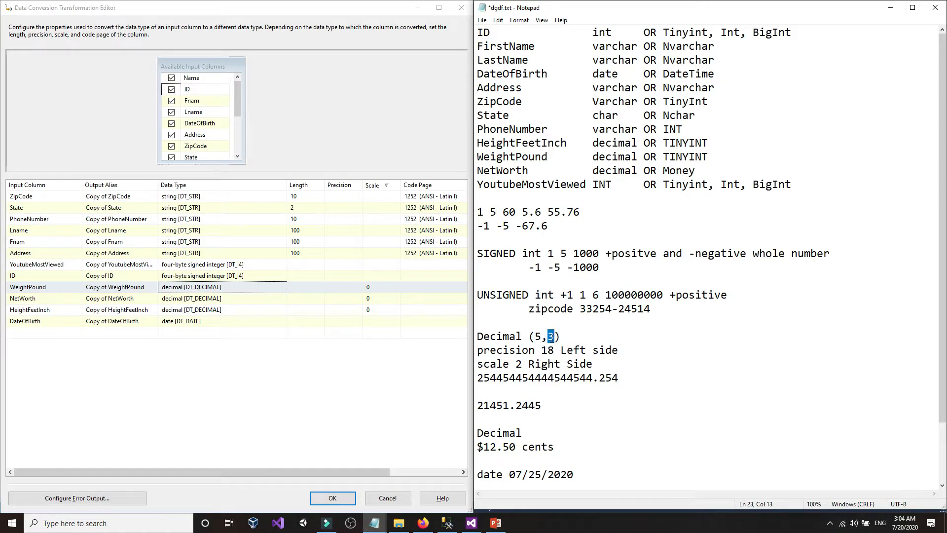
text(4)
click(547, 394)
drag(542, 335, 559, 337)
text(18,2)
click(558, 407)
- Copy the word Money from the NetWorth line
drag(669, 171, 714, 171)
click(713, 171)
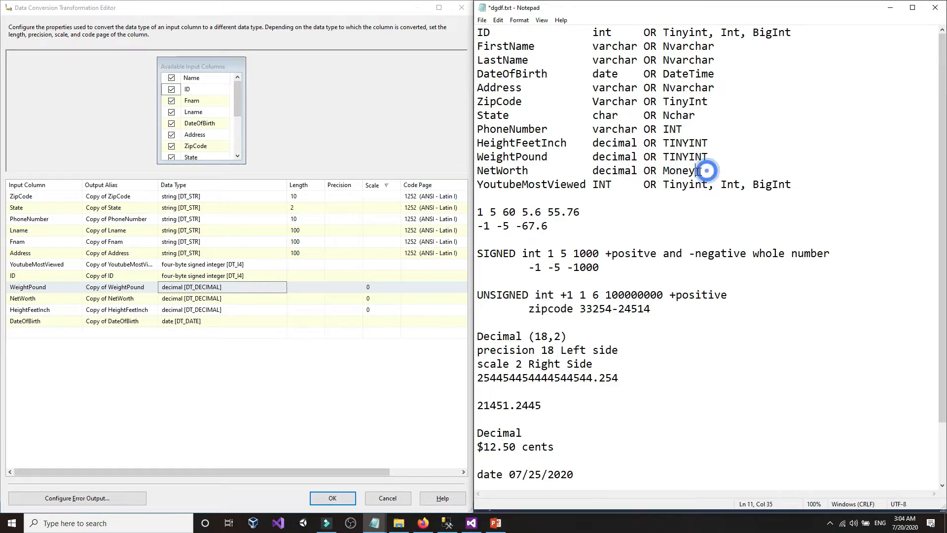
double_click(666, 172)
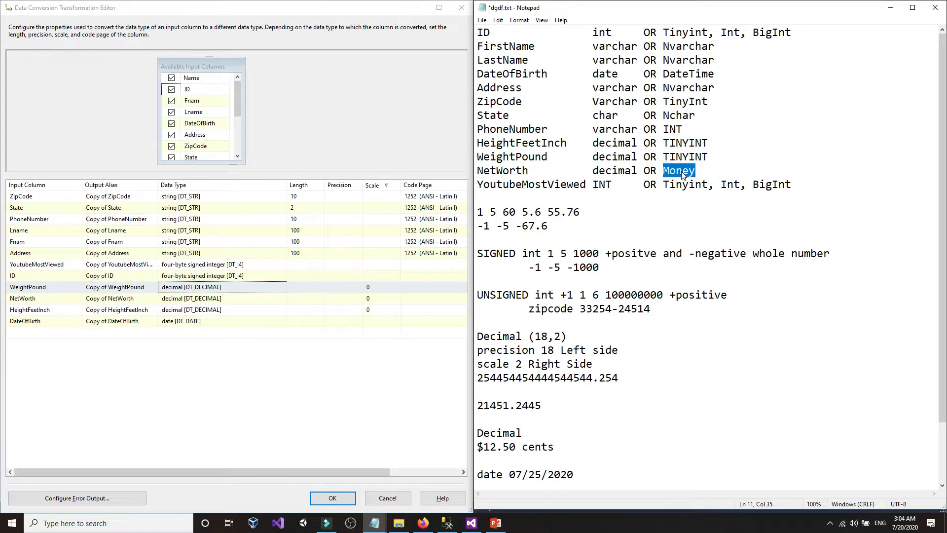
right_click(683, 171)
click(697, 204)
click(558, 404)
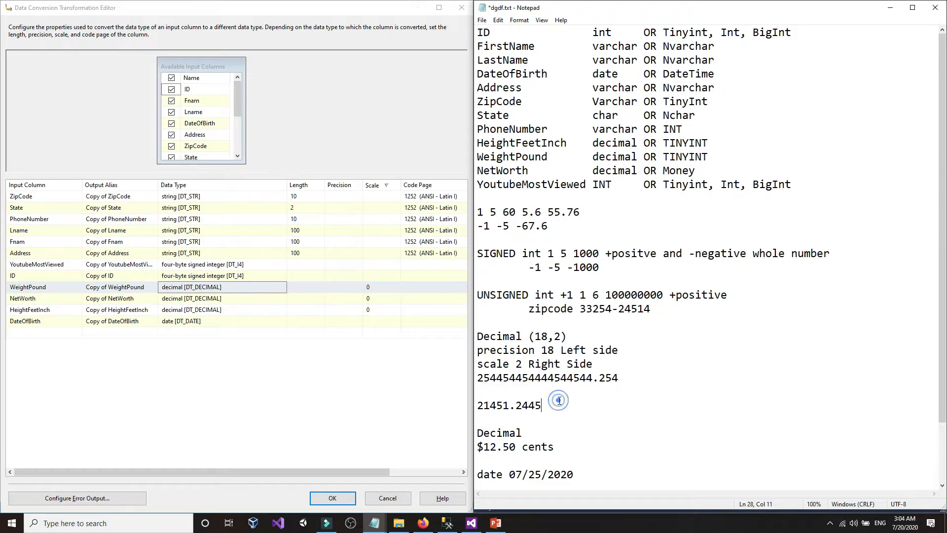
key(Return)
key(Return)
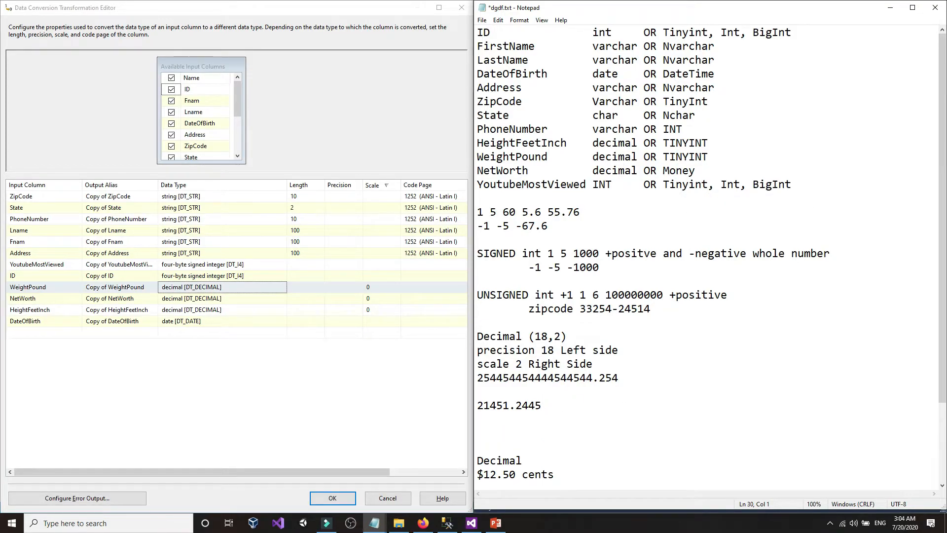
key(ctrl+v)
text(data)
text( ype)
key(BackSpace)
key(BackSpace)
key(BackSpace)
text(types )
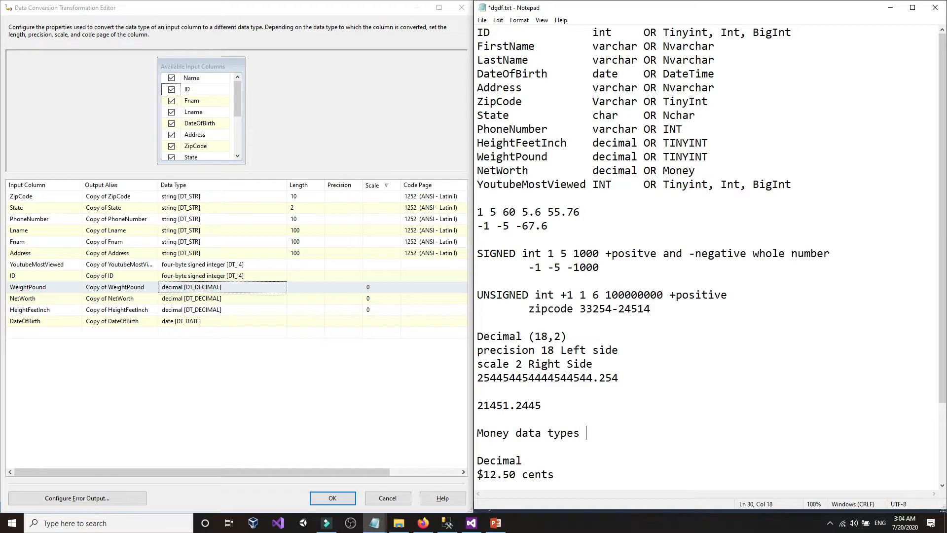
text(NOT good for any)
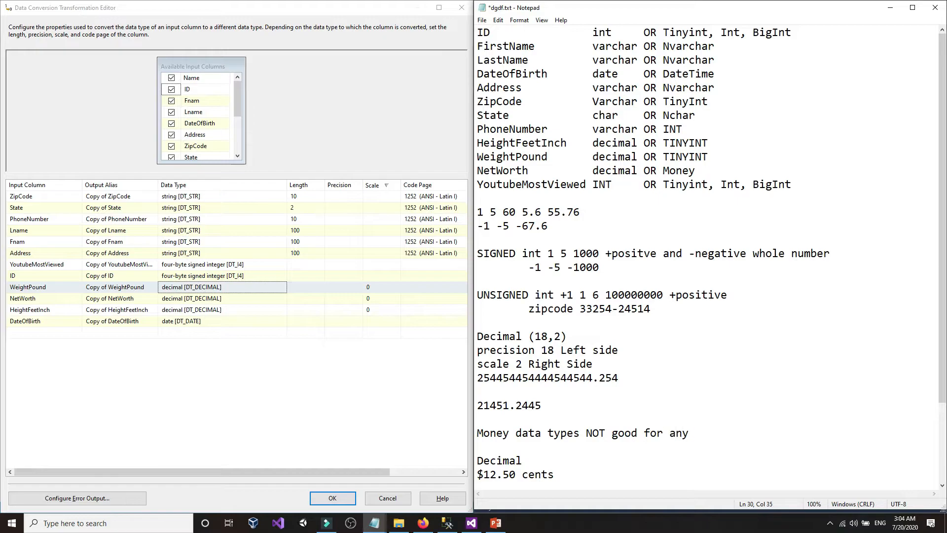
text( clucalation)
click(702, 435)
text(a)
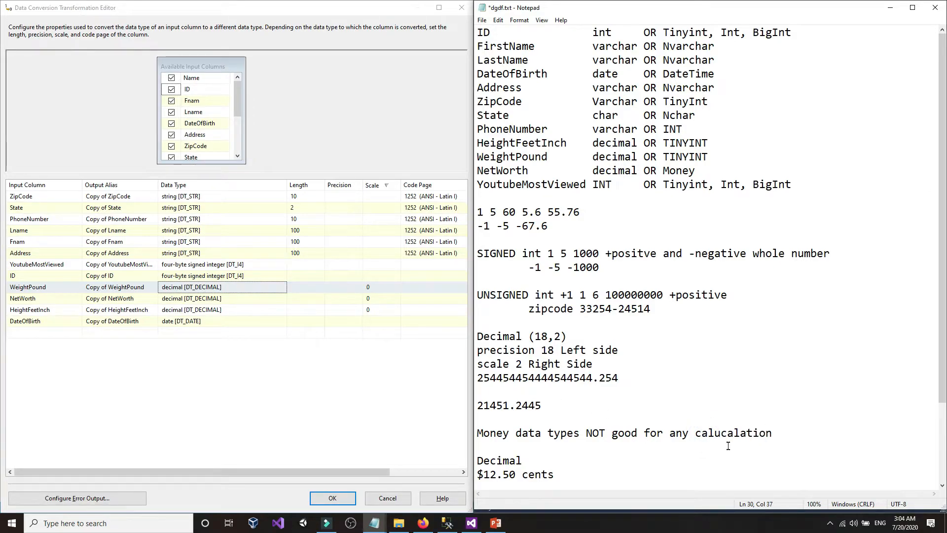
click(775, 433)
text(s or round f)
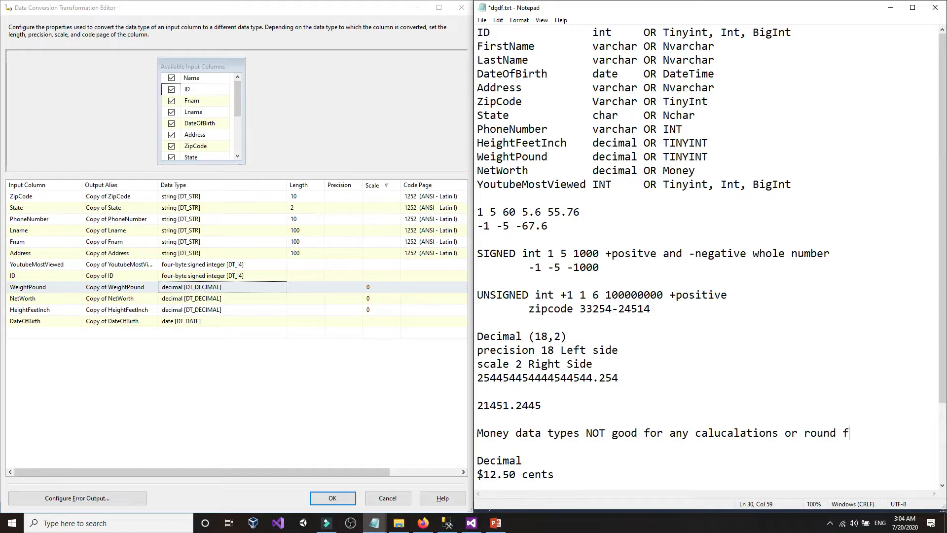
text(llo)
key(BackSpace)
key(BackSpace)
text(loor cailing)
key(BackSpace)
text(e)
click(574, 421)
drag(522, 336, 472, 336)
click(500, 334)
click(513, 336)
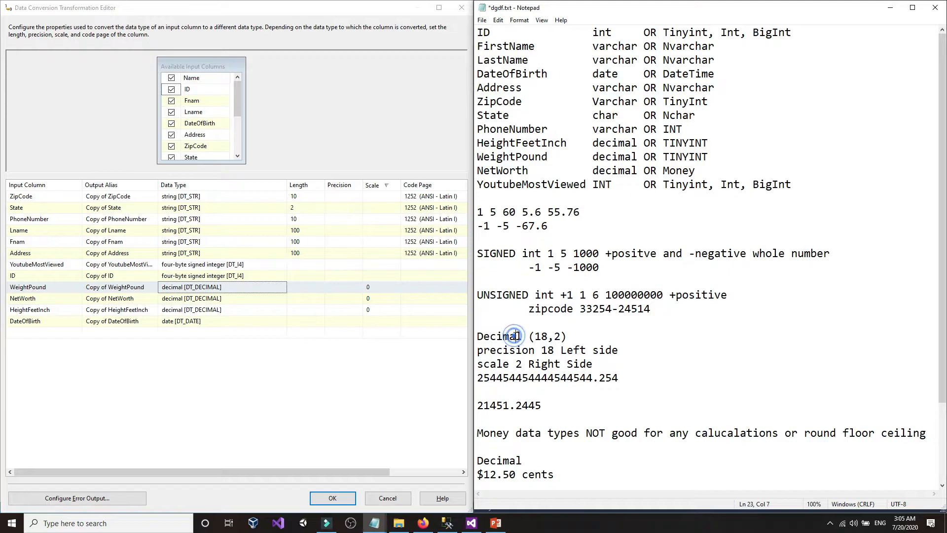
drag(477, 433, 946, 435)
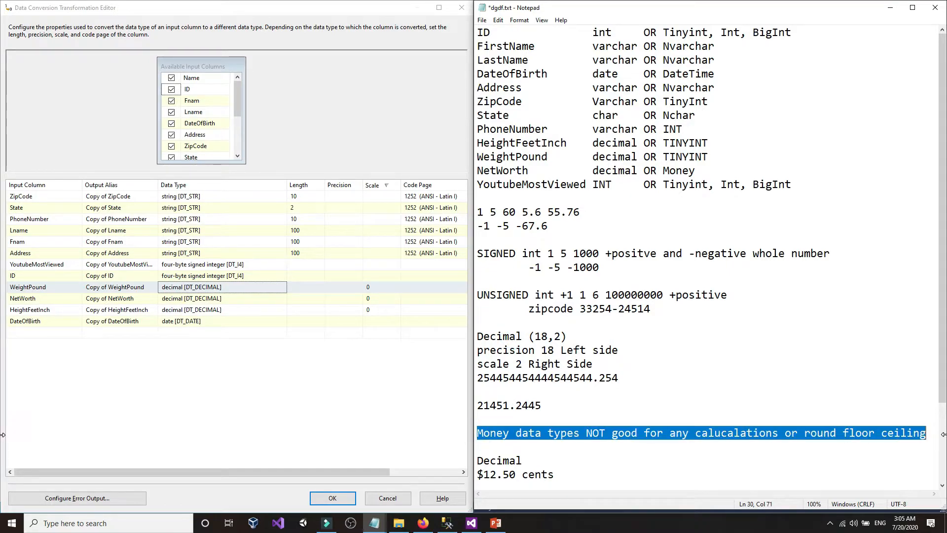
key(Delete)
click(634, 439)
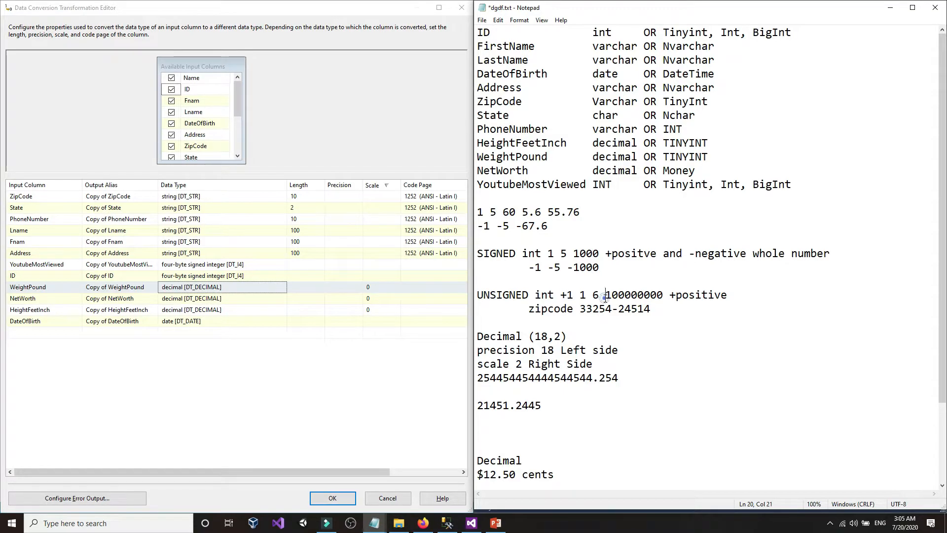
- After checking the SSMS table script, give WeightPound, NetWorth and HeightFeetInch scale 2 and confirm
click(447, 523)
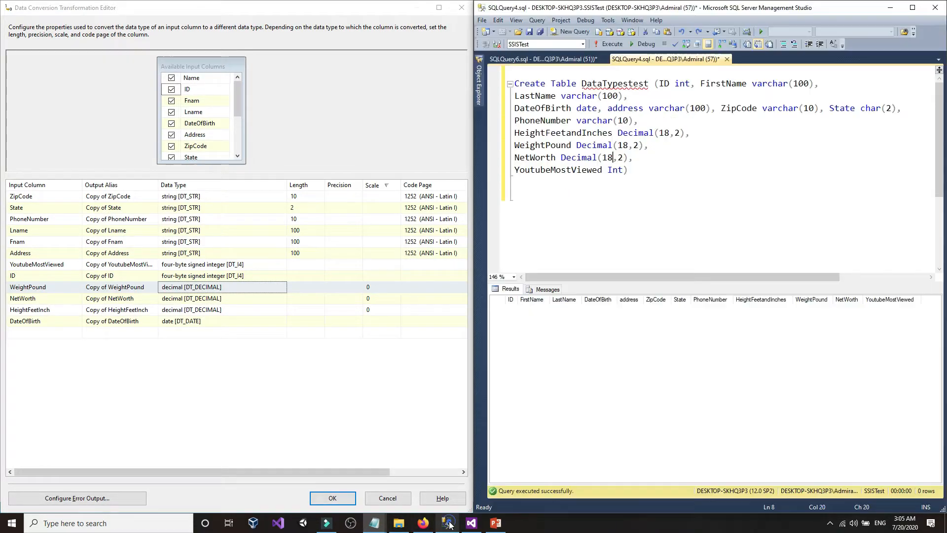
click(661, 220)
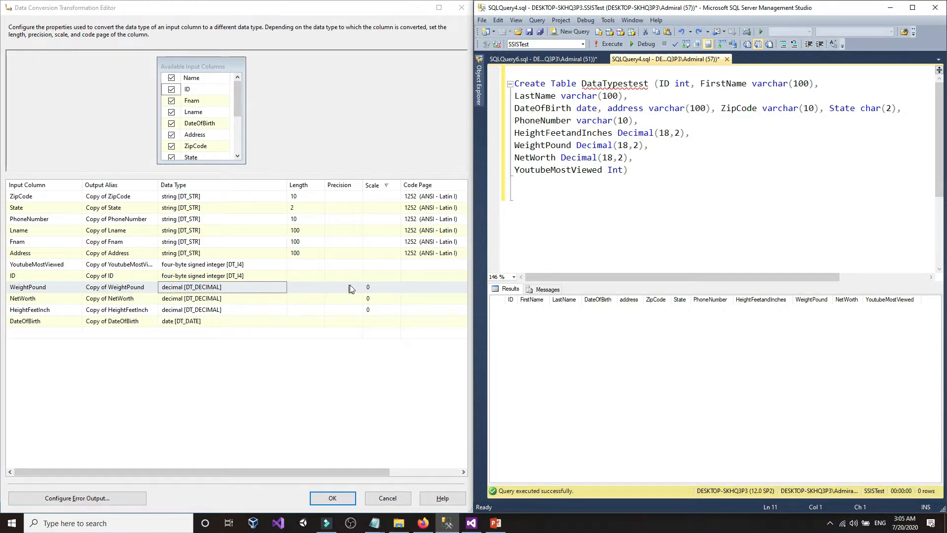
click(375, 287)
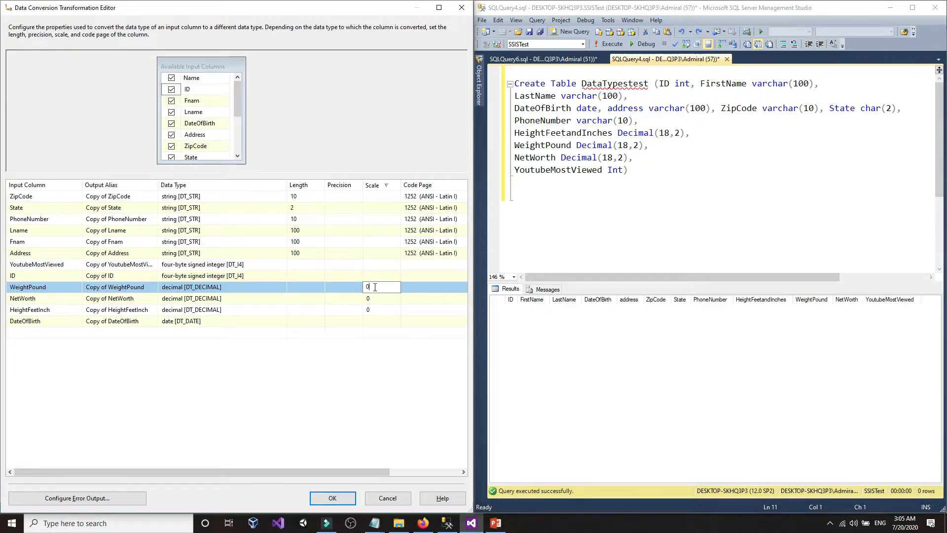
double_click(370, 287)
click(372, 297)
double_click(373, 297)
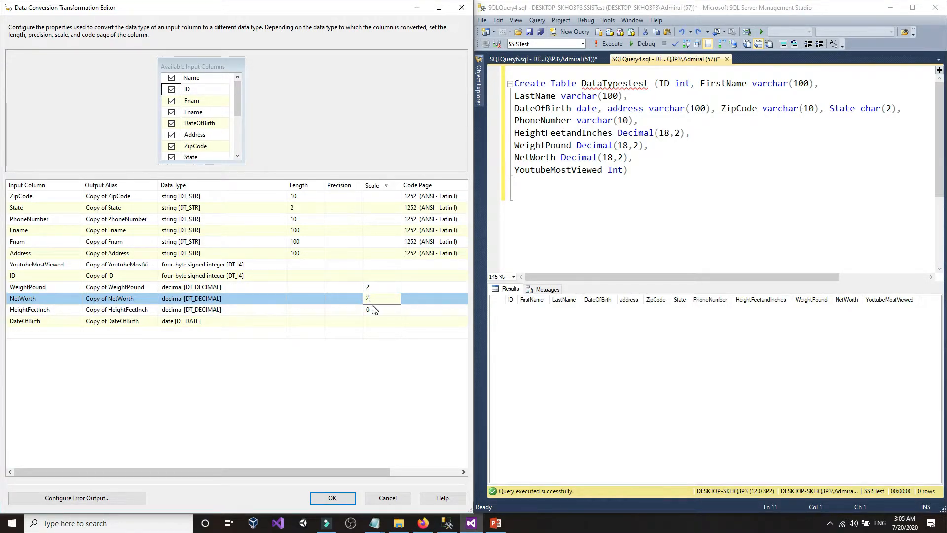
text(2)
click(375, 309)
double_click(375, 309)
text(2)
click(345, 310)
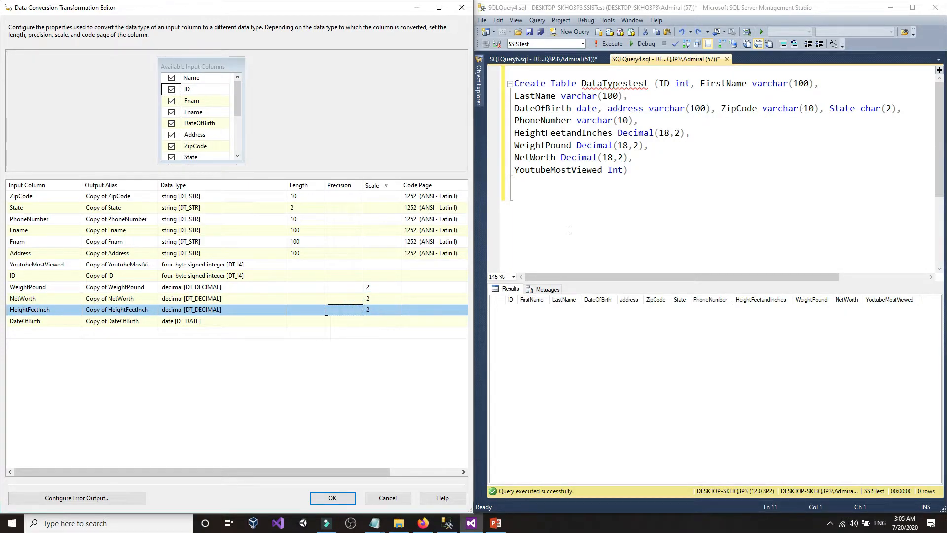
click(572, 226)
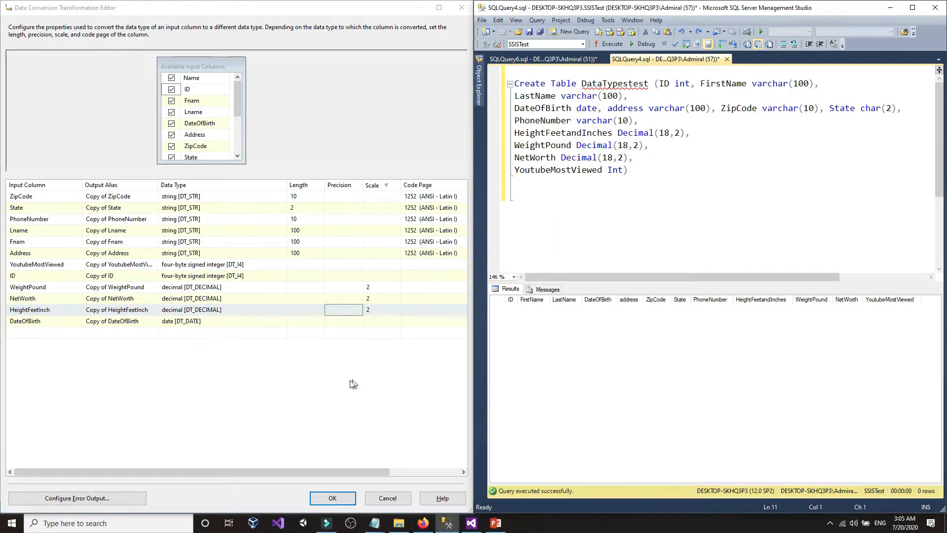
click(326, 498)
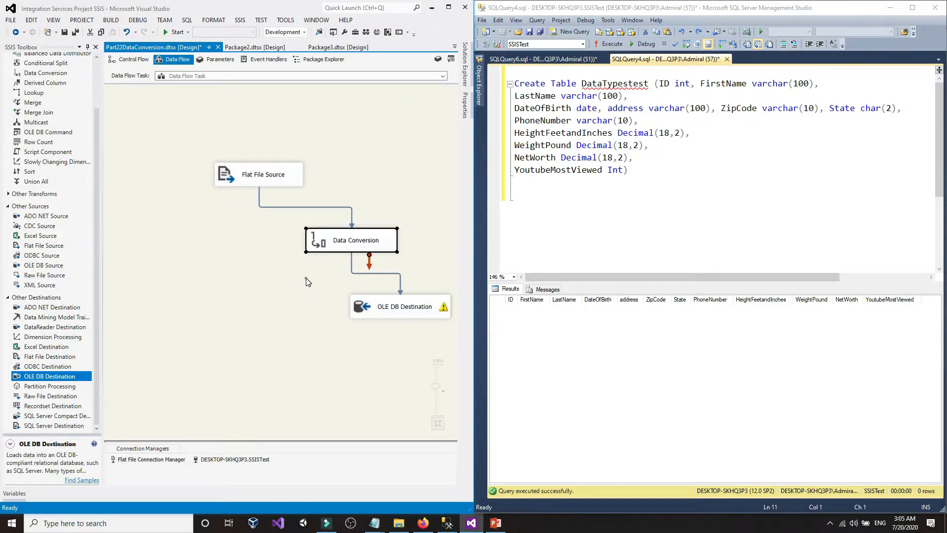
- Close the OLE DB Destination Editor and maximize Visual Studio
click(307, 282)
double_click(367, 311)
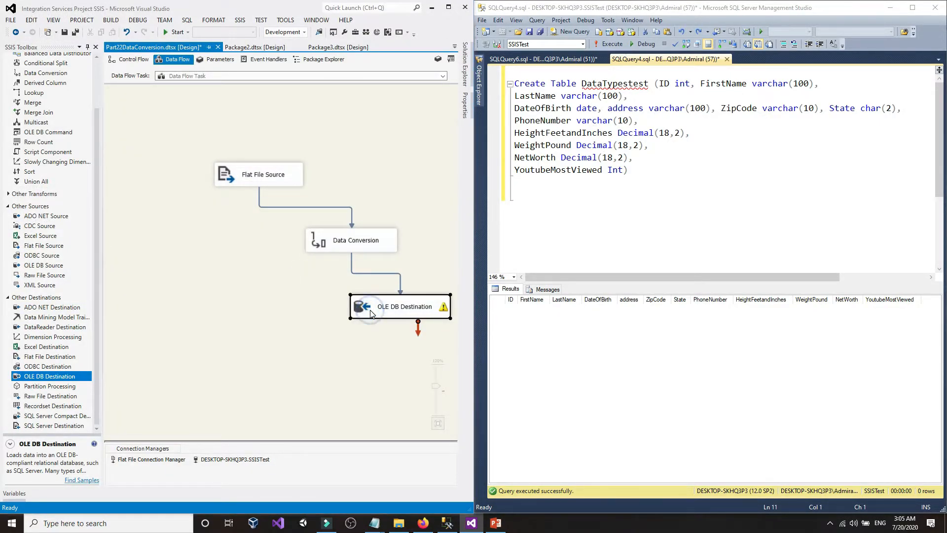
click(282, 419)
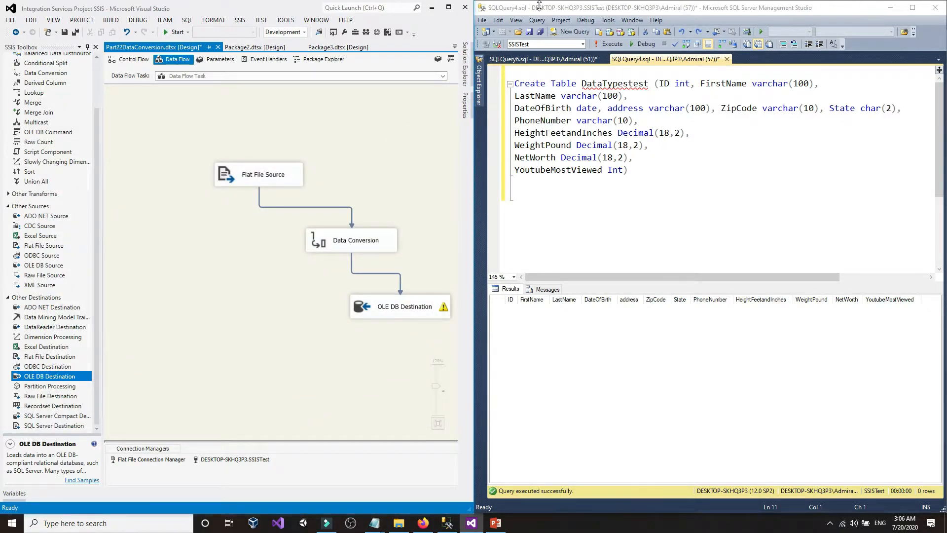
click(448, 9)
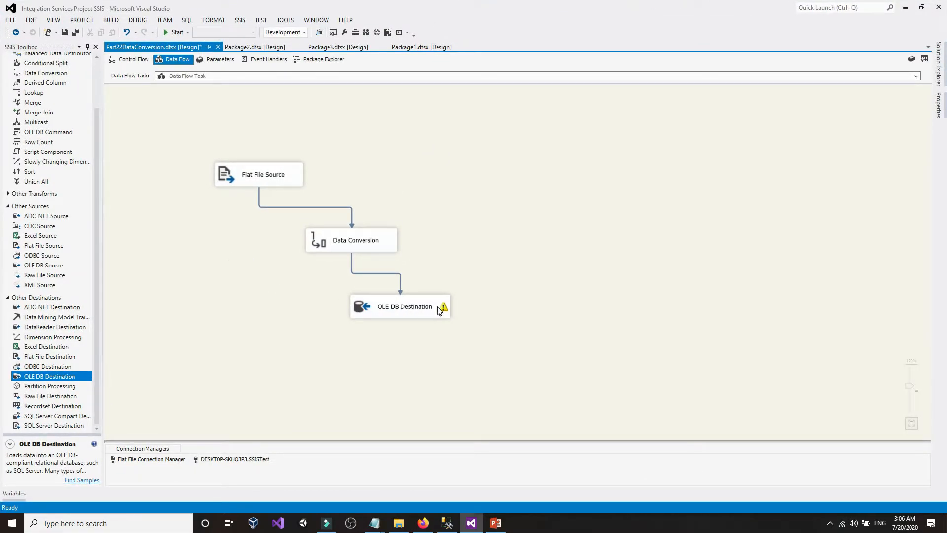
- Open the Data Conversion Transformation Editor maximized to full screen
mouse_move(442, 309)
click(365, 239)
double_click(364, 240)
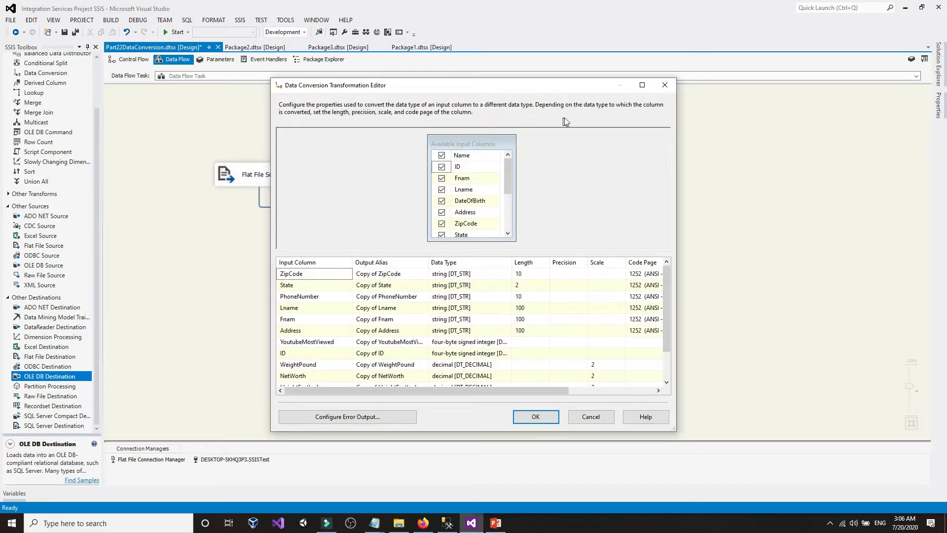
click(641, 87)
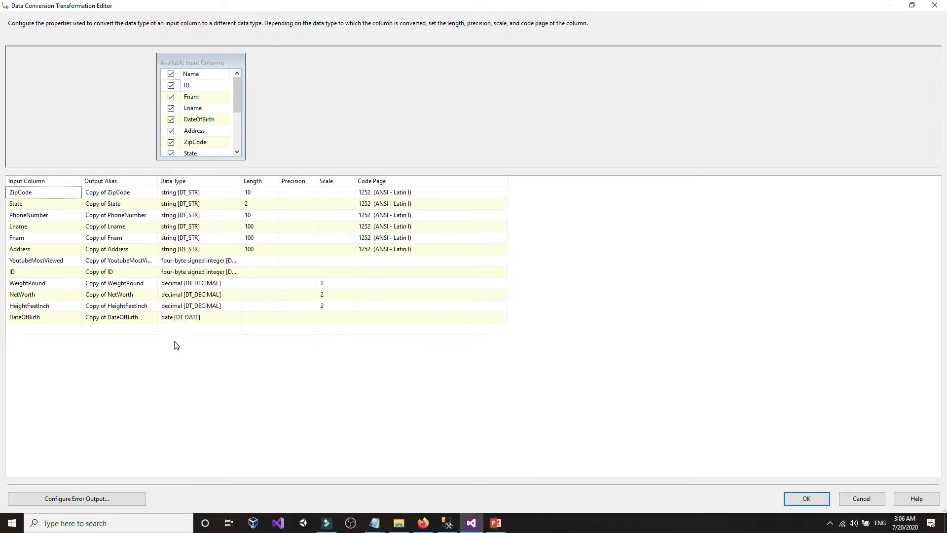
click(176, 344)
- Inspect the DataTypestest columns in the SSMS object tree, then return to the conversion editor
click(449, 518)
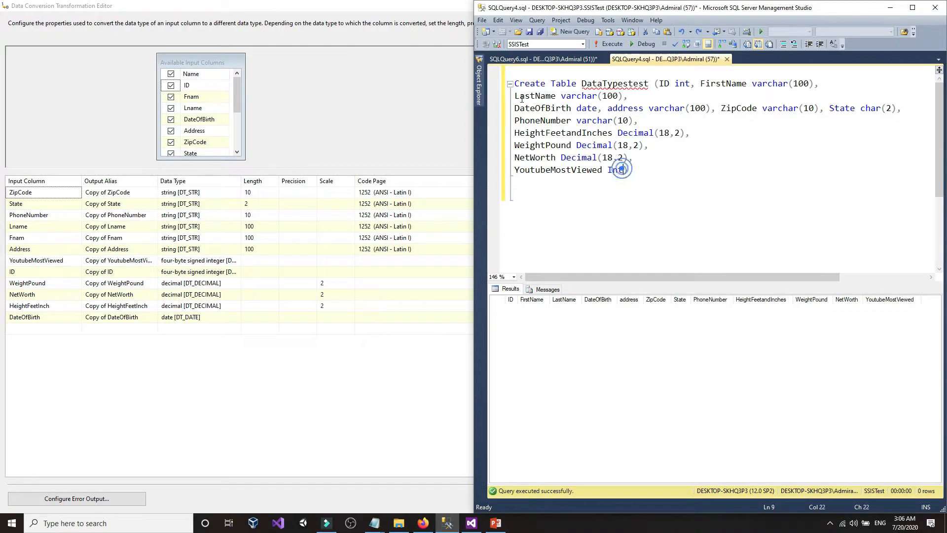
click(478, 86)
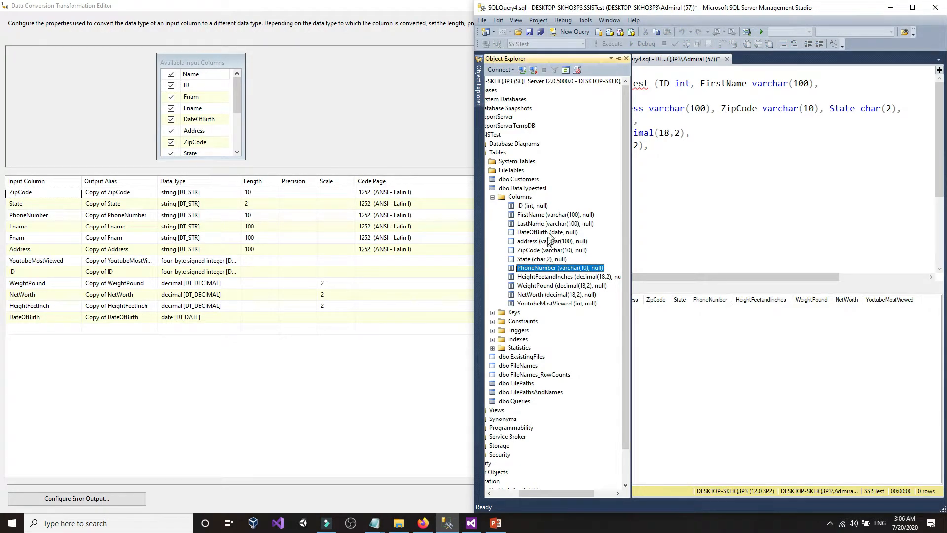
click(560, 218)
click(574, 218)
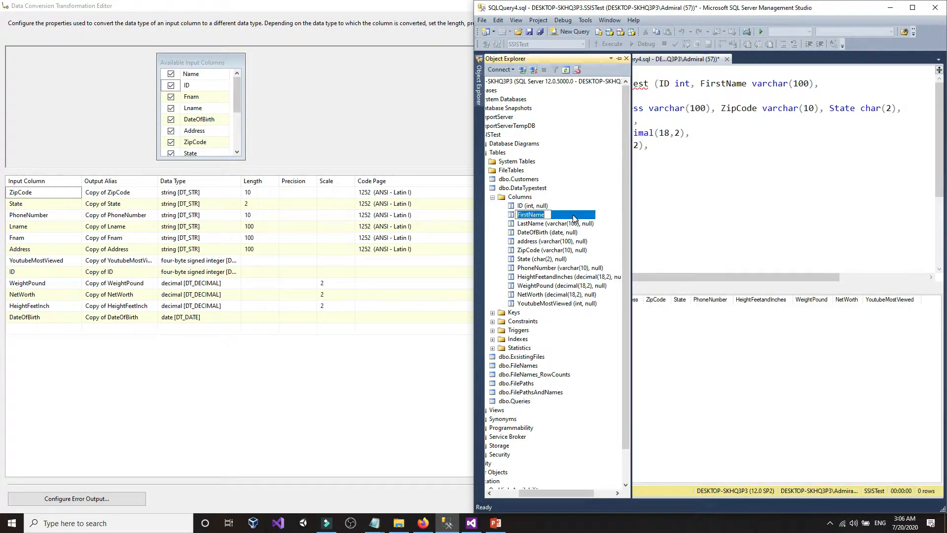
key(Escape)
click(672, 206)
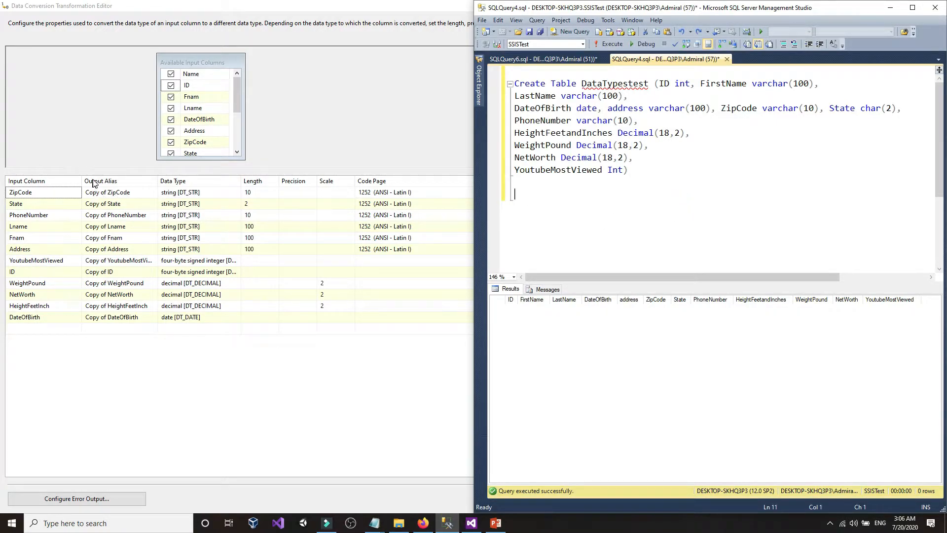
click(118, 333)
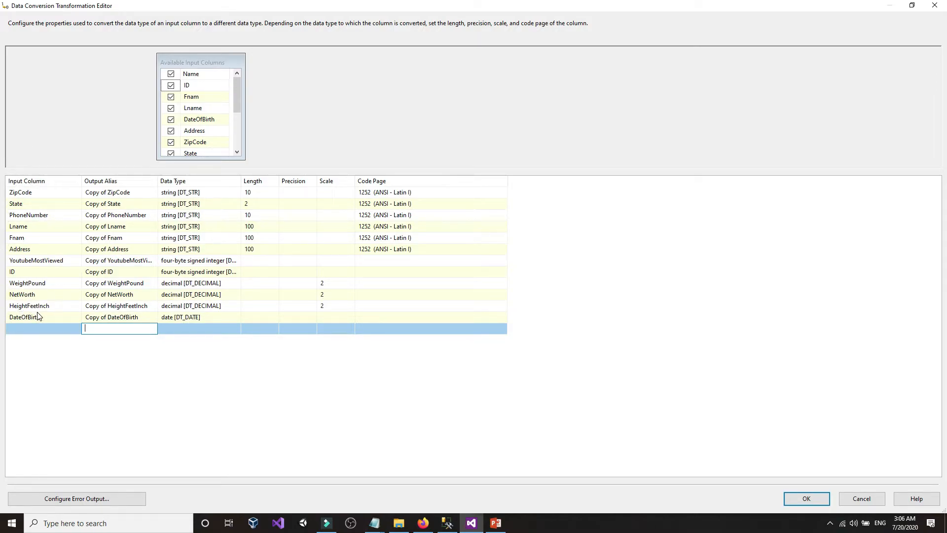
- Check the Notepad notes and begin editing the ZipCode output alias
click(384, 527)
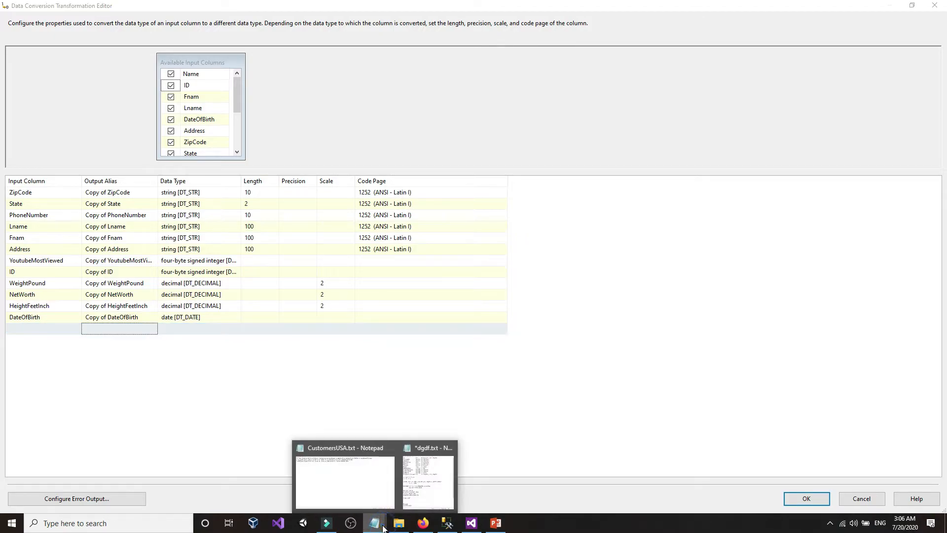
mouse_move(373, 497)
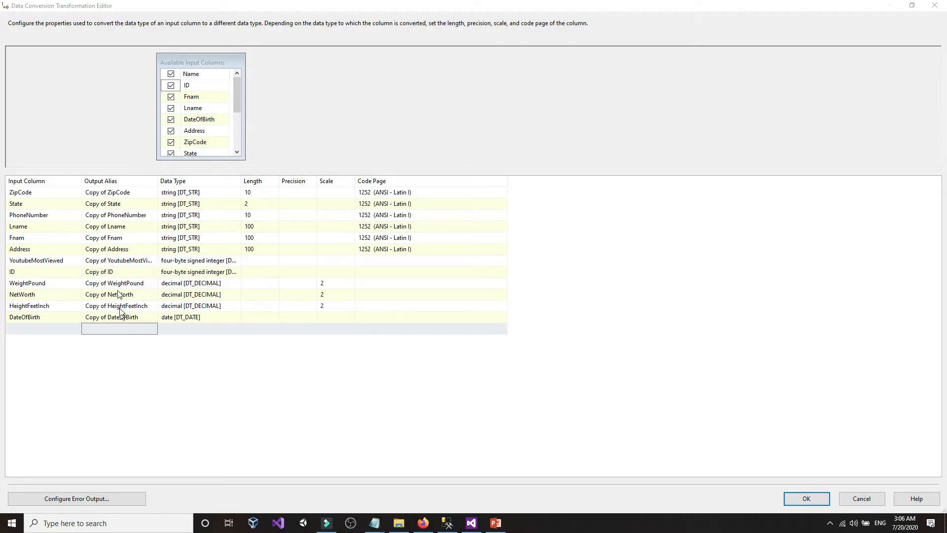
click(100, 193)
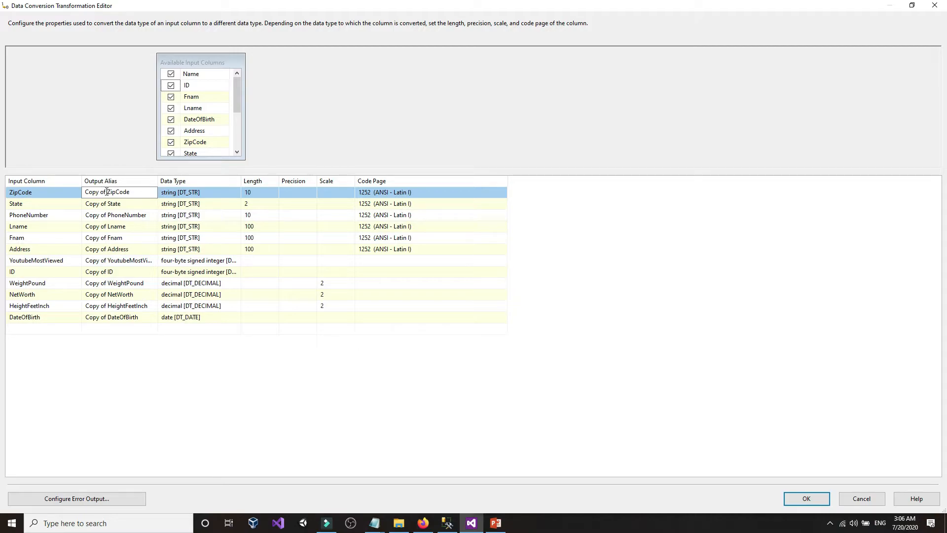
- Replace 'Copy of' in the ZipCode alias with Converted and copy that word
drag(108, 192, 83, 191)
text(Co)
drag(113, 192, 84, 192)
right_click(108, 193)
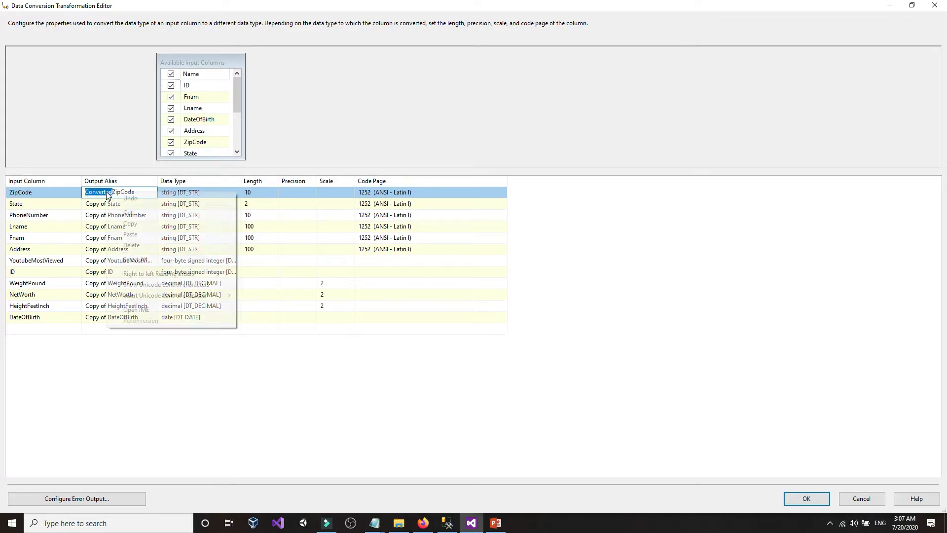
click(124, 224)
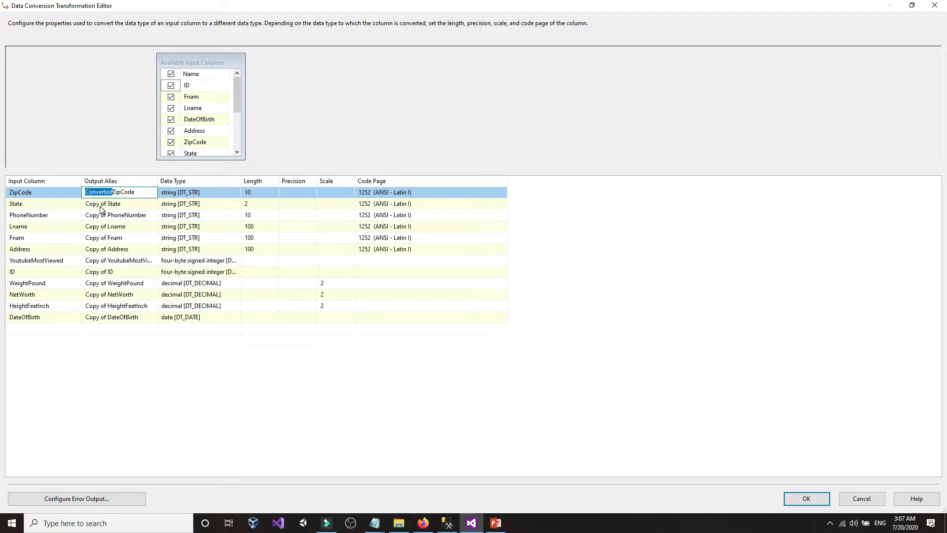
- Paste Converted over the Copy prefix in the State and PhoneNumber aliases
click(101, 204)
drag(101, 203, 83, 207)
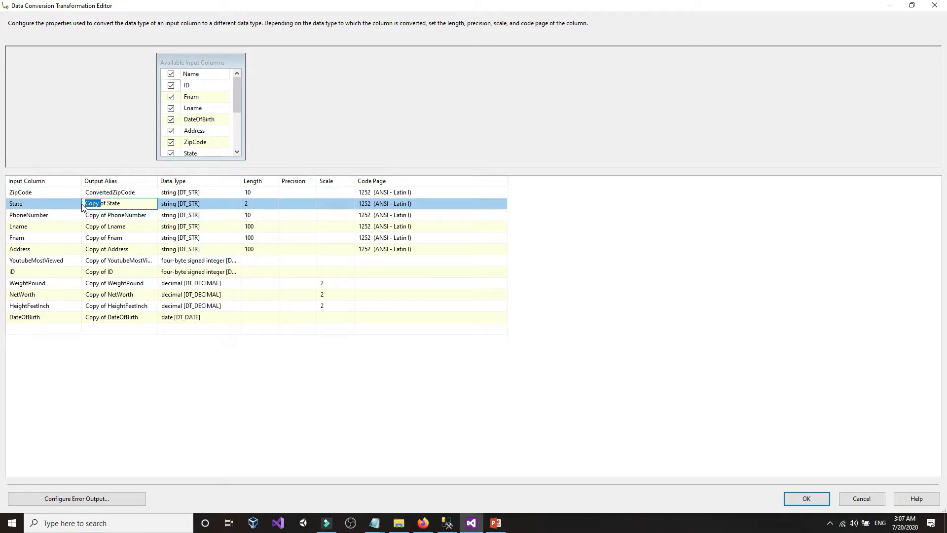
key(ctrl+v)
click(107, 215)
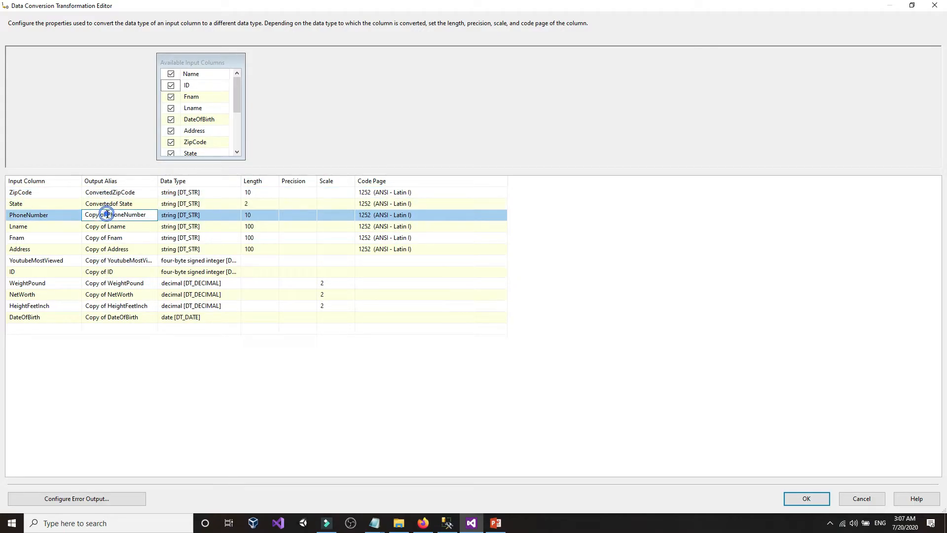
drag(107, 216, 84, 216)
click(105, 215)
right_click(95, 217)
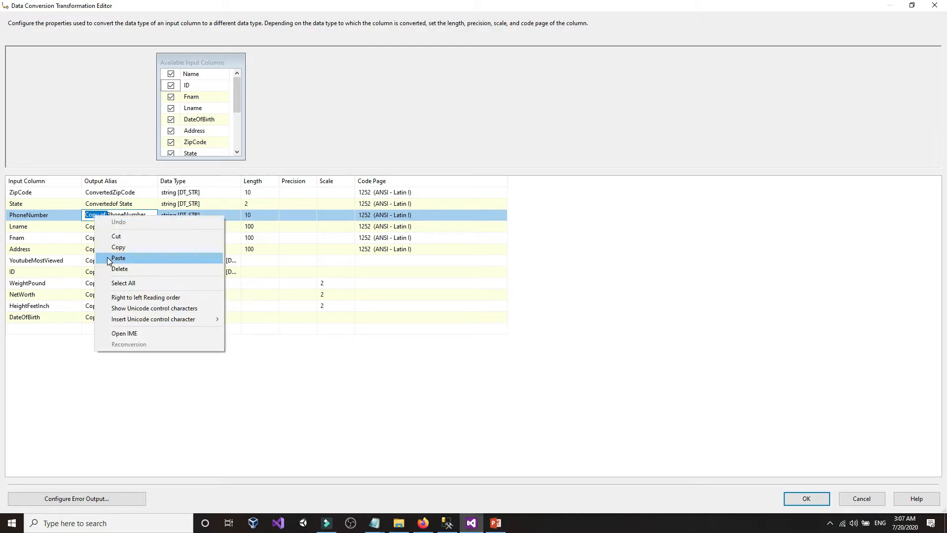
click(108, 256)
- Paste Converted over Copy in the Lname and Fnam aliases
click(104, 231)
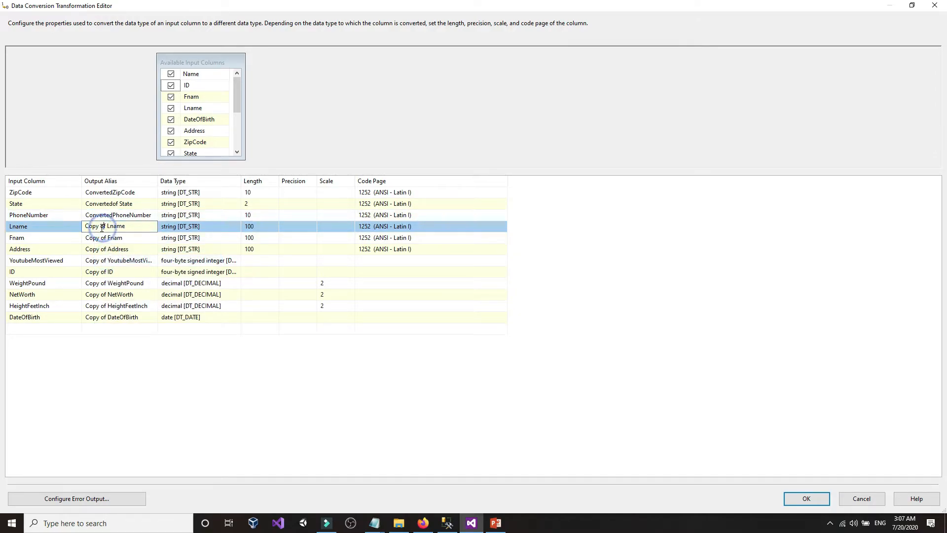
drag(101, 228, 70, 228)
right_click(92, 230)
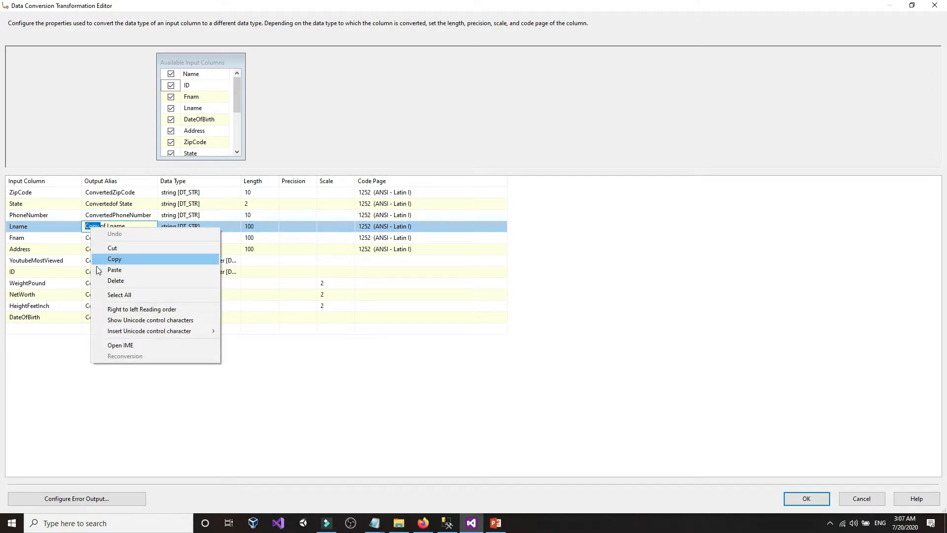
click(96, 270)
click(99, 237)
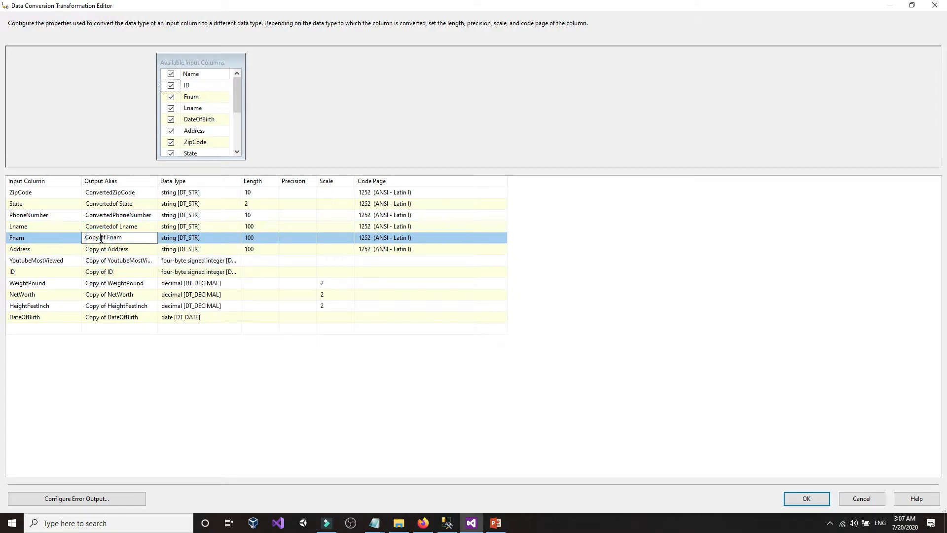
drag(101, 237, 70, 241)
right_click(93, 238)
click(99, 269)
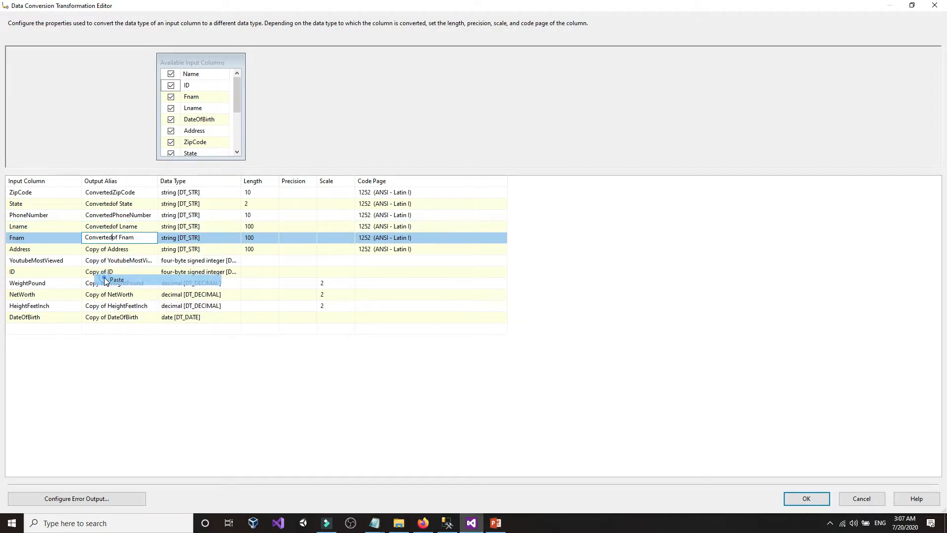
click(110, 192)
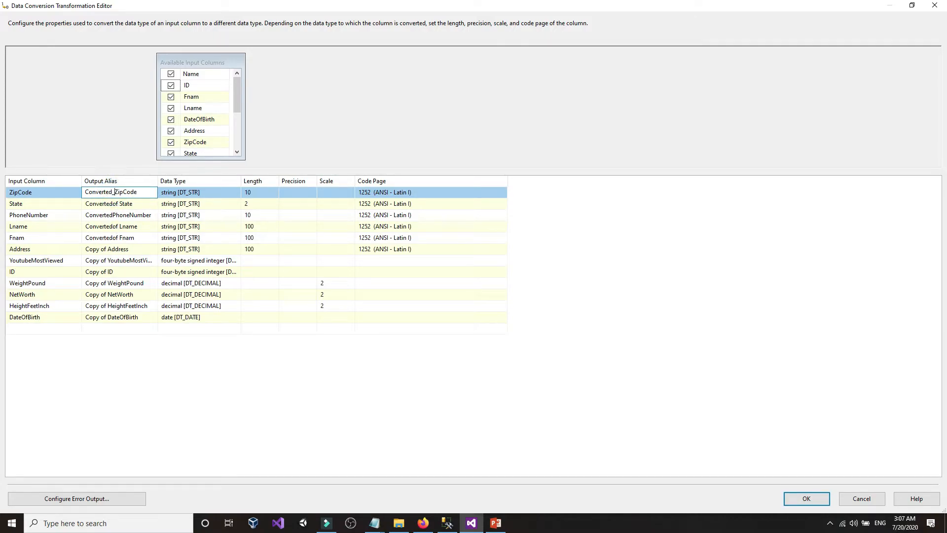
- Copy the Converted_ prefix and paste it into the State, PhoneNumber, Lname and Fnam aliases
drag(114, 191, 79, 191)
right_click(115, 192)
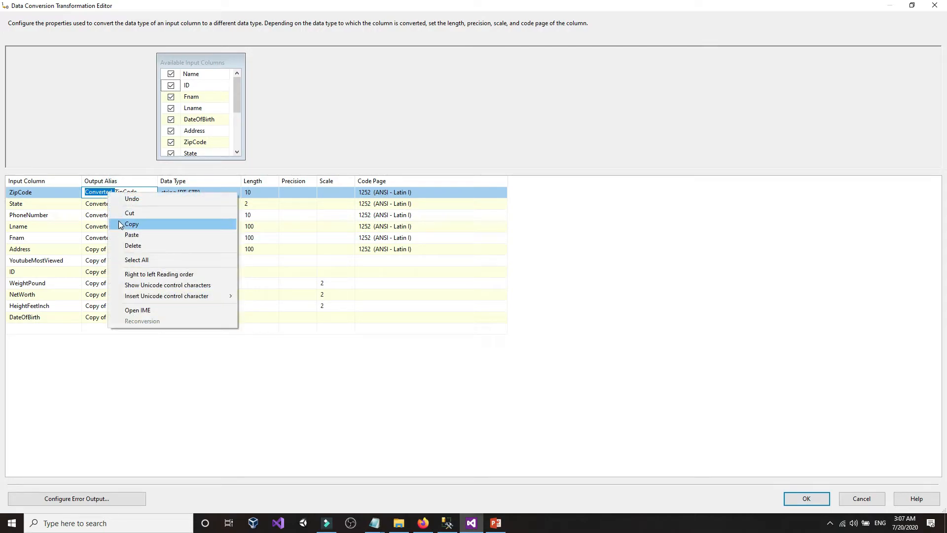
click(127, 235)
click(112, 207)
drag(112, 206, 85, 205)
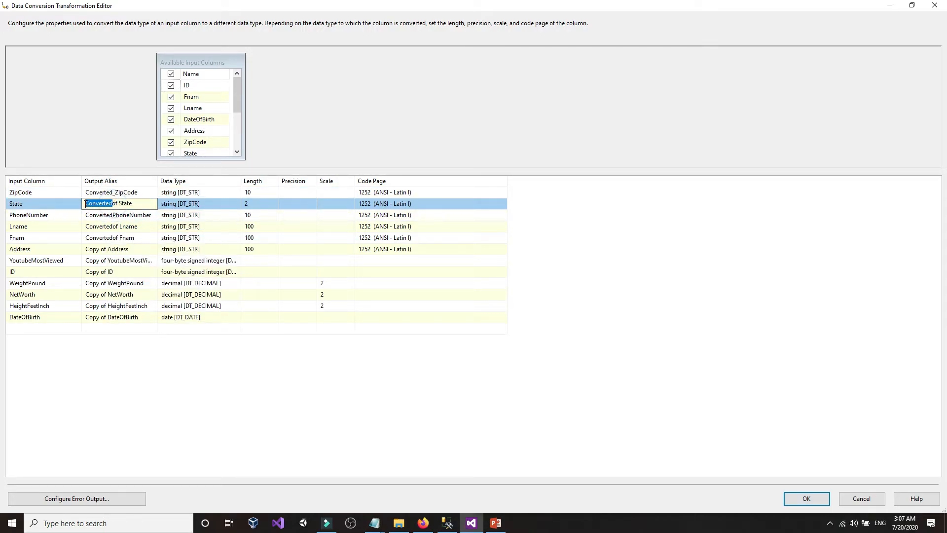
right_click(91, 204)
click(106, 247)
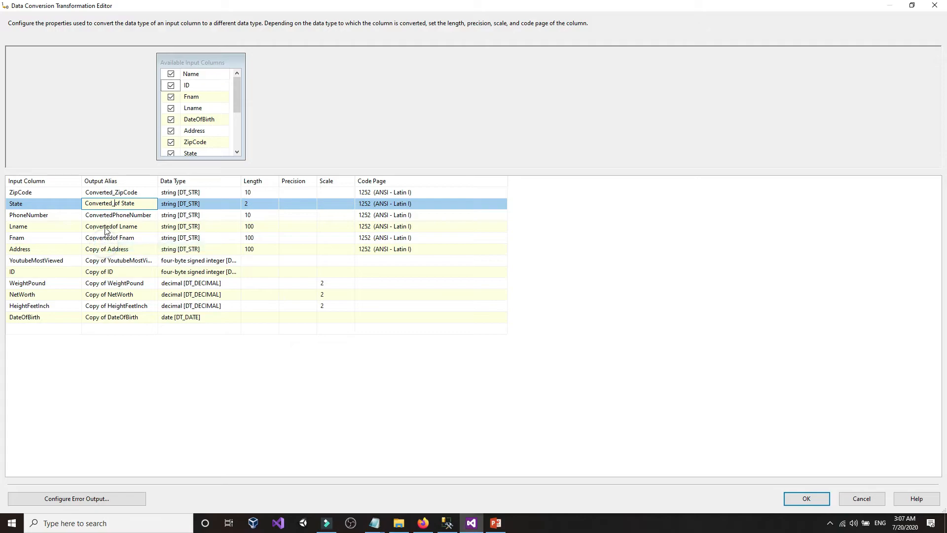
click(113, 215)
drag(112, 216, 86, 215)
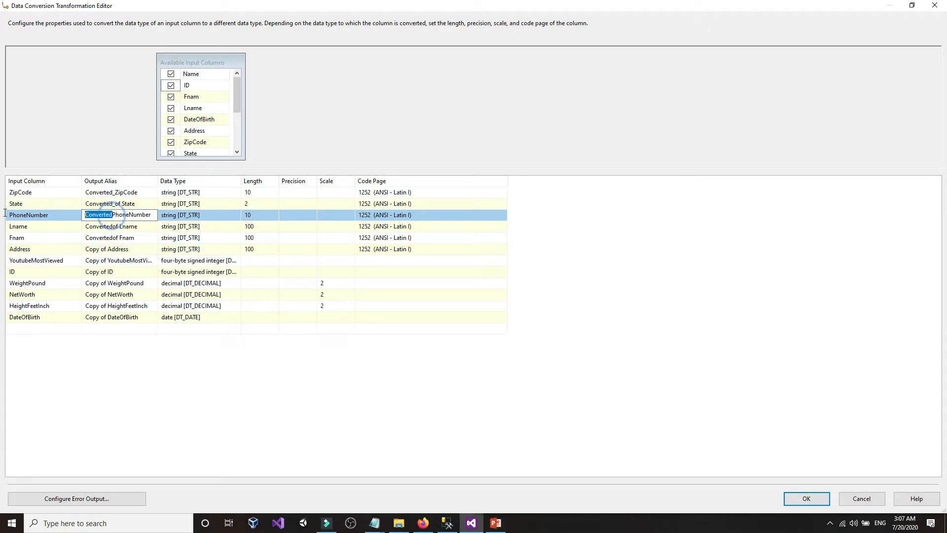
right_click(99, 215)
click(118, 256)
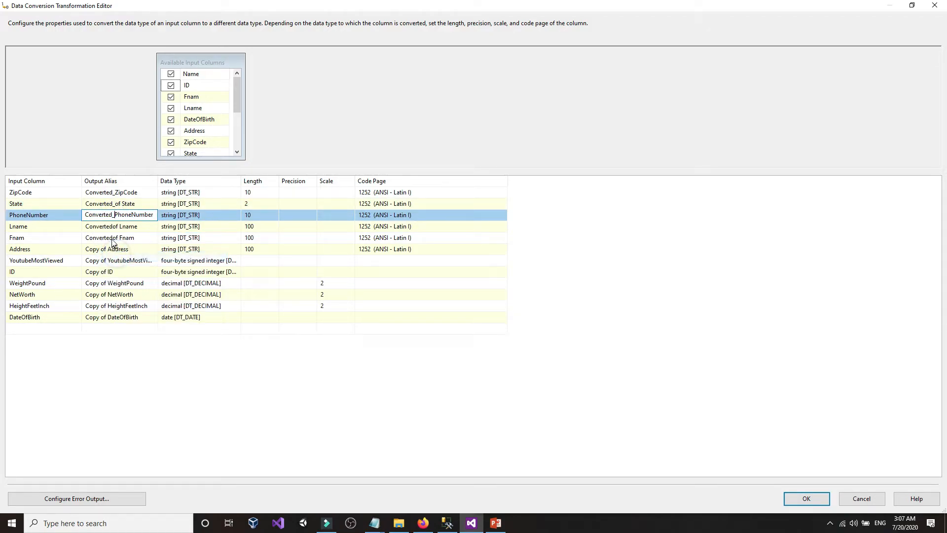
click(112, 228)
drag(112, 227, 85, 227)
right_click(97, 226)
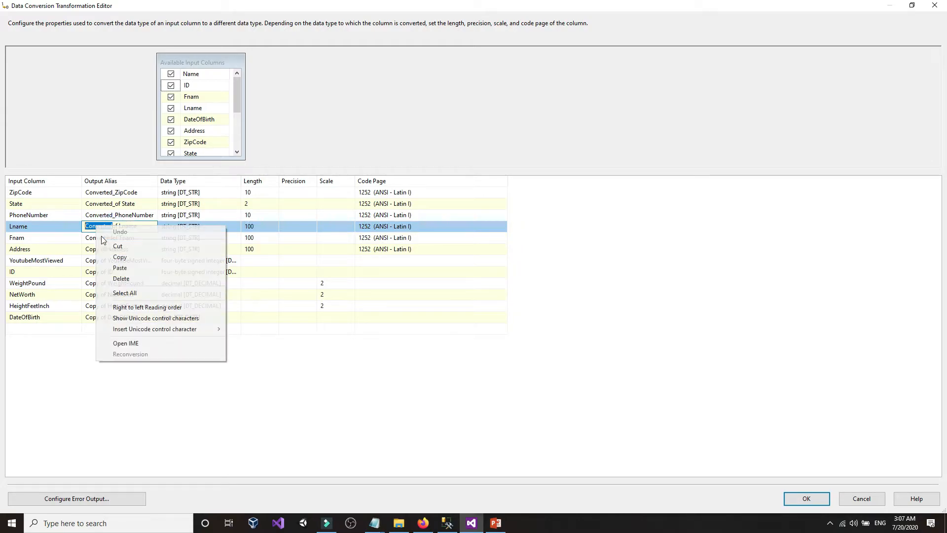
click(119, 267)
click(110, 238)
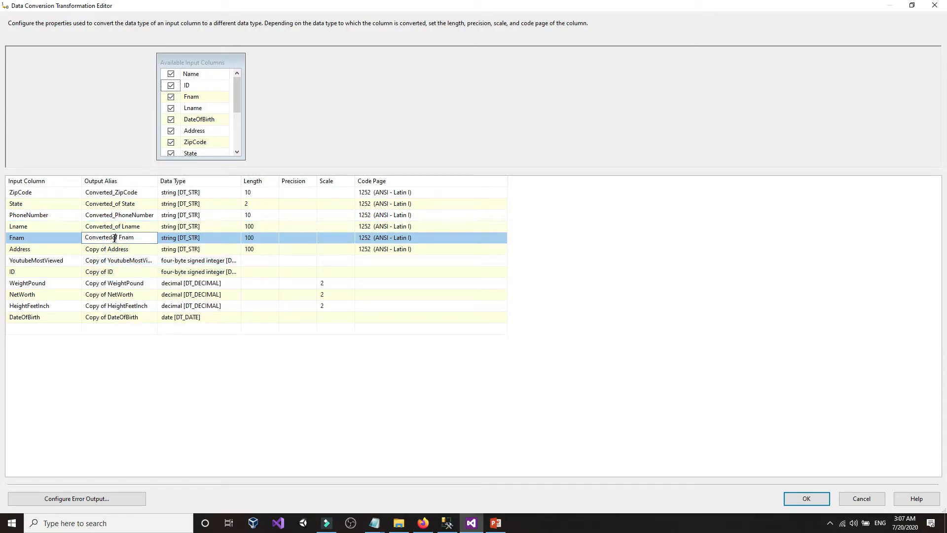
drag(111, 238, 37, 237)
right_click(98, 238)
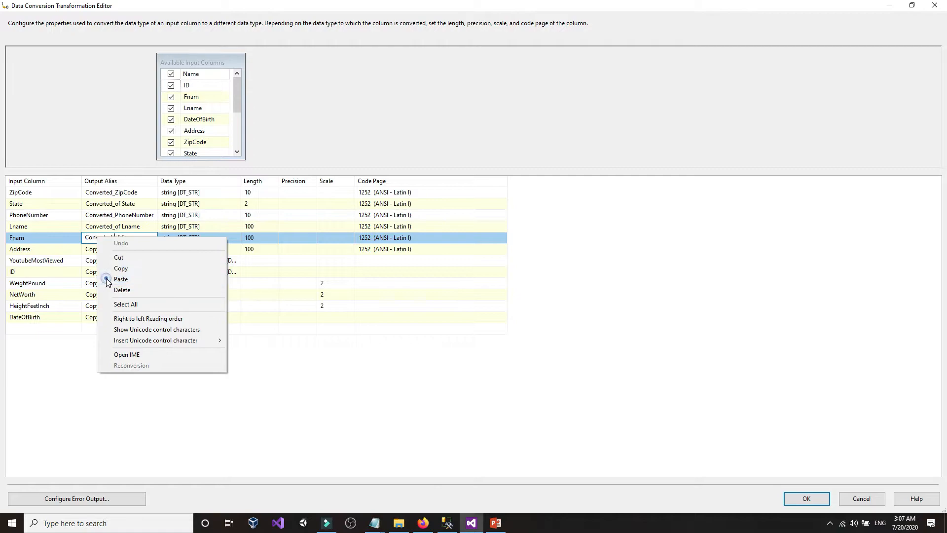
click(118, 280)
- Replace 'Copy' with Converted_ in the Address, YoutubeMostViewed and ID aliases
click(110, 249)
double_click(93, 249)
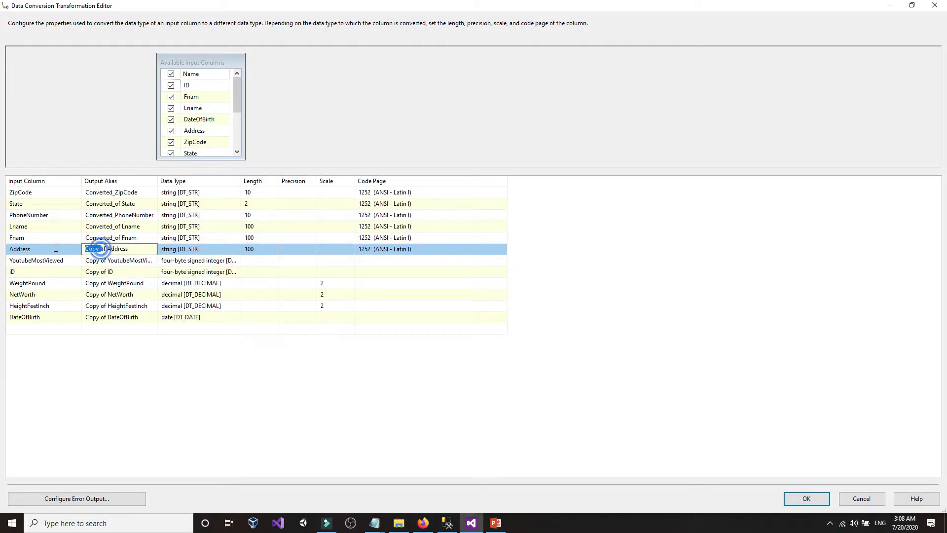
right_click(94, 250)
click(113, 291)
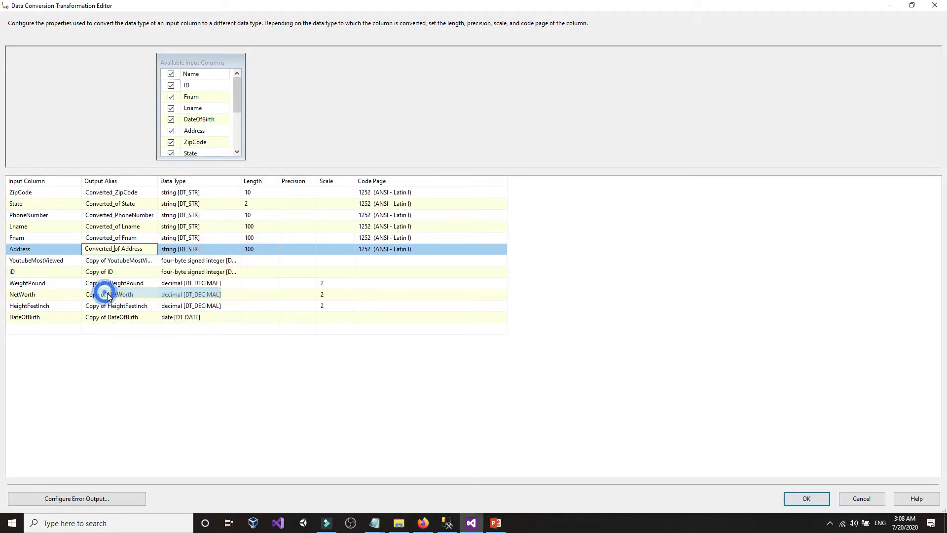
click(109, 261)
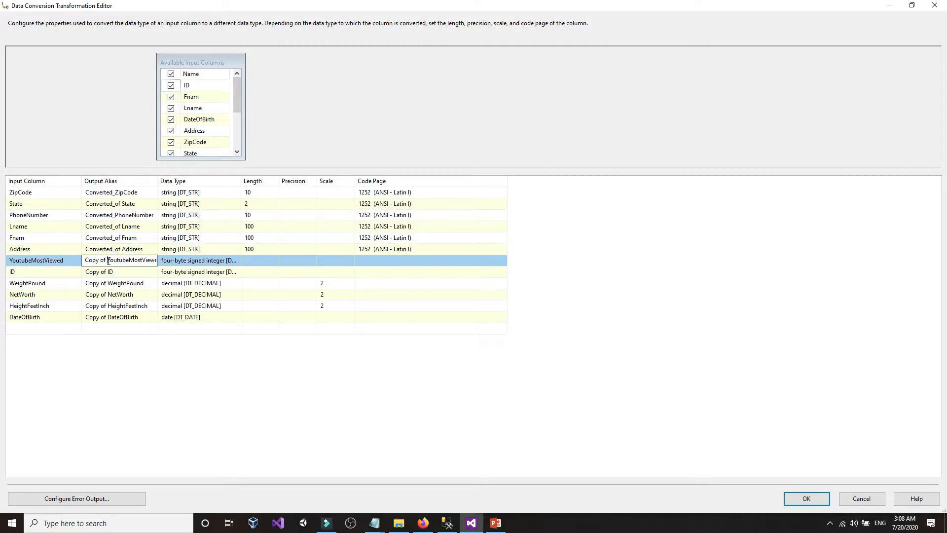
drag(107, 260, 69, 266)
right_click(91, 265)
click(101, 300)
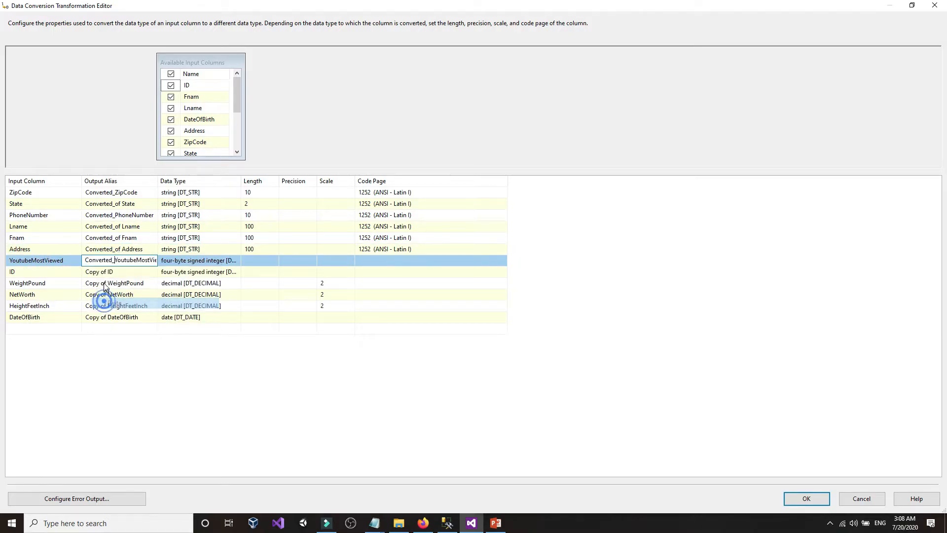
click(99, 272)
drag(100, 273, 79, 277)
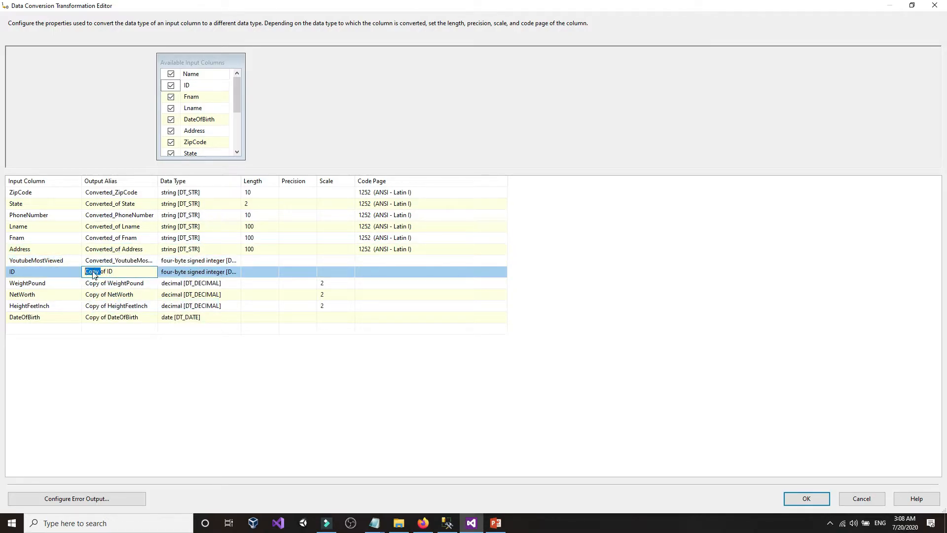
right_click(93, 275)
click(101, 311)
- Replace 'Copy' with Converted_ in the WeightPound, NetWorth, HeightFeetInch and DateOfBirth aliases
click(106, 284)
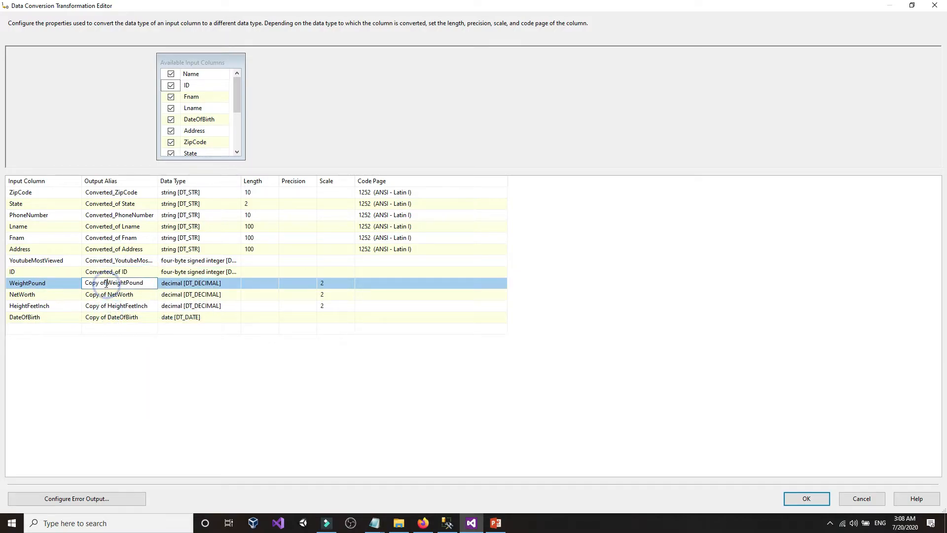
drag(102, 284, 83, 283)
right_click(94, 283)
click(108, 327)
click(103, 294)
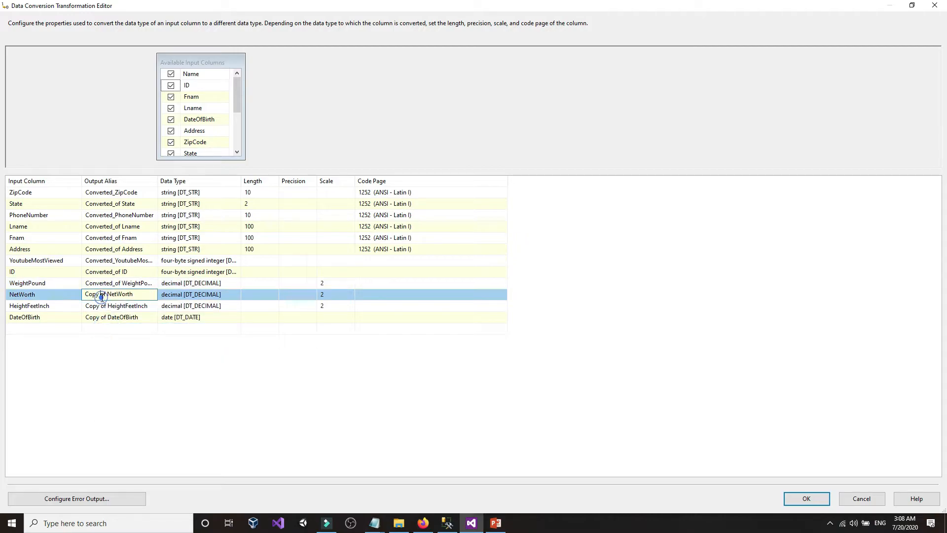
drag(102, 295, 49, 305)
right_click(94, 295)
click(104, 339)
click(102, 306)
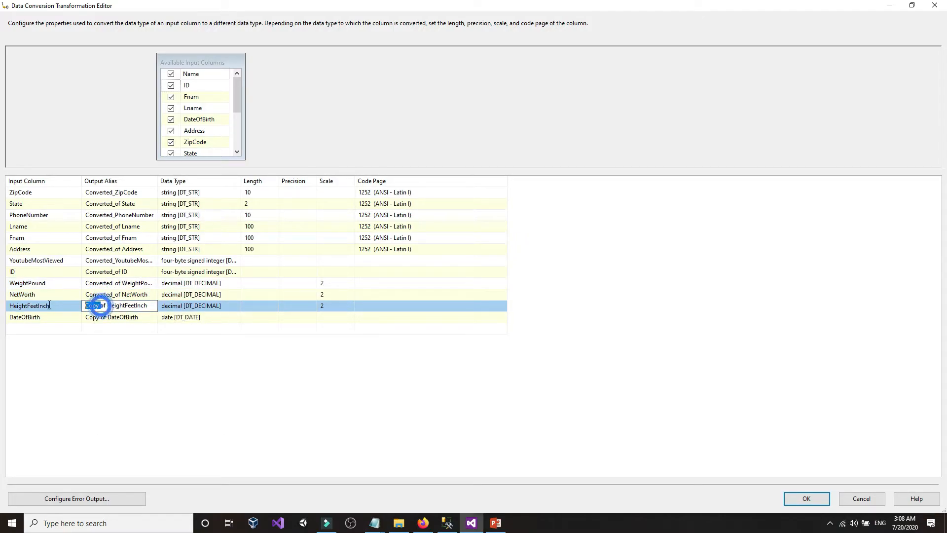
right_click(94, 306)
click(102, 345)
click(103, 318)
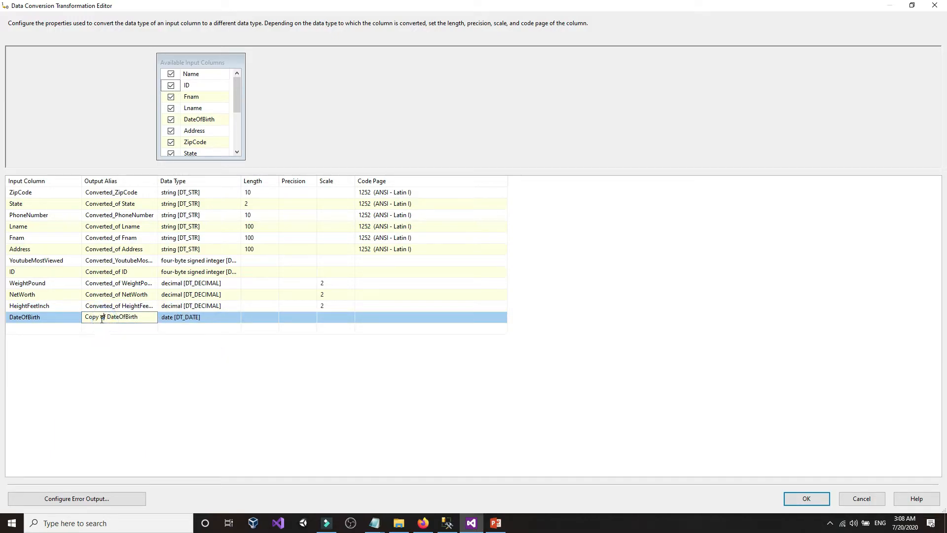
drag(101, 317, 66, 321)
right_click(94, 320)
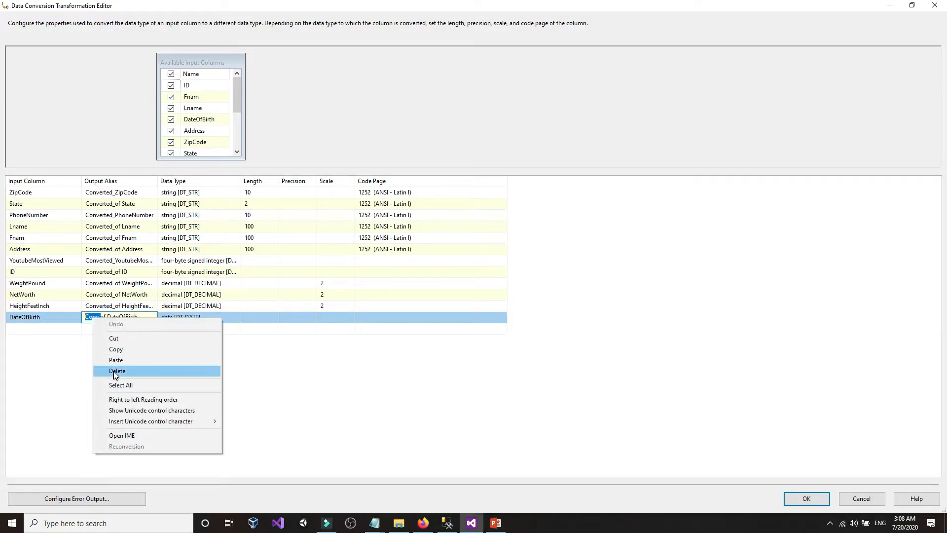
click(114, 360)
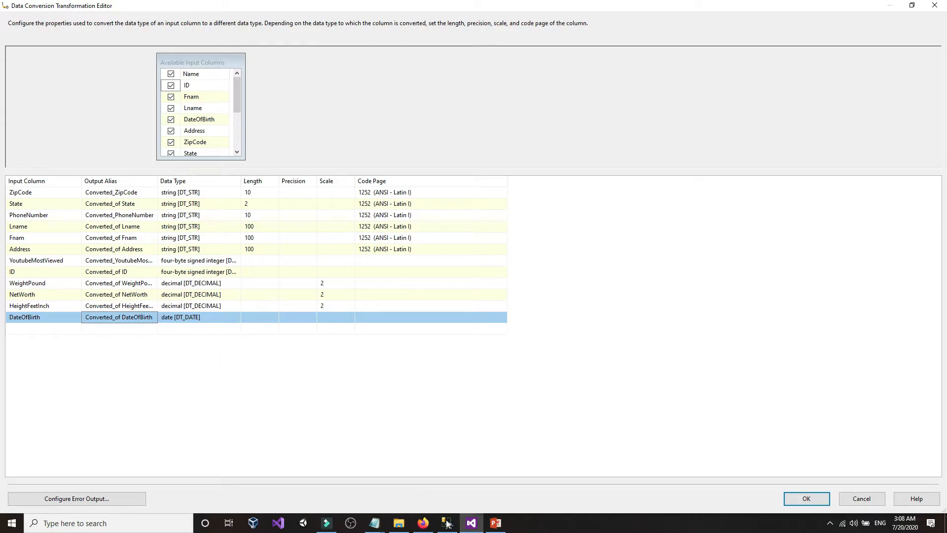
- Apply the renamed aliases and check the DataTypestest column list in SSMS
click(803, 498)
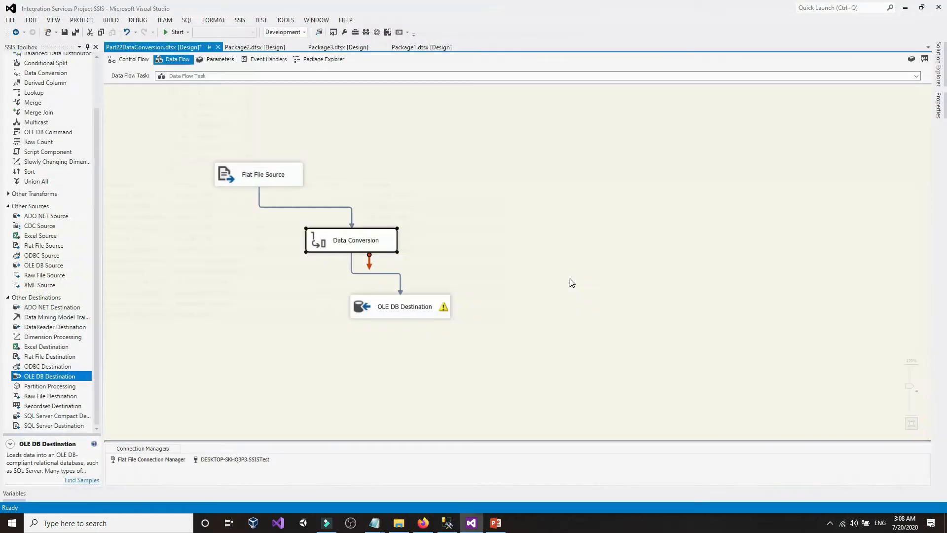
click(447, 522)
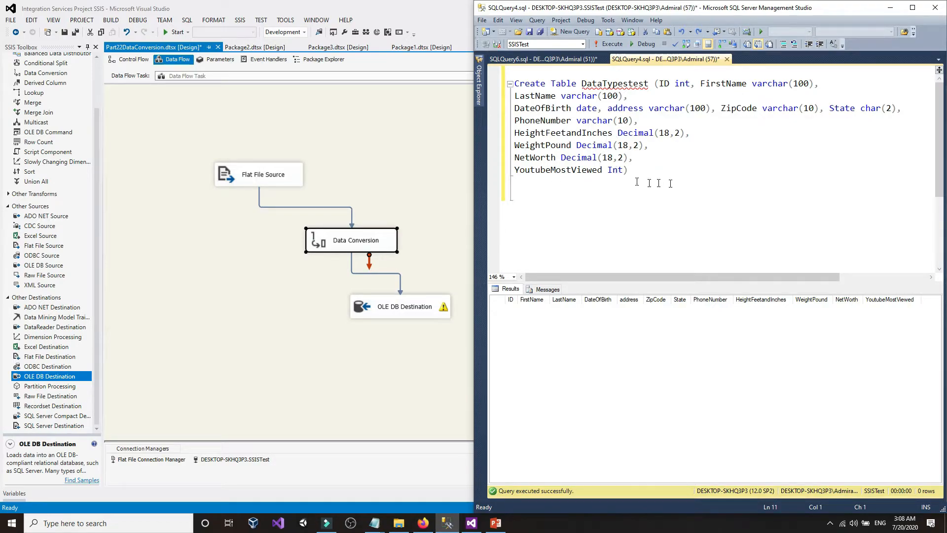
click(479, 81)
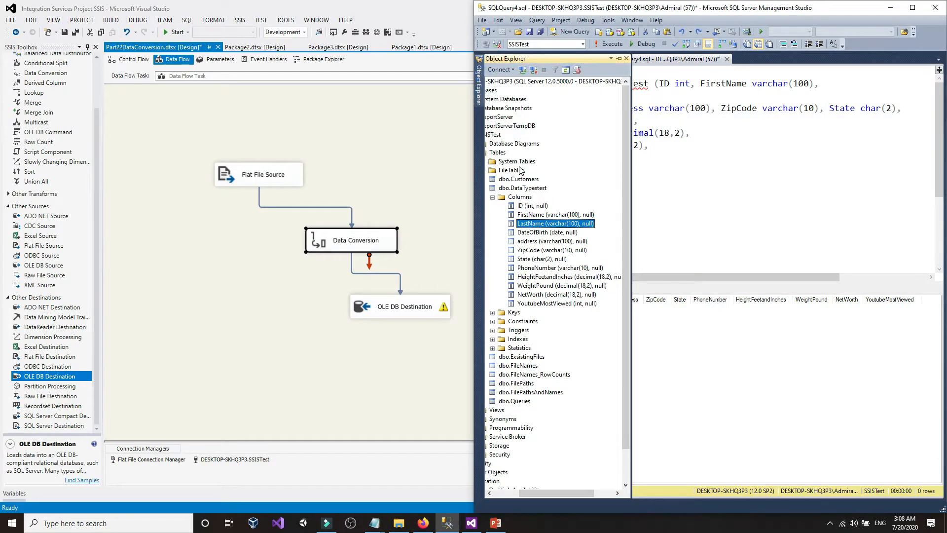
- Reopen the Data Conversion editor full screen to review the aliases, then close it
click(286, 304)
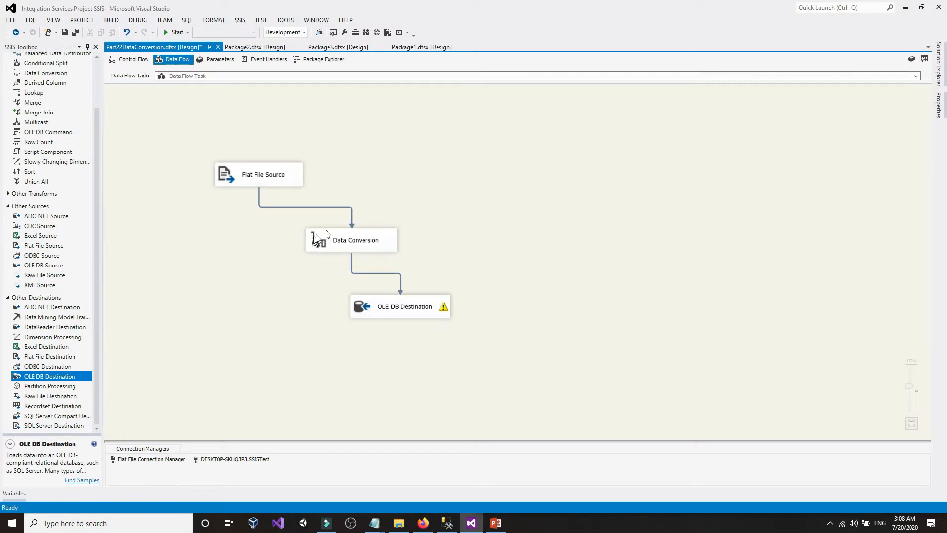
double_click(393, 239)
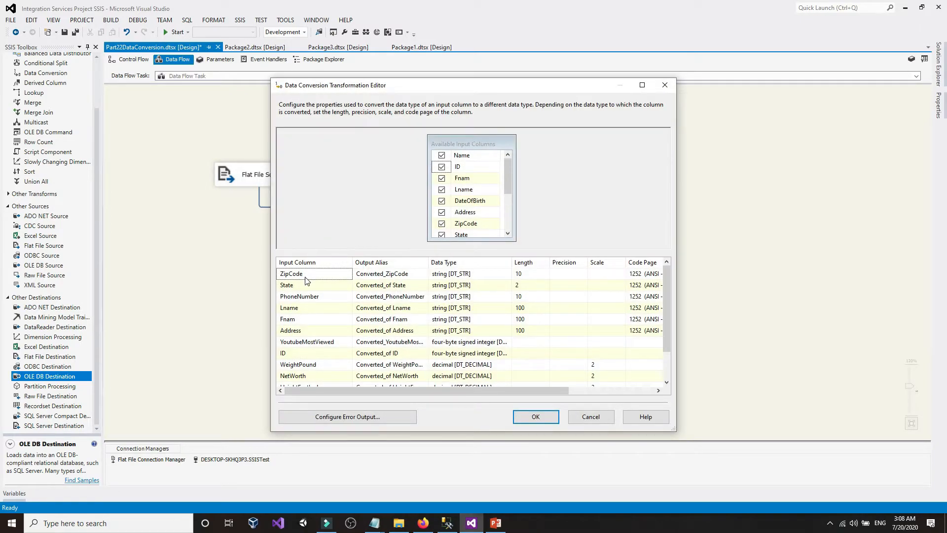
click(642, 85)
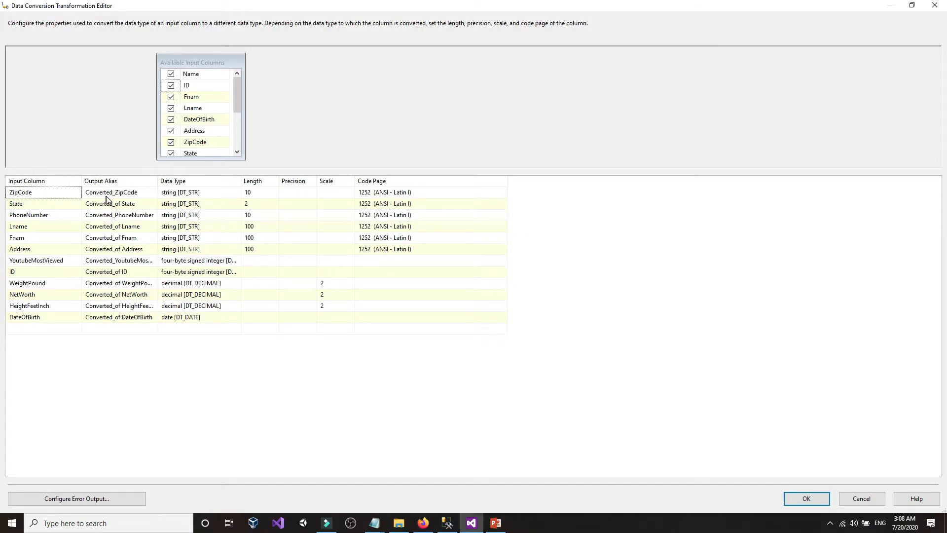
click(806, 498)
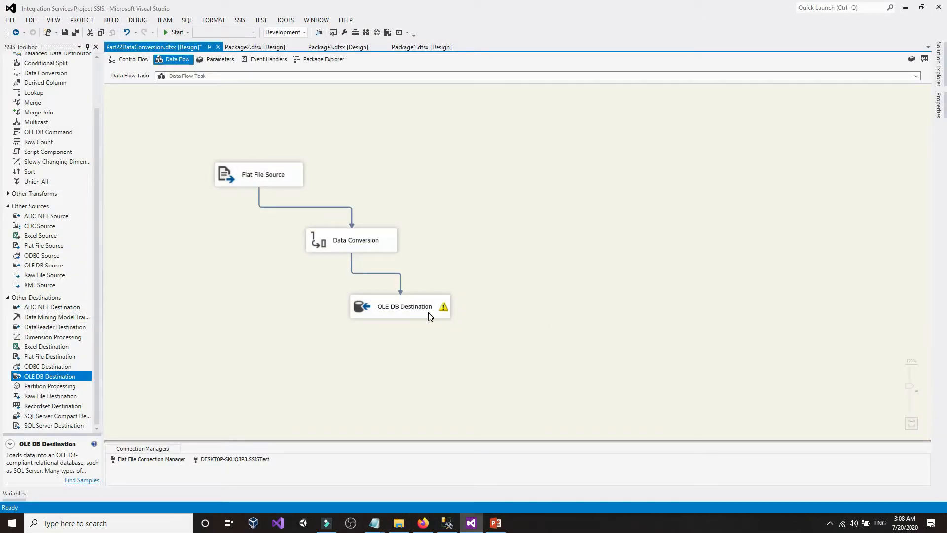
- In the OLE DB Destination mappings, map Converted_of ID to the ID column
click(429, 316)
double_click(428, 315)
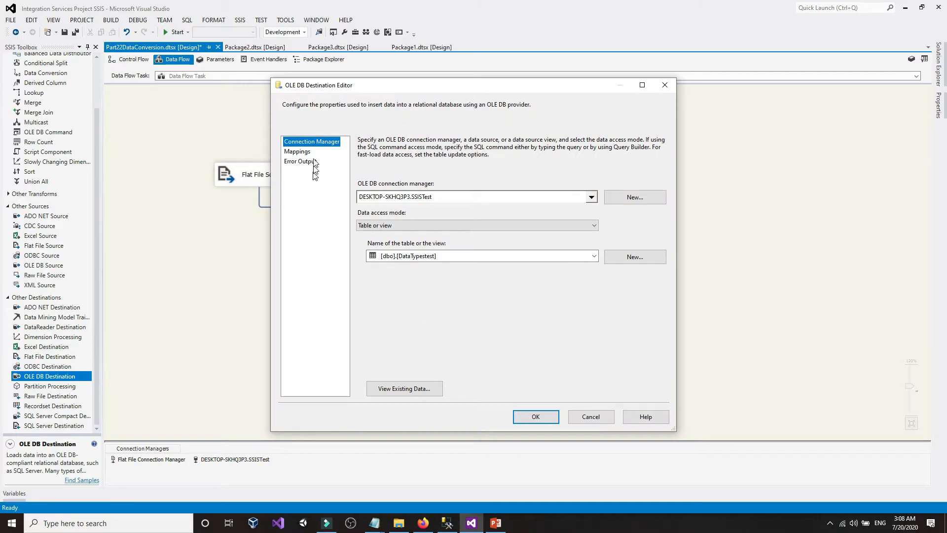
click(299, 153)
click(642, 85)
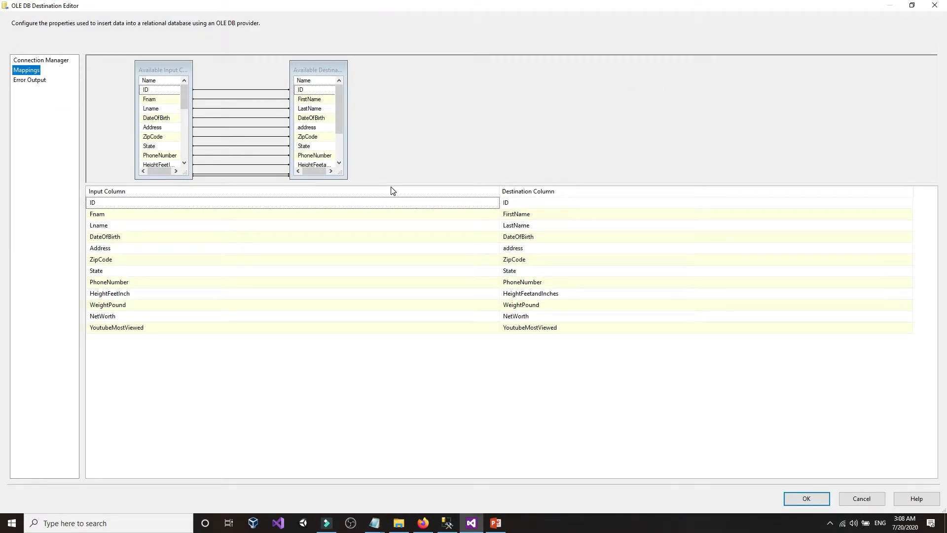
click(209, 203)
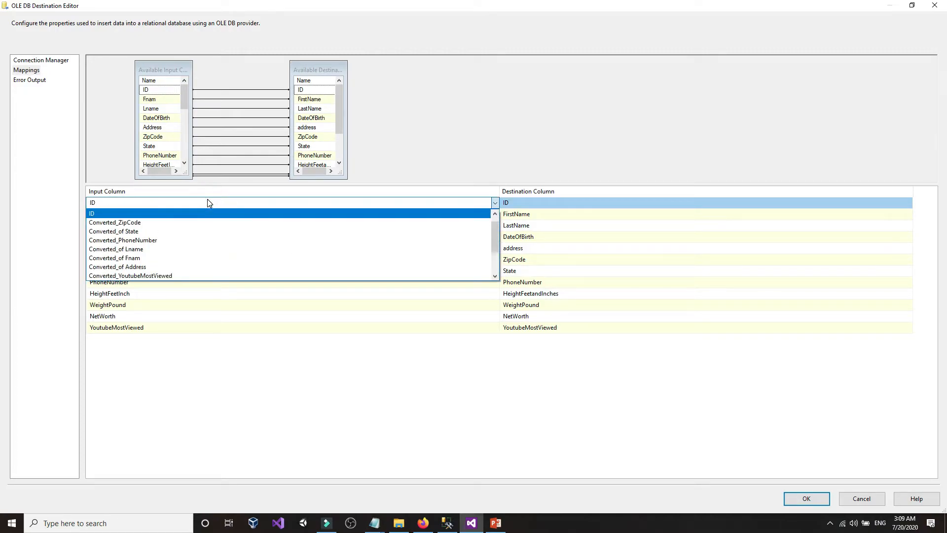
scroll(207, 199, down, 2)
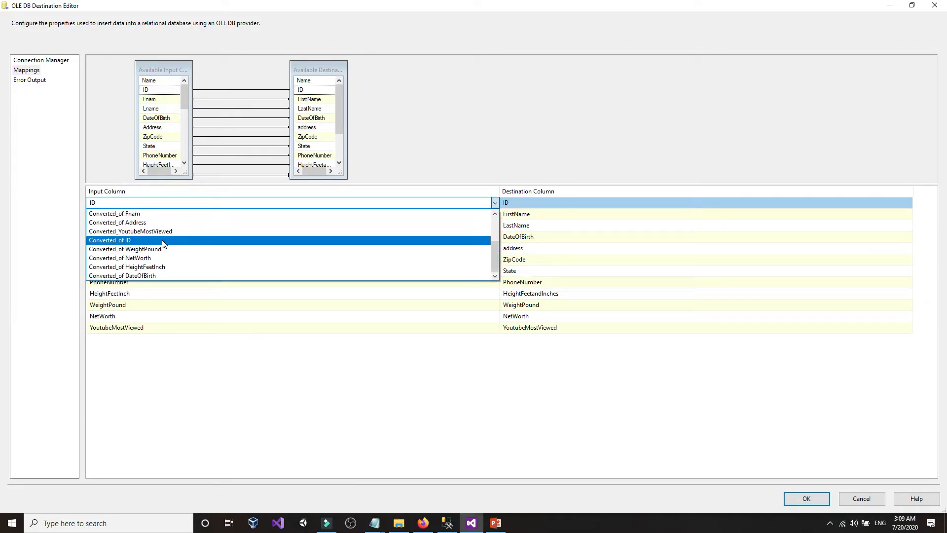
click(161, 240)
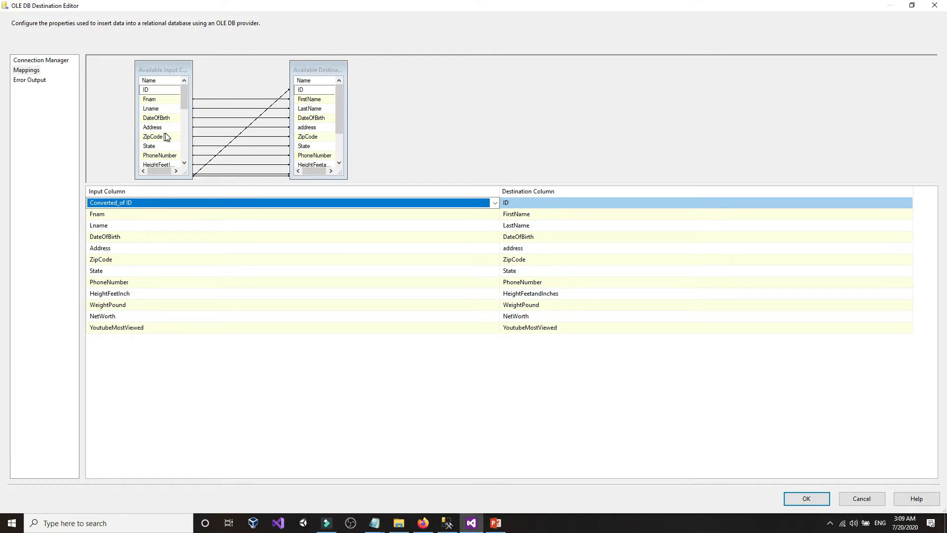
- Widen and sort the input and destination column boxes to show full column names
scroll(166, 137, down, 2)
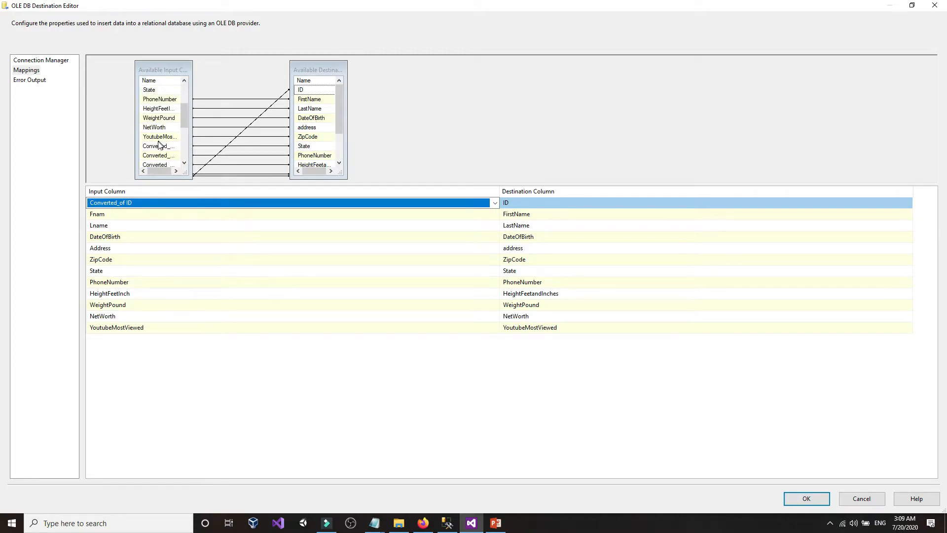
drag(191, 135, 214, 135)
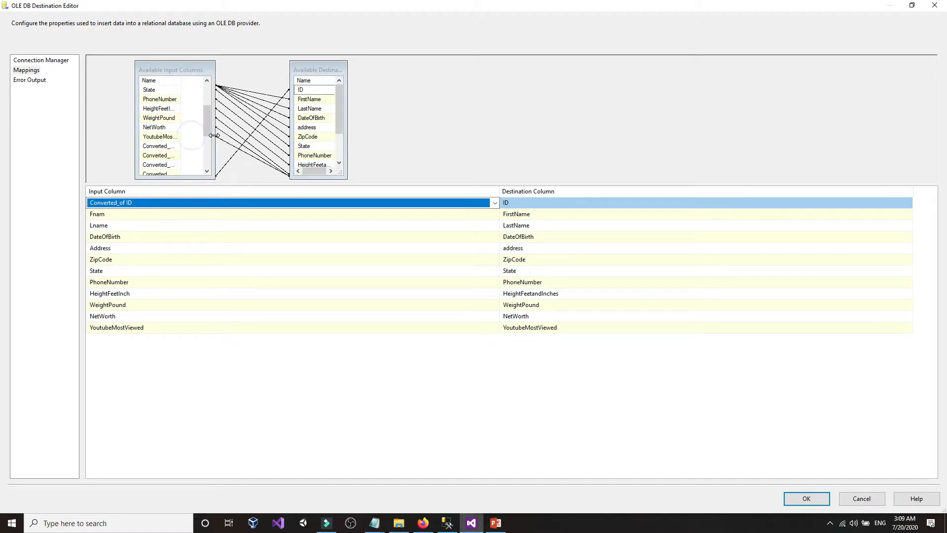
drag(136, 133, 110, 132)
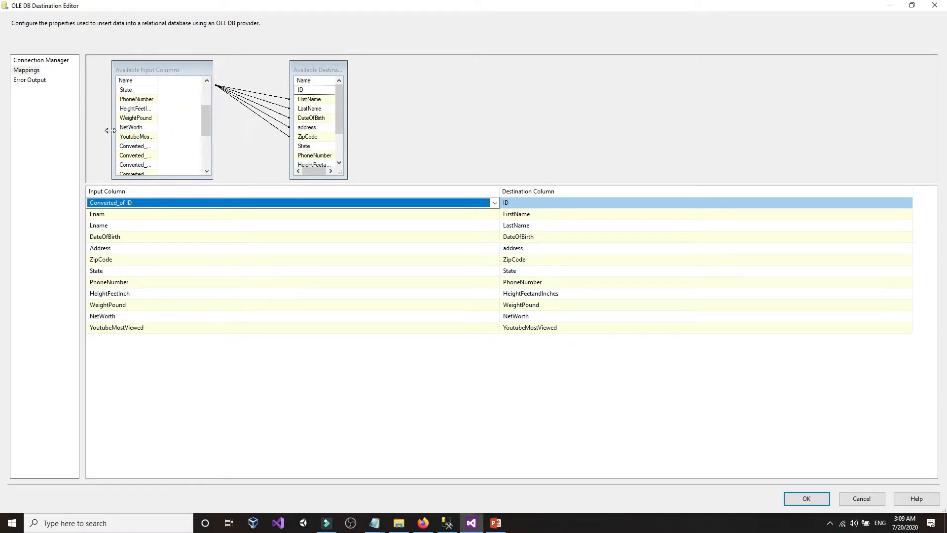
click(151, 85)
click(152, 83)
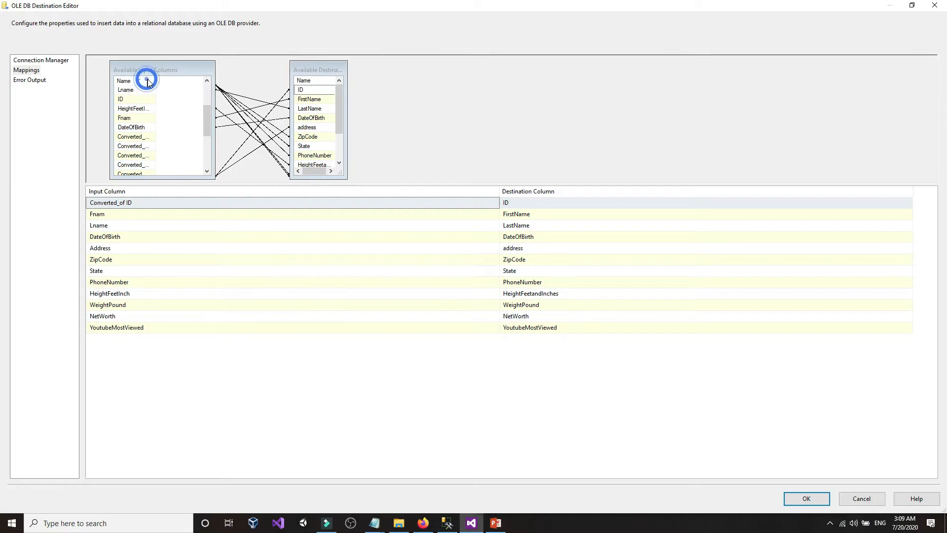
drag(155, 81, 186, 84)
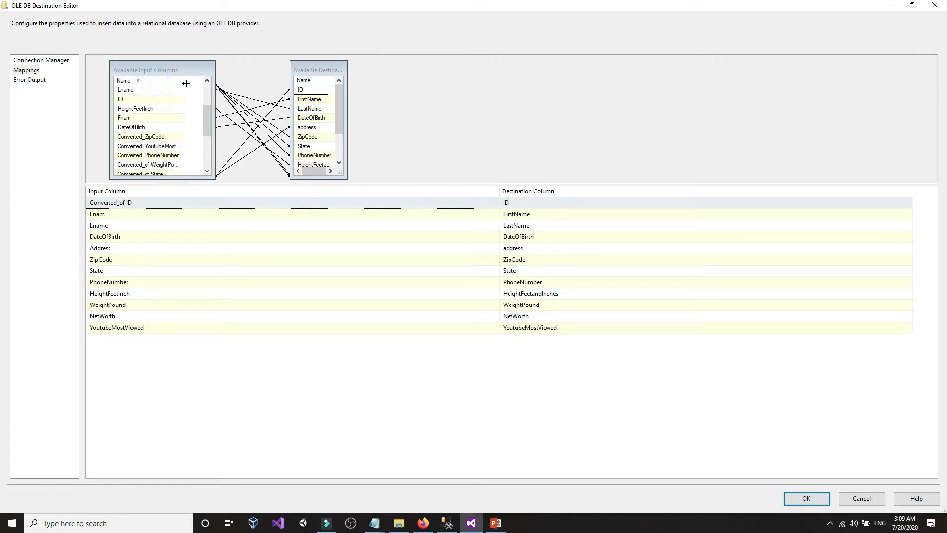
double_click(348, 93)
double_click(336, 80)
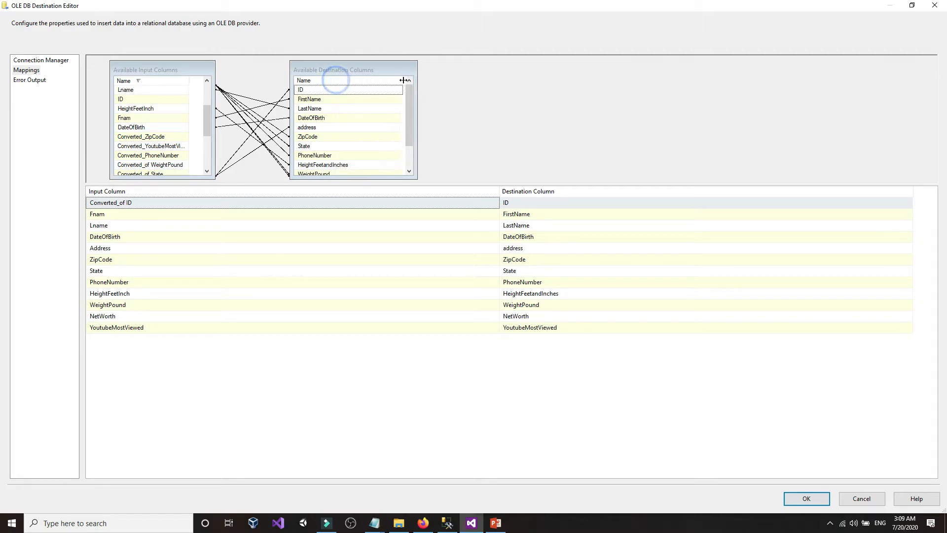
scroll(410, 113, down, 1)
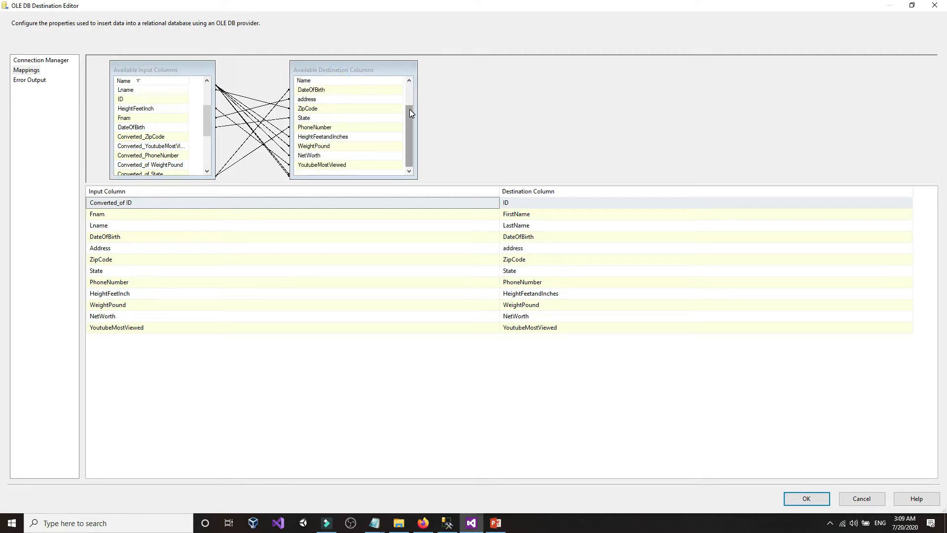
scroll(410, 113, up, 1)
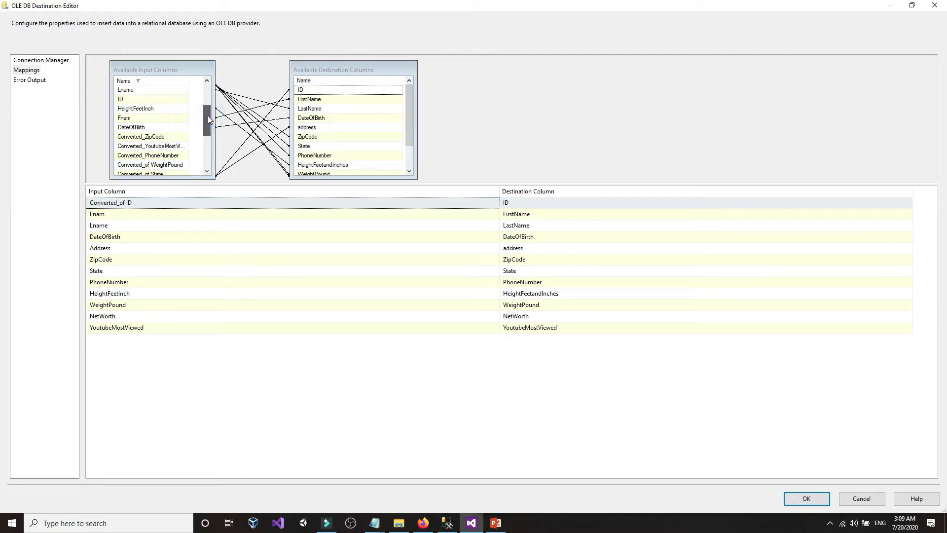
drag(208, 116, 173, 102)
scroll(157, 117, down, 2)
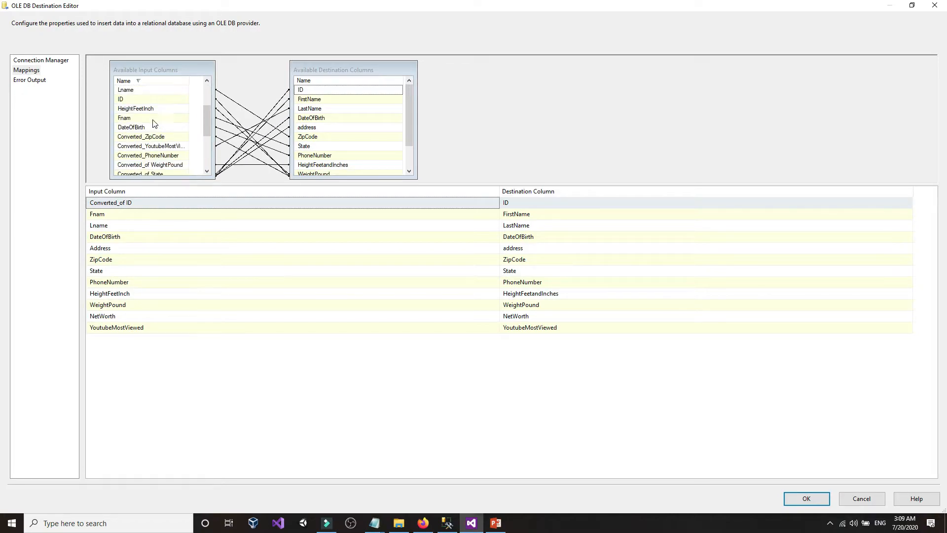
scroll(157, 127, down, 1)
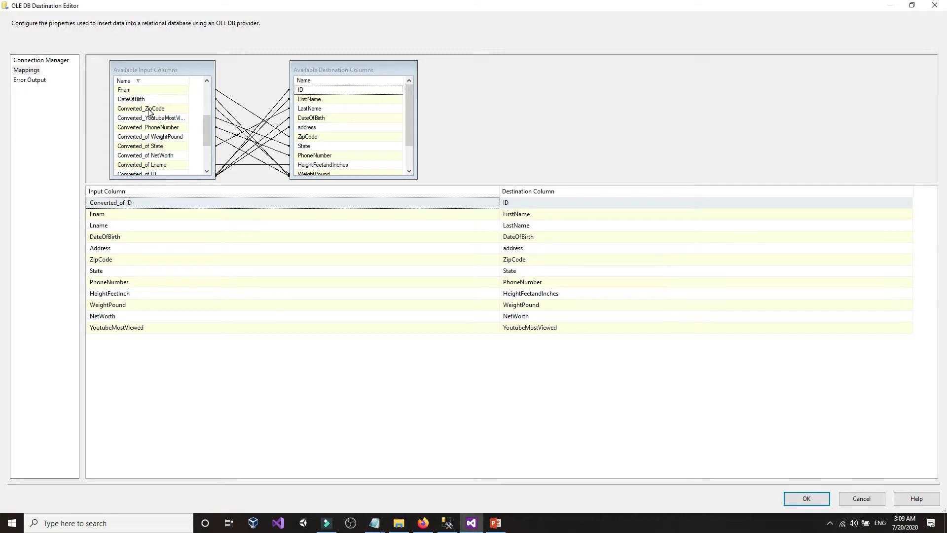
scroll(348, 140, down, 1)
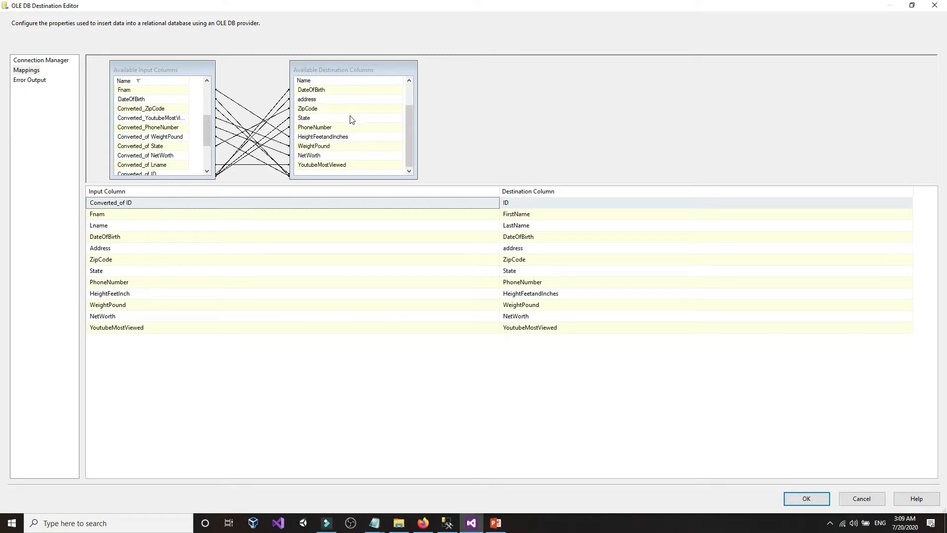
scroll(347, 142, up, 1)
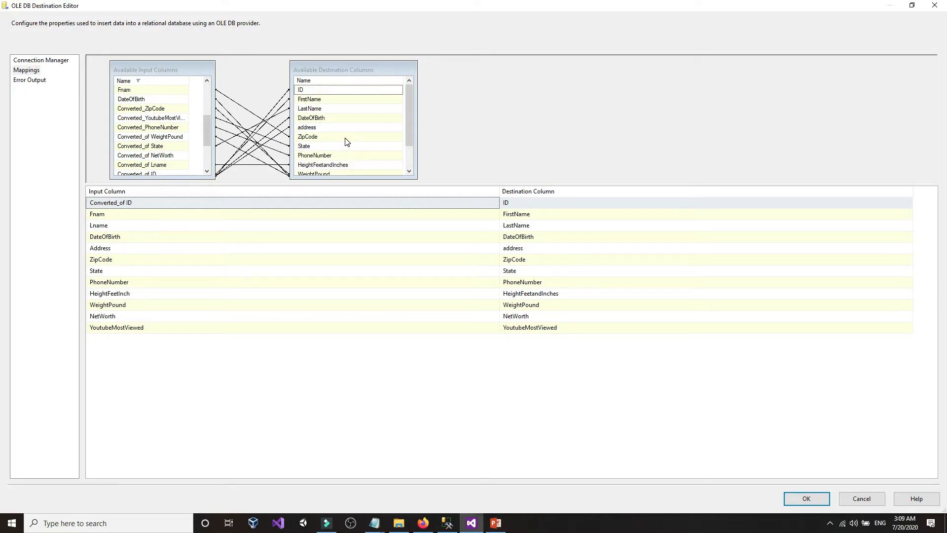
- Map Converted_ZipCode onto ZipCode and Converted_YoutubeMostViewed onto YoutubeMostViewed
click(305, 139)
drag(147, 111, 307, 140)
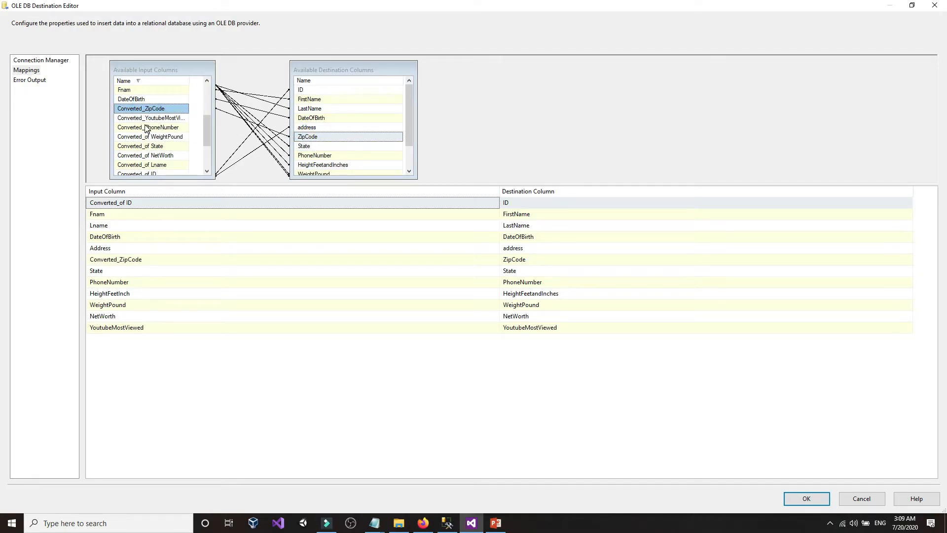
mouse_move(146, 120)
mouse_down()
mouse_move(323, 175)
mouse_move(144, 117)
mouse_up()
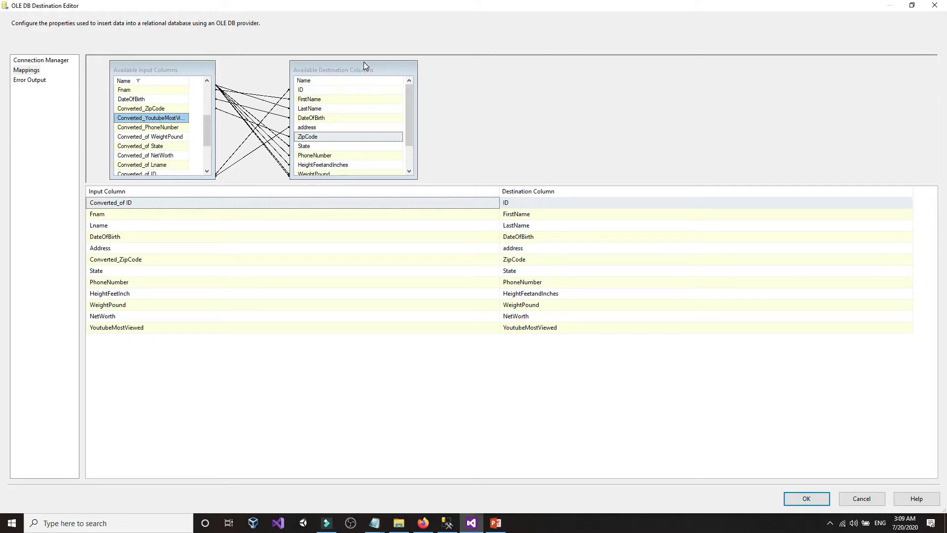
drag(365, 60, 364, 55)
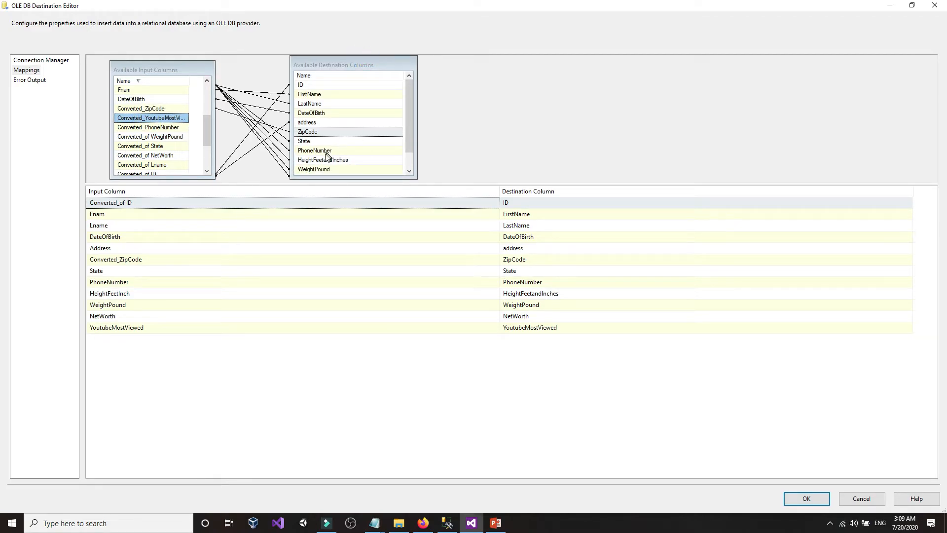
scroll(326, 156, down, 1)
drag(154, 121, 320, 170)
click(478, 139)
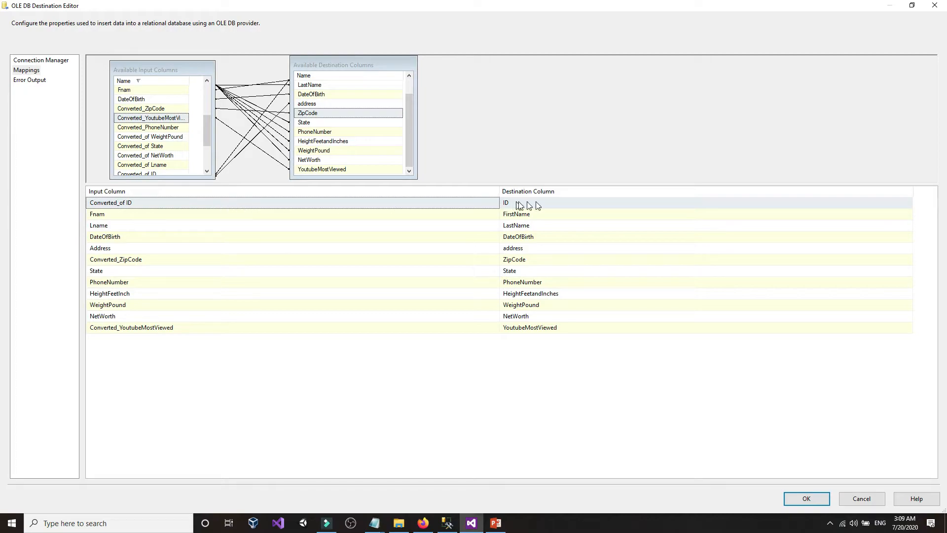
- Map FirstName, LastName, DateOfBirth and address to their Converted_of Fnam, Lname, DateOfBirth, Address inputs
click(193, 212)
click(192, 212)
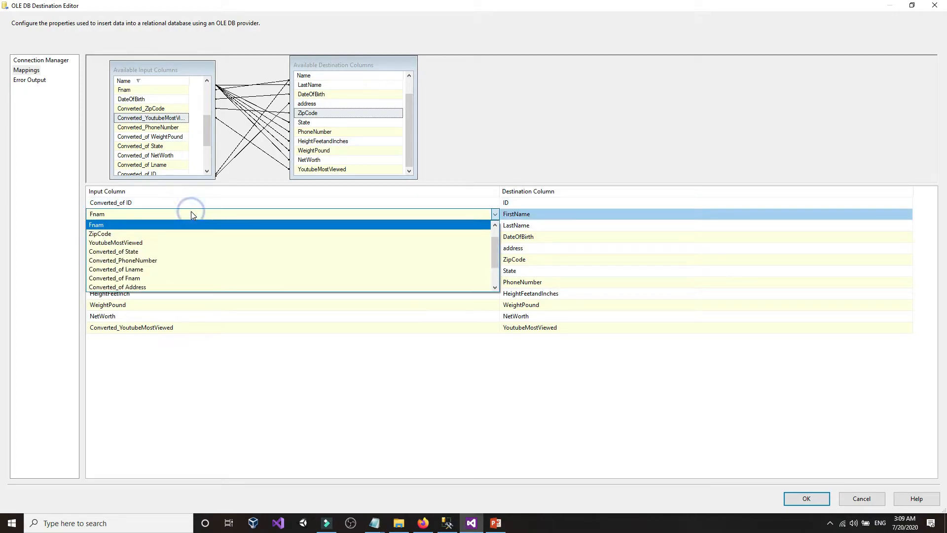
click(162, 277)
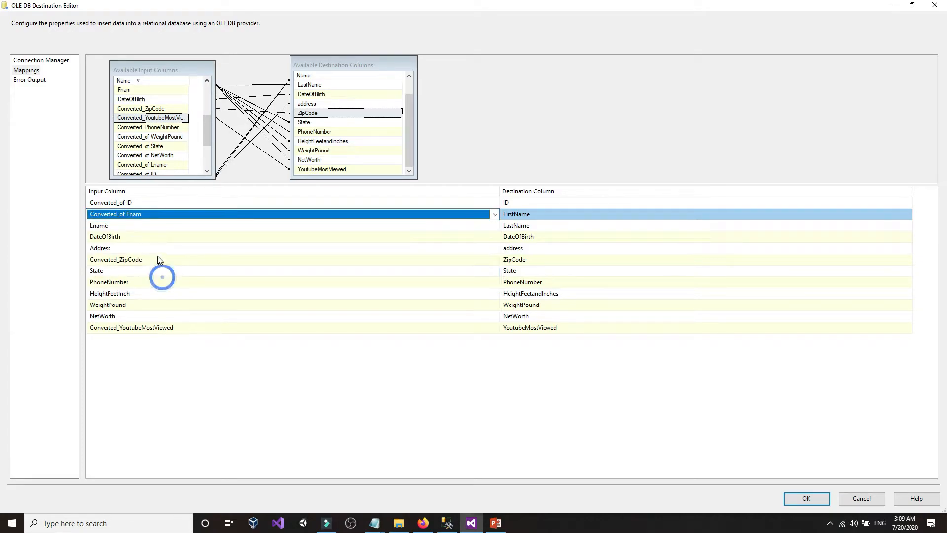
click(170, 226)
click(171, 225)
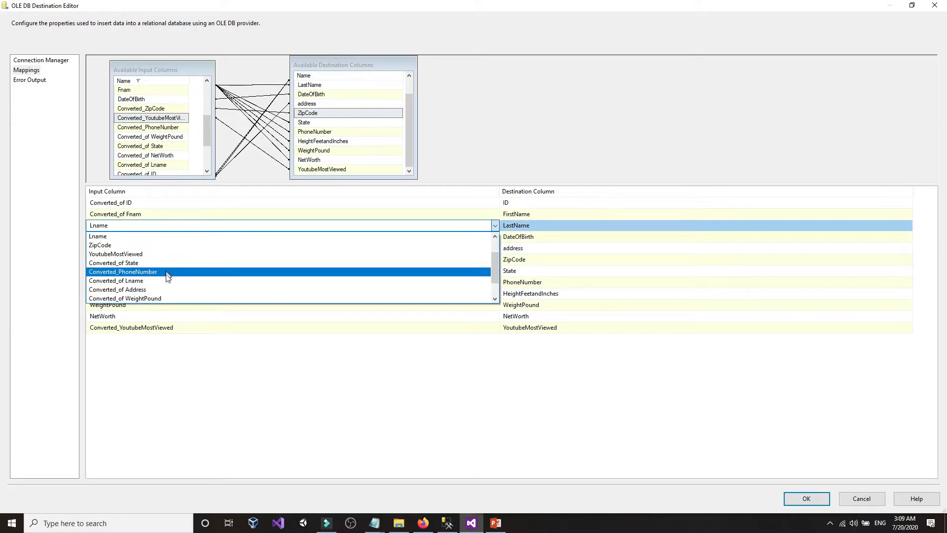
click(168, 285)
click(164, 236)
click(164, 236)
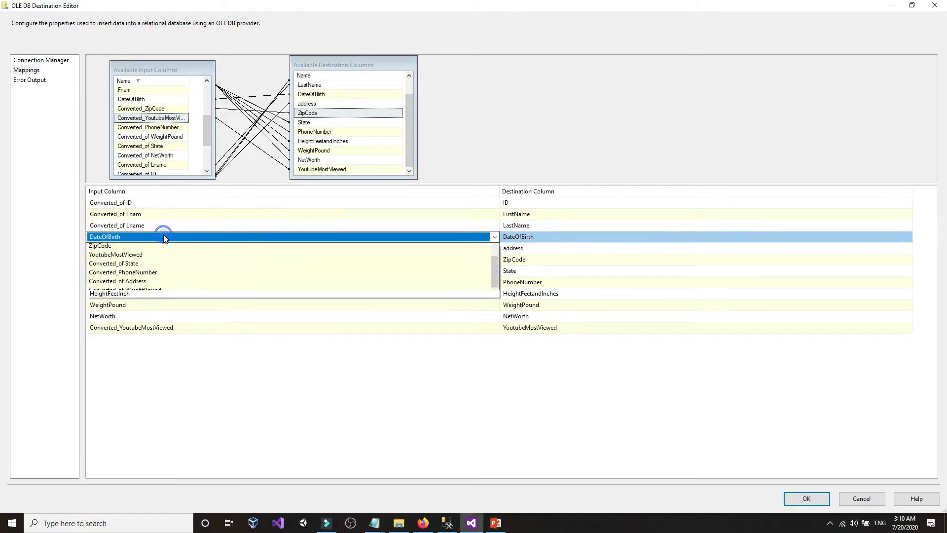
scroll(163, 283, down, 1)
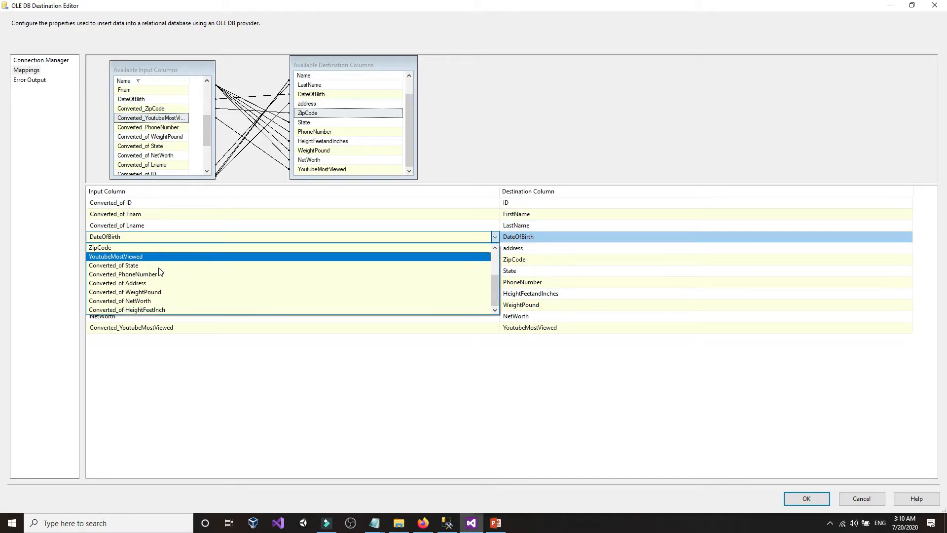
click(156, 309)
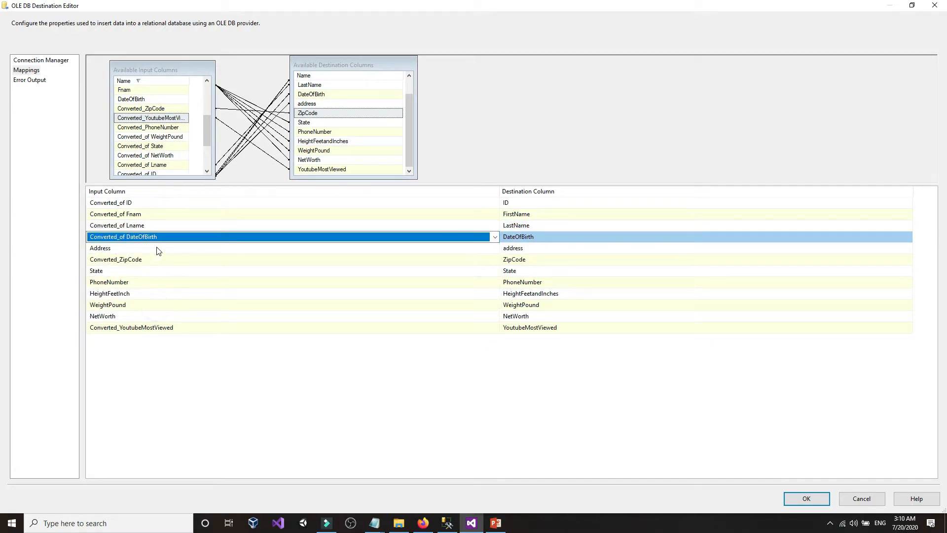
click(157, 248)
click(157, 248)
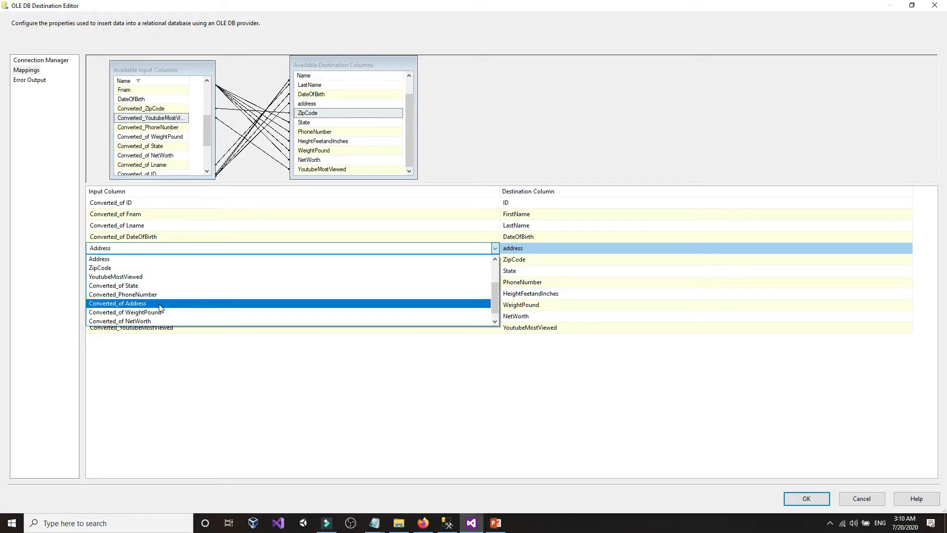
click(159, 307)
- Keep Converted_ZipCode and map State, PhoneNumber and HeightFeetandInches to their converted inputs
click(153, 260)
click(155, 260)
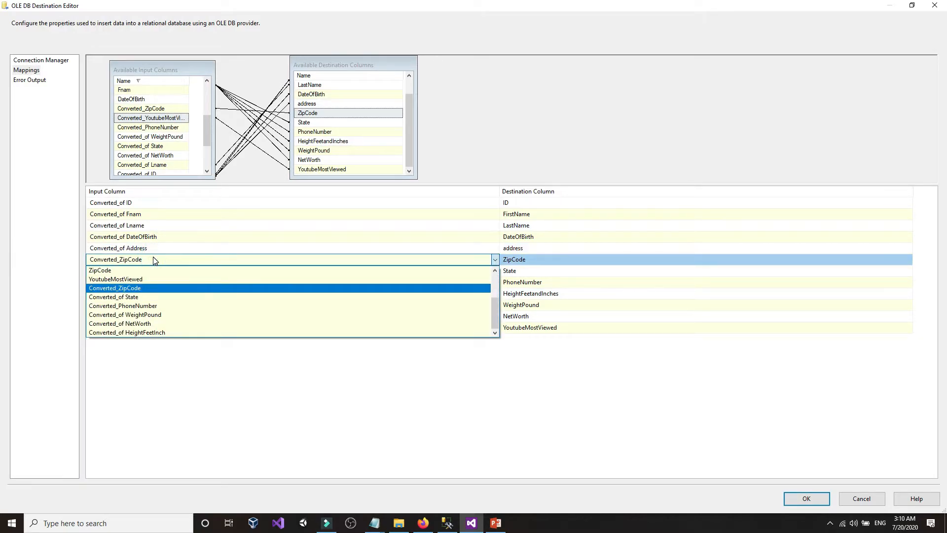
click(155, 261)
click(174, 268)
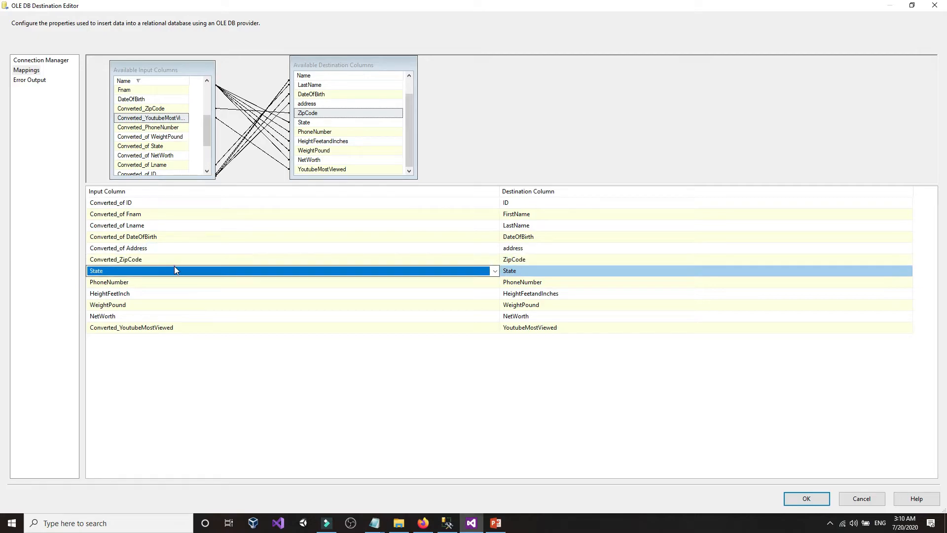
click(175, 268)
click(182, 309)
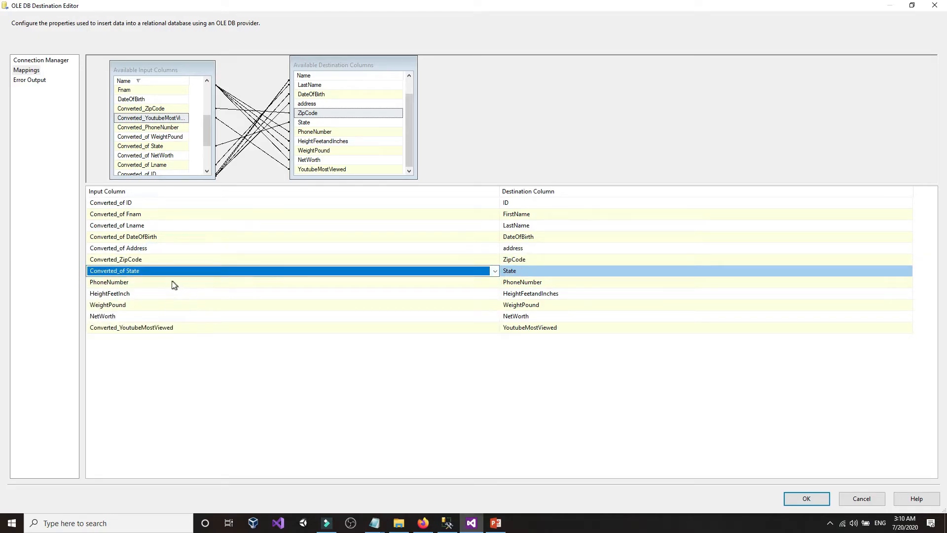
click(176, 281)
click(176, 282)
click(175, 328)
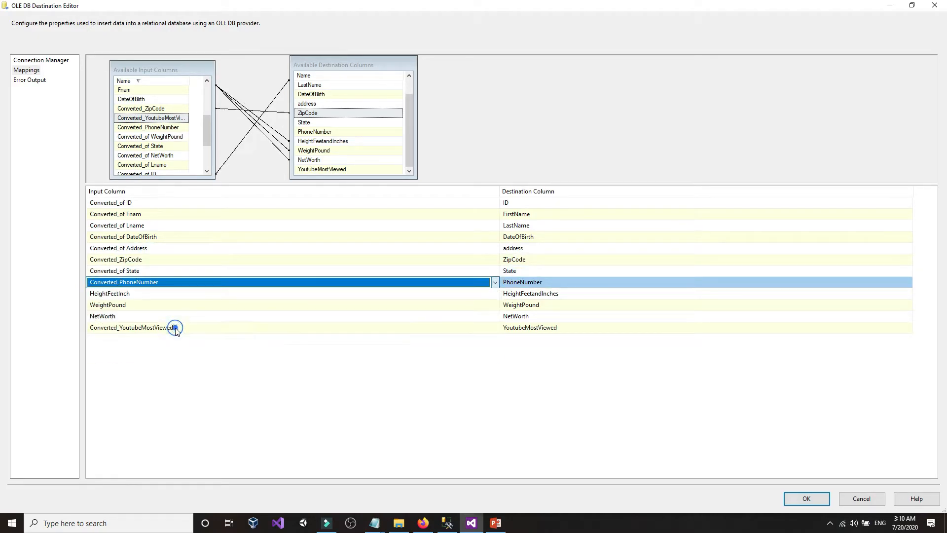
click(191, 296)
click(189, 296)
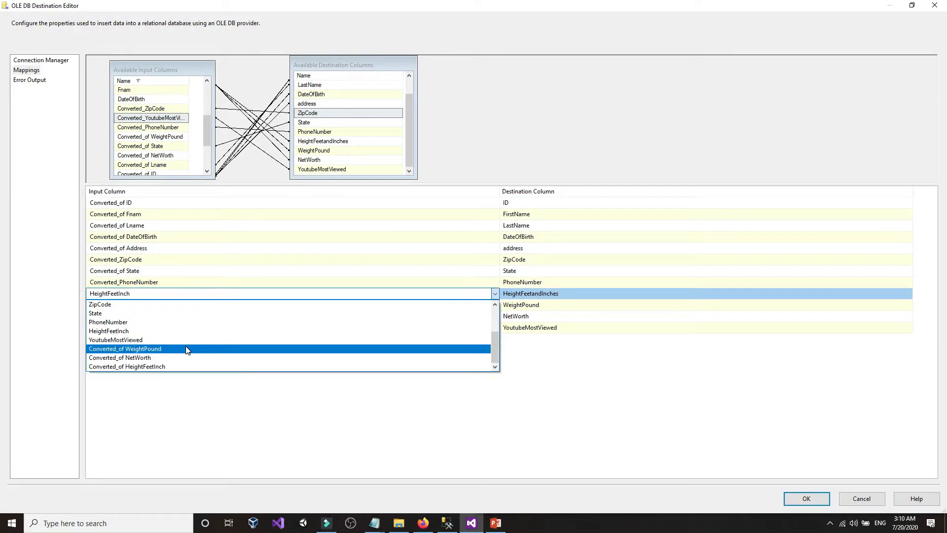
click(188, 366)
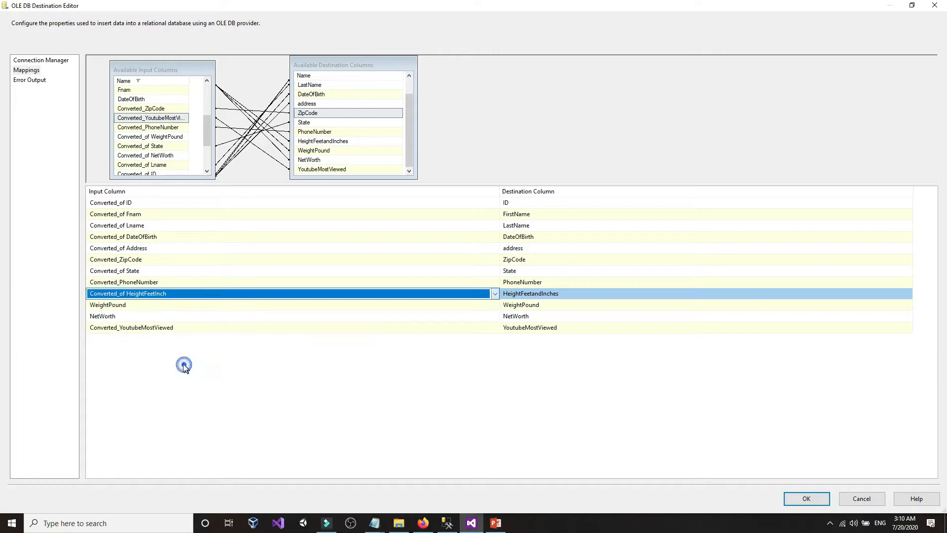
- Map WeightPound and NetWorth to their converted inputs, keeping Converted_YoutubeMostViewed and checking ID
click(181, 307)
click(182, 307)
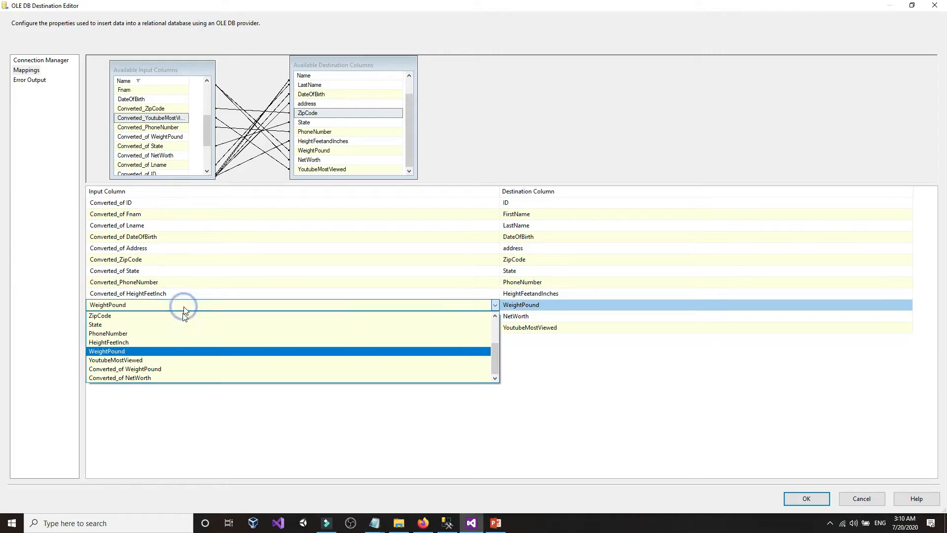
click(177, 371)
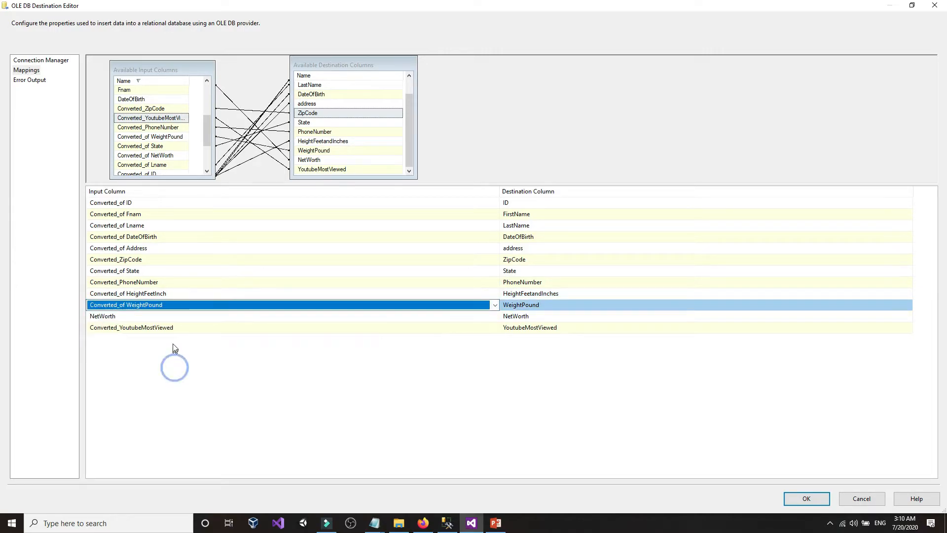
click(192, 316)
click(193, 316)
click(165, 387)
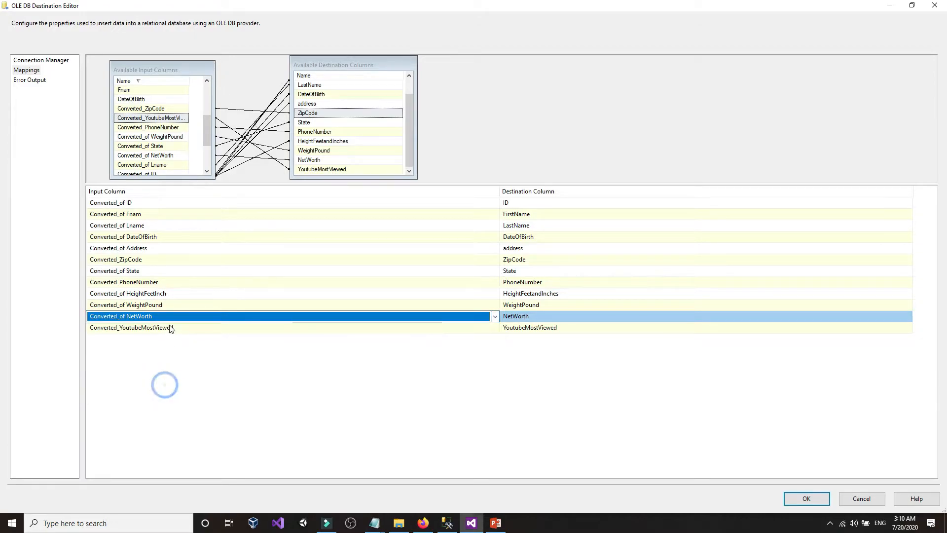
click(179, 327)
click(179, 328)
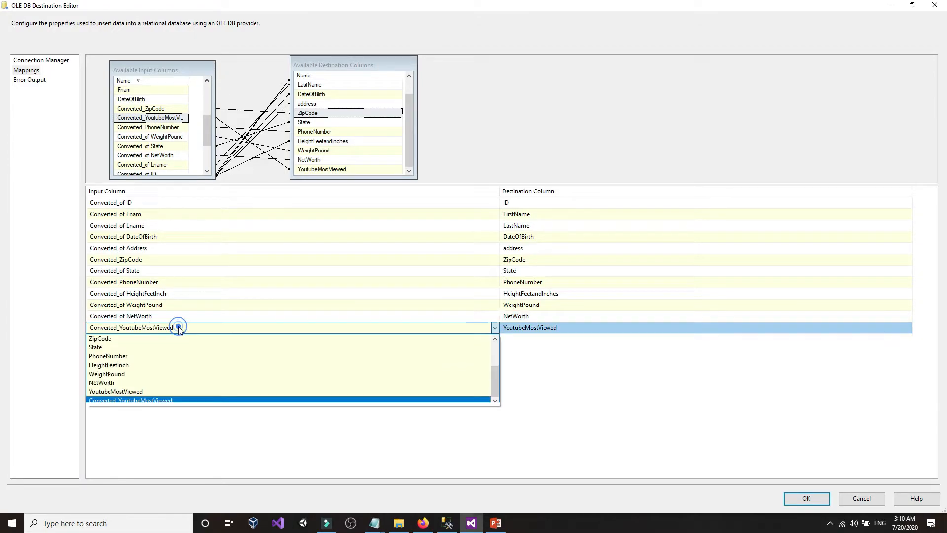
click(159, 401)
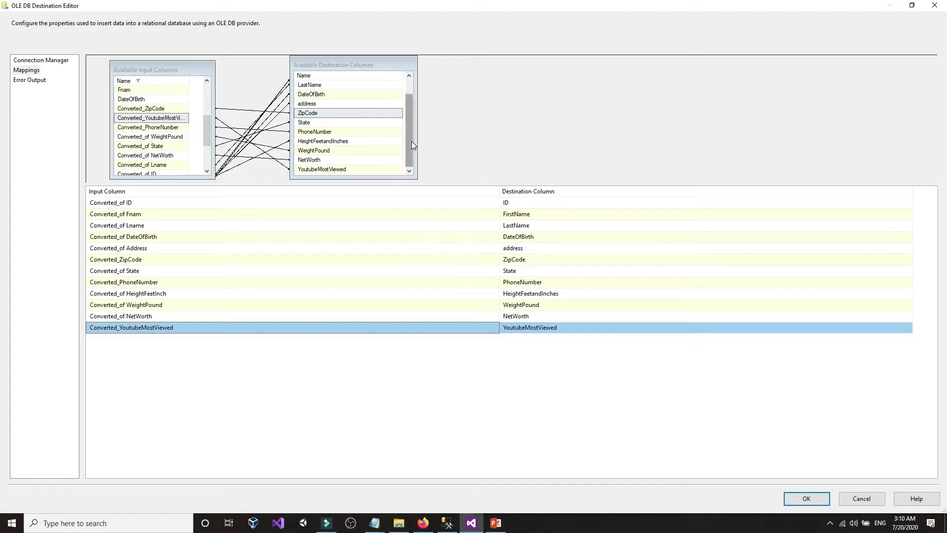
click(100, 203)
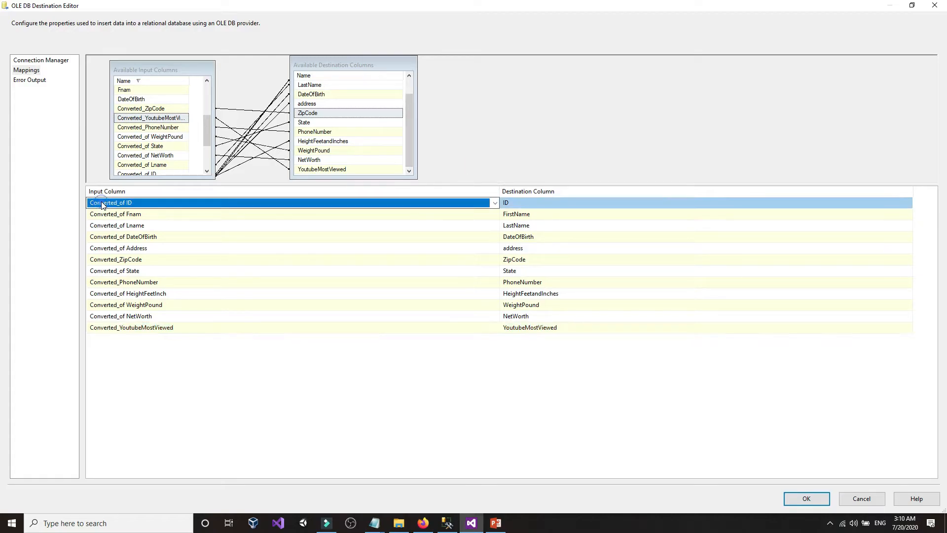
- Review the FirstName and LastName mappings in the destination editor
click(113, 214)
click(114, 226)
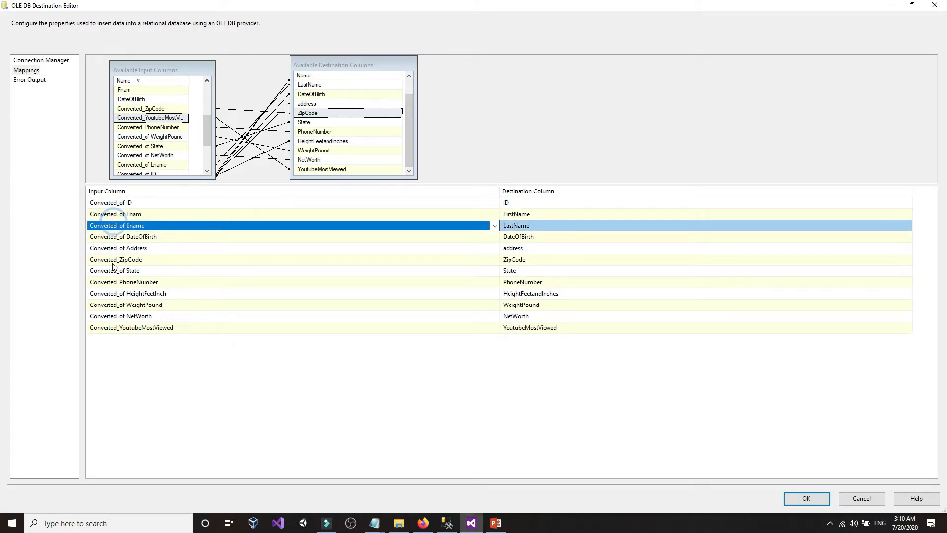
click(173, 404)
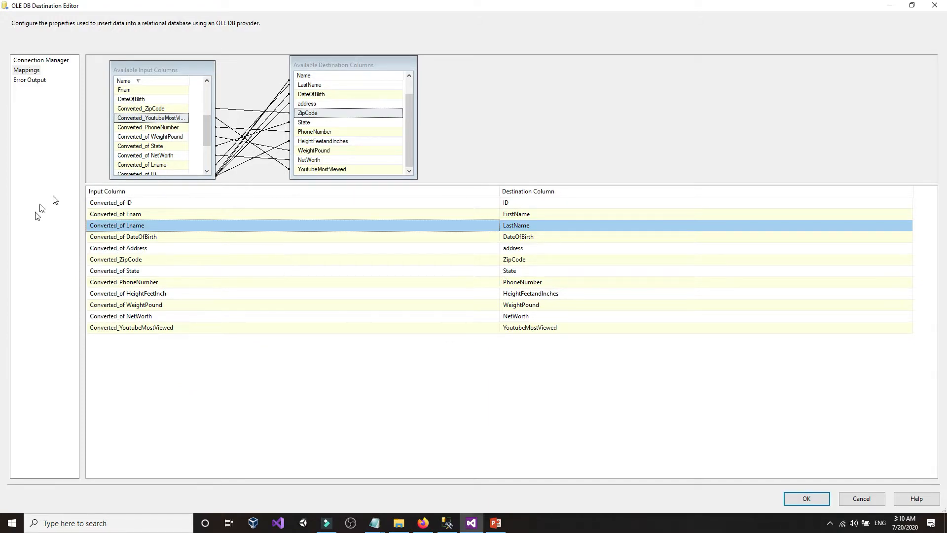
click(230, 367)
mouse_move(179, 202)
click(543, 145)
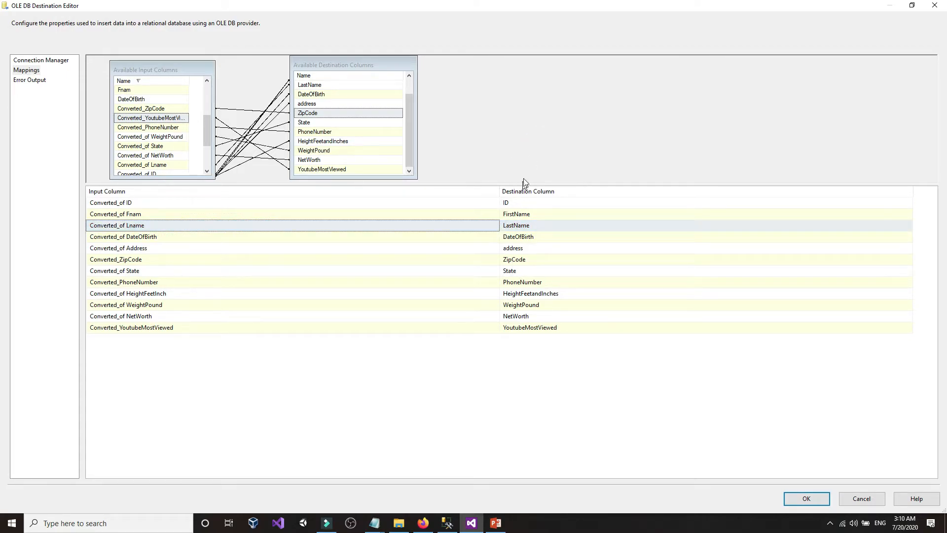
- Compare the column tooltips against the SSMS table, then accept the mappings and deselect the destination
click(456, 525)
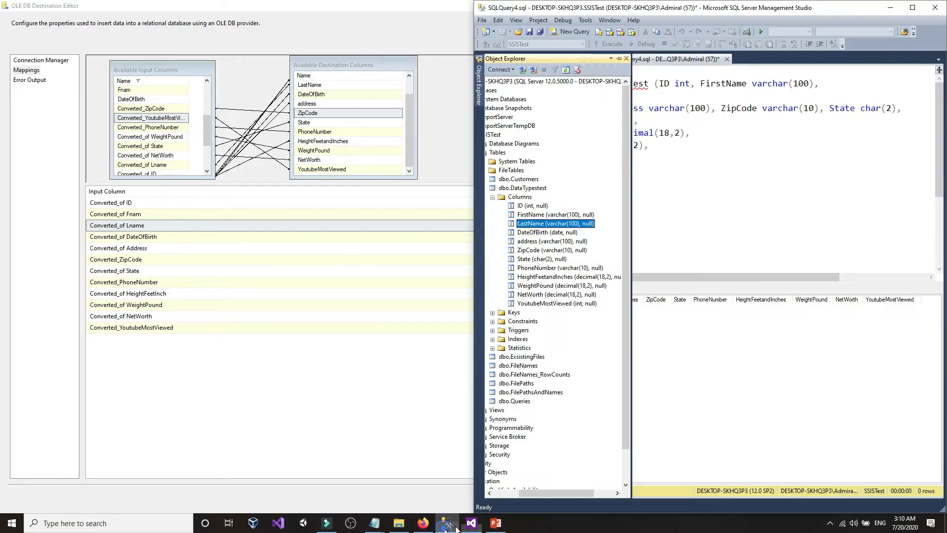
click(472, 523)
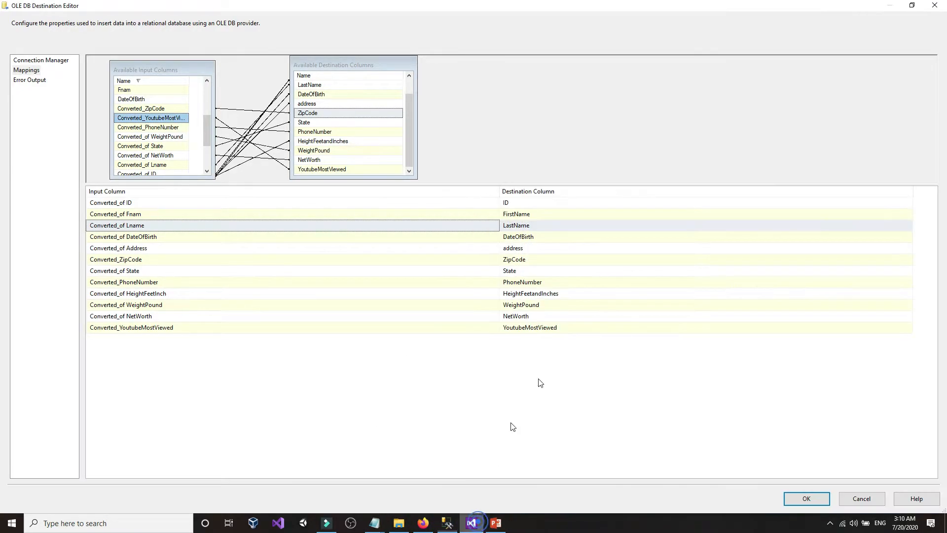
mouse_move(558, 205)
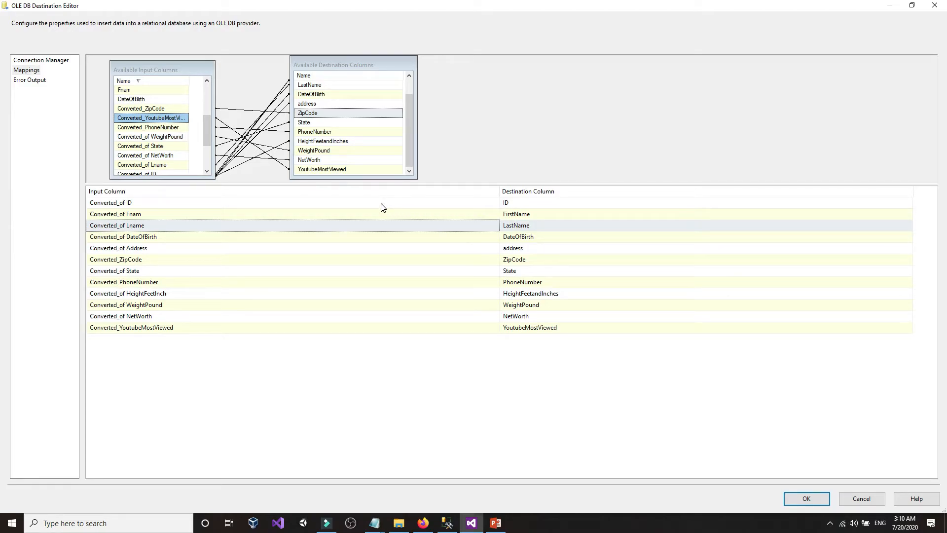
mouse_move(381, 207)
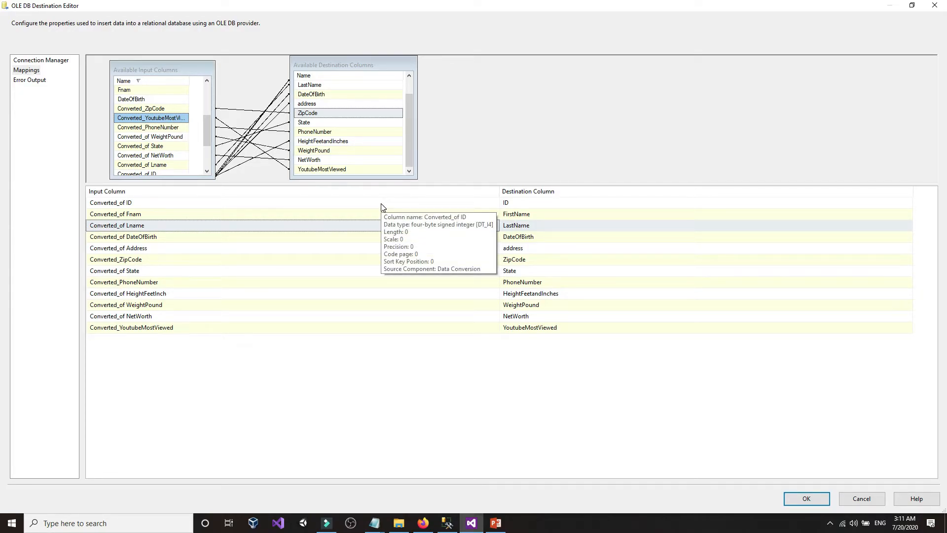
mouse_move(553, 320)
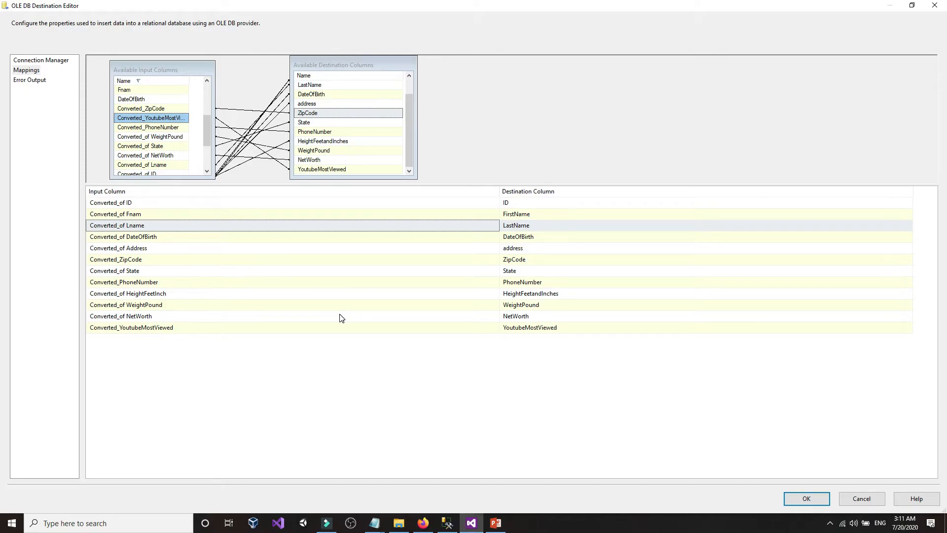
mouse_move(342, 318)
mouse_move(183, 254)
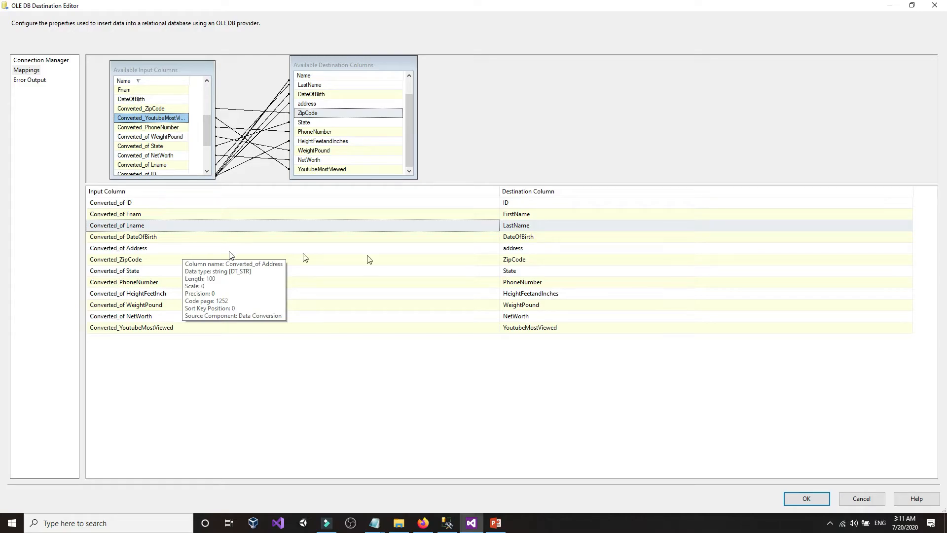
mouse_move(552, 260)
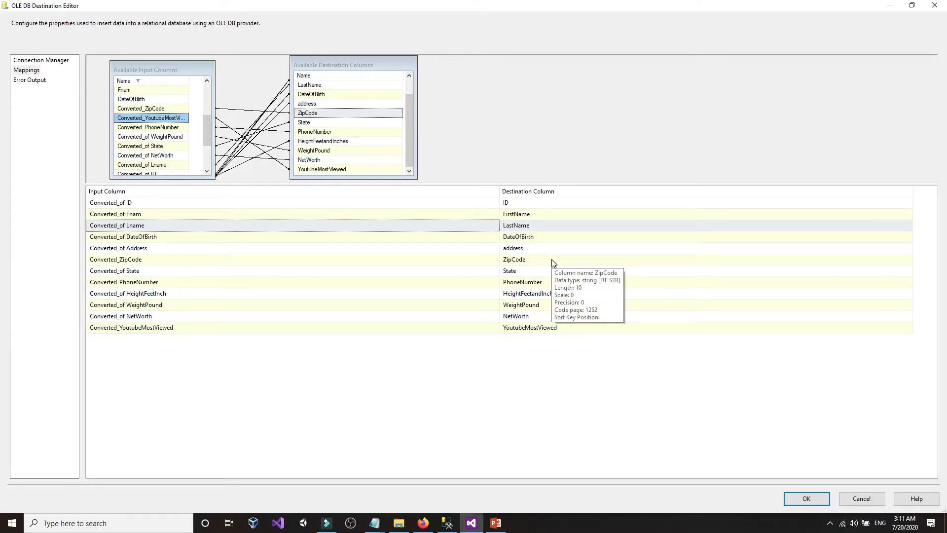
click(798, 496)
click(692, 284)
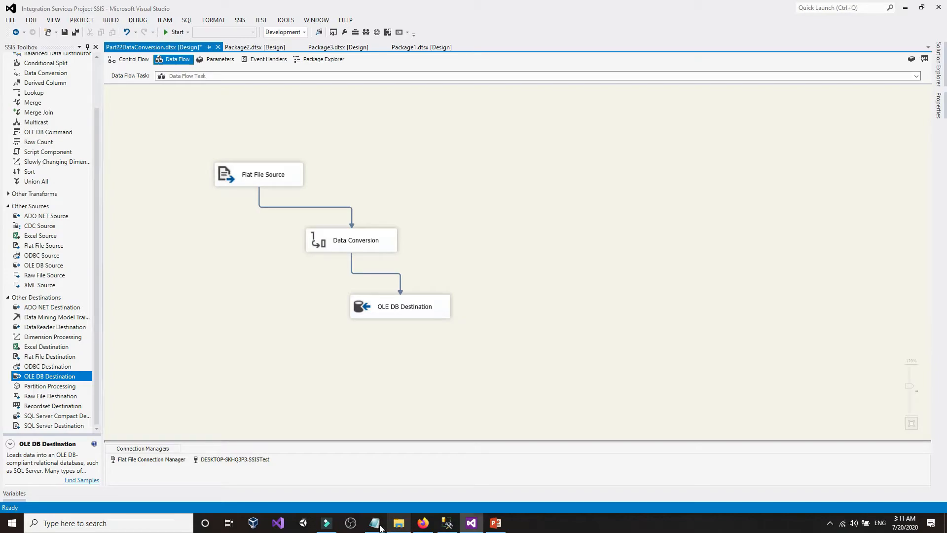
mouse_move(375, 523)
click(378, 497)
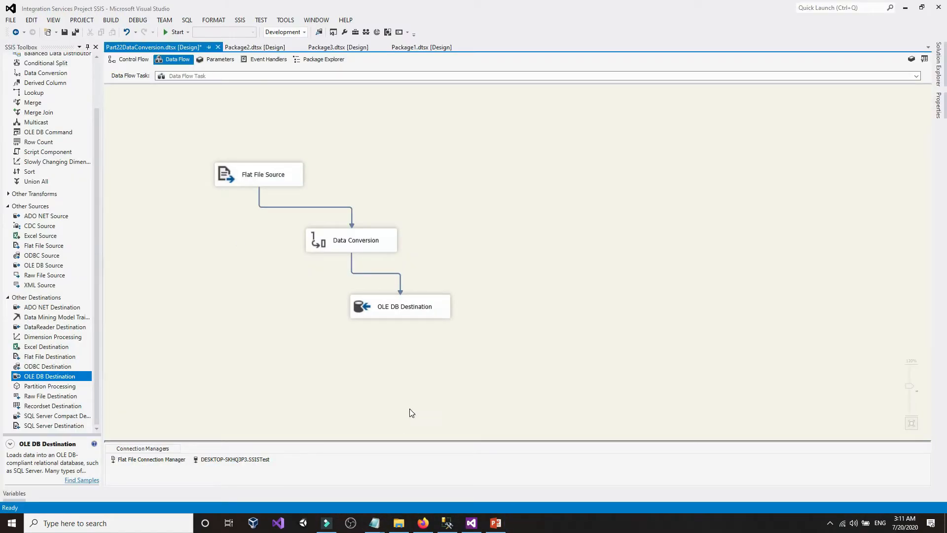
click(449, 522)
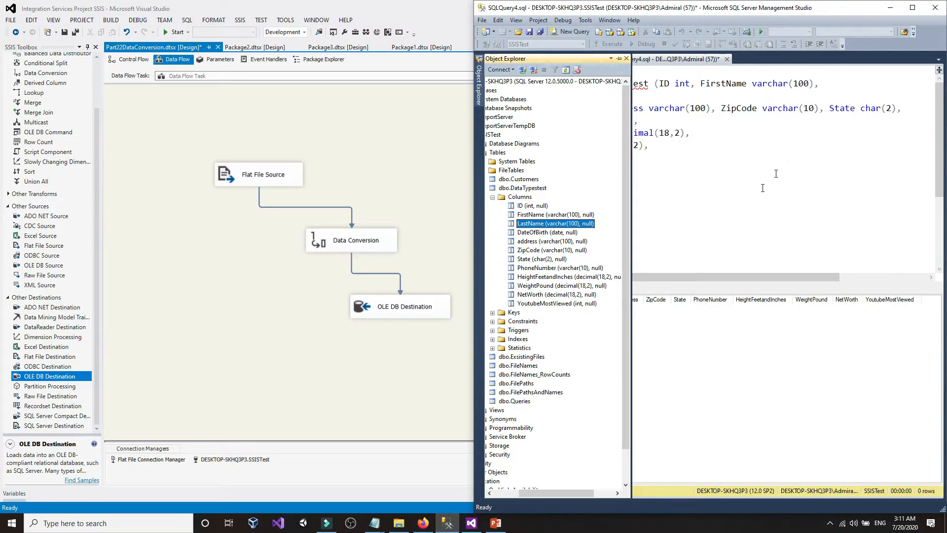
click(913, 10)
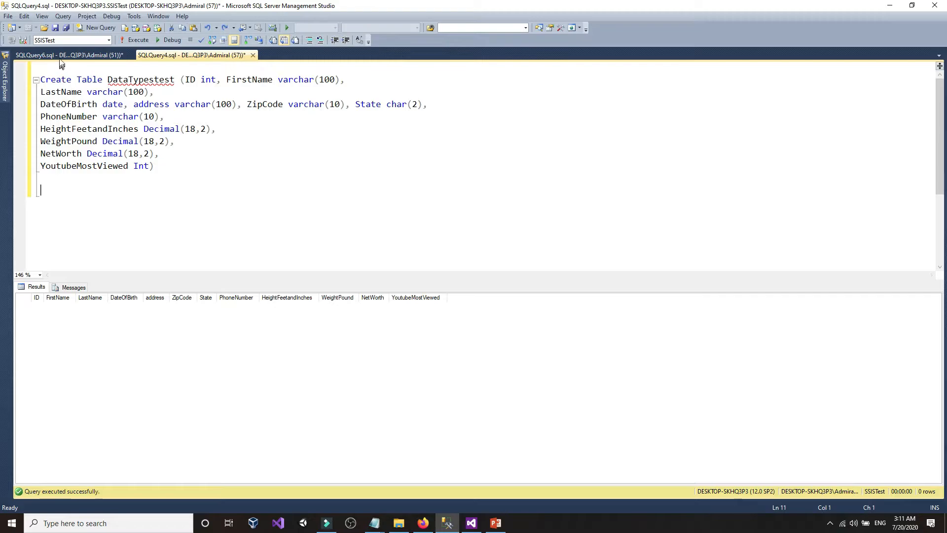
click(59, 56)
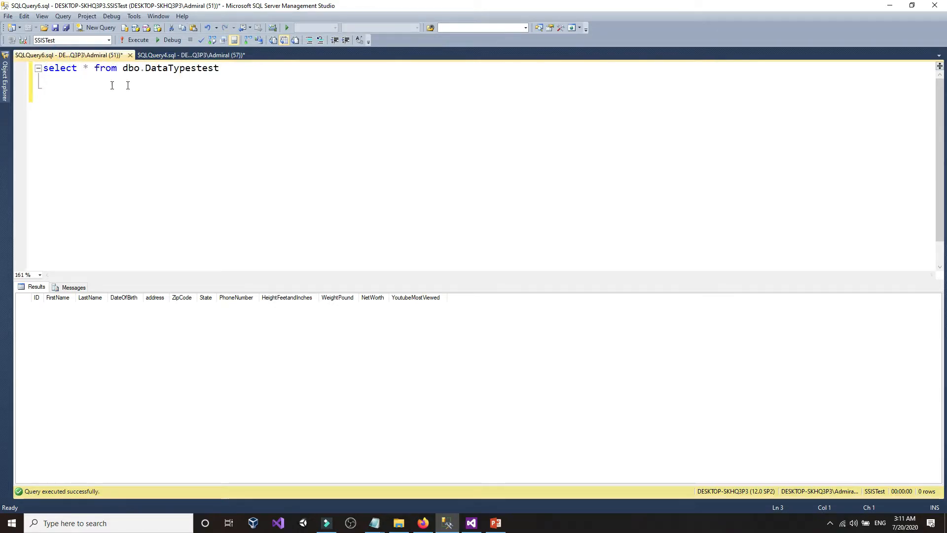
click(124, 42)
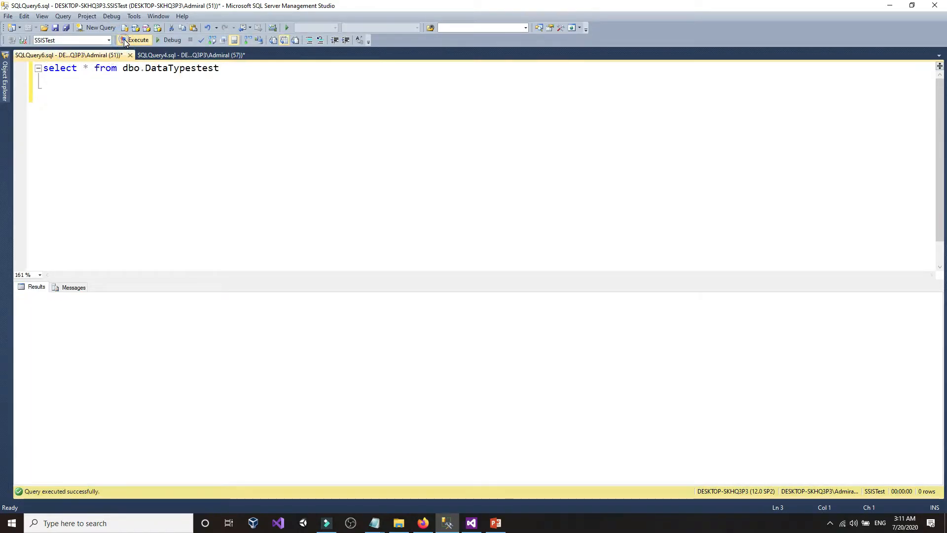
click(473, 526)
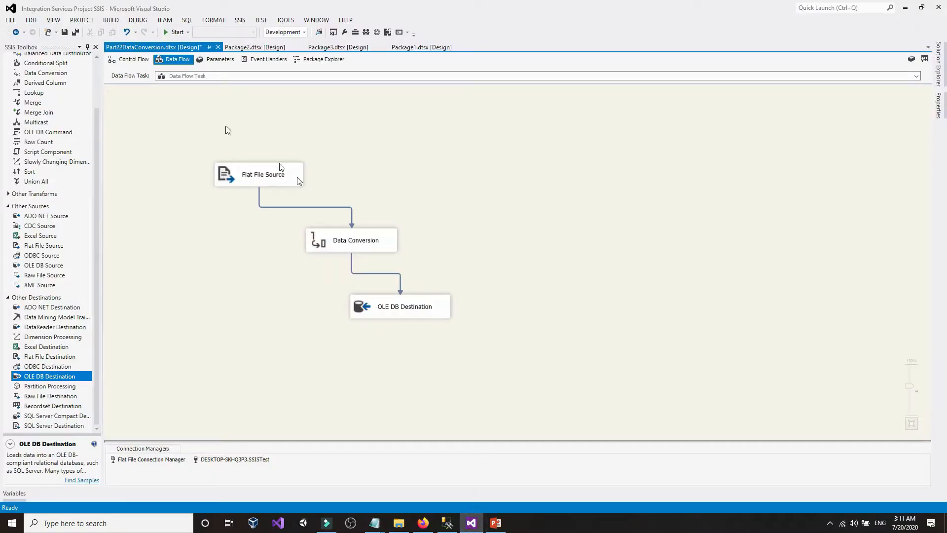
scroll(182, 108, up, 1)
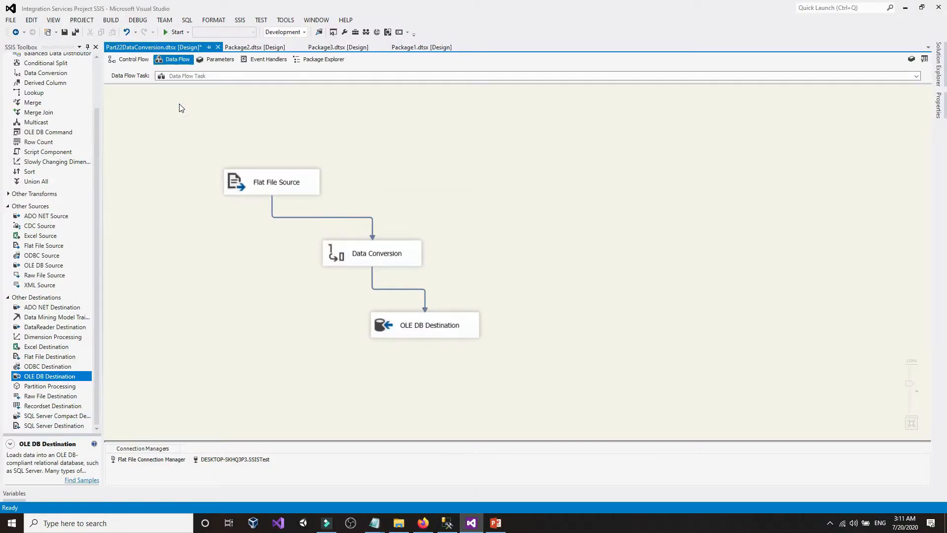
- Run the package so 2 rows reach the OLE DB Destination, then stop debugging
click(177, 32)
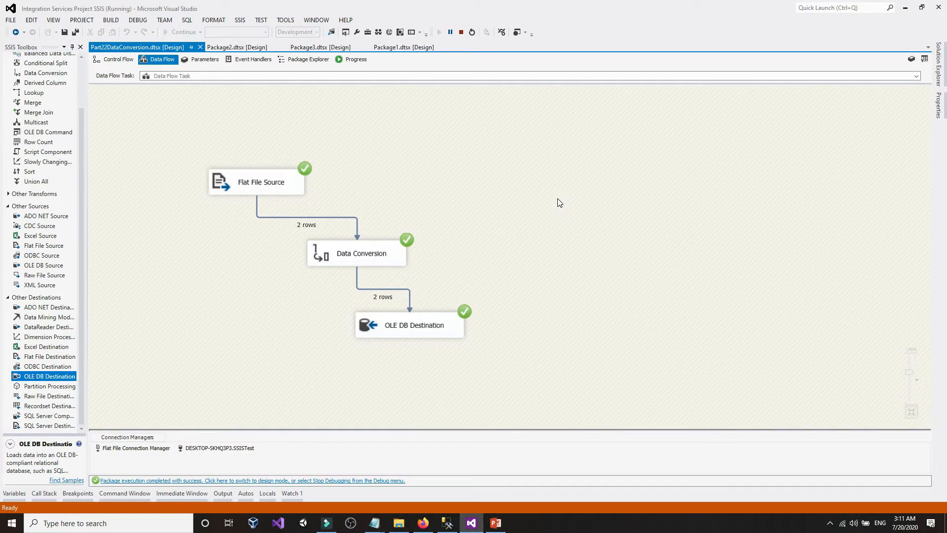
click(461, 33)
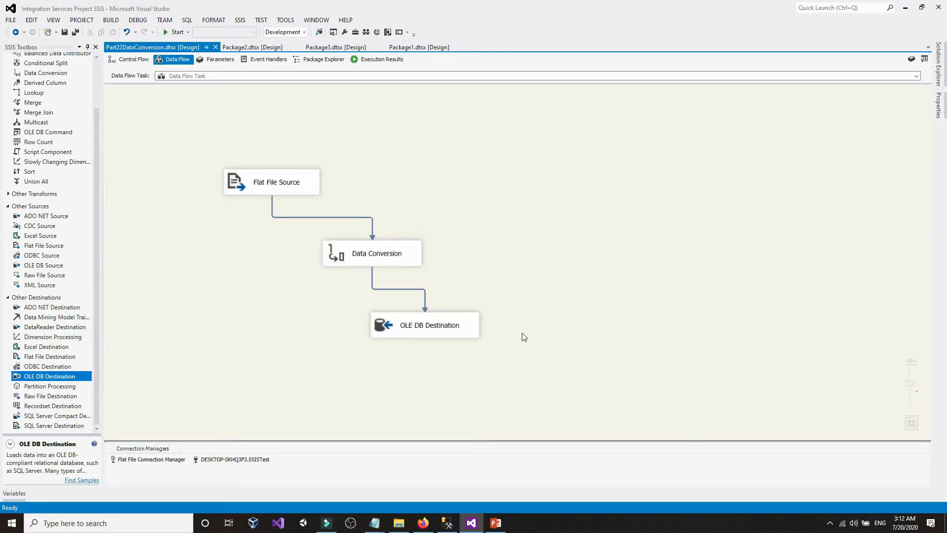
- Rerun select * from dbo.DataTypestest in Management Studio to show the two loaded rows
click(448, 523)
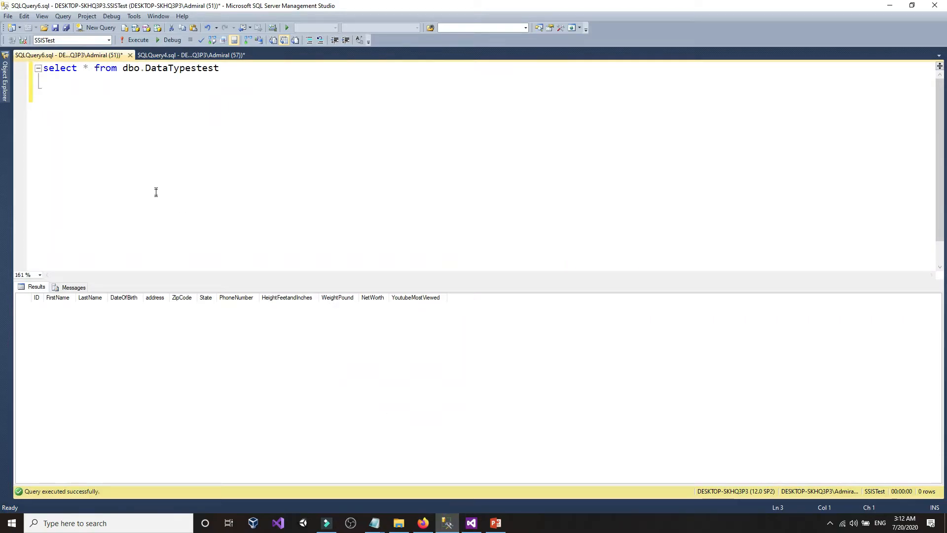
click(135, 40)
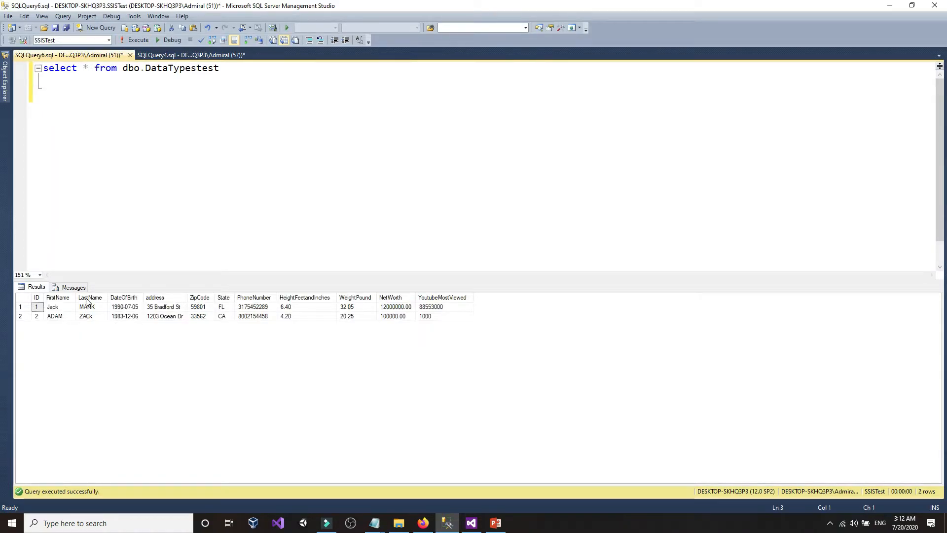
click(27, 307)
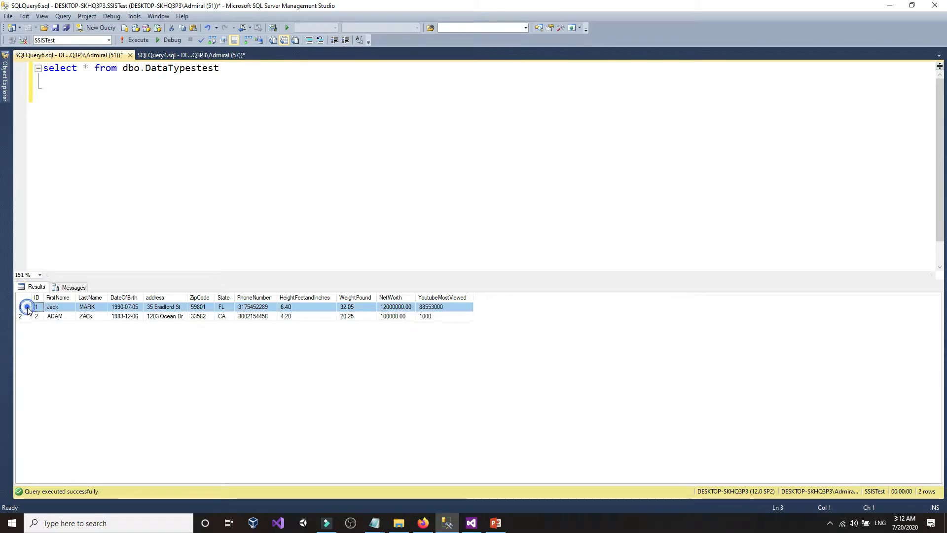
- Check row 1's values: ZipCode 59801, State FL, height 6.40, weight 32.05, NetWorth 12000000.00
click(124, 307)
click(164, 307)
click(201, 308)
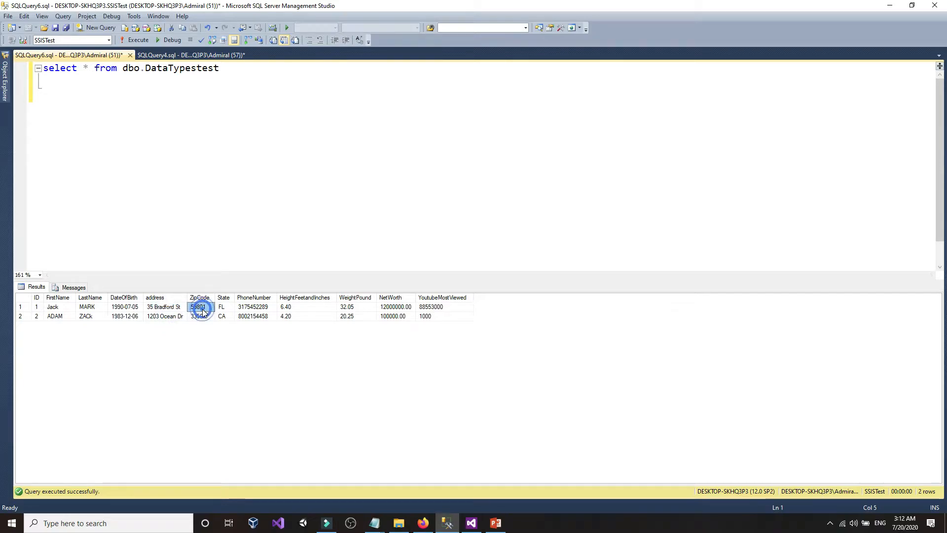
click(225, 308)
click(260, 309)
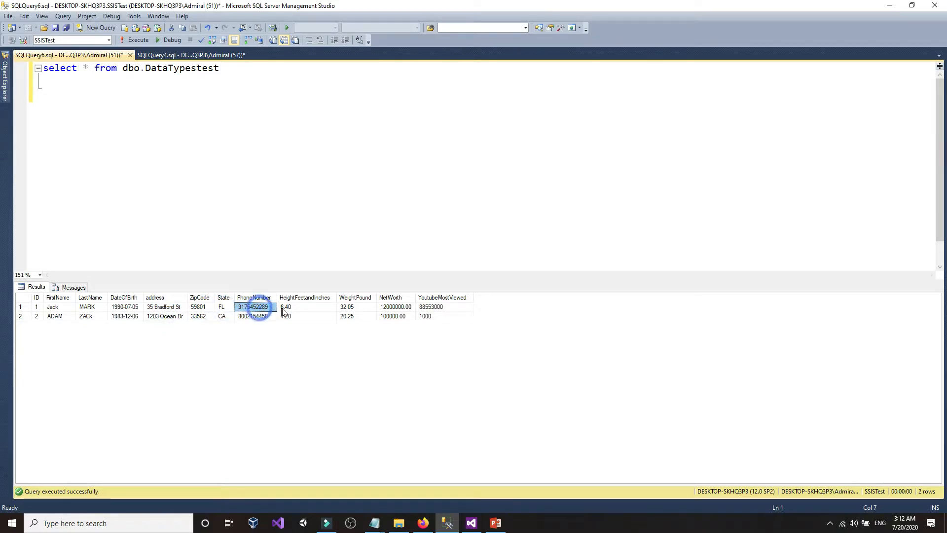
click(309, 311)
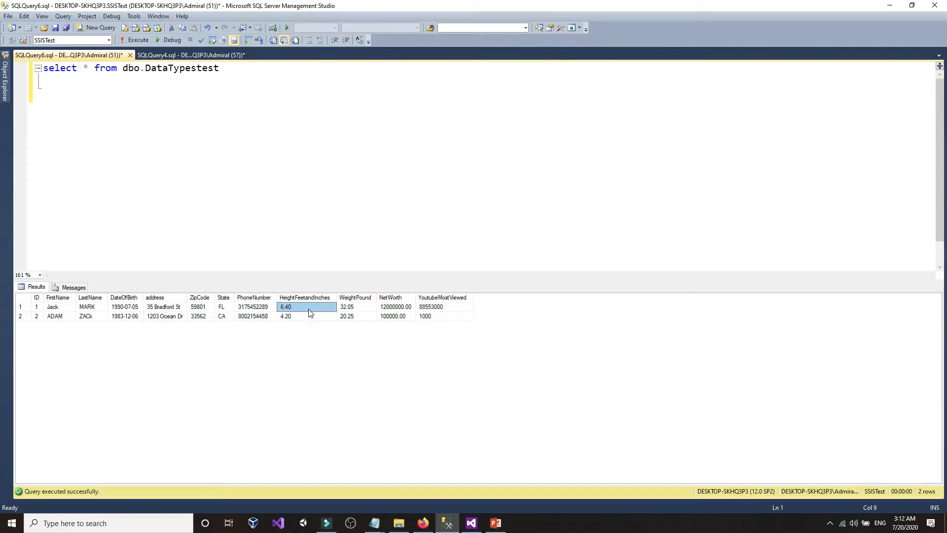
click(362, 312)
click(398, 309)
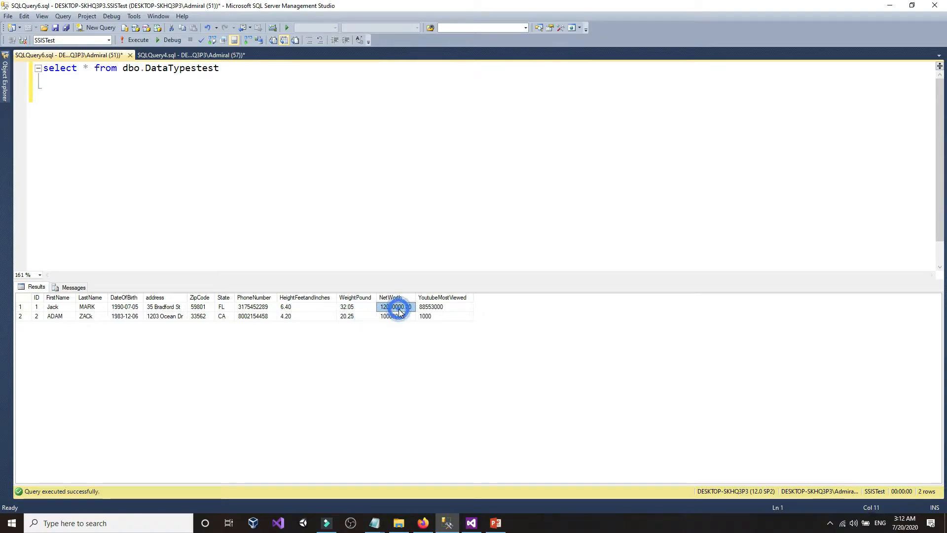
click(443, 313)
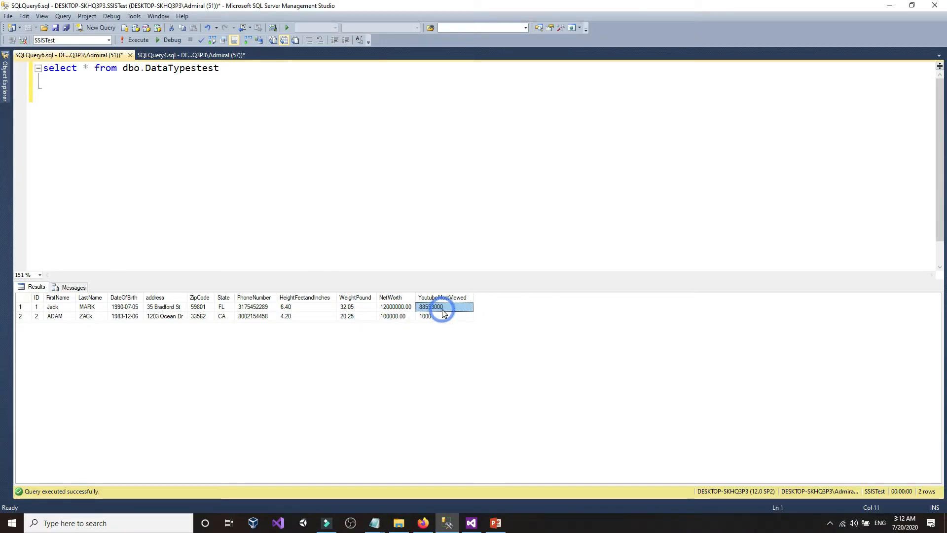
- Copy the NetWorth value 12000000.00 and place the caret on an empty query line
click(409, 308)
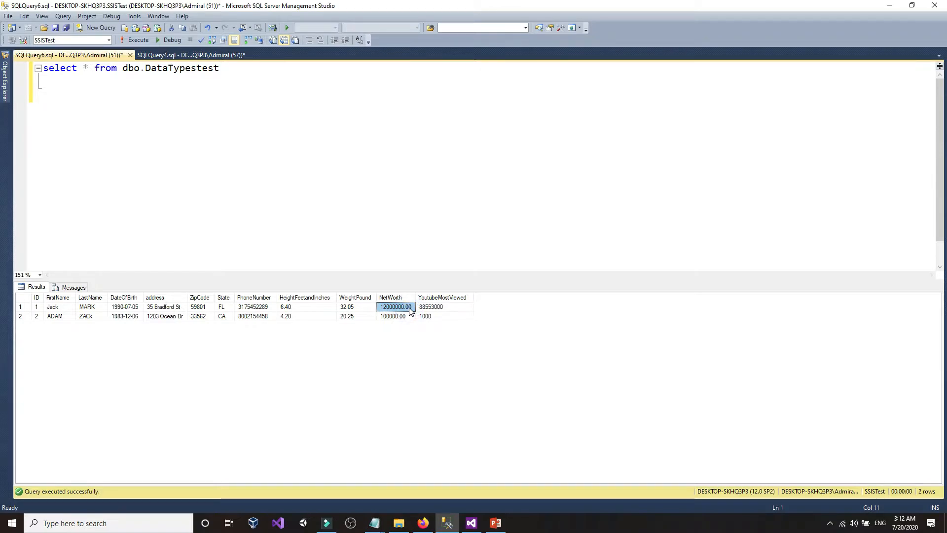
right_click(410, 310)
click(421, 314)
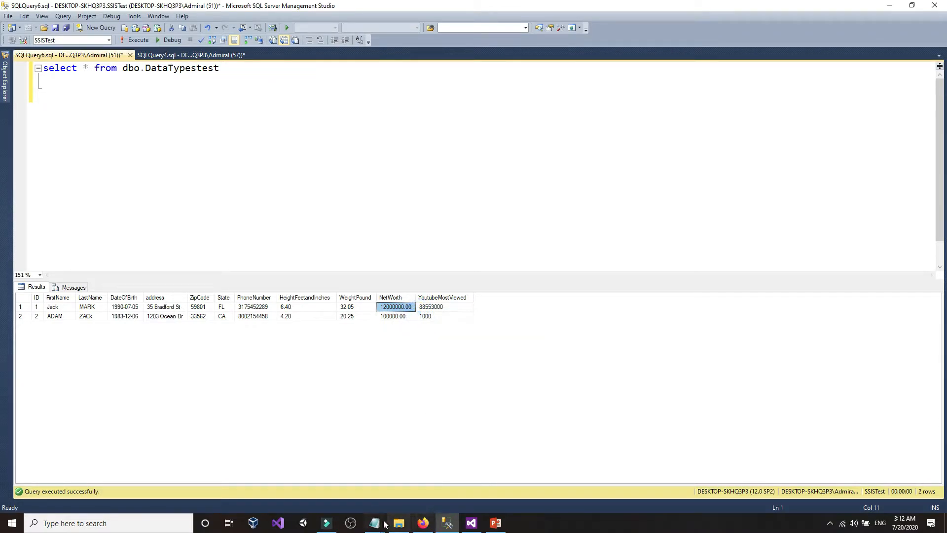
click(234, 226)
right_click(234, 226)
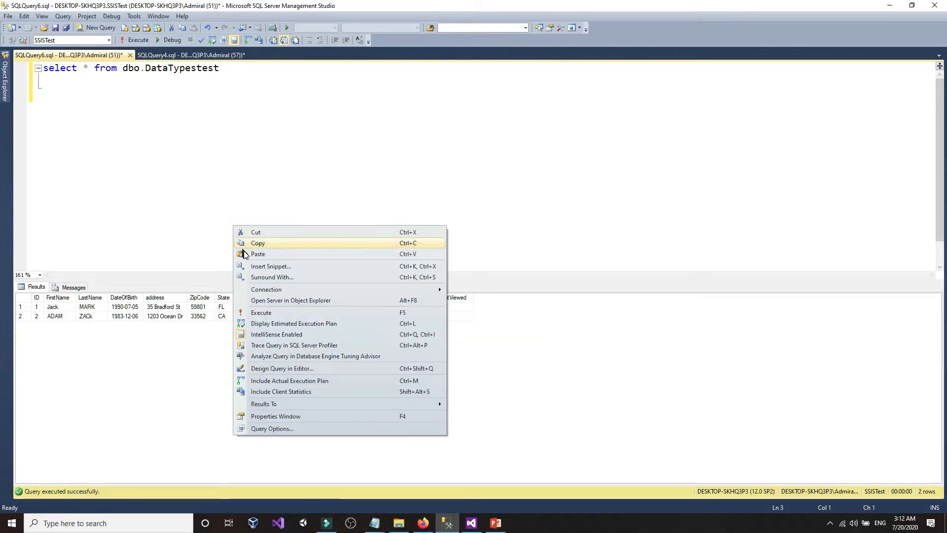
- Paste 12000000.00 on line 3 and write decimal (18,2) on the line below
click(248, 253)
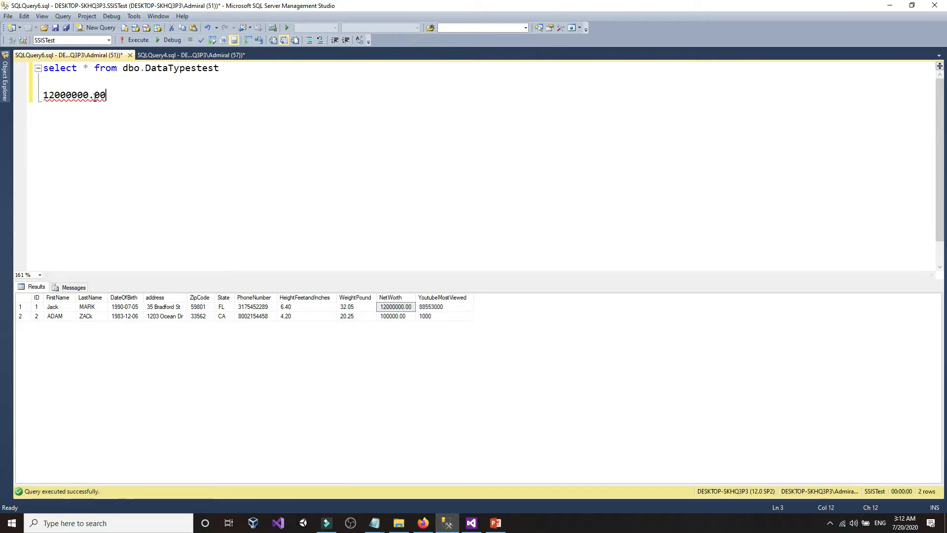
click(91, 96)
click(113, 97)
key(Return)
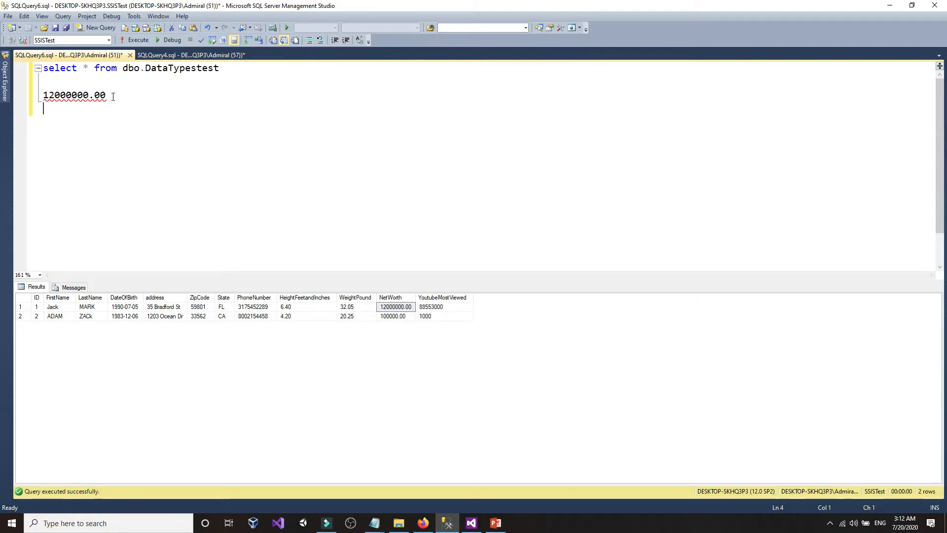
text(decimal (18,0)
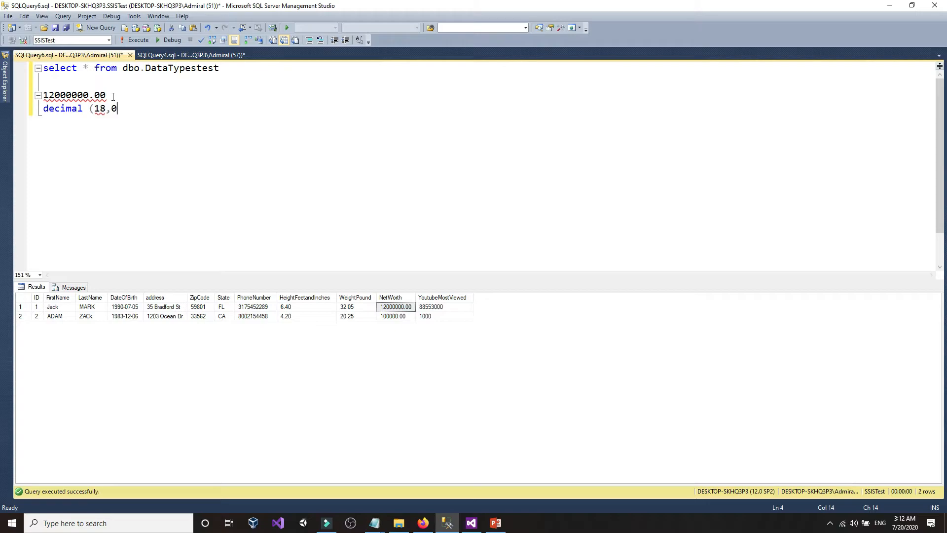
key(BackSpace)
text(2))
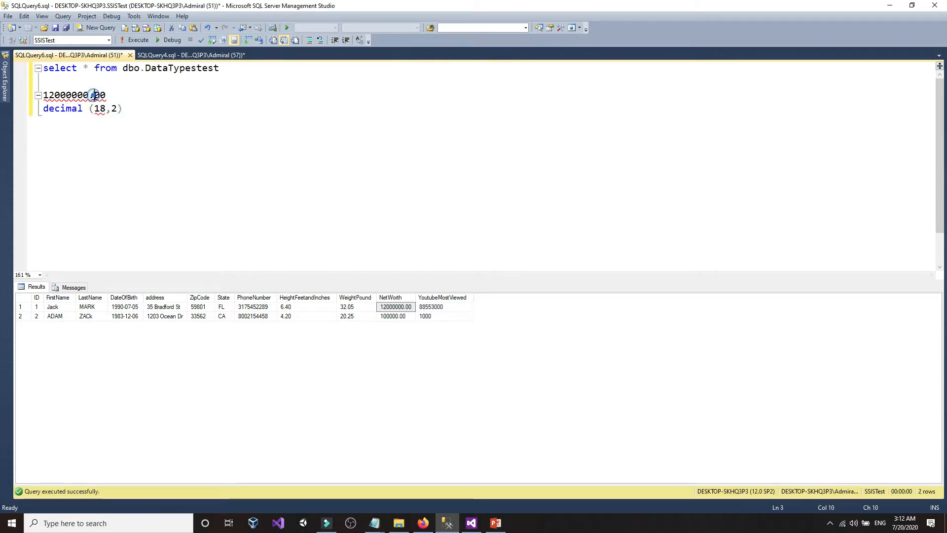
- Compare 12000000.00's integer and decimal digits against that precision, then delete both scratch lines
drag(94, 95, 117, 96)
click(117, 95)
click(89, 96)
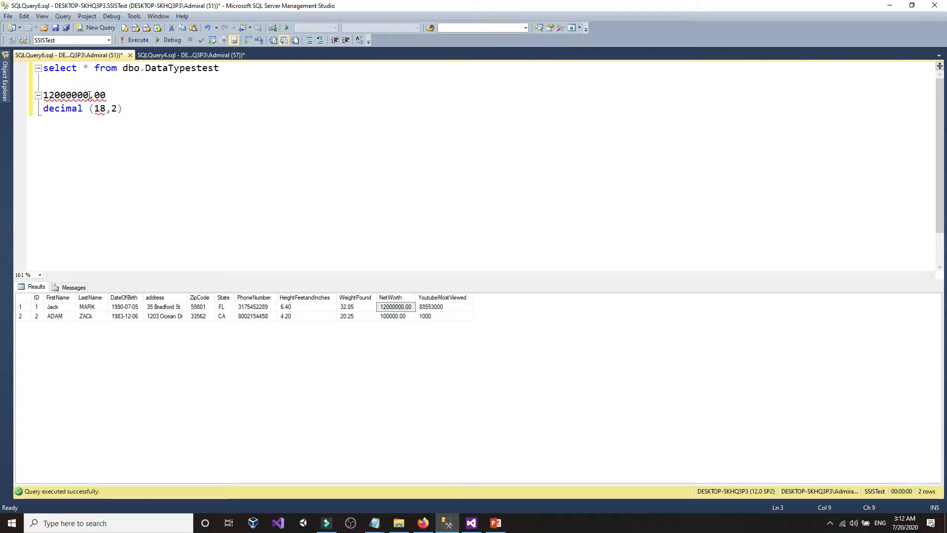
drag(89, 96, 42, 95)
click(98, 109)
click(62, 95)
drag(129, 107, 24, 100)
key(Delete)
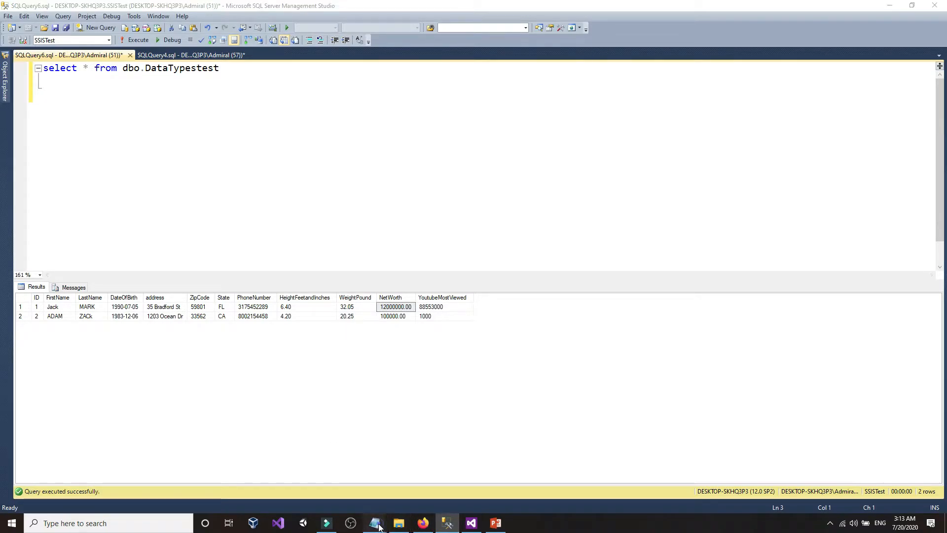
mouse_move(375, 523)
click(349, 489)
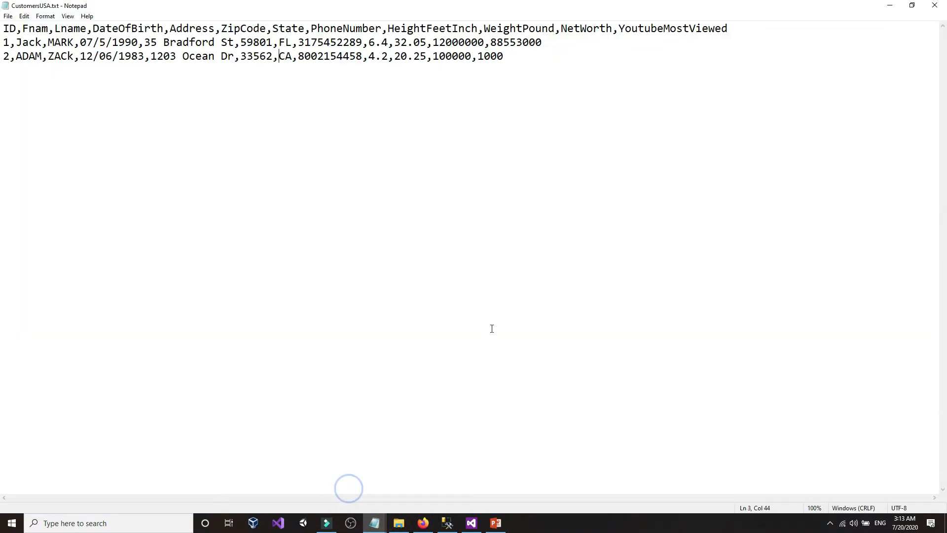
click(913, 6)
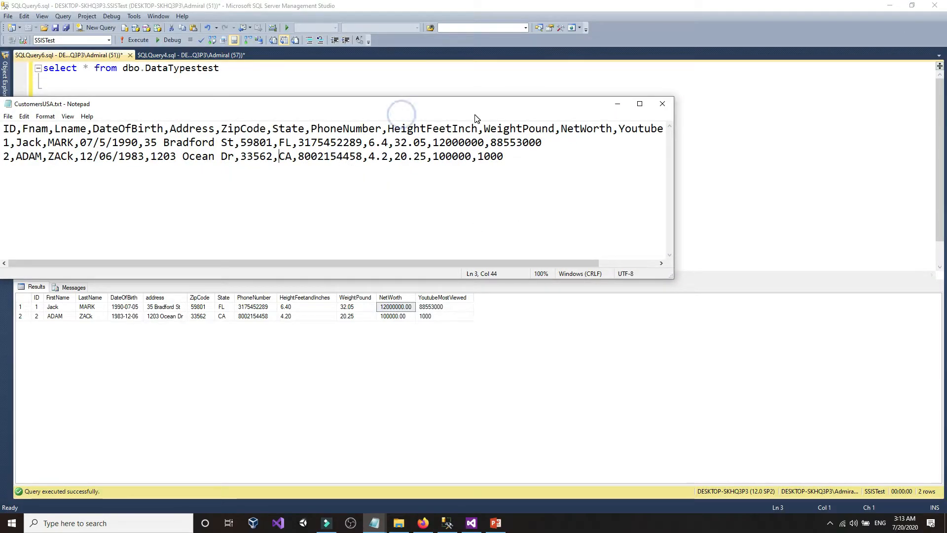
drag(457, 108, 533, 106)
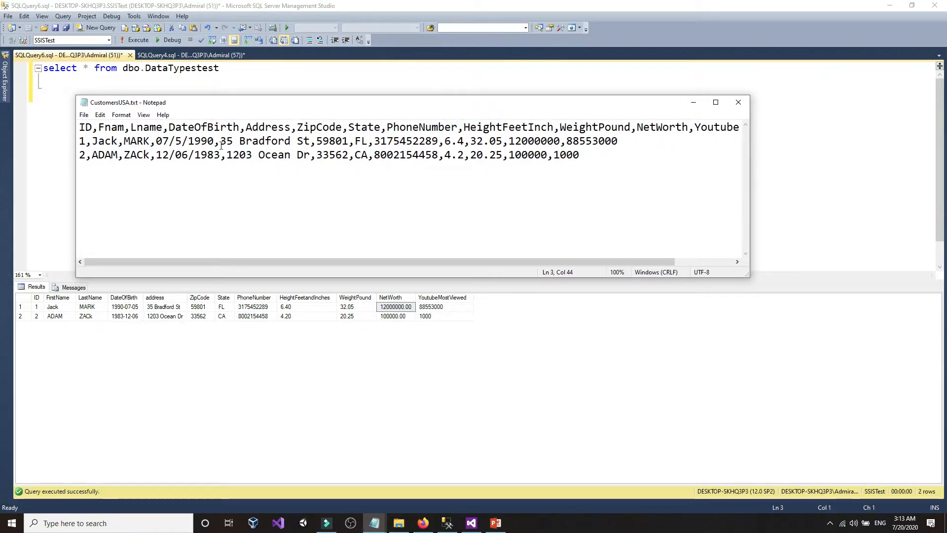
drag(221, 143, 312, 143)
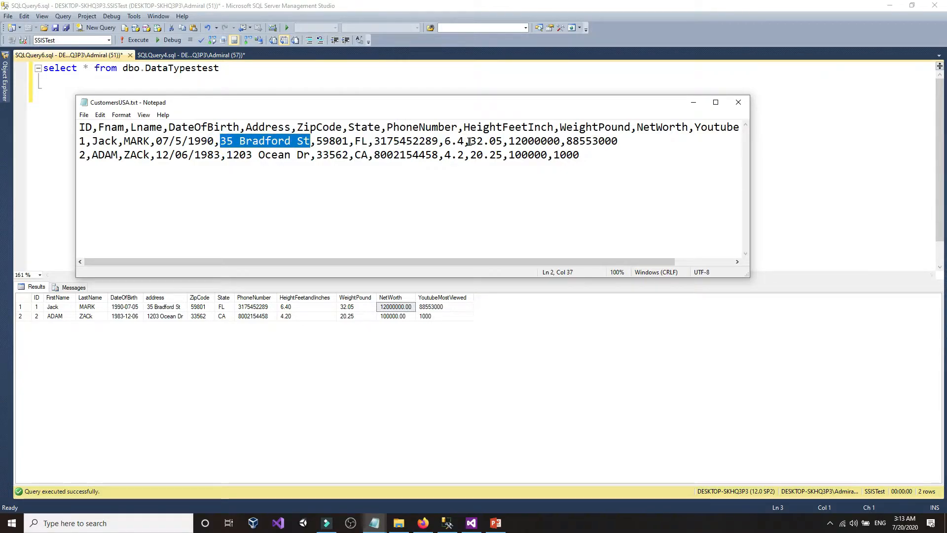
double_click(469, 141)
click(452, 142)
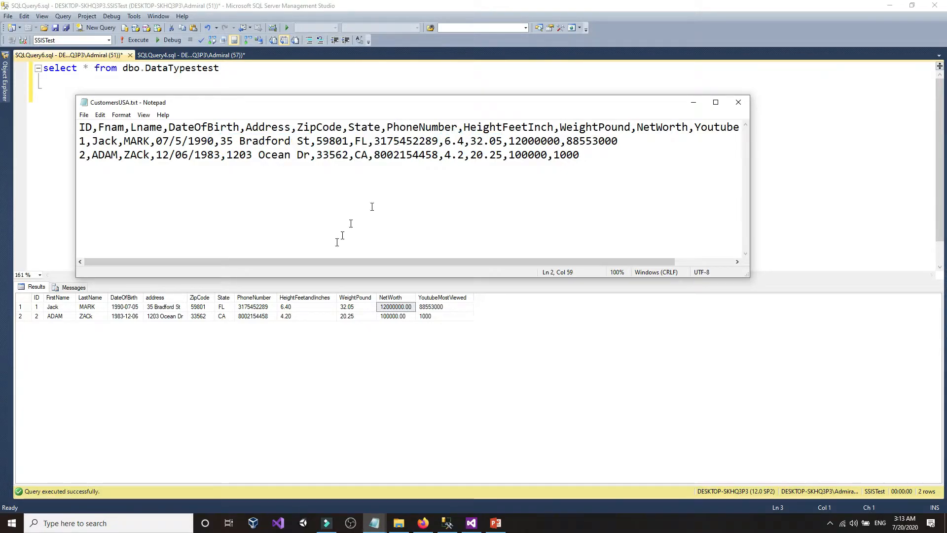
click(155, 297)
click(50, 125)
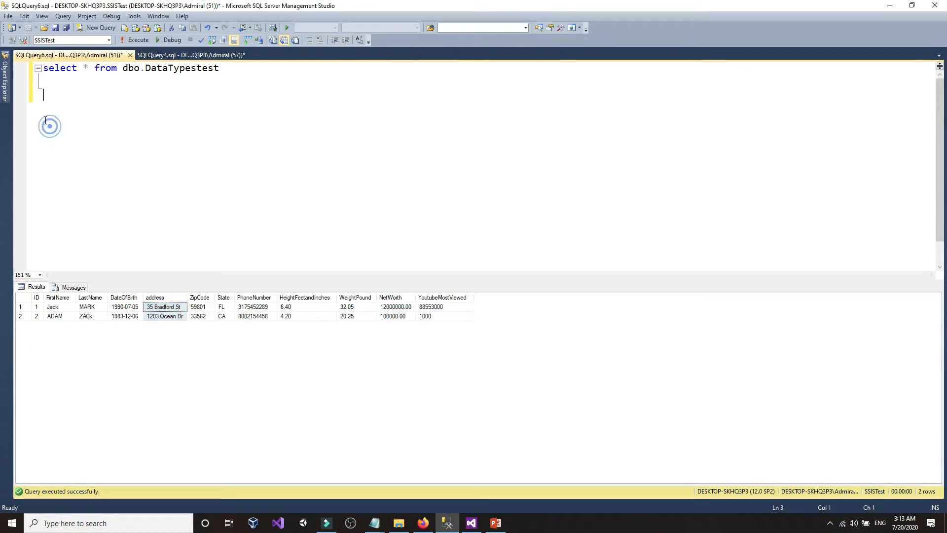
click(6, 79)
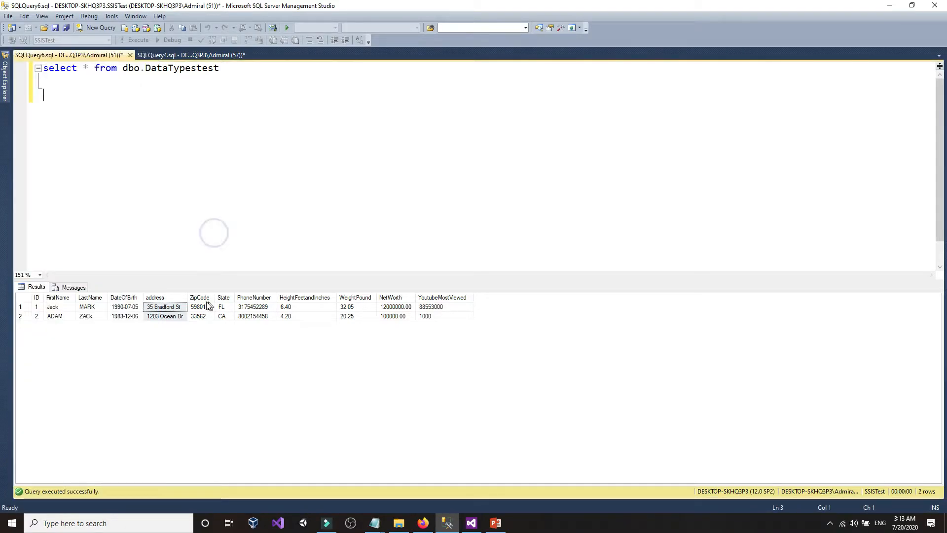
click(151, 310)
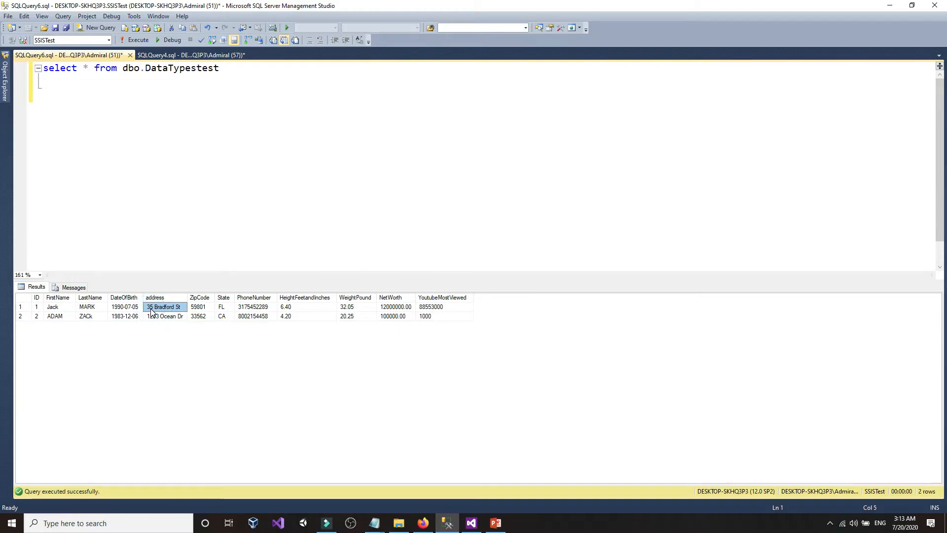
click(151, 309)
click(166, 308)
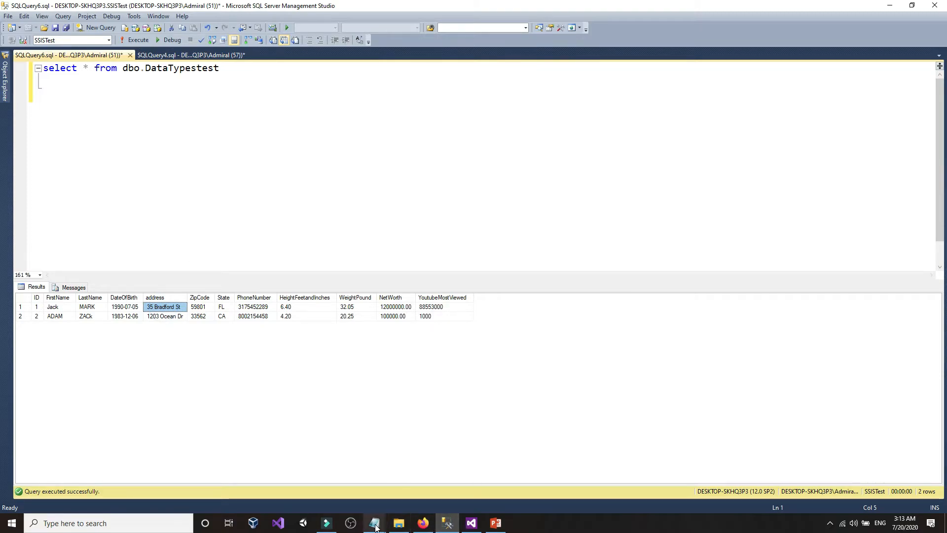
mouse_move(376, 527)
click(355, 480)
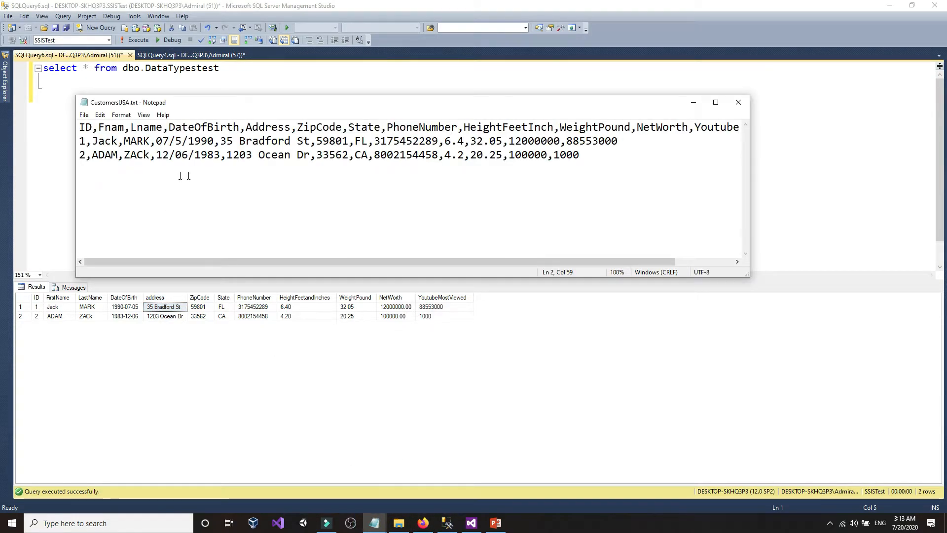
click(232, 142)
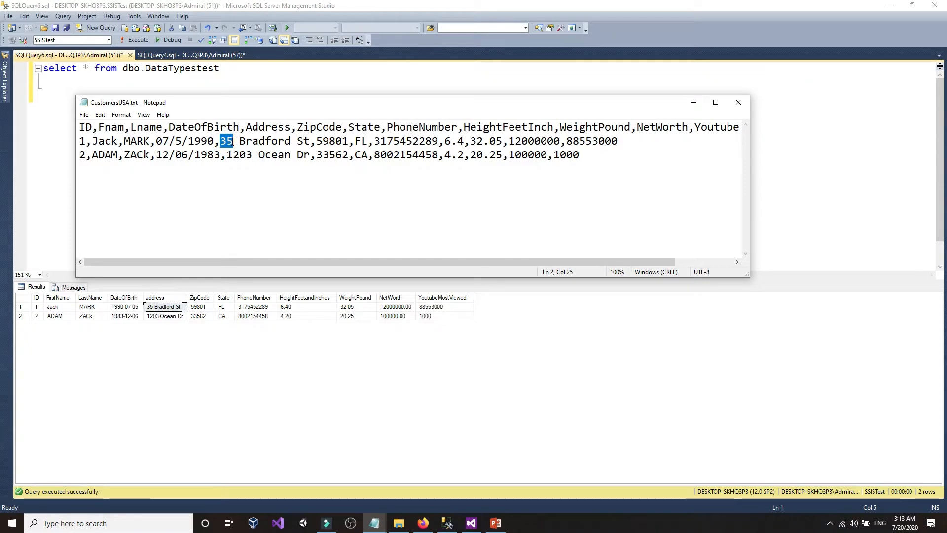
drag(240, 142, 310, 143)
click(297, 143)
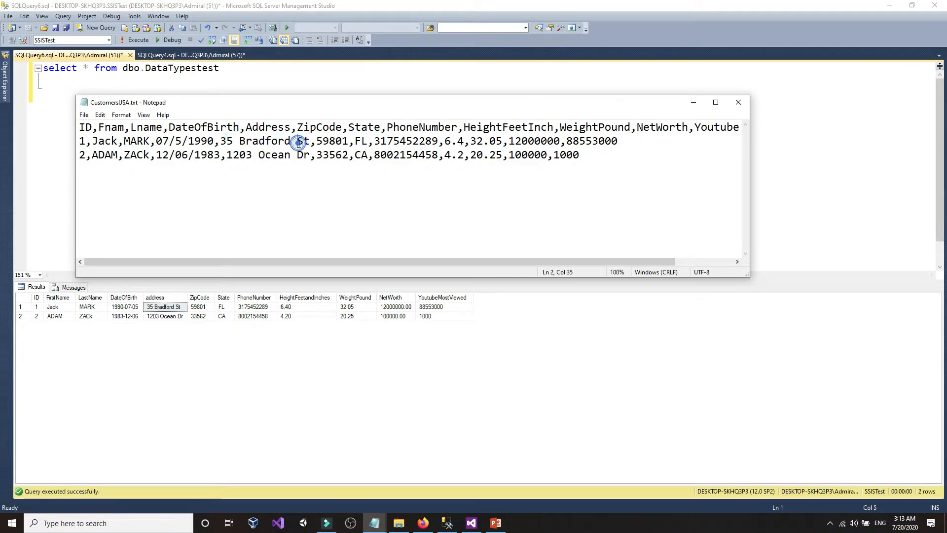
click(59, 159)
click(6, 82)
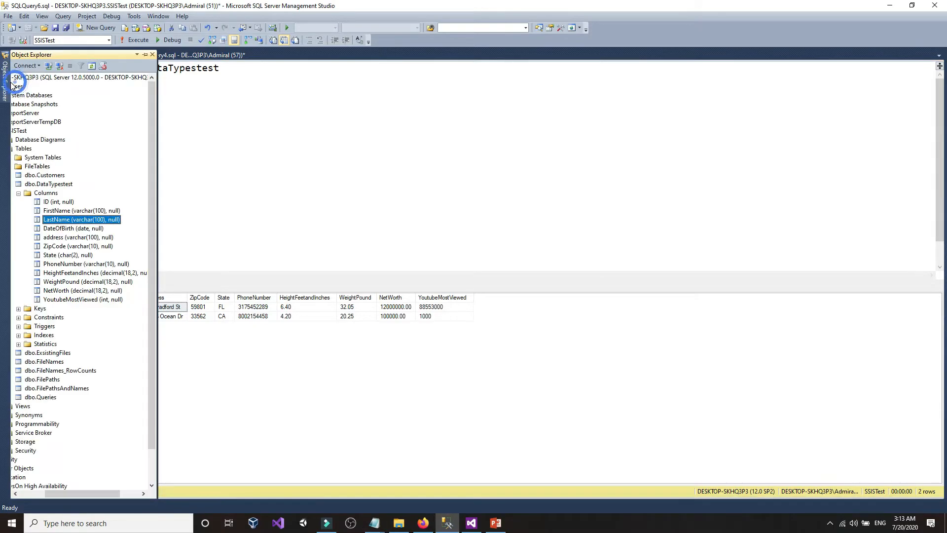
- Write and execute truncate table dbo.DataTypestest, reusing the table name copied from line 1
click(485, 215)
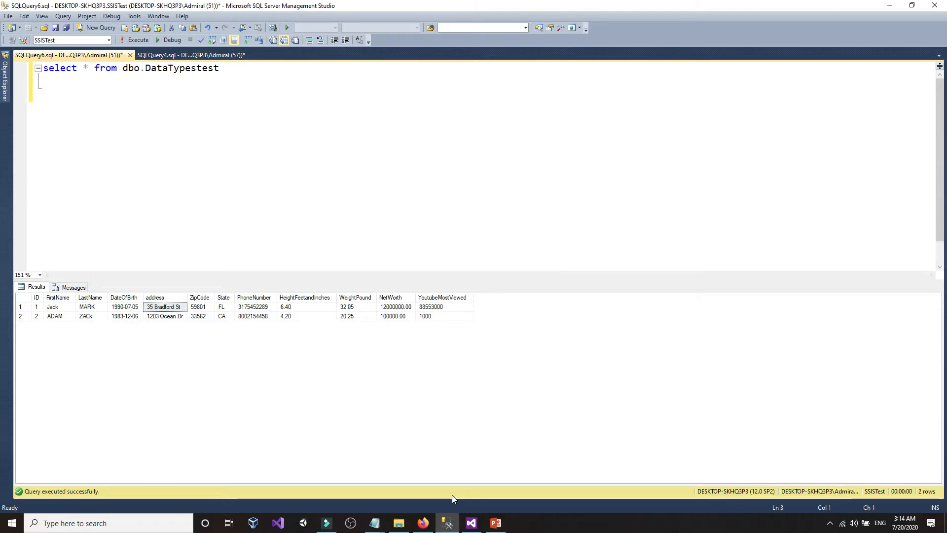
mouse_move(384, 524)
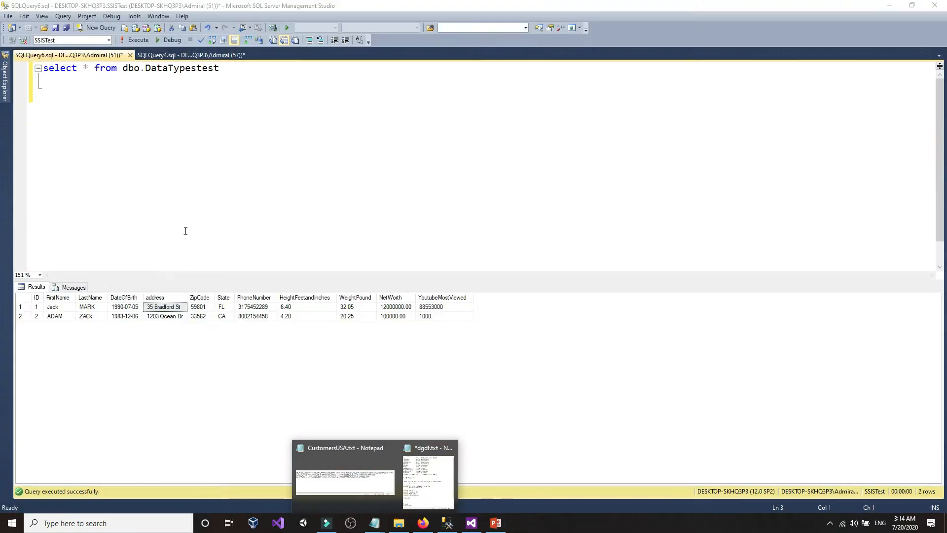
text(tr)
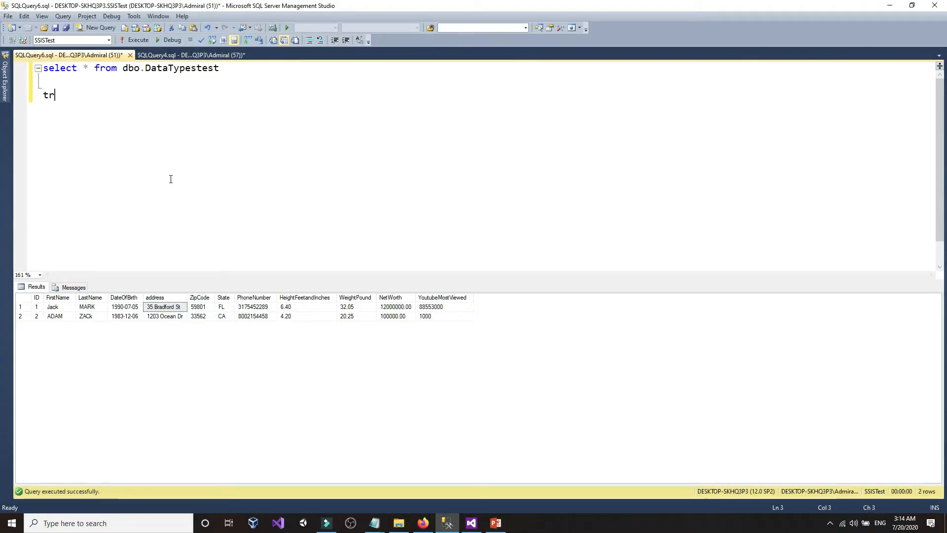
text(unczate)
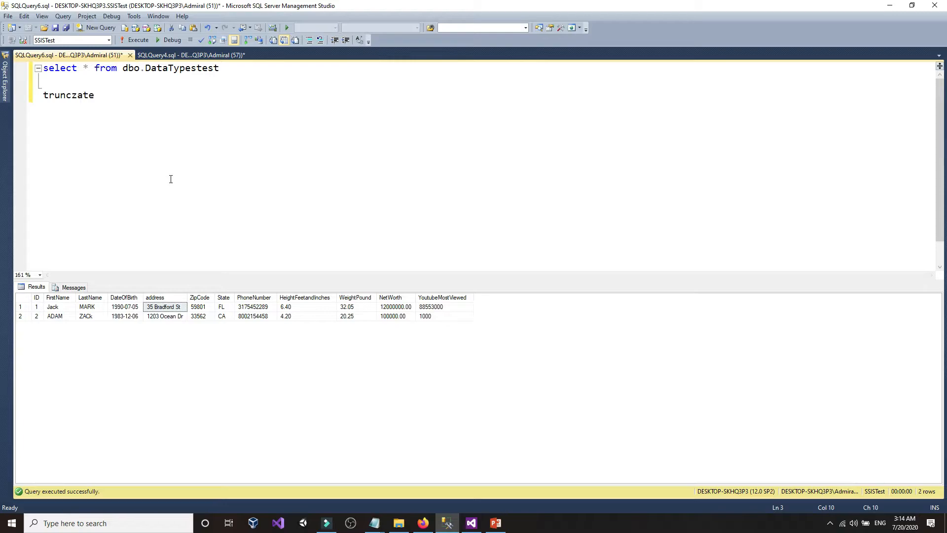
key(BackSpace)
key(BackSpace)
key(BackSpace)
key(BackSpace)
text(at)
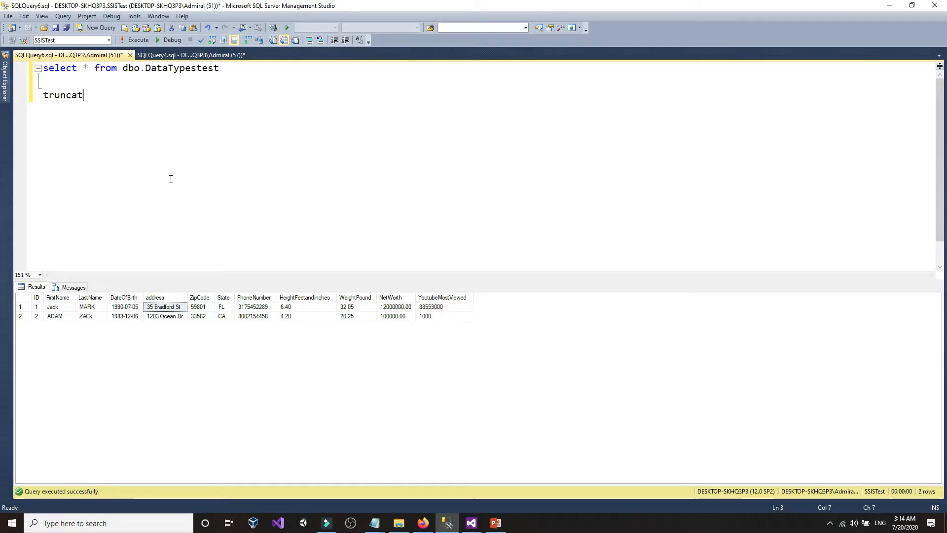
text(e table)
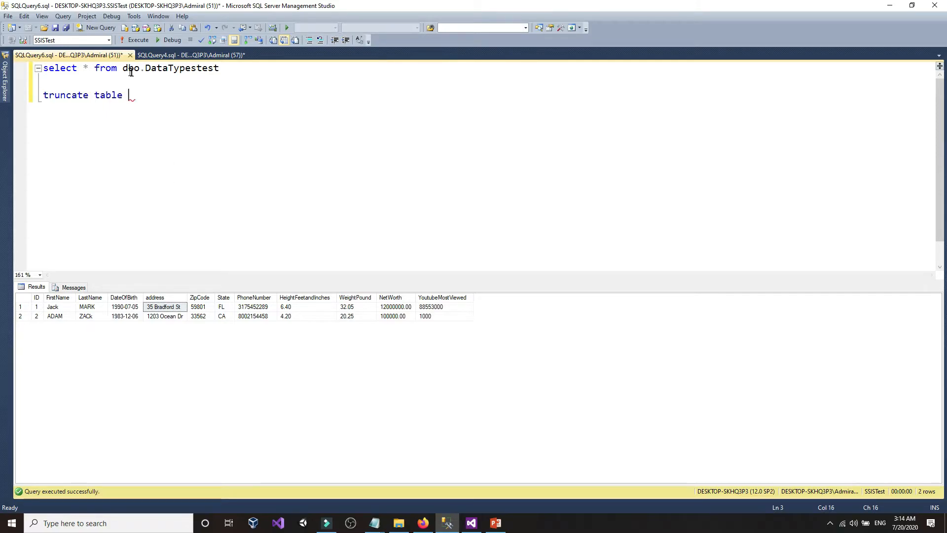
drag(123, 68, 219, 68)
right_click(199, 69)
click(213, 87)
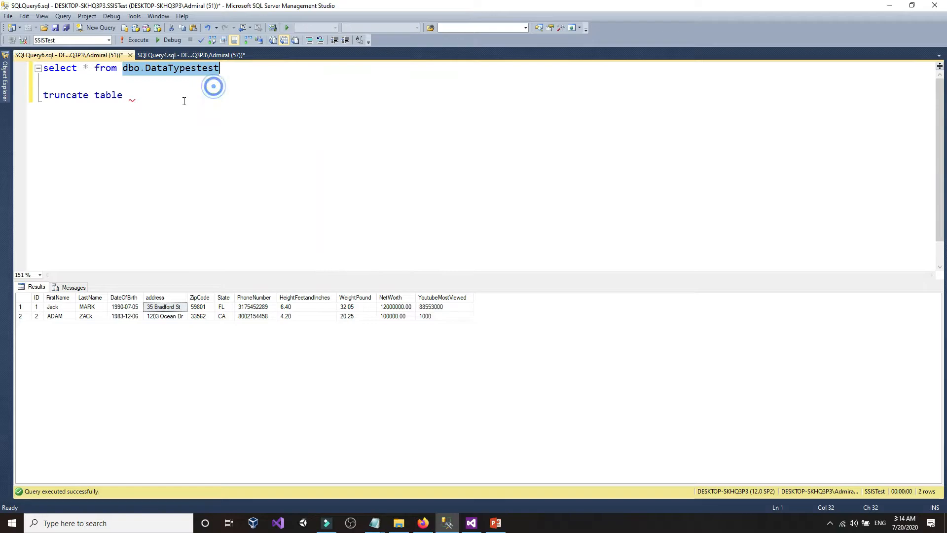
click(181, 99)
right_click(184, 99)
click(207, 128)
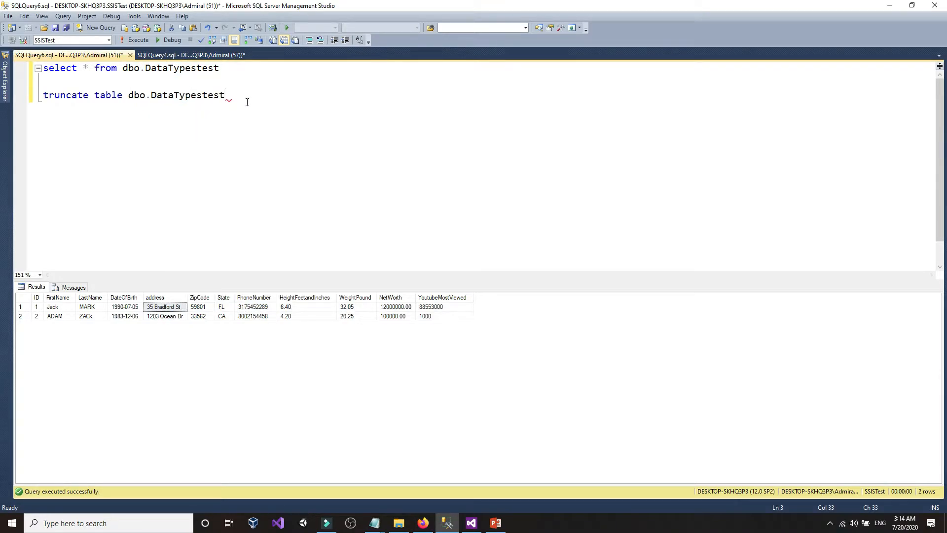
click(139, 41)
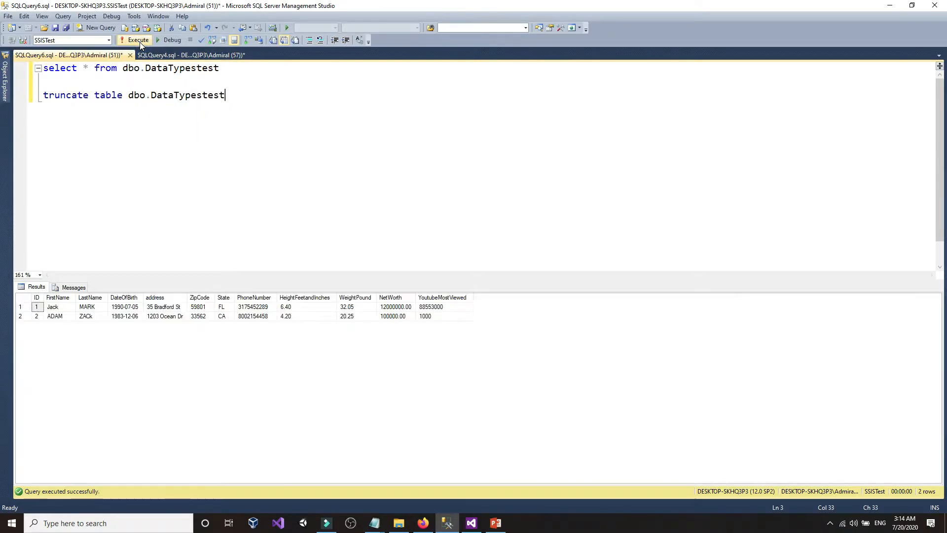
click(259, 117)
click(373, 523)
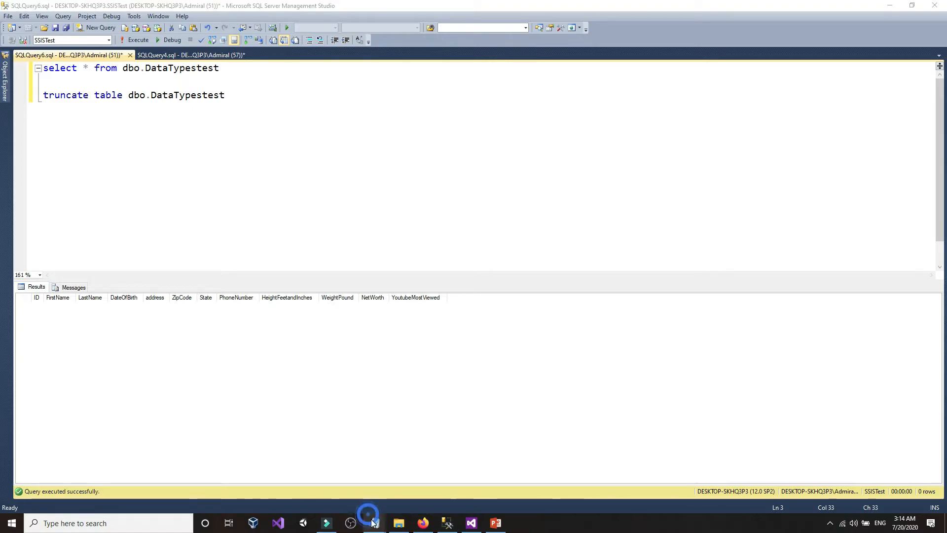
- Review the Tinyint, Int and BigInt options noted for ID in dgdf.txt, then go to the browser
click(345, 474)
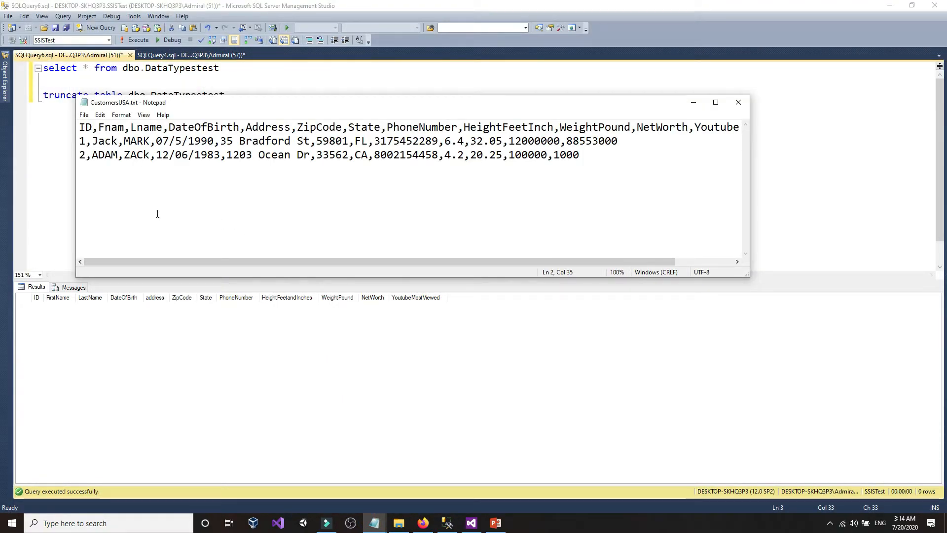
click(9, 90)
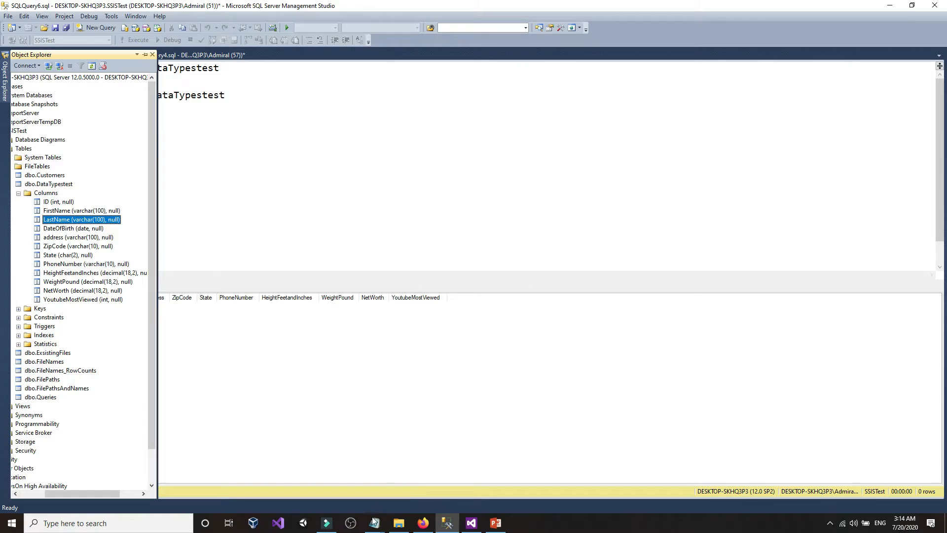
click(439, 471)
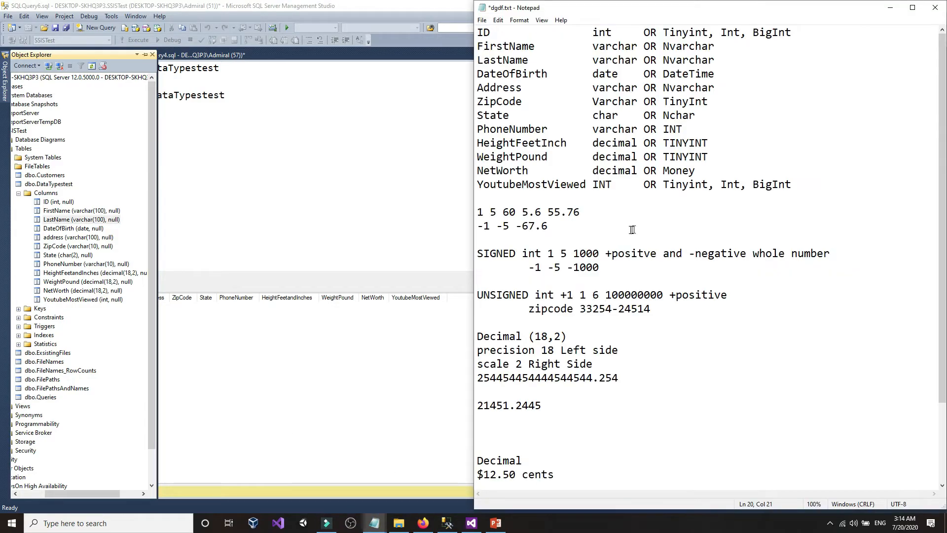
click(667, 35)
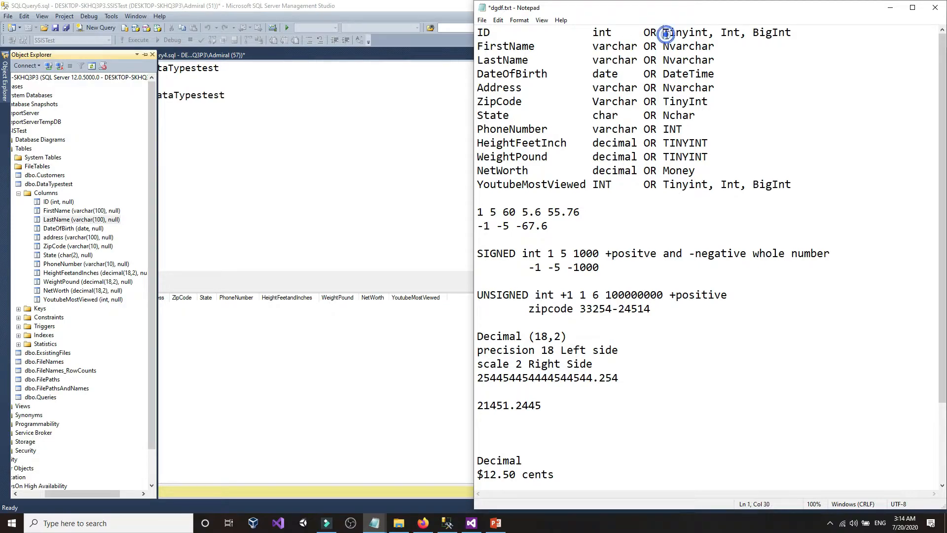
click(722, 33)
click(766, 36)
mouse_move(666, 35)
mouse_down()
mouse_move(694, 33)
mouse_move(669, 33)
mouse_up()
click(694, 33)
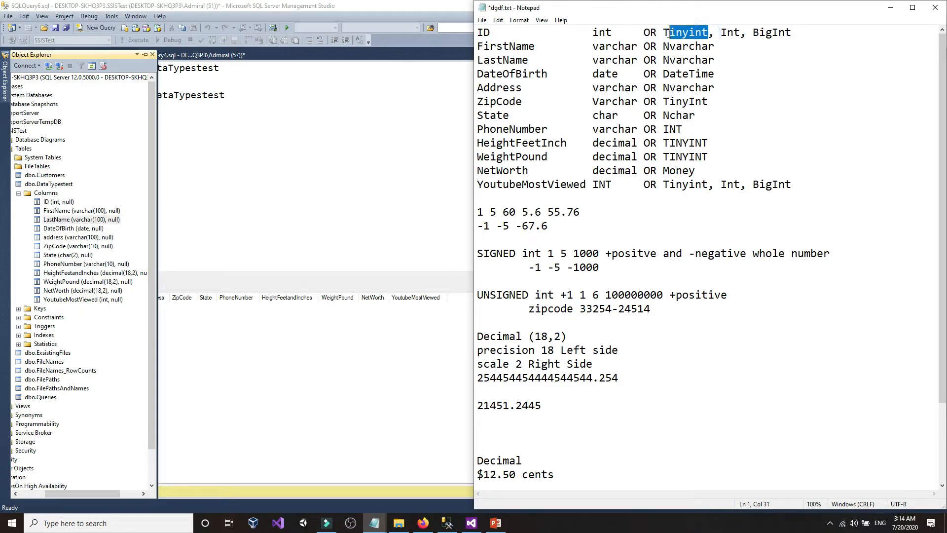
click(666, 33)
click(317, 163)
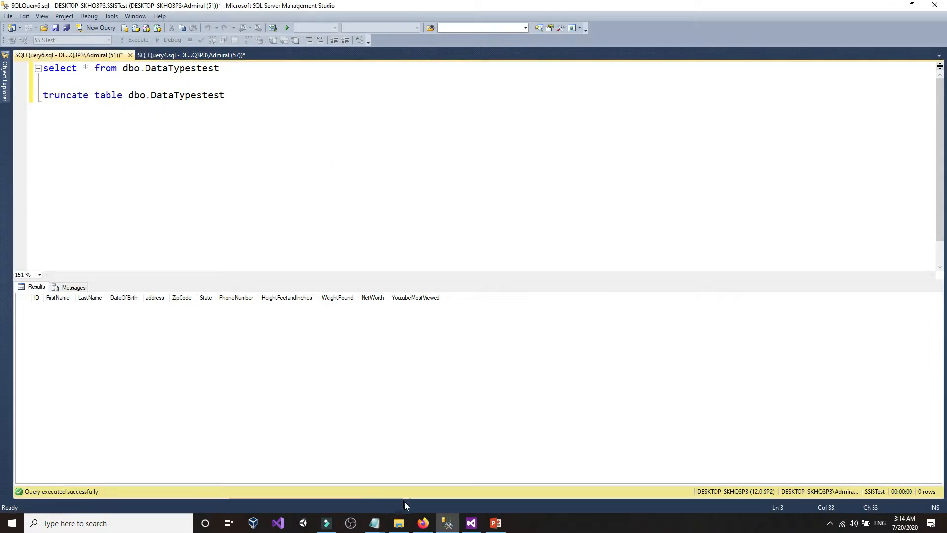
click(418, 524)
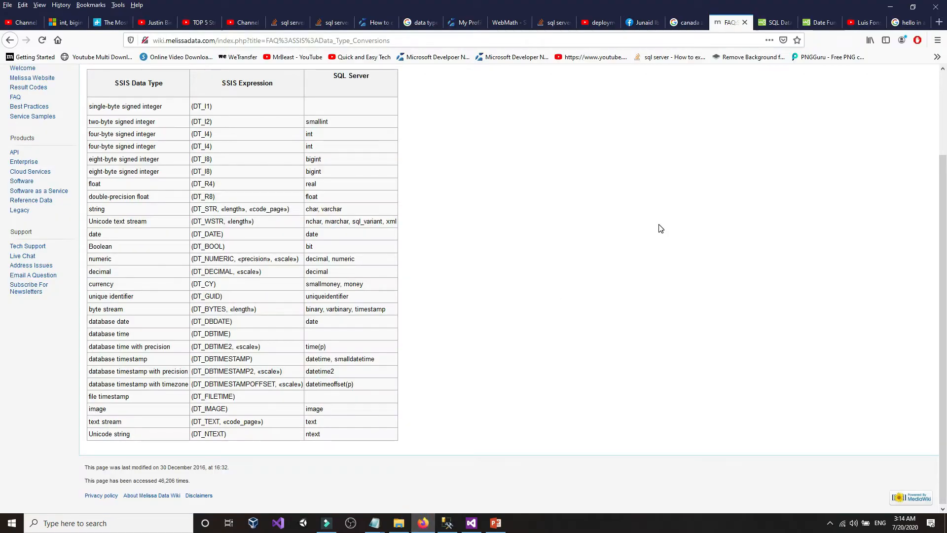
- Open the w3schools SQL Data Types page and examine the tinyint range 0 to 255
click(762, 25)
scroll(450, 300, up, 5)
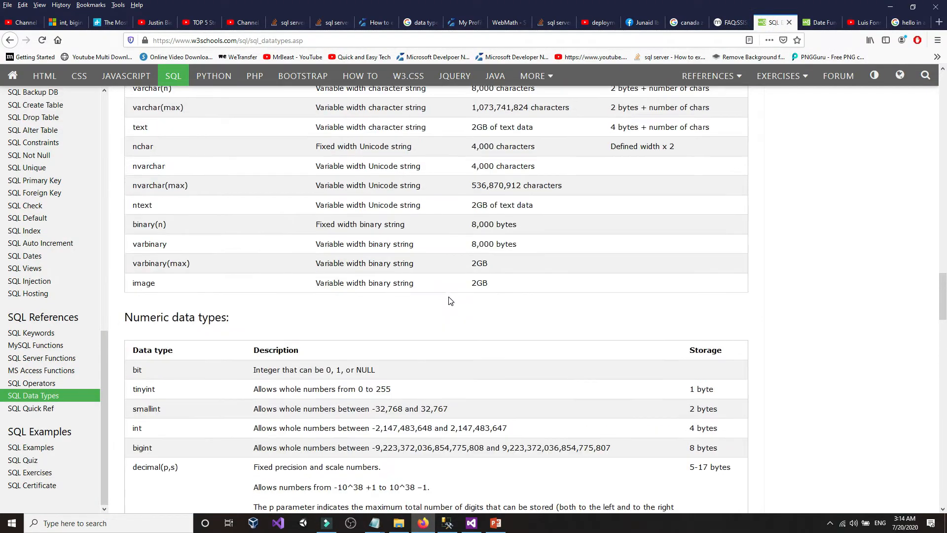
scroll(451, 301, down, 3)
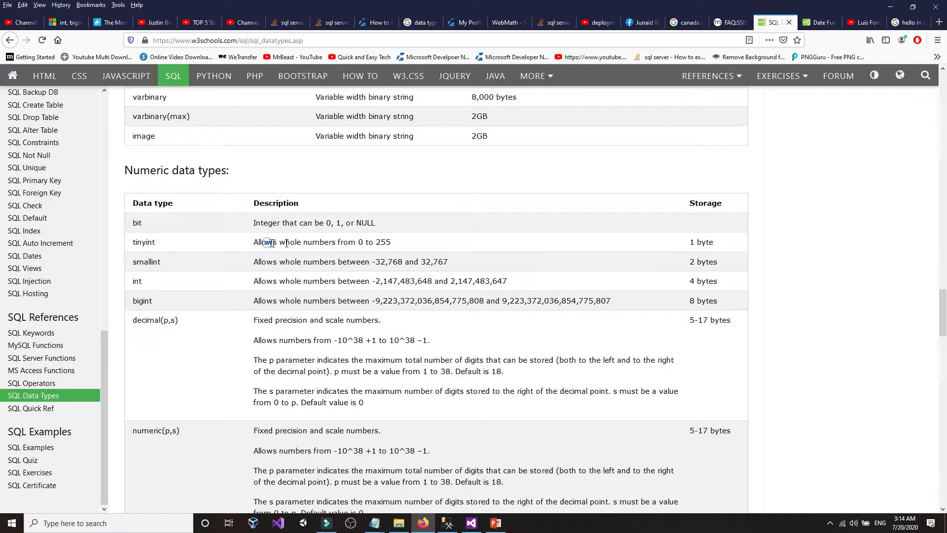
drag(267, 243, 279, 243)
click(358, 244)
click(360, 243)
drag(376, 243, 262, 245)
click(411, 244)
click(409, 248)
click(414, 245)
drag(288, 244, 402, 246)
click(402, 245)
- Examine the smallint range -32,768 to 32,767 and the int upper limit 2,147,483,647
drag(374, 264, 401, 264)
double_click(423, 263)
click(425, 265)
click(156, 282)
drag(377, 284, 381, 284)
click(382, 283)
drag(384, 283, 470, 284)
click(455, 282)
drag(450, 282, 511, 286)
click(517, 286)
- Recheck the full int range in the numeric types table alongside the dgdf.txt notes
scroll(516, 285, down, 2)
scroll(517, 286, down, 5)
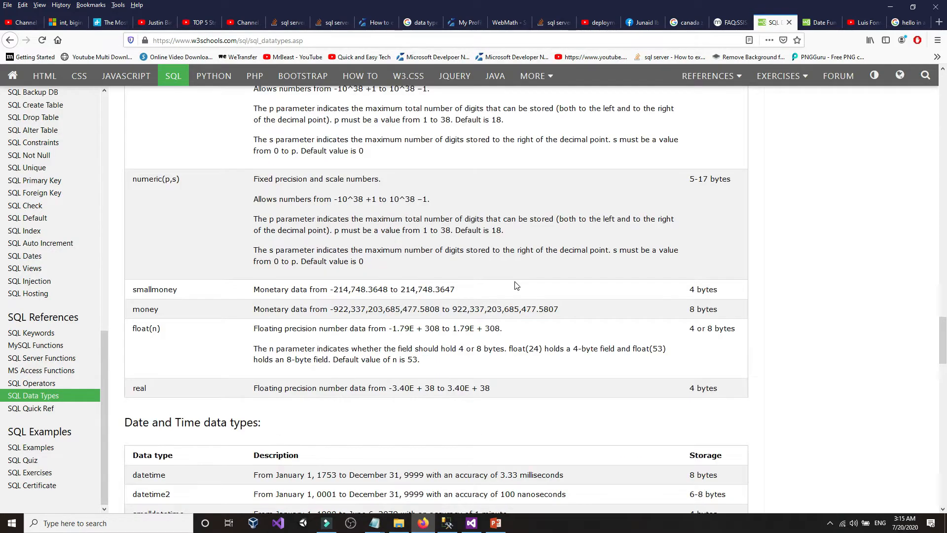
scroll(516, 286, up, 5)
scroll(516, 286, down, 5)
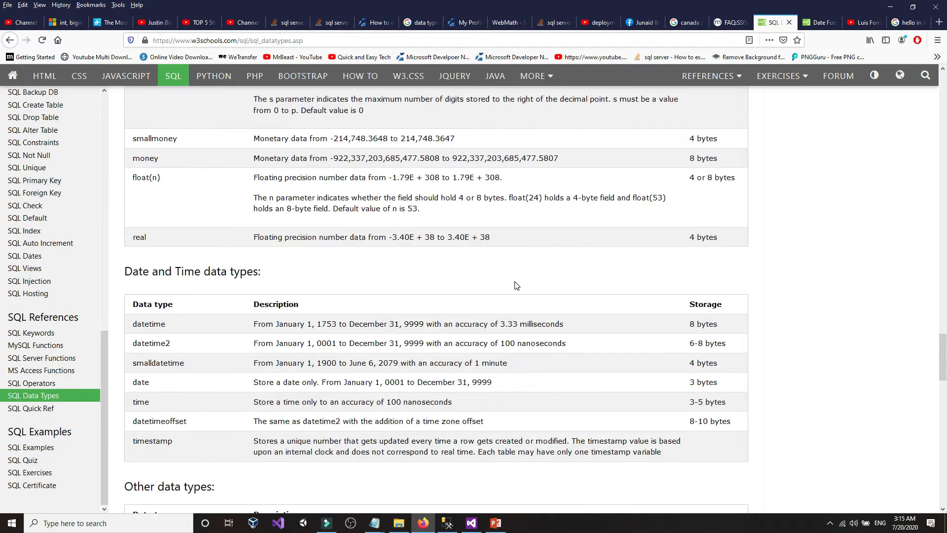
scroll(516, 286, down, 4)
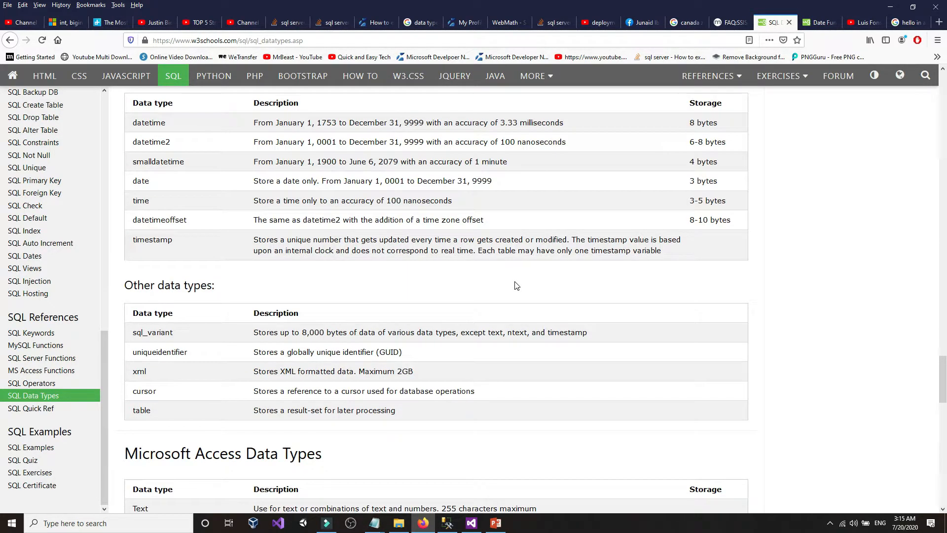
scroll(517, 286, up, 11)
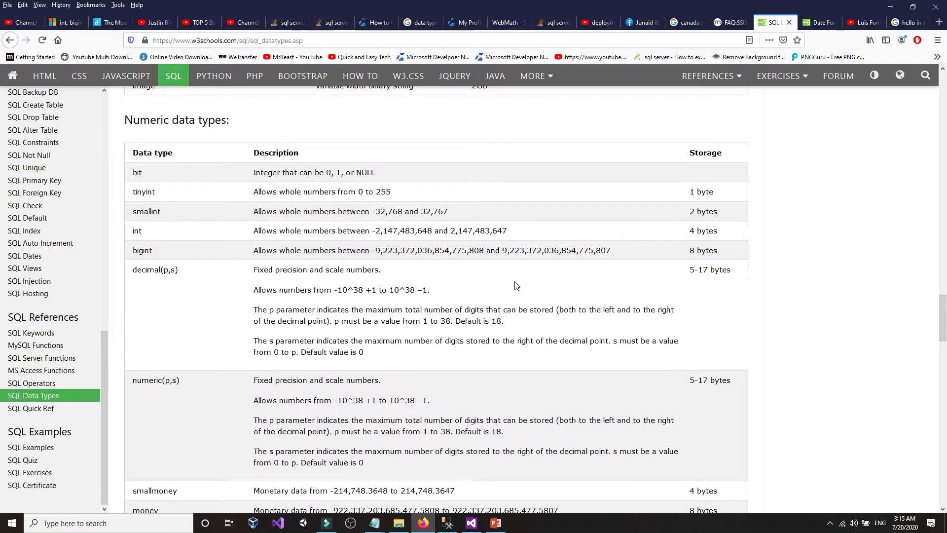
scroll(516, 286, up, 1)
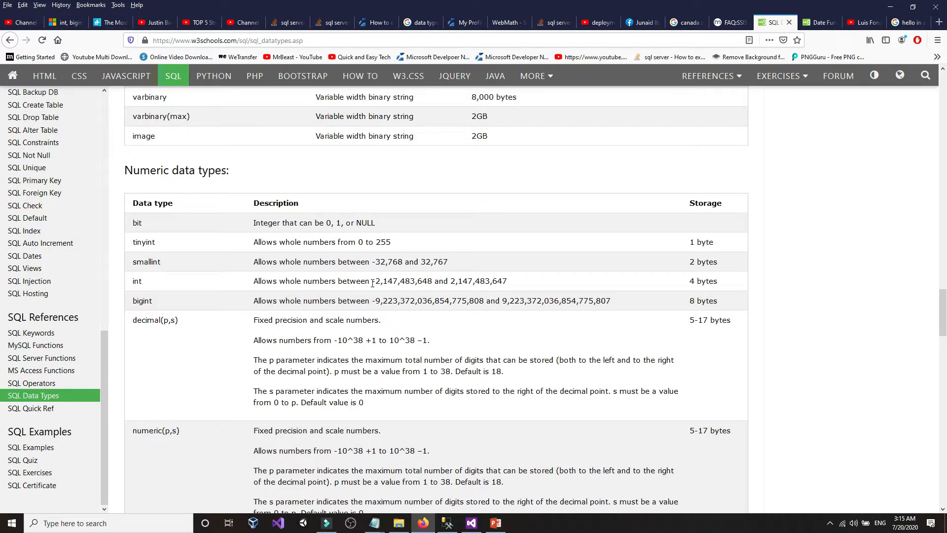
drag(373, 282, 574, 287)
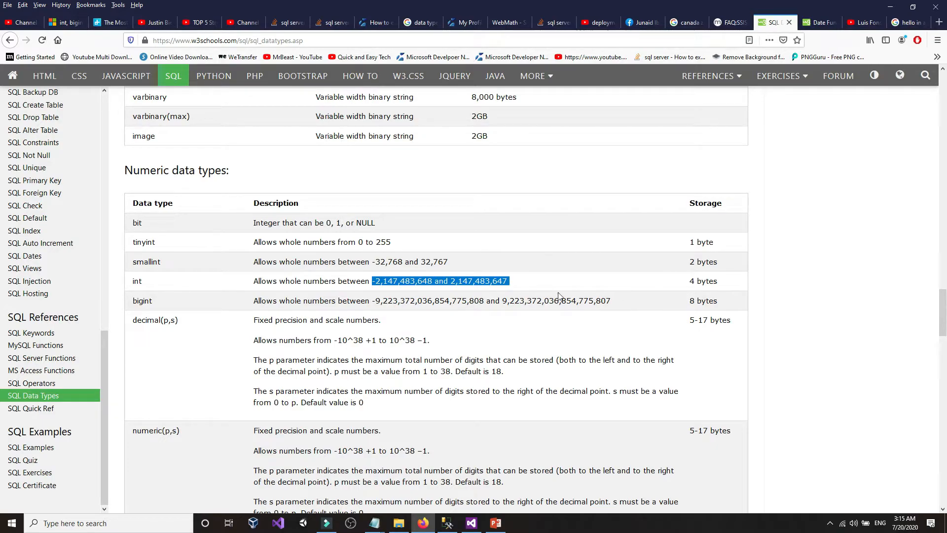
click(517, 285)
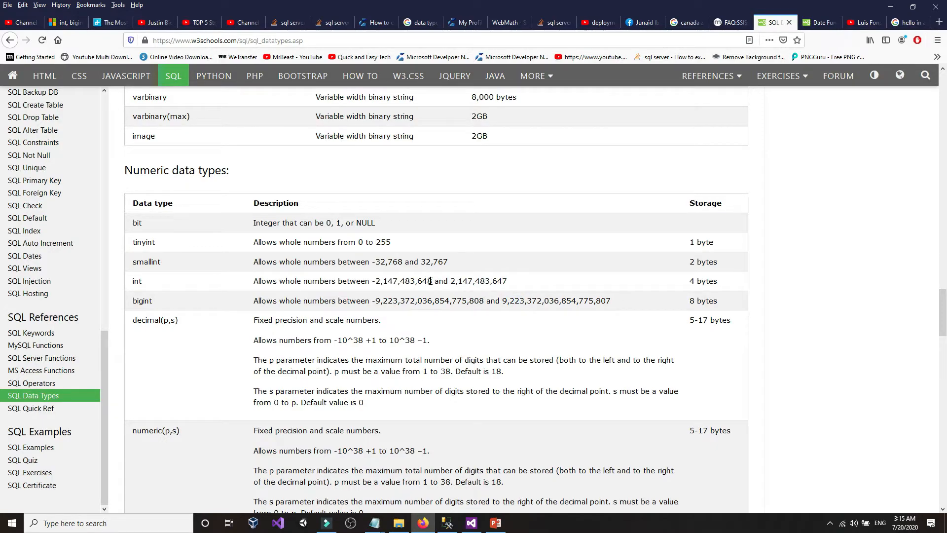
drag(433, 281, 387, 280)
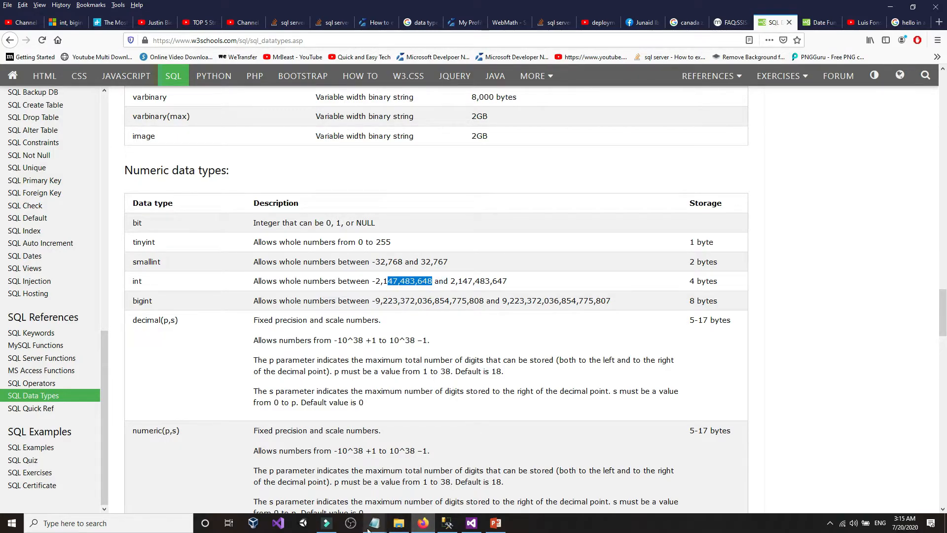
mouse_move(368, 529)
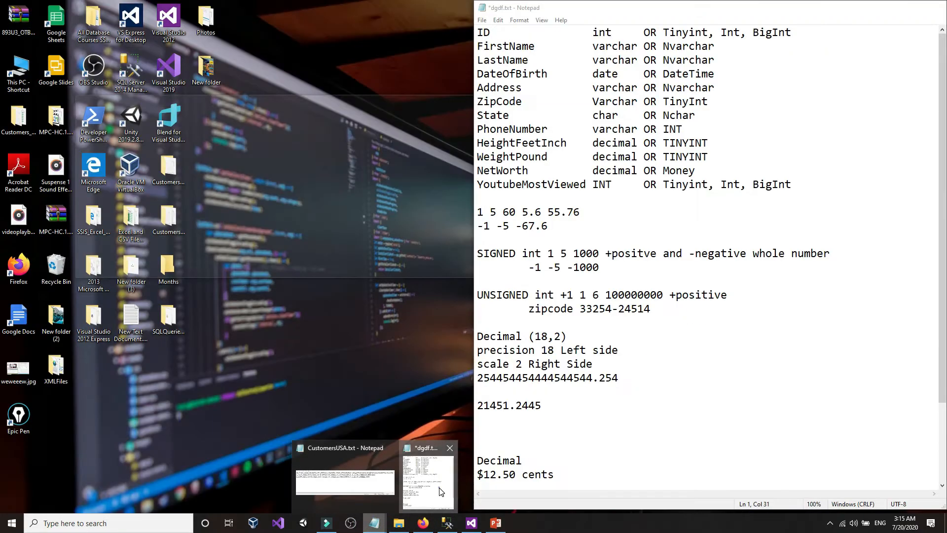
click(452, 487)
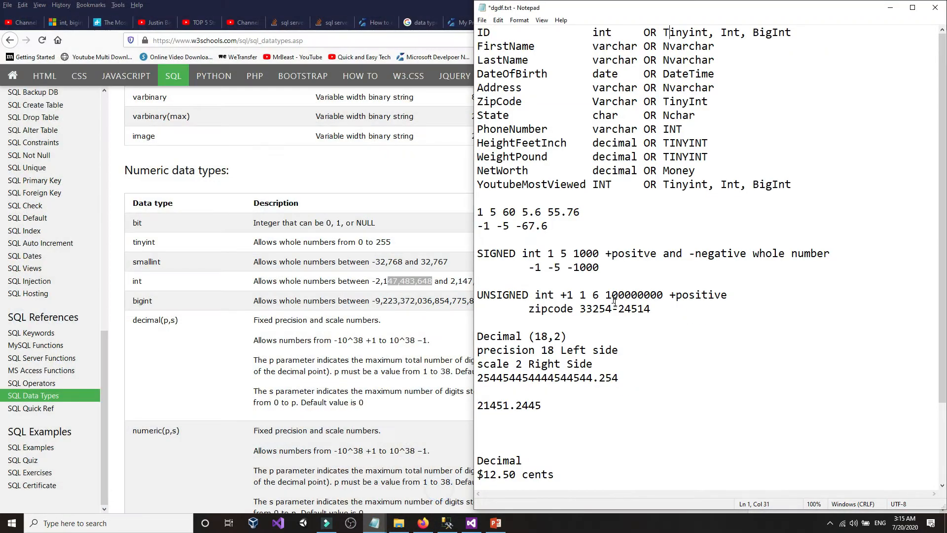
- Review the SIGNED and UNSIGNED int example lines in the dgdf.txt notes
click(502, 254)
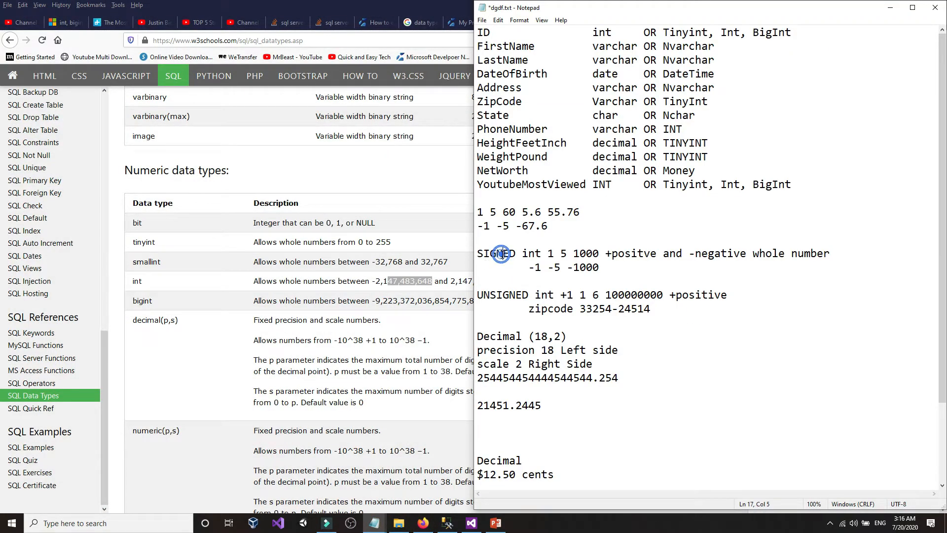
click(617, 254)
click(722, 255)
drag(613, 271, 497, 254)
click(497, 254)
click(570, 295)
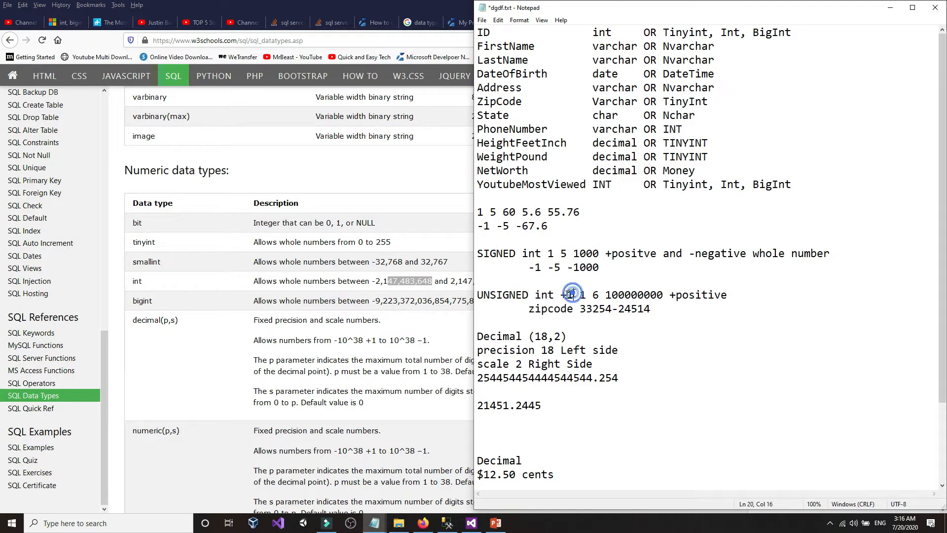
drag(561, 295, 768, 298)
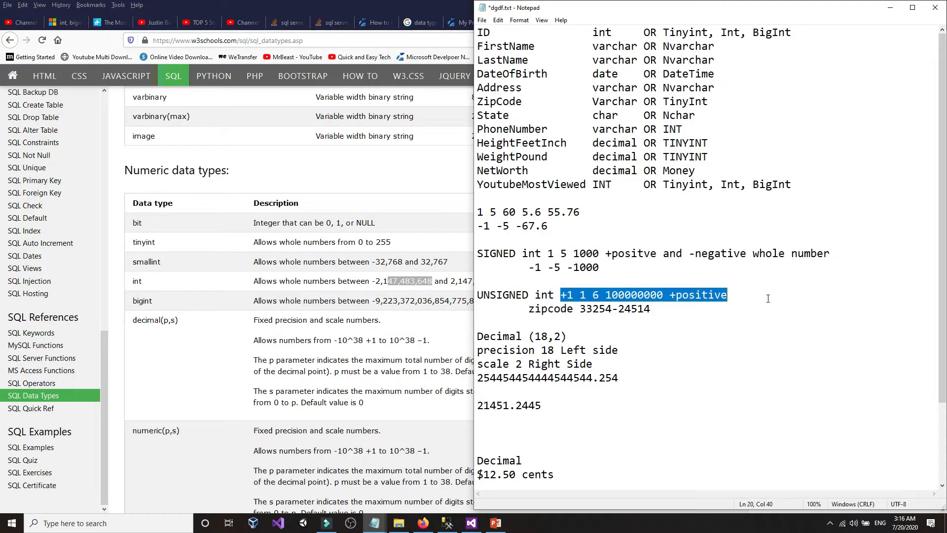
click(769, 298)
- Recheck the int limits -2,147,483,648 to 2,147,483,647 and smallint maximum 32,767 on w3schools
click(423, 284)
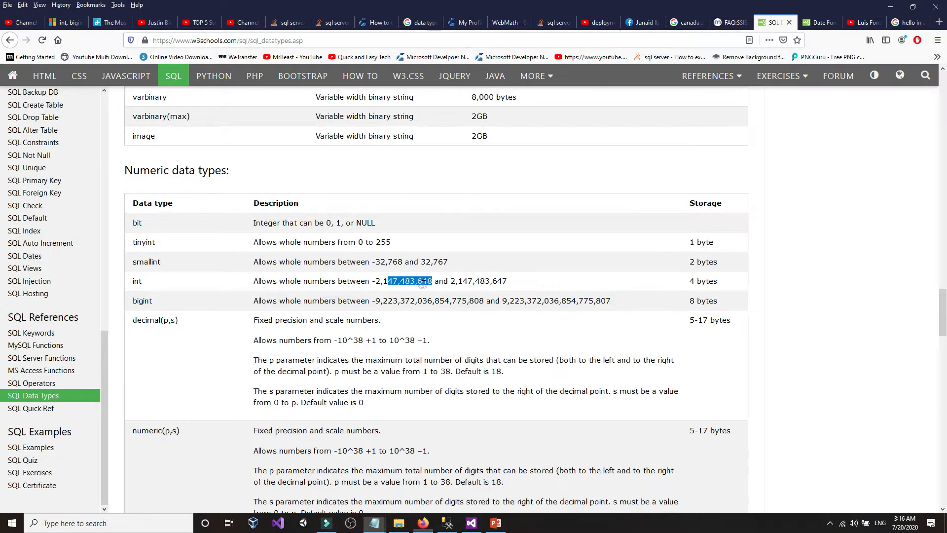
drag(433, 280, 346, 279)
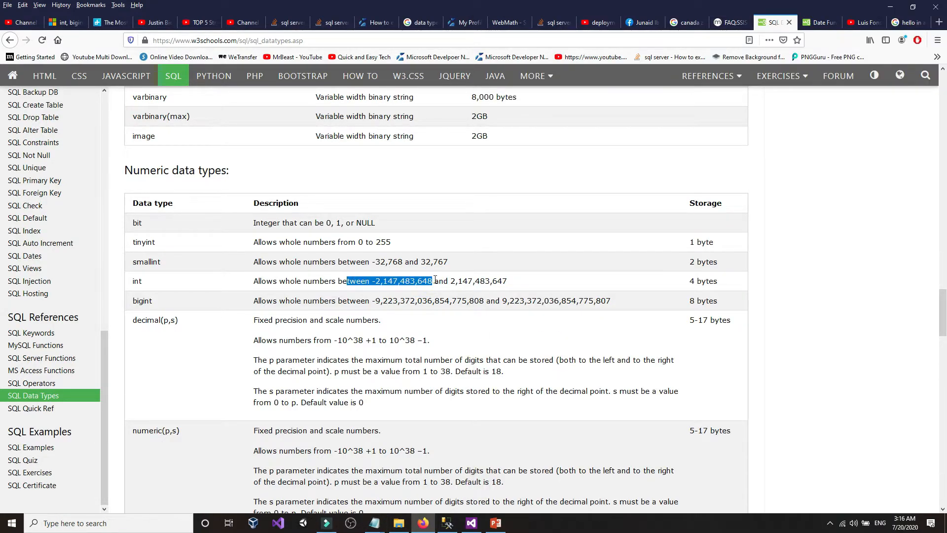
drag(450, 281, 536, 284)
click(536, 285)
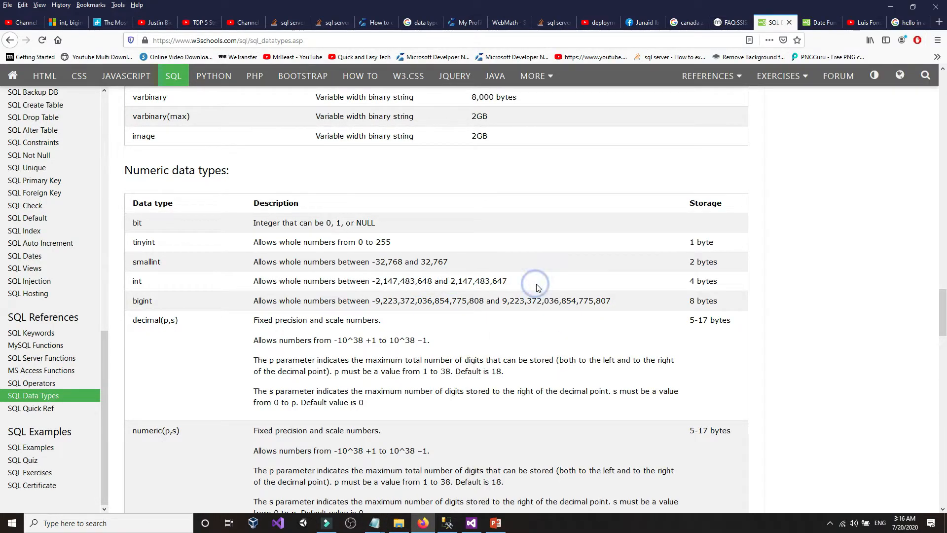
drag(419, 262, 464, 264)
click(472, 262)
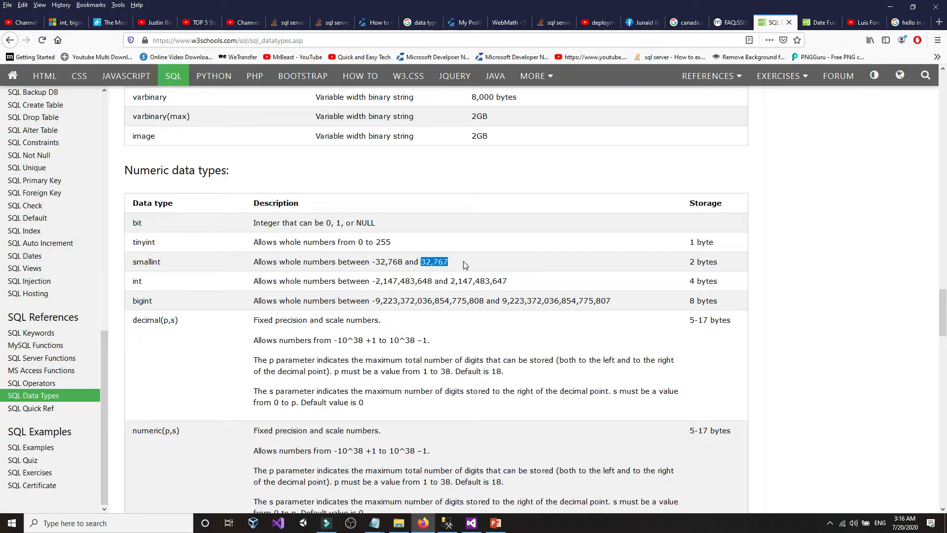
click(464, 264)
- Copy the bigint maximum 9,223,372,036,854,775,807 and paste it on a new line below 21451.2445
drag(502, 302, 615, 304)
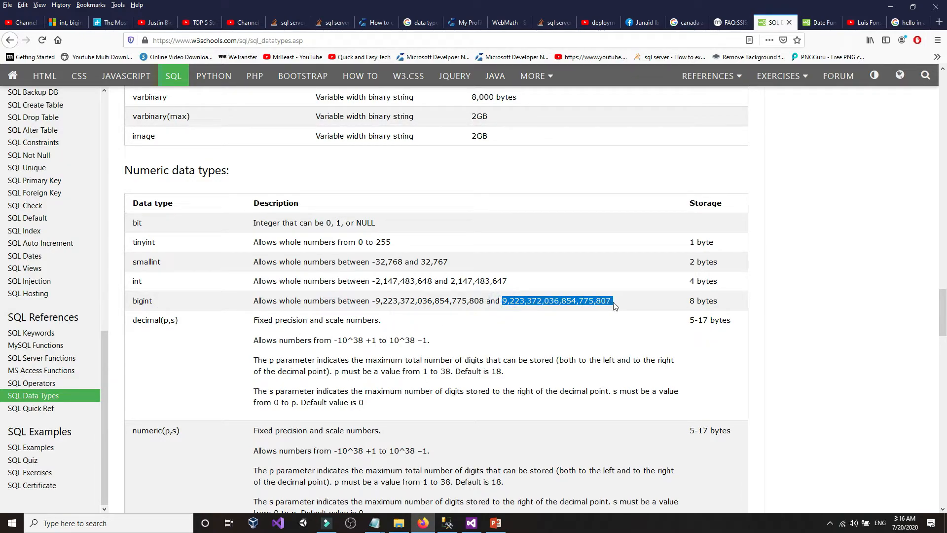
right_click(587, 304)
click(610, 310)
click(375, 523)
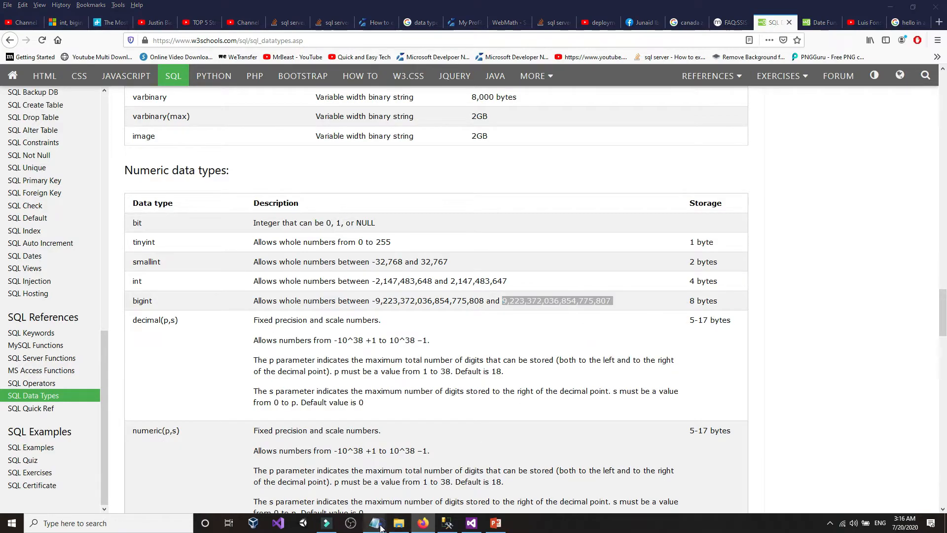
click(340, 471)
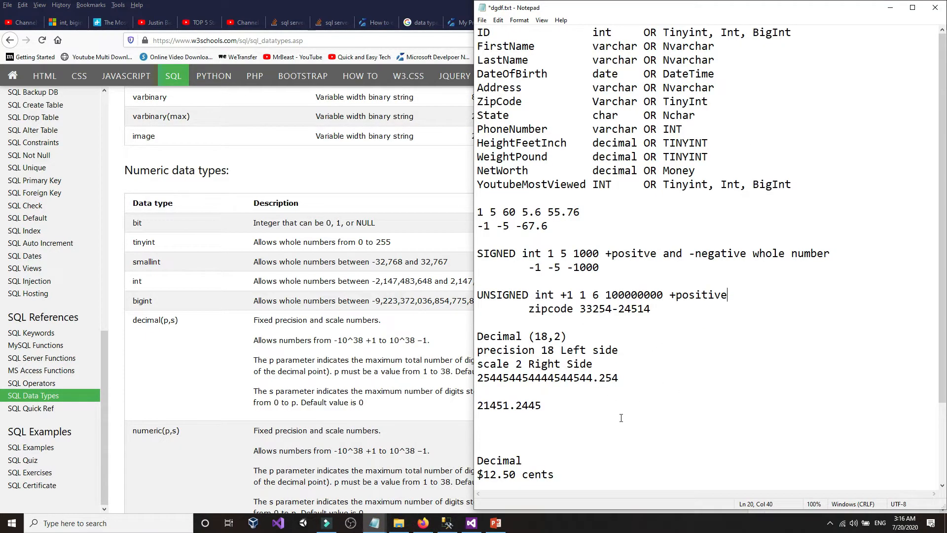
click(622, 402)
key(Return)
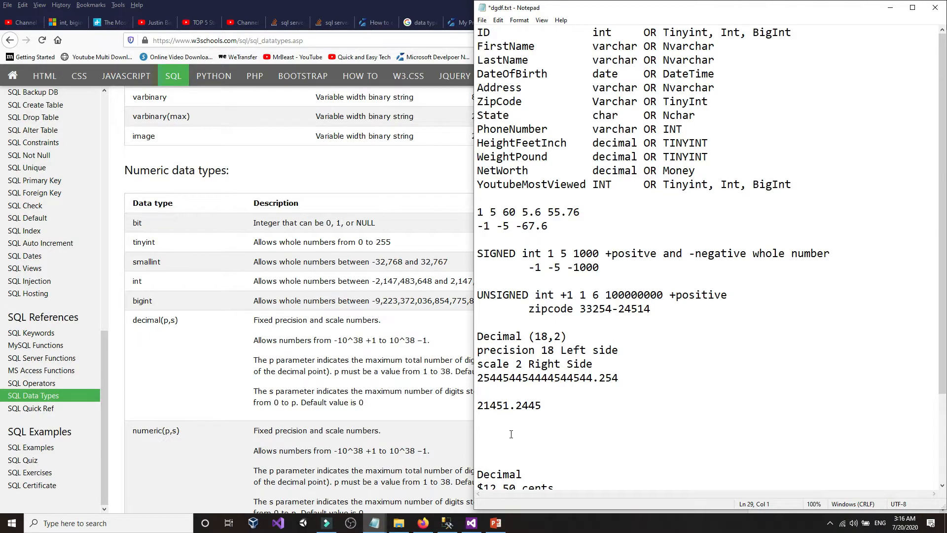
right_click(512, 434)
click(551, 337)
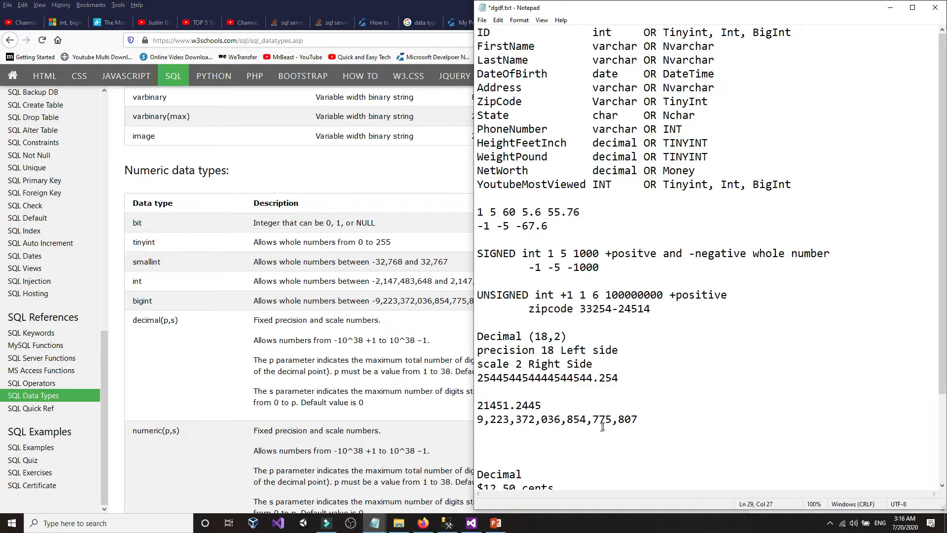
- Mark the 854, 036 and 372 digit groups of the pasted bigint maximum
drag(567, 424, 586, 423)
click(585, 424)
click(548, 422)
drag(548, 422, 561, 423)
drag(518, 422, 537, 421)
click(536, 422)
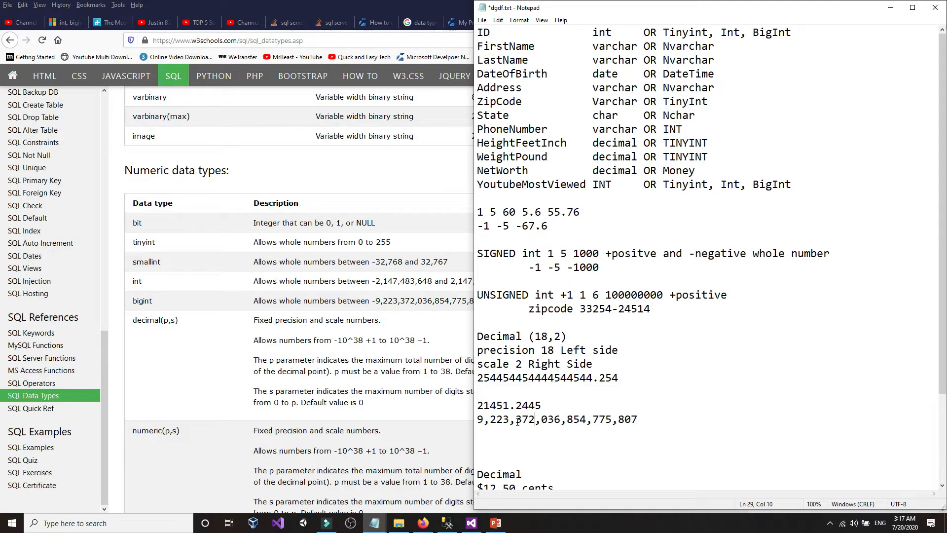
- Mark the 223 group and the leading 9 of the bigint maximum 9,223,372,036,854,775,807
drag(491, 419, 512, 419)
drag(509, 420, 496, 419)
drag(491, 421, 508, 423)
click(479, 421)
drag(492, 421, 510, 420)
double_click(479, 420)
- Compare it with the w3schools bigint row, then return to the SSIS data flow
click(343, 316)
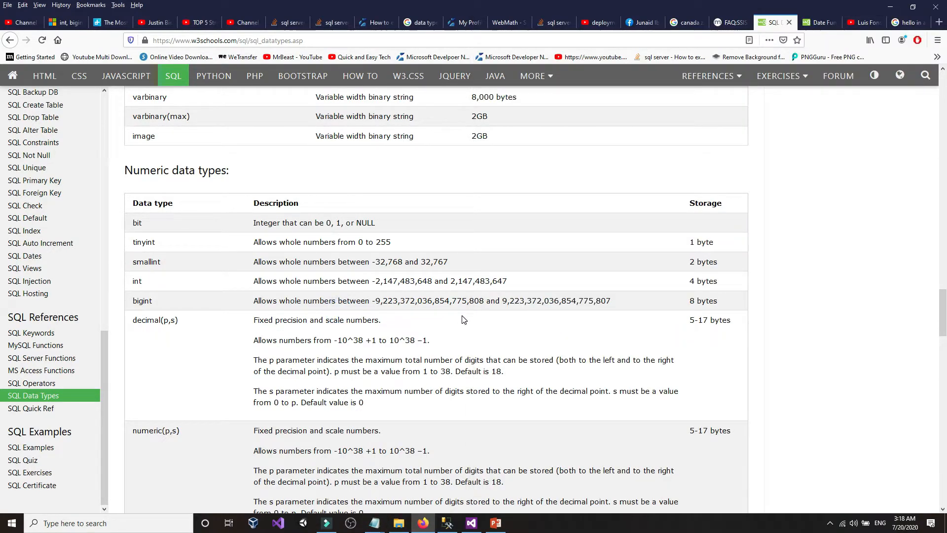
click(447, 522)
click(471, 522)
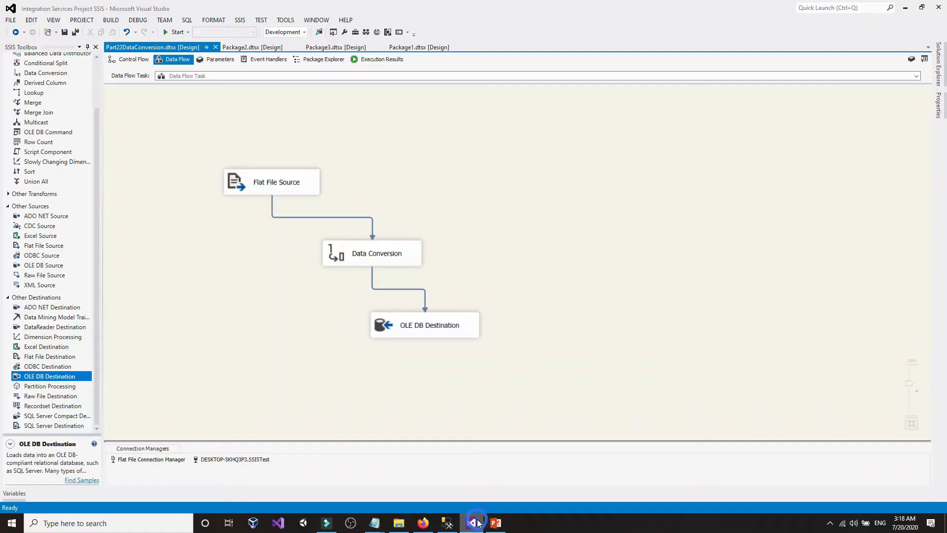
- Check the DataTypestest column types in Management Studio's database tree
click(447, 522)
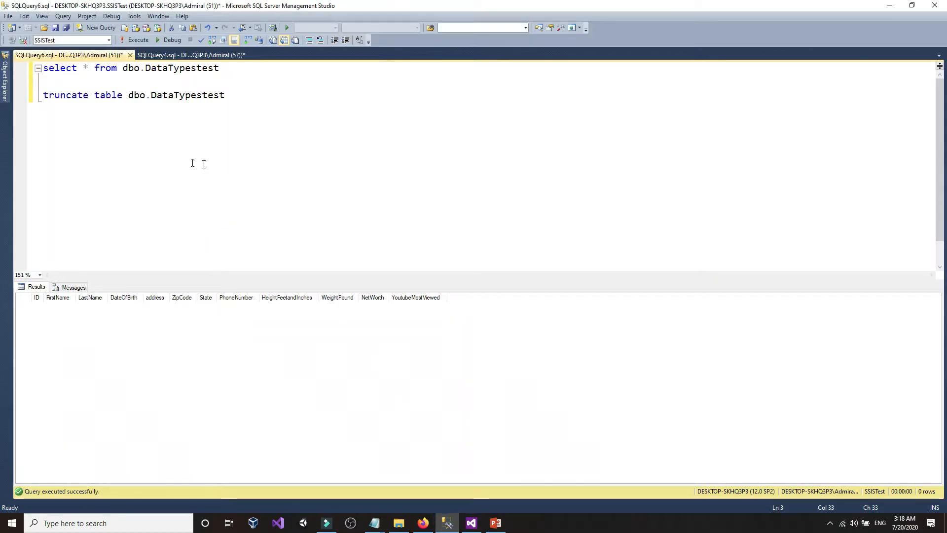
click(375, 522)
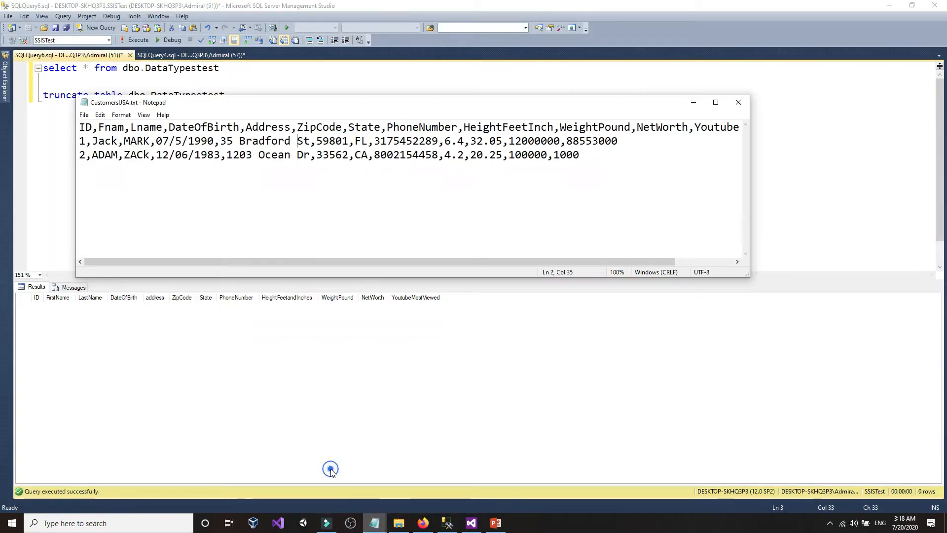
click(51, 205)
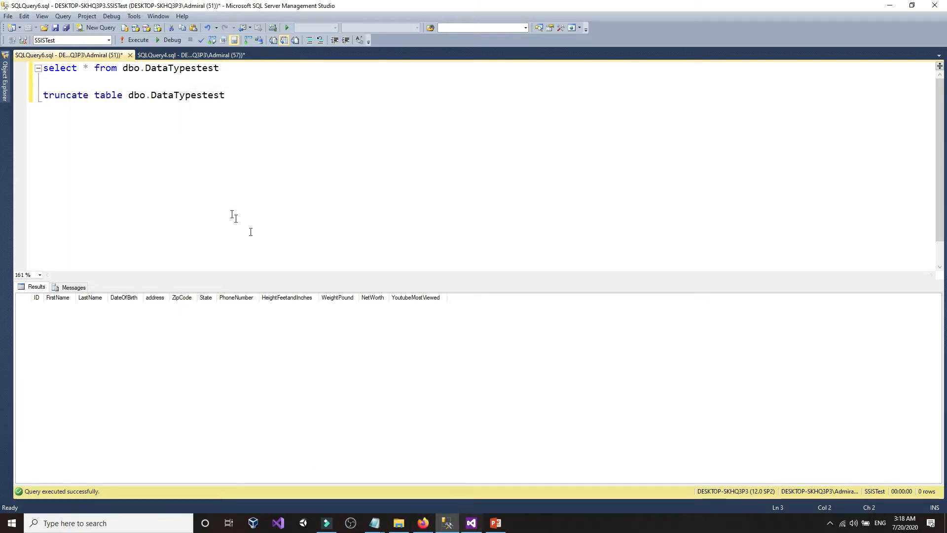
click(5, 79)
click(242, 133)
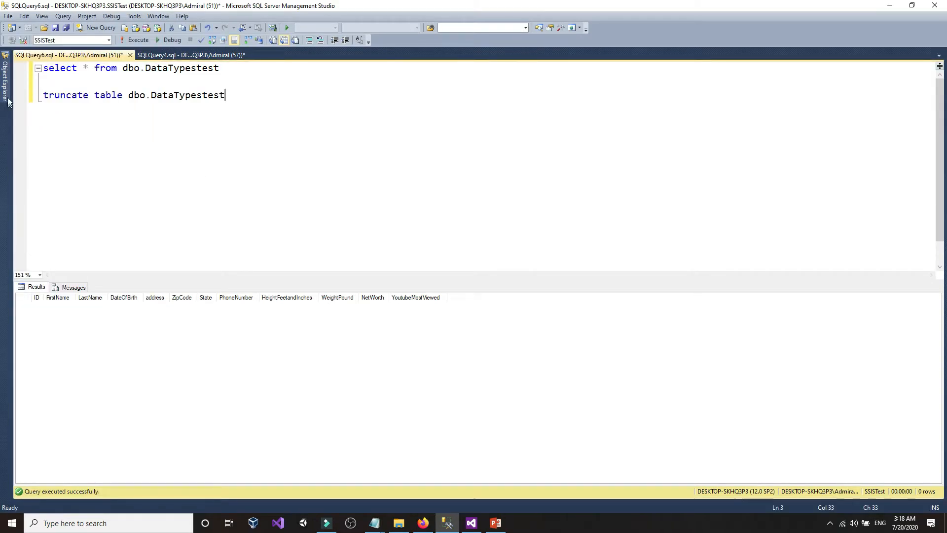
click(5, 79)
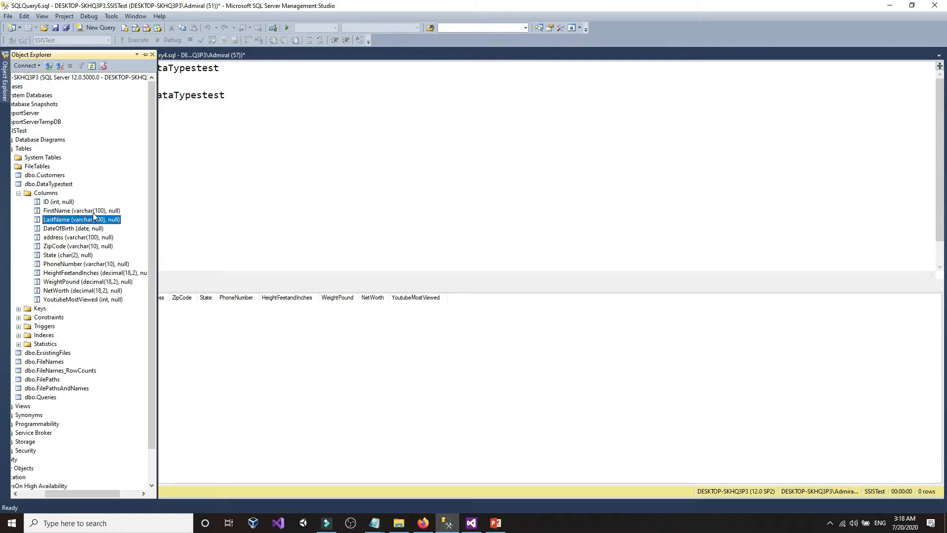
click(247, 183)
click(375, 523)
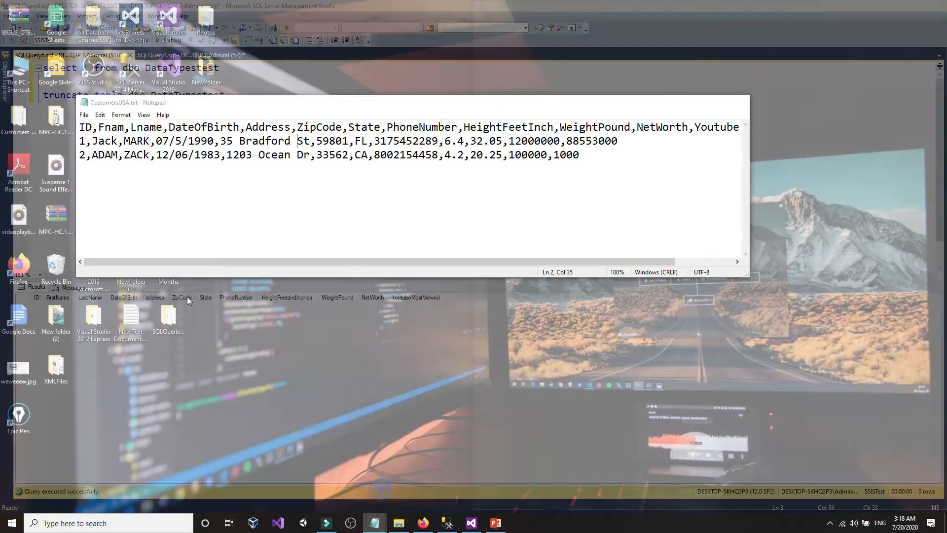
click(382, 490)
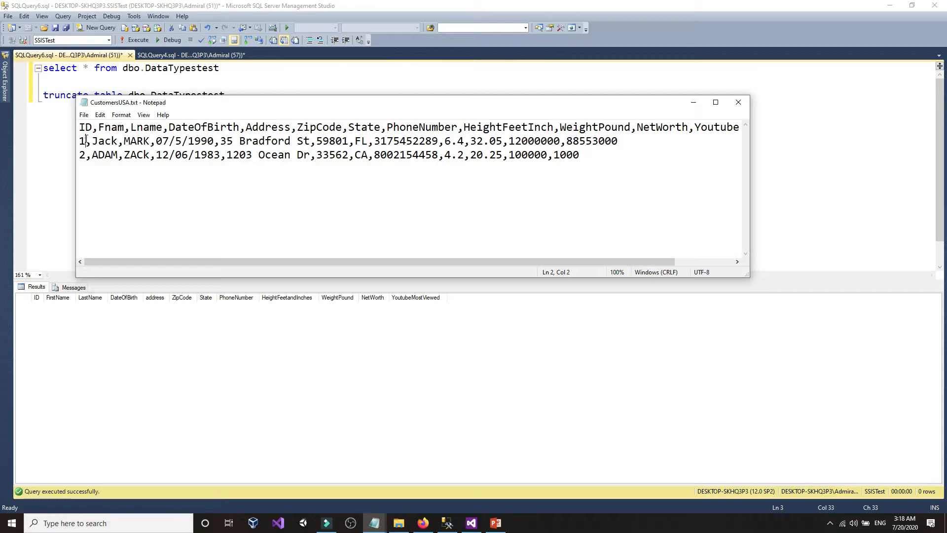
click(86, 141)
text(hg)
key(BackSpace)
key(BackSpace)
text(.2)
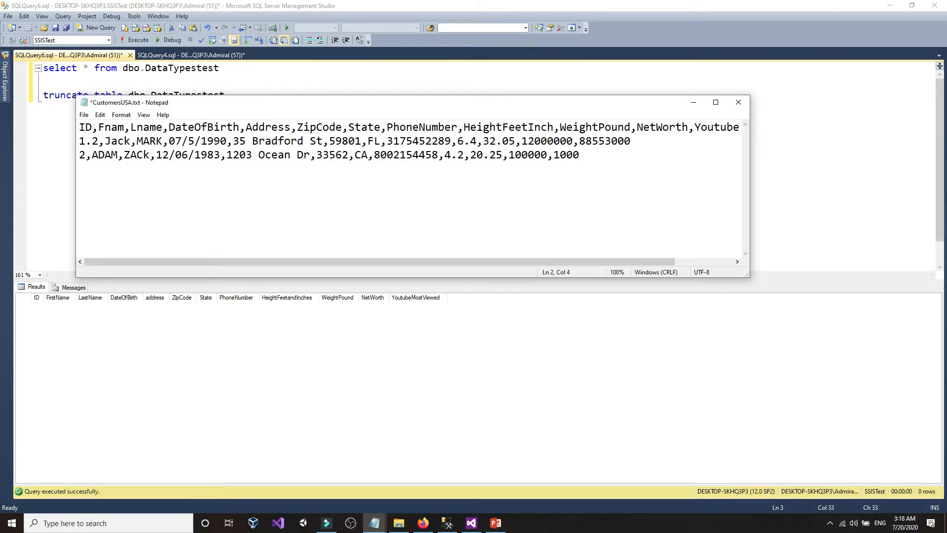
key(BackSpace)
key(BackSpace)
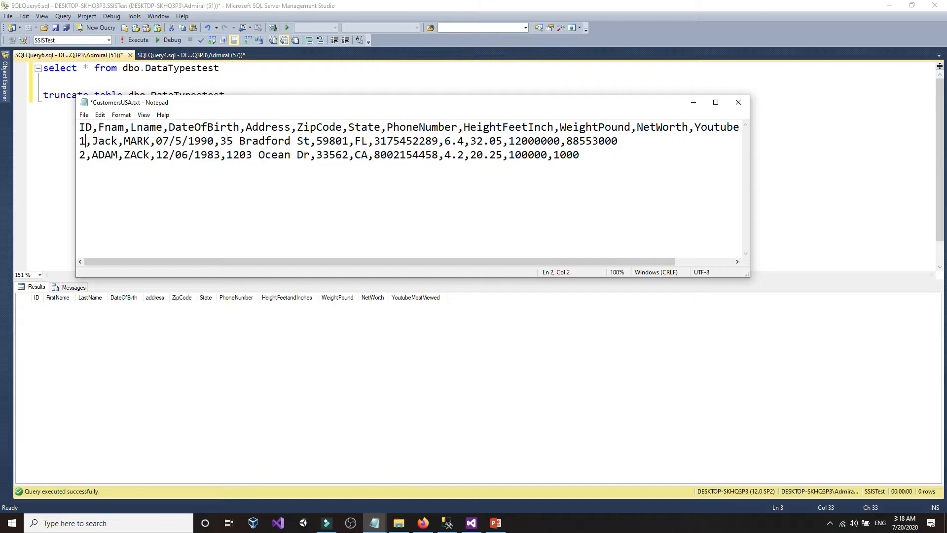
text(545554)
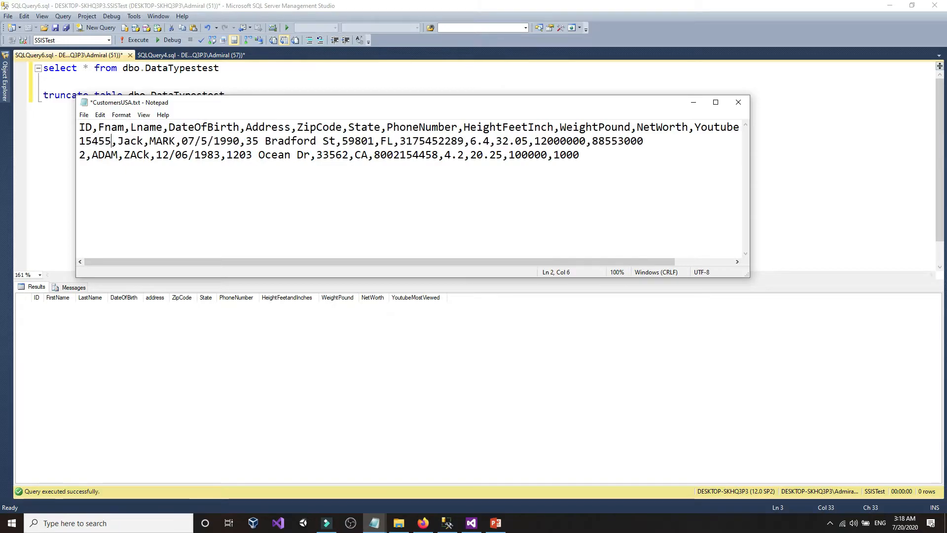
text(45654644)
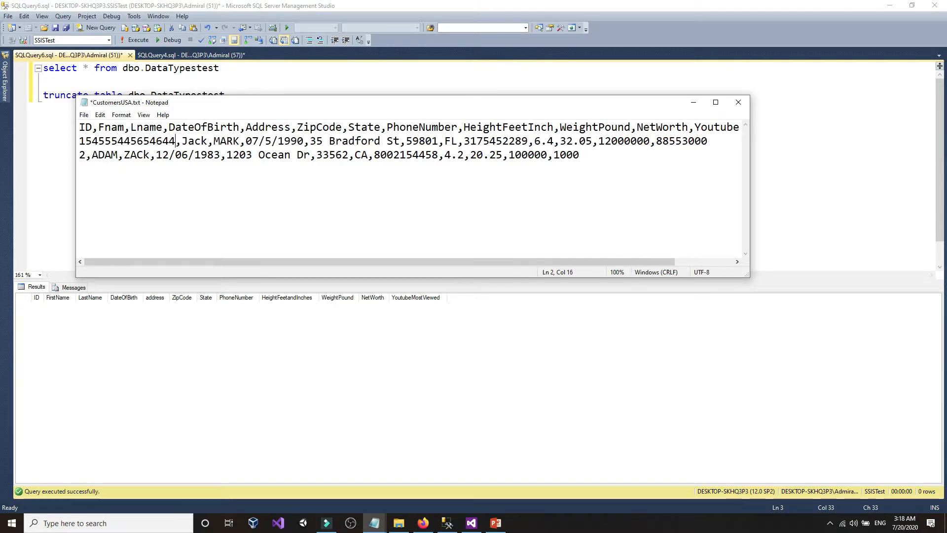
click(83, 115)
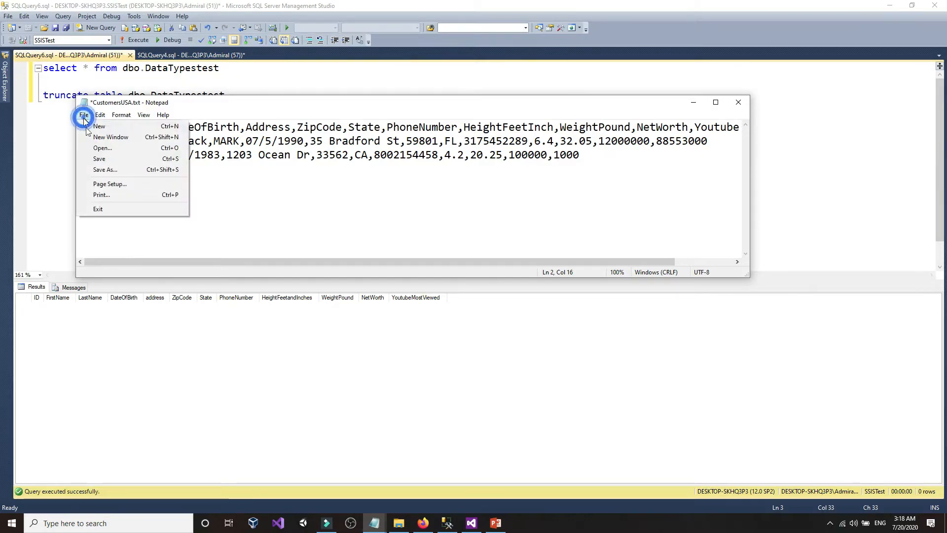
click(99, 156)
click(42, 146)
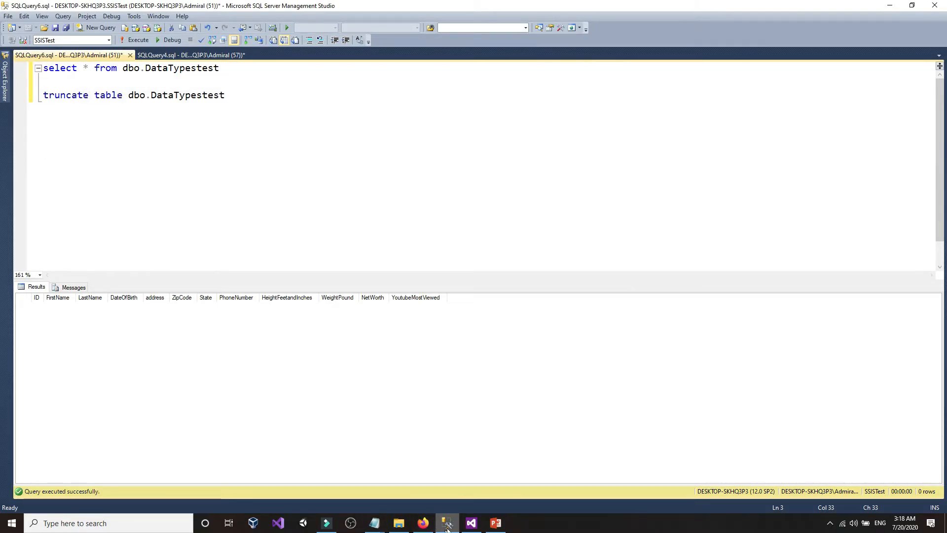
click(471, 523)
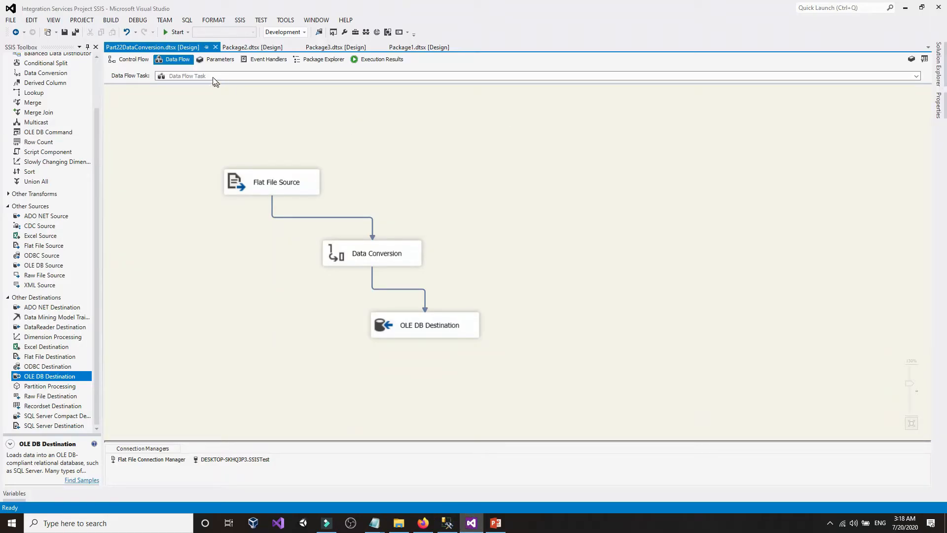
- Run the SSIS package and read the ID conversion overflow errors in the Progress log
click(182, 20)
click(178, 32)
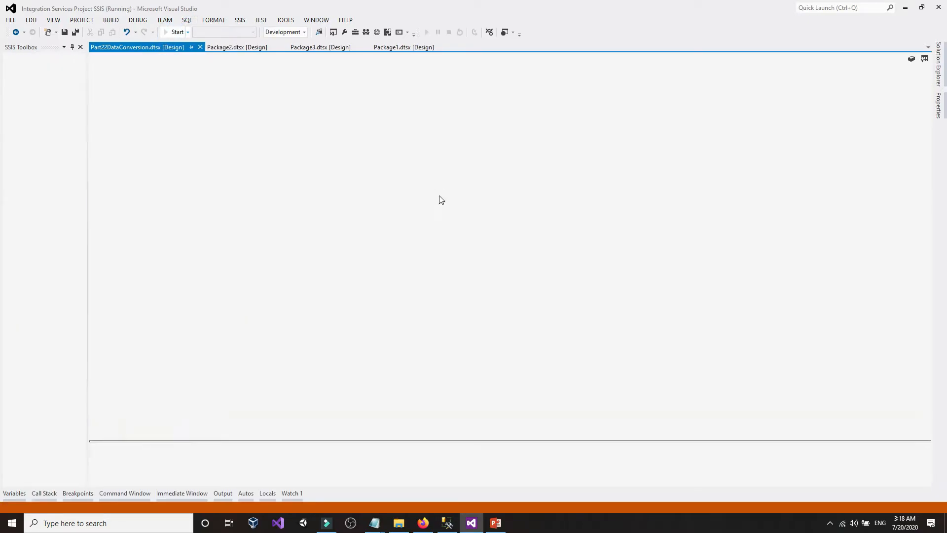
click(351, 59)
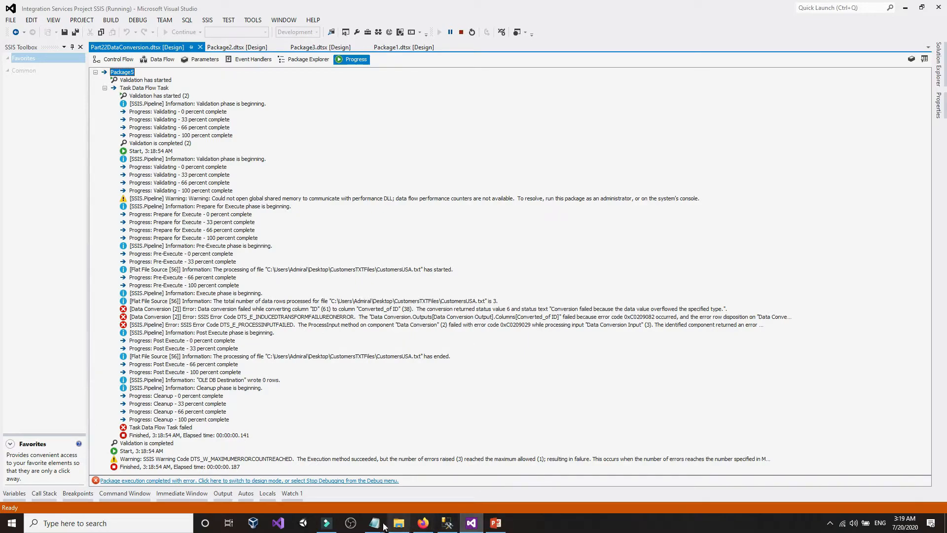
mouse_move(385, 526)
click(355, 495)
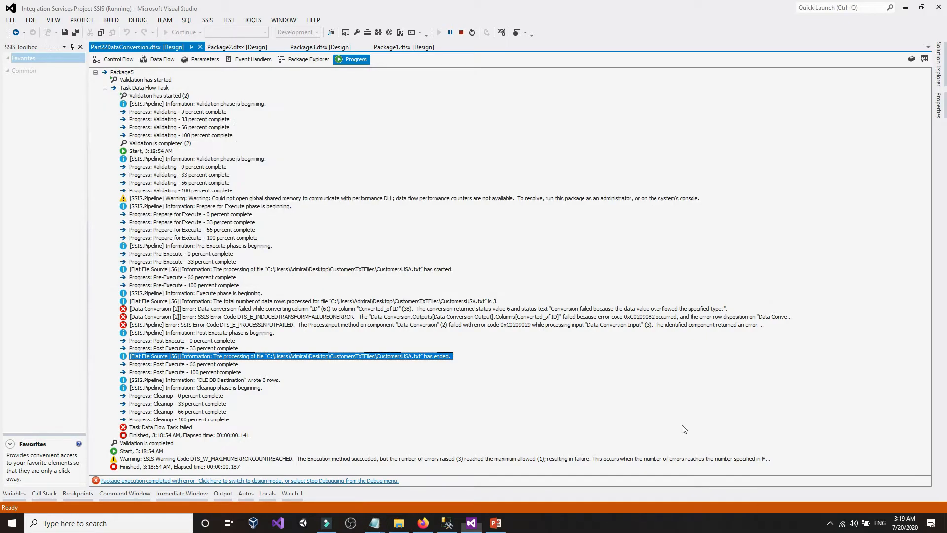
click(376, 525)
click(347, 488)
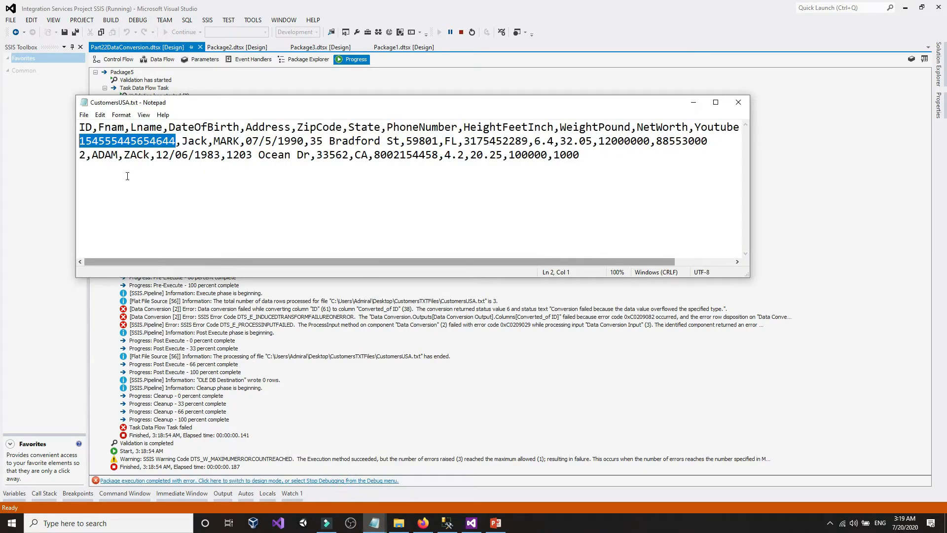
right_click(129, 140)
click(150, 170)
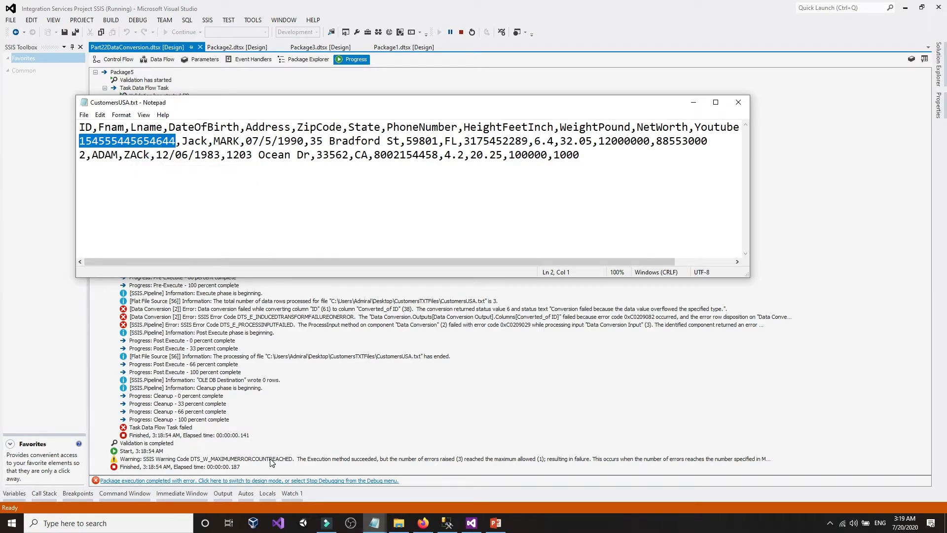
click(447, 523)
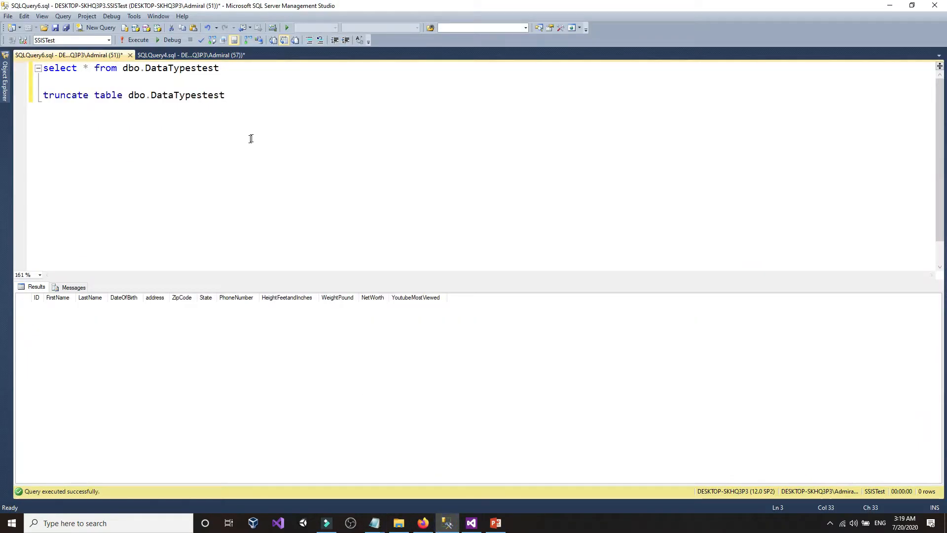
key(Return)
key(Return)
right_click(92, 130)
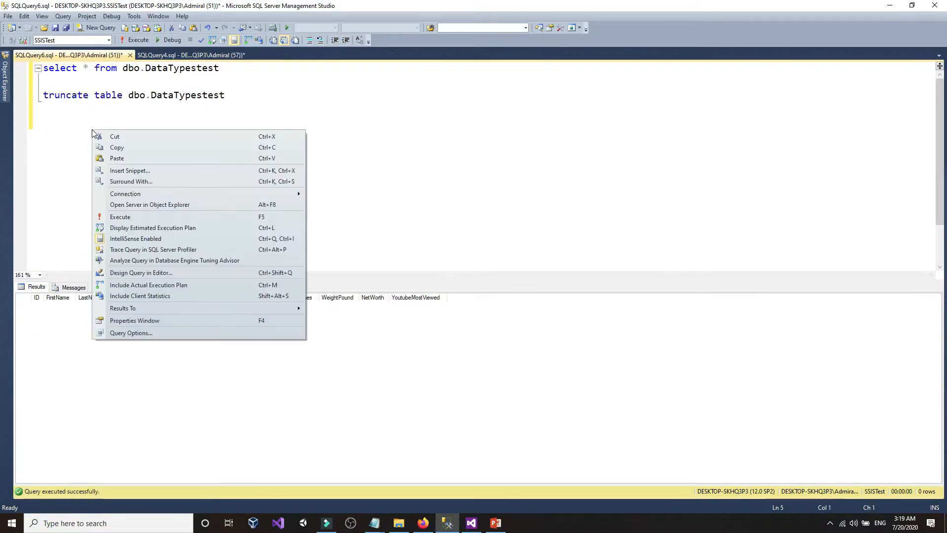
click(106, 158)
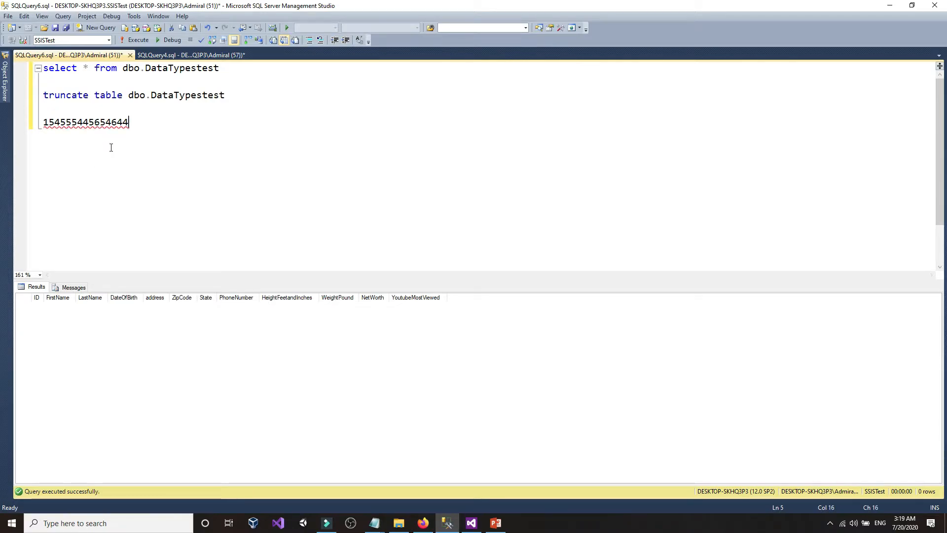
key(Left)
key(Left)
key(Left)
key(Left)
key(Left)
text(,)
key(Left)
text(,)
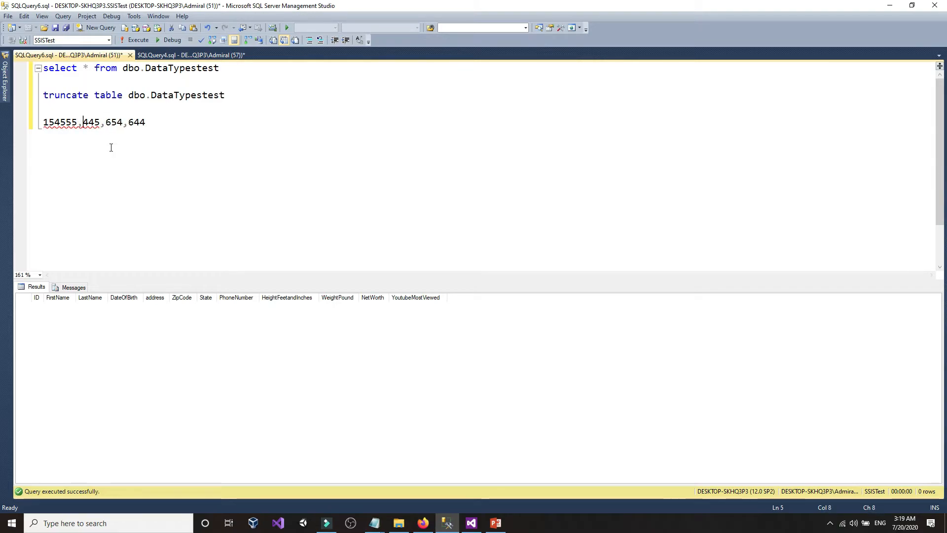
key(Left)
text(,)
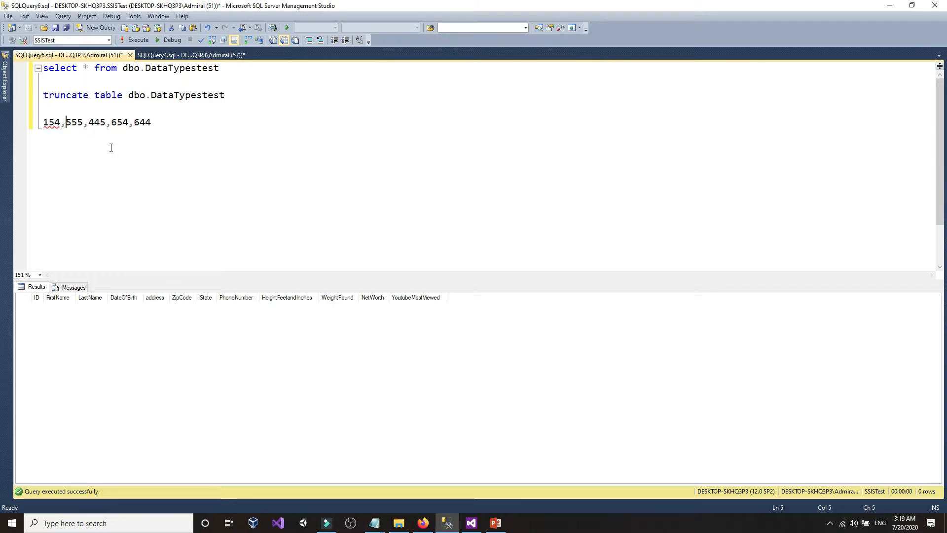
drag(89, 122, 101, 122)
click(89, 122)
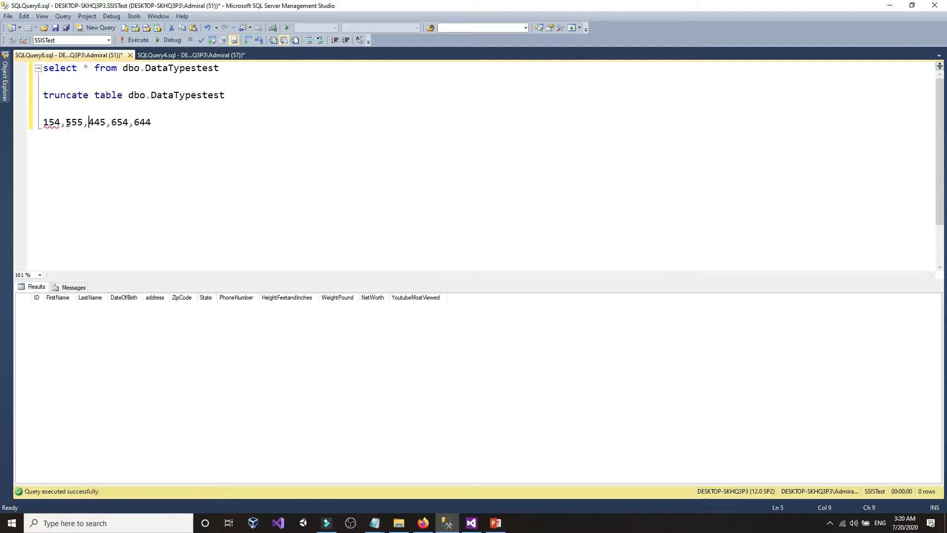
drag(65, 122, 82, 122)
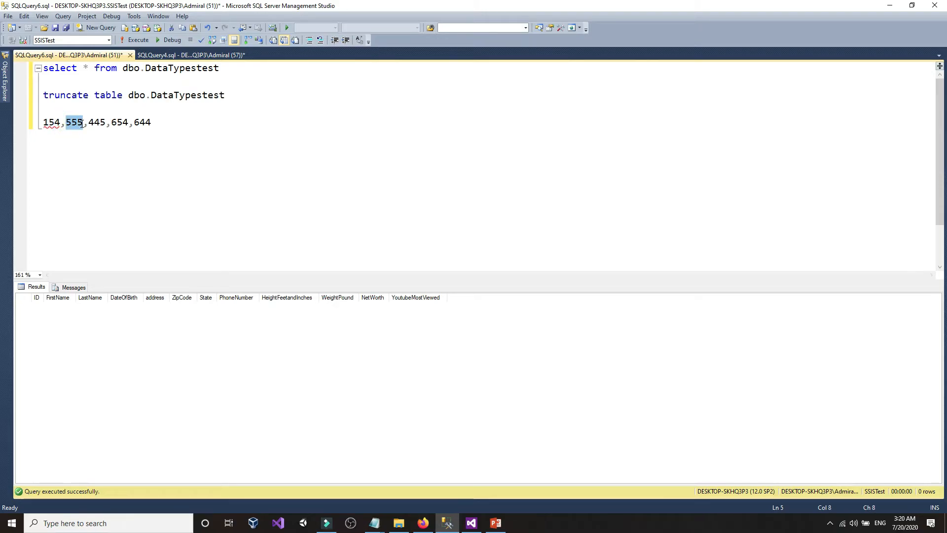
click(82, 123)
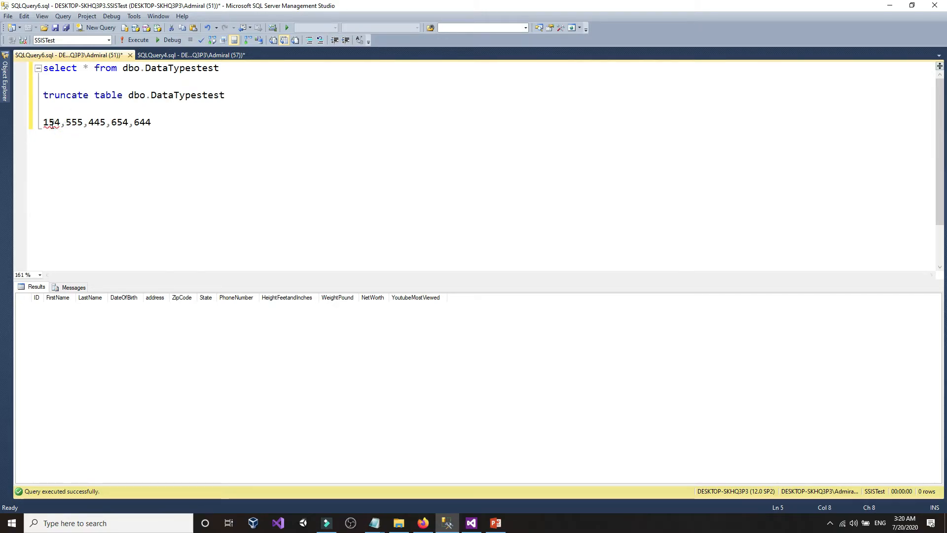
drag(44, 123, 60, 122)
click(59, 123)
click(423, 527)
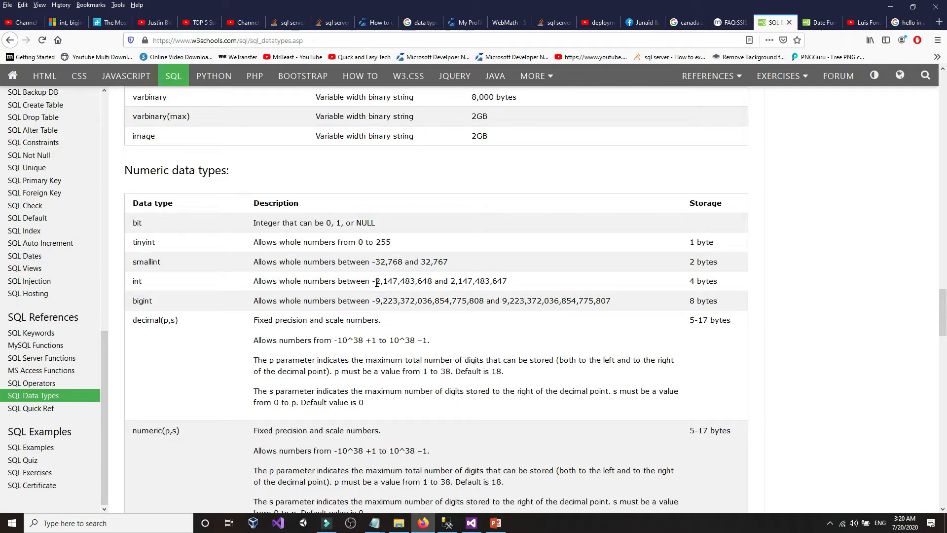
drag(376, 283, 507, 283)
click(508, 282)
click(507, 282)
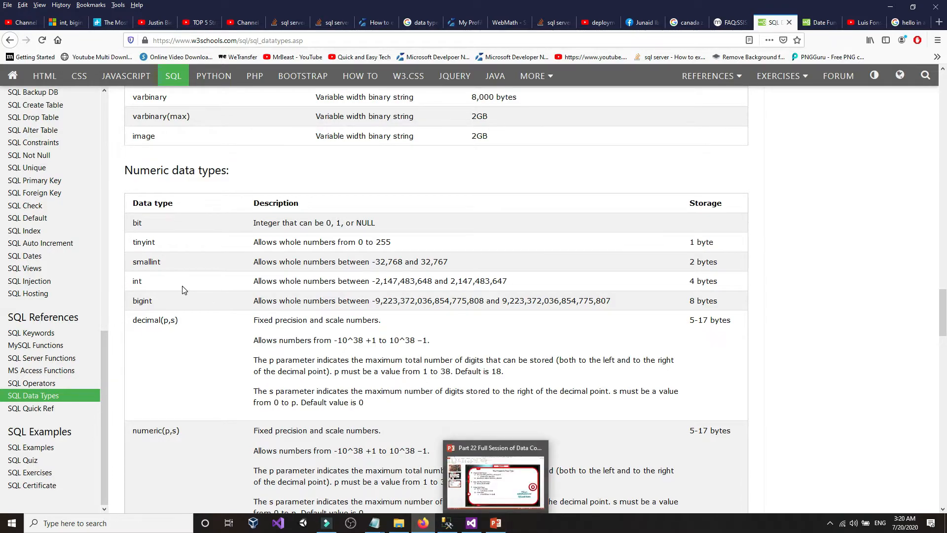
mouse_move(433, 528)
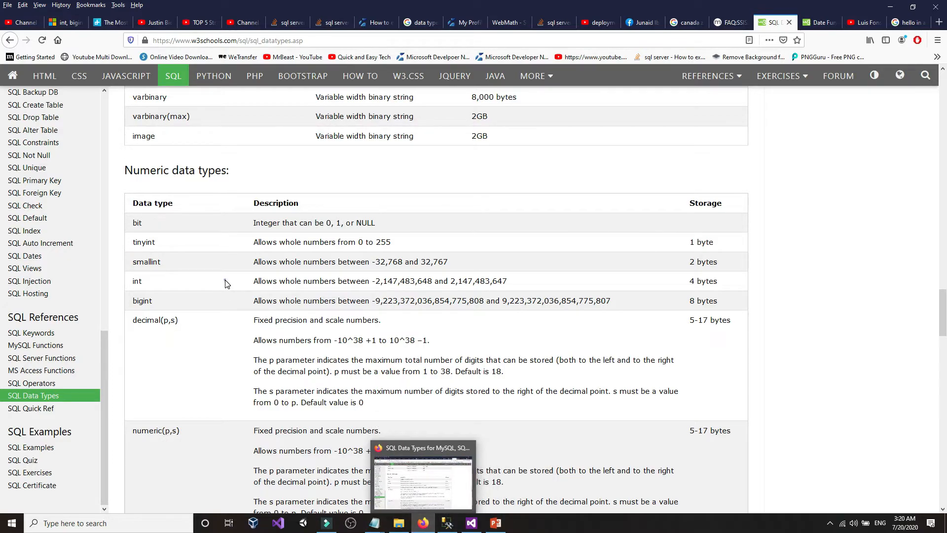
click(406, 303)
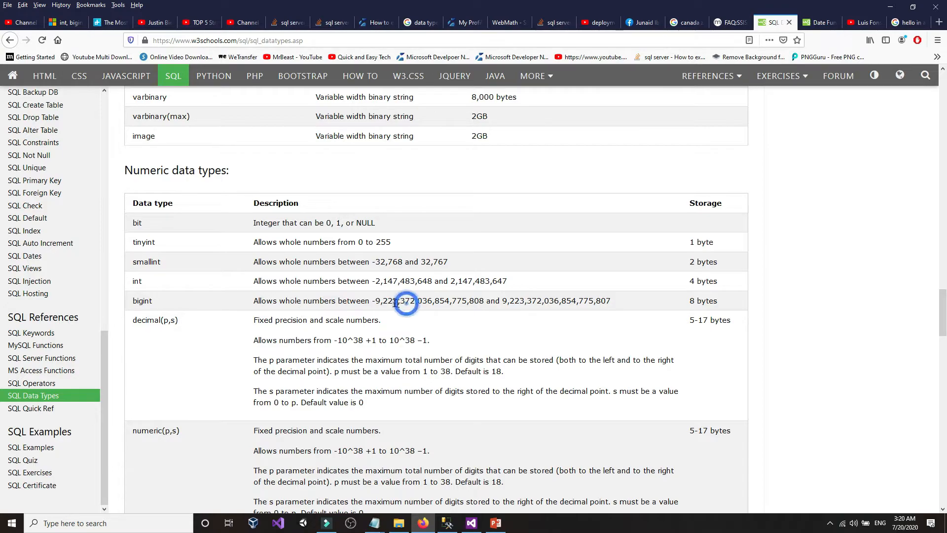
drag(504, 301, 561, 303)
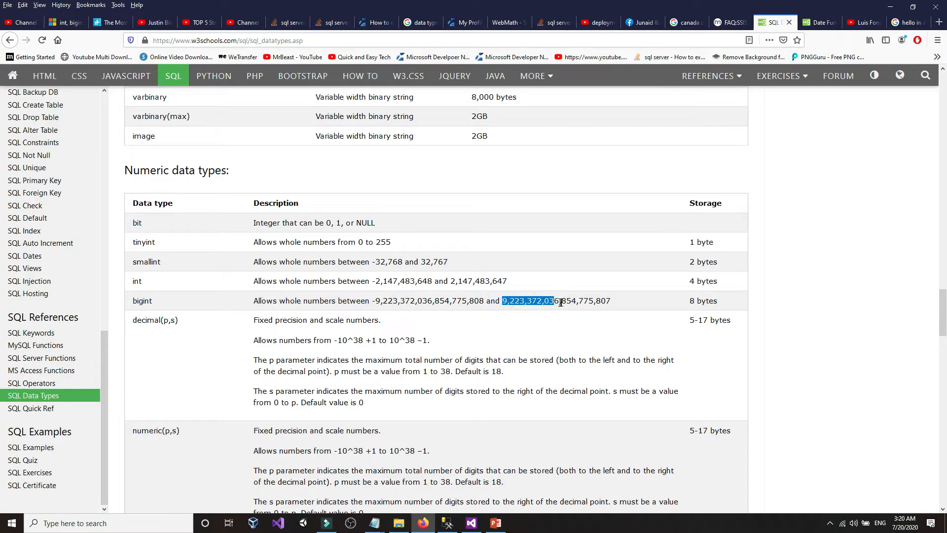
click(613, 305)
click(149, 301)
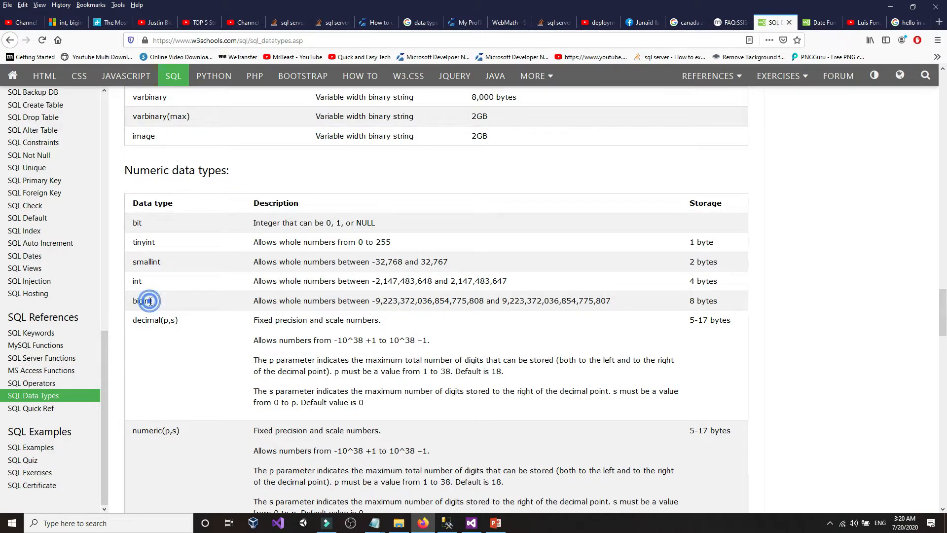
click(448, 523)
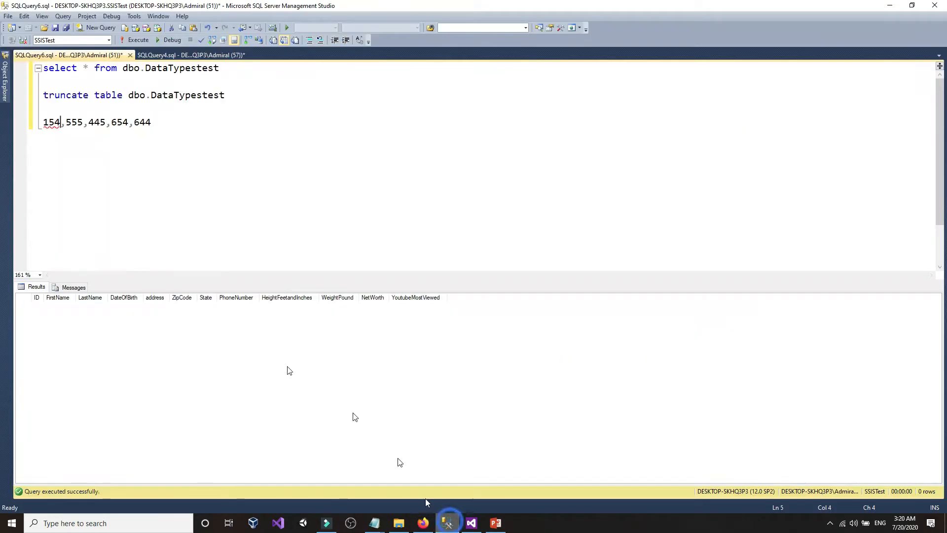
- Replace the sample numbers line with the start of 'alter table dbo.'
mouse_move(2, 74)
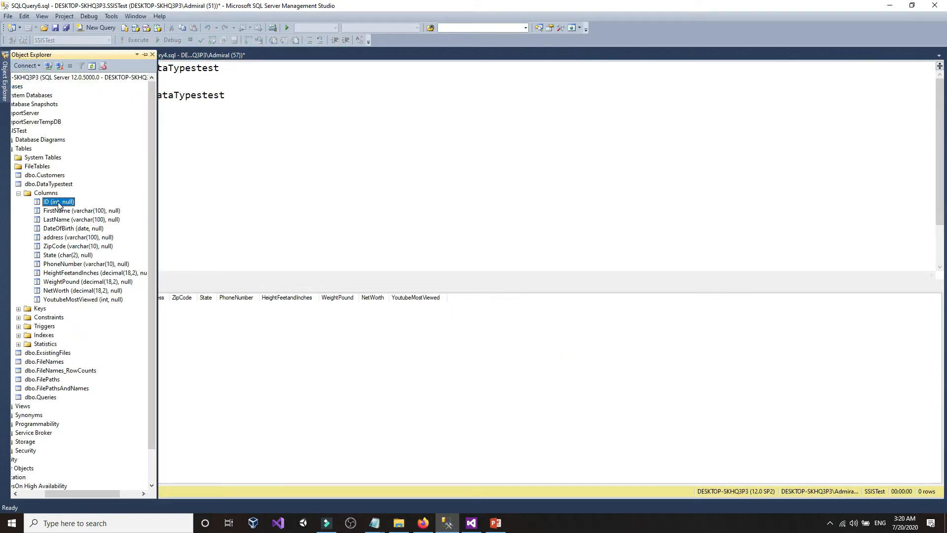
click(284, 108)
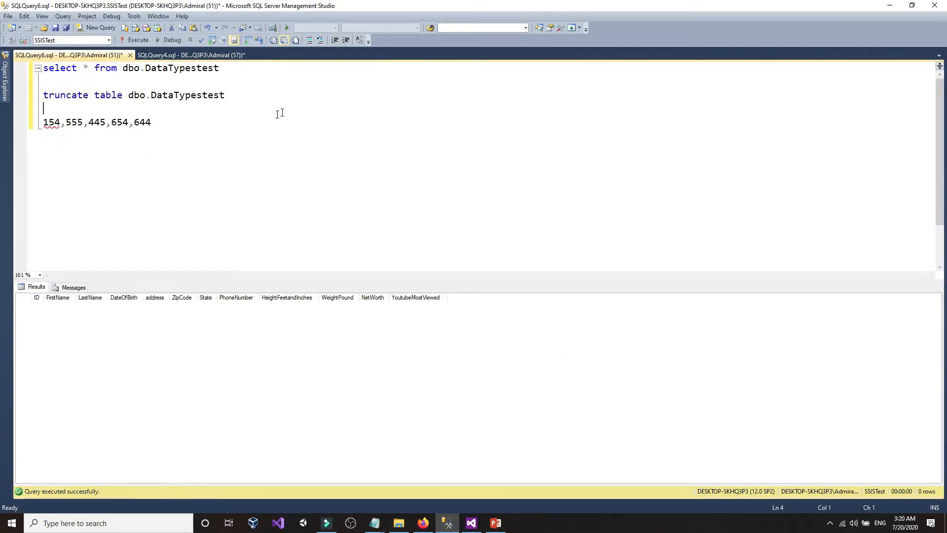
drag(186, 123, 25, 127)
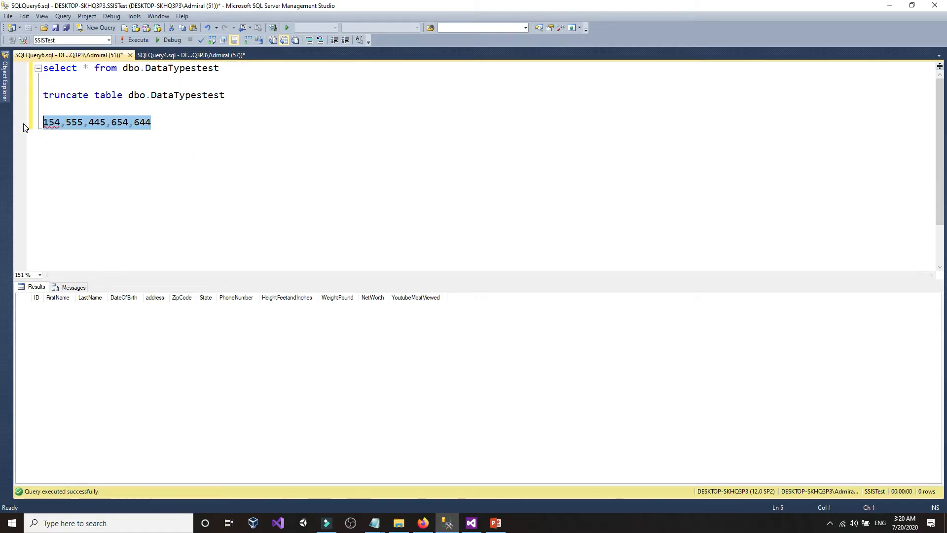
text(altee)
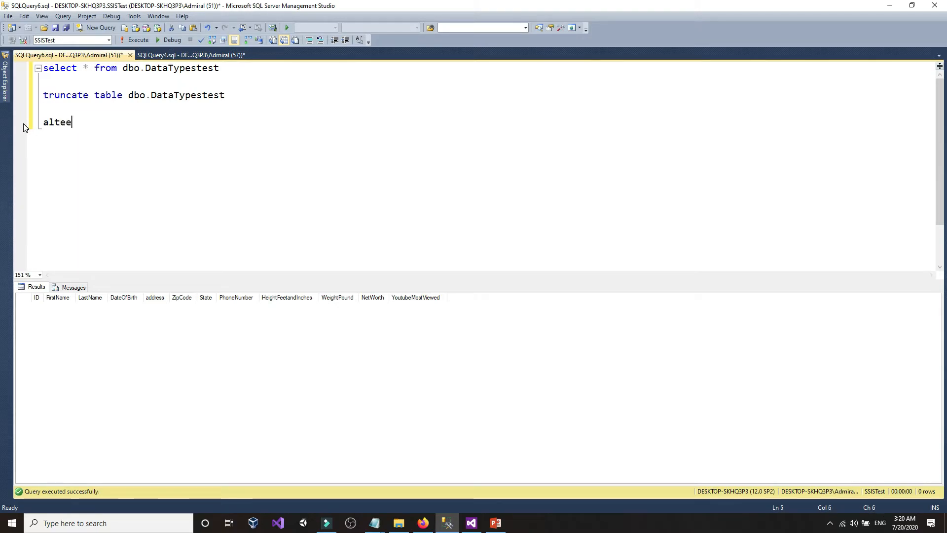
key(BackSpace)
key(BackSpace)
key(BackSpace)
text(er tab)
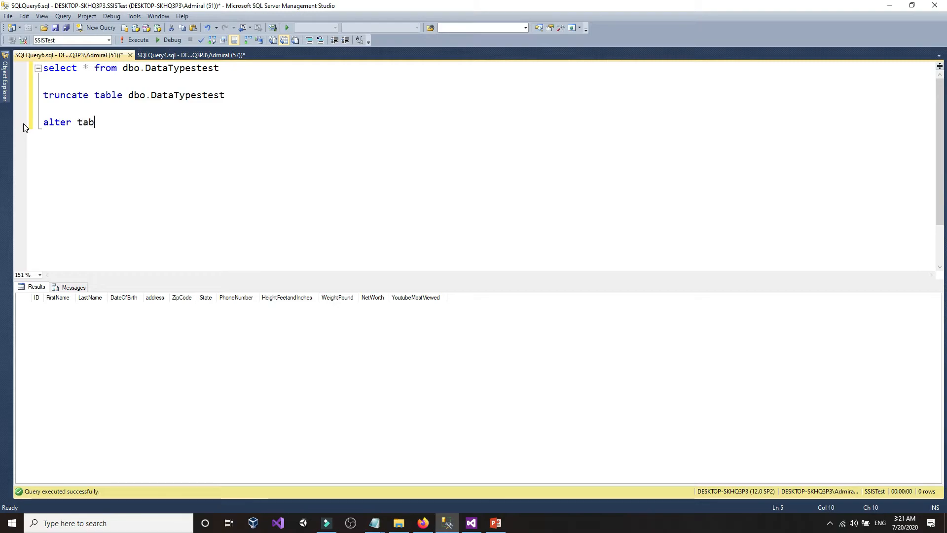
text(le dbo.)
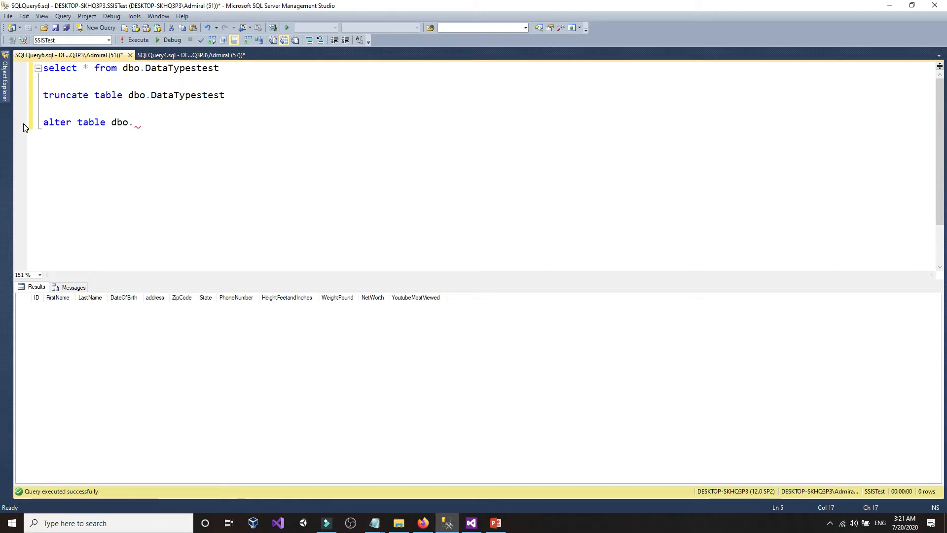
- Copy DataTypestest into the statement and add 'alter column ID'
double_click(154, 95)
click(225, 95)
right_click(223, 96)
click(235, 112)
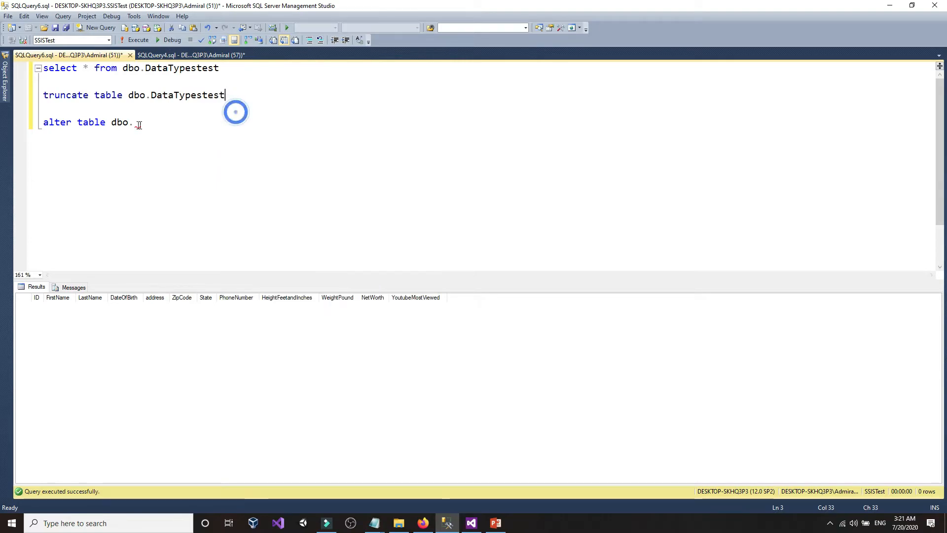
drag(151, 95, 226, 95)
right_click(194, 99)
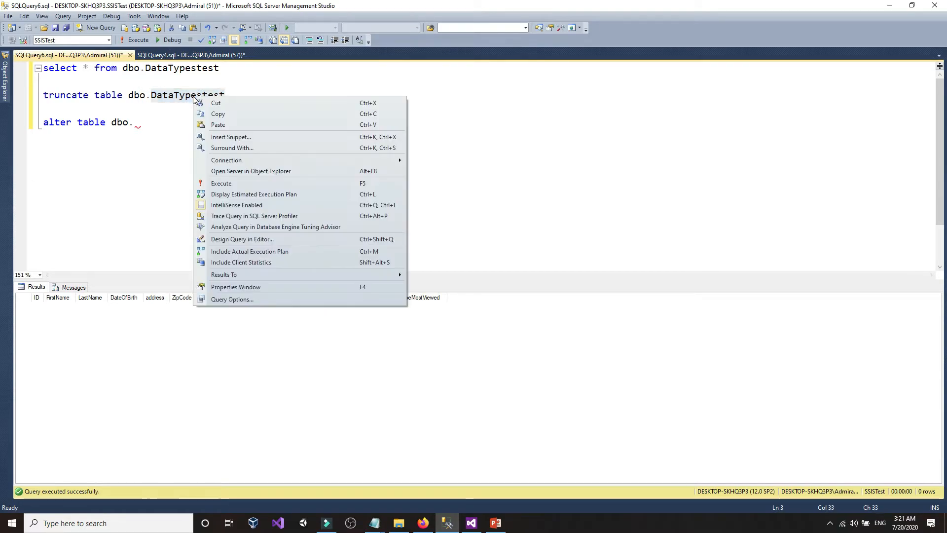
click(217, 114)
click(148, 122)
right_click(144, 122)
click(173, 148)
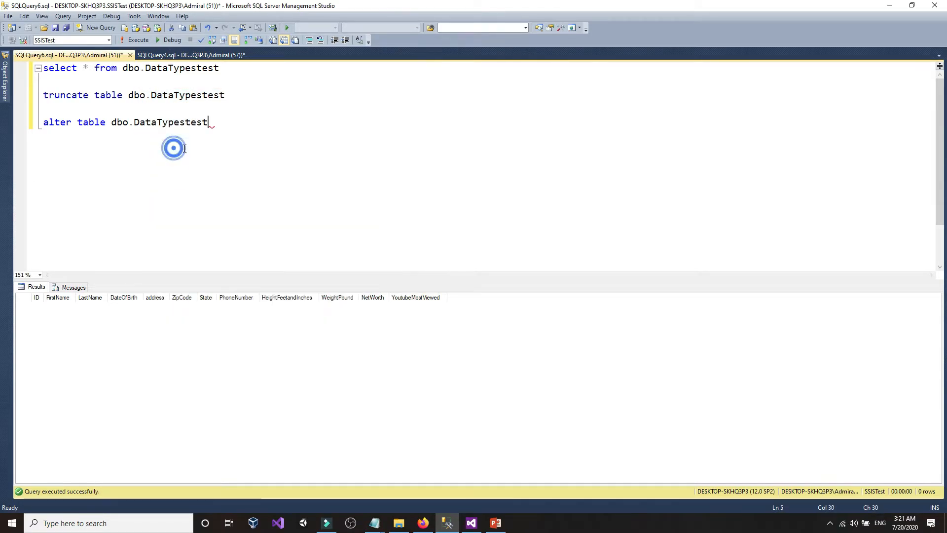
text(alter )
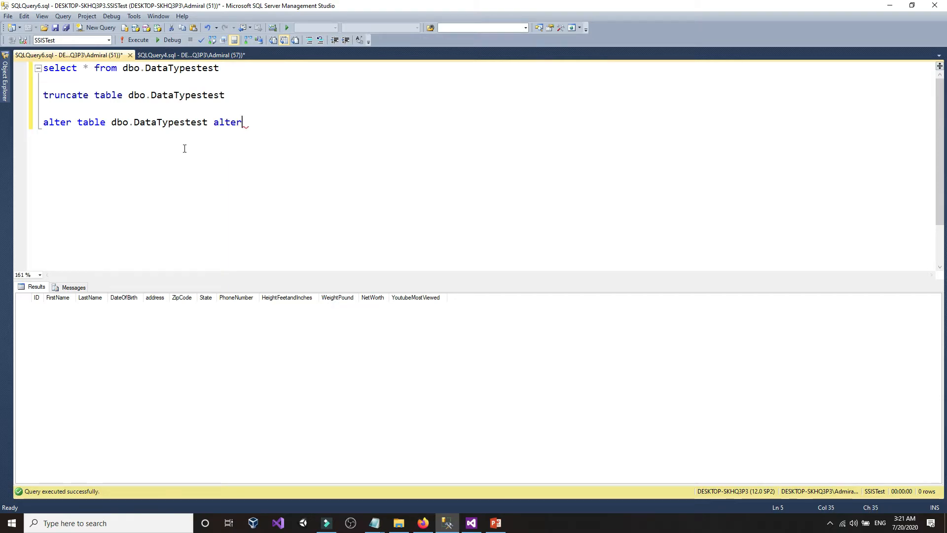
text(column ID)
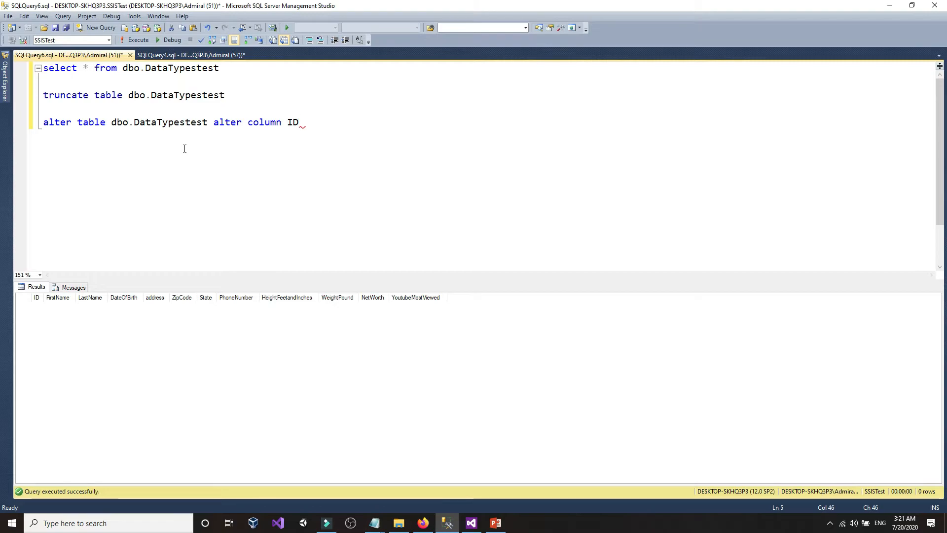
- Complete the statement with bigint and execute ALTER TABLE dbo.DataTypestest ALTER COLUMN ID bigint
mouse_move(6, 84)
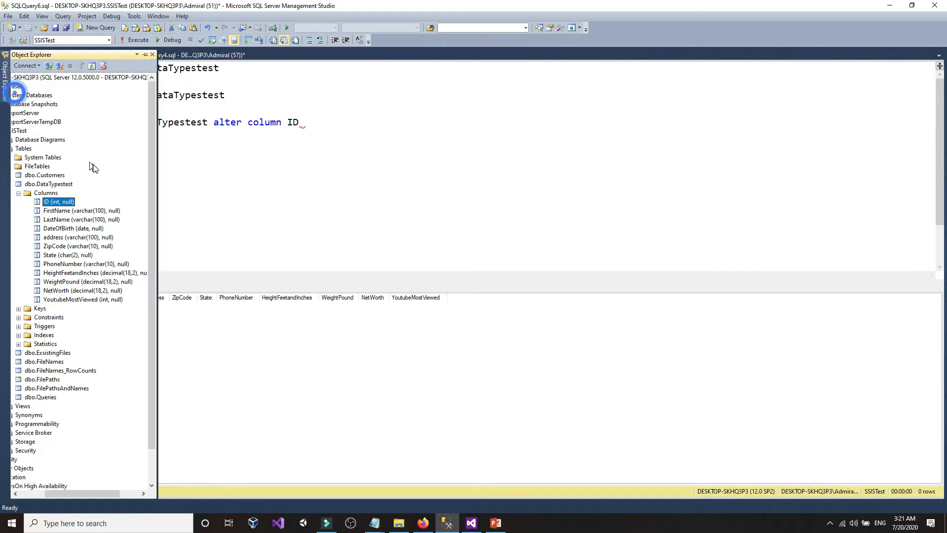
click(65, 202)
click(303, 123)
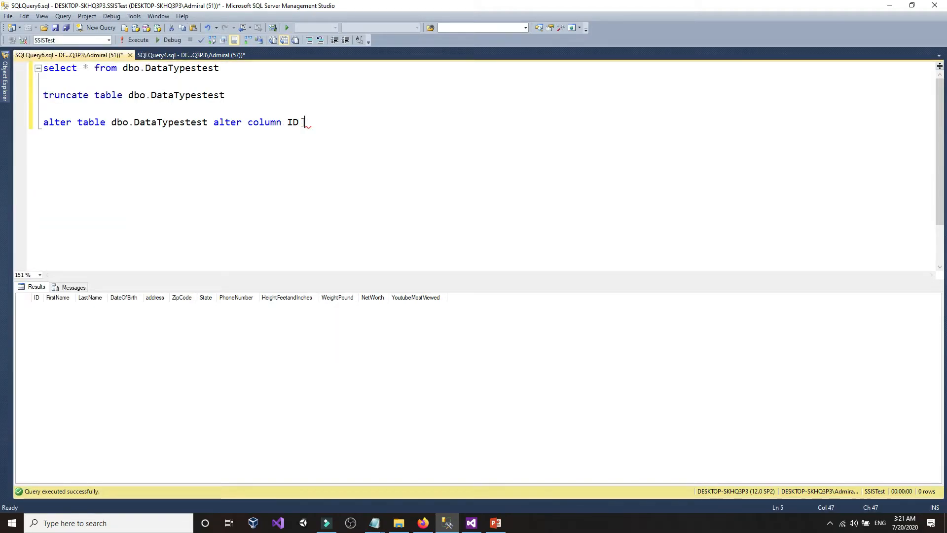
text(bigint)
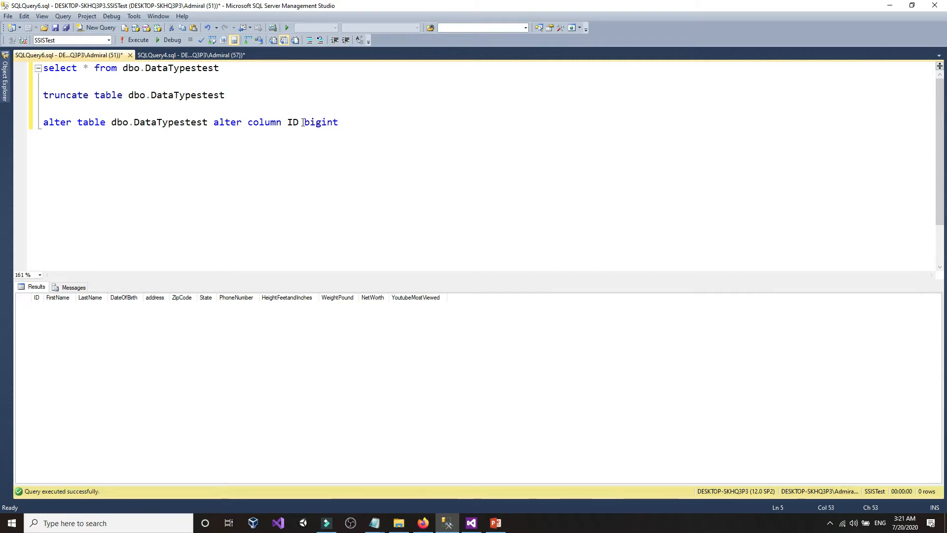
key(shift+Home)
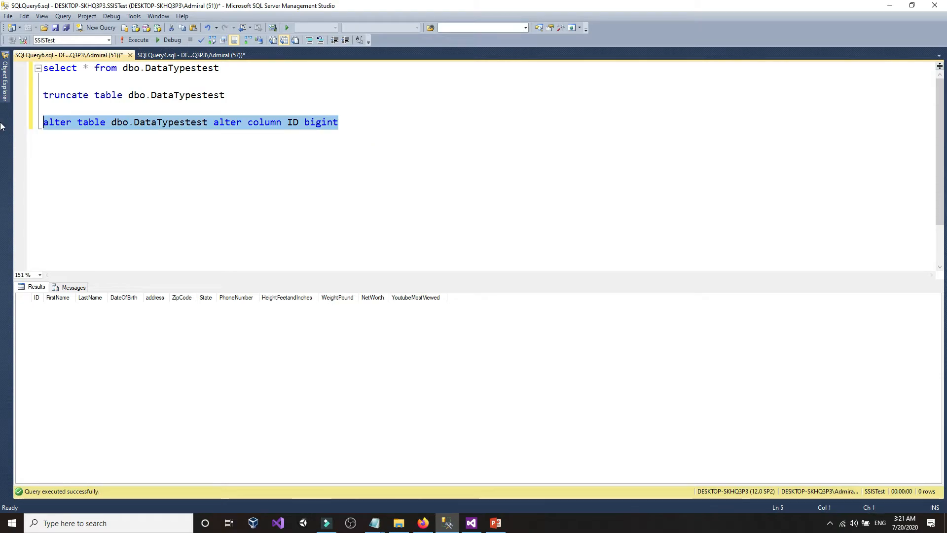
click(129, 42)
click(202, 146)
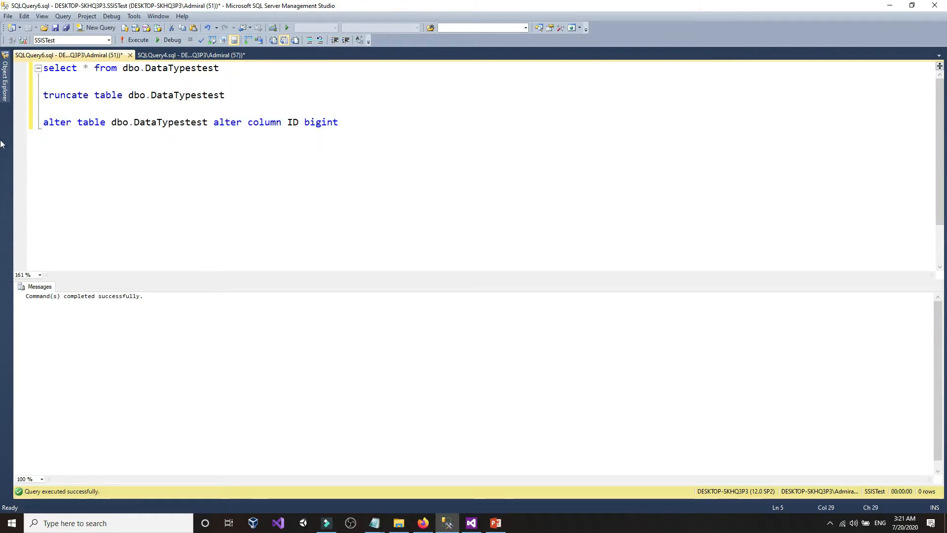
- Refresh the DataTypestest columns in Object Explorer so ID shows as bigint
click(5, 79)
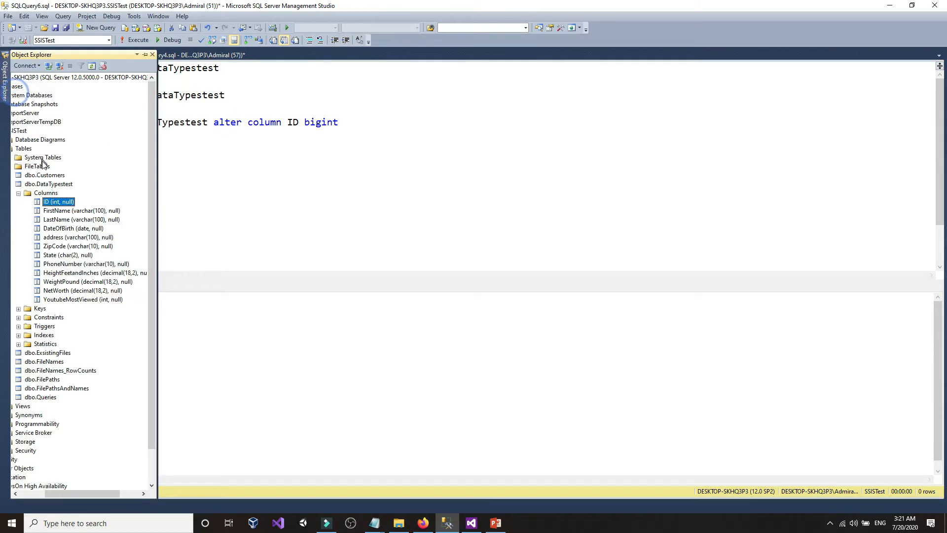
right_click(54, 202)
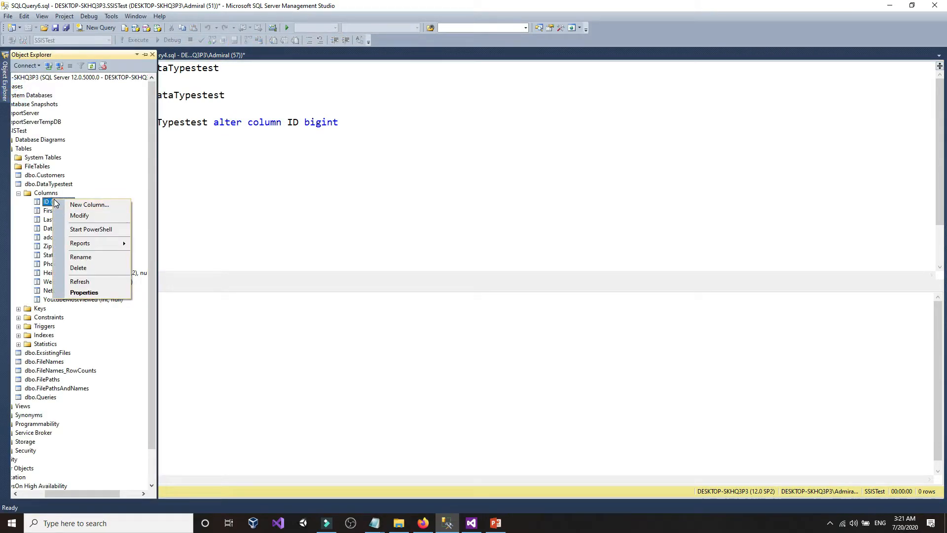
click(79, 281)
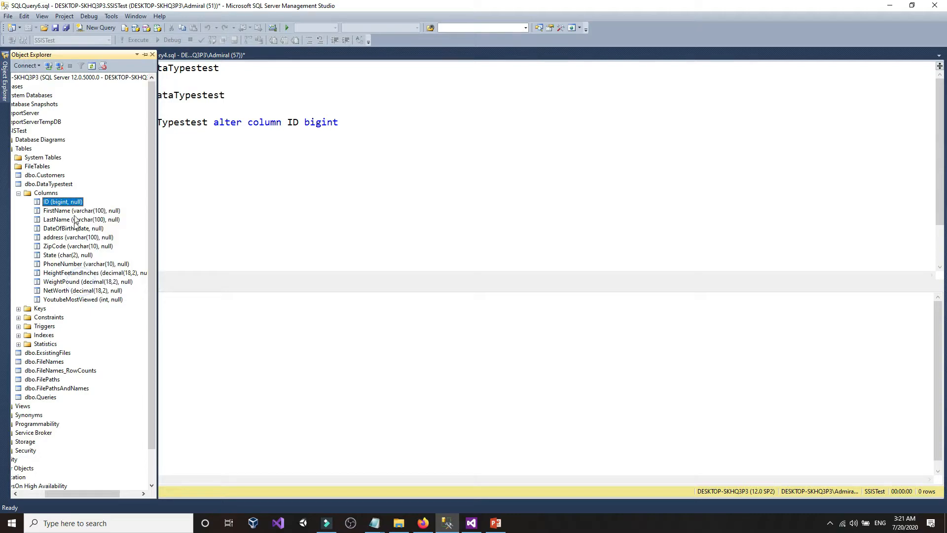
click(296, 160)
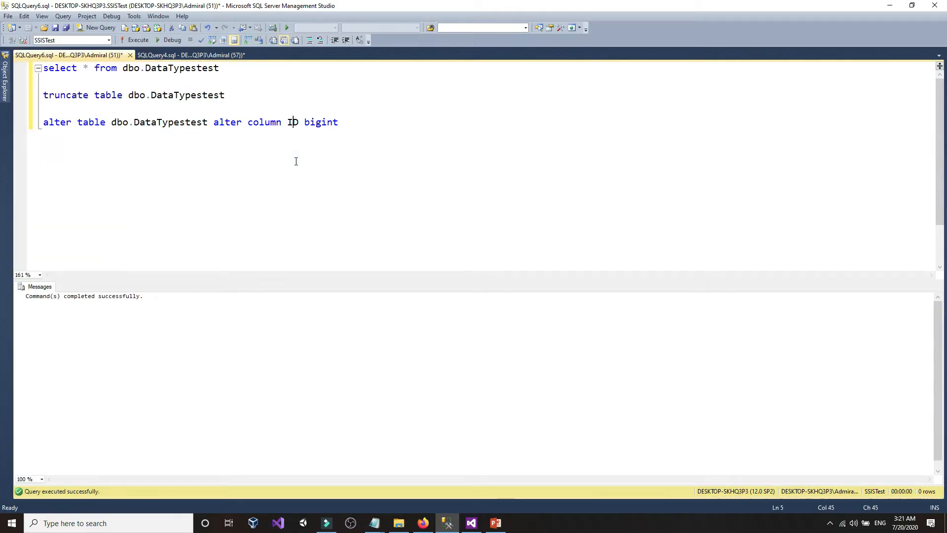
click(471, 523)
- Stop the package run, recheck the DataTypestest column types, then rerun and stop it again
click(113, 63)
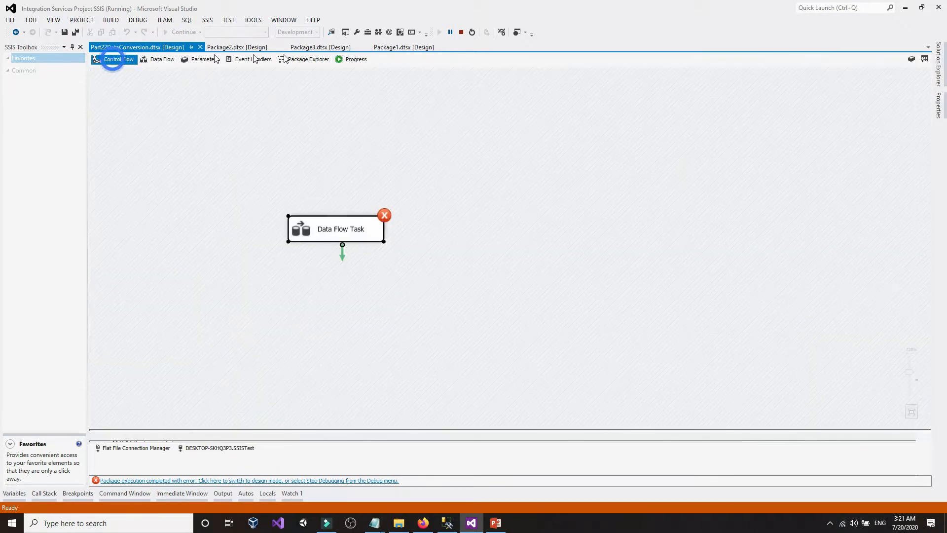
click(461, 32)
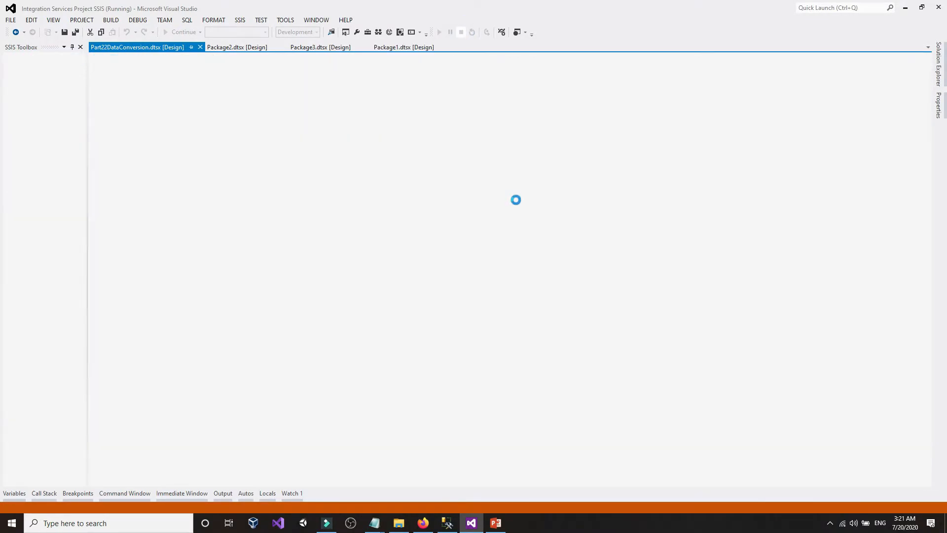
click(449, 523)
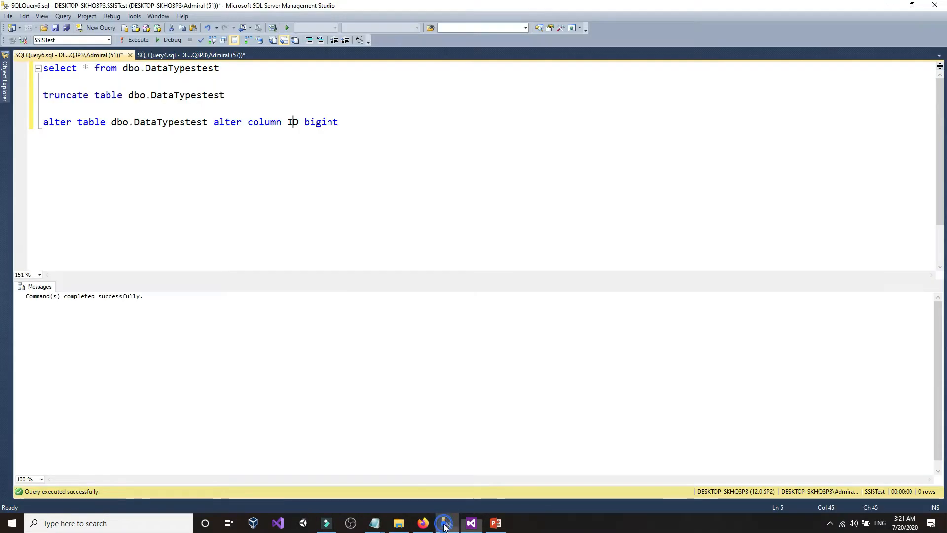
click(5, 79)
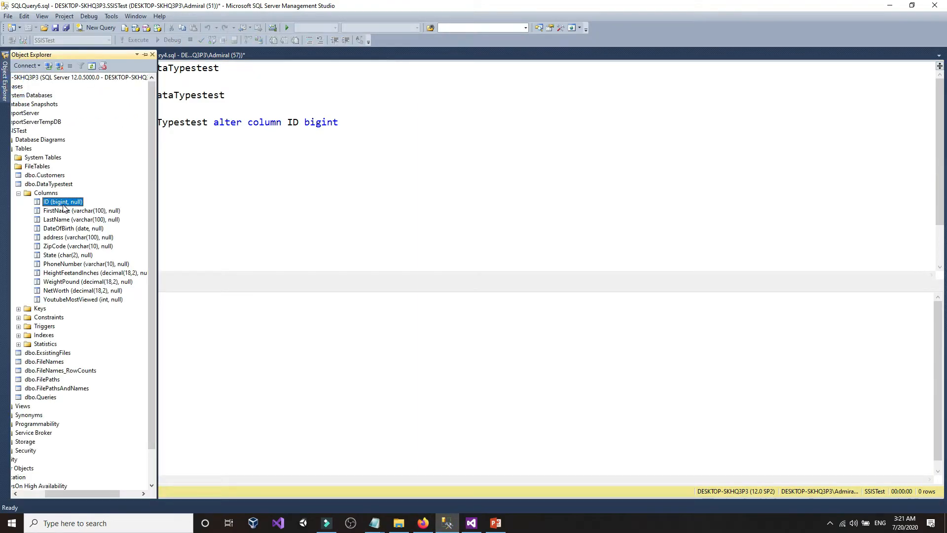
click(348, 195)
click(482, 525)
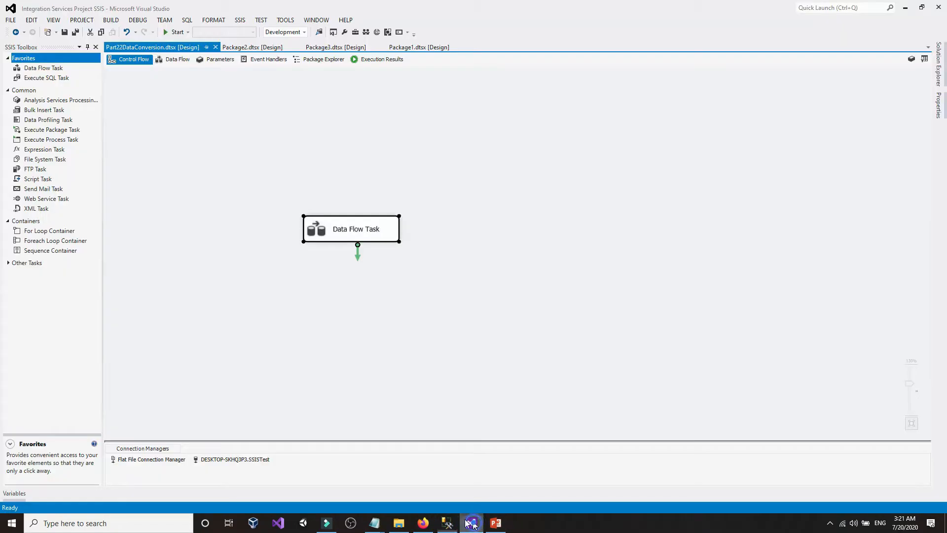
click(177, 32)
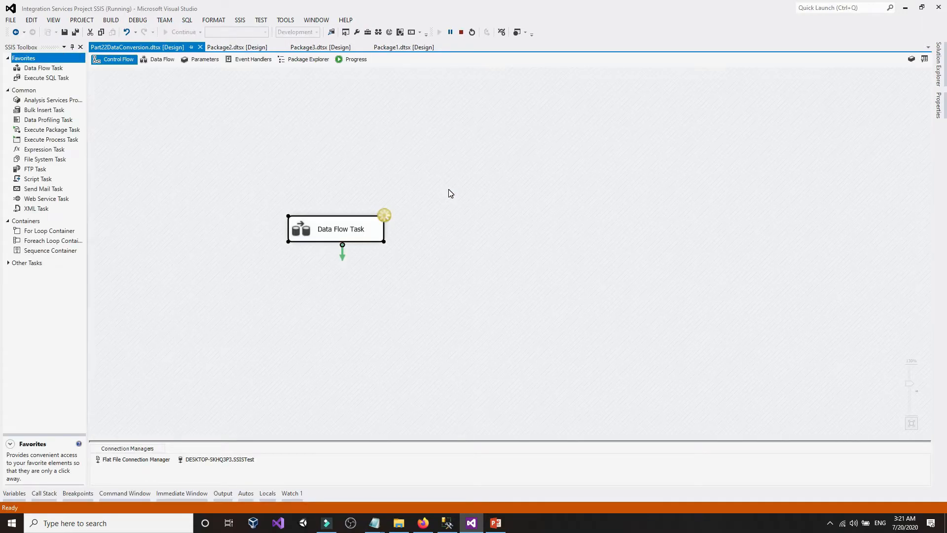
click(460, 32)
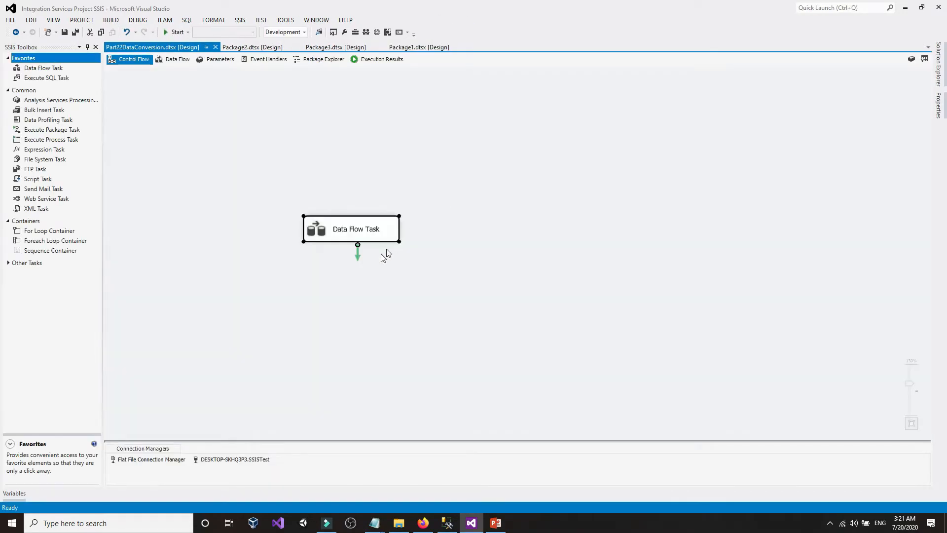
- Open the Data Conversion editor maximized and list the data types for the ID row
double_click(370, 219)
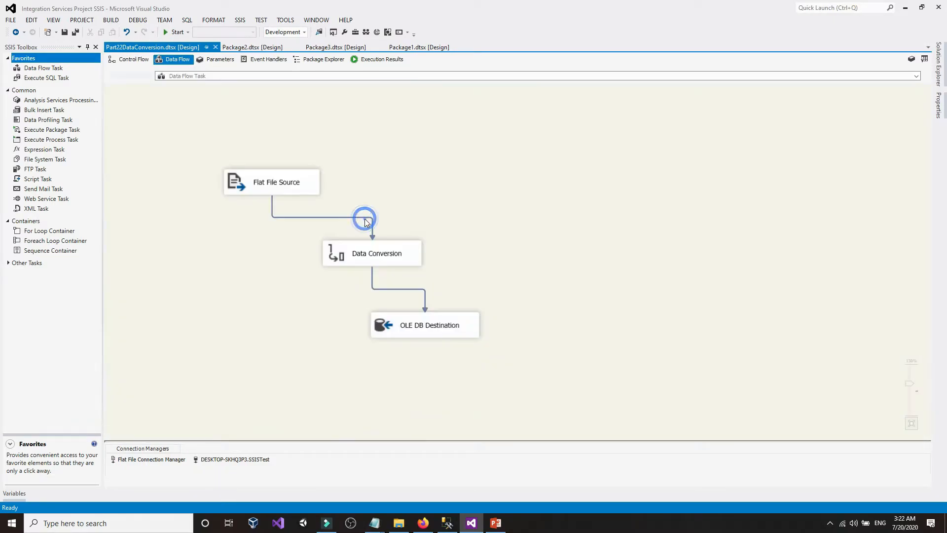
click(407, 253)
double_click(407, 252)
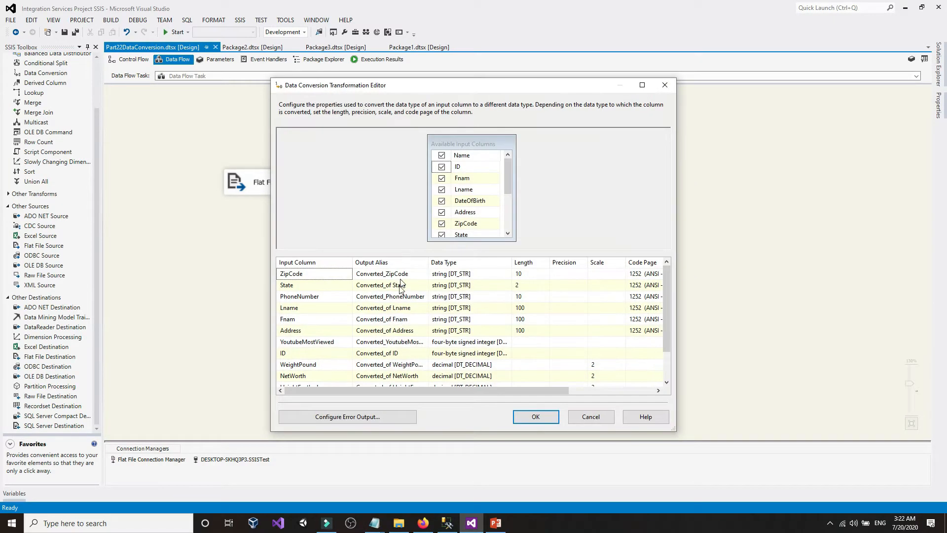
click(642, 85)
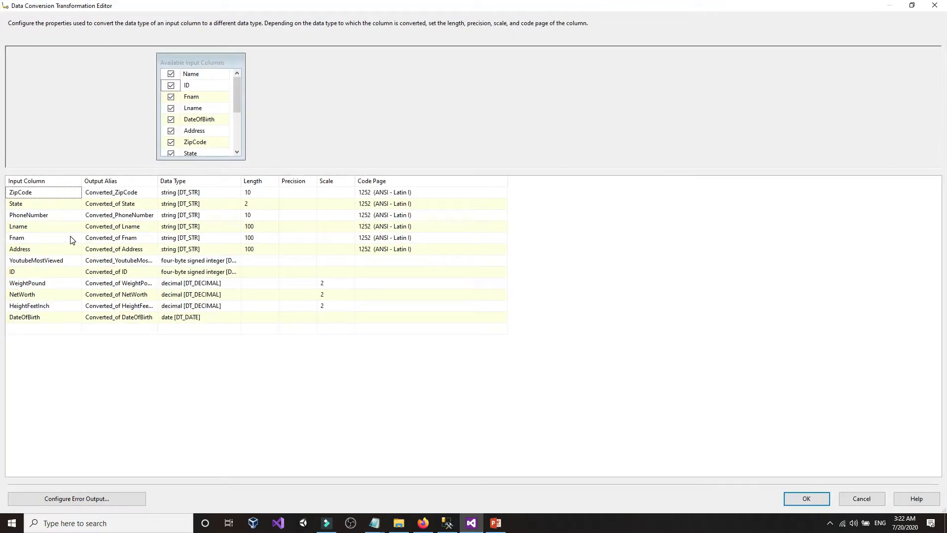
click(218, 274)
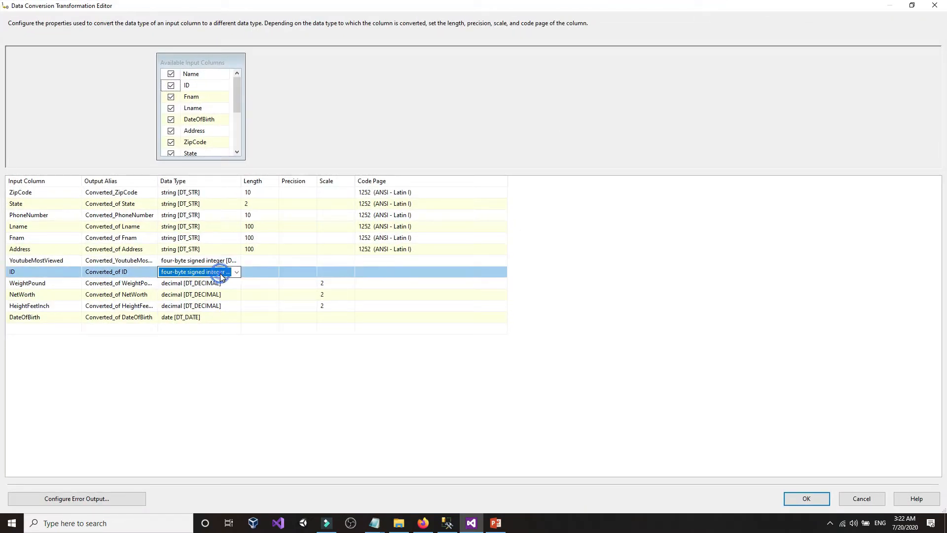
click(221, 278)
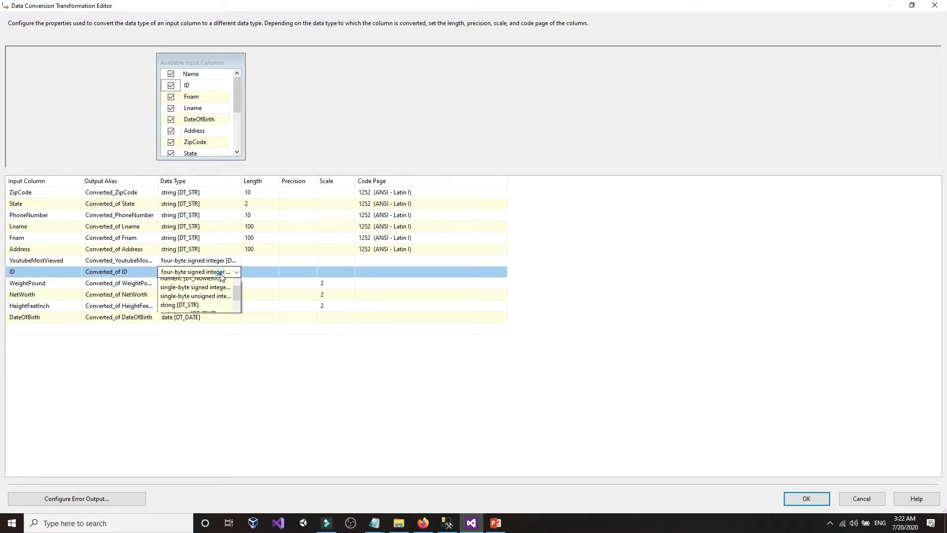
scroll(212, 301, up, 1)
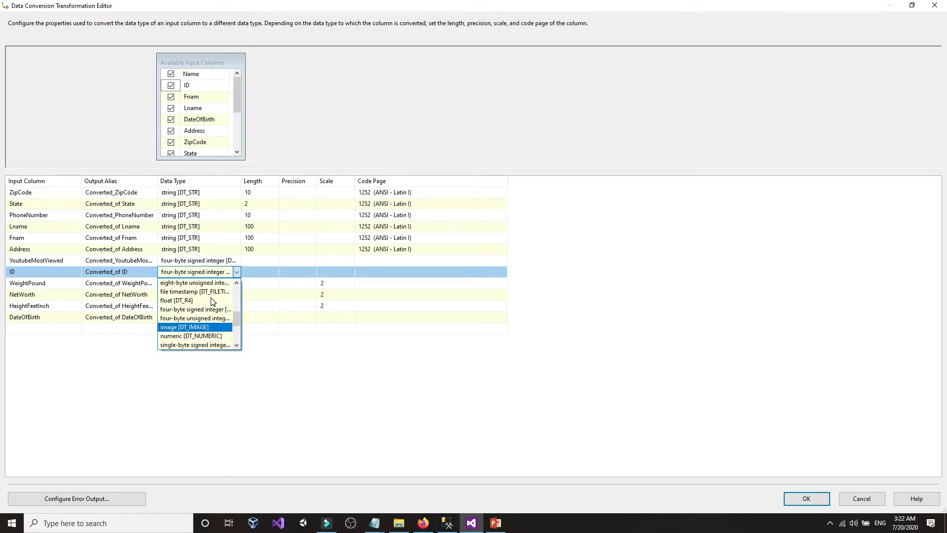
click(424, 523)
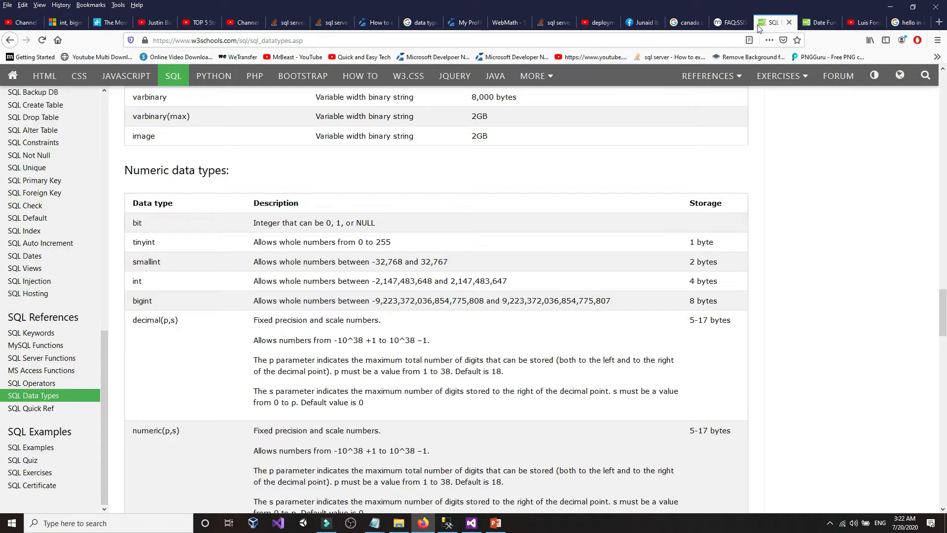
- Highlight bigint and its SSIS equivalent, eight-byte signed integer, in the FAQ:SSIS conversion table
click(731, 22)
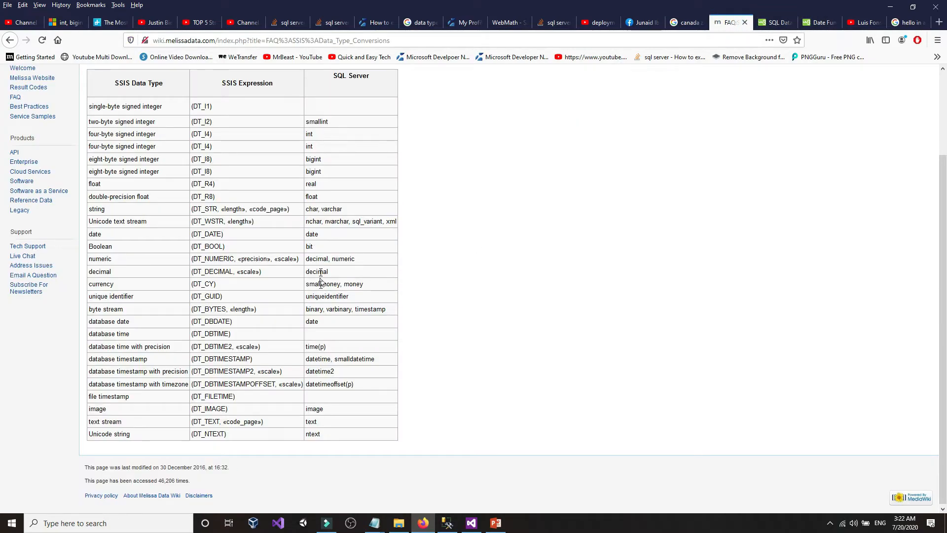
double_click(324, 160)
triple_click(150, 159)
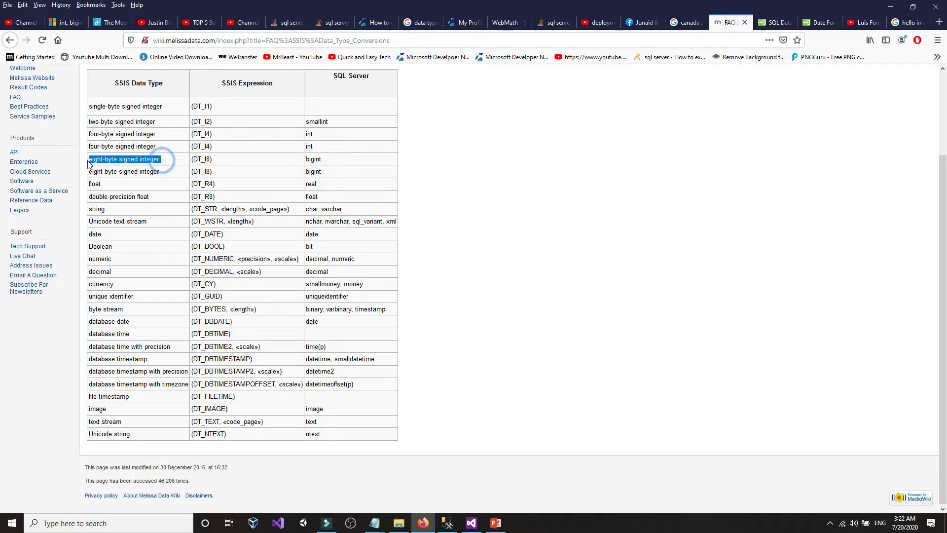
click(160, 159)
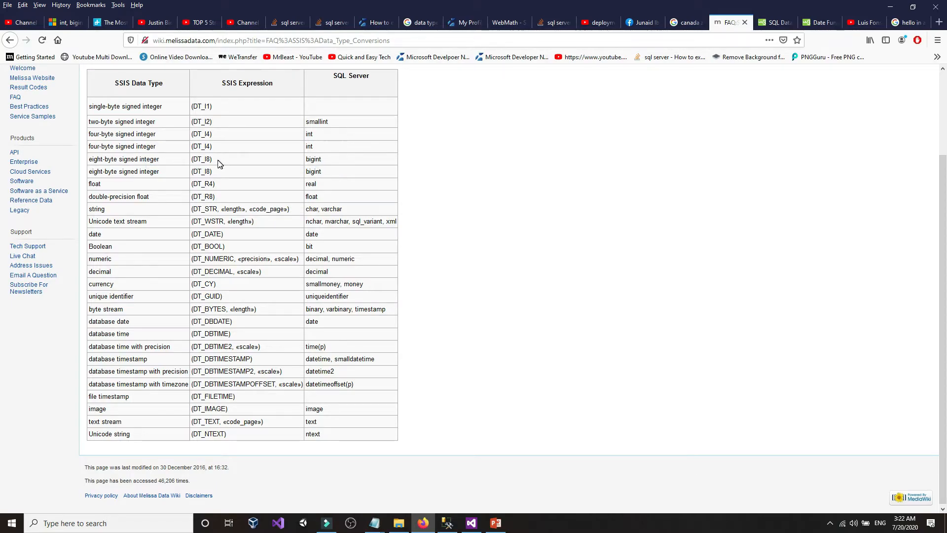
click(447, 523)
click(470, 524)
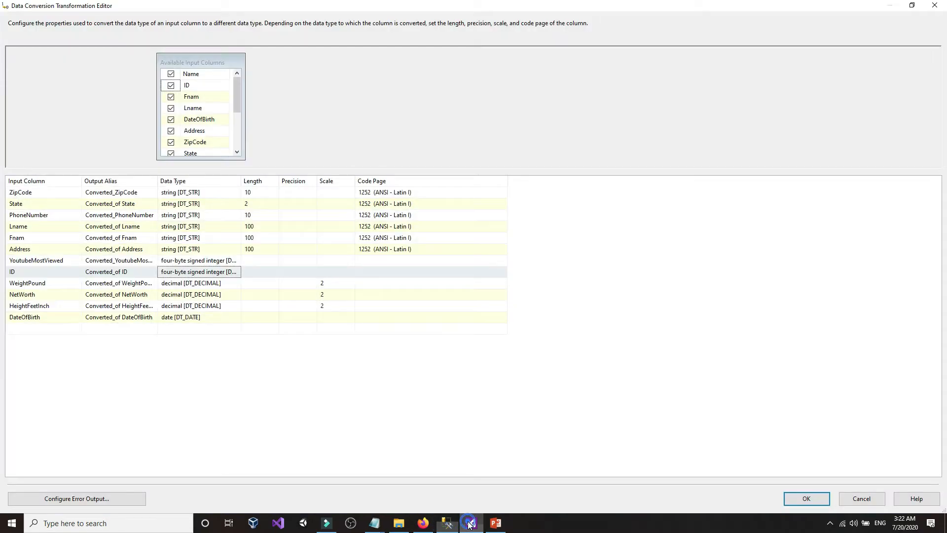
- Widen the Data Type column, set ID to eight-byte signed integer [DT_I8], and confirm with OK
click(211, 272)
click(212, 272)
click(211, 272)
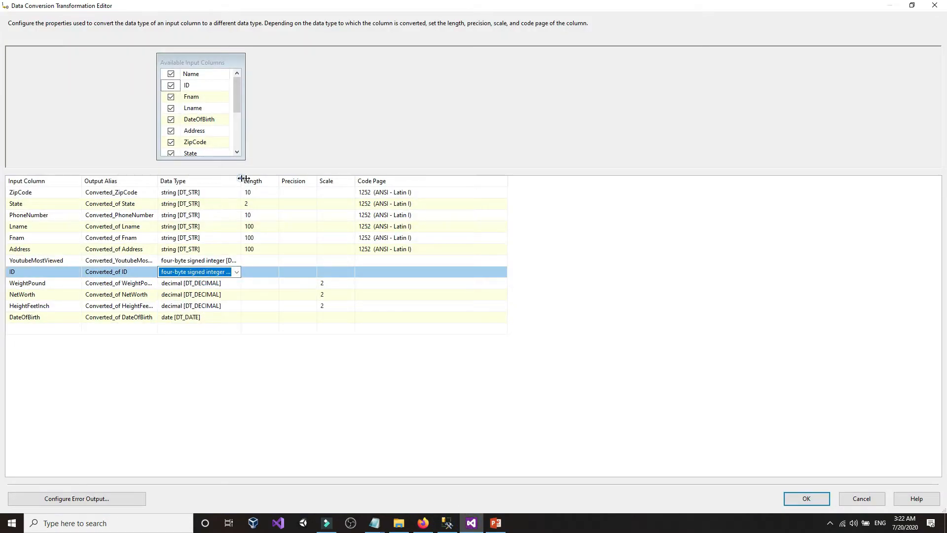
drag(243, 179, 298, 179)
click(221, 273)
click(222, 273)
click(222, 273)
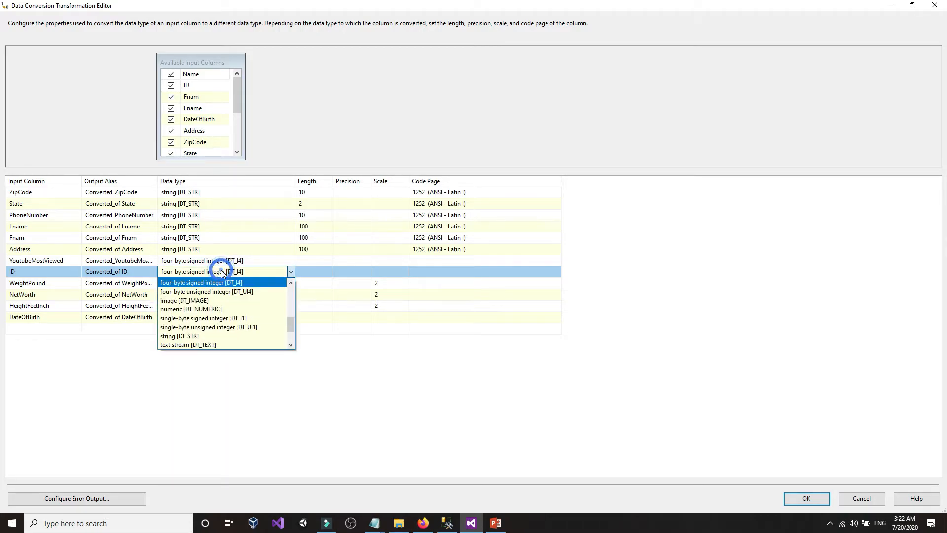
scroll(225, 318, up, 1)
scroll(223, 317, up, 4)
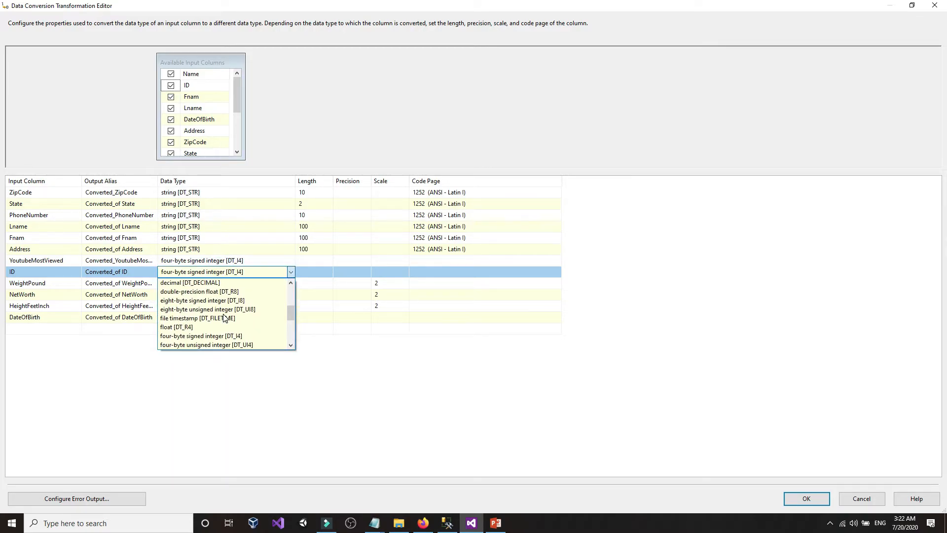
scroll(223, 317, down, 4)
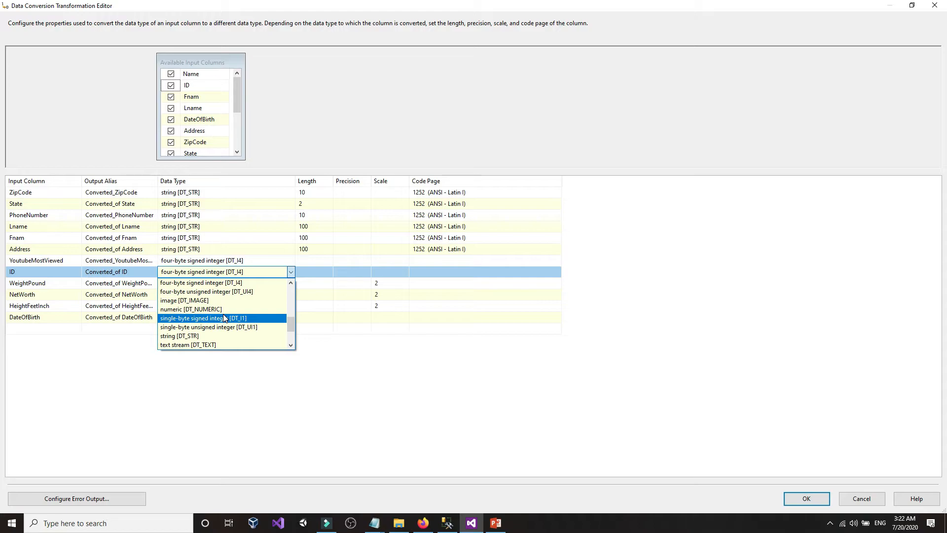
scroll(225, 319, up, 2)
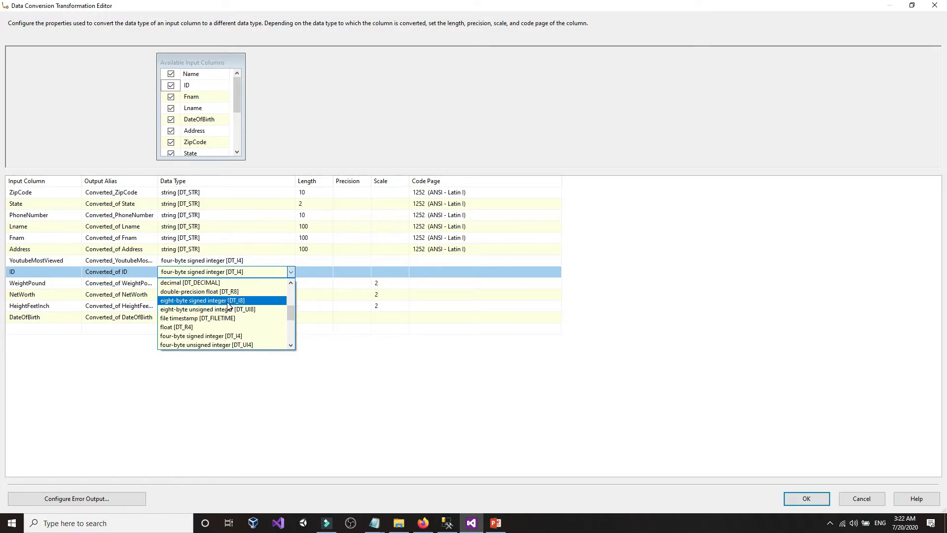
click(228, 301)
click(220, 272)
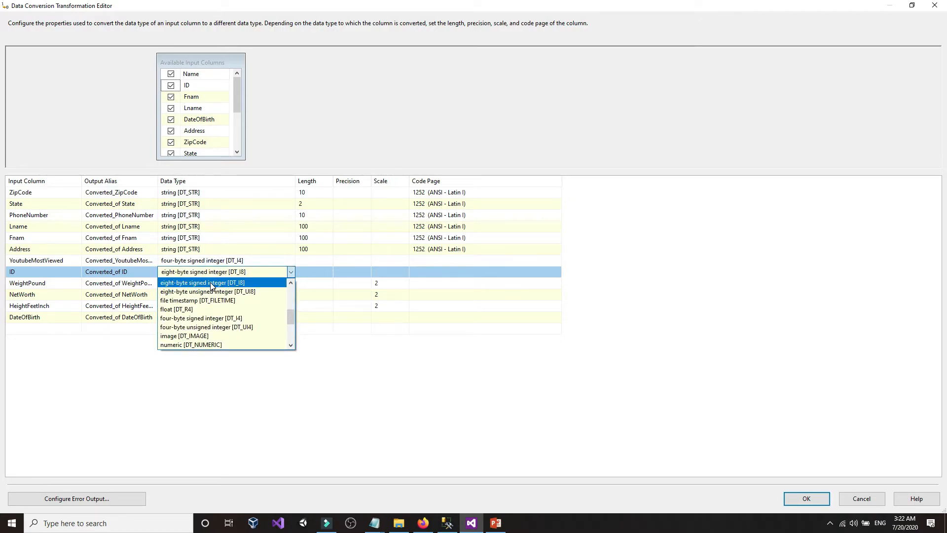
click(211, 285)
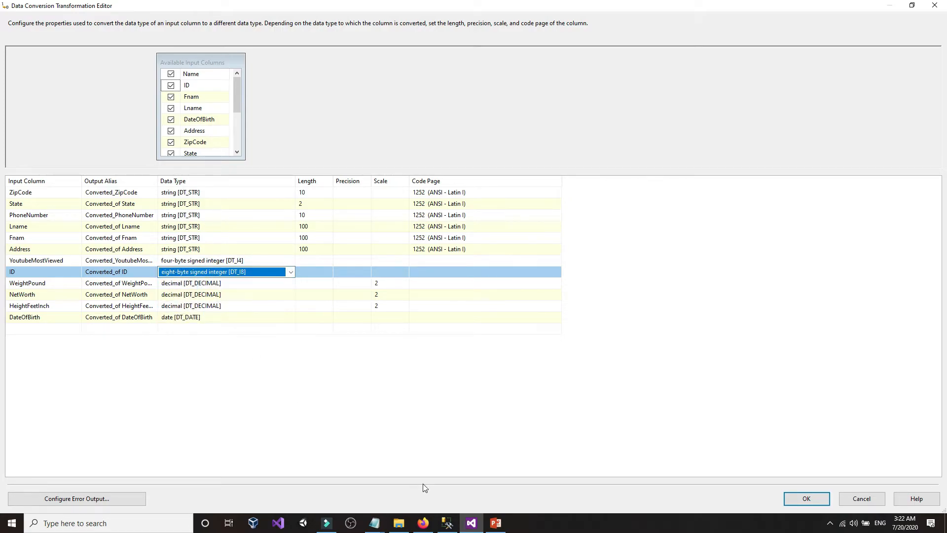
click(807, 498)
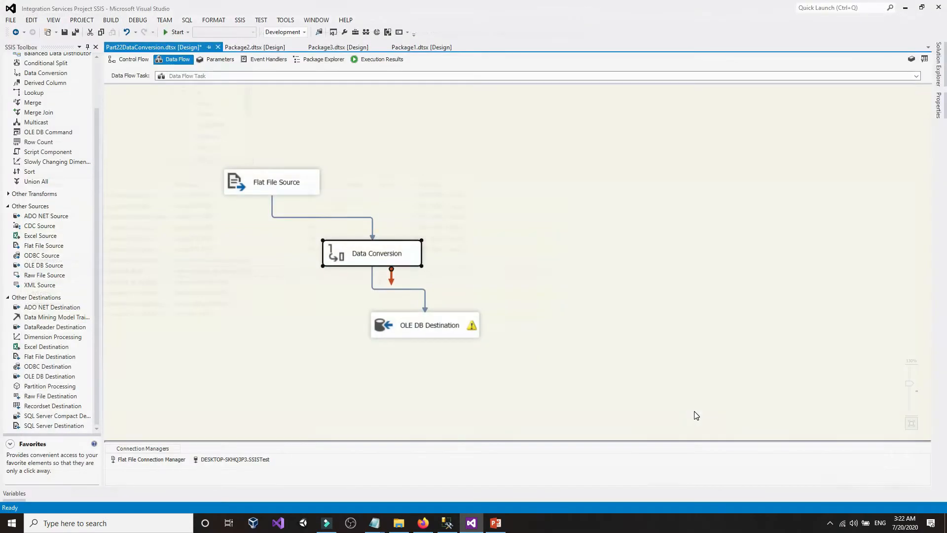
- Clear the OLE DB Destination warning, rerun the package loading 2 rows, then stop it
click(446, 329)
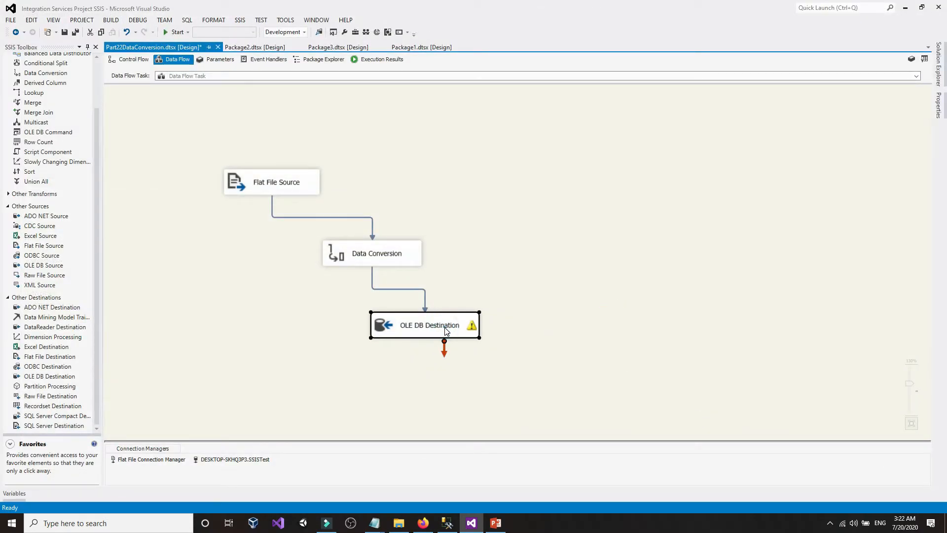
double_click(446, 330)
click(543, 417)
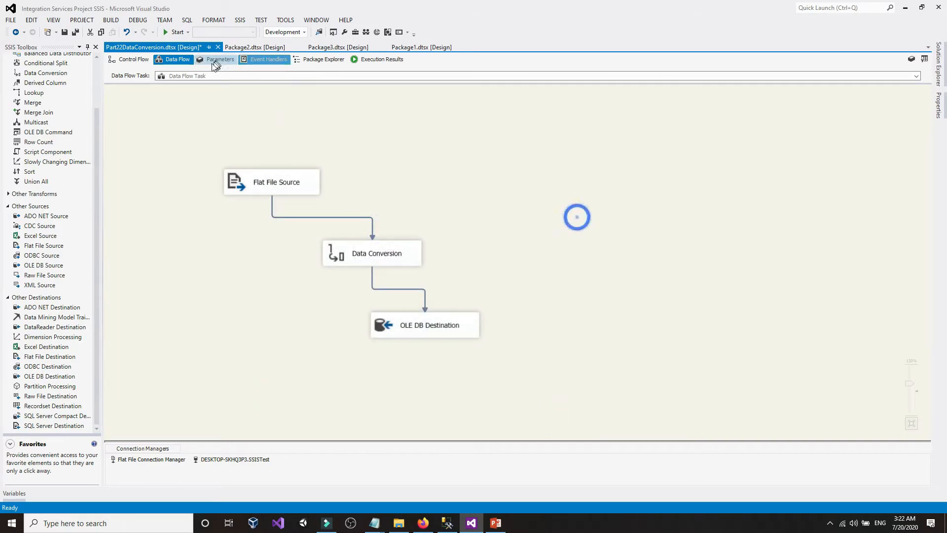
click(174, 32)
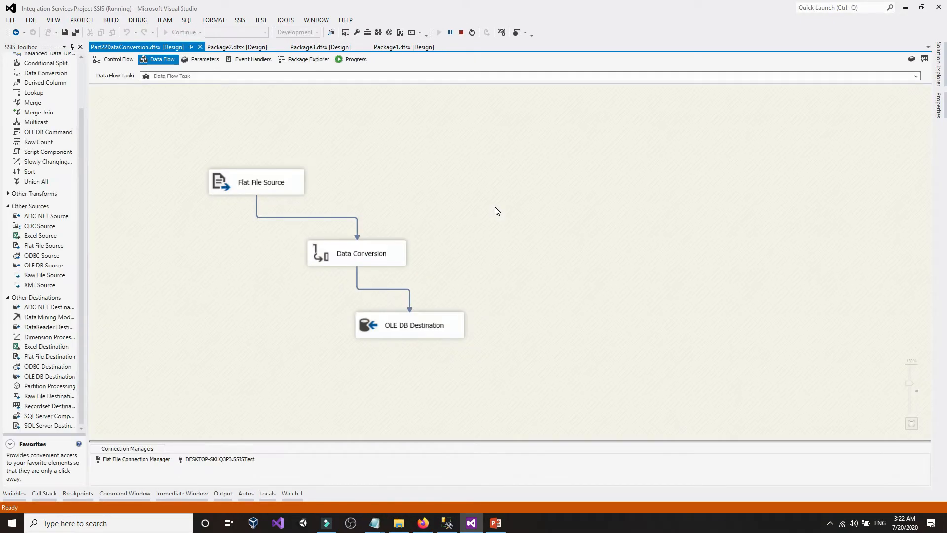
click(460, 32)
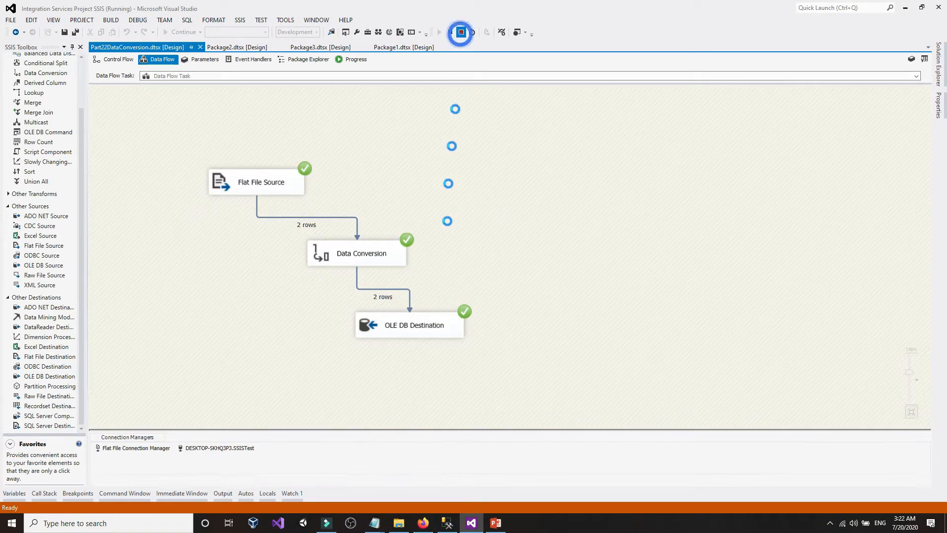
click(447, 523)
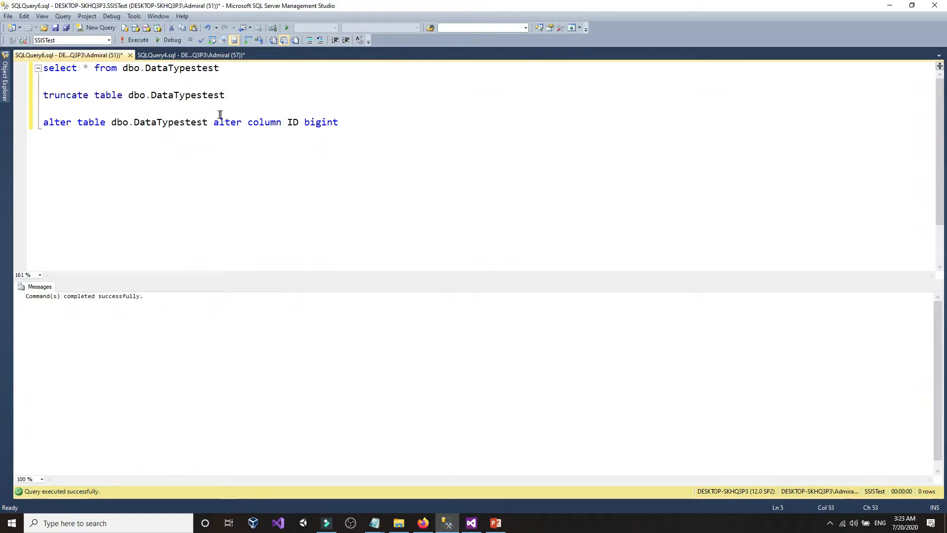
drag(237, 64, 42, 68)
click(135, 40)
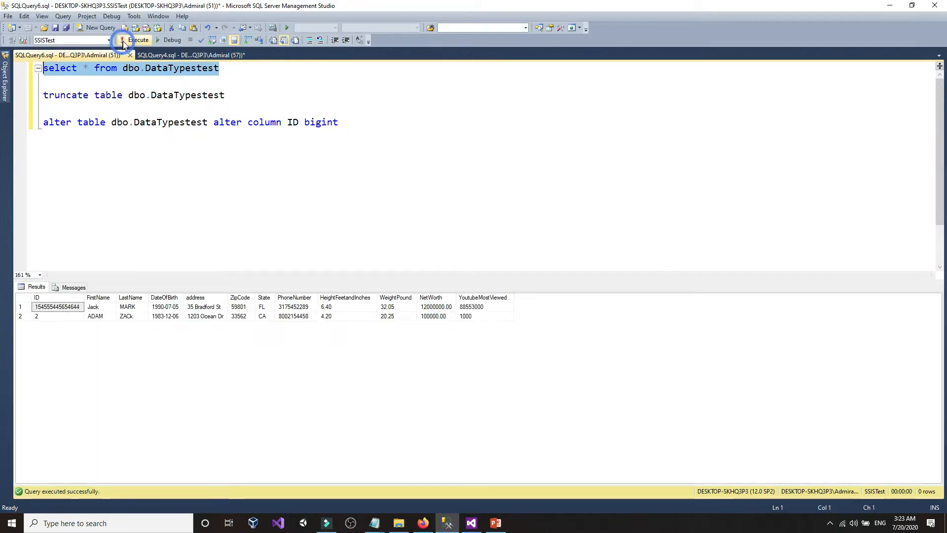
double_click(84, 297)
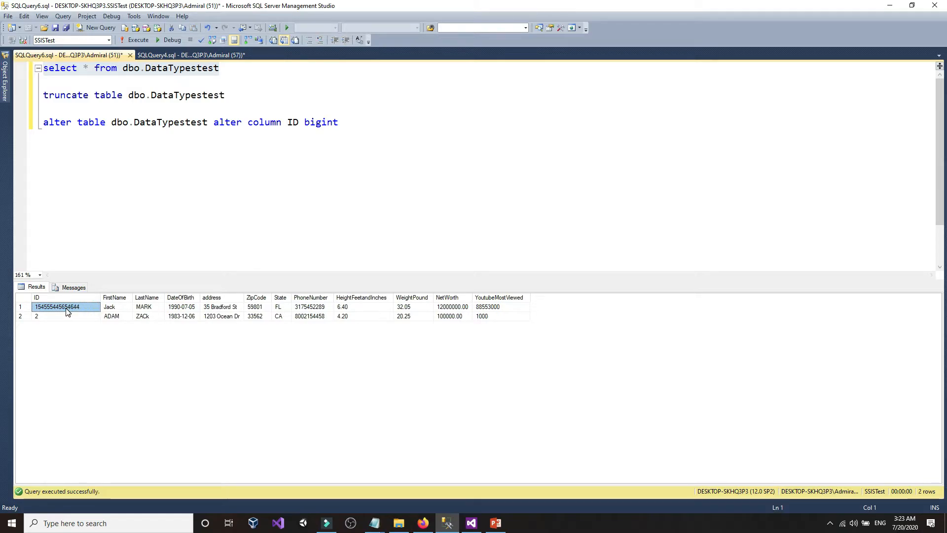
click(114, 162)
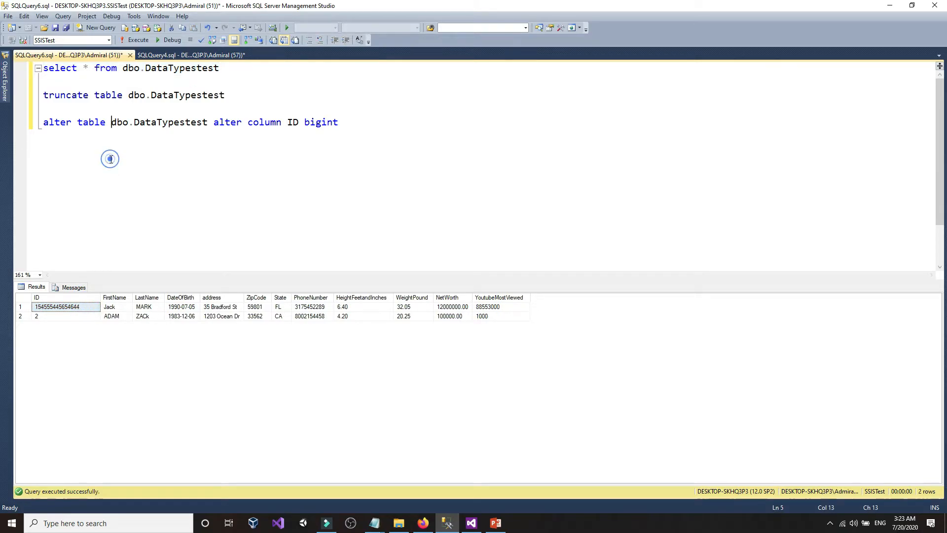
click(5, 92)
- Execute the select and truncate statements on DataTypestest, then verify ID is bigint in Object Explorer
click(233, 197)
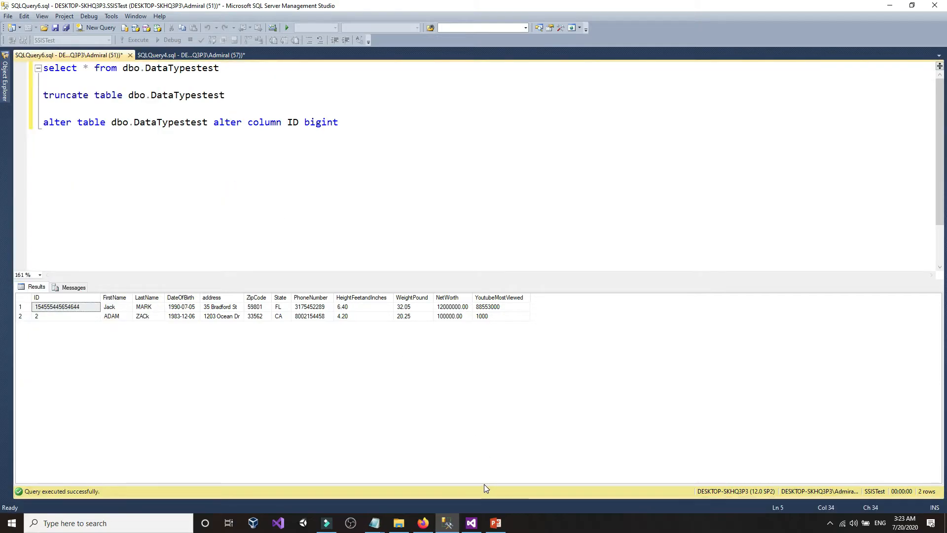
drag(259, 104, 44, 68)
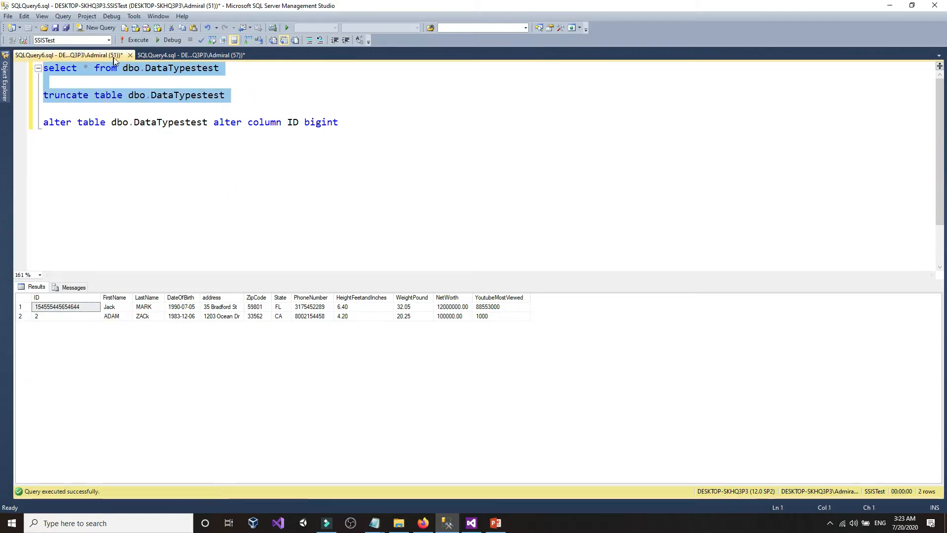
click(135, 39)
click(245, 207)
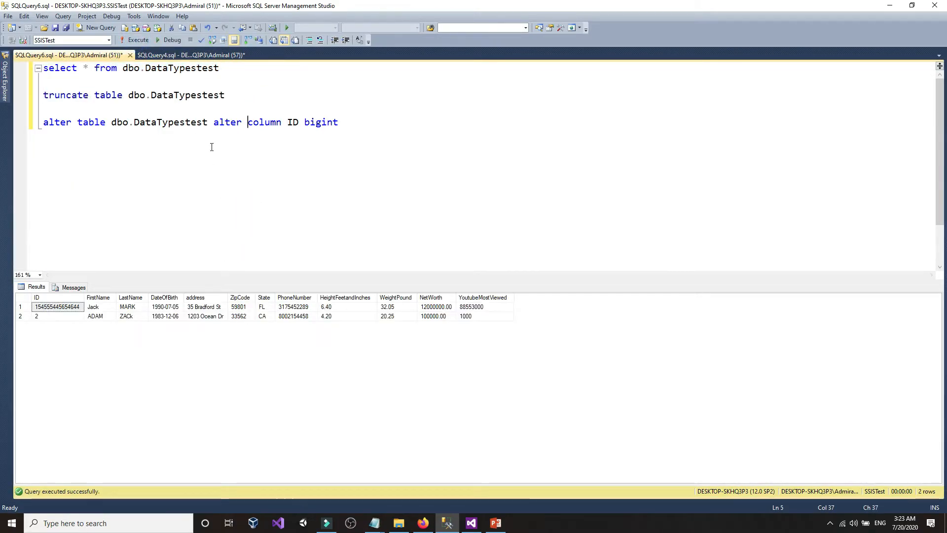
drag(267, 96, 44, 67)
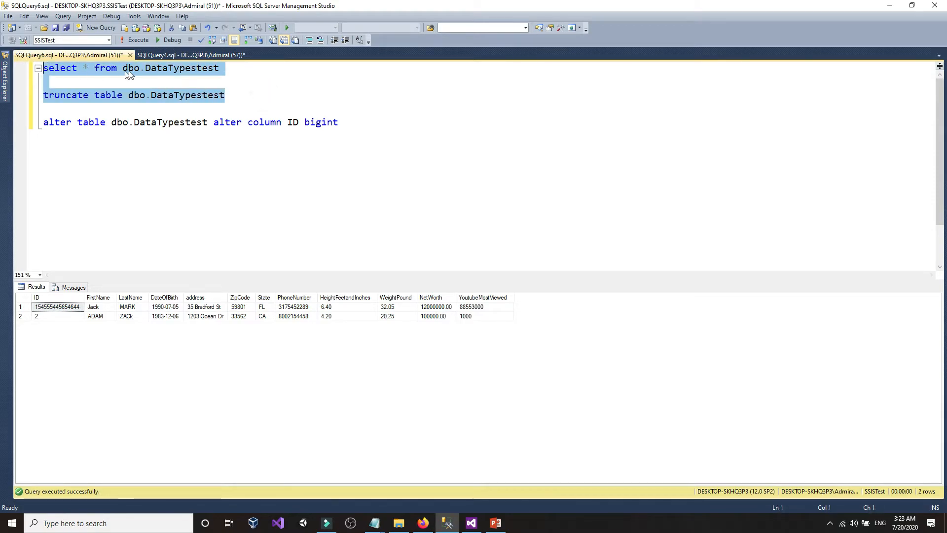
click(140, 43)
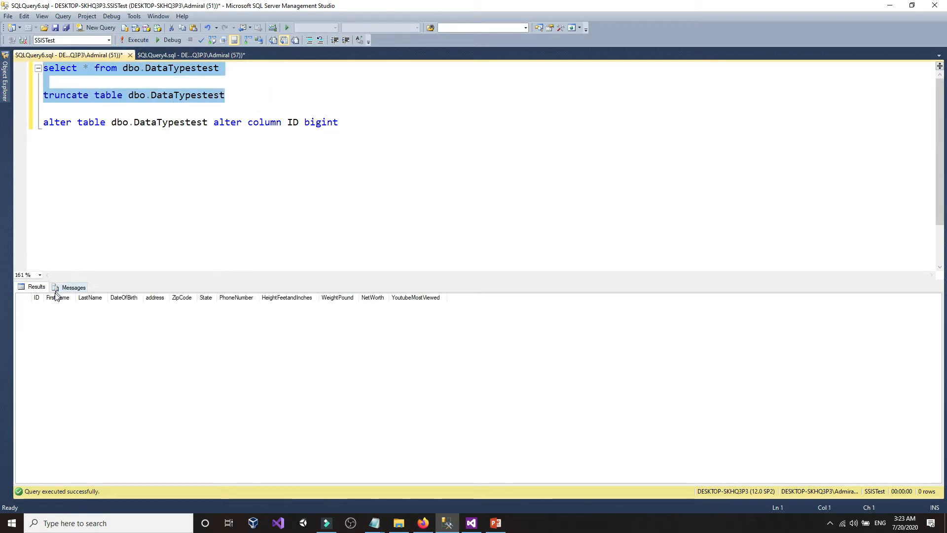
click(2, 73)
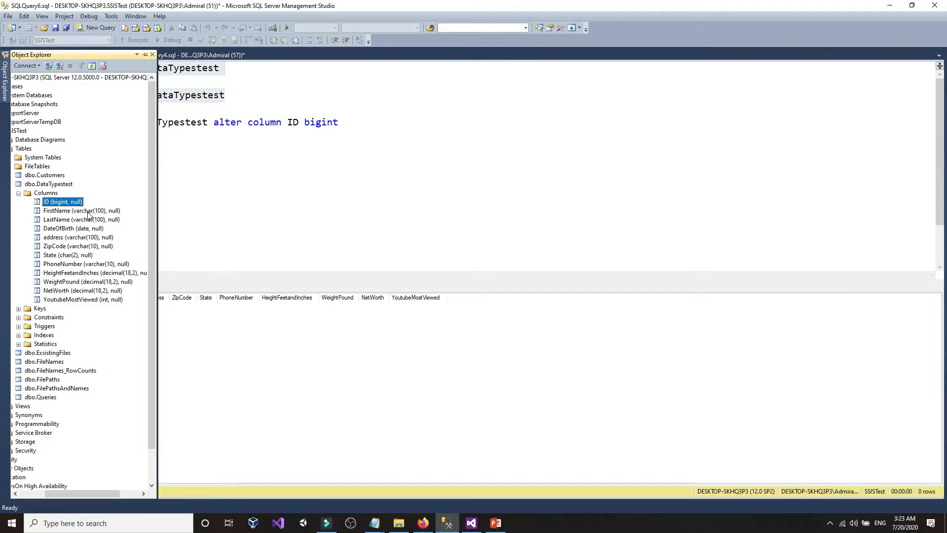
click(251, 209)
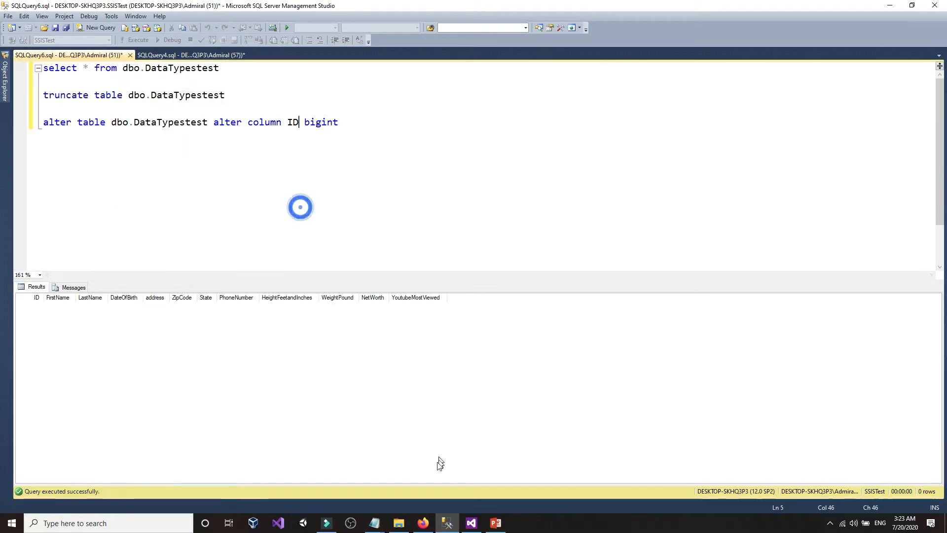
- Undo the ID edit in CustomersUSA.txt, remove the extra '2', and save the file
mouse_move(374, 522)
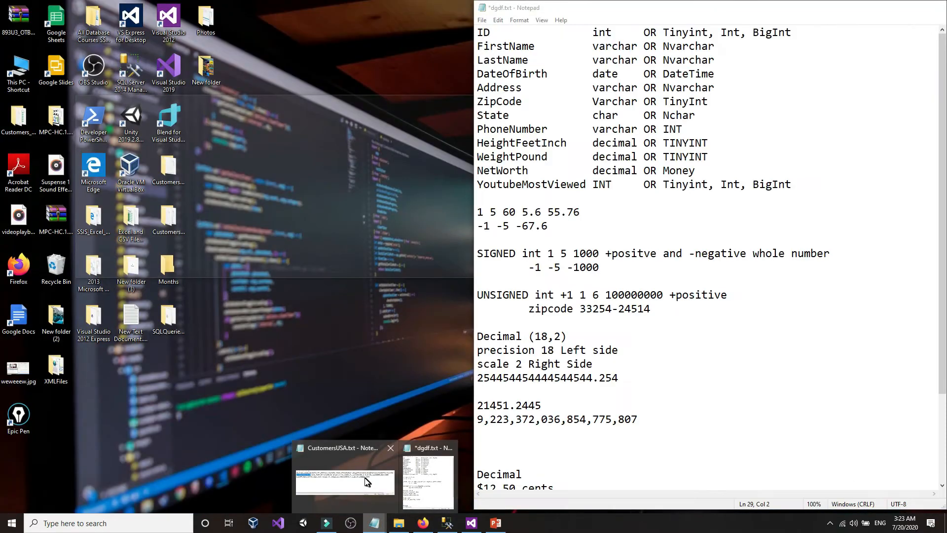
click(364, 478)
right_click(164, 140)
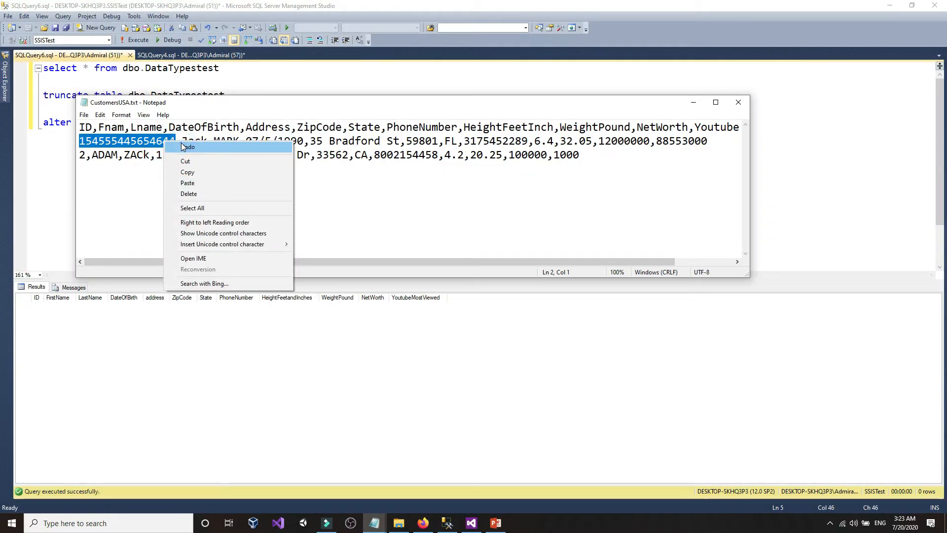
click(187, 146)
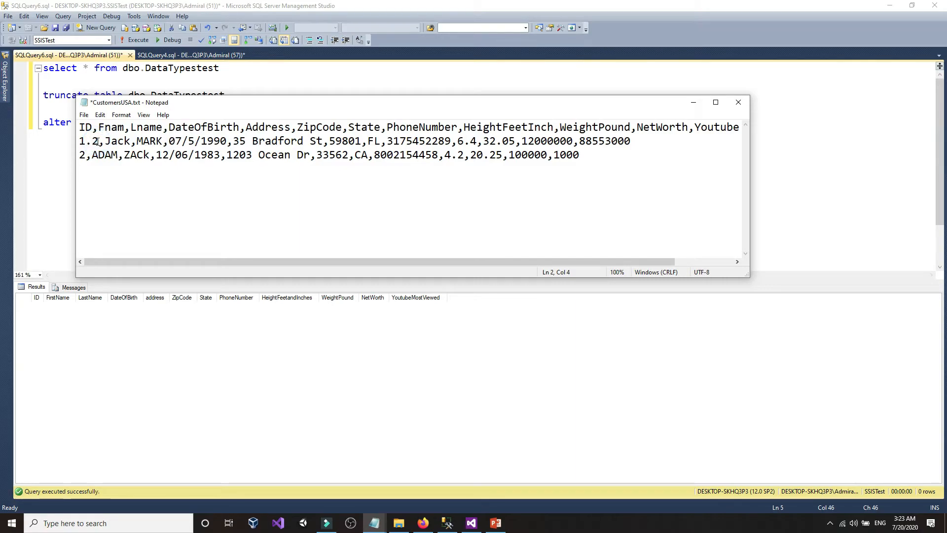
key(BackSpace)
key(BackSpace)
click(85, 115)
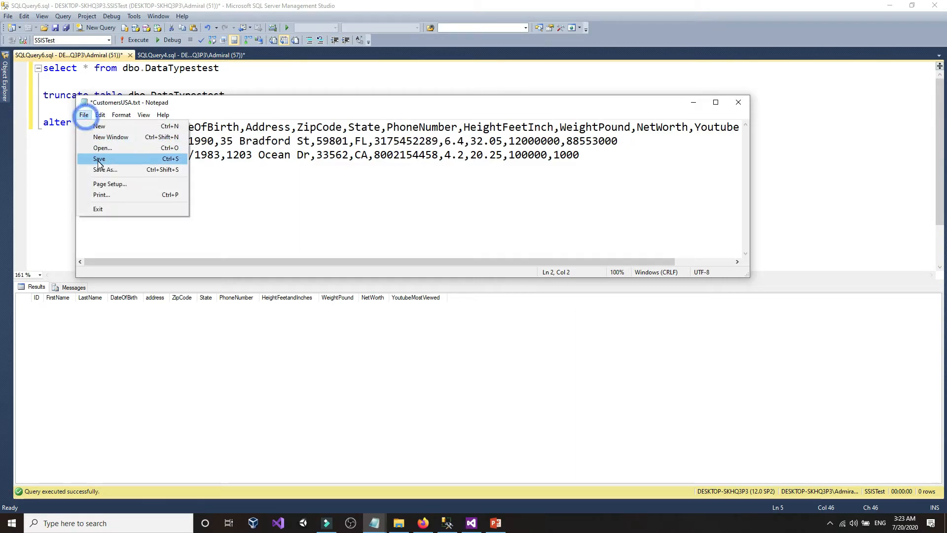
click(96, 156)
- Append 5656 to the first customer's first name Jack and save CustomersUSA.txt
click(119, 143)
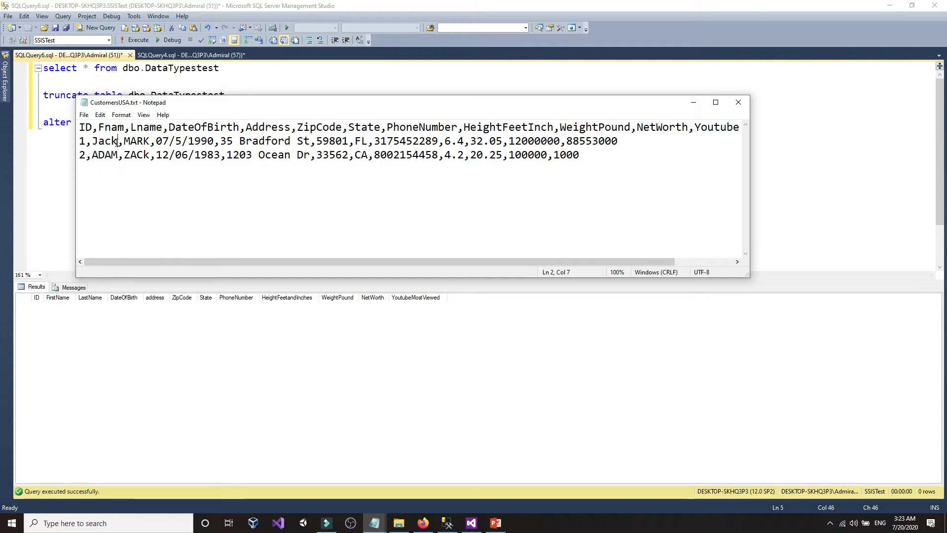
text(5656)
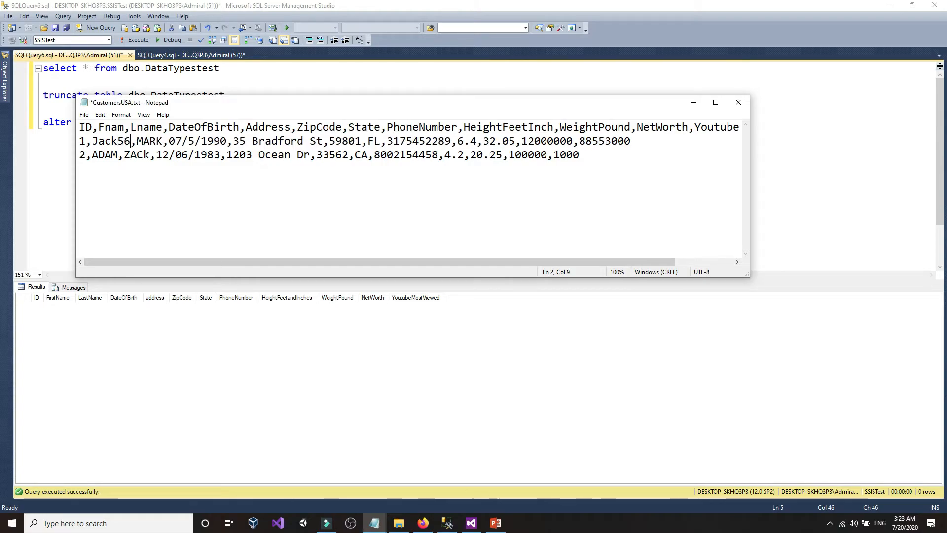
click(85, 127)
click(84, 114)
click(97, 157)
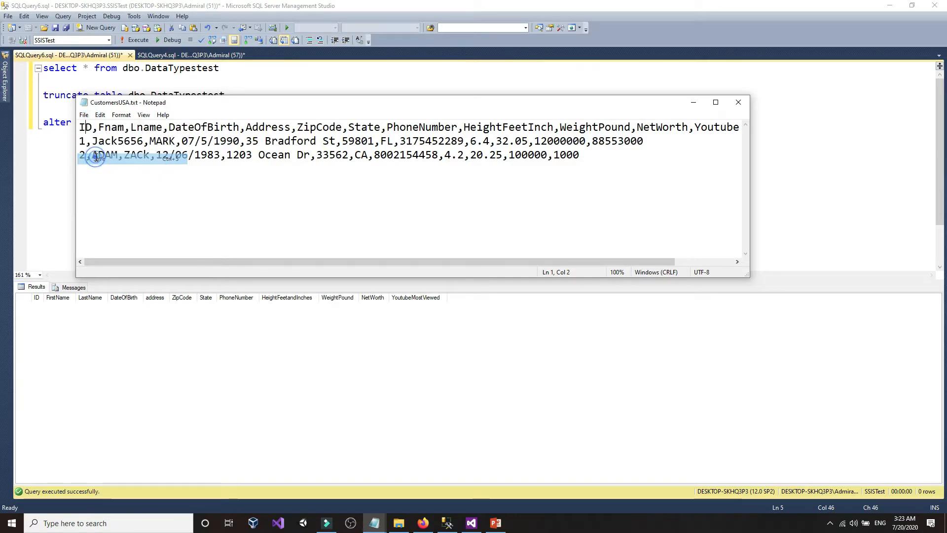
- Rerun the SSIS package, which passes 2 rows, then stop it
click(59, 159)
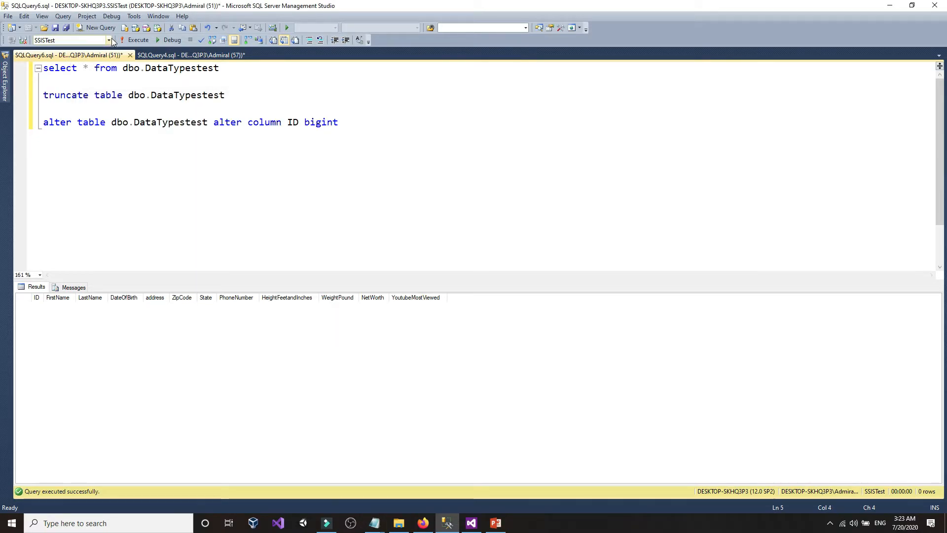
click(471, 523)
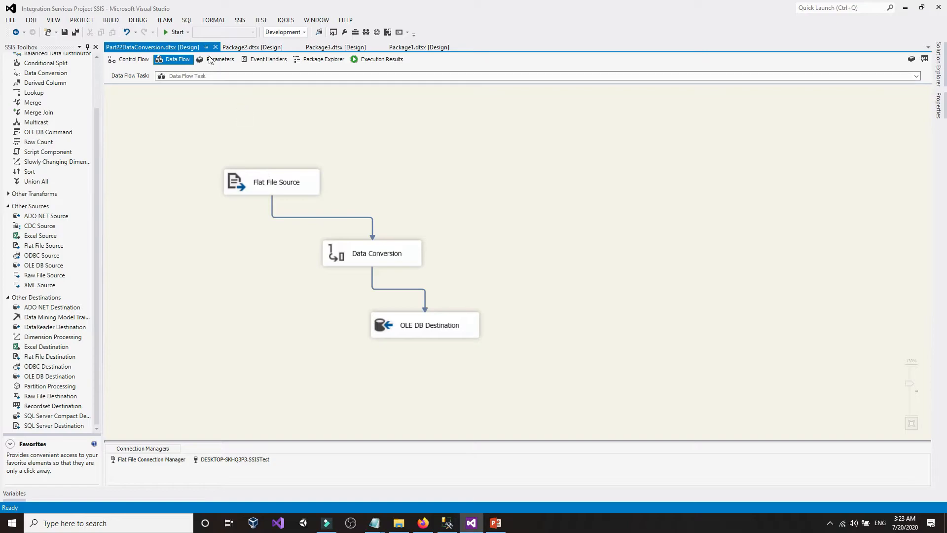
click(180, 32)
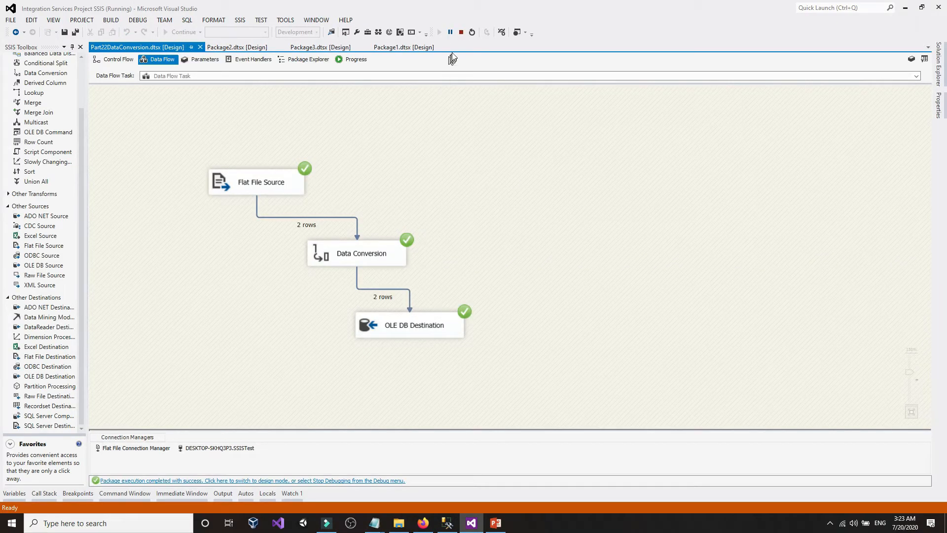
click(462, 33)
click(447, 523)
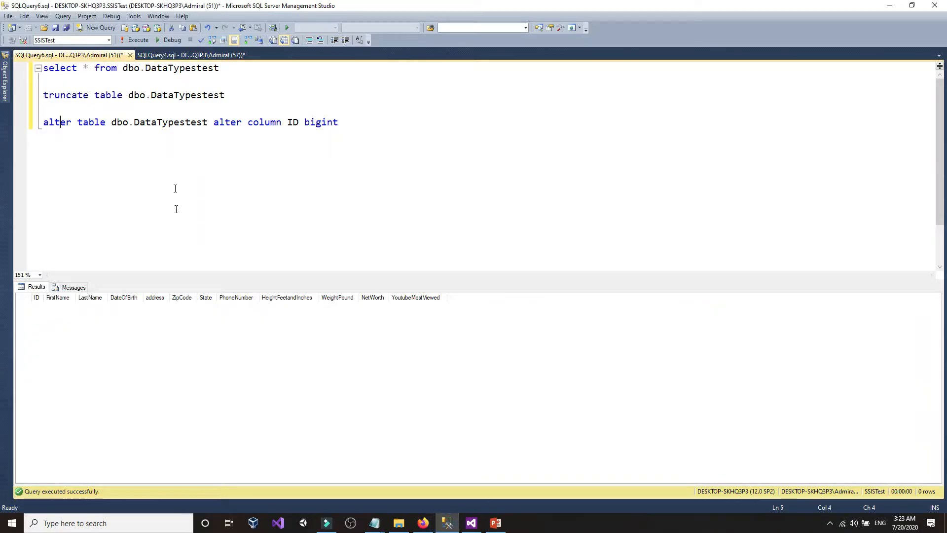
click(246, 100)
click(239, 67)
key(shift+Home)
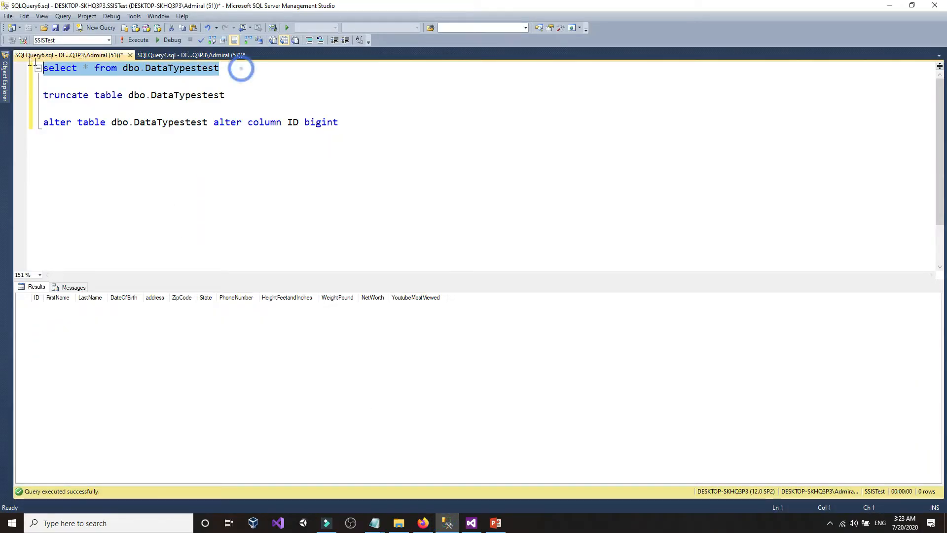
click(136, 40)
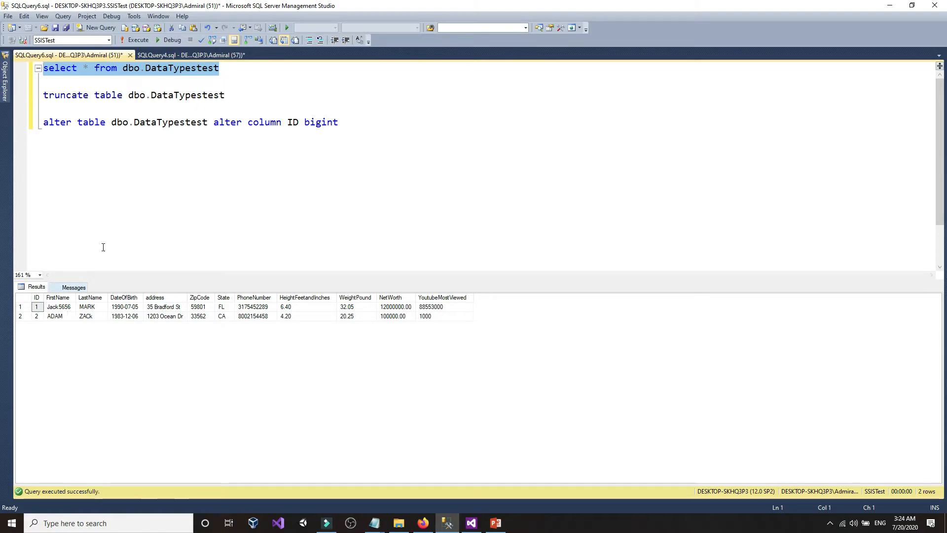
click(2, 103)
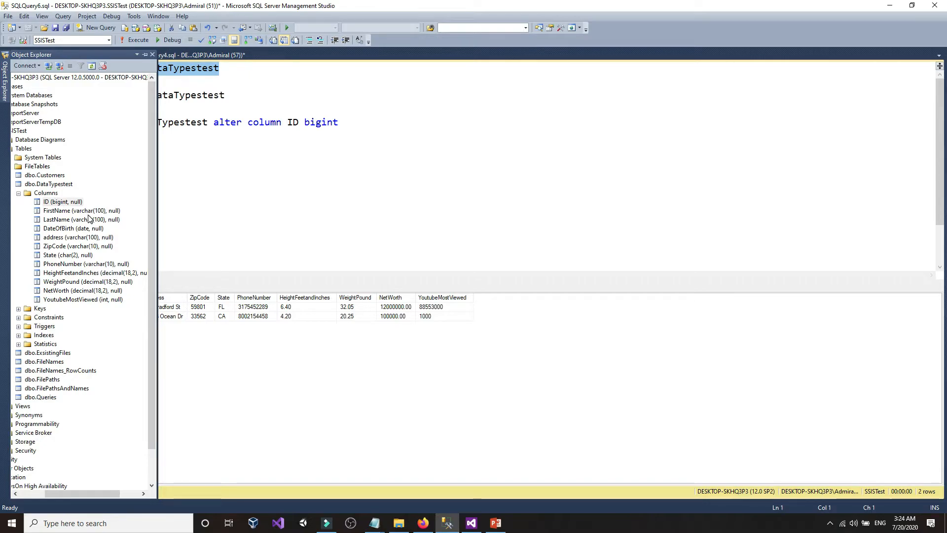
click(253, 213)
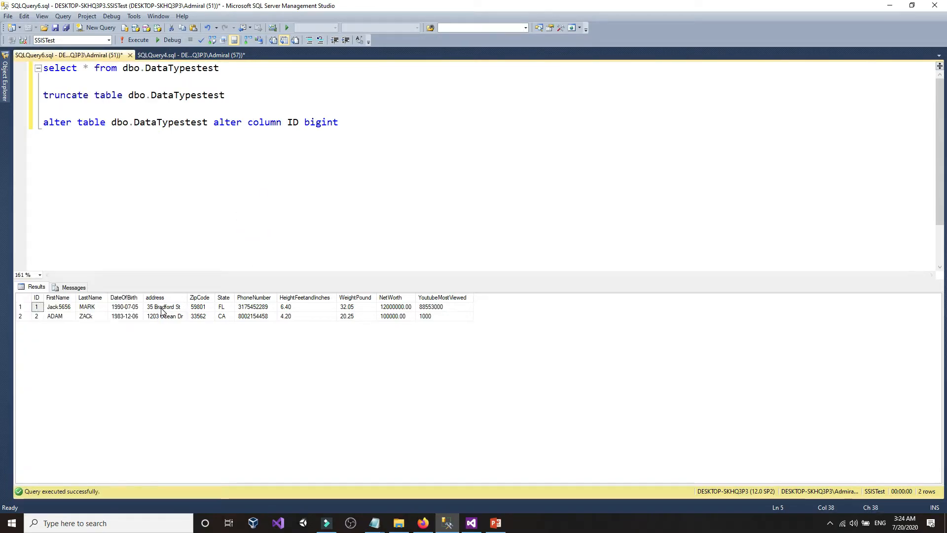
click(152, 308)
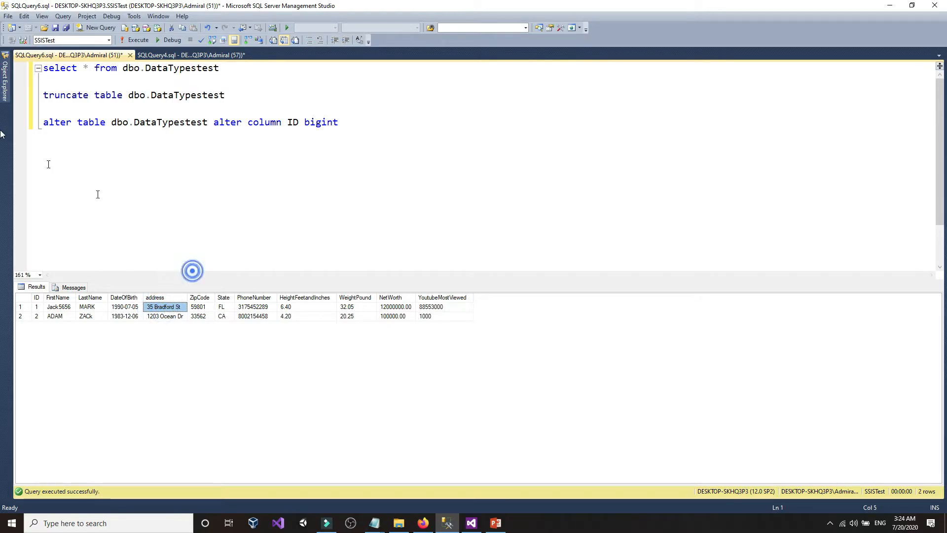
click(5, 79)
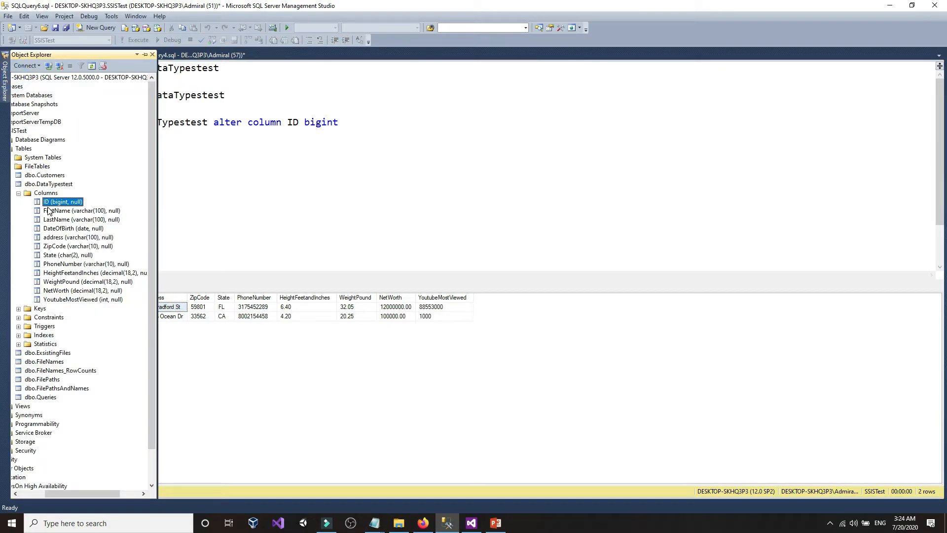
right_click(47, 320)
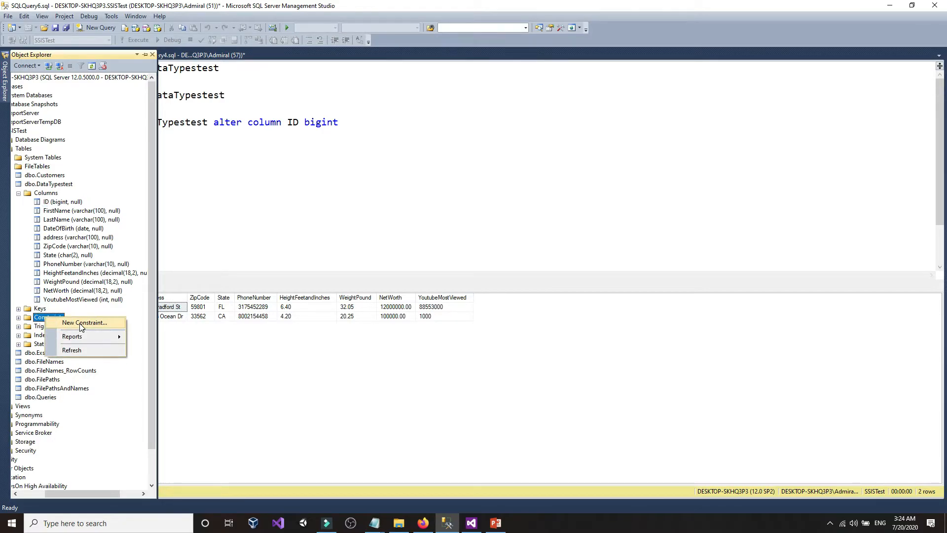
click(82, 221)
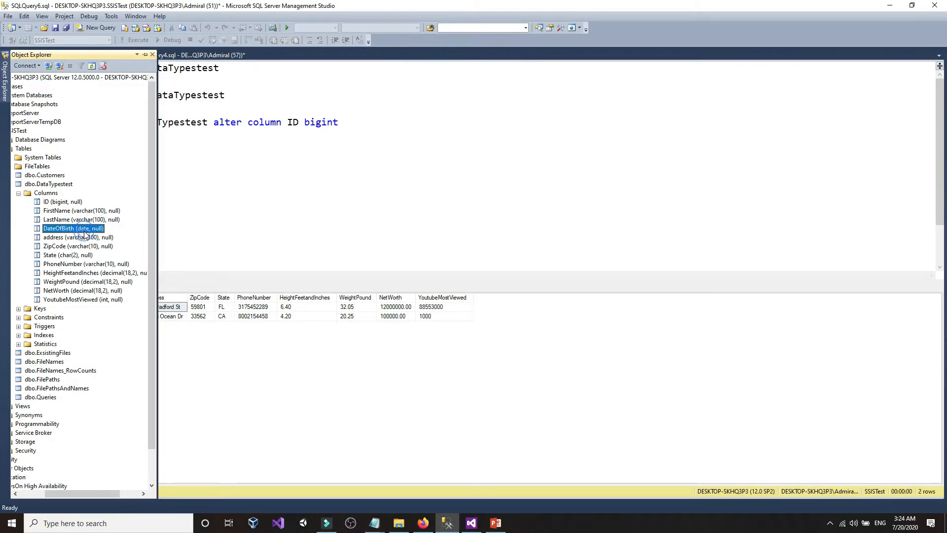
click(312, 214)
click(126, 309)
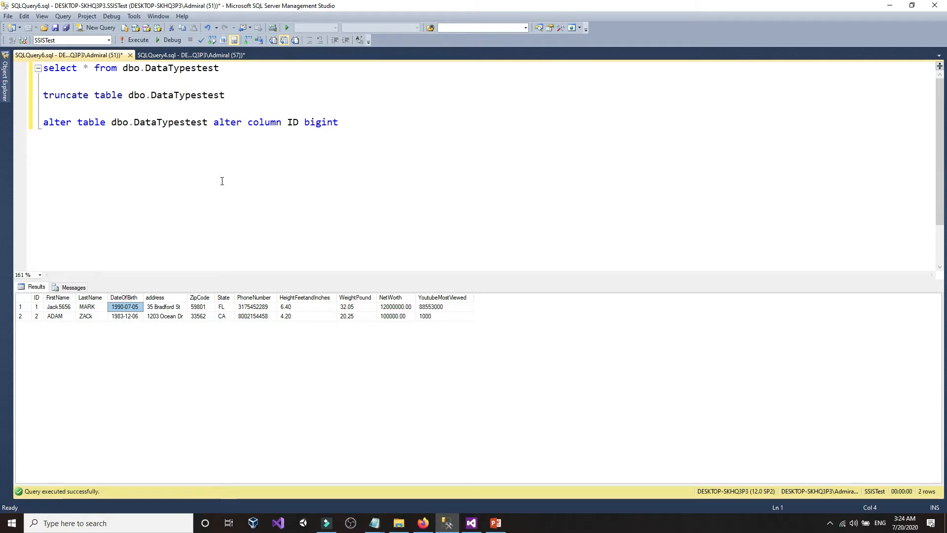
- Add a 'select getdate()' line below the alter statement and execute it
click(402, 135)
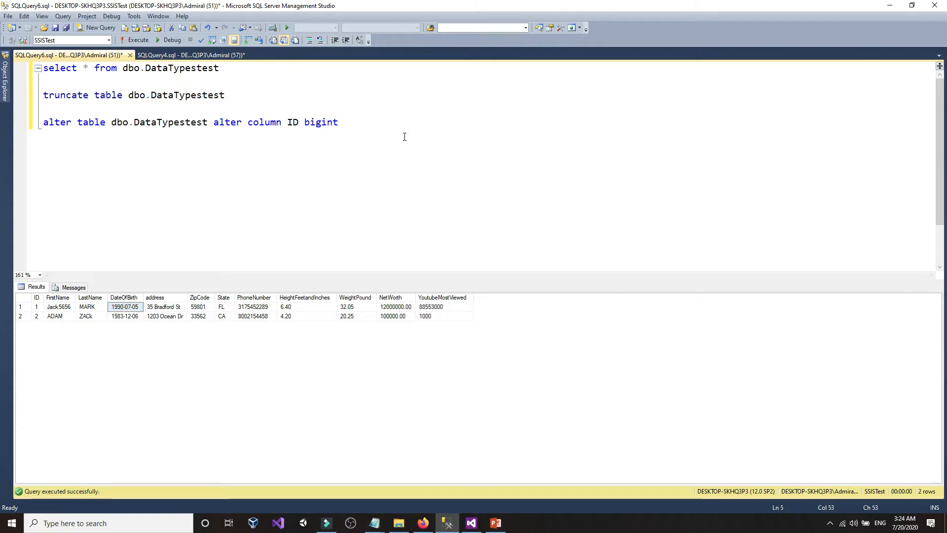
key(Return)
key(Return)
text(getd)
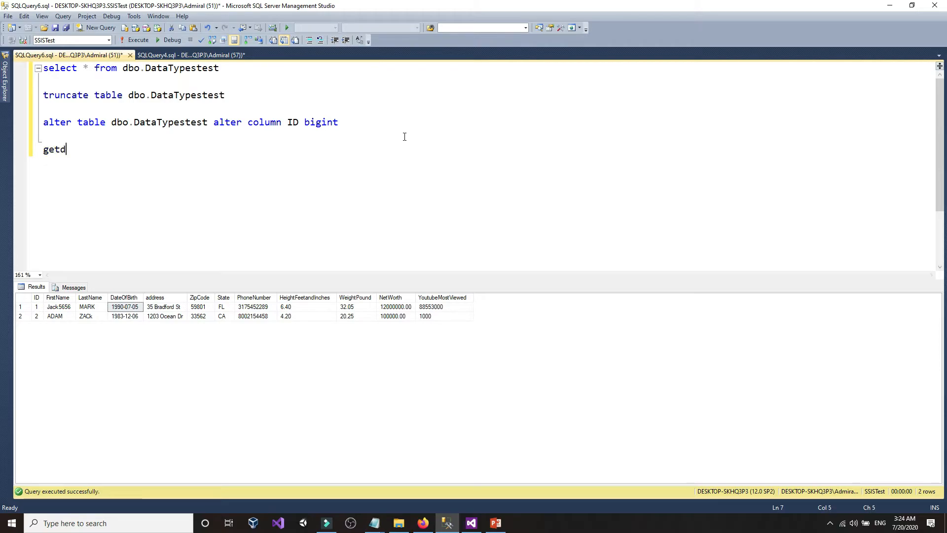
text(ate()
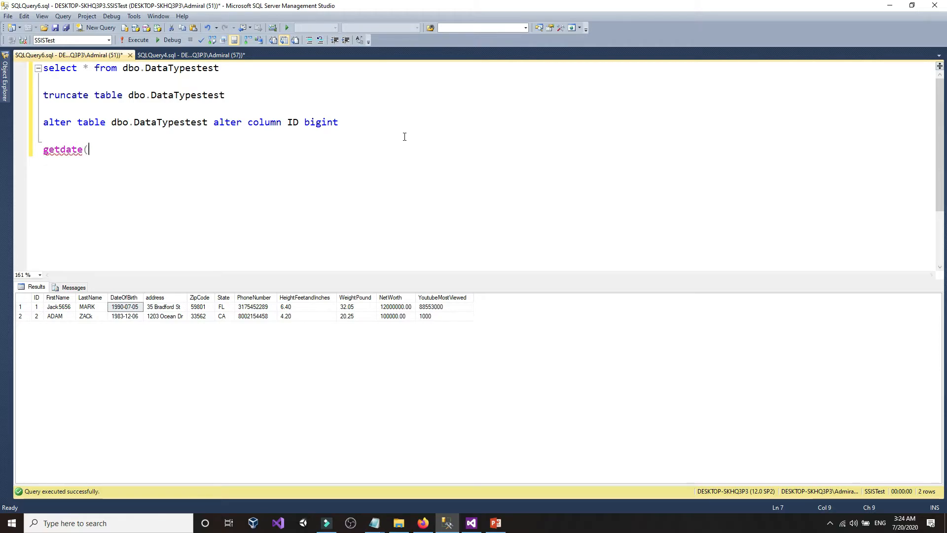
text())
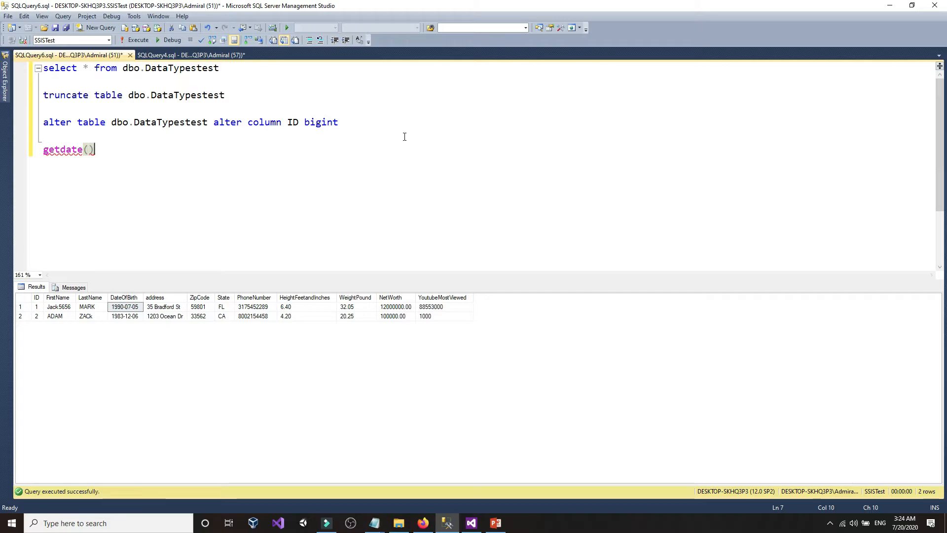
key(Home)
text(select)
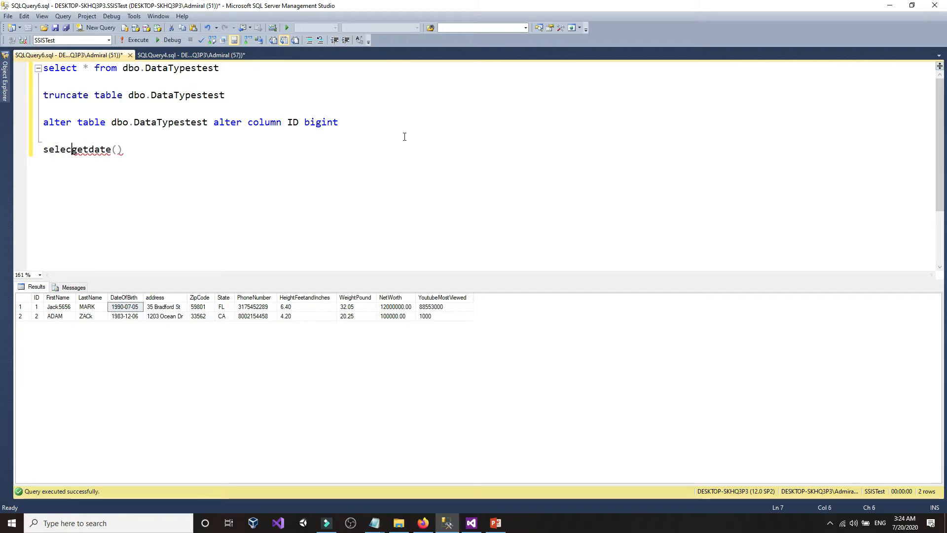
click(232, 149)
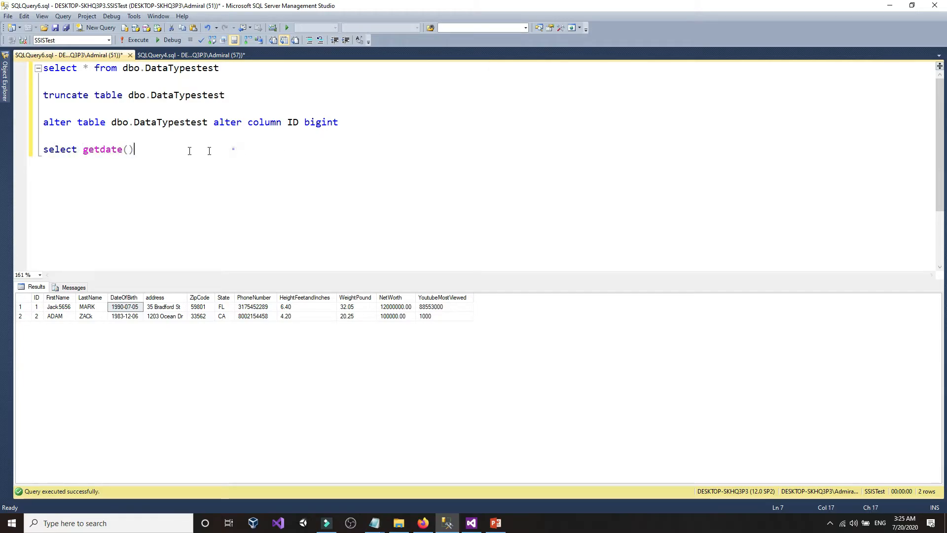
key(shift+Home)
click(131, 39)
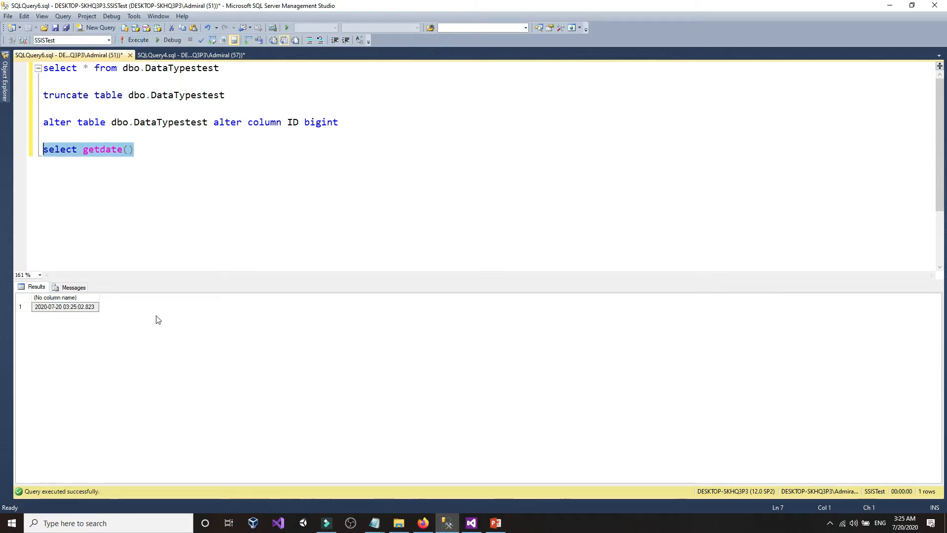
click(63, 308)
right_click(61, 307)
click(69, 313)
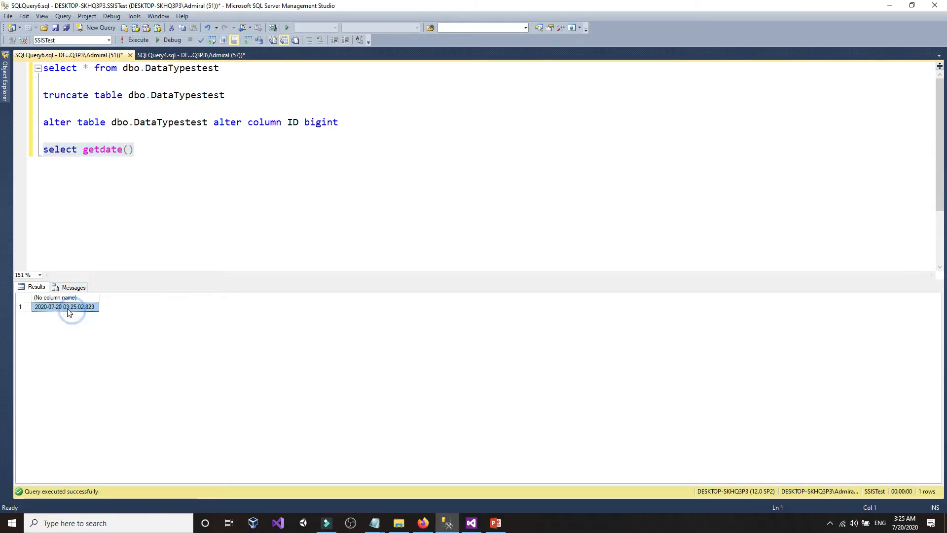
click(304, 180)
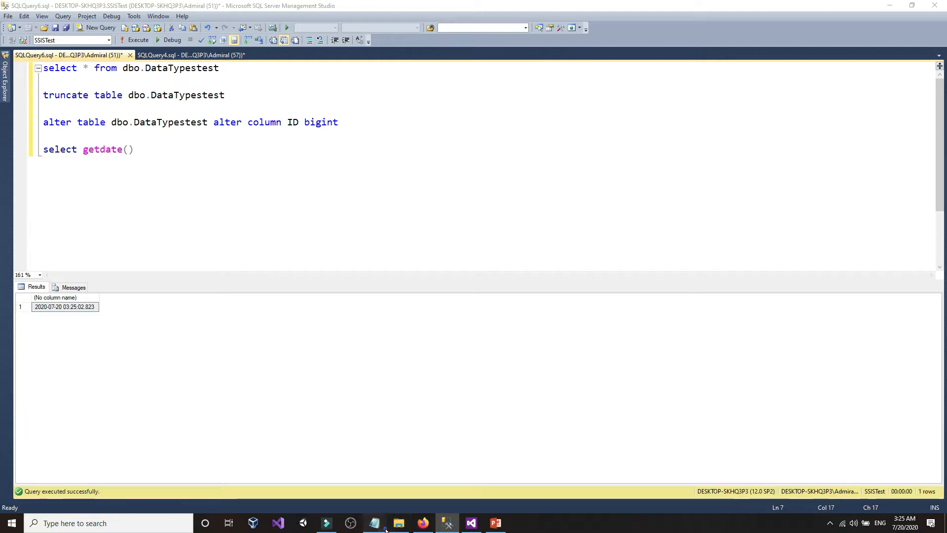
- Delete the extra digits from the first customer's first name in CustomersUSA.txt
mouse_move(375, 522)
click(375, 482)
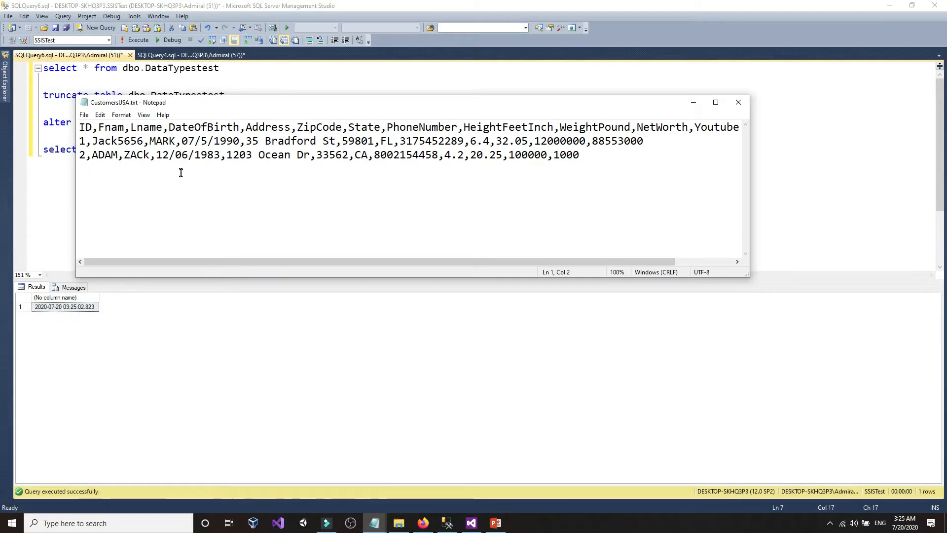
click(143, 142)
key(BackSpace)
key(BackSpace)
key(BackSpace)
key(BackSpace)
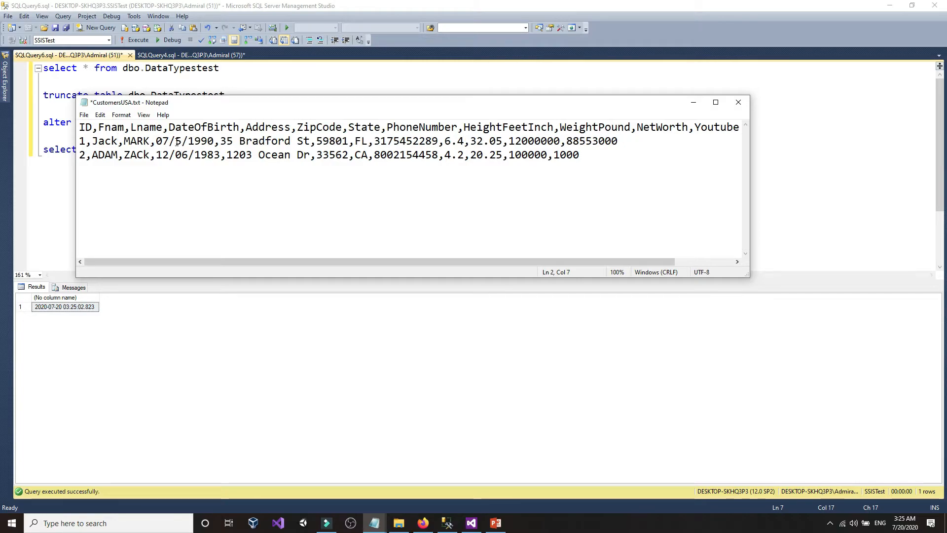
drag(155, 141, 214, 142)
right_click(213, 142)
click(218, 186)
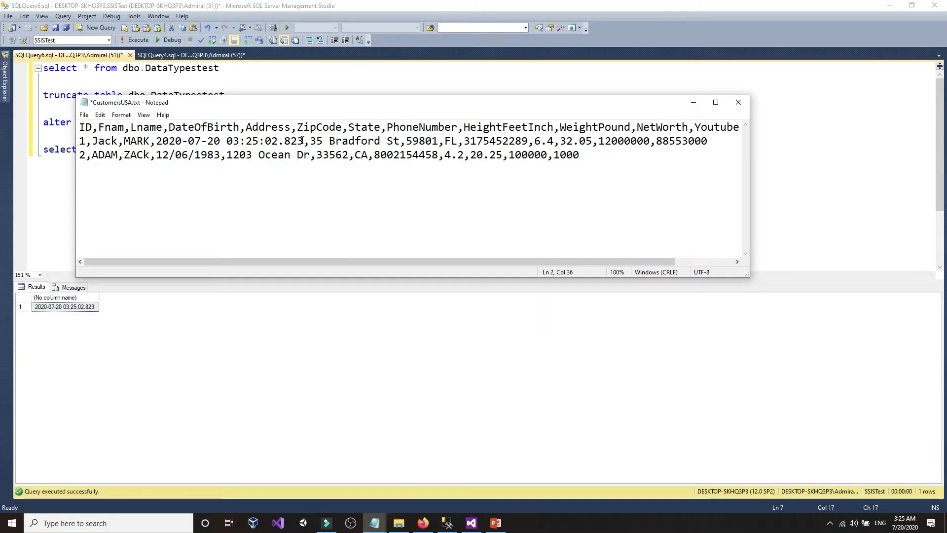
drag(303, 141, 157, 141)
click(157, 141)
- Save CustomersUSA.txt and return to the SQL query window
click(84, 114)
click(103, 158)
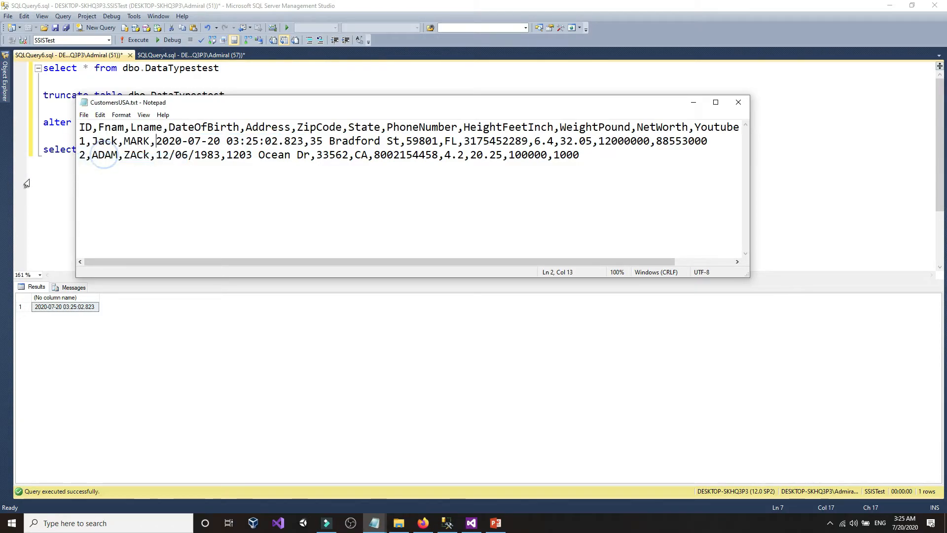
click(27, 184)
click(267, 255)
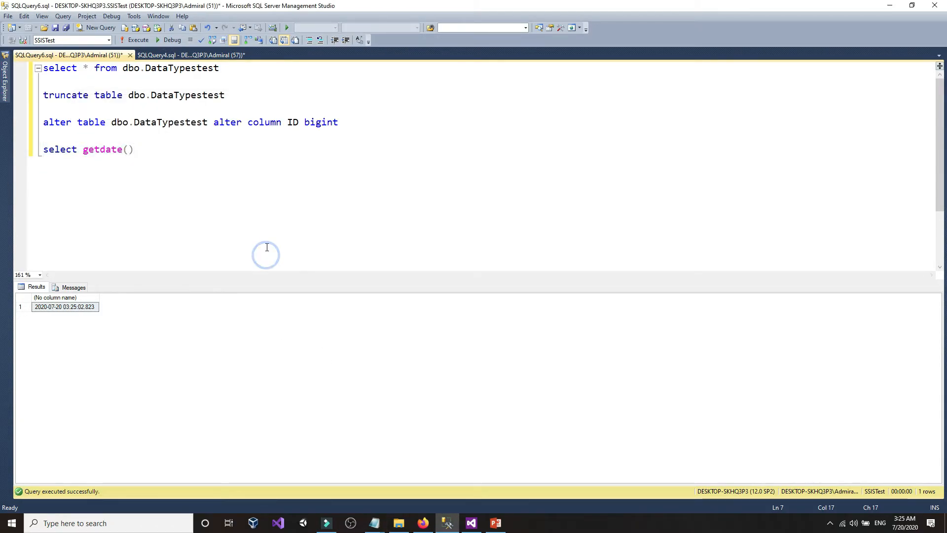
- Run 'truncate table dbo.DataTypestest' together with the select statement to empty the table
drag(290, 97, 39, 94)
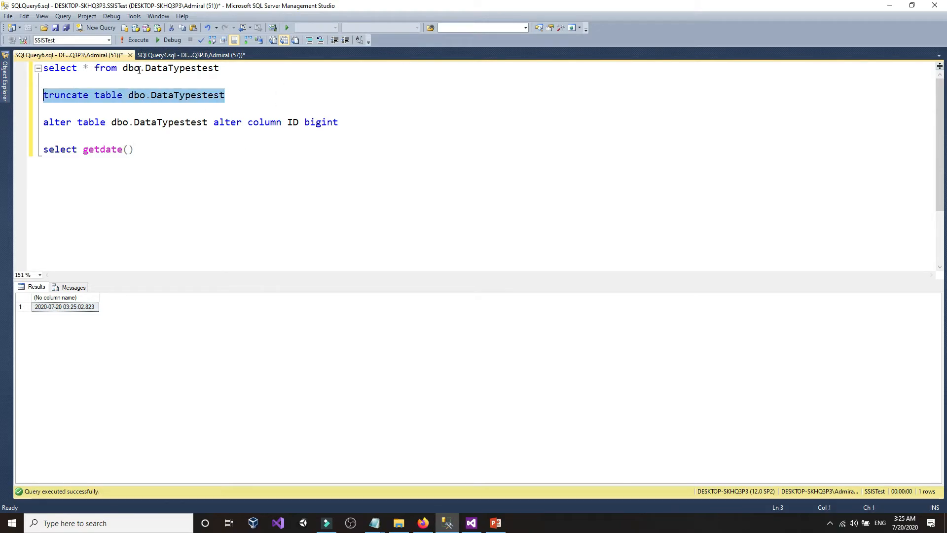
click(137, 43)
click(234, 97)
drag(234, 97, 13, 73)
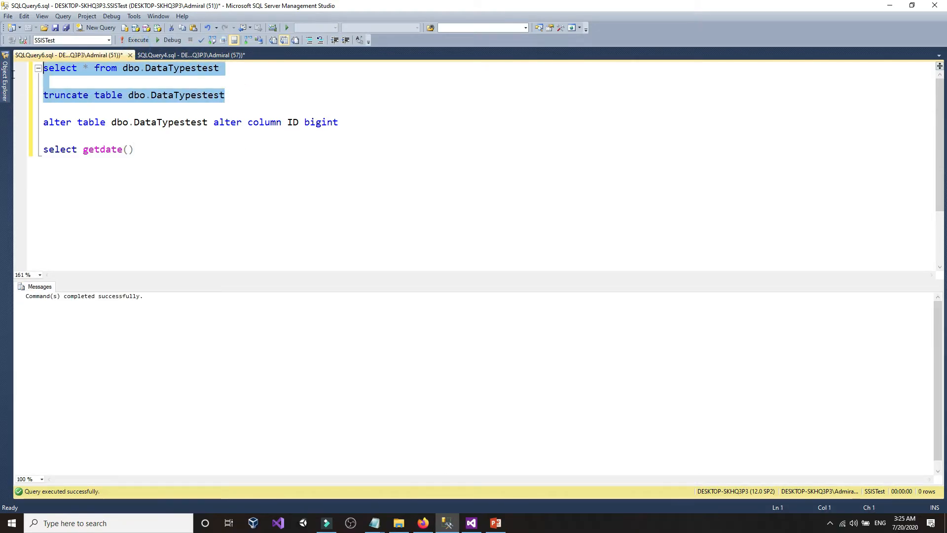
click(136, 40)
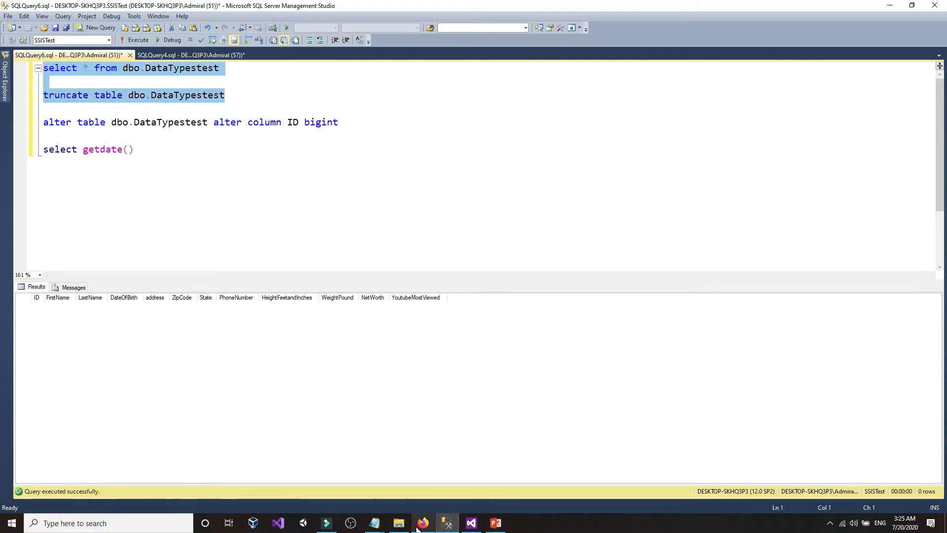
- Run the SSIS package, which loads both rows successfully, then stop it
click(422, 523)
click(471, 523)
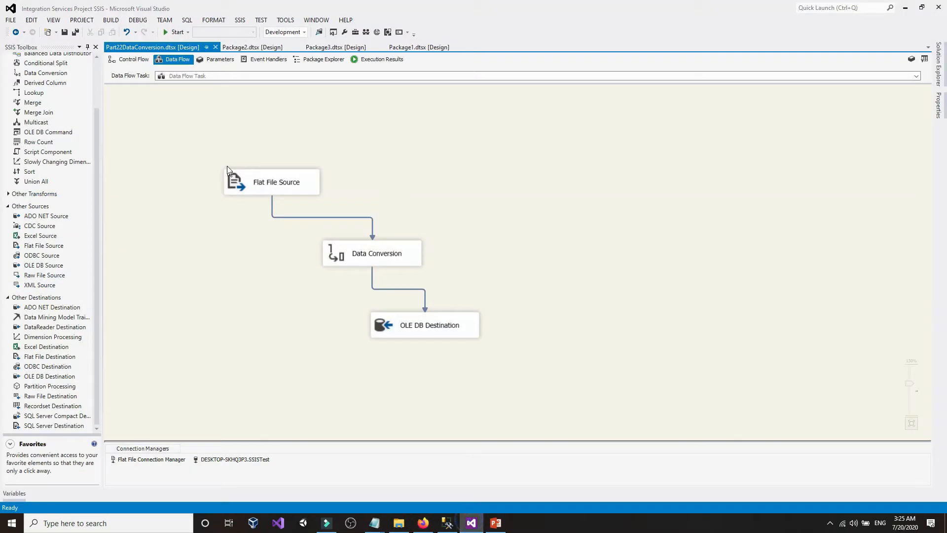
click(175, 32)
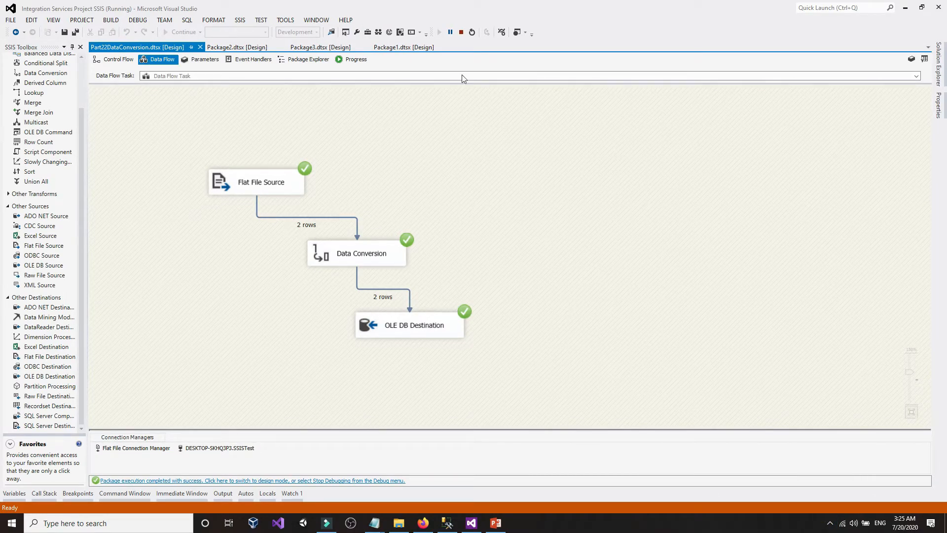
click(461, 33)
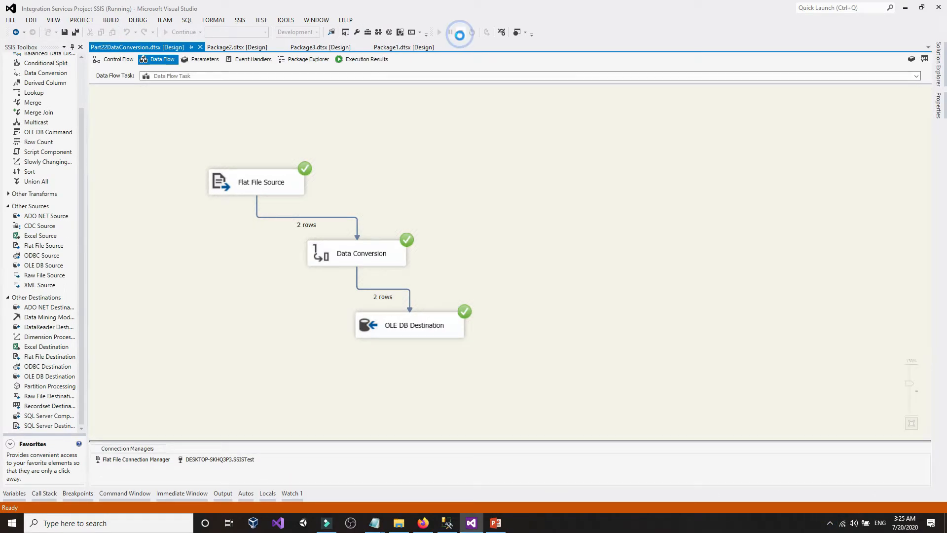
- Rerun the select query and widen DateOfBirth, showing row 1 stored as 2020-07-20 with no time
click(447, 522)
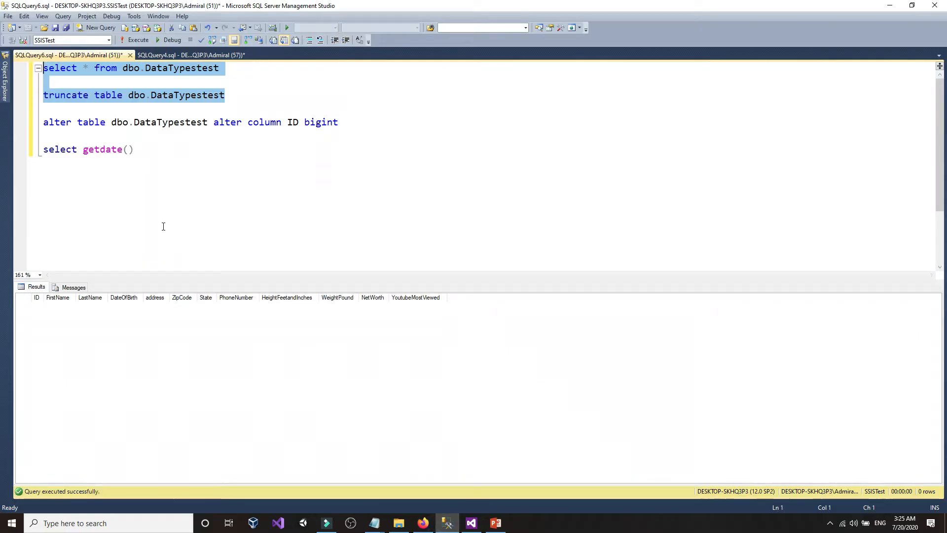
click(126, 43)
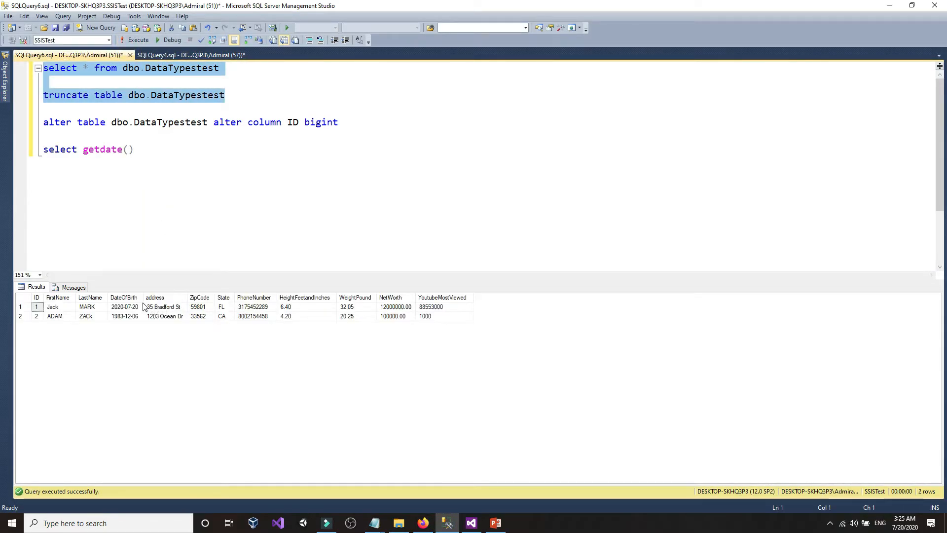
drag(143, 298, 184, 298)
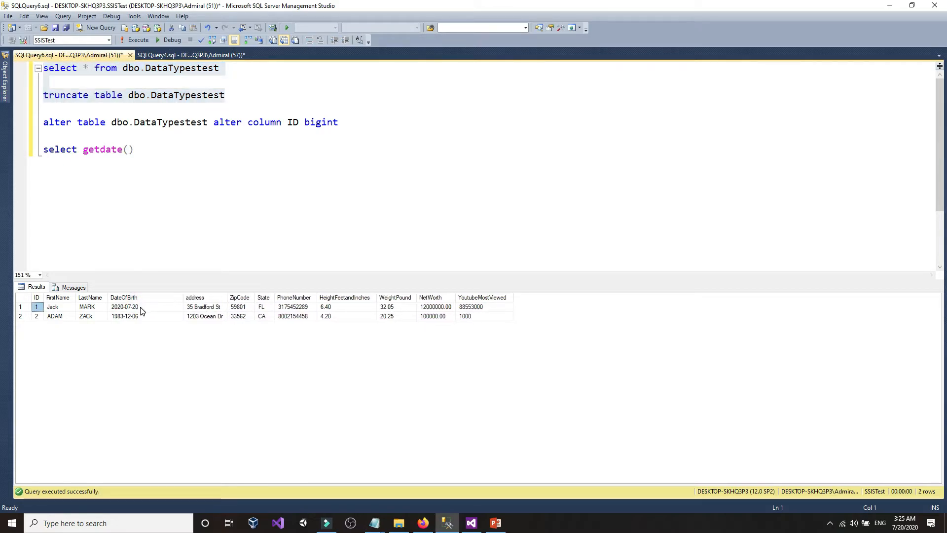
click(142, 308)
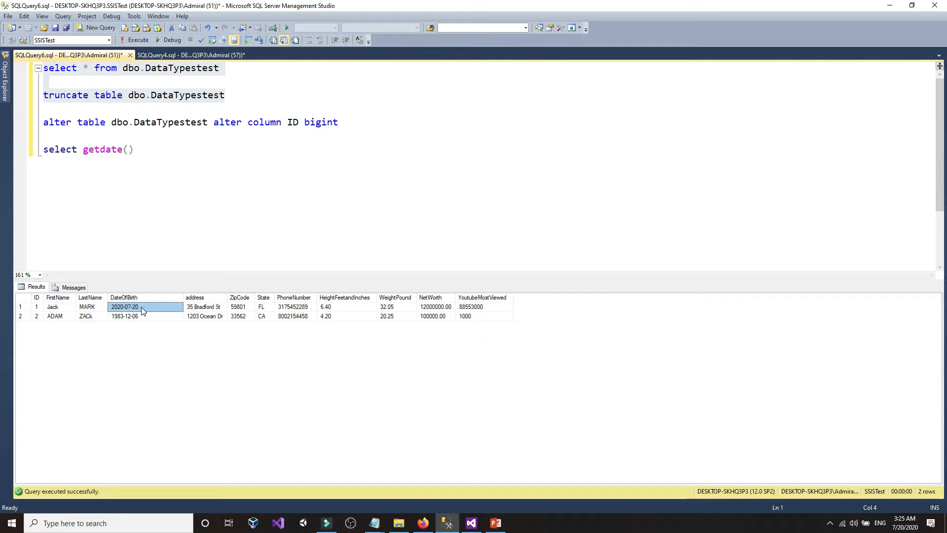
click(145, 307)
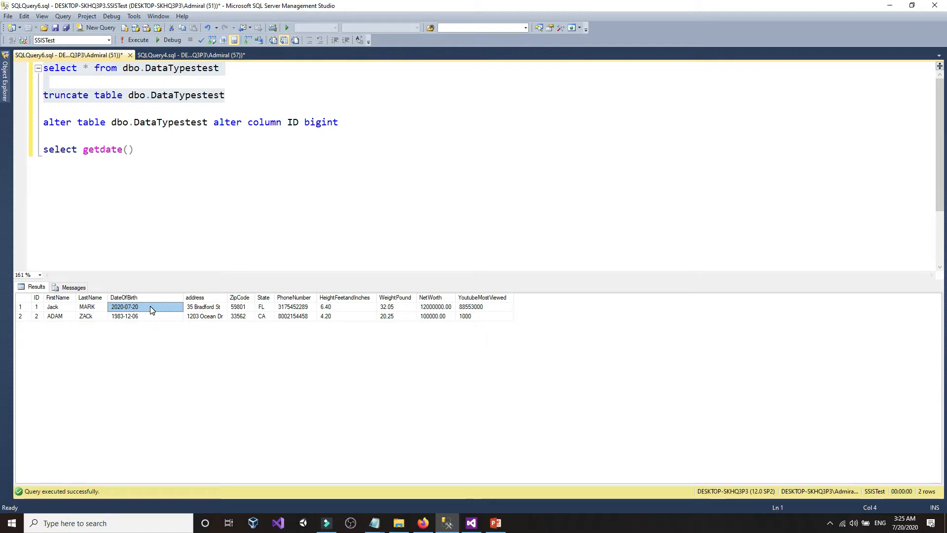
click(187, 164)
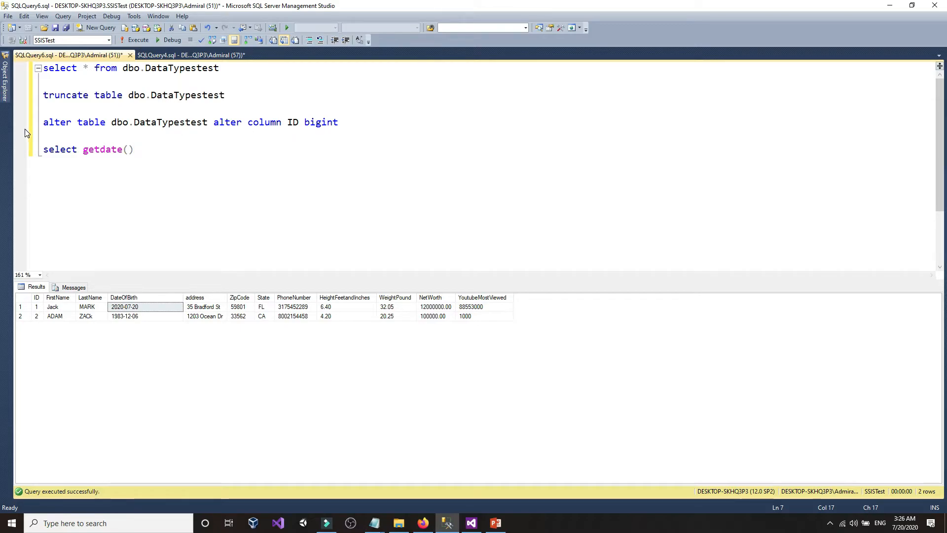
- Edit the statement to 'alter column DateOfBirth datetime' and execute it
mouse_move(7, 102)
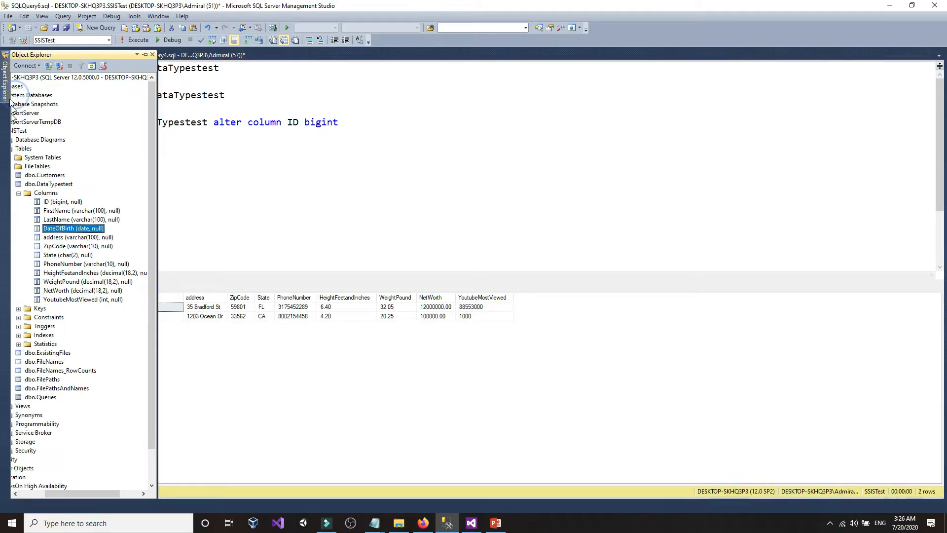
right_click(58, 232)
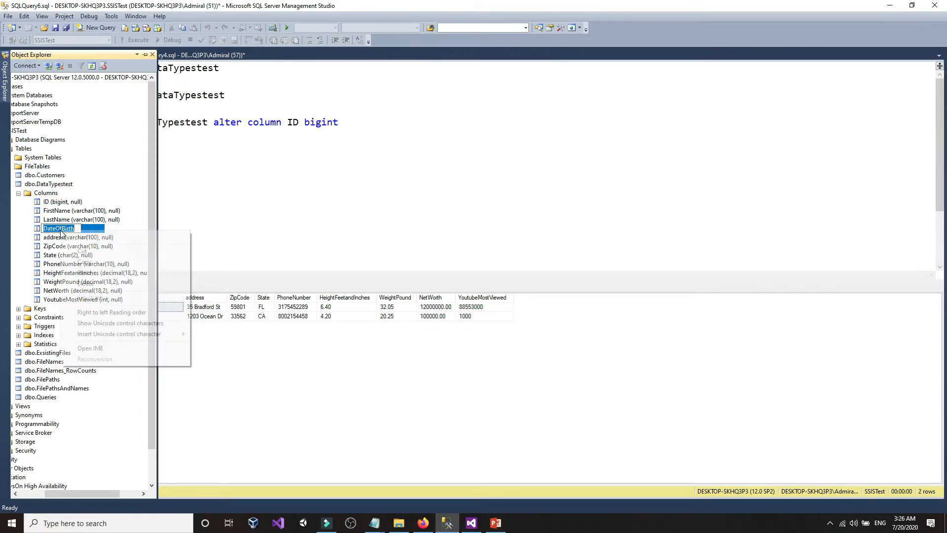
click(80, 261)
key(ctrl+c)
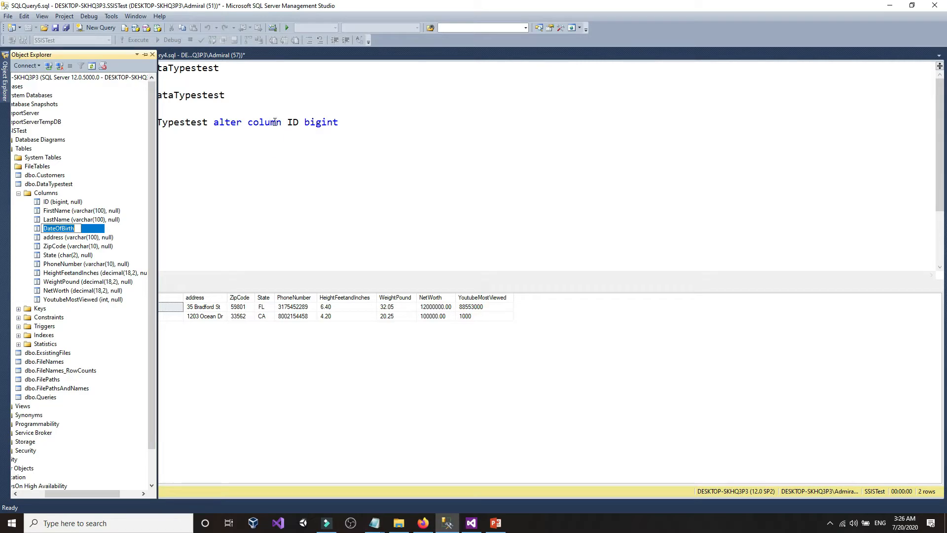
right_click(294, 122)
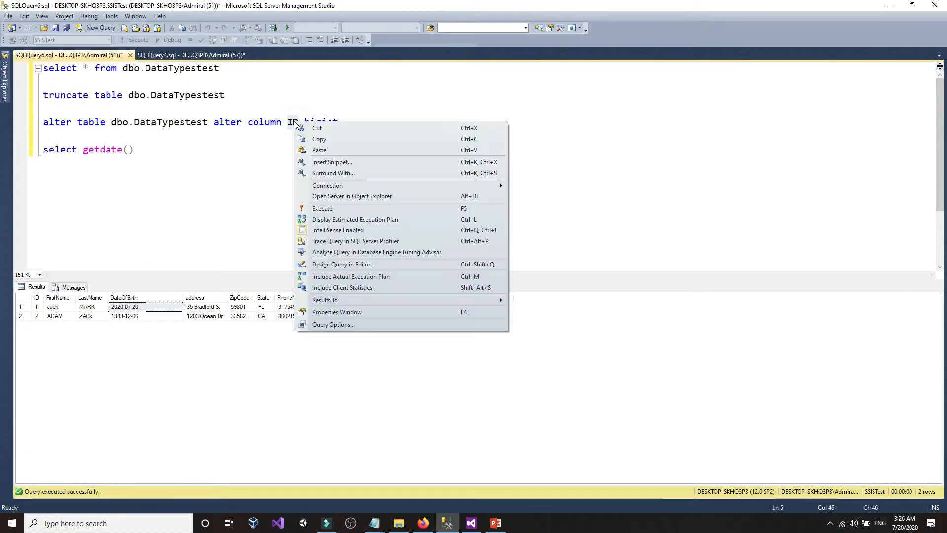
click(316, 153)
double_click(364, 124)
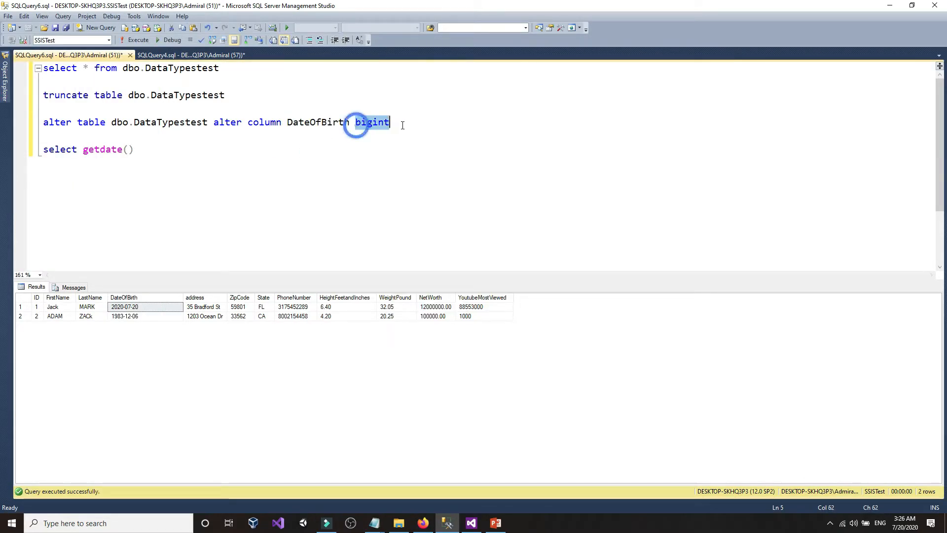
text(datetime)
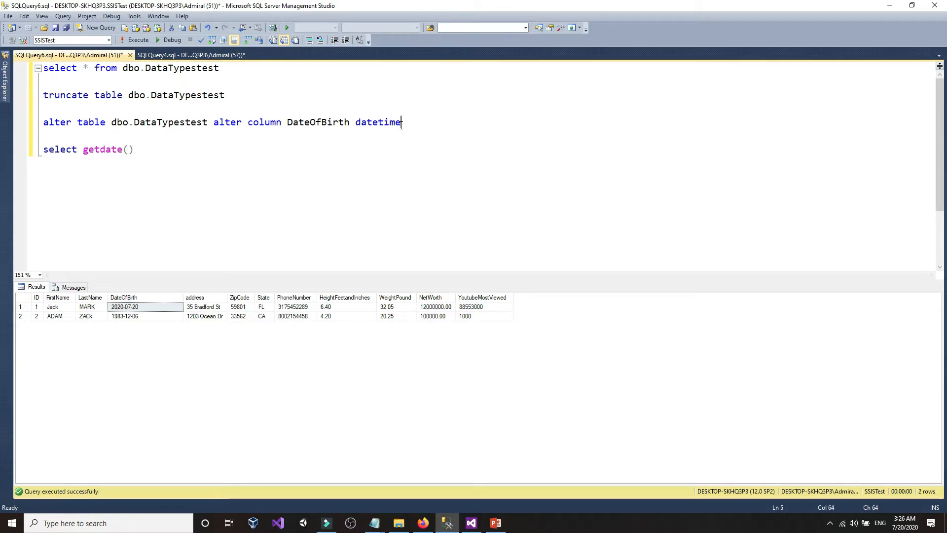
triple_click(419, 121)
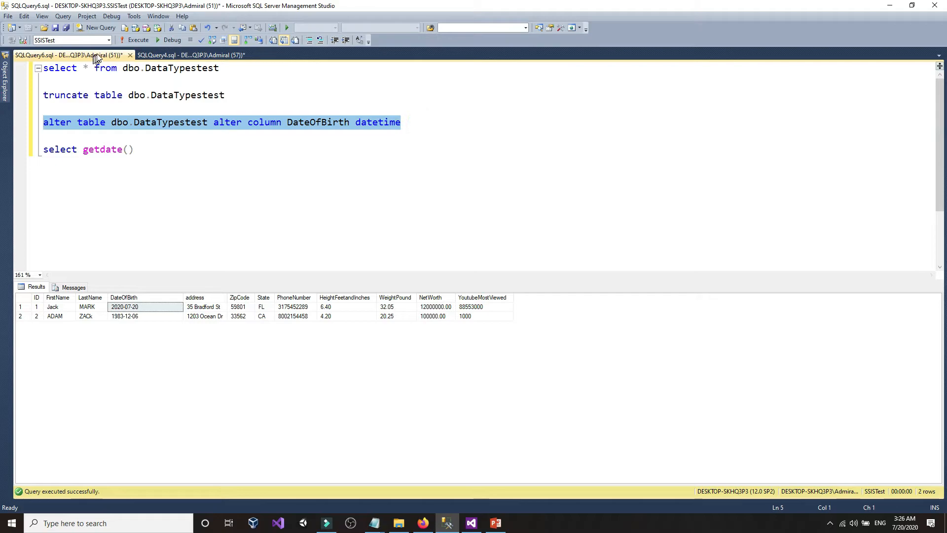
click(133, 40)
- Refresh the DataTypestest columns in Object Explorer so DateOfBirth shows as datetime
mouse_move(4, 82)
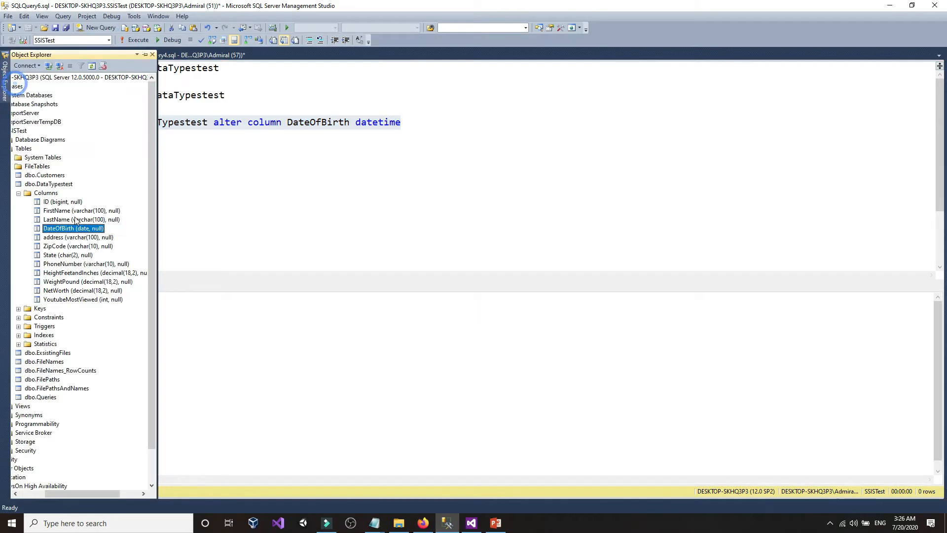
click(82, 229)
right_click(82, 229)
click(106, 310)
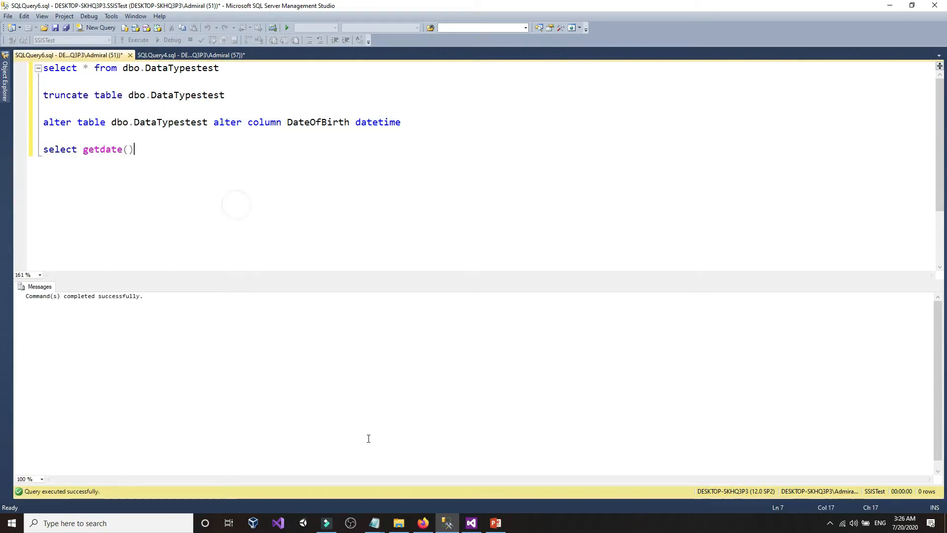
click(471, 524)
- In the Data Conversion editor, set DateOfBirth's data type to database timestamp [DT_DBTIMESTAMP]
double_click(393, 260)
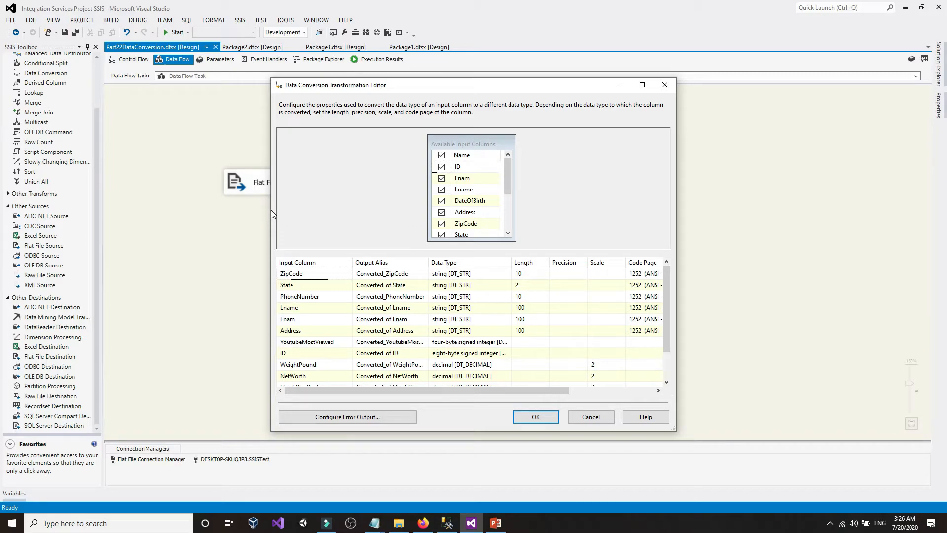
drag(271, 209, 116, 209)
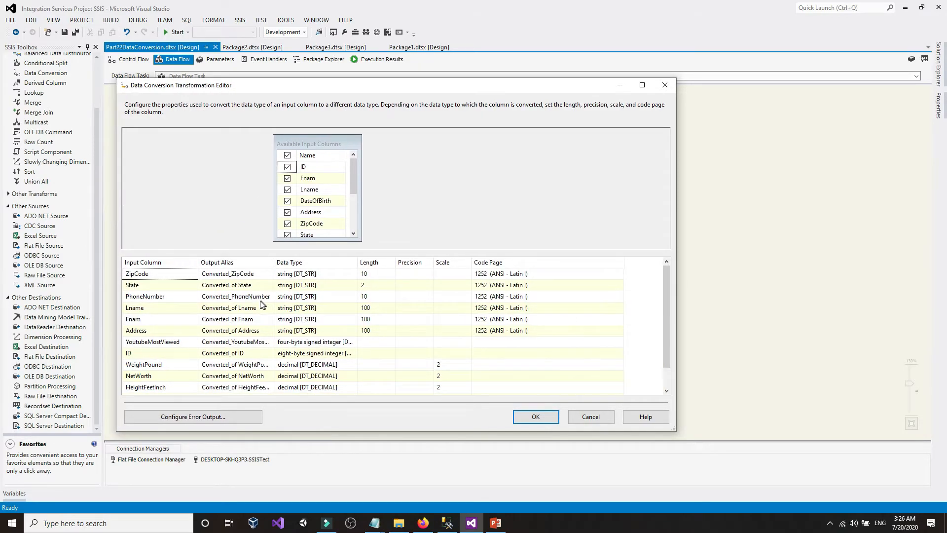
scroll(196, 351, down, 1)
scroll(196, 352, up, 1)
scroll(180, 398, down, 1)
click(299, 377)
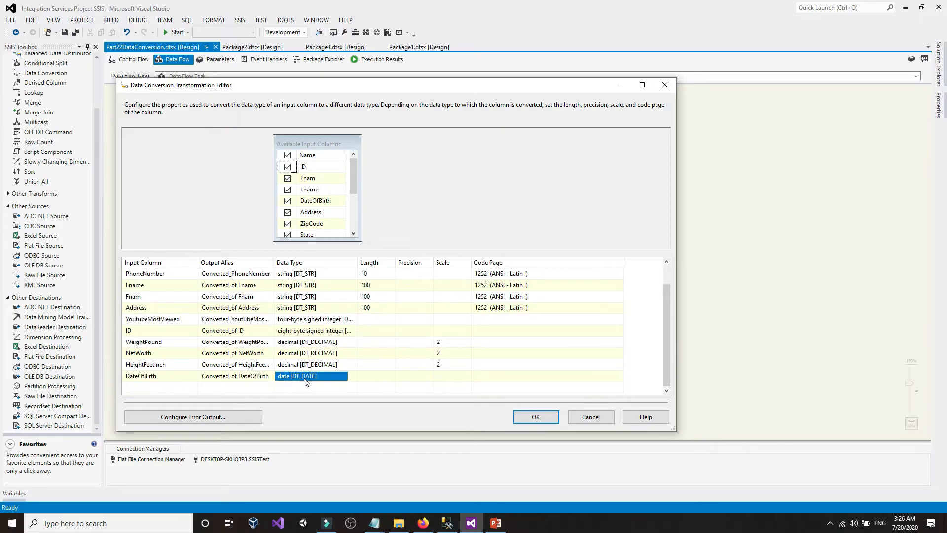
click(314, 377)
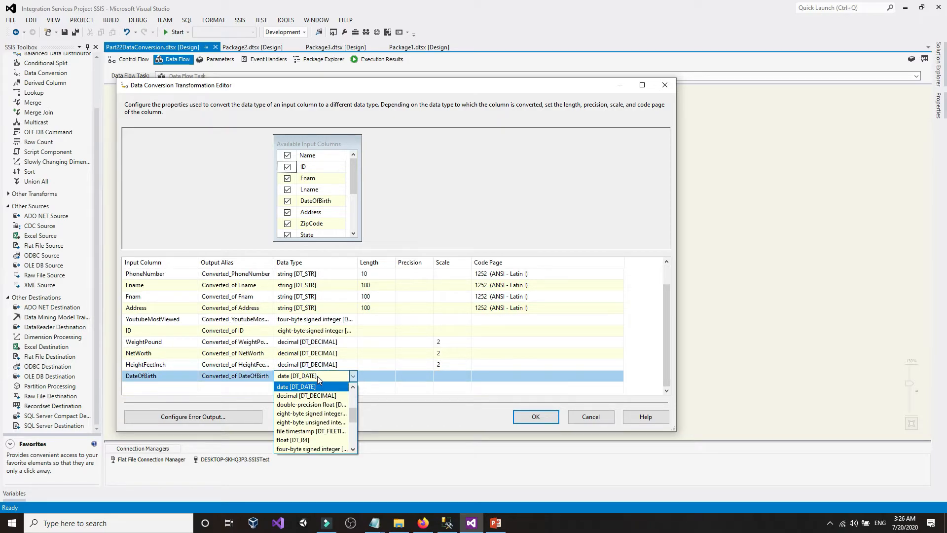
scroll(318, 376, up, 1)
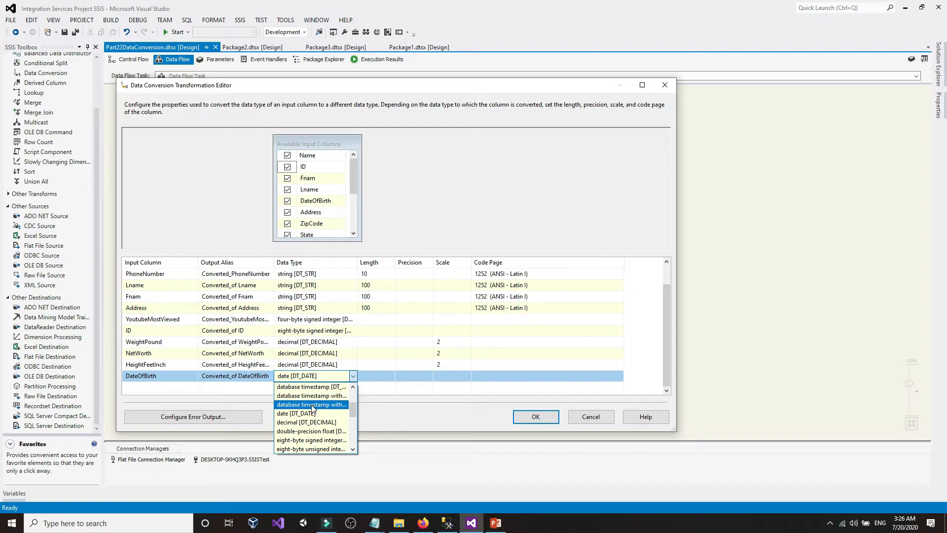
scroll(312, 408, up, 1)
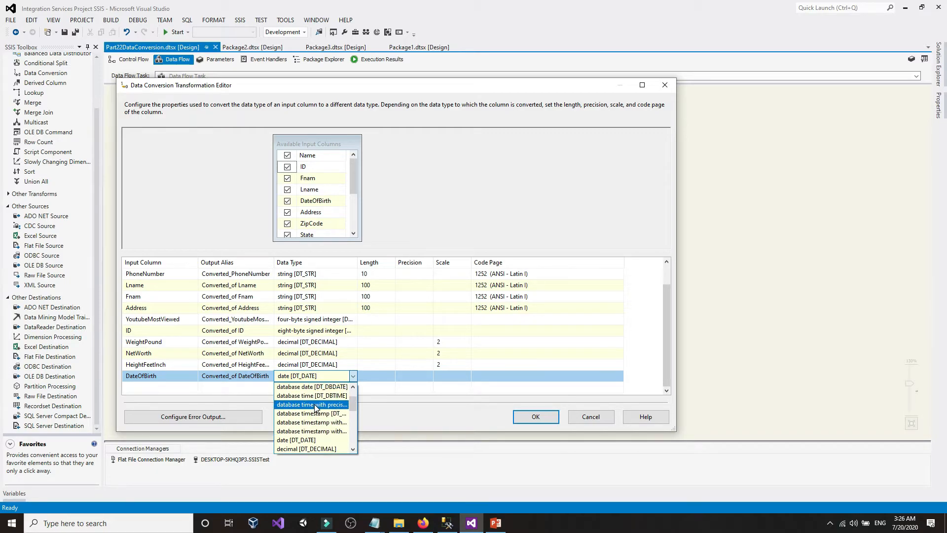
scroll(315, 407, up, 1)
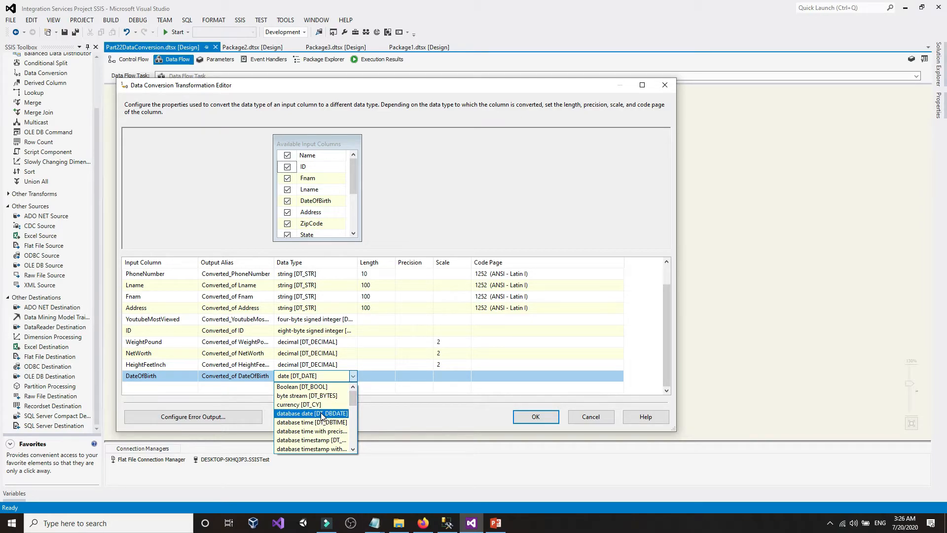
scroll(323, 426, down, 1)
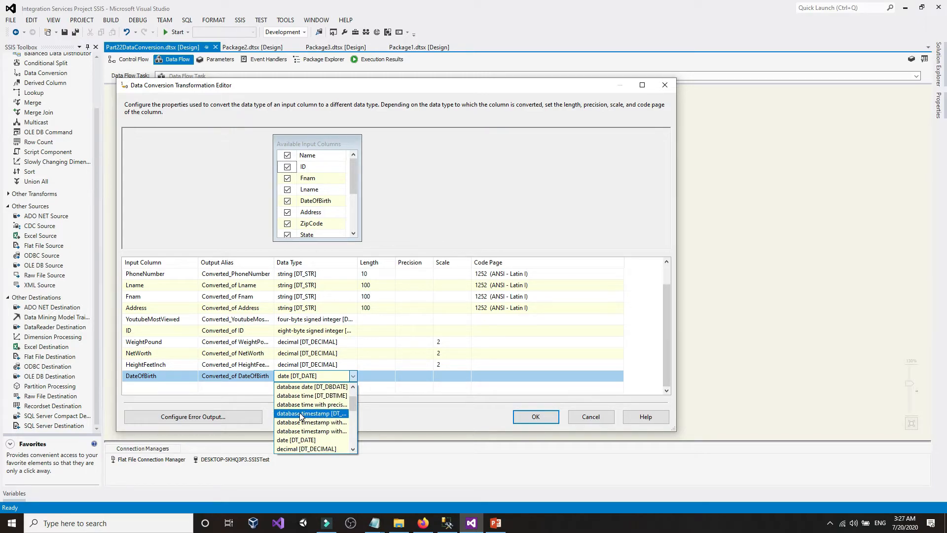
click(300, 414)
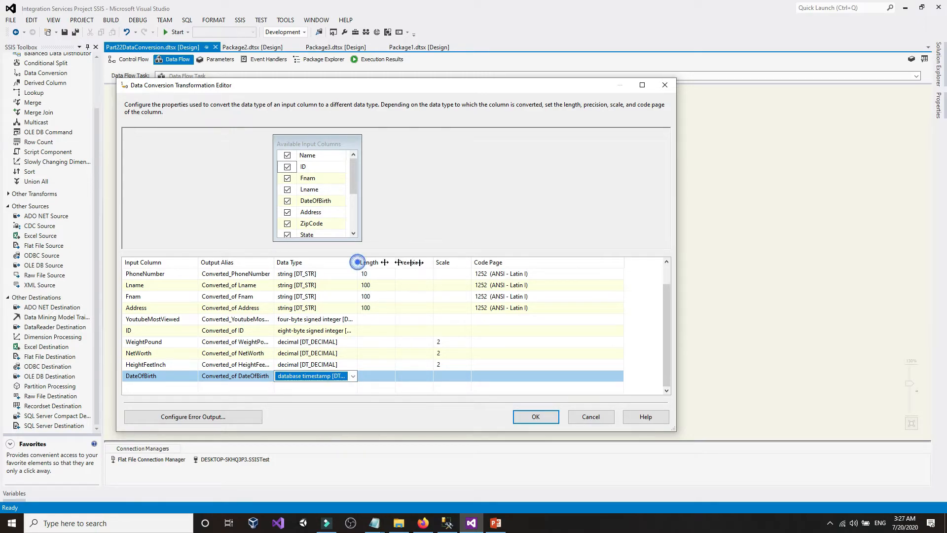
drag(358, 262, 448, 263)
- Check the data type mapping reference that DT_DBTIMESTAMP corresponds to datetime, then confirm the conversion
click(421, 523)
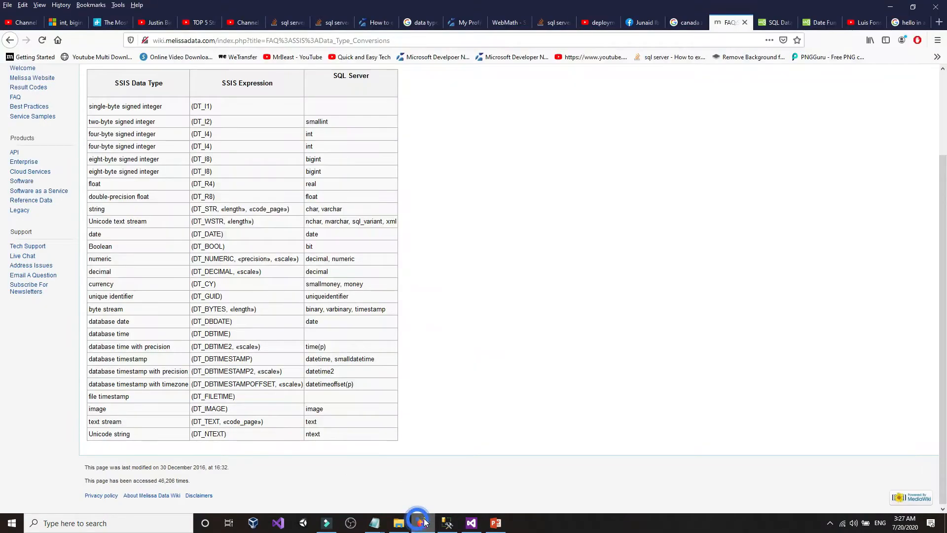
click(318, 320)
click(321, 347)
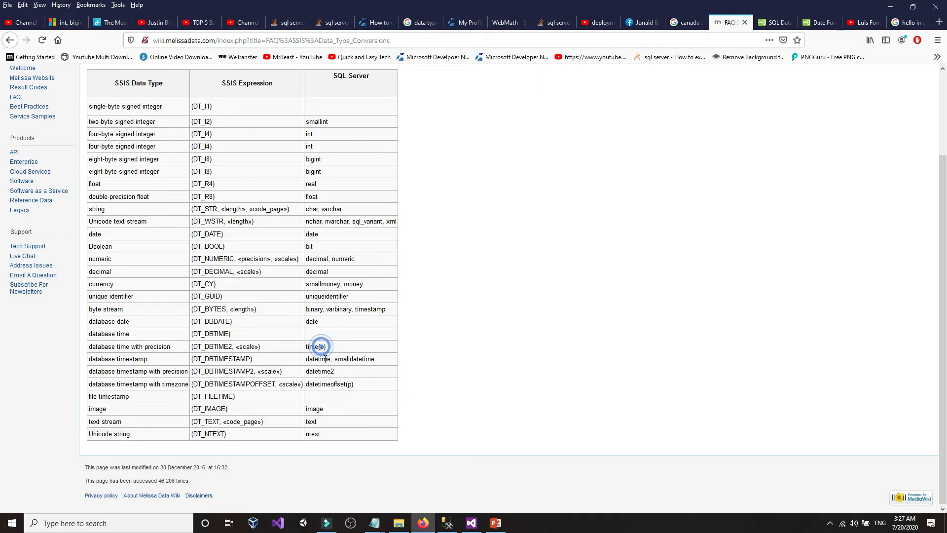
drag(331, 357, 318, 359)
click(471, 524)
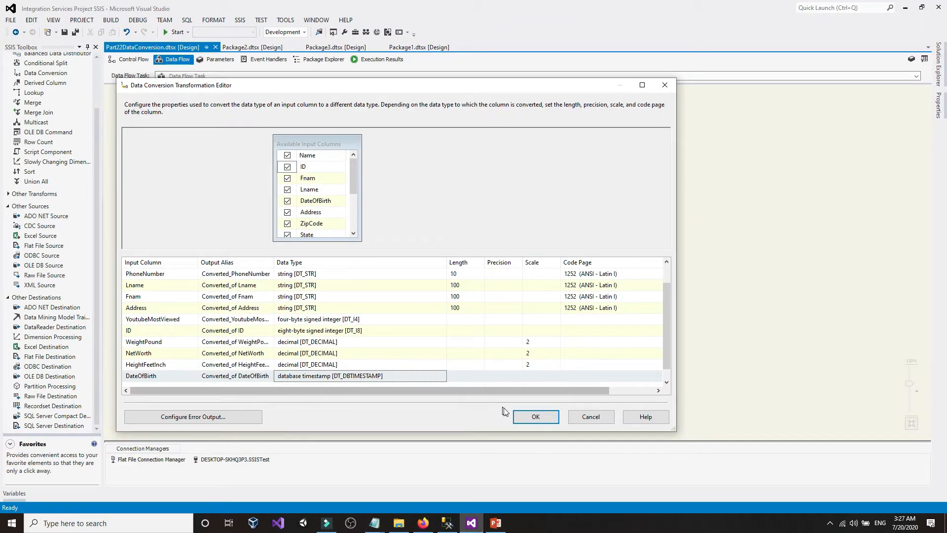
click(524, 413)
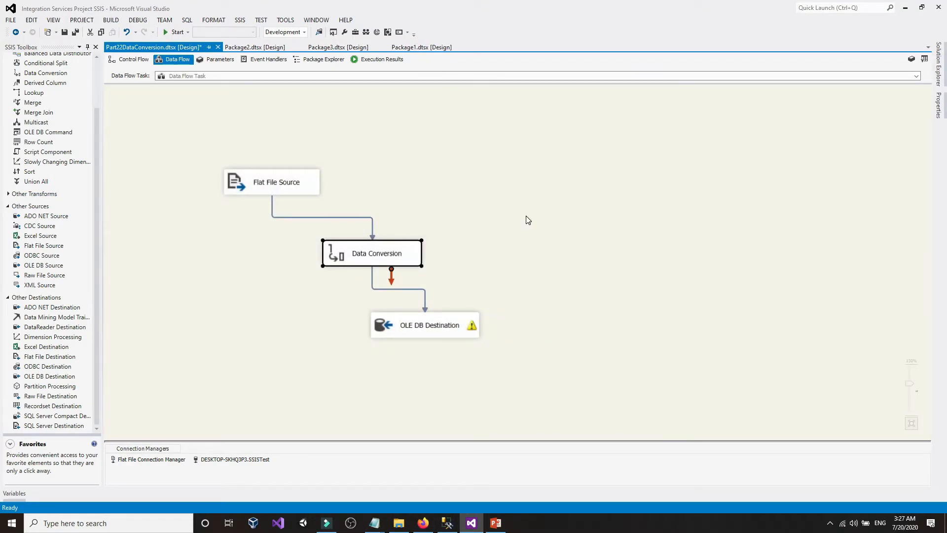
- Review the OLE DB Destination settings, then run the package passing 2 rows and stop it
click(458, 311)
double_click(458, 311)
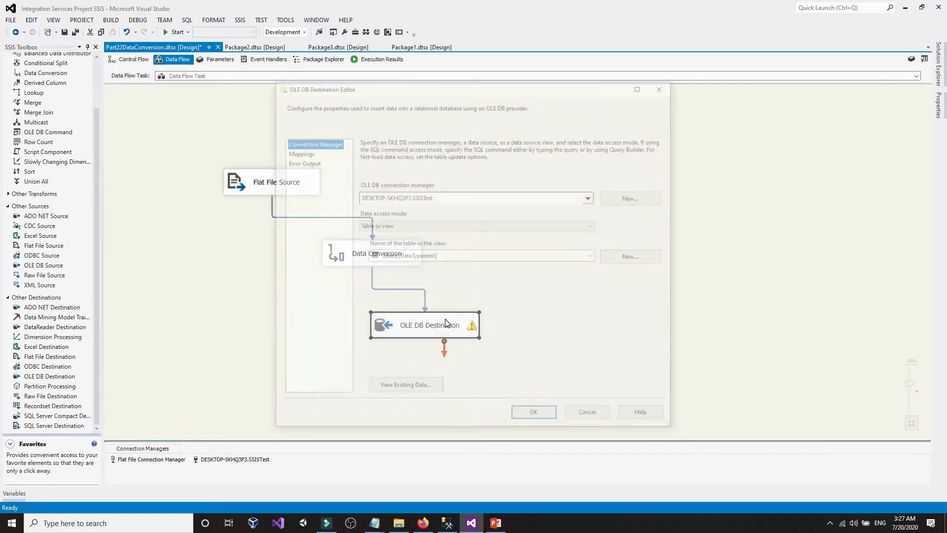
click(536, 417)
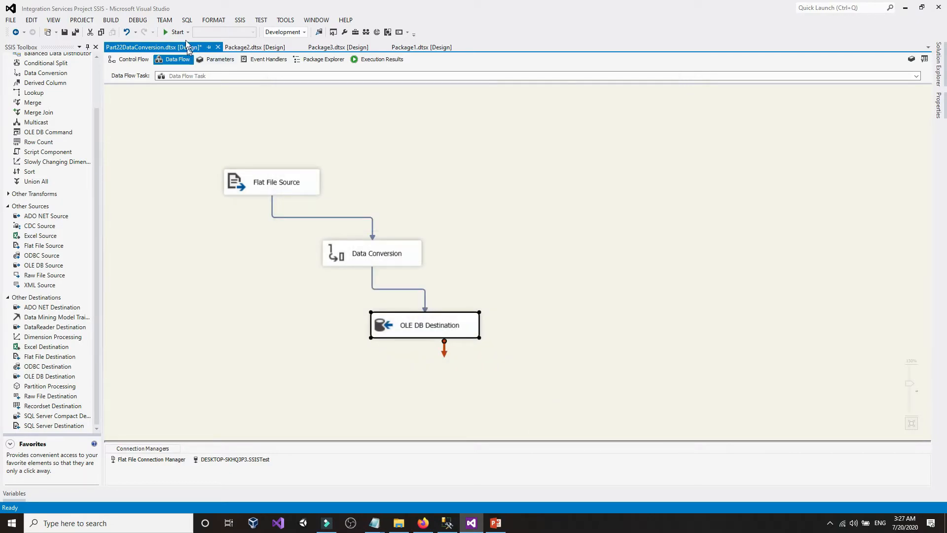
click(176, 32)
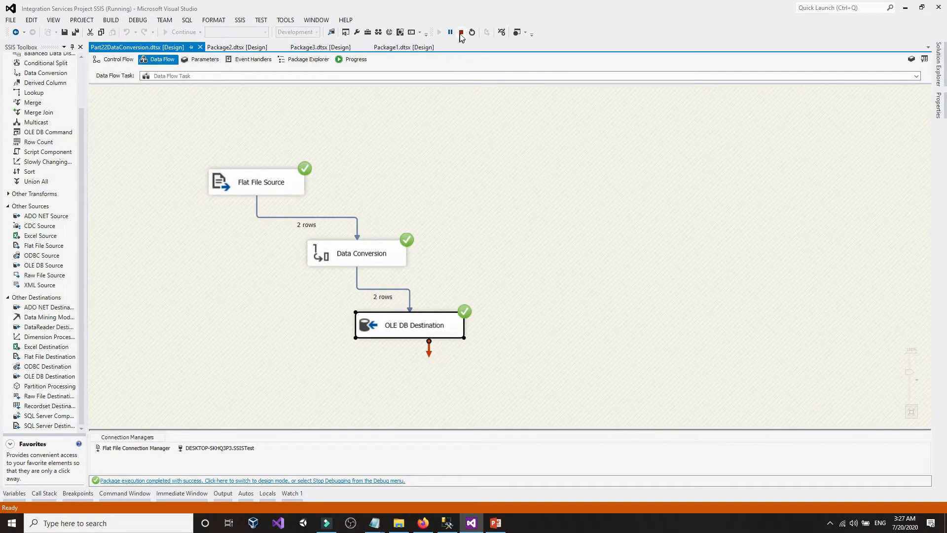
click(461, 32)
click(447, 523)
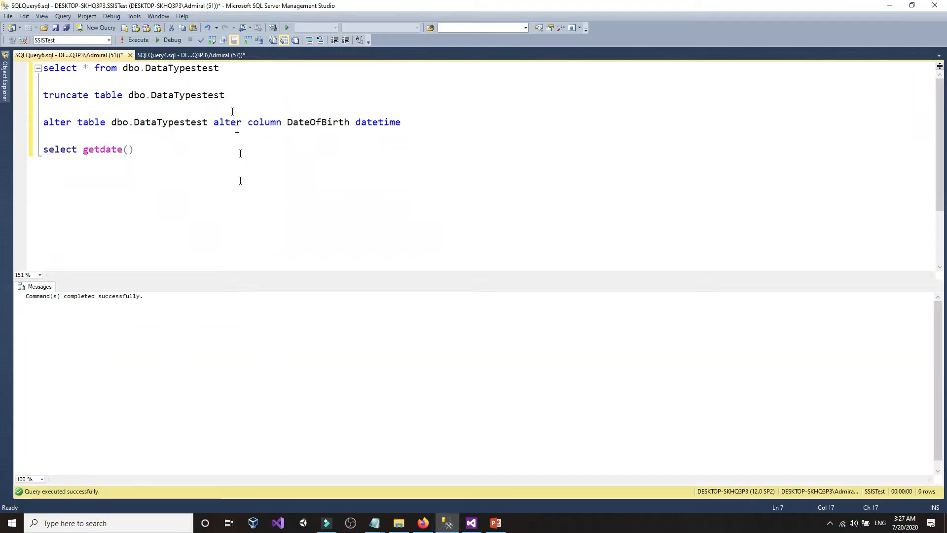
- Rerun the select query and inspect row 1's DateOfBirth, which now keeps its .823 time part
drag(239, 95, 43, 67)
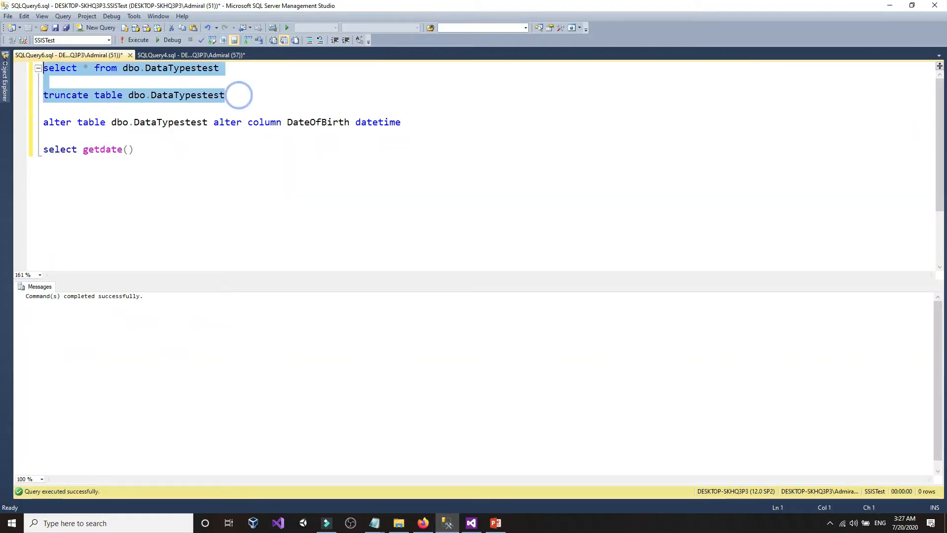
click(133, 40)
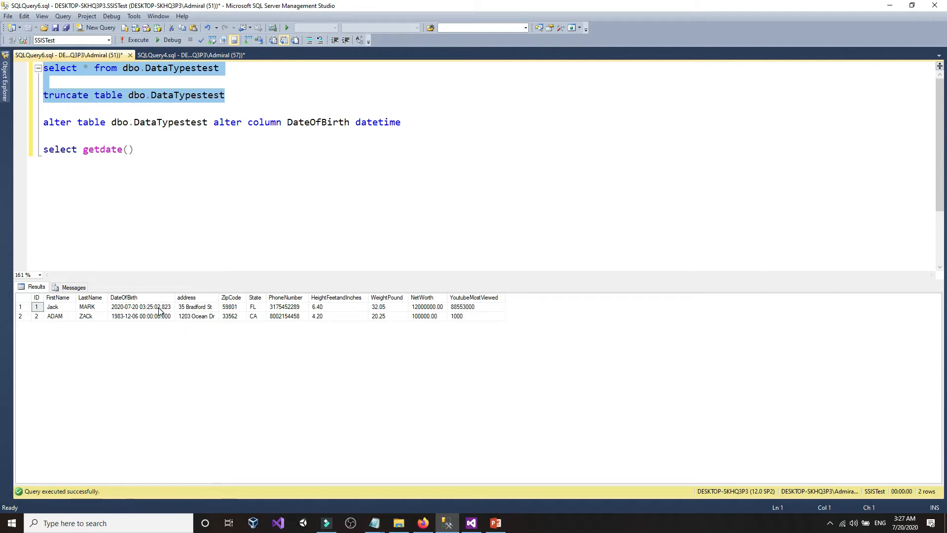
click(159, 309)
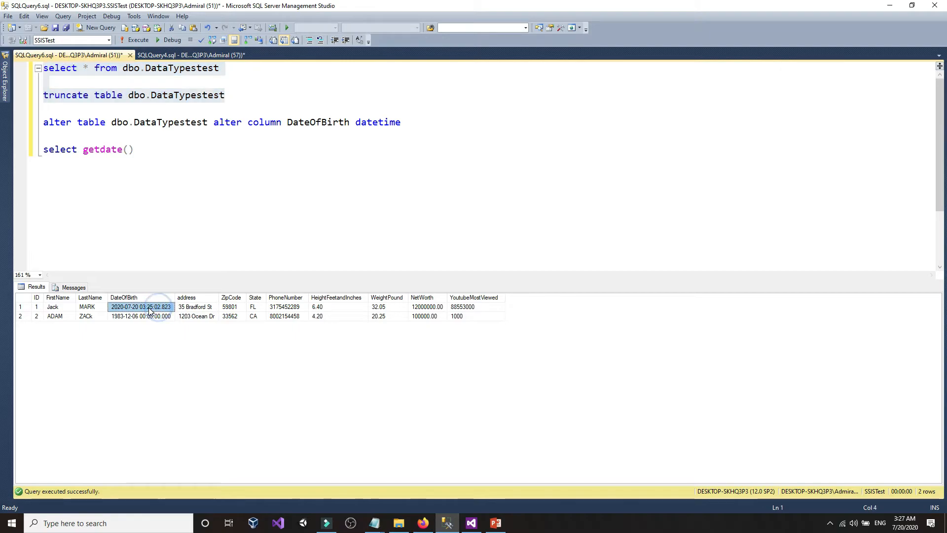
click(121, 305)
click(159, 305)
click(153, 305)
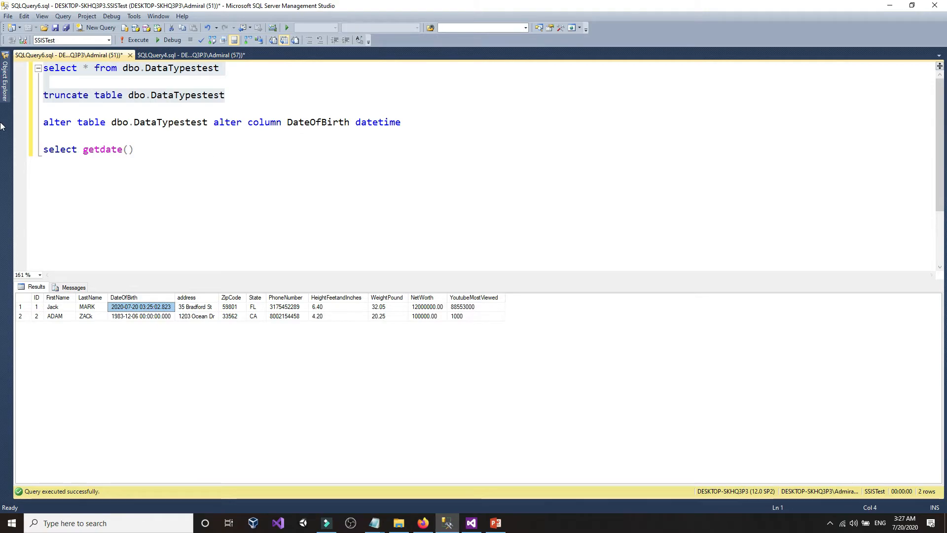
mouse_move(4, 84)
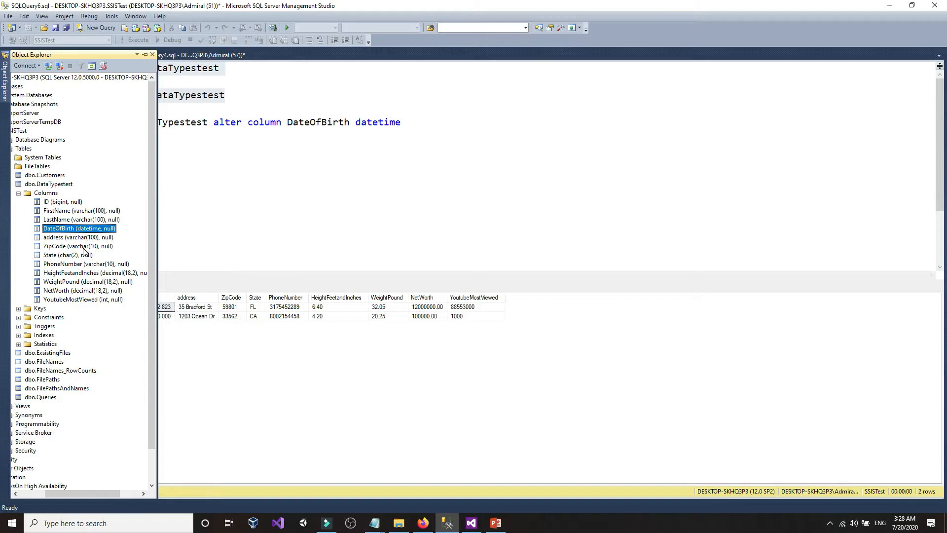
click(296, 194)
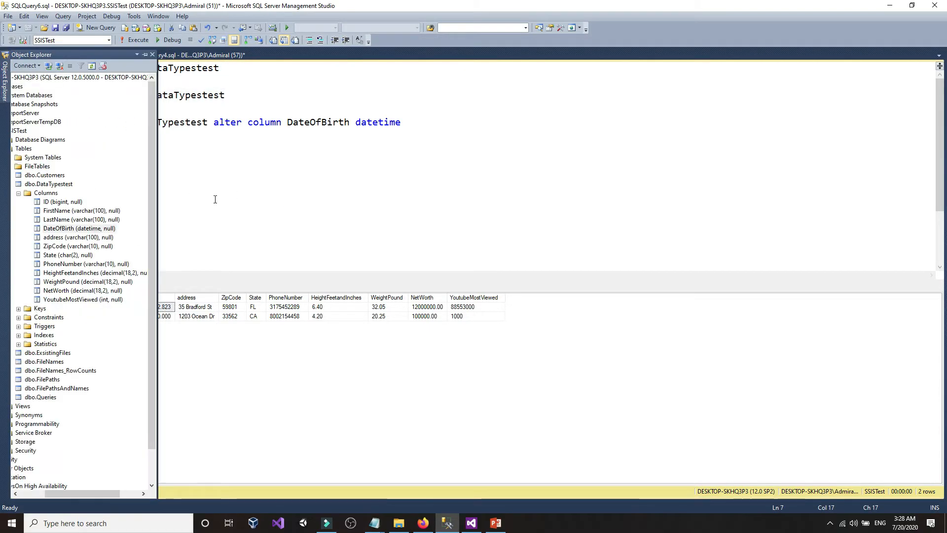
mouse_move(375, 523)
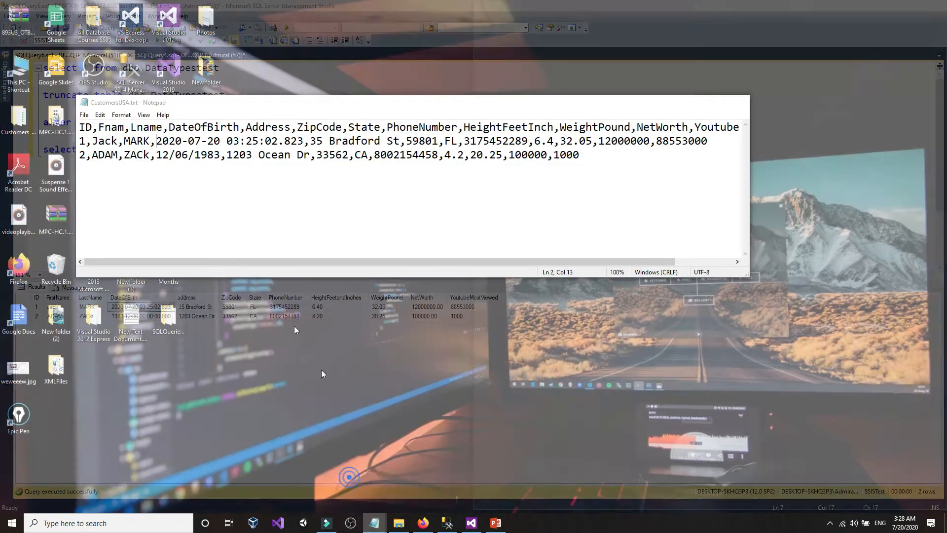
click(346, 481)
click(265, 211)
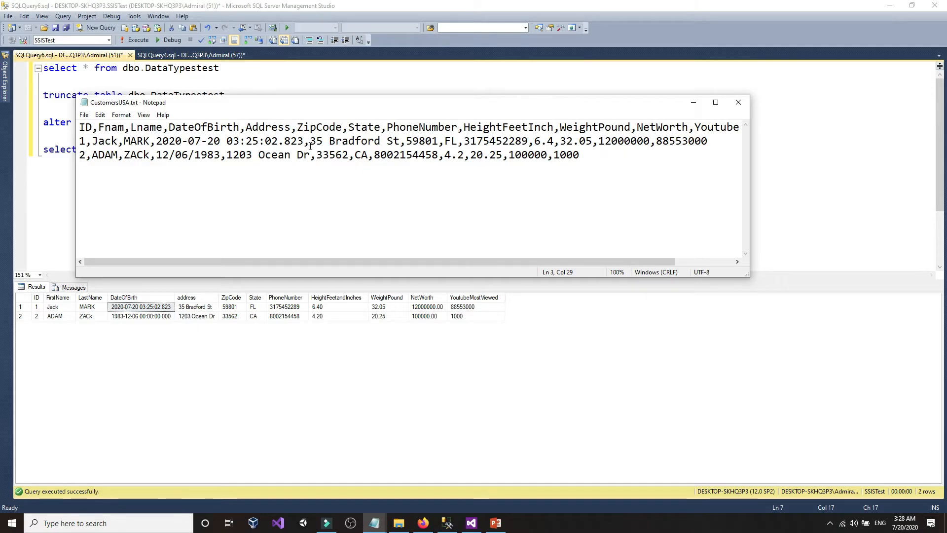
drag(317, 157, 351, 157)
click(351, 157)
drag(407, 143, 437, 144)
click(437, 145)
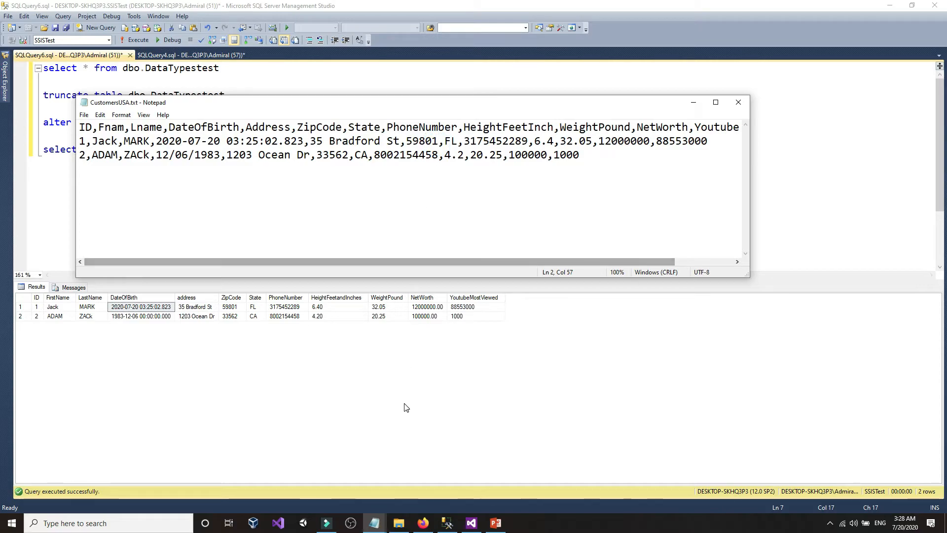
click(447, 523)
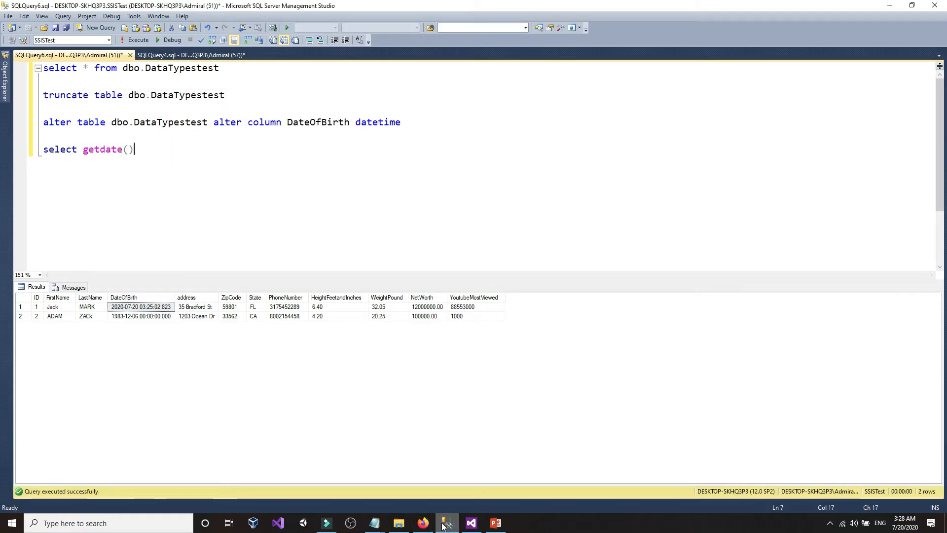
click(6, 77)
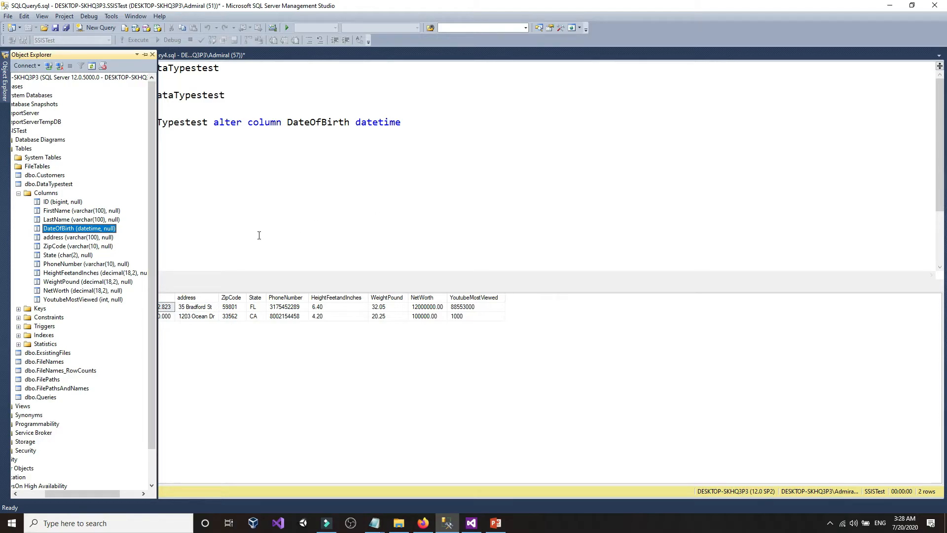
click(299, 241)
- Confirm on the W3Schools SQL Data Types page that tinyint holds only 0 to 255
click(423, 522)
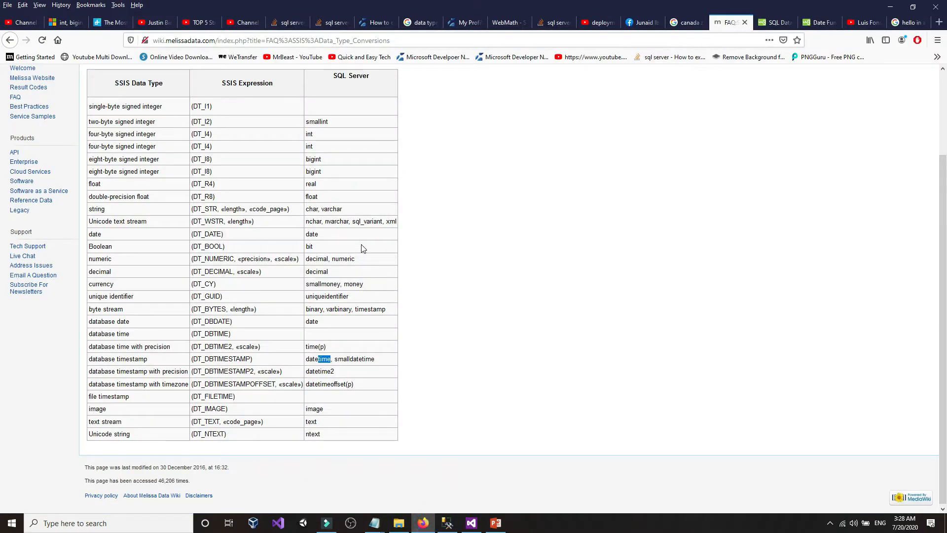
click(777, 22)
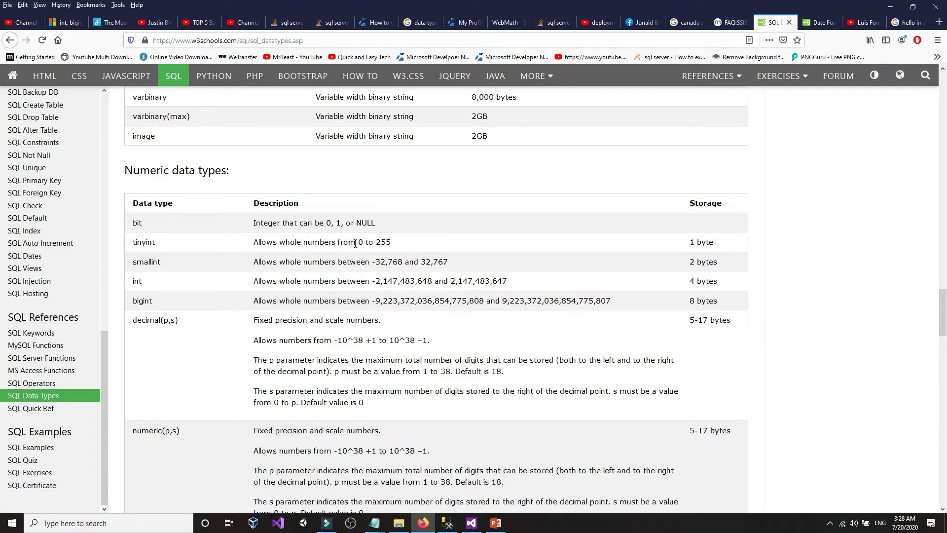
drag(358, 242, 397, 242)
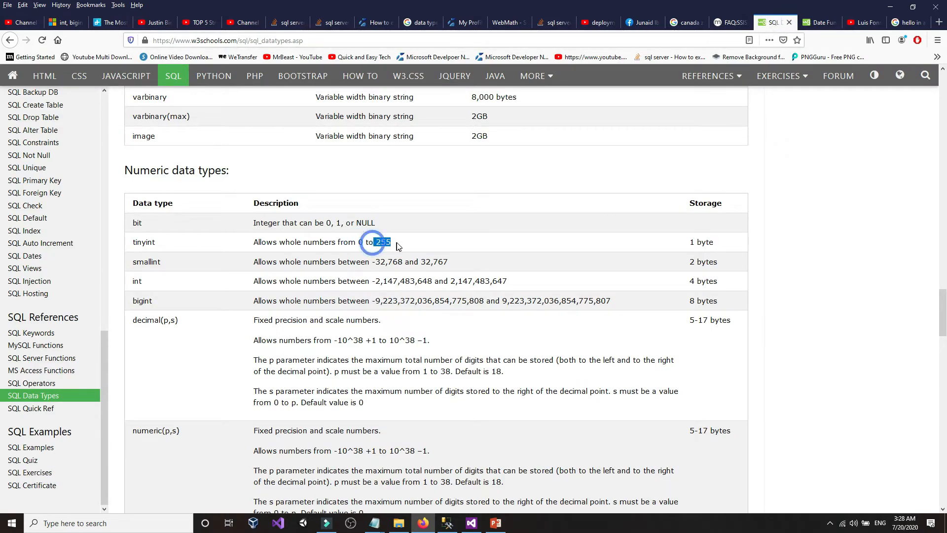
click(399, 242)
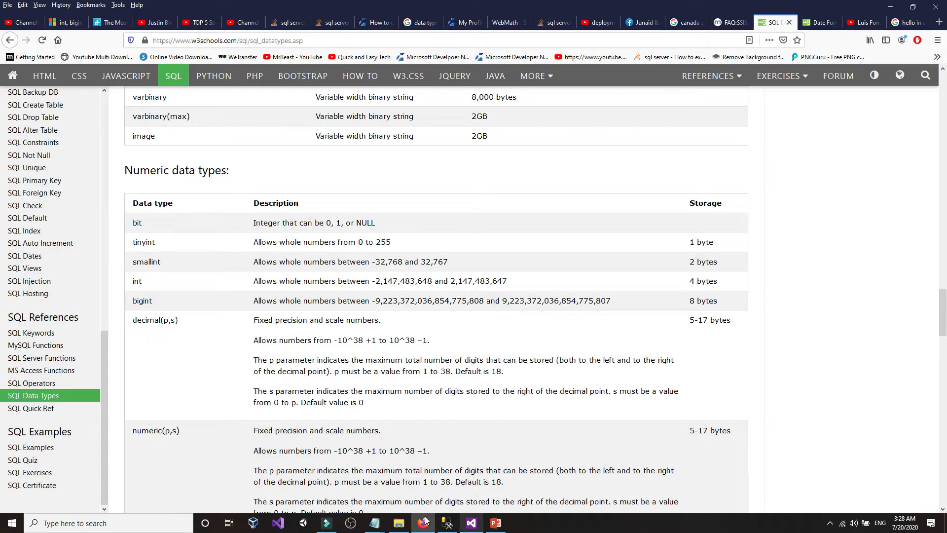
click(447, 523)
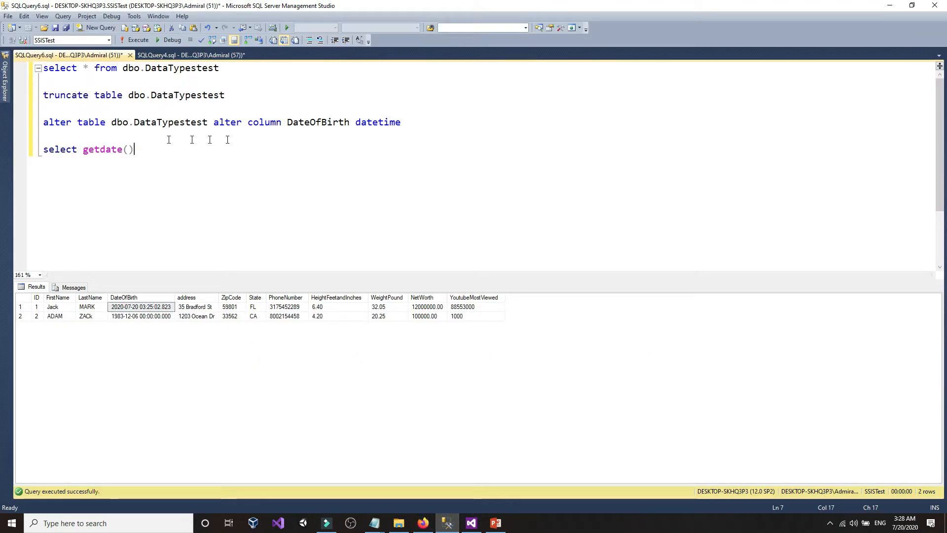
- Edit the ALTER statement to target the ZipCode column, typing tinyint as a first type
click(6, 96)
click(281, 194)
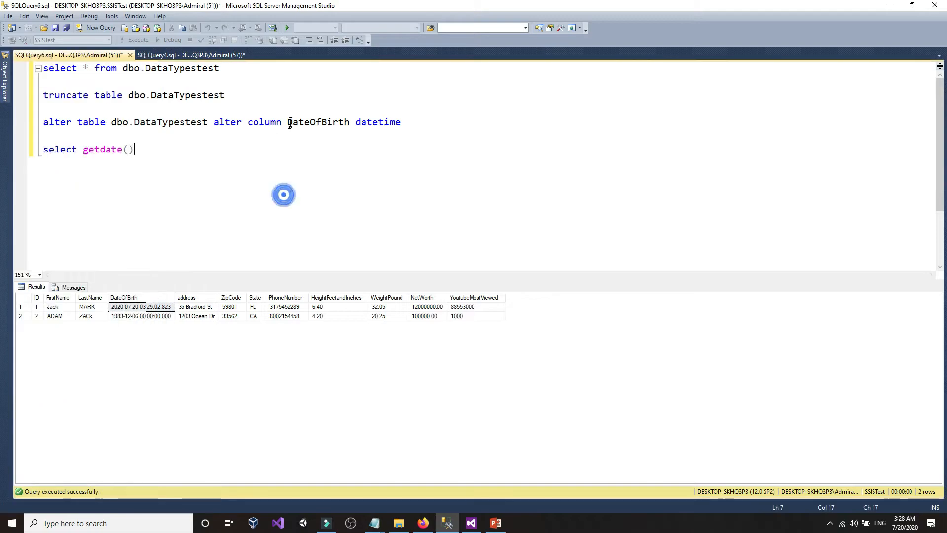
drag(281, 122, 351, 127)
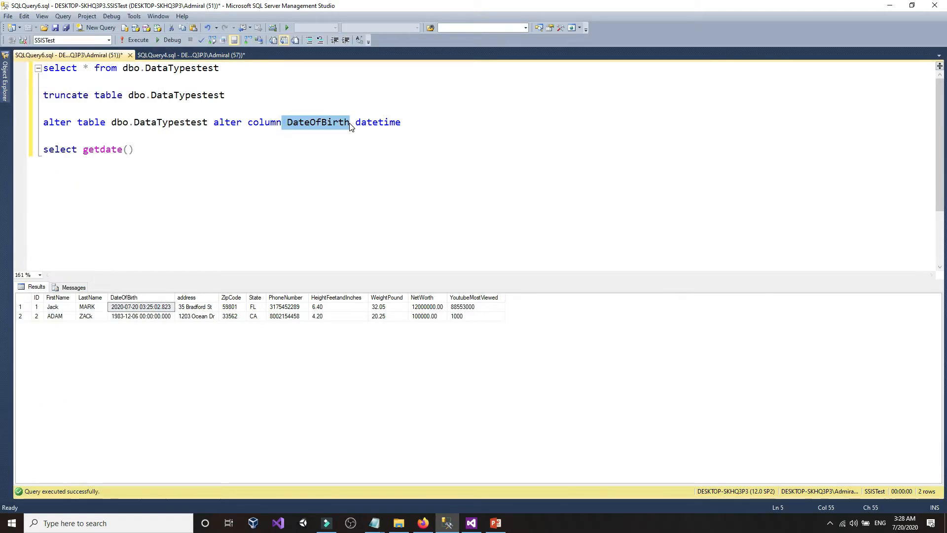
text(ZipC)
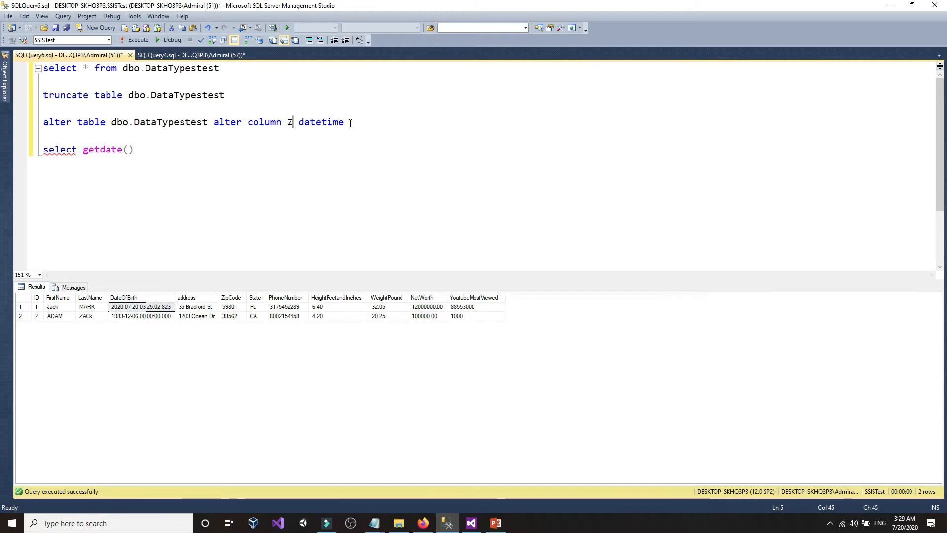
text(ode)
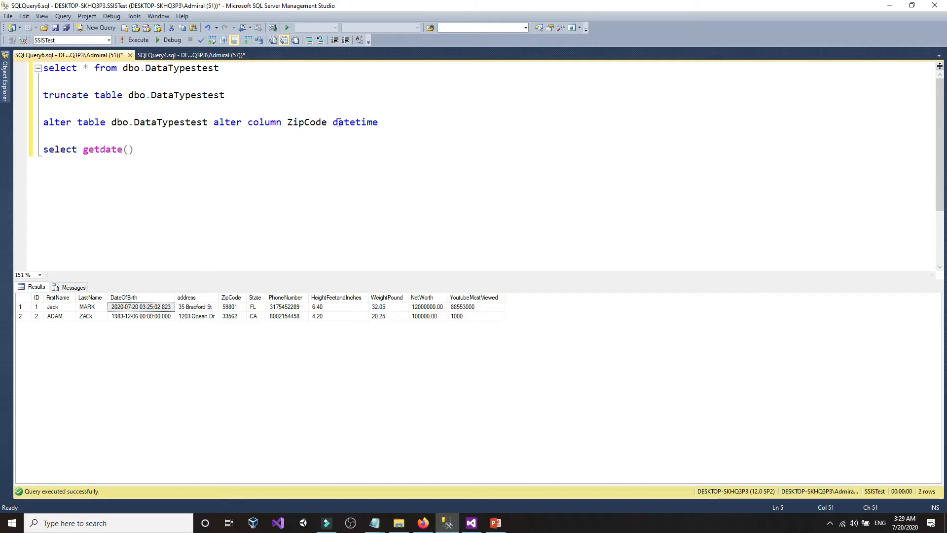
click(333, 122)
drag(333, 122, 382, 122)
text(tiny)
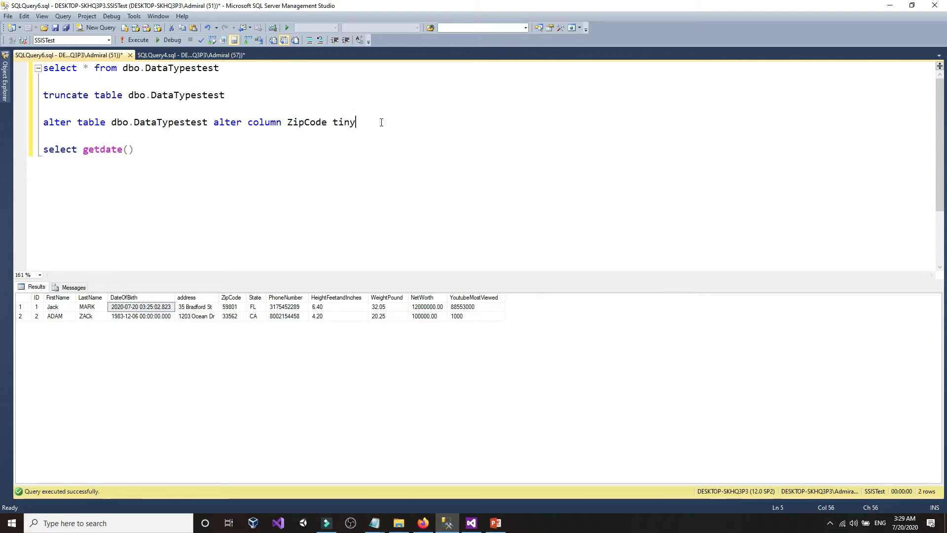
key(BackSpace)
text(y)
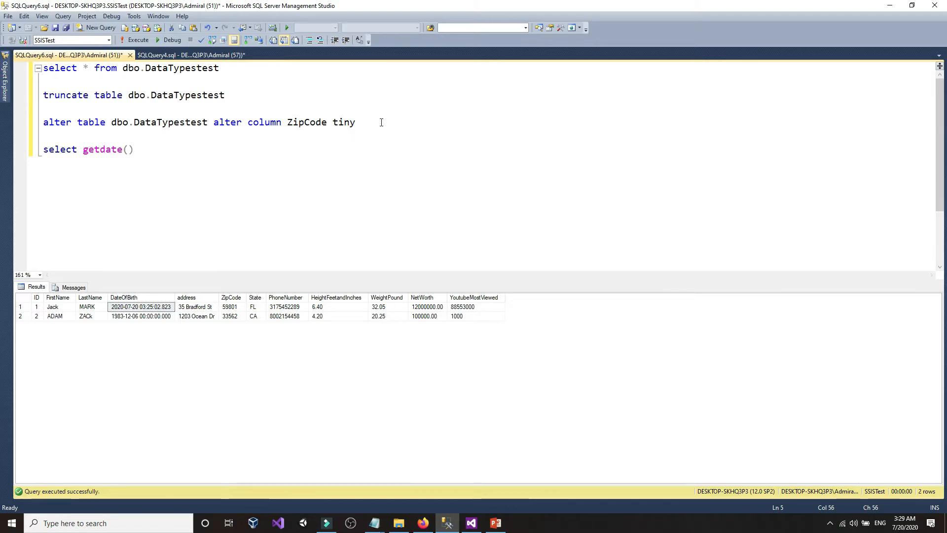
text(int)
- Consult the W3Schools SQL data types reference alongside the SSIS package and query
click(472, 523)
click(447, 523)
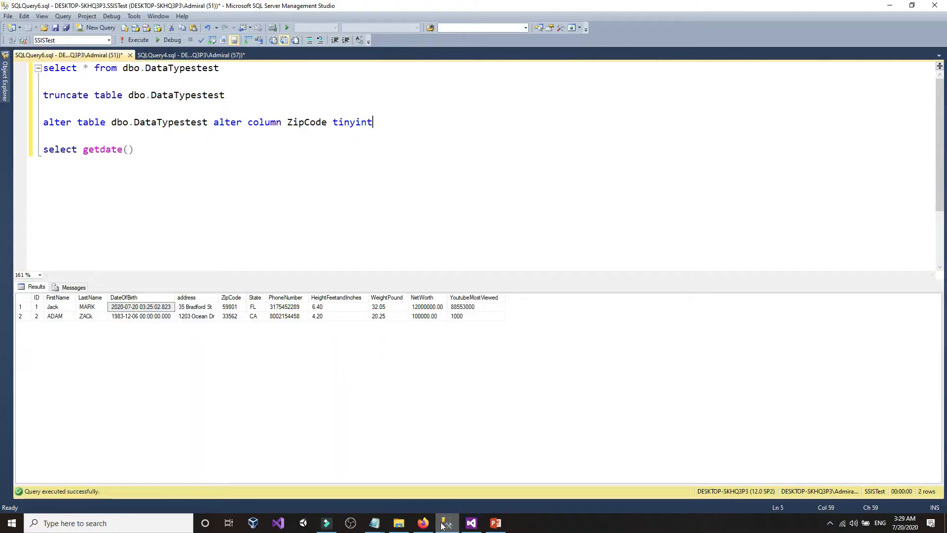
click(423, 523)
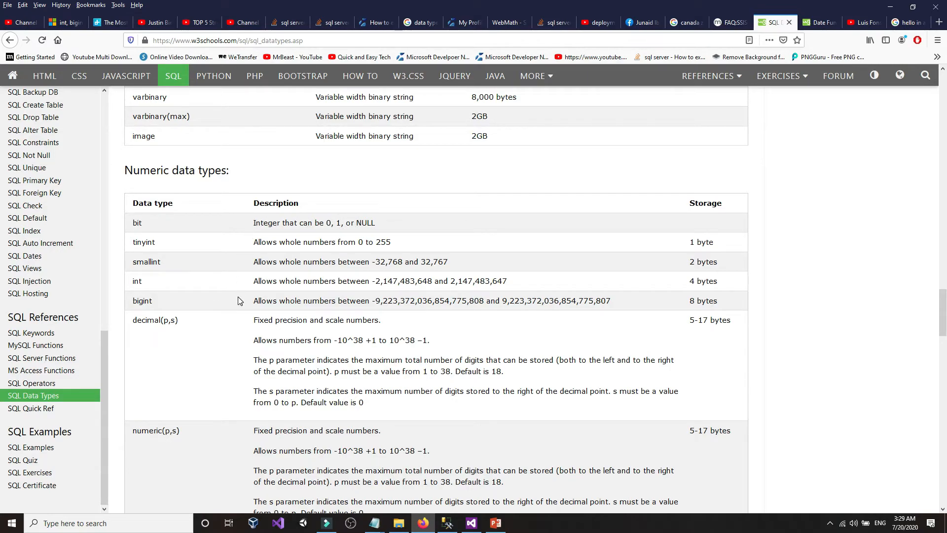
click(472, 523)
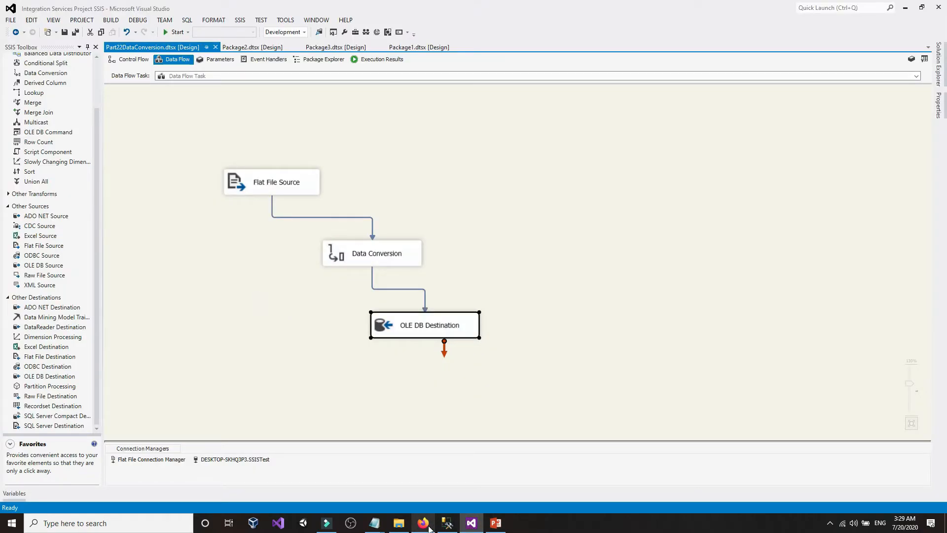
click(447, 523)
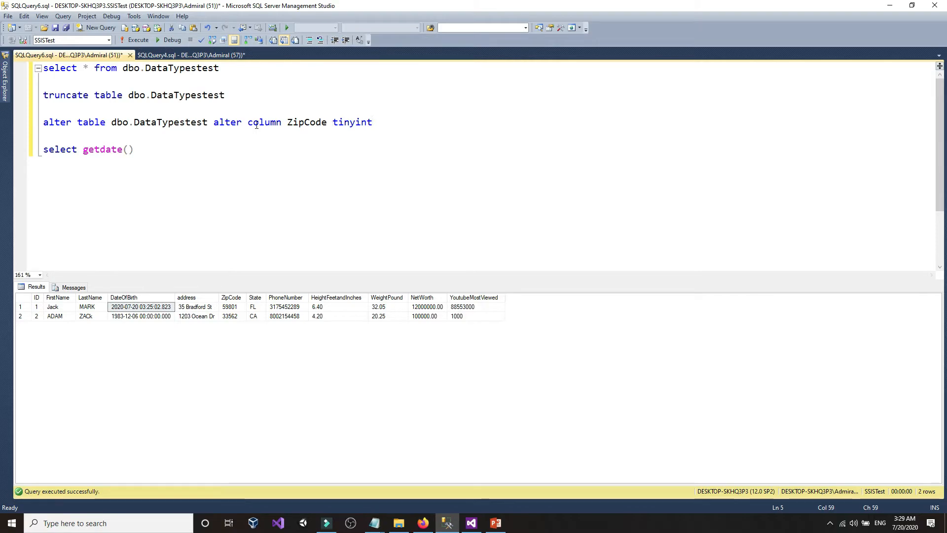
- Change the type to char(5) and execute the ALTER TABLE statement on ZipCode
click(5, 79)
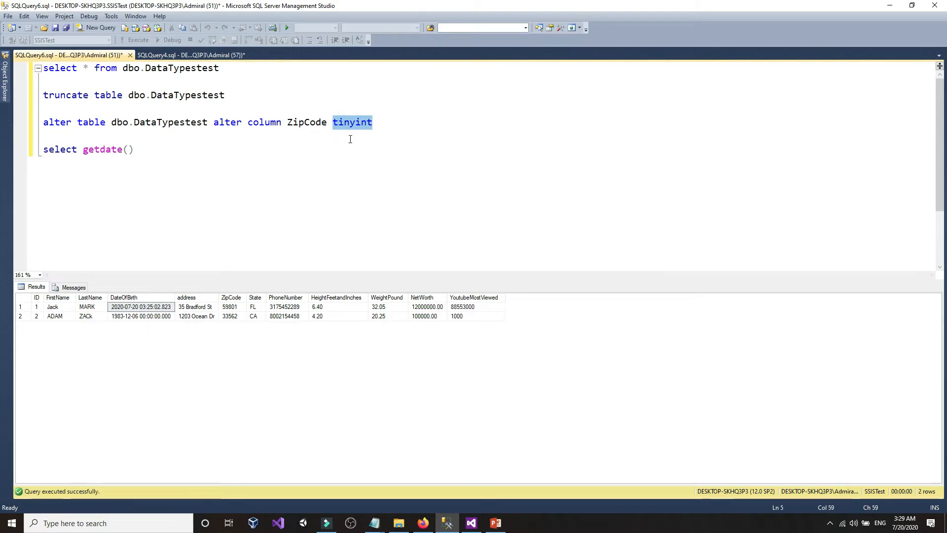
text(char)
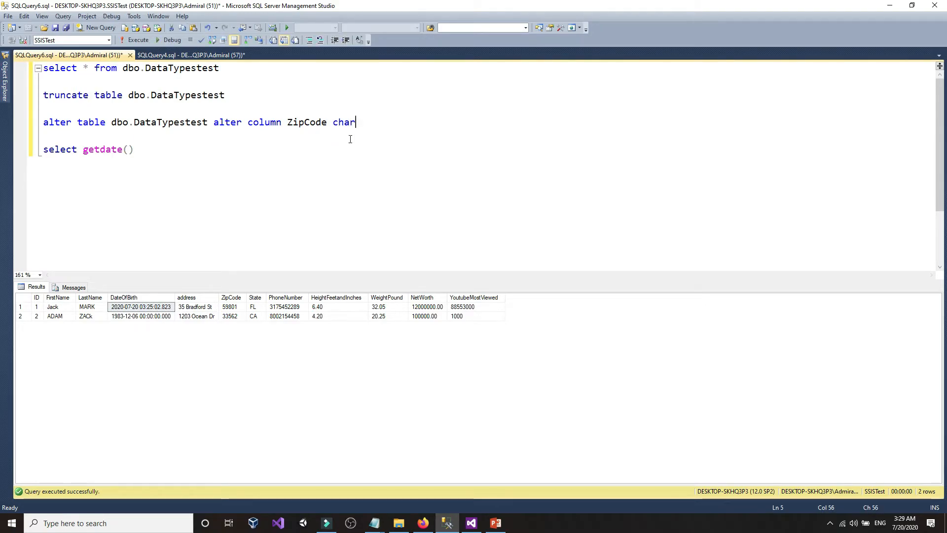
text((5))
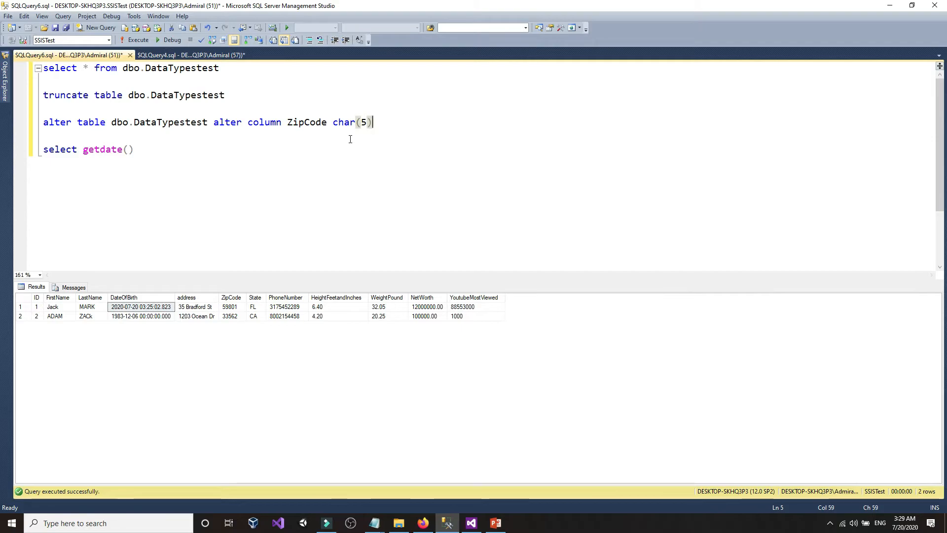
drag(394, 122, 28, 122)
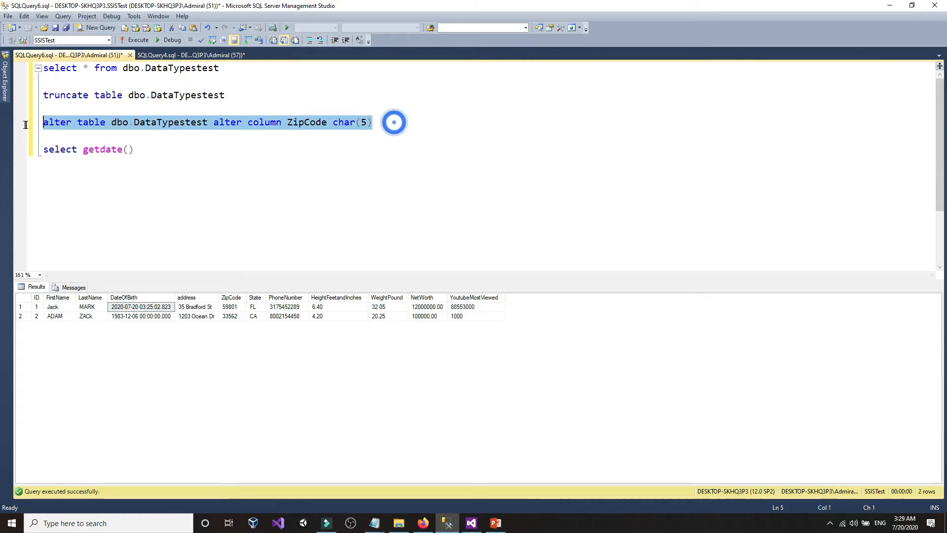
click(133, 40)
click(197, 133)
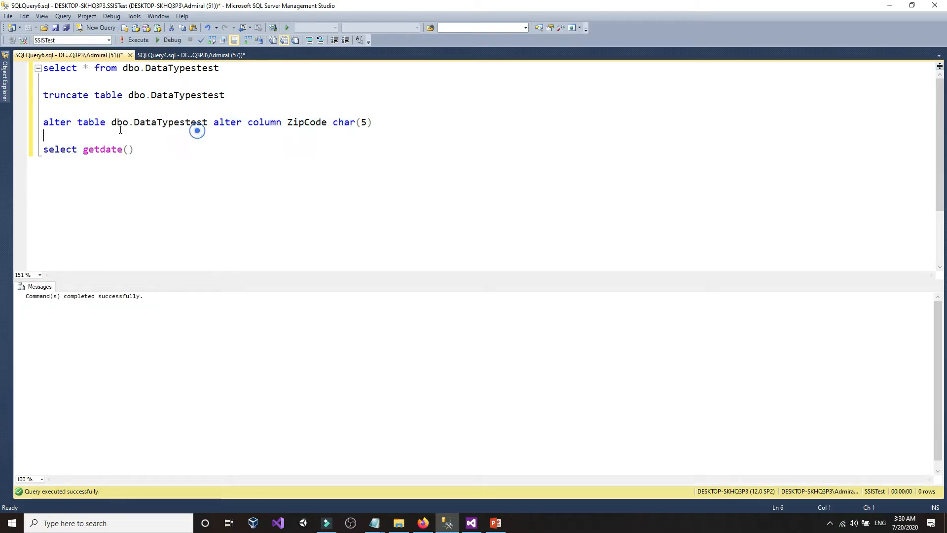
- Refresh the DataTypestest column list to confirm ZipCode now shows char(5)
click(4, 79)
right_click(67, 229)
right_click(58, 246)
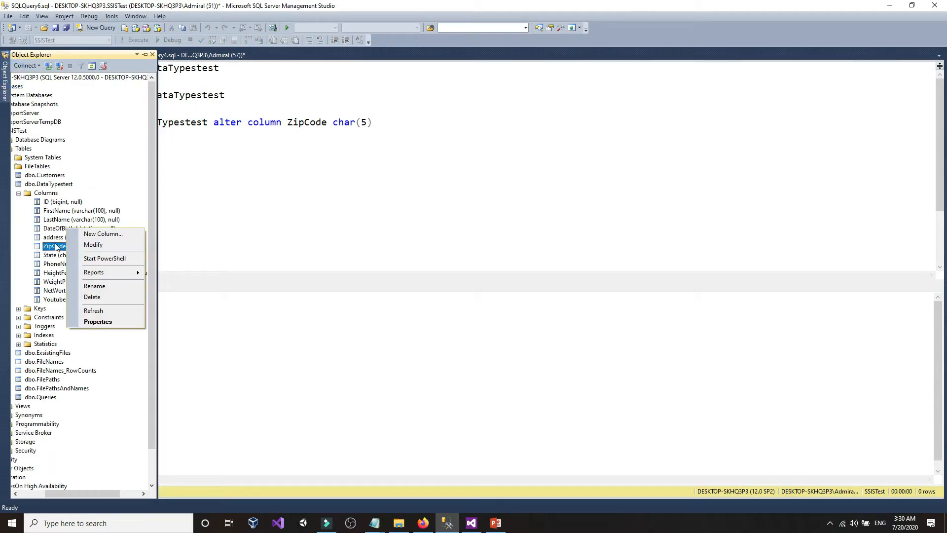
click(87, 324)
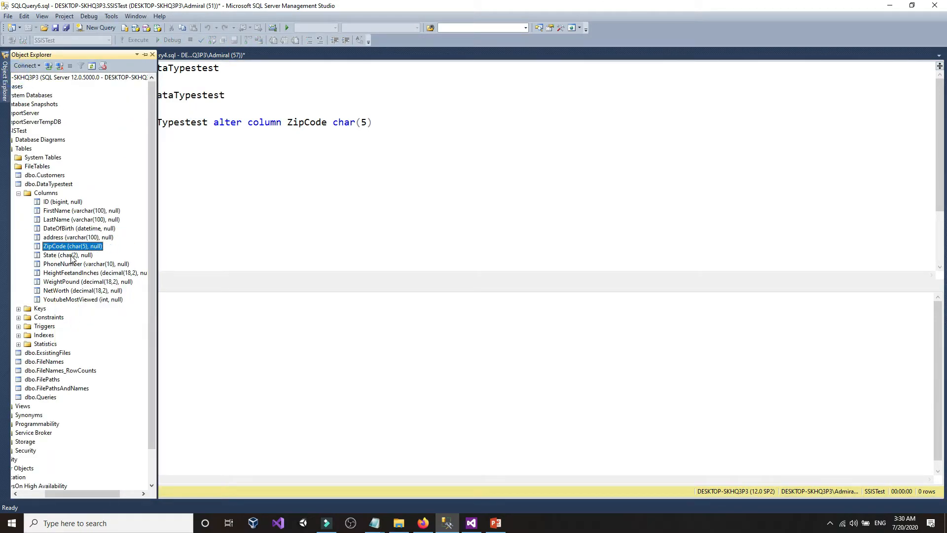
click(311, 188)
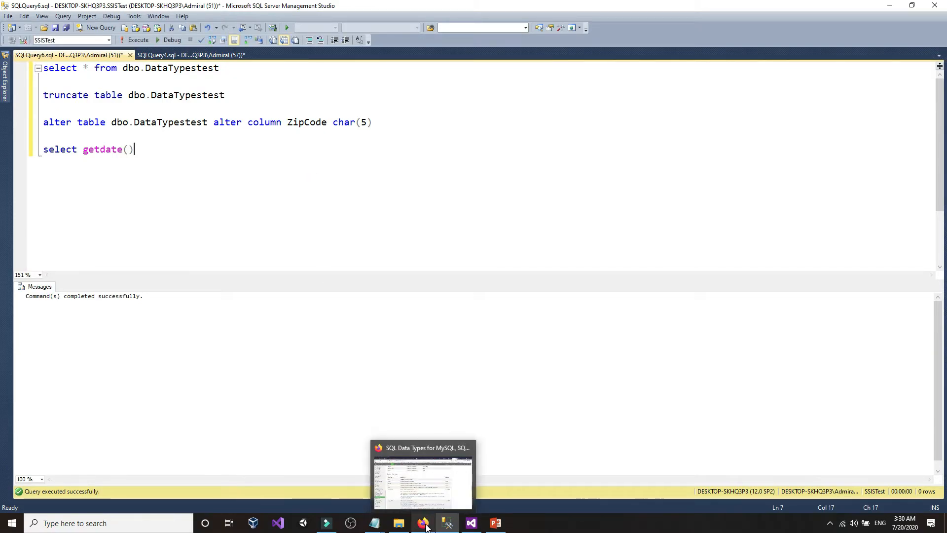
click(471, 525)
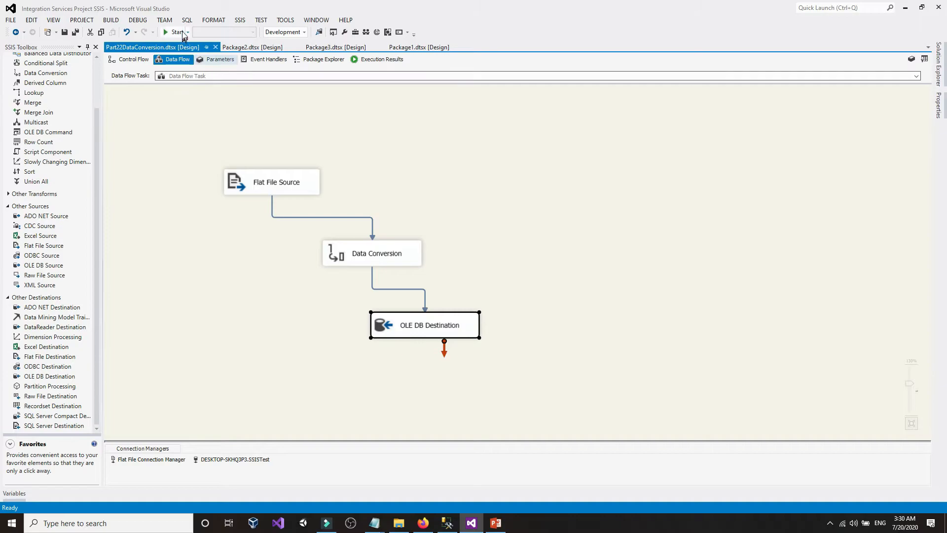
- Run the package to load the two CSV rows, then confirm ZipCode converts to DT_STR length 10
click(179, 31)
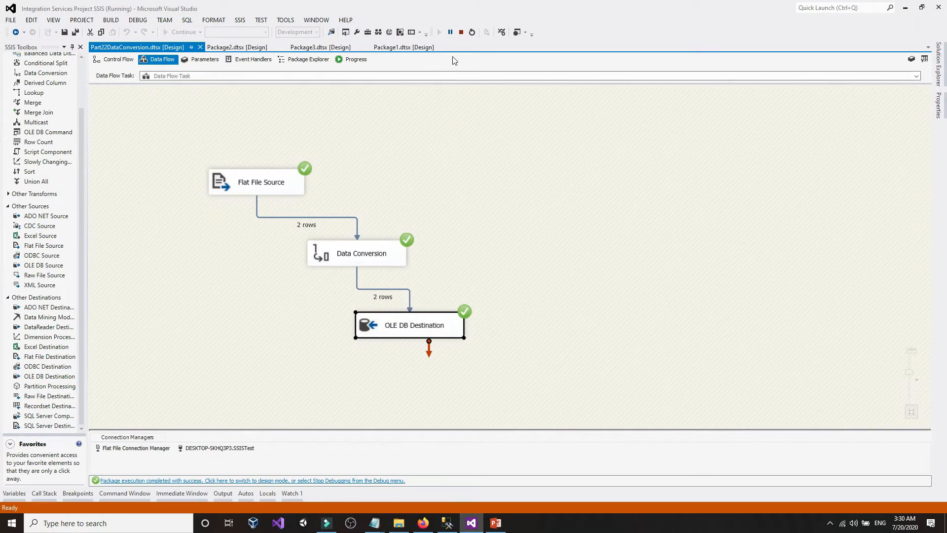
click(461, 32)
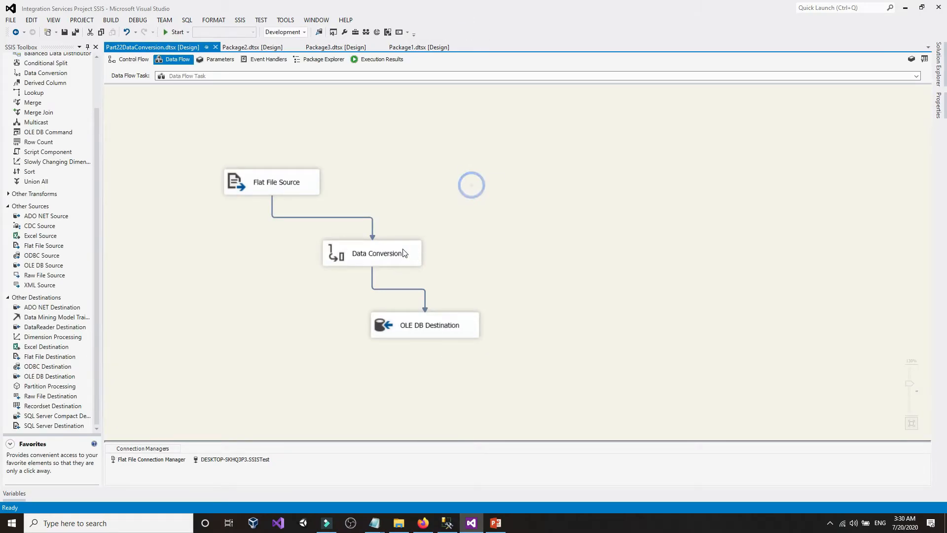
click(402, 253)
double_click(402, 253)
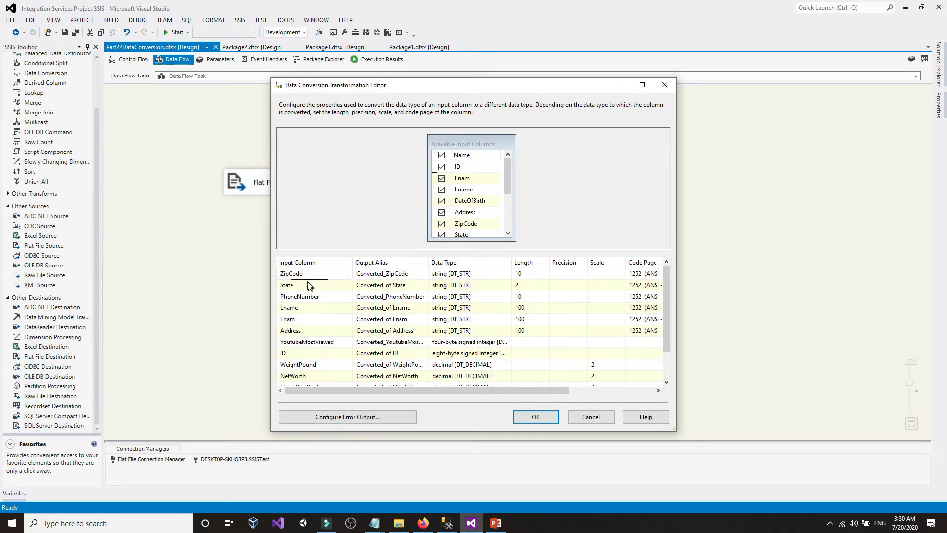
click(461, 274)
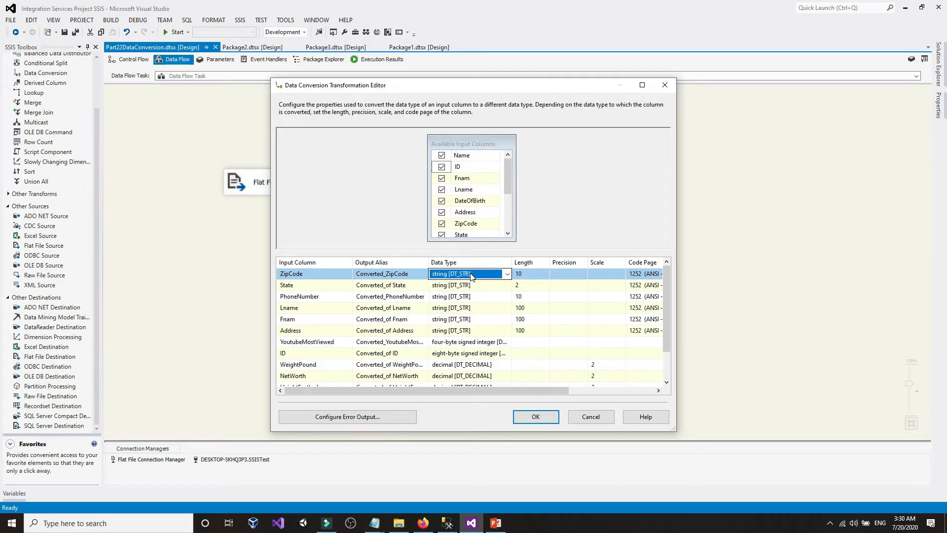
click(536, 417)
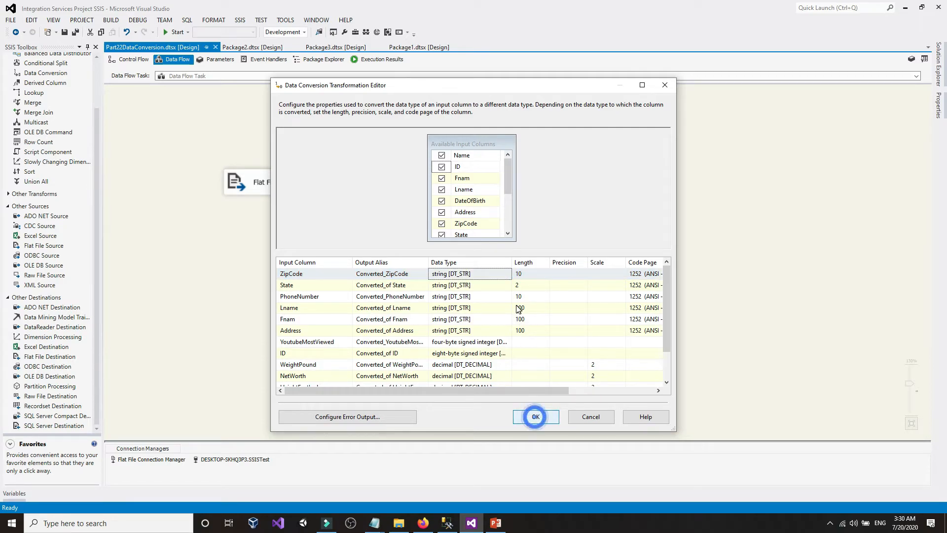
- Review the OLE DB Destination settings, then return to the SQL query window
double_click(423, 323)
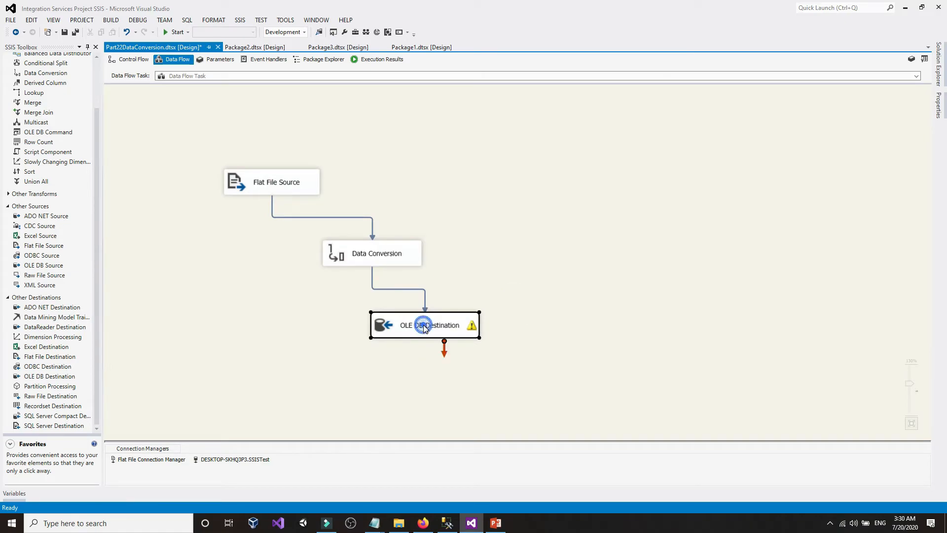
click(529, 424)
click(424, 524)
click(447, 524)
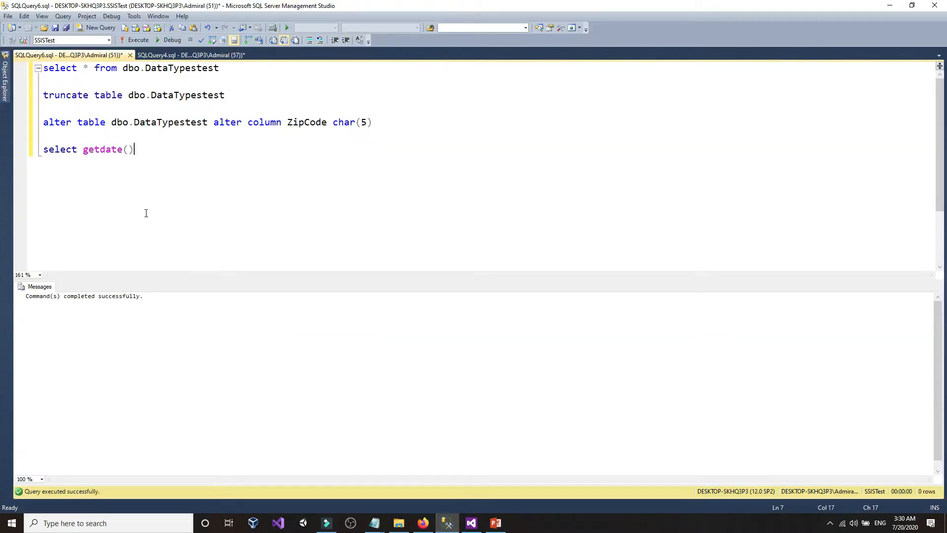
- Run the select and truncate statements, showing both rows with ZipCodes 59801 and 33562
click(16, 84)
click(7, 86)
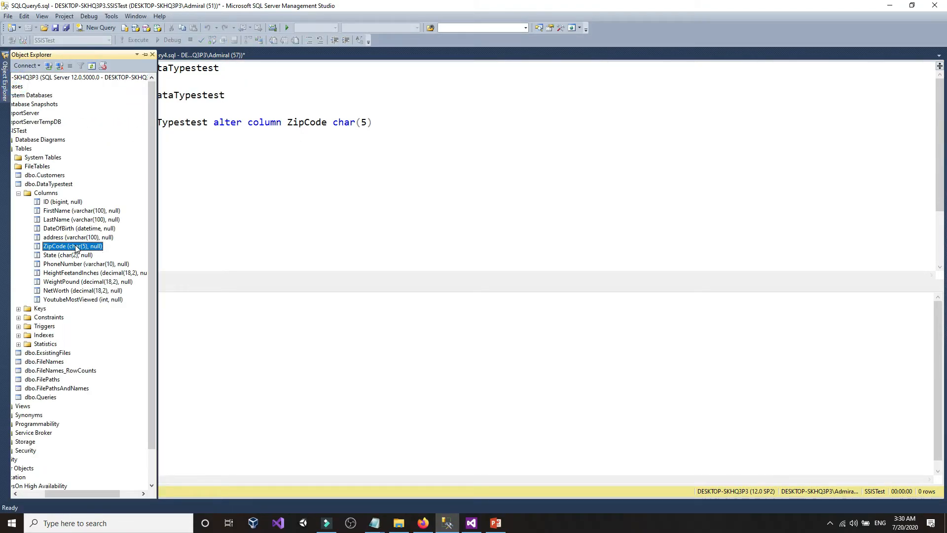
click(286, 155)
drag(242, 96, 96, 60)
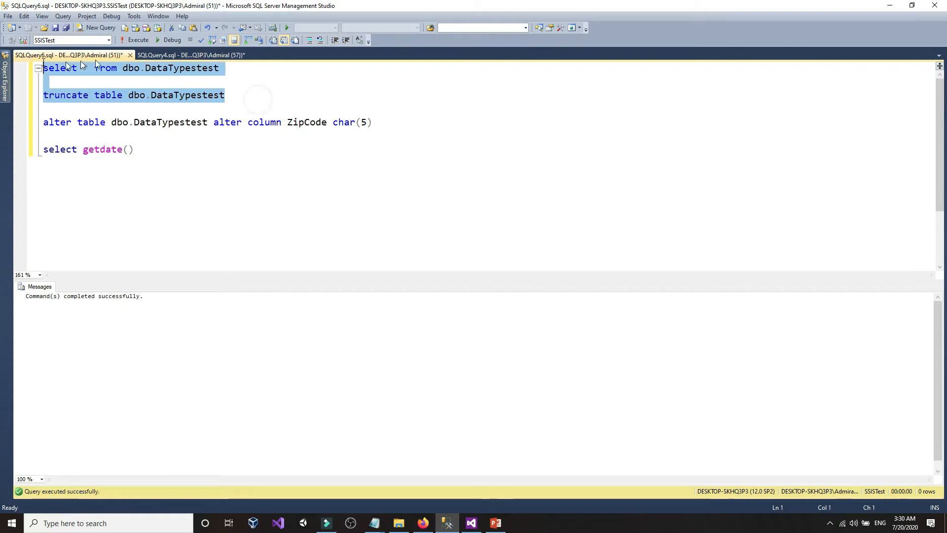
click(137, 40)
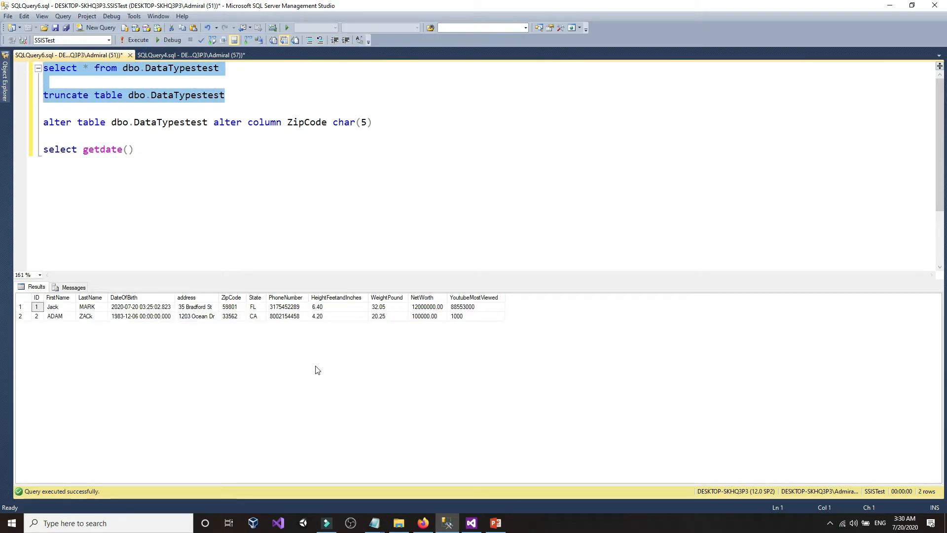
- Highlight the char type in the ALTER statement
click(337, 126)
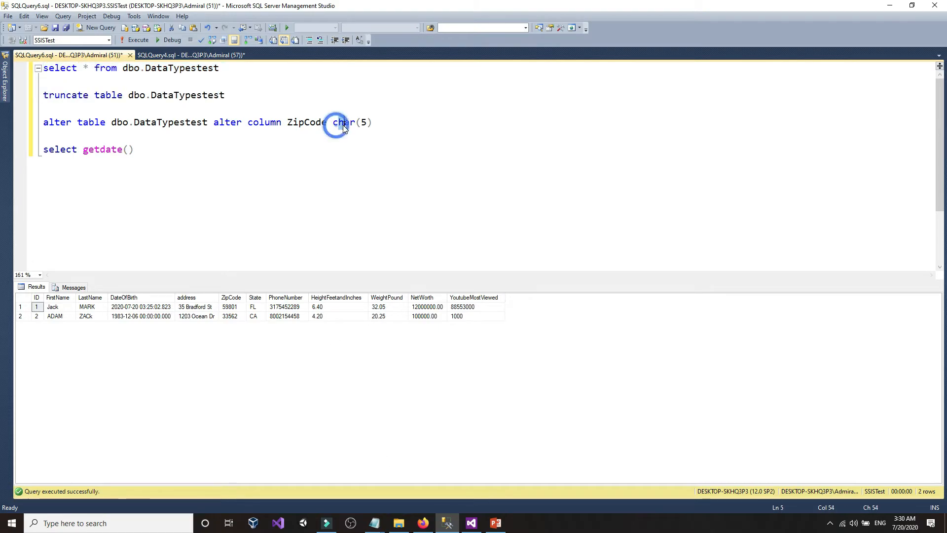
drag(333, 122, 355, 122)
click(356, 122)
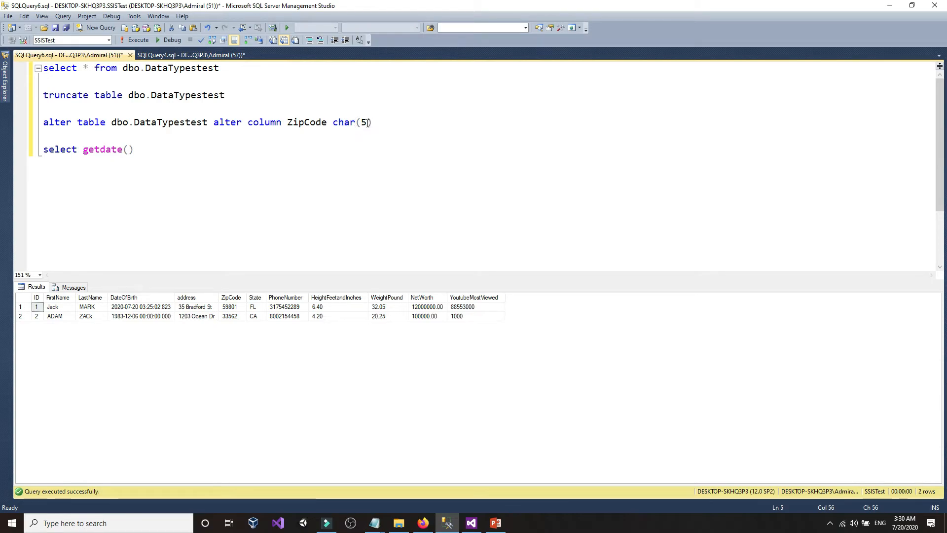
- Append -2545 to both ZIP codes in CustomersUSA.txt, giving 59801-2545 and 33562-2545
click(423, 523)
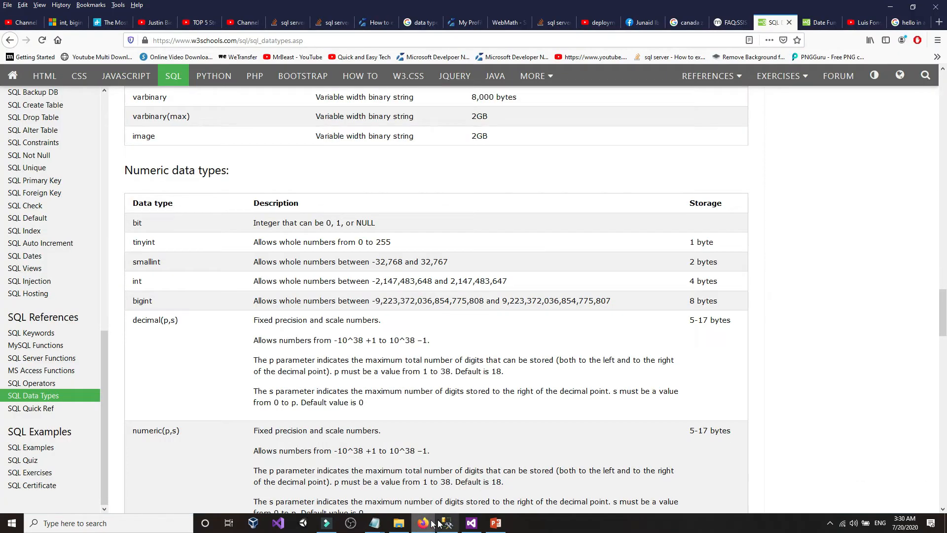
mouse_move(384, 525)
click(341, 410)
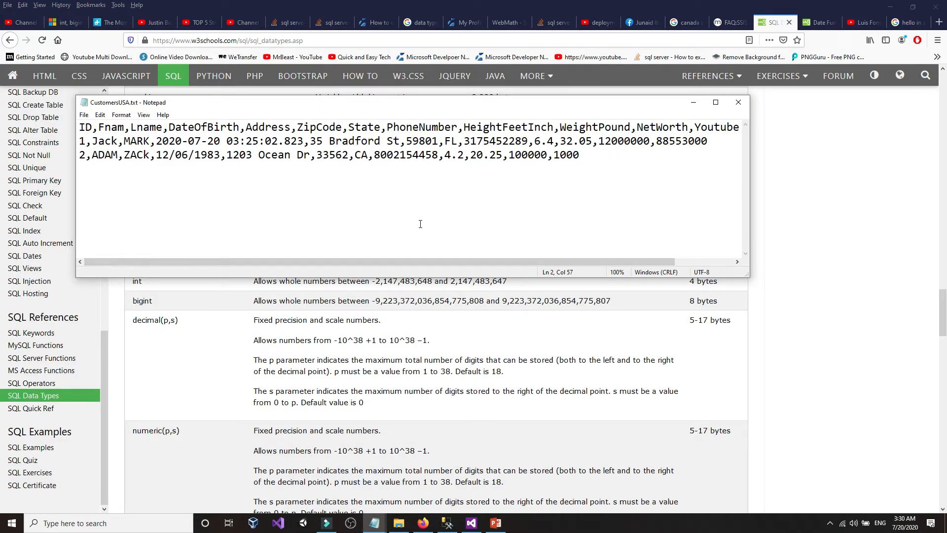
text(-)
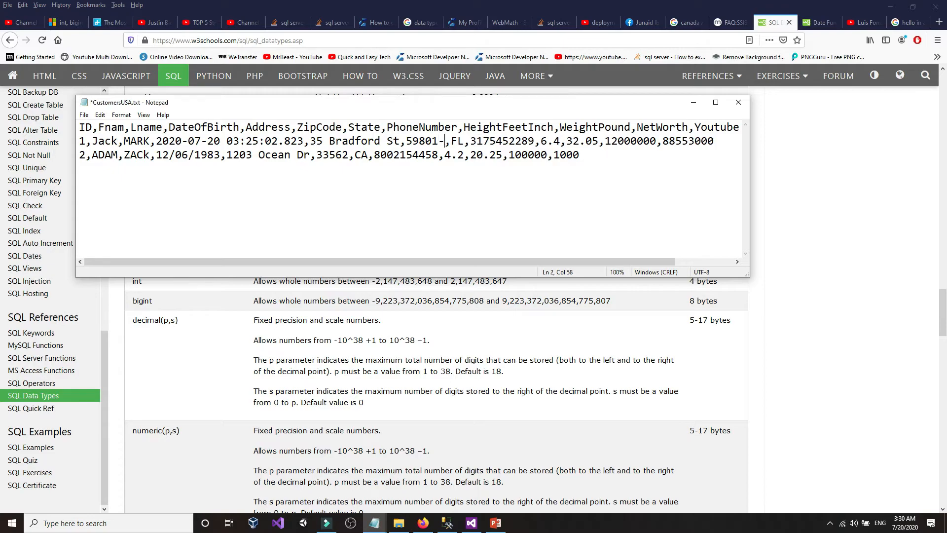
text(2545)
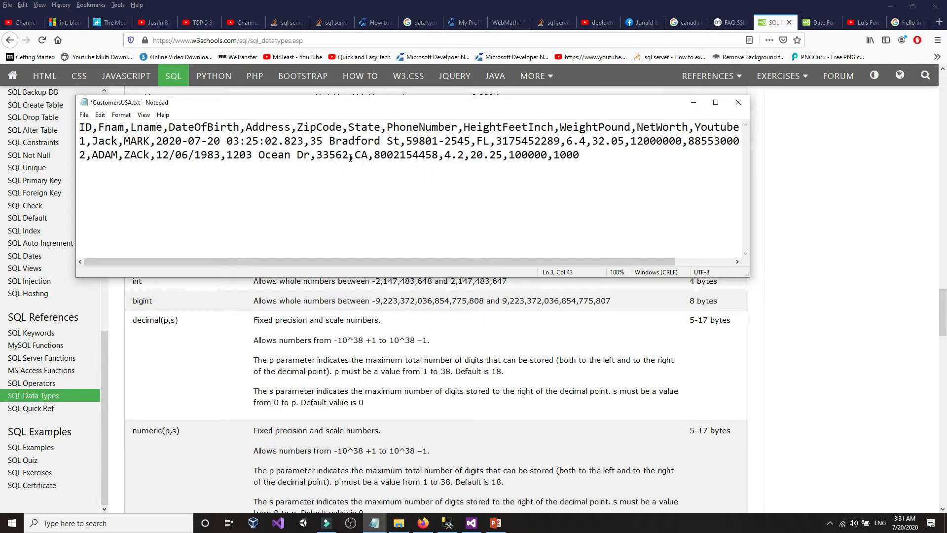
text(-2545)
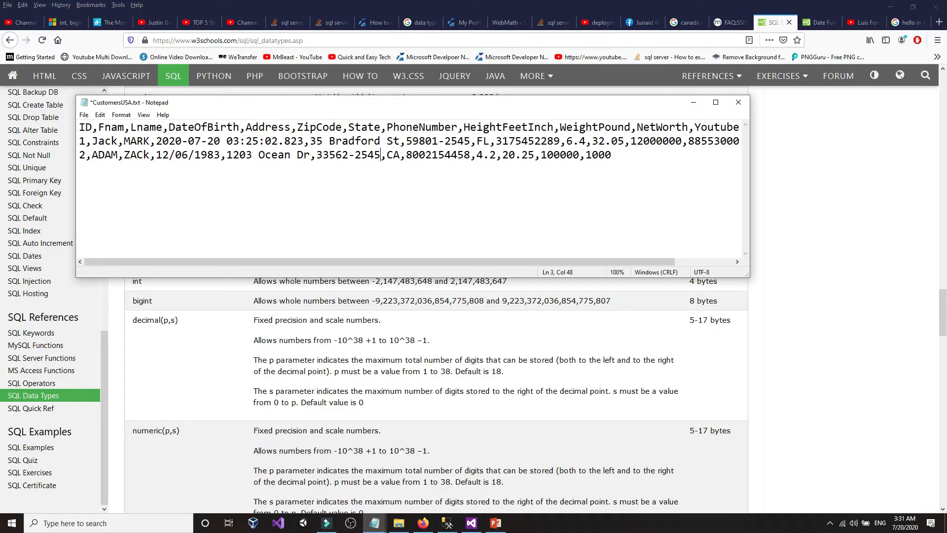
- Save the edited CustomersUSA.txt file
click(84, 115)
click(99, 158)
click(411, 320)
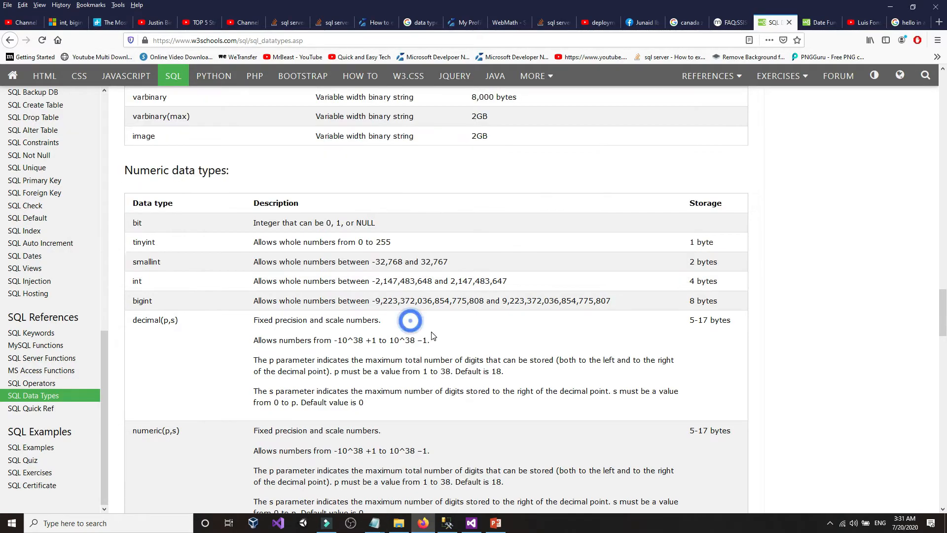
- Rerun the SSIS package with ZIP+4 data and view the Progress log of its OLE DB Destination failure
click(472, 523)
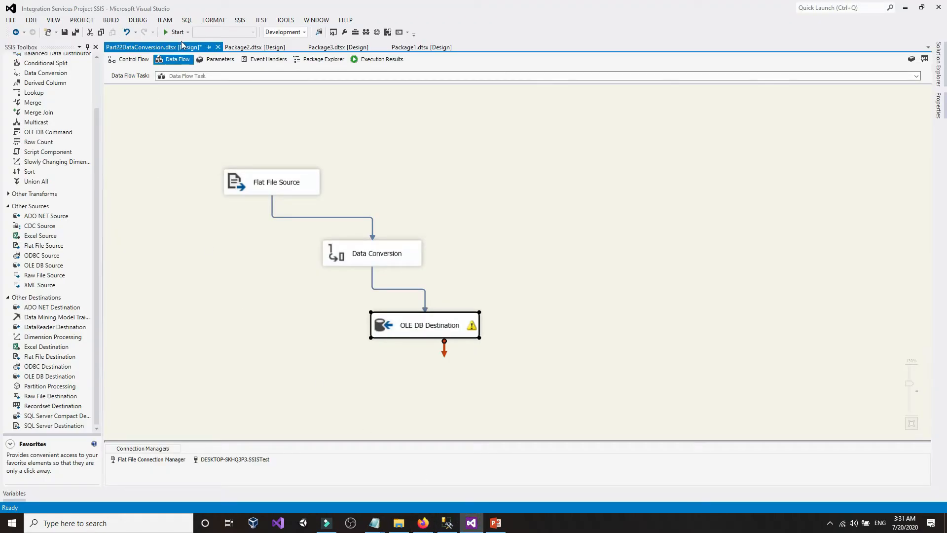
click(179, 32)
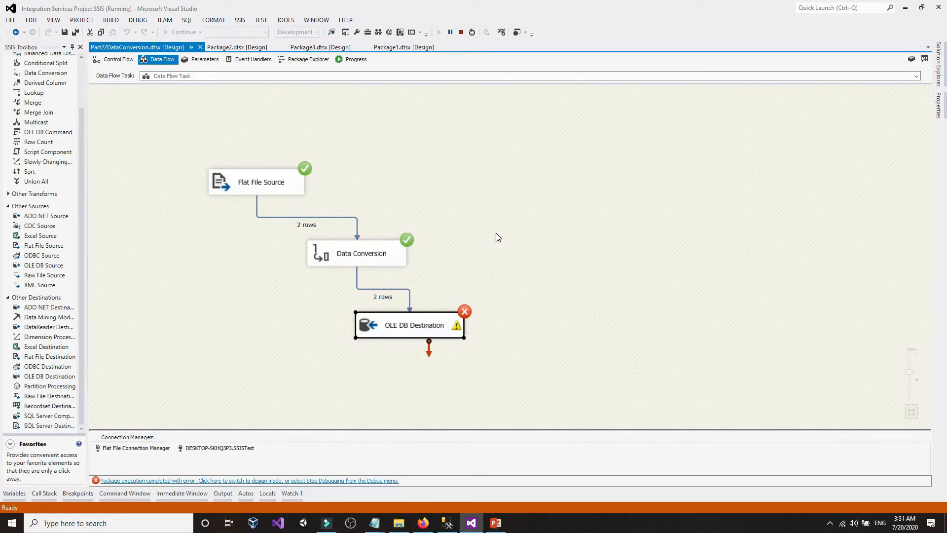
click(353, 60)
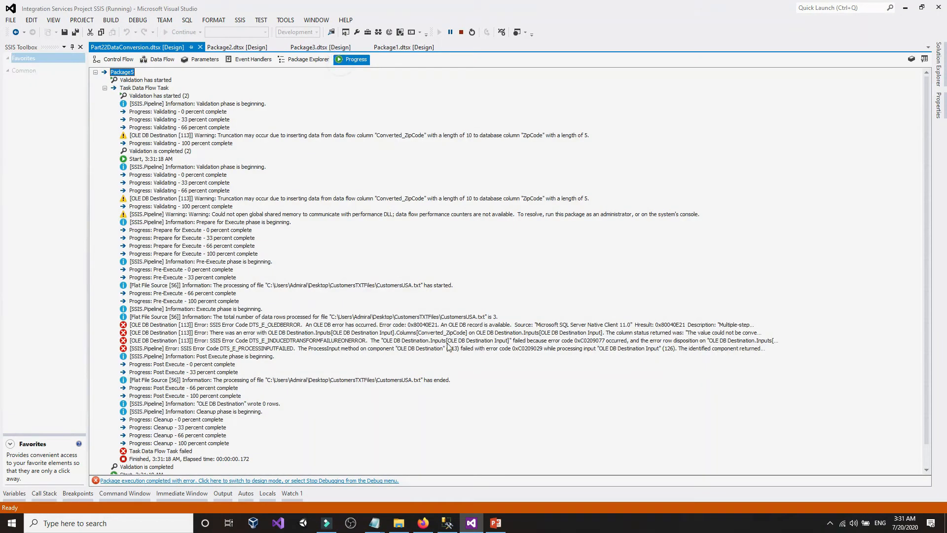
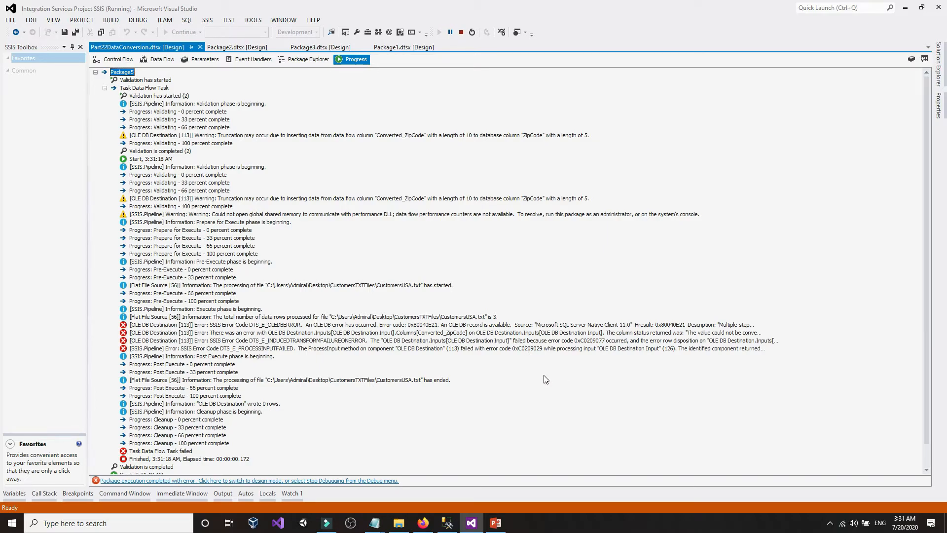
- Review the OLE DB Destination's column mappings, then stop debugging the failed run
scroll(540, 381, down, 1)
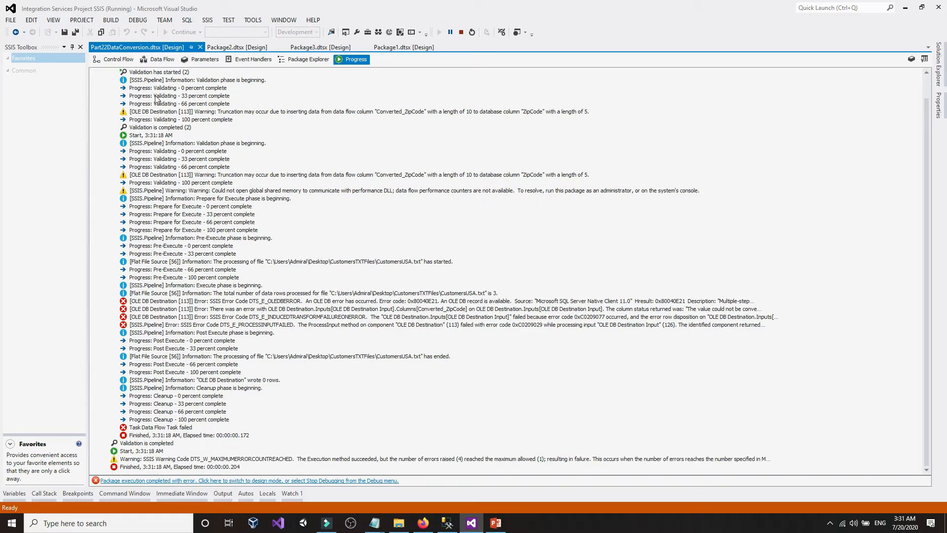
click(114, 59)
double_click(329, 230)
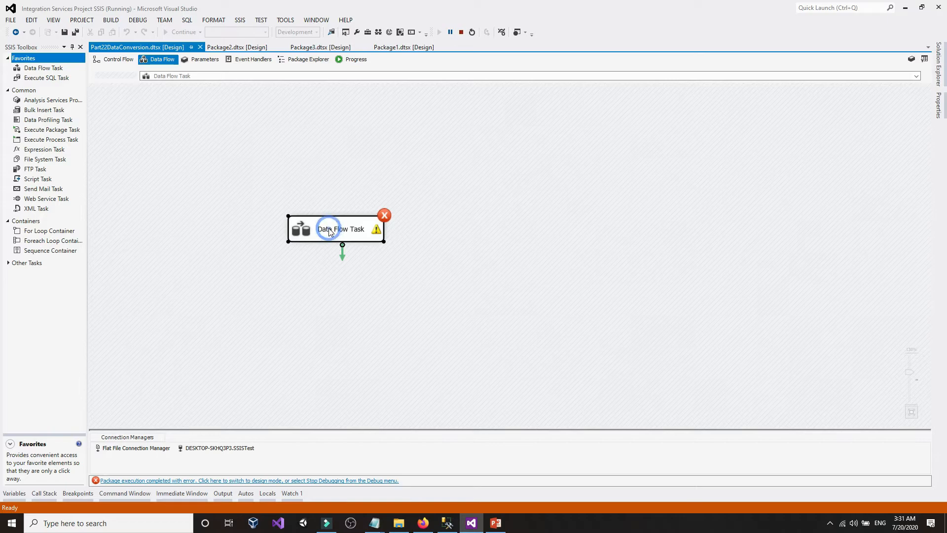
double_click(402, 323)
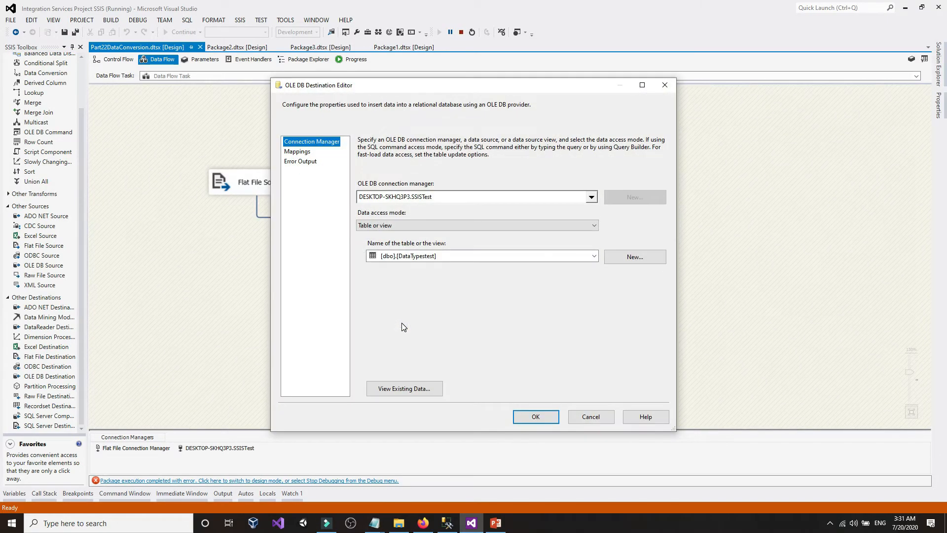
click(298, 153)
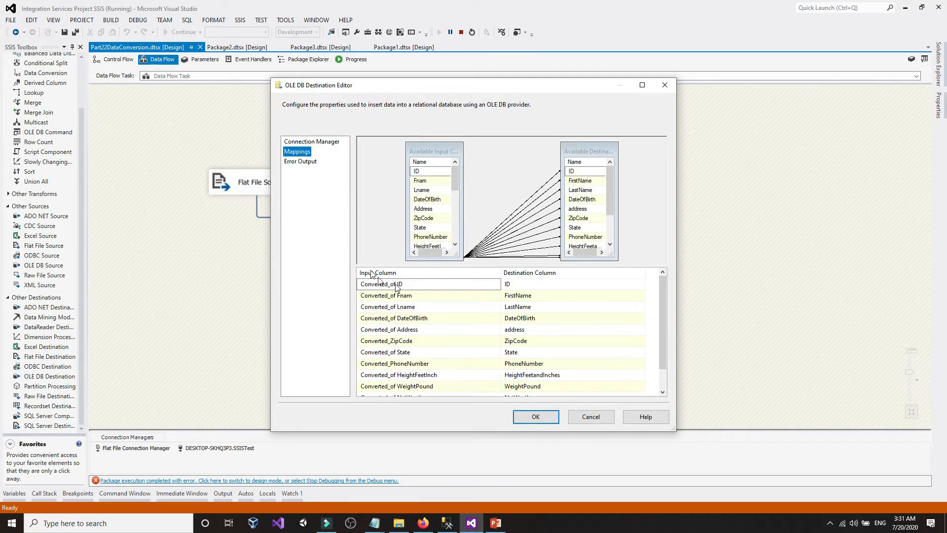
click(533, 416)
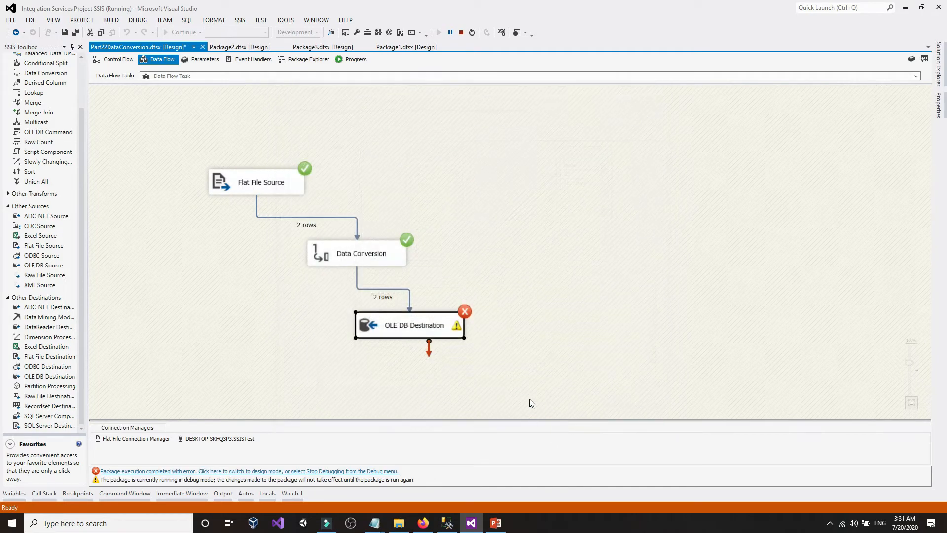
click(462, 34)
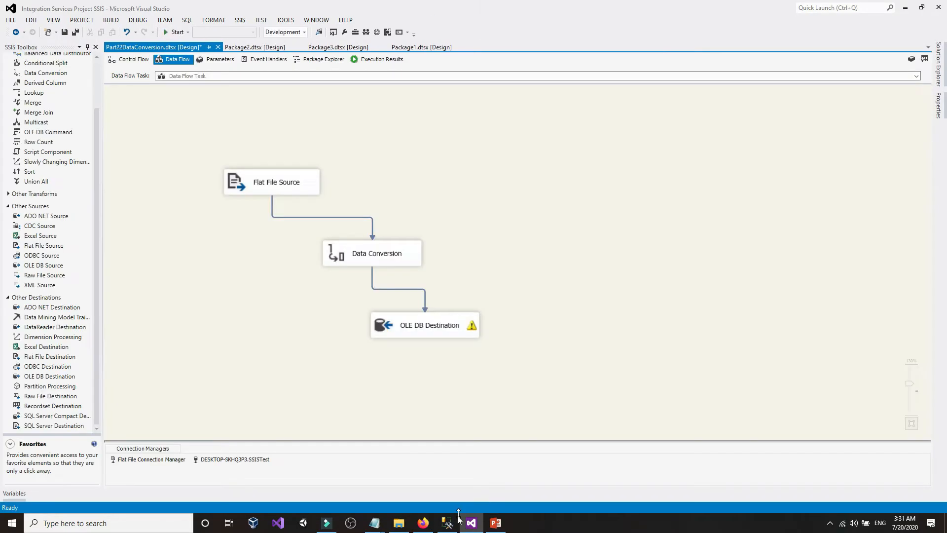
- Run the select query in SSMS to confirm the DataTypestest table is empty
click(447, 522)
drag(234, 97, 133, 81)
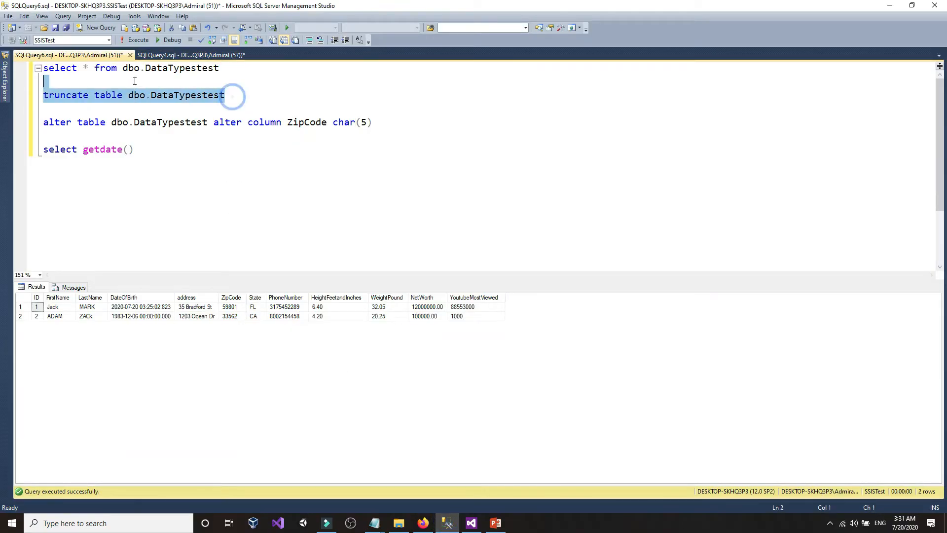
click(237, 76)
drag(244, 68, 168, 57)
click(139, 40)
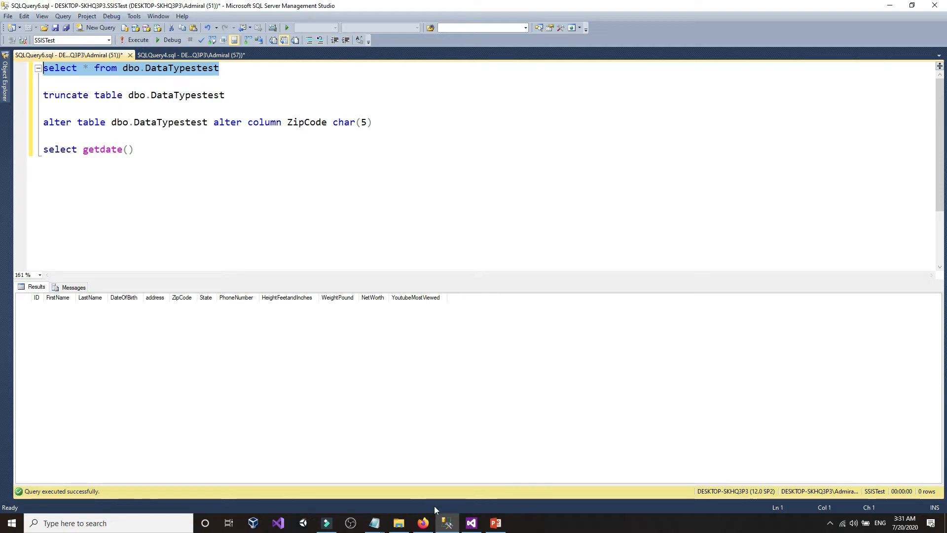
- Set the converted ZipCode length to 5 in Data Conversion, then check DataTypestest's column definitions
click(472, 522)
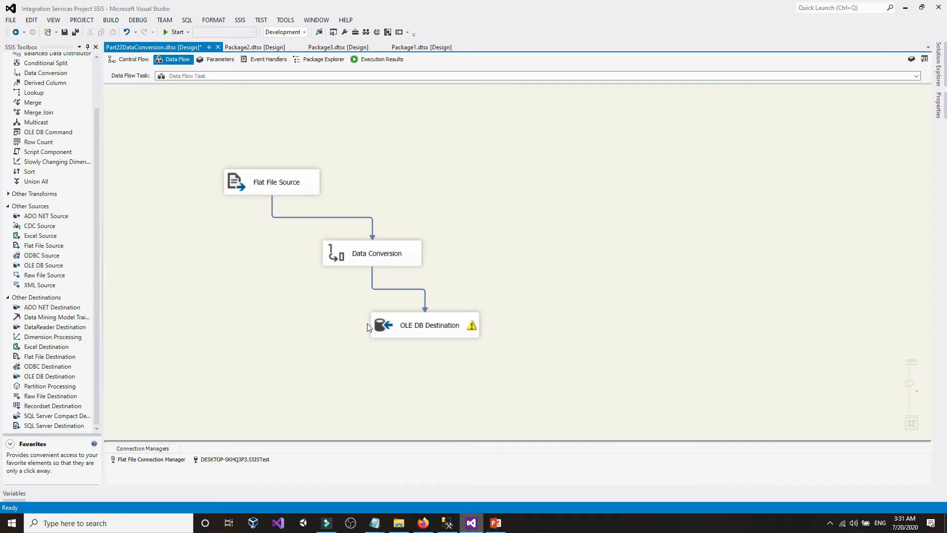
double_click(362, 257)
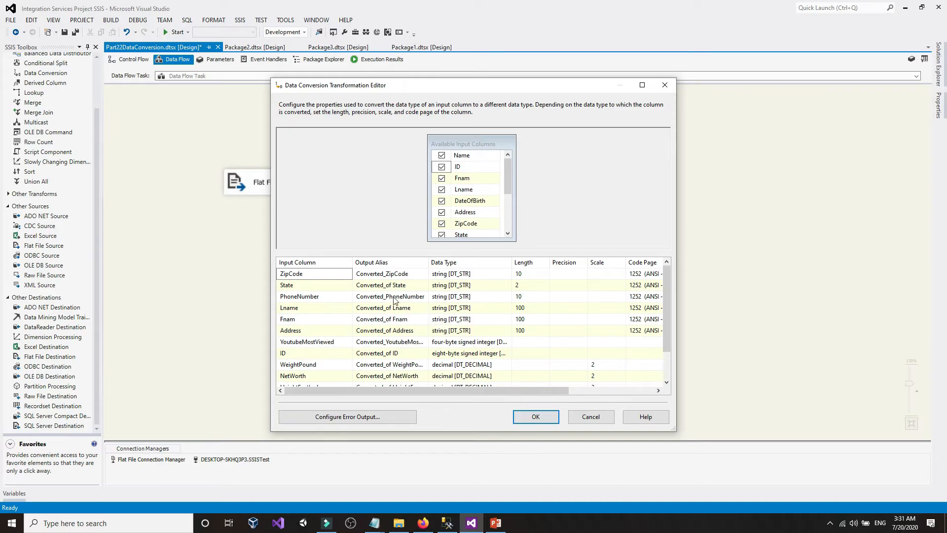
click(528, 280)
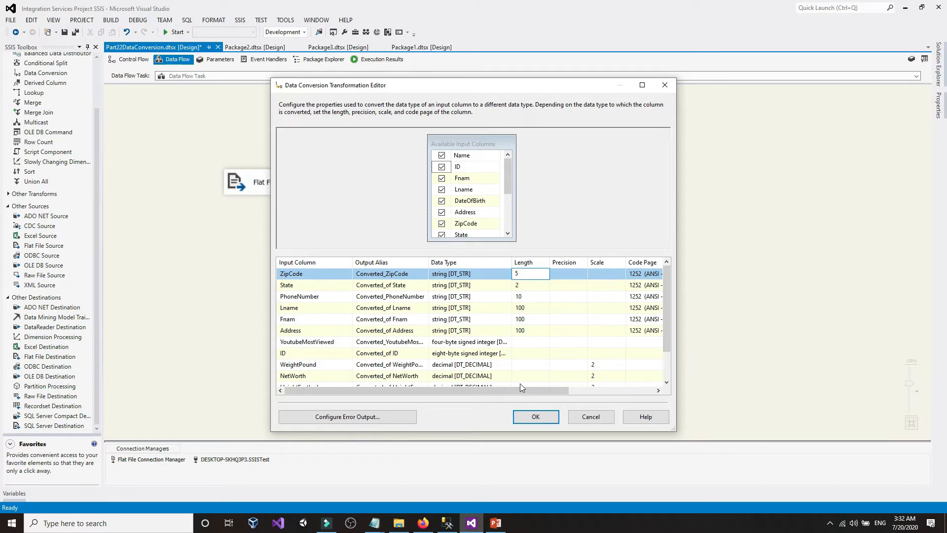
click(536, 417)
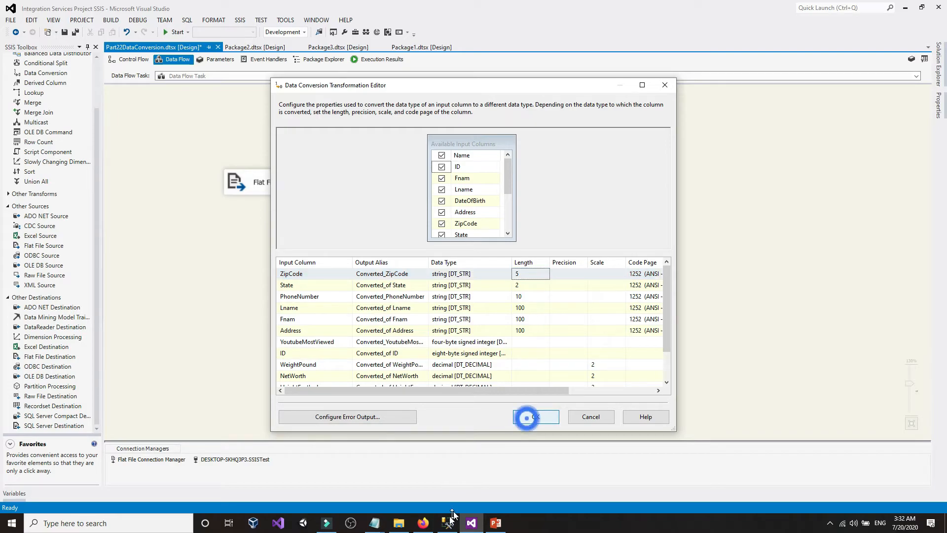
click(448, 523)
click(2, 79)
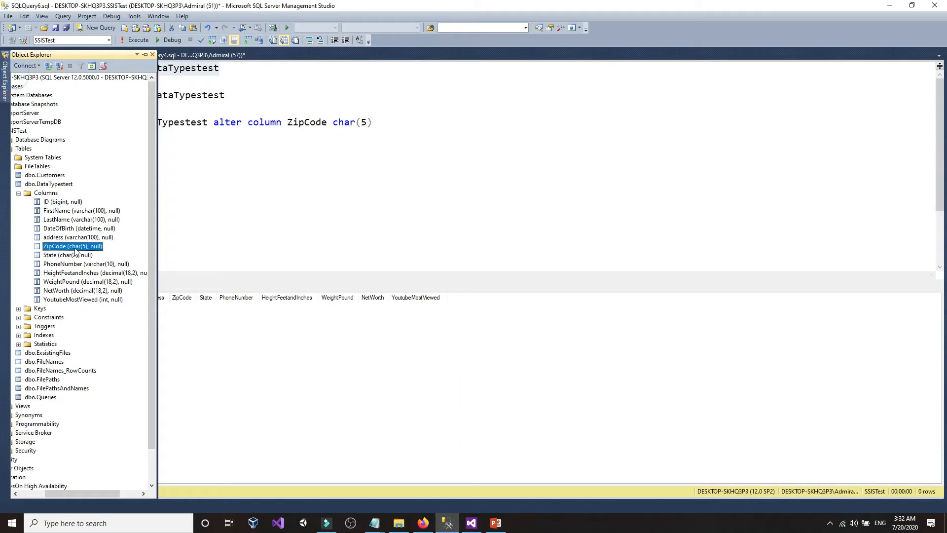
- Inspect the hyphen and four-digit extension of the ZIP codes in CustomersUSA.txt
click(262, 179)
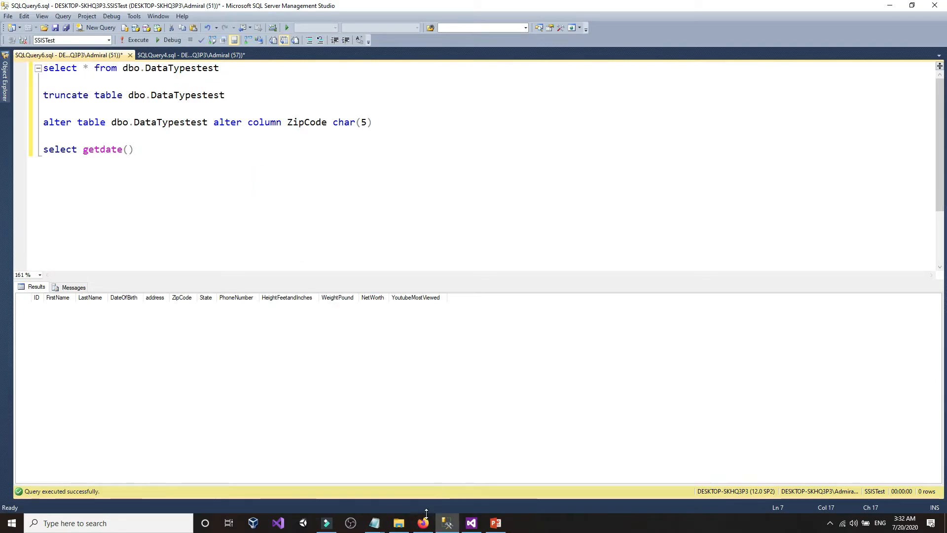
click(423, 523)
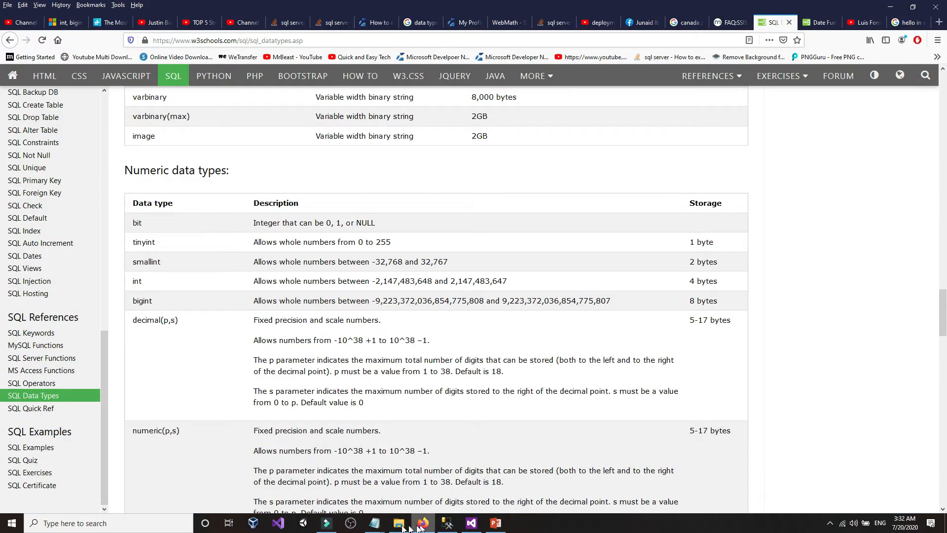
mouse_move(374, 523)
click(360, 474)
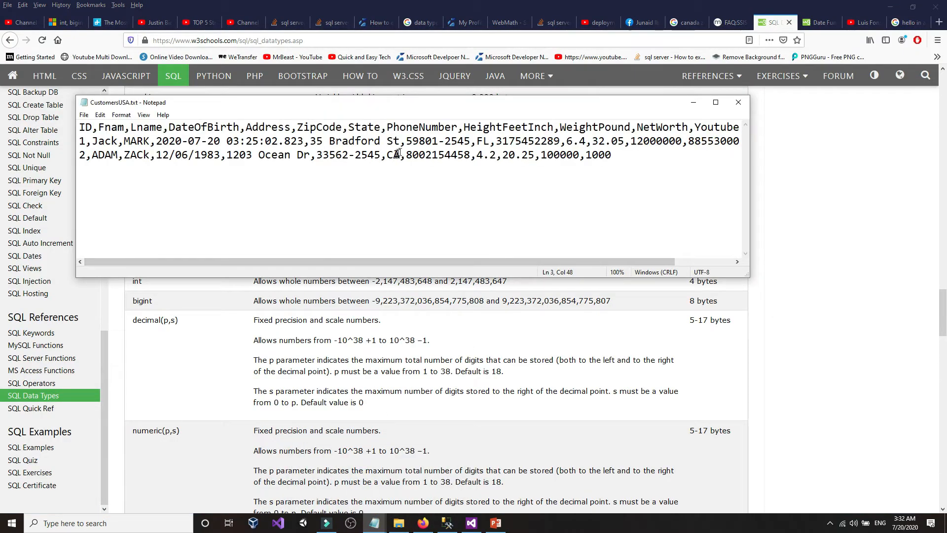
mouse_move(406, 142)
mouse_down()
mouse_move(470, 142)
mouse_move(409, 141)
mouse_up()
click(440, 142)
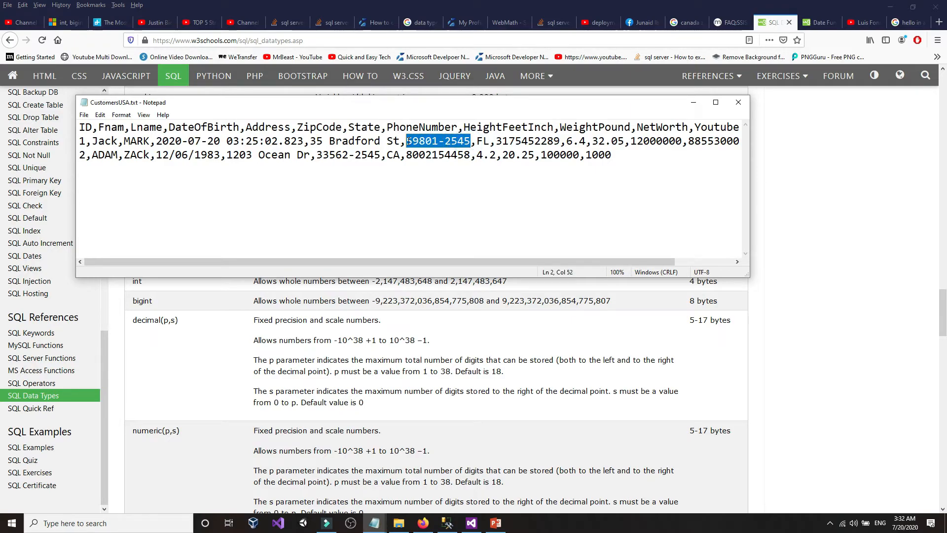
click(769, 179)
- Rerun the package and read the Data Conversion ZipCode truncation error in the Progress log
click(471, 523)
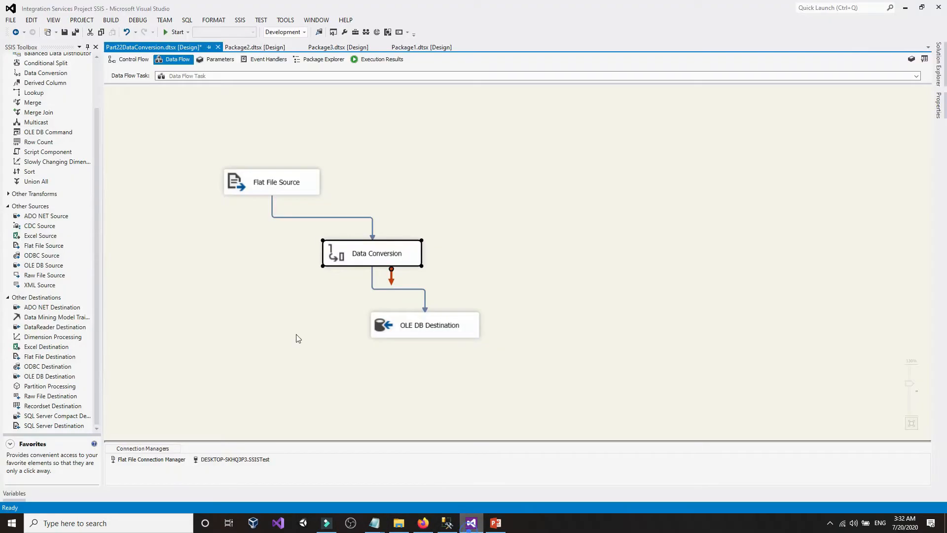
click(180, 32)
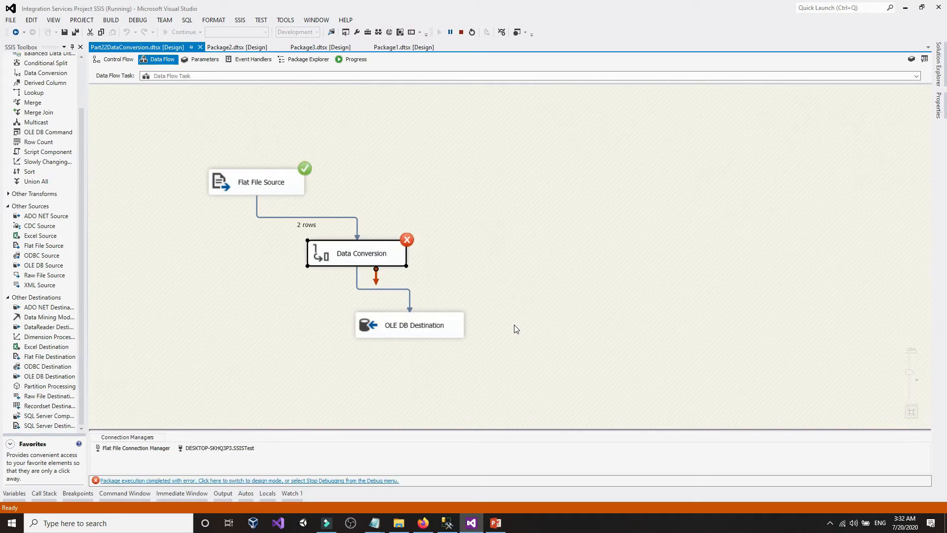
click(359, 60)
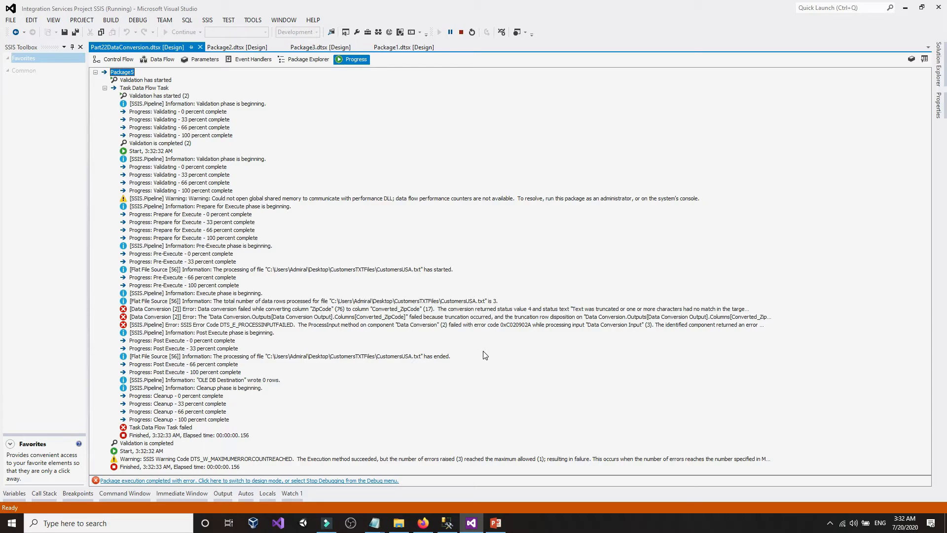
click(323, 311)
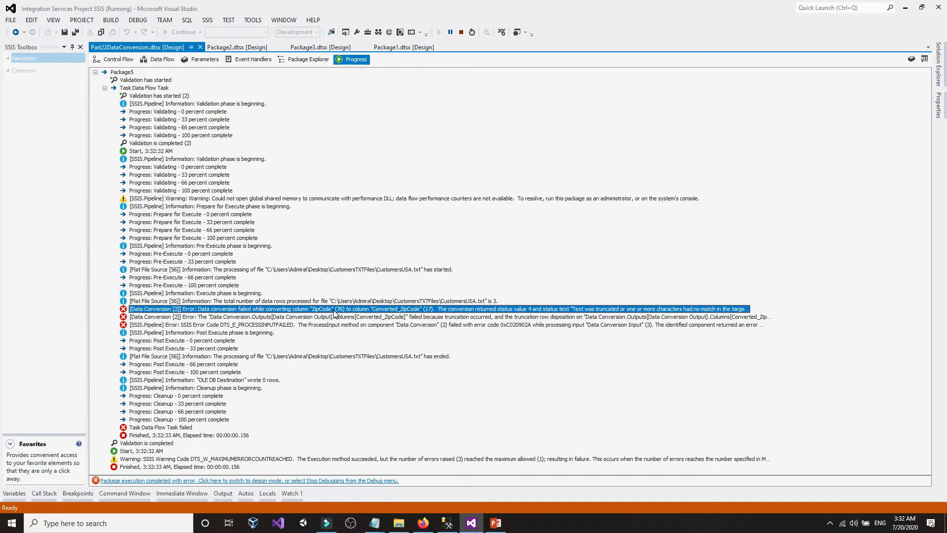
click(567, 393)
click(446, 524)
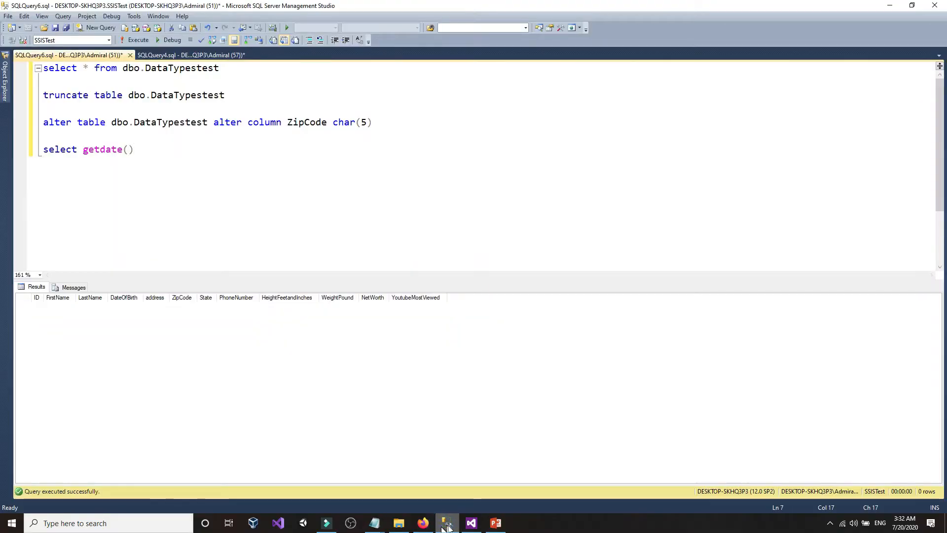
click(472, 523)
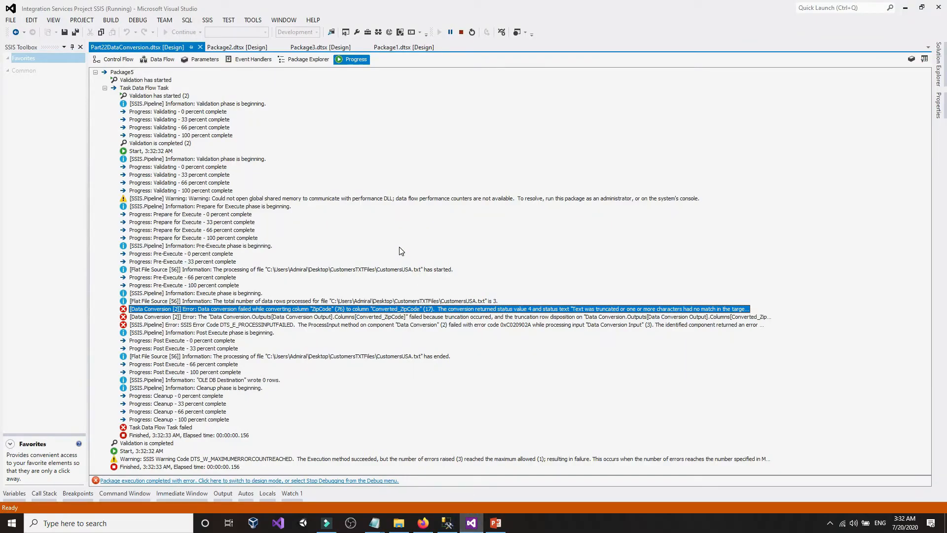
click(114, 59)
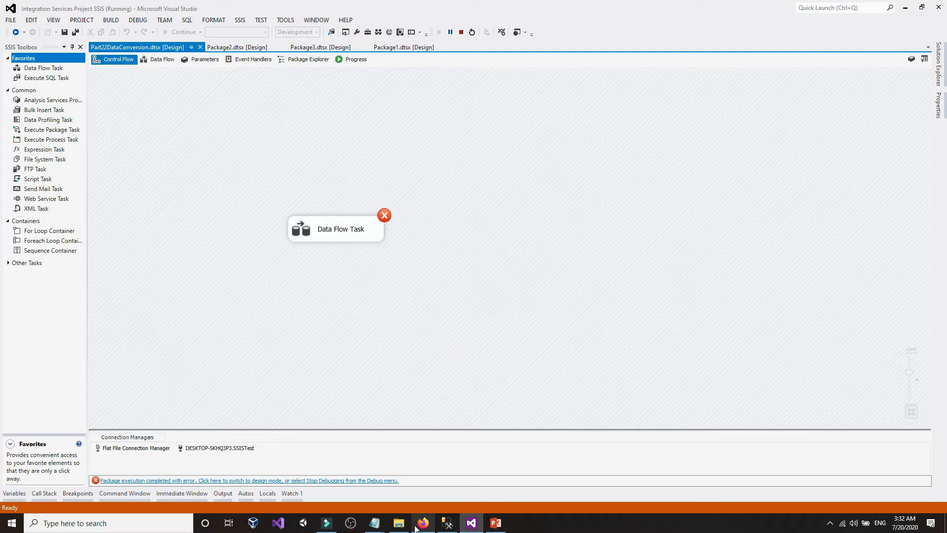
- Remove the -2545 extensions so CustomersUSA.txt holds 59801 and 33562, and save it
click(353, 470)
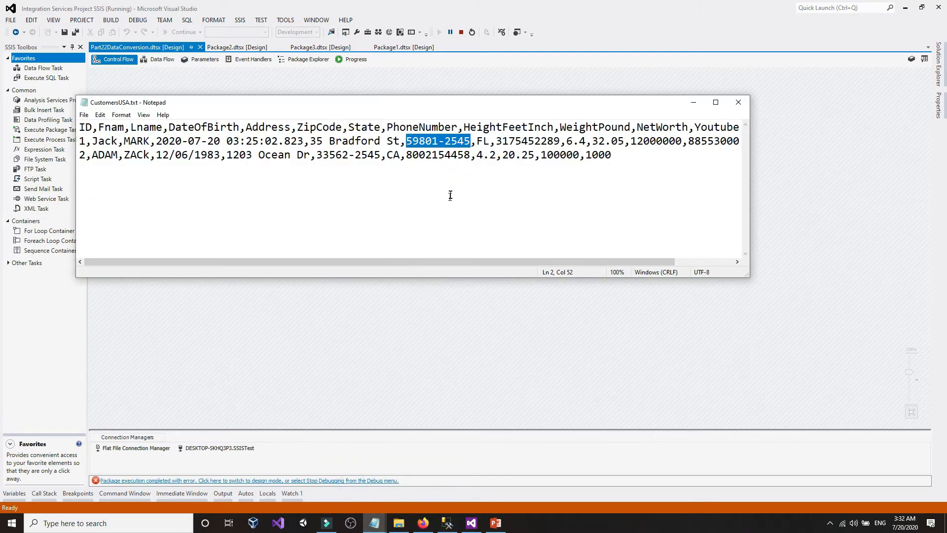
click(469, 143)
key(BackSpace)
key(BackSpace)
key(BackSpace)
key(BackSpace)
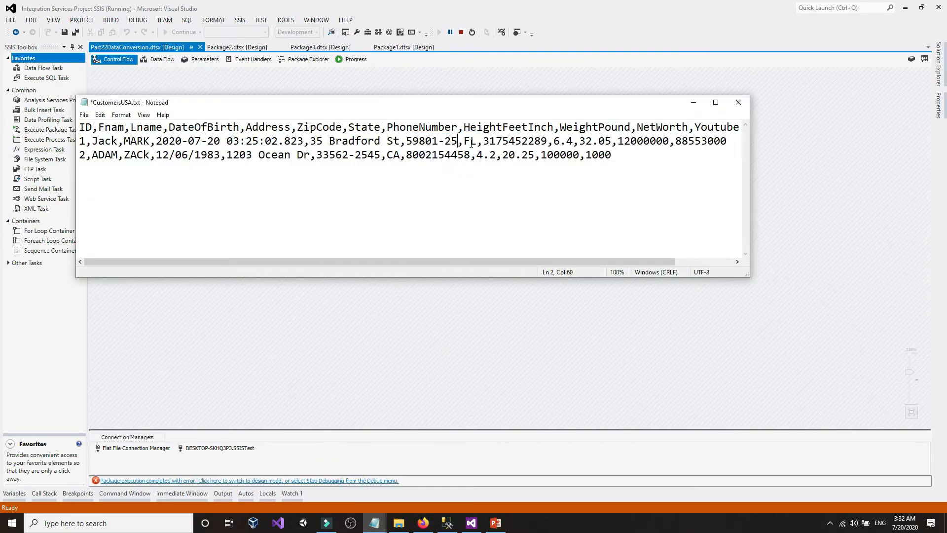
key(BackSpace)
click(382, 157)
key(BackSpace)
key(BackSpace)
key(BackSpace)
key(BackSpace)
key(BackSpace)
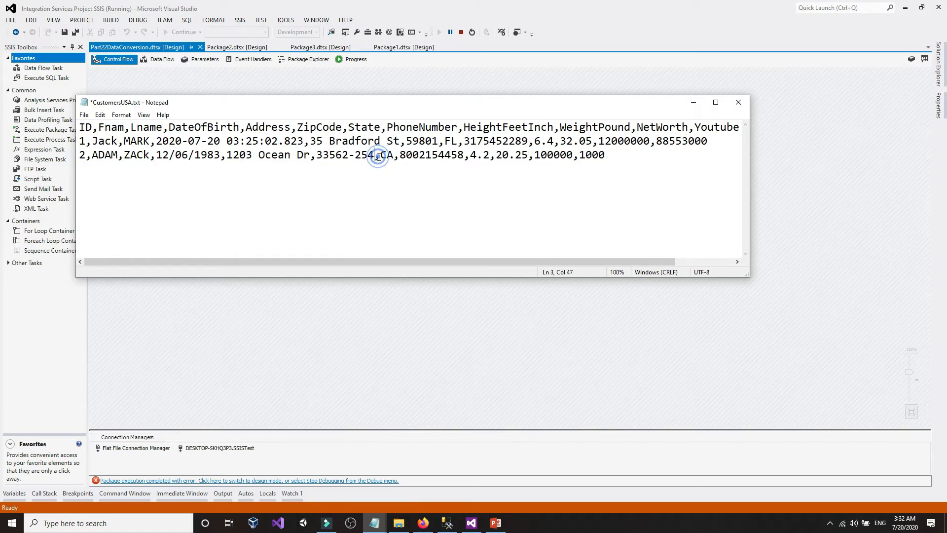
click(84, 114)
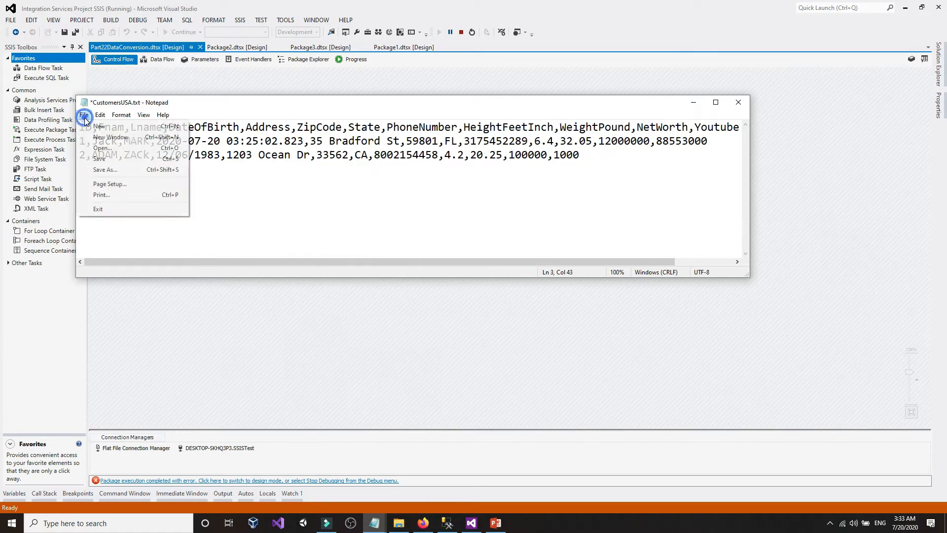
click(101, 155)
- Stop debugging the completed package run in Visual Studio
click(310, 353)
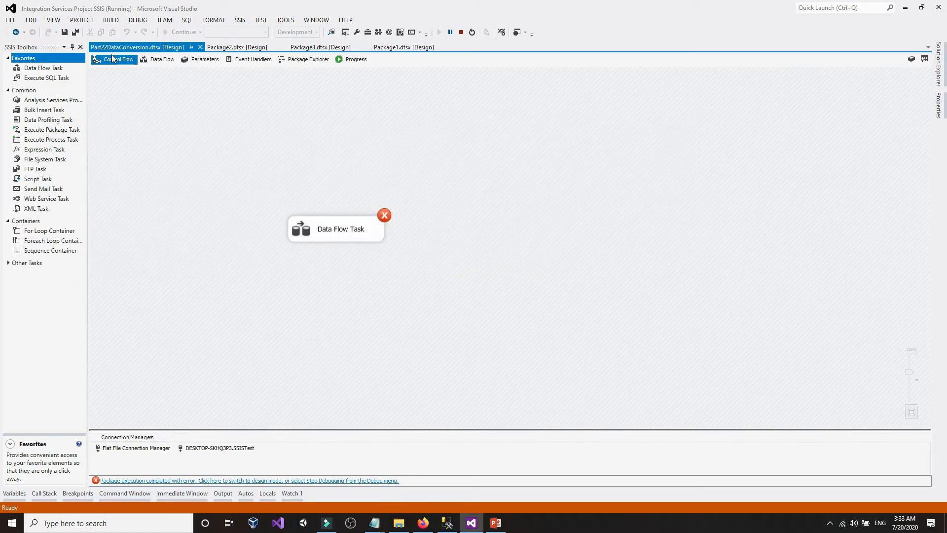
click(462, 32)
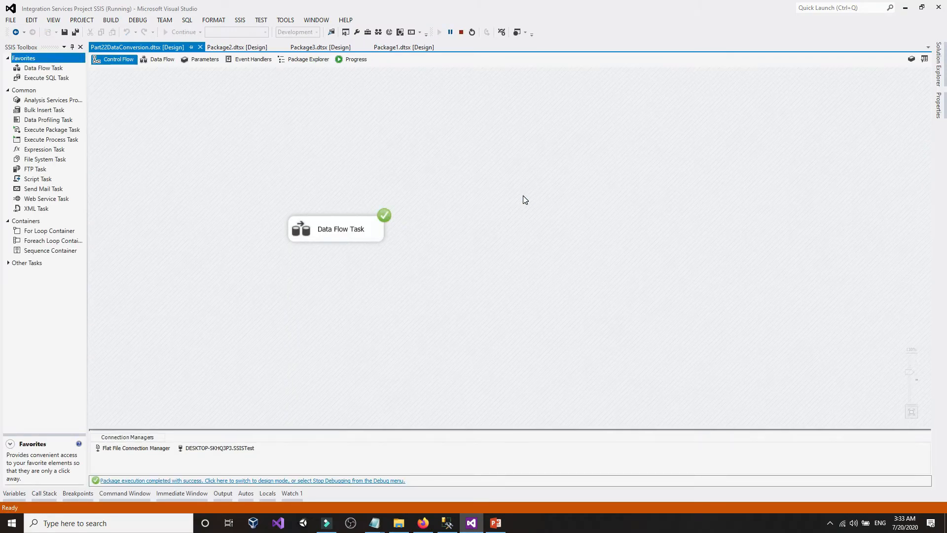
click(458, 32)
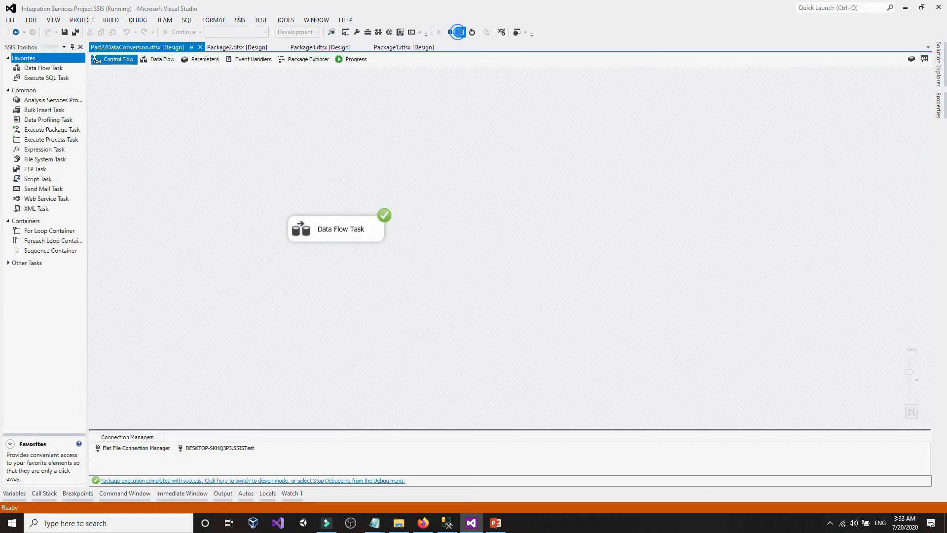
- Run the select on dbo.DataTypestest to list its two rows and inspect the ZipCode column
click(447, 523)
drag(249, 70, 44, 68)
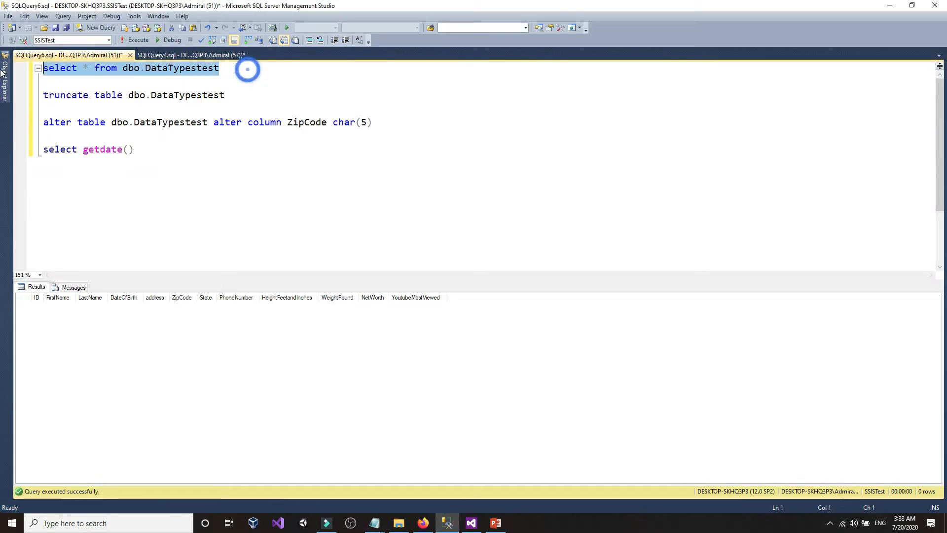
click(137, 40)
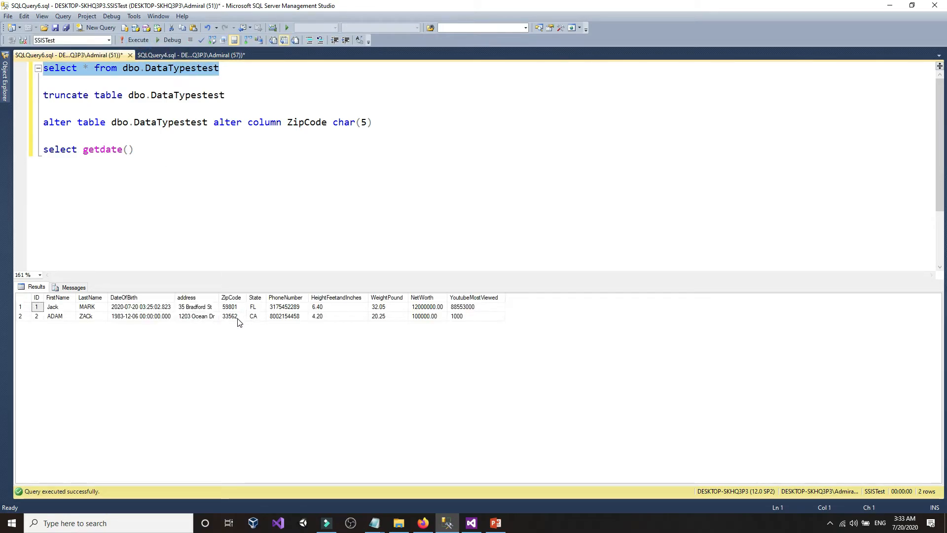
click(368, 123)
click(325, 123)
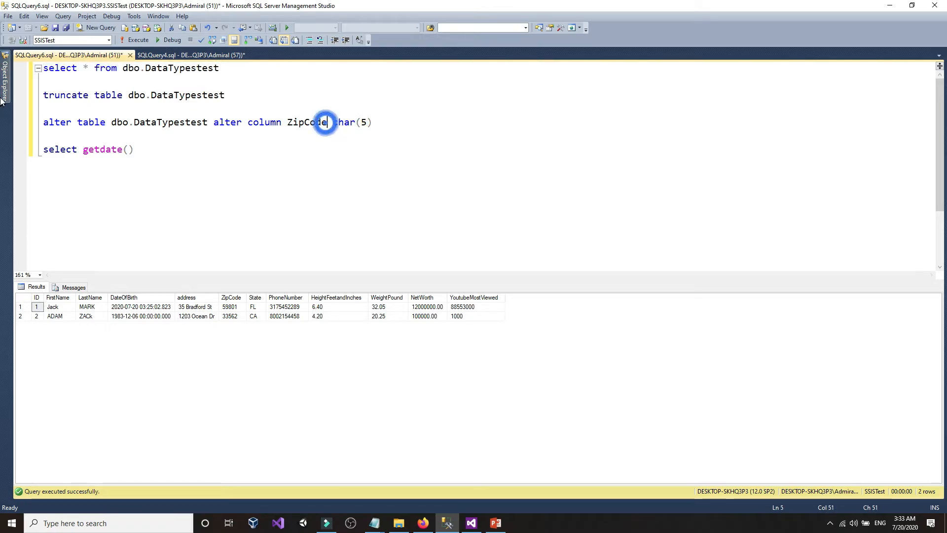
click(5, 96)
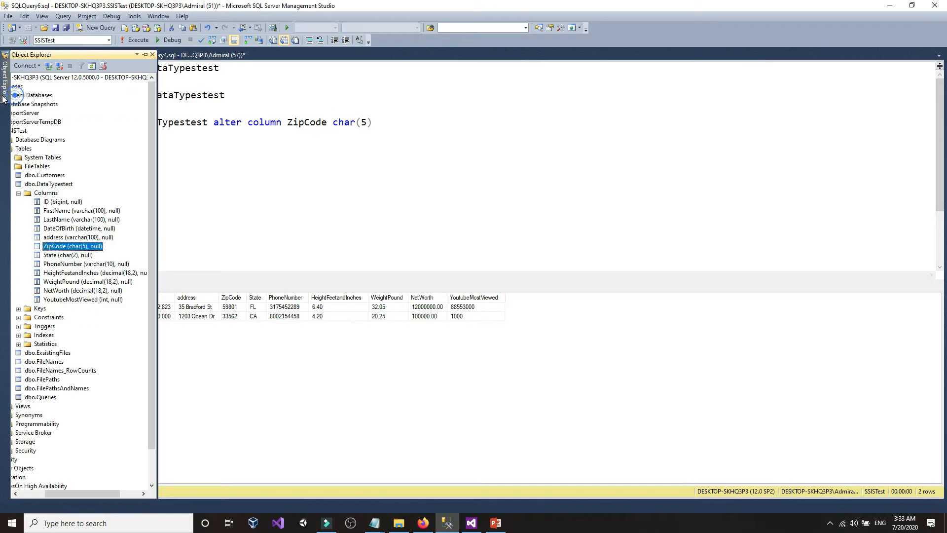
right_click(87, 246)
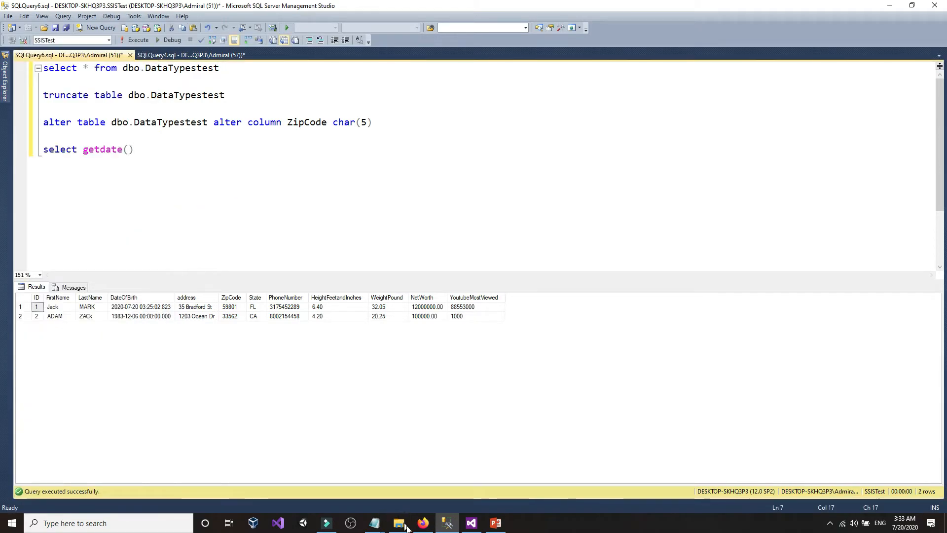
- Type a hyphen after ZIP 59801 in CustomersUSA.txt
mouse_move(379, 528)
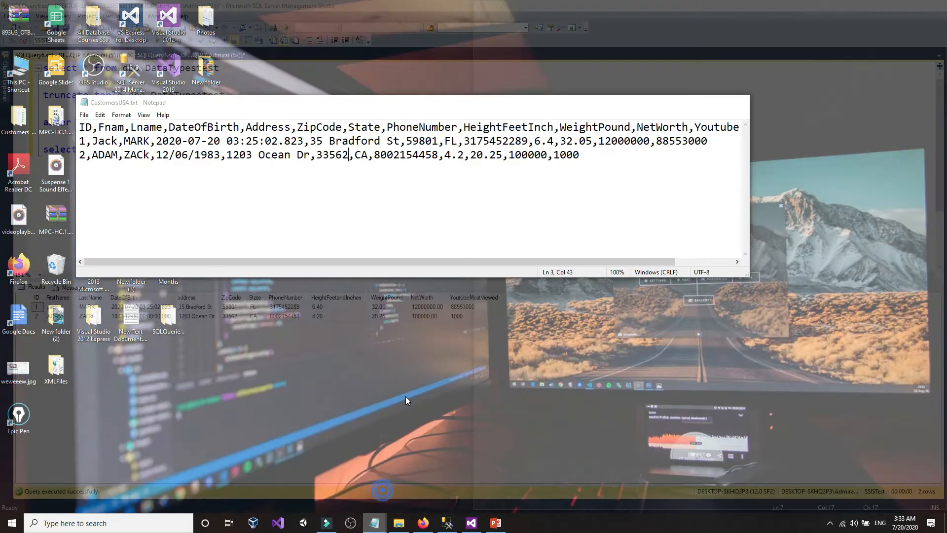
click(336, 469)
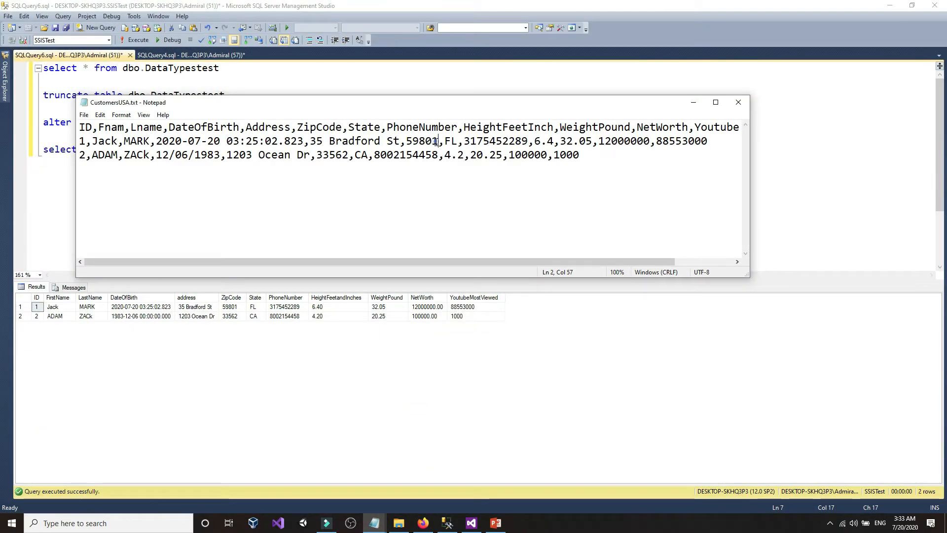
click(442, 142)
text(-)
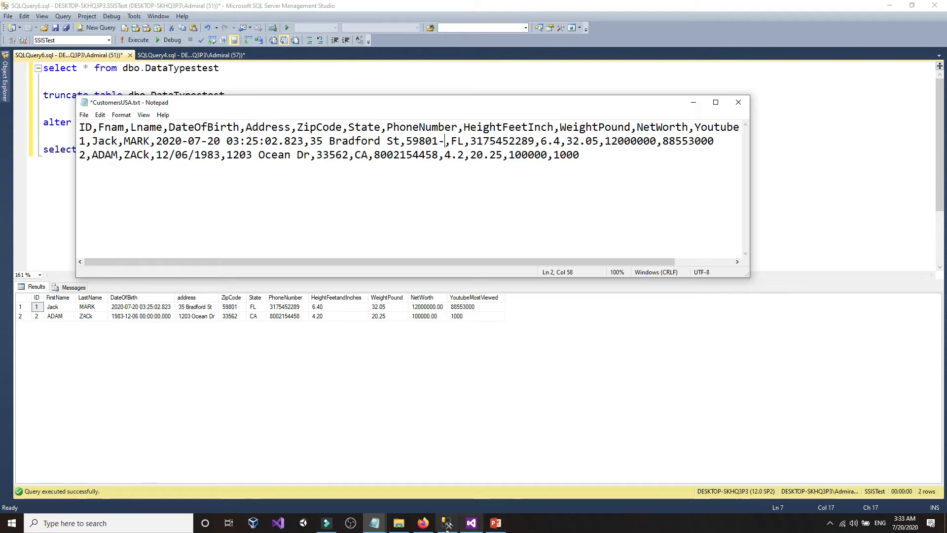
click(423, 523)
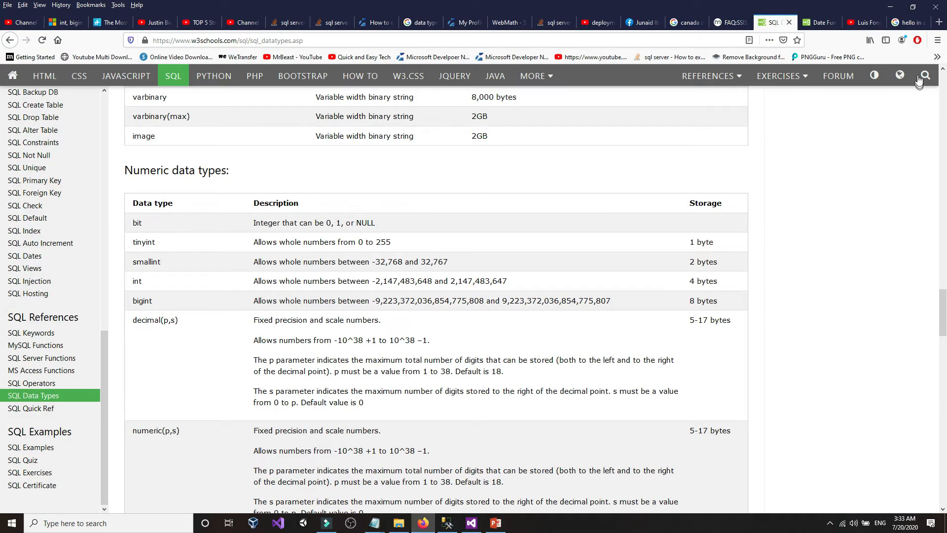
- Search Google for 'american zip codes'
click(910, 22)
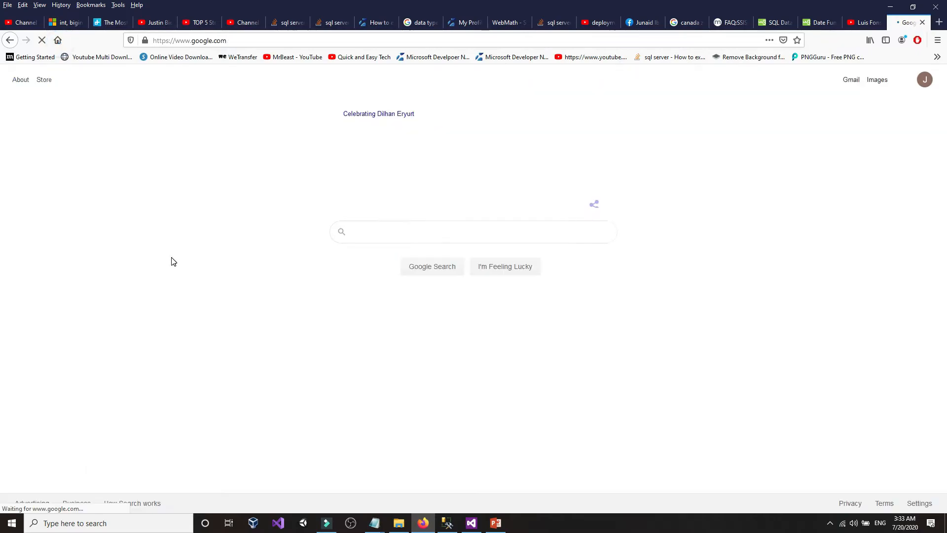
text(ameeic)
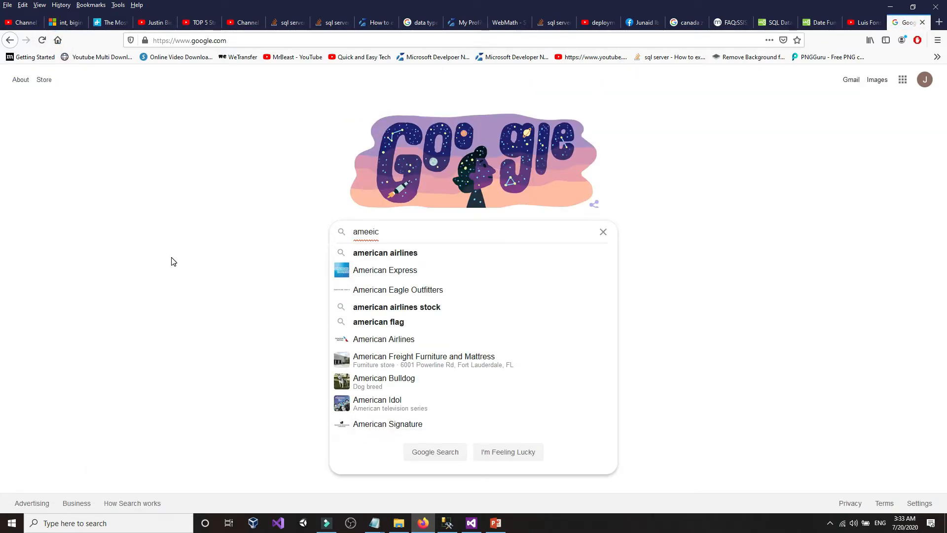
key(BackSpace)
key(BackSpace)
key(BackSpace)
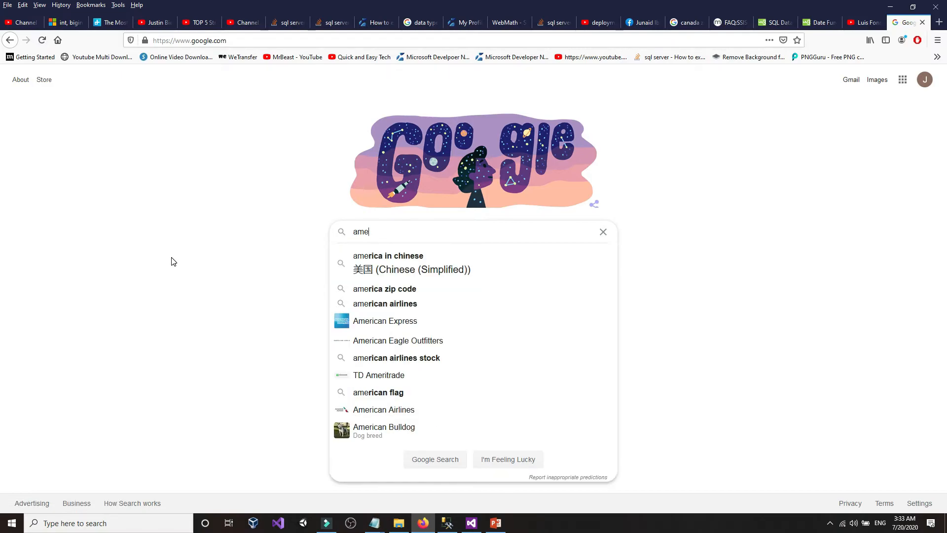
text(rican )
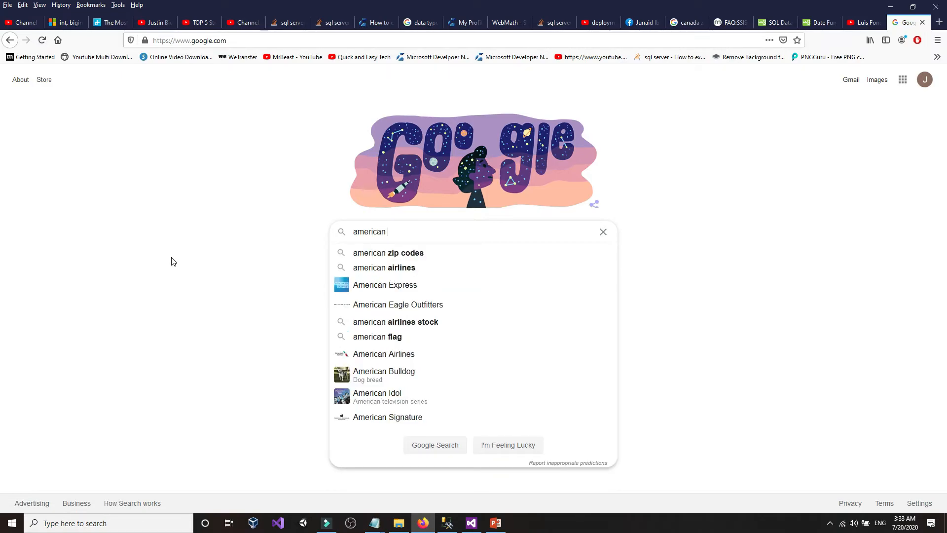
text(zip)
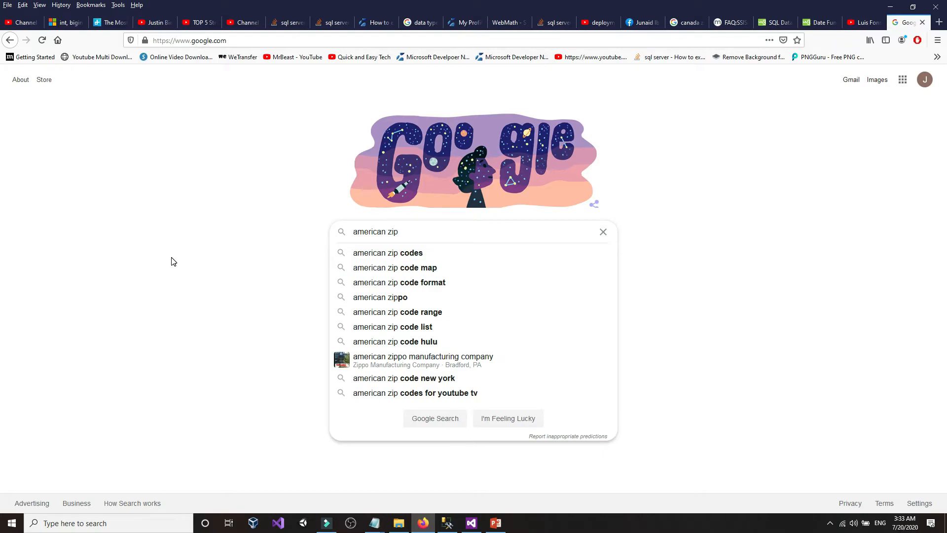
click(378, 253)
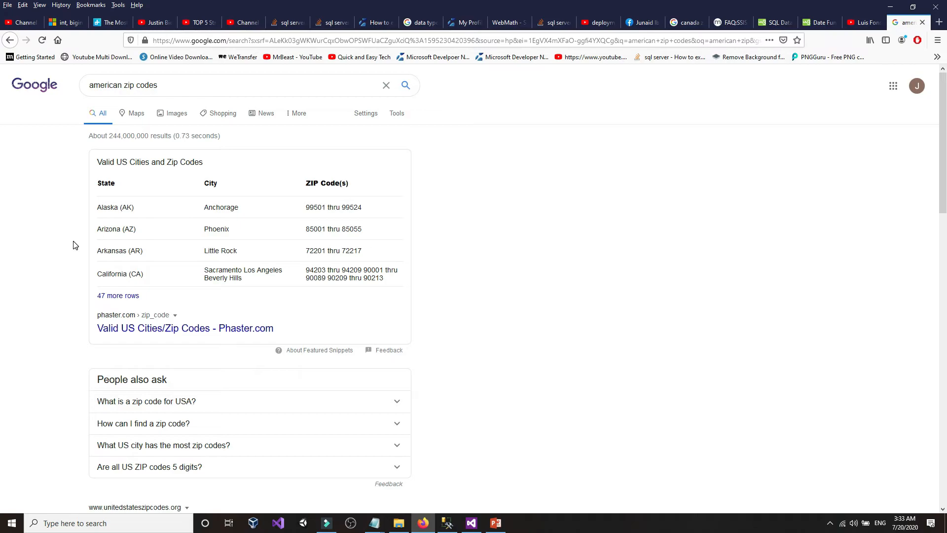
- Read through the unitedstateszipcodes.org site, then go back to the search results
scroll(73, 245, down, 3)
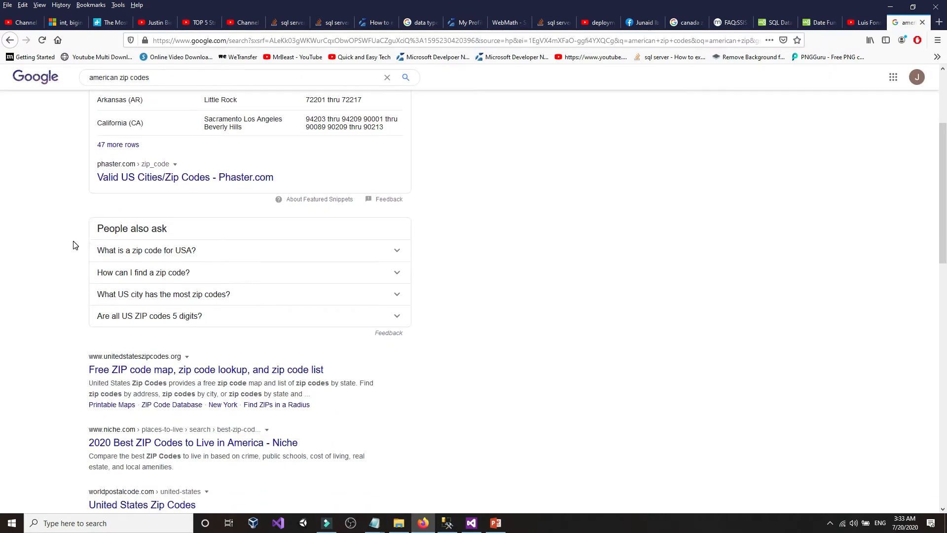
click(173, 359)
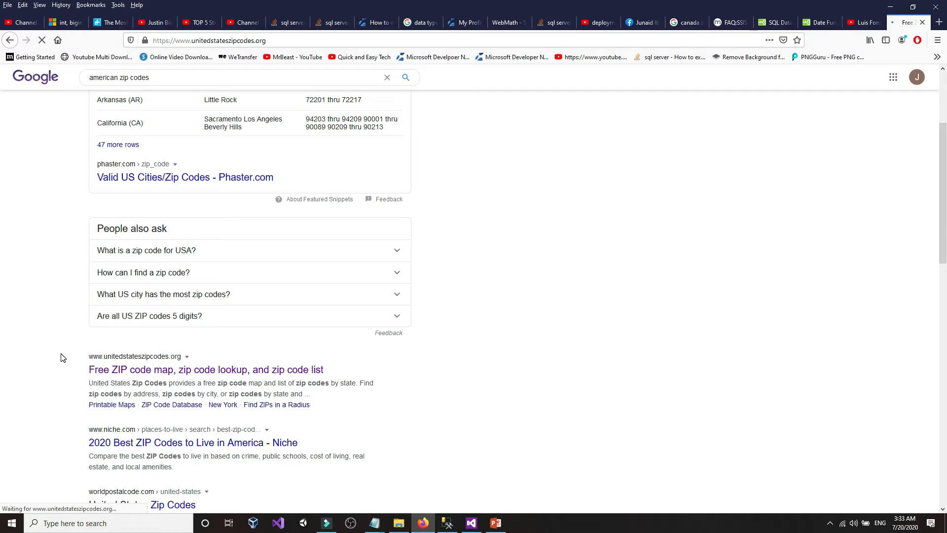
scroll(110, 356, down, 5)
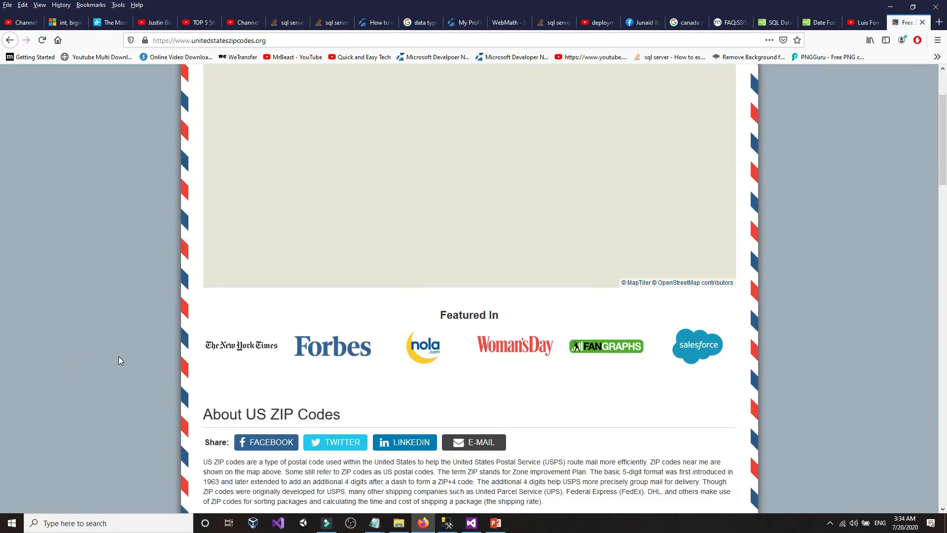
scroll(120, 356, down, 15)
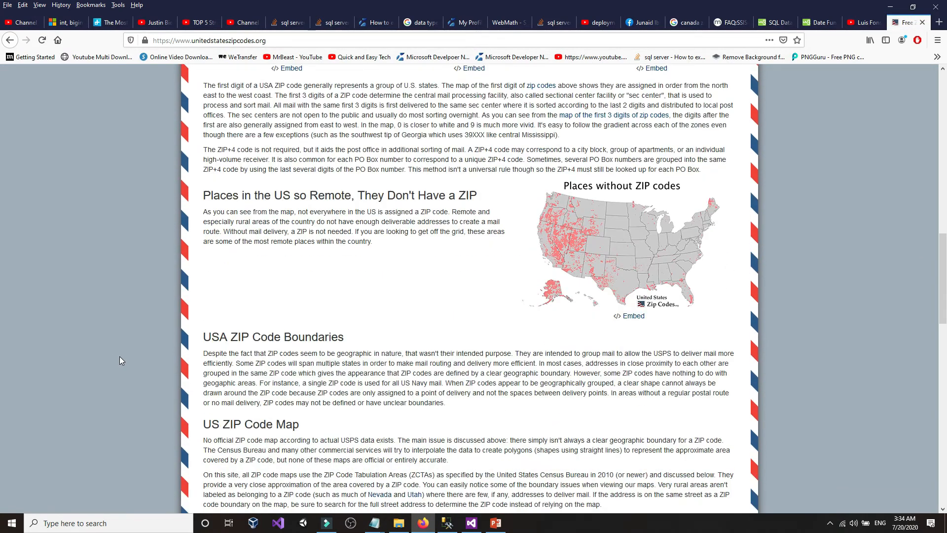
scroll(119, 361, down, 10)
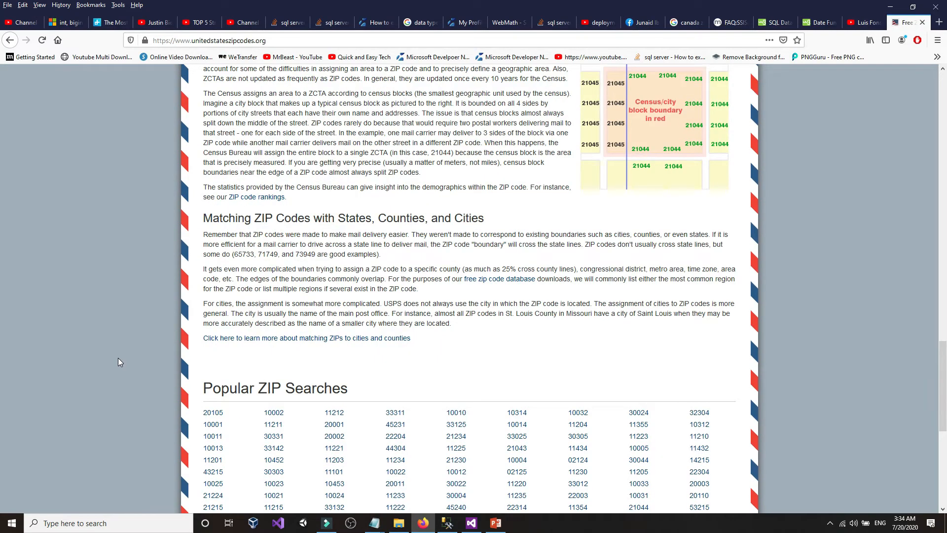
scroll(118, 363, down, 3)
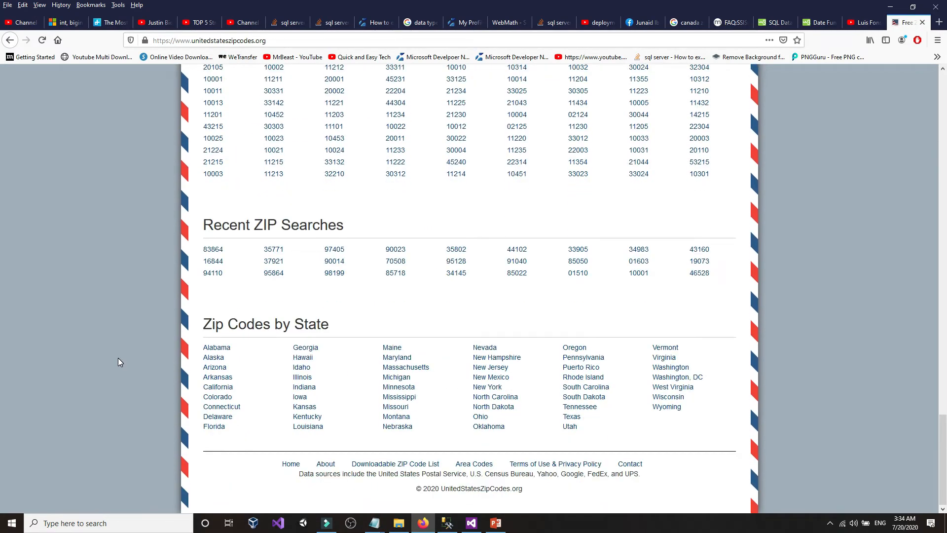
click(9, 41)
scroll(15, 241, up, 3)
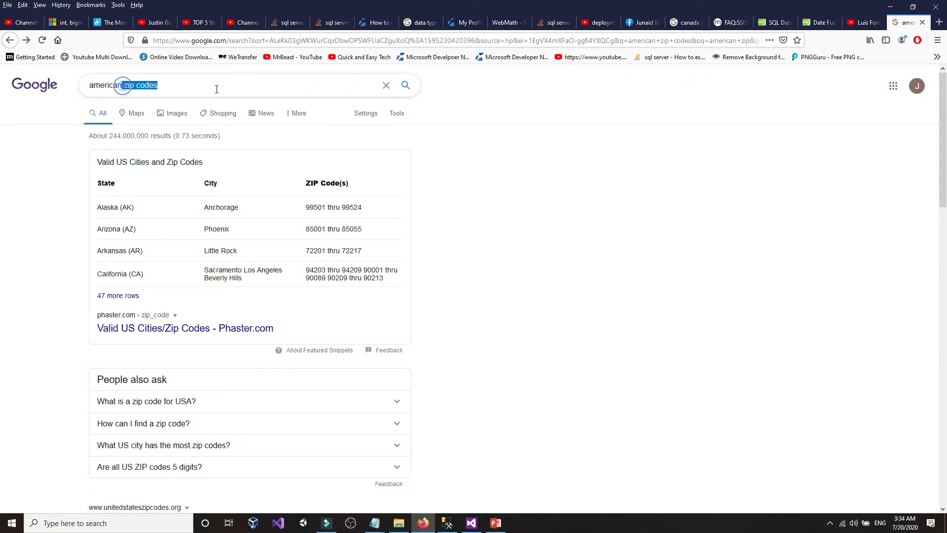
key(BackSpace)
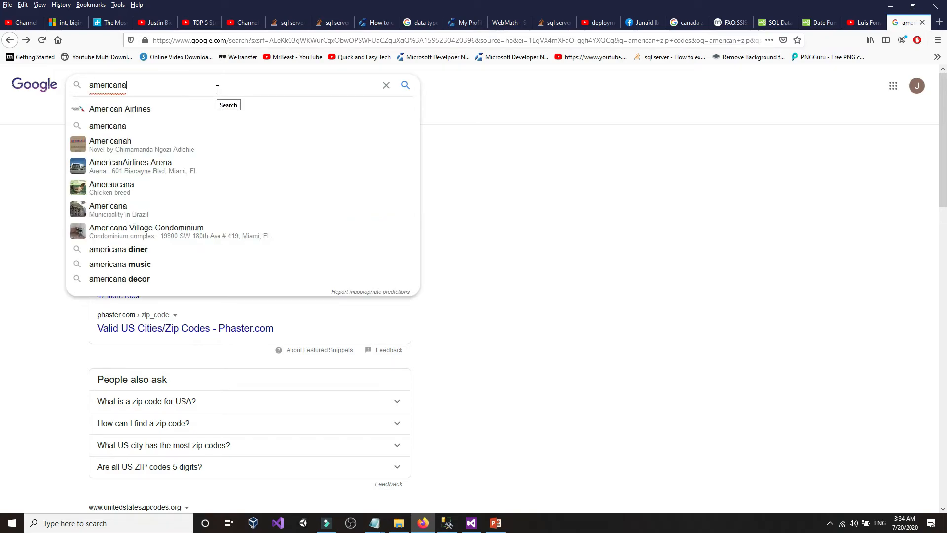
- Search Google for 'american address' and browse the Random US Address generator page
text(adr)
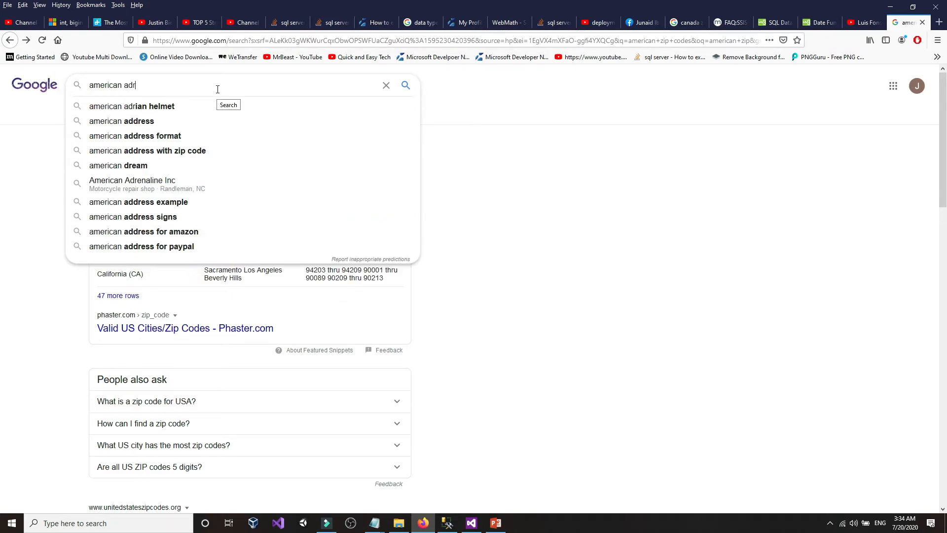
click(154, 122)
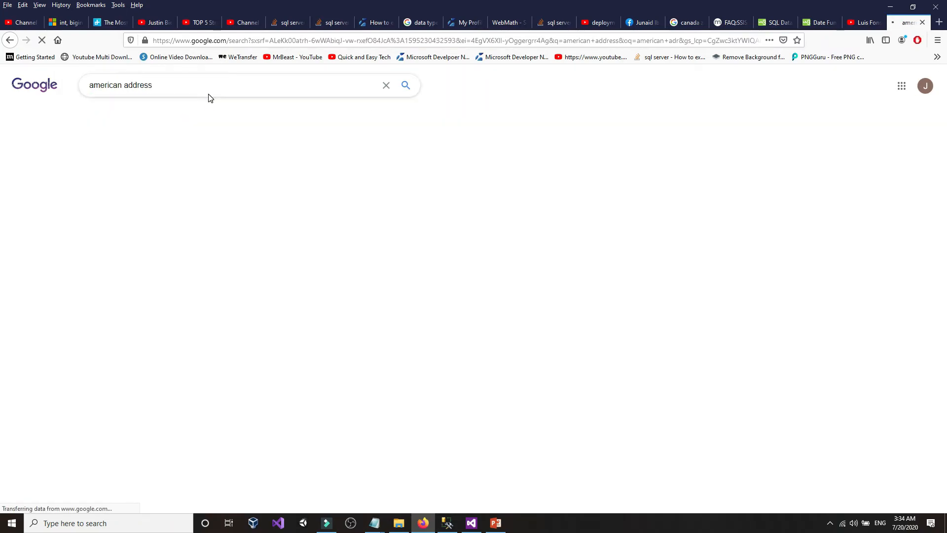
scroll(43, 279, down, 3)
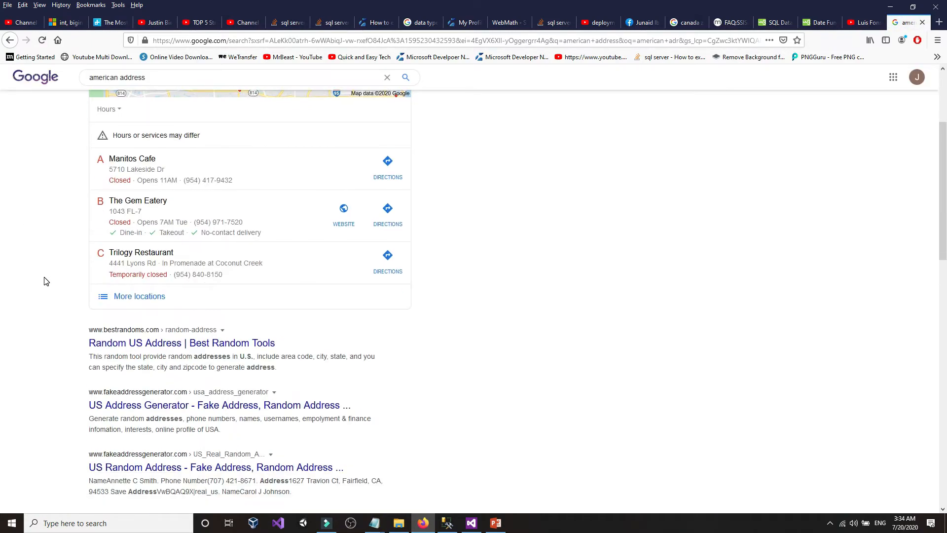
click(127, 343)
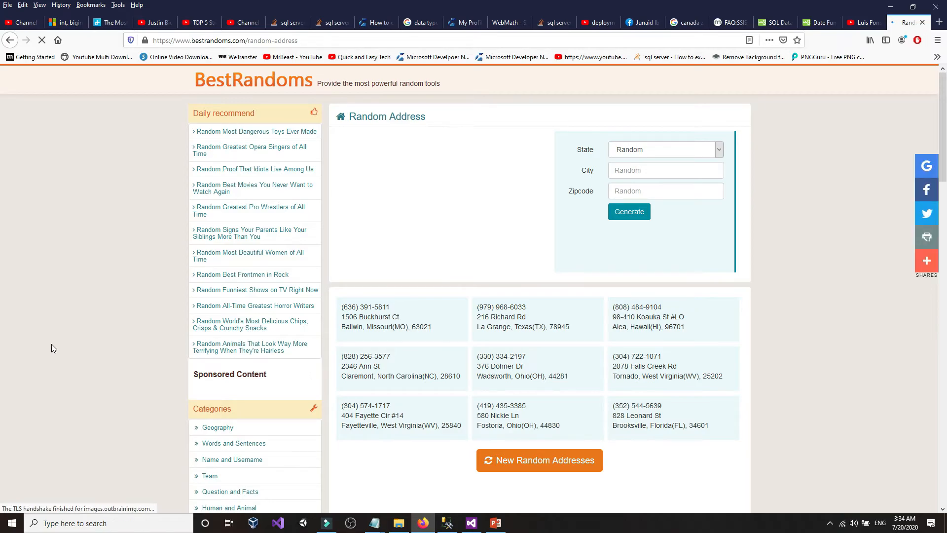
scroll(118, 351, down, 5)
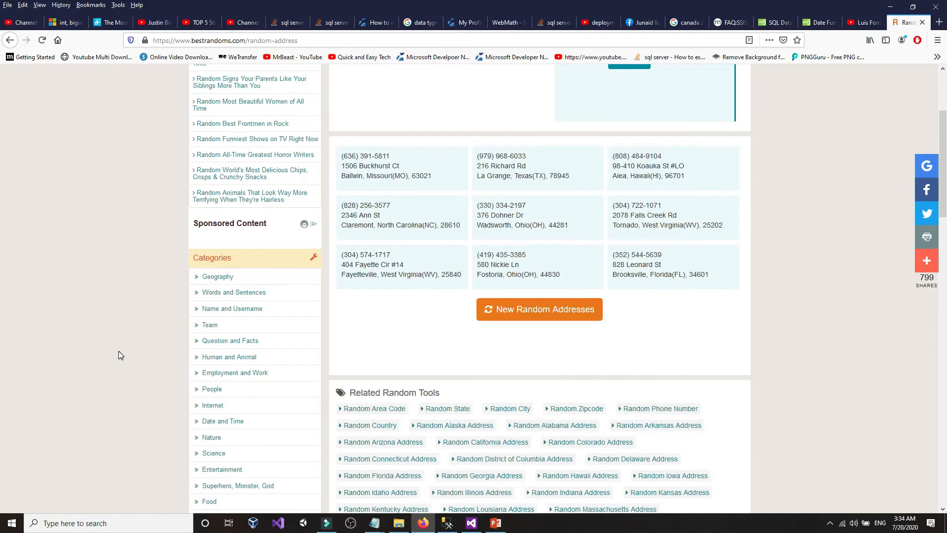
scroll(119, 351, up, 5)
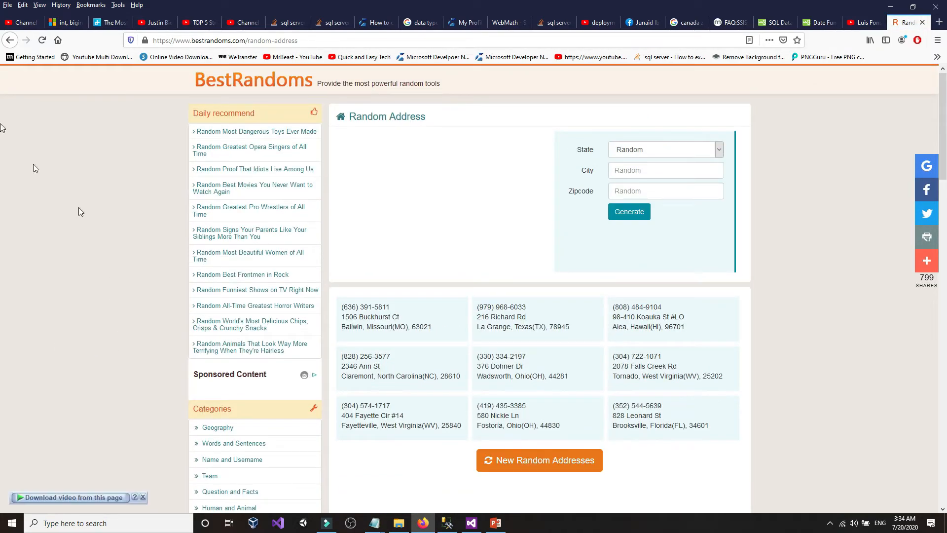
click(10, 40)
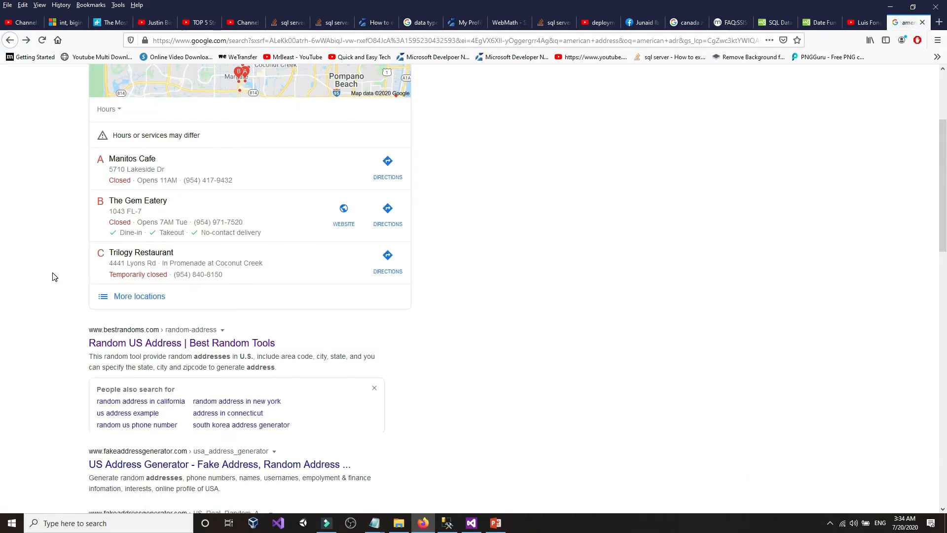
- Browse the US Address Generator and US Random Address results, returning to the search list
scroll(55, 276, down, 2)
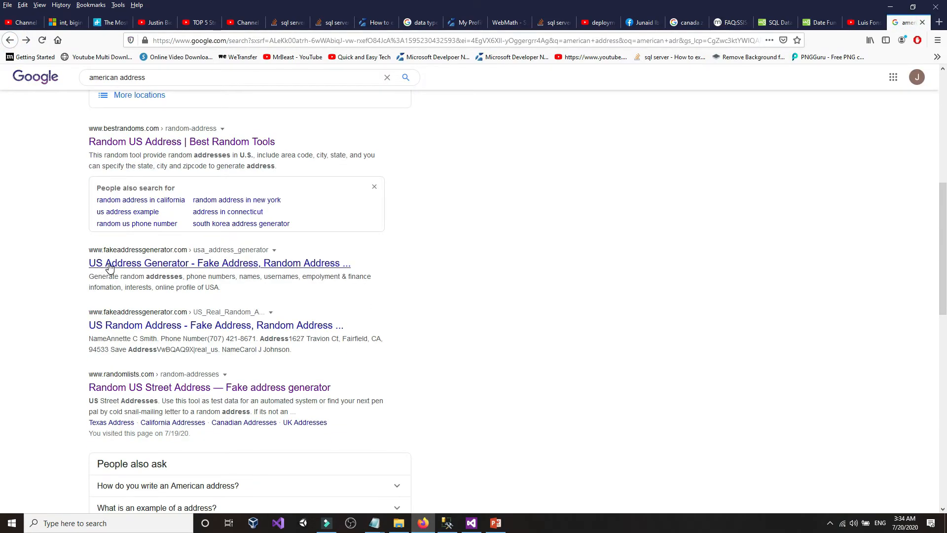
click(109, 265)
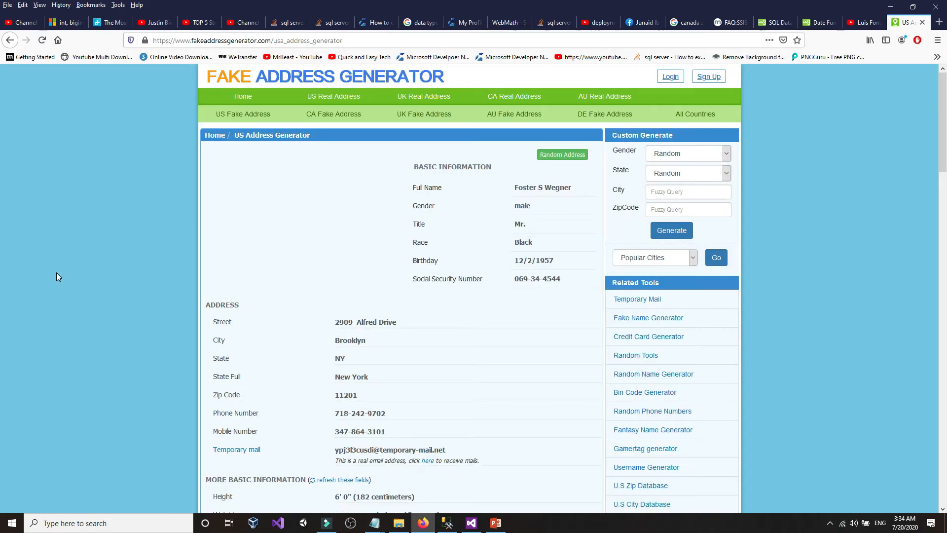
scroll(57, 275, down, 2)
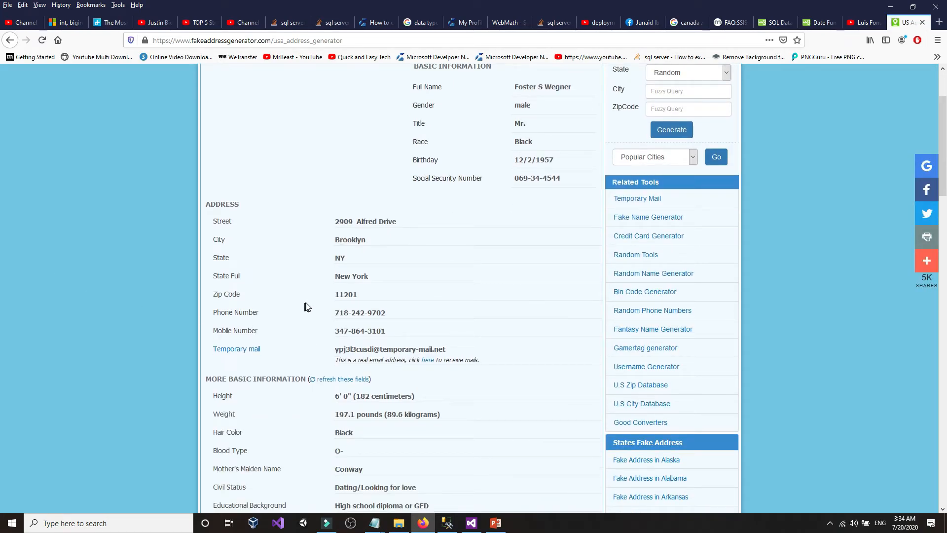
click(10, 40)
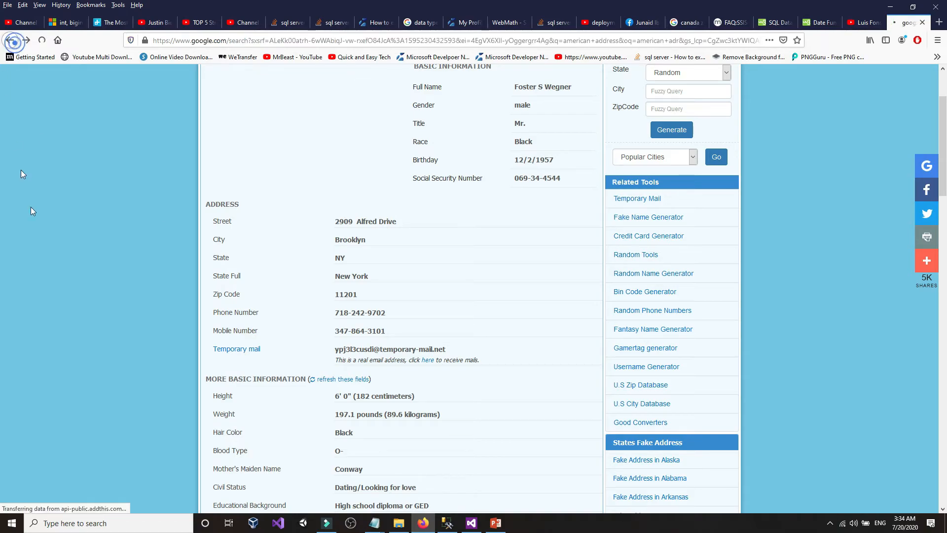
scroll(60, 294, down, 2)
scroll(59, 294, down, 5)
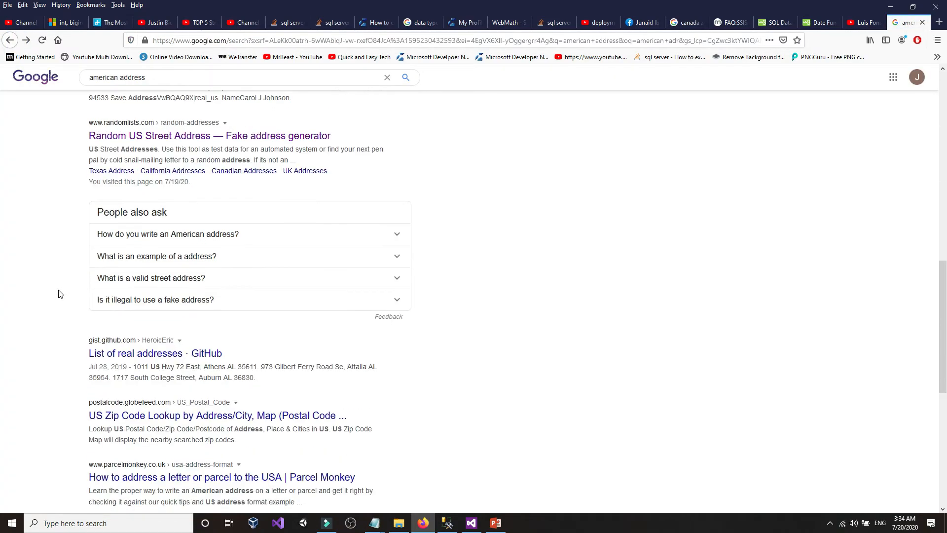
scroll(58, 294, up, 6)
scroll(58, 295, up, 1)
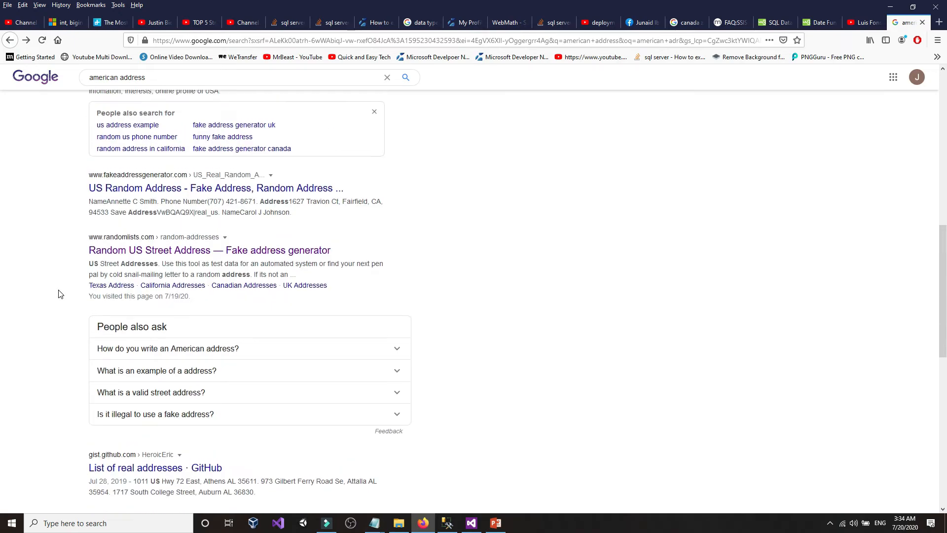
click(127, 224)
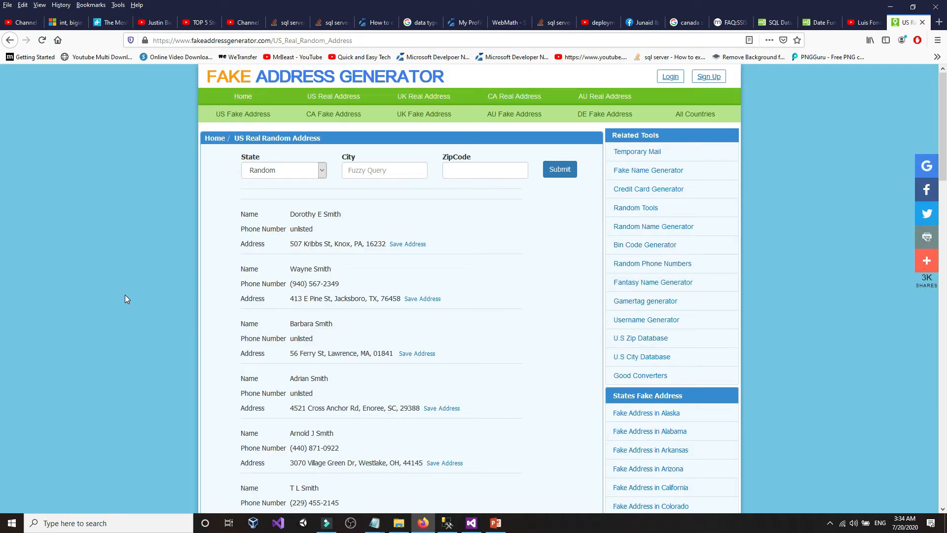
click(9, 40)
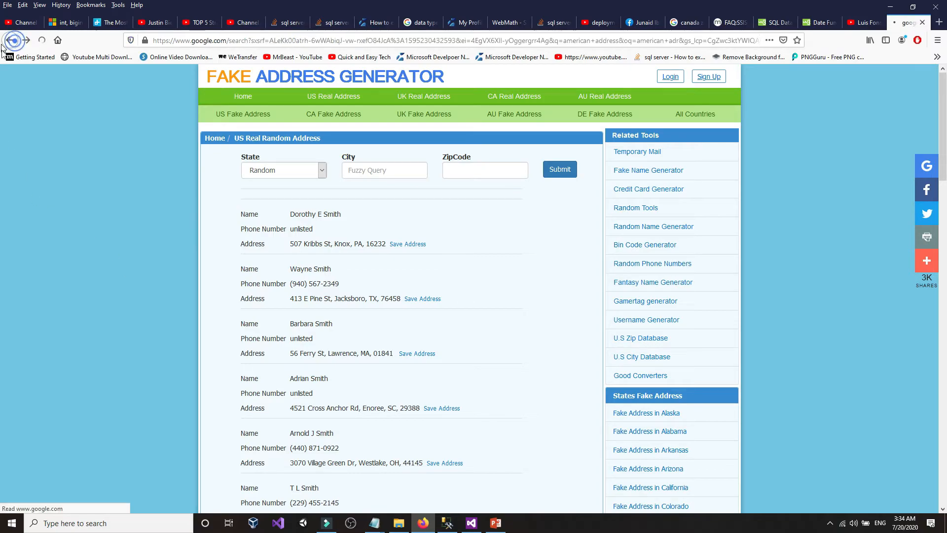
scroll(45, 296, down, 2)
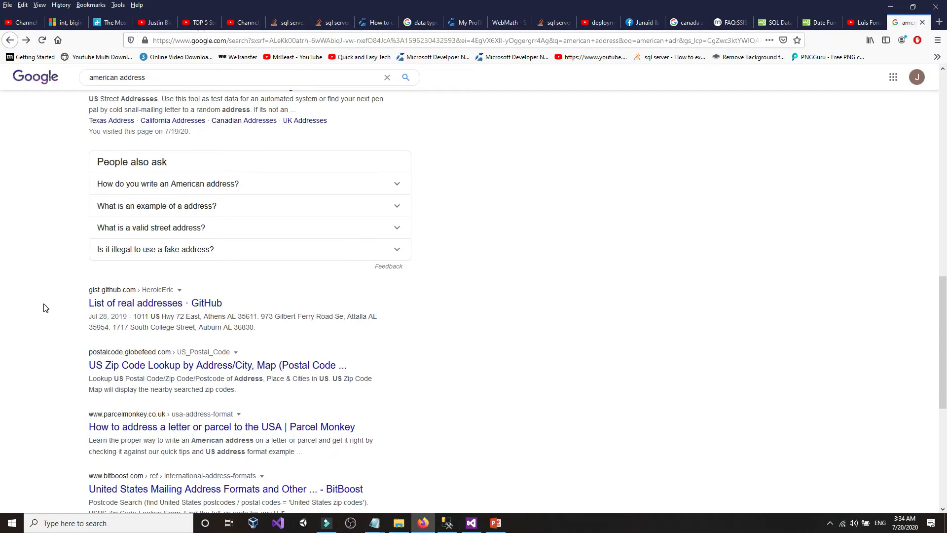
scroll(45, 308, down, 3)
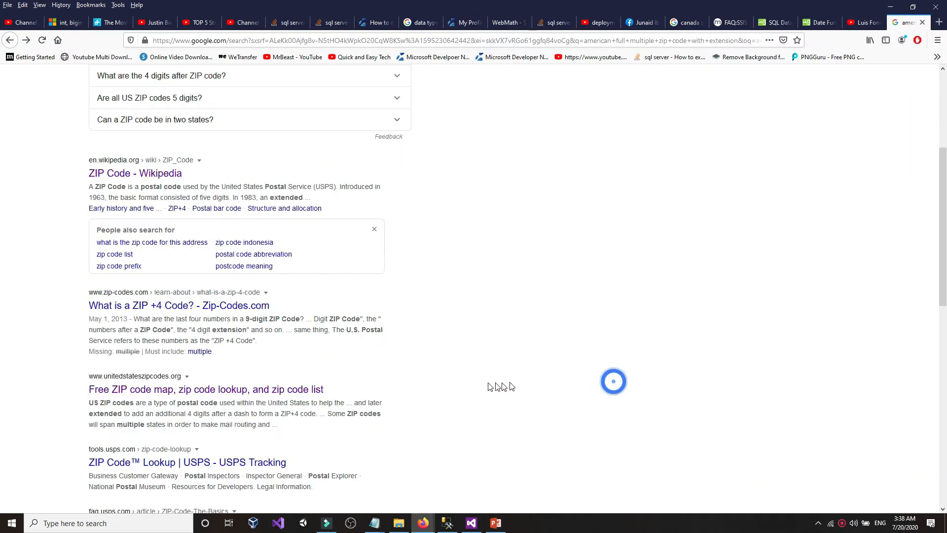
- Read the SmartyStreets 'ZIP+4 Codes' article through to its conclusion
scroll(613, 380, up, 3)
scroll(79, 322, up, 1)
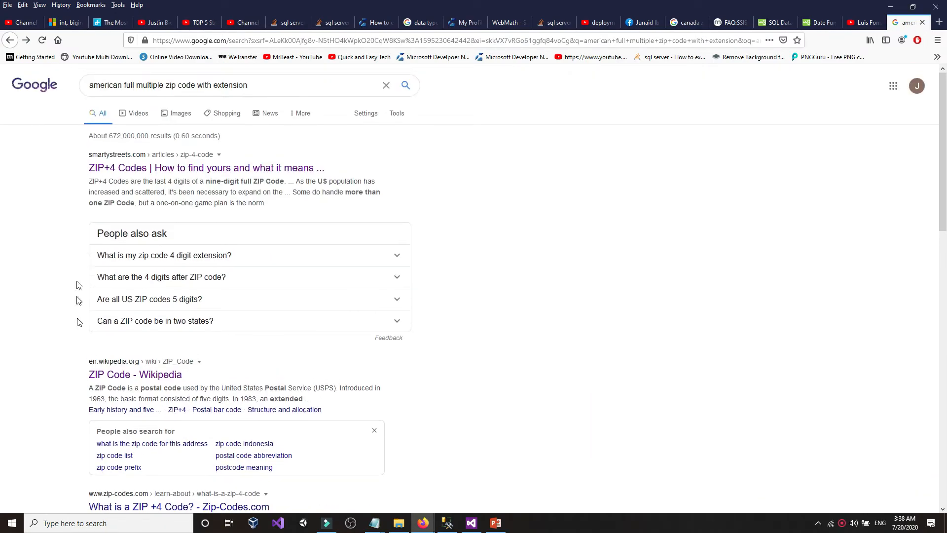
click(136, 170)
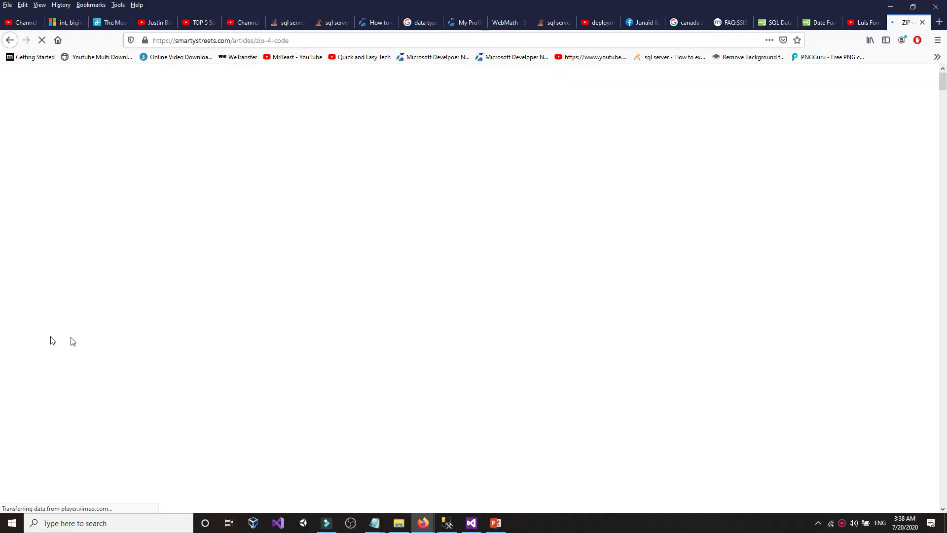
scroll(158, 342, down, 8)
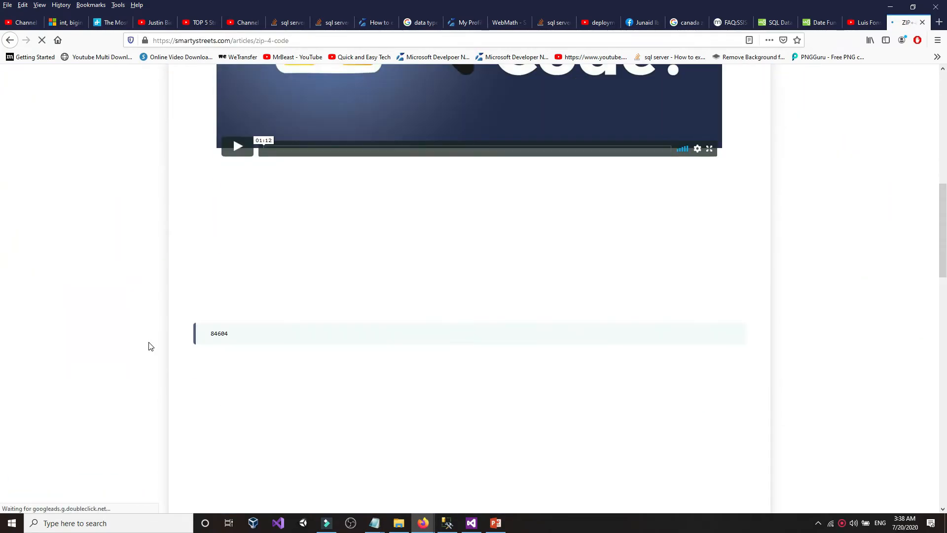
scroll(151, 346, down, 6)
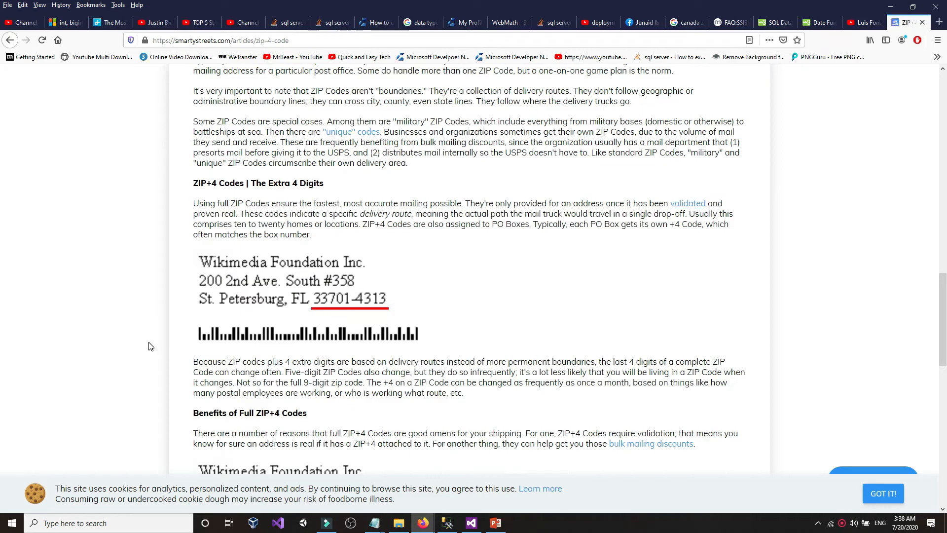
scroll(150, 346, down, 5)
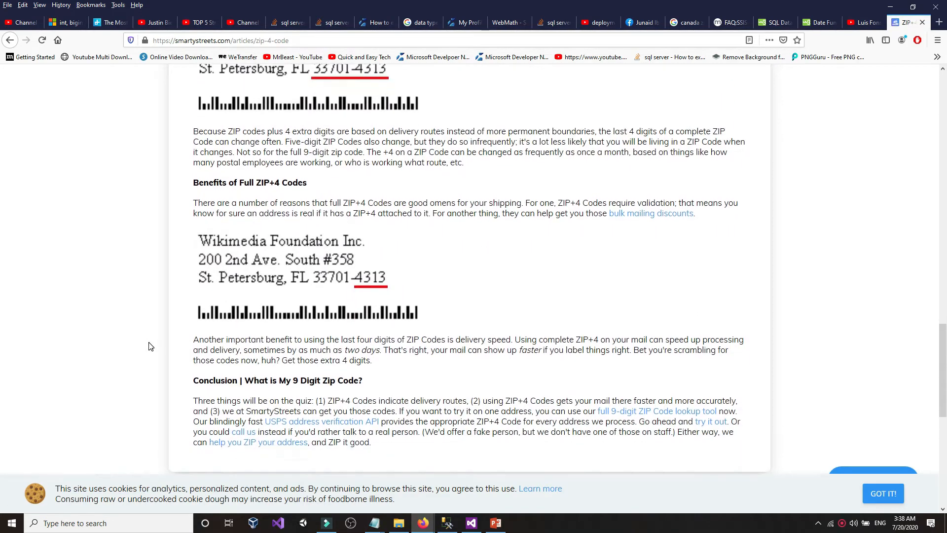
scroll(151, 347, down, 7)
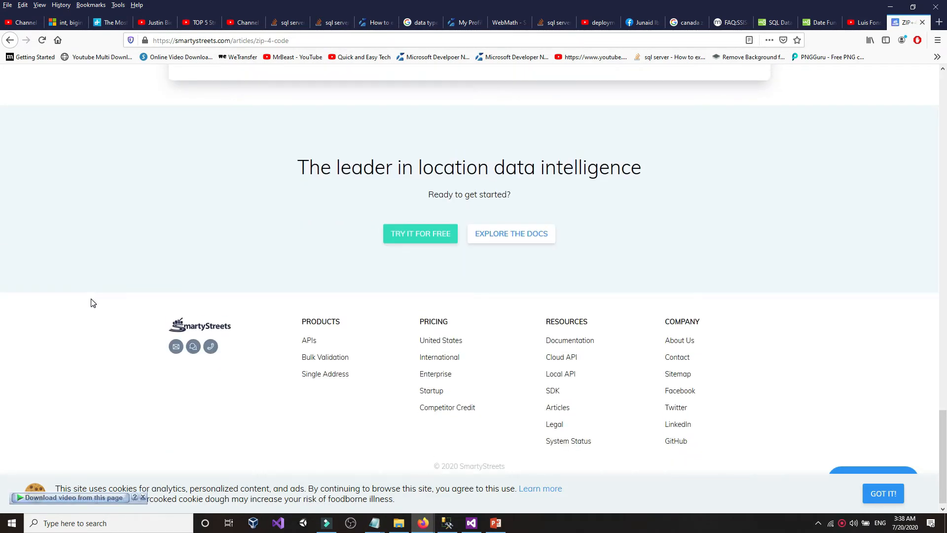
scroll(91, 306, up, 3)
scroll(91, 303, up, 2)
scroll(91, 303, down, 1)
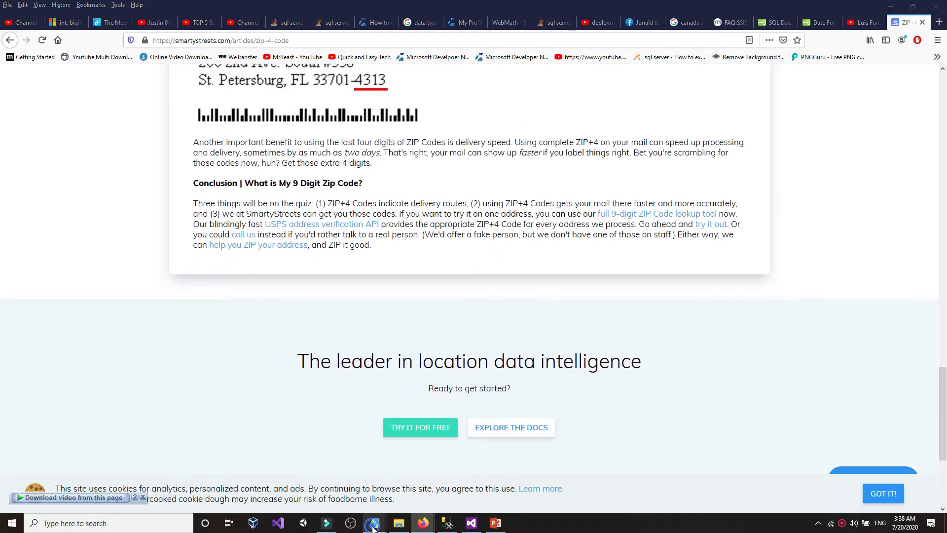
mouse_move(375, 522)
click(381, 481)
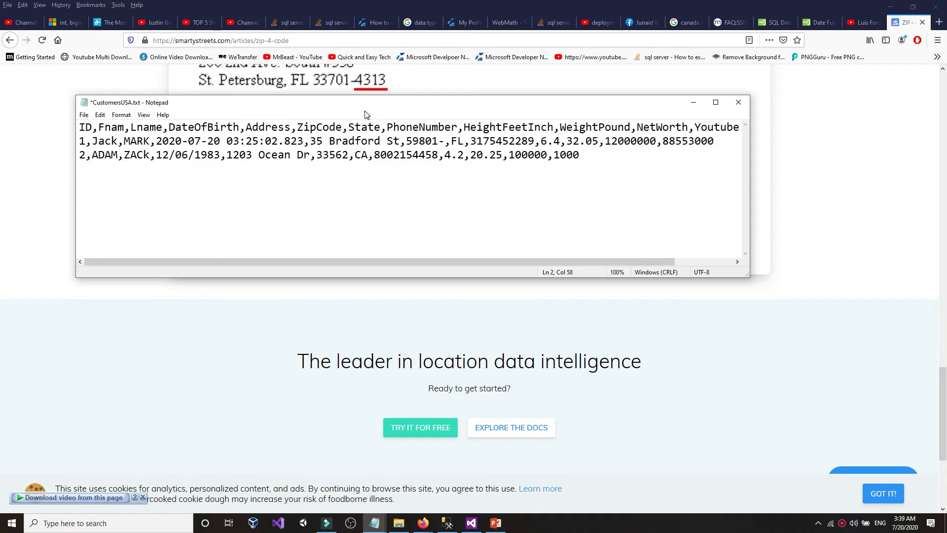
- Add the +4 extensions 4547 and 4514 to the CustomersUSA.txt ZIP codes and save
drag(366, 108, 367, 187)
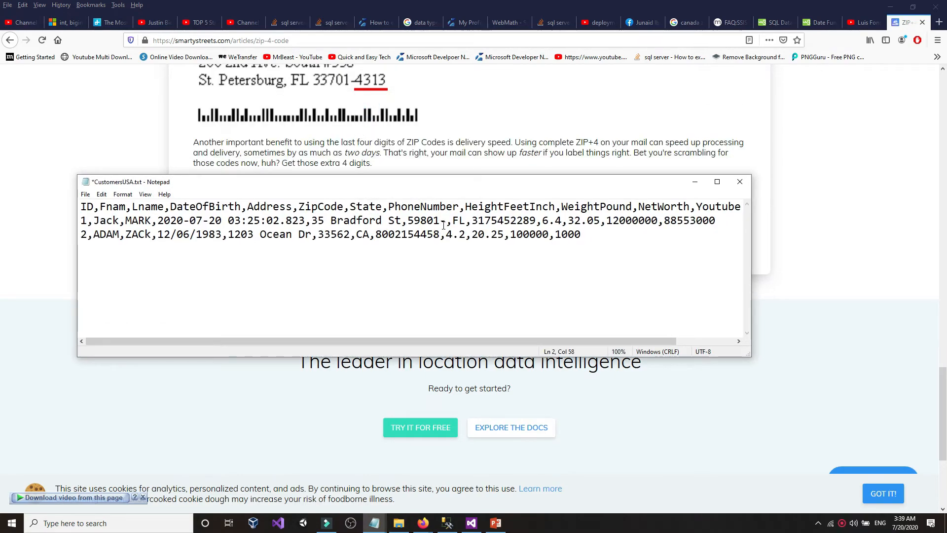
text(4547)
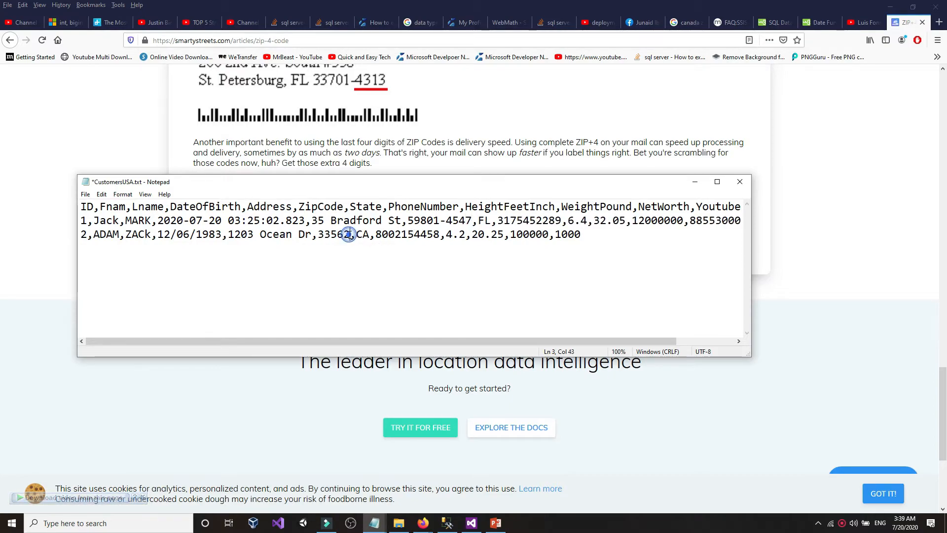
text(-4514)
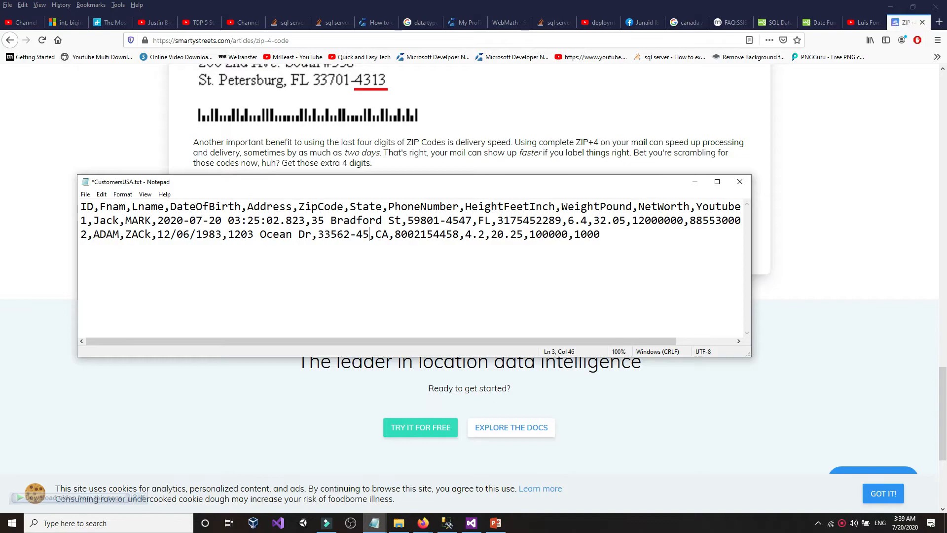
click(86, 195)
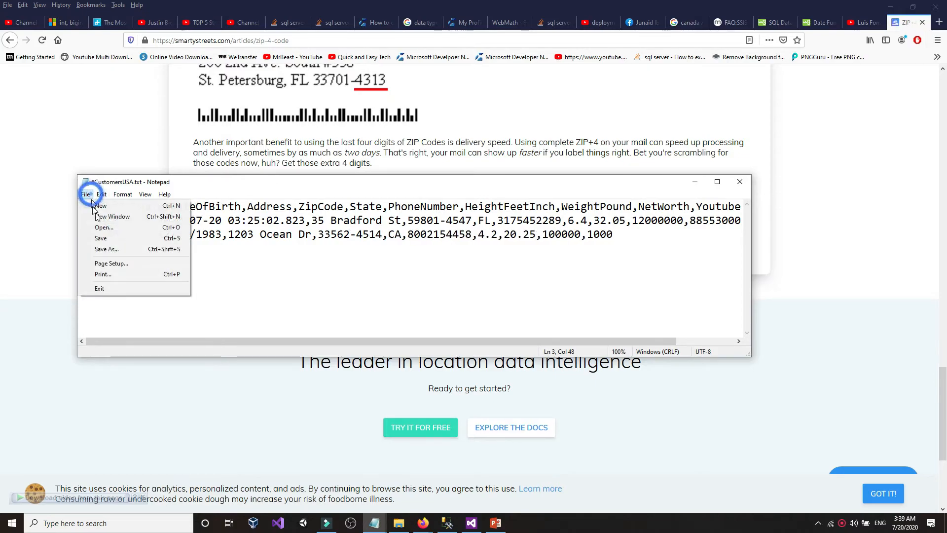
click(101, 238)
click(72, 182)
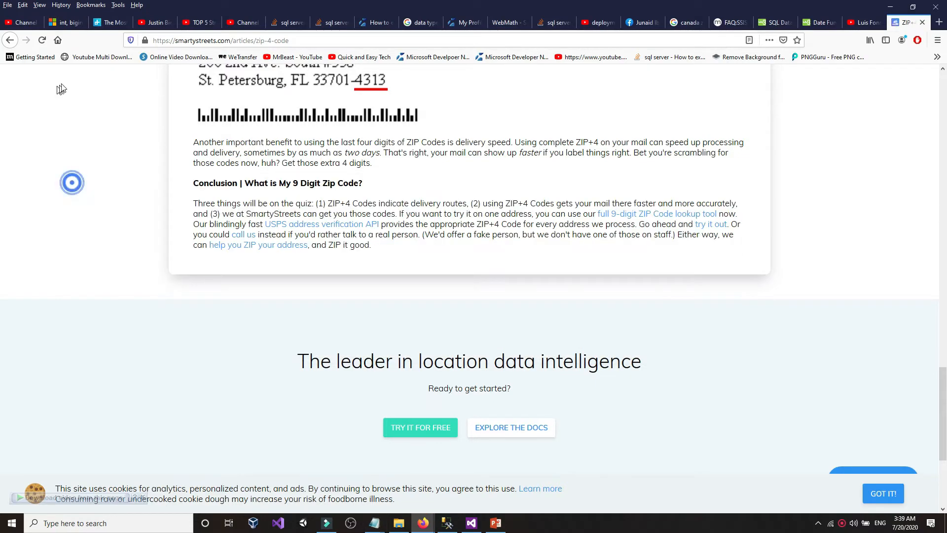
click(58, 40)
click(445, 523)
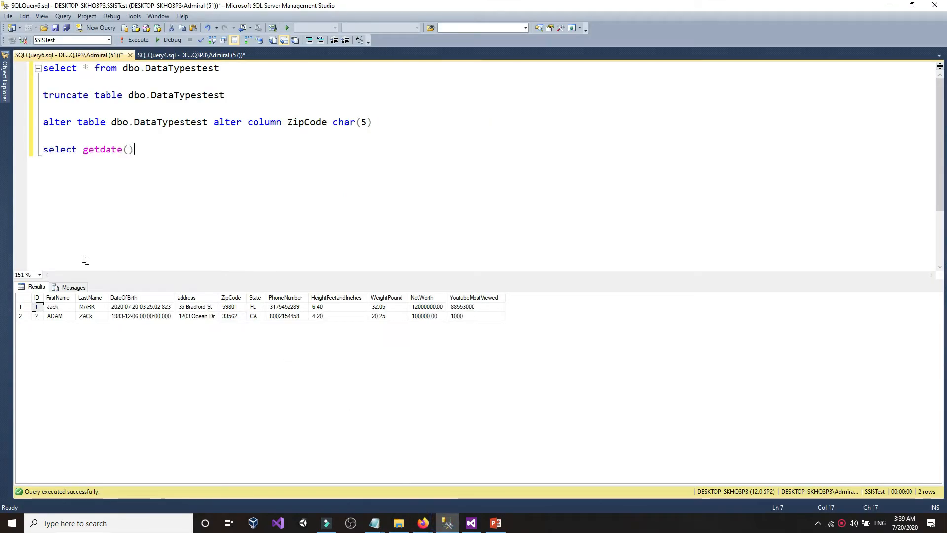
- Refresh the DataTypestest column list in Object Explorer
click(1, 106)
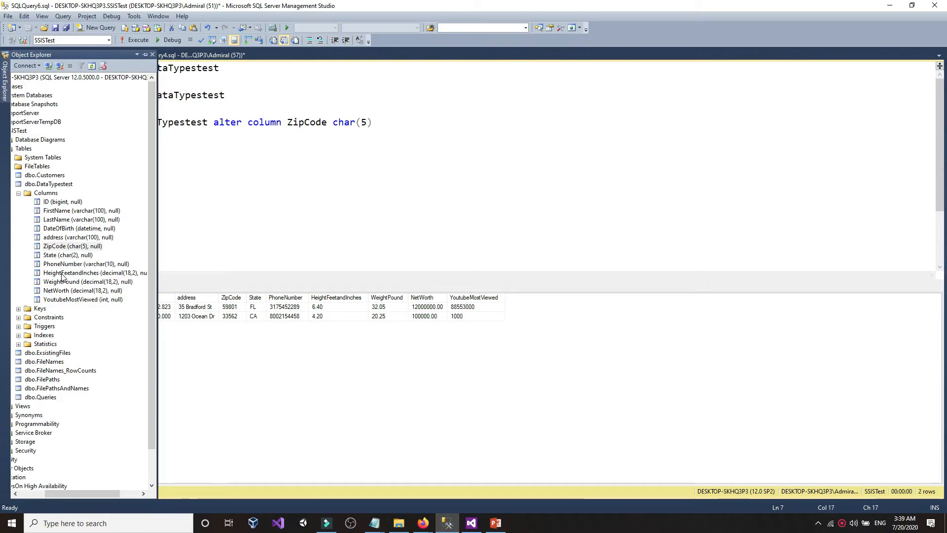
right_click(66, 248)
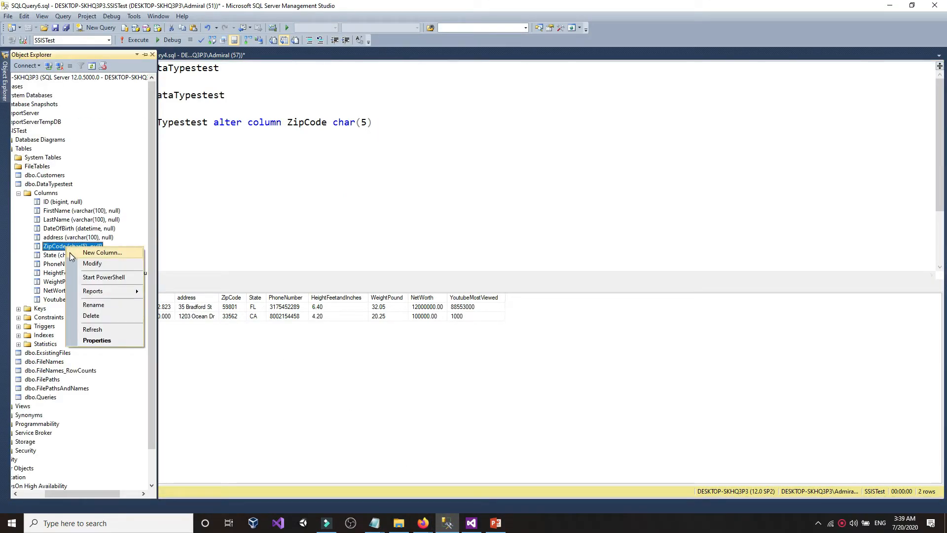
click(92, 329)
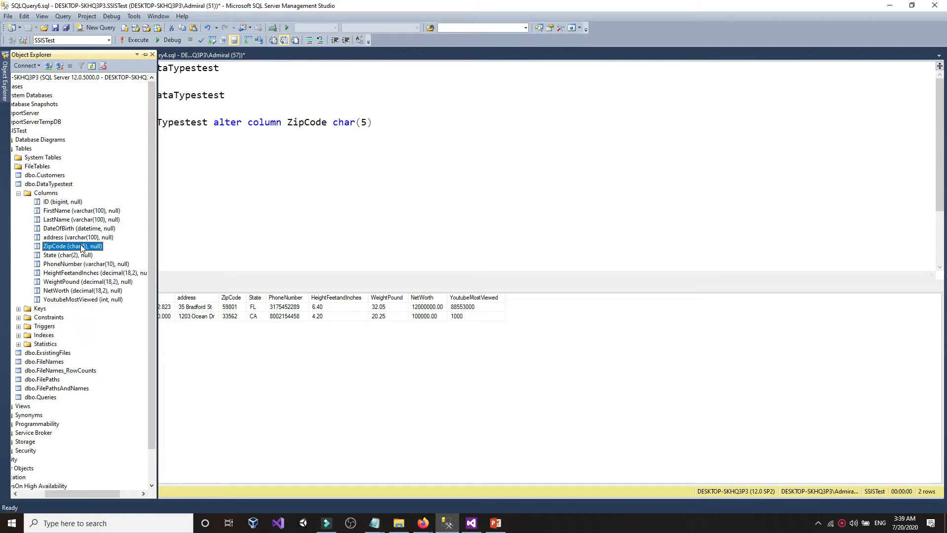
click(341, 239)
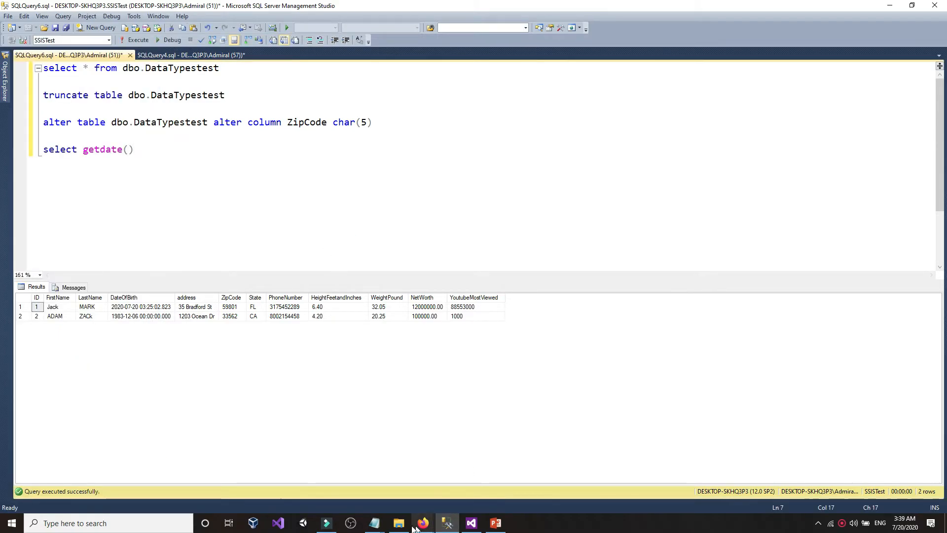
- Check the length of the ZIP+4 codes 59801-4547 and 33562 in CustomersUSA.txt
mouse_move(374, 523)
click(373, 478)
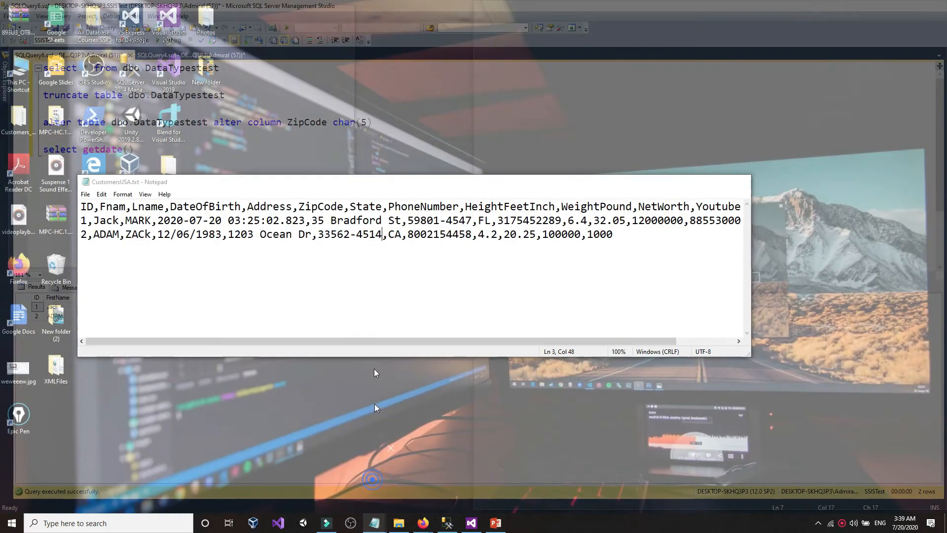
drag(409, 221, 421, 222)
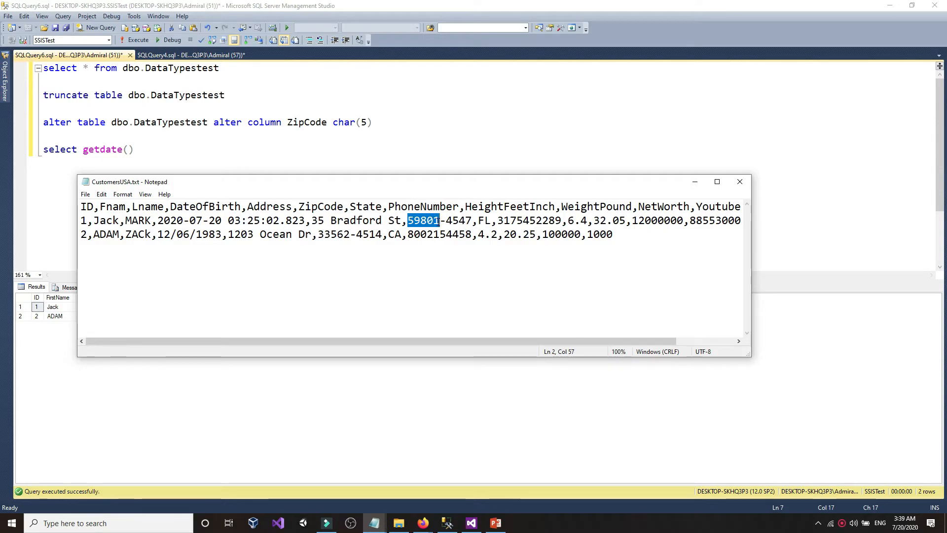
drag(439, 221, 462, 221)
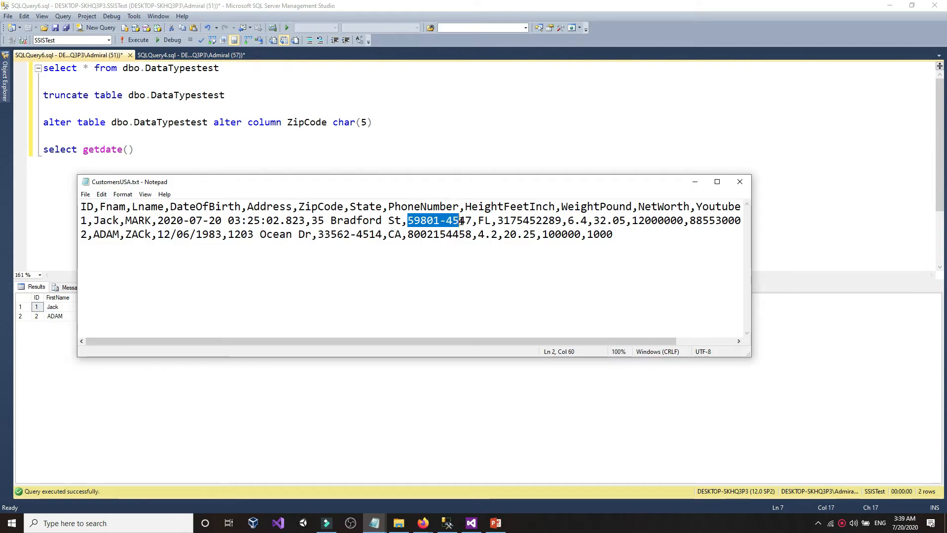
click(474, 221)
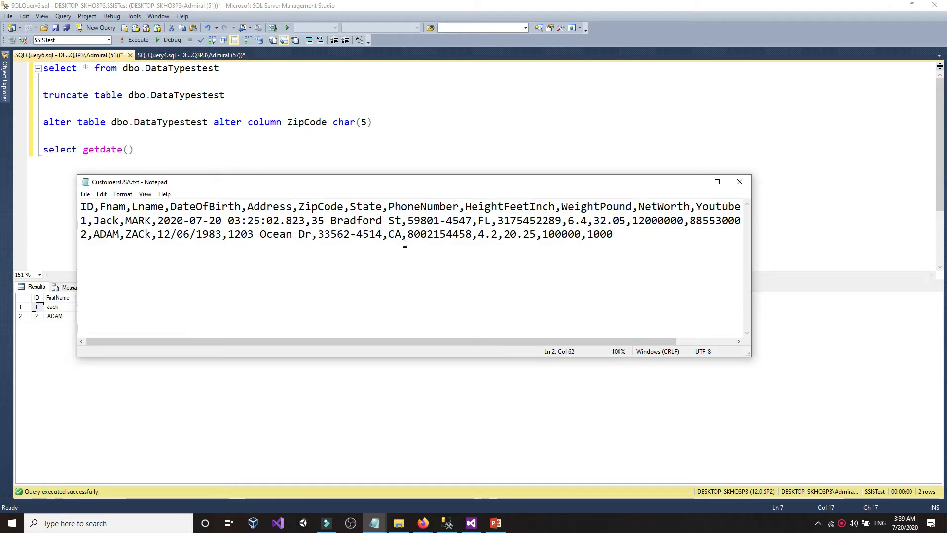
click(322, 238)
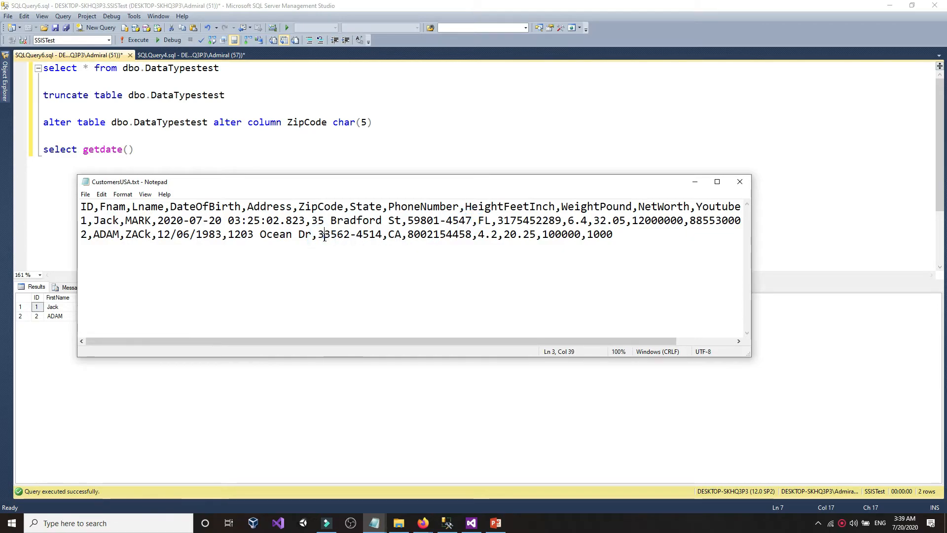
click(321, 238)
drag(319, 235, 364, 236)
- Change ZipCode to char(10) in the ALTER TABLE statement and execute it
click(442, 105)
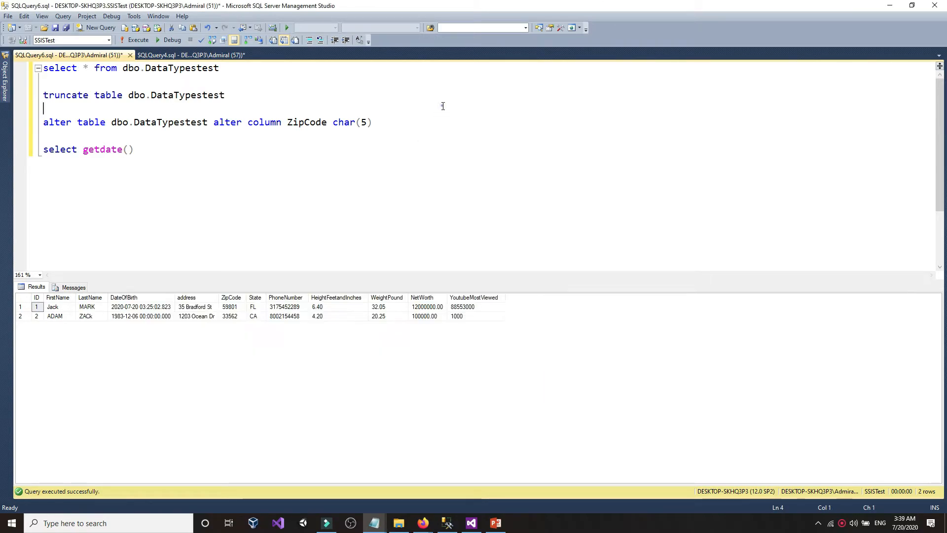
drag(368, 123, 363, 124)
text(10)
click(370, 163)
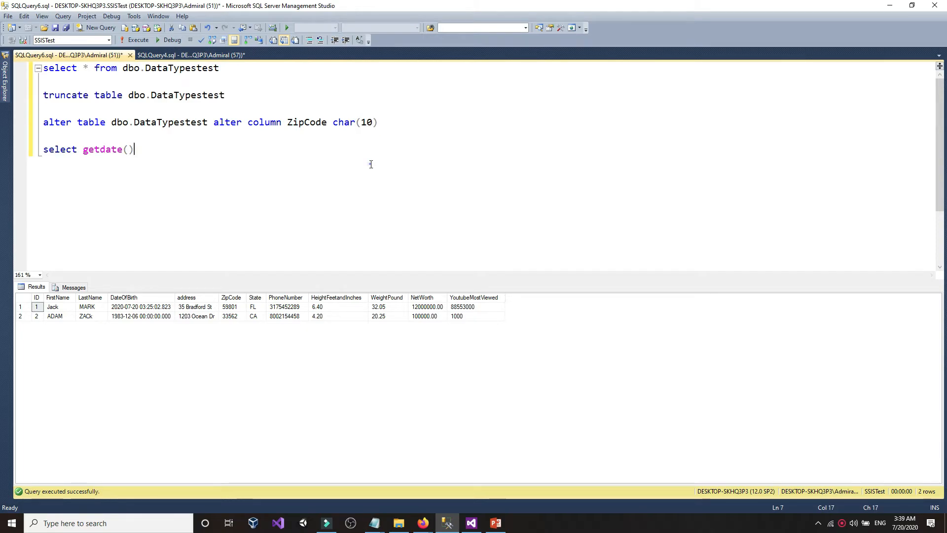
triple_click(409, 124)
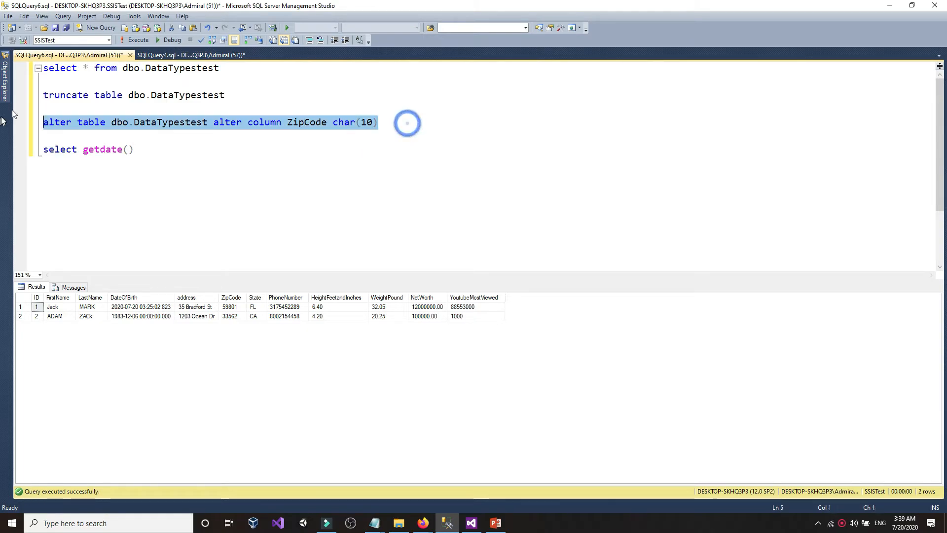
click(136, 40)
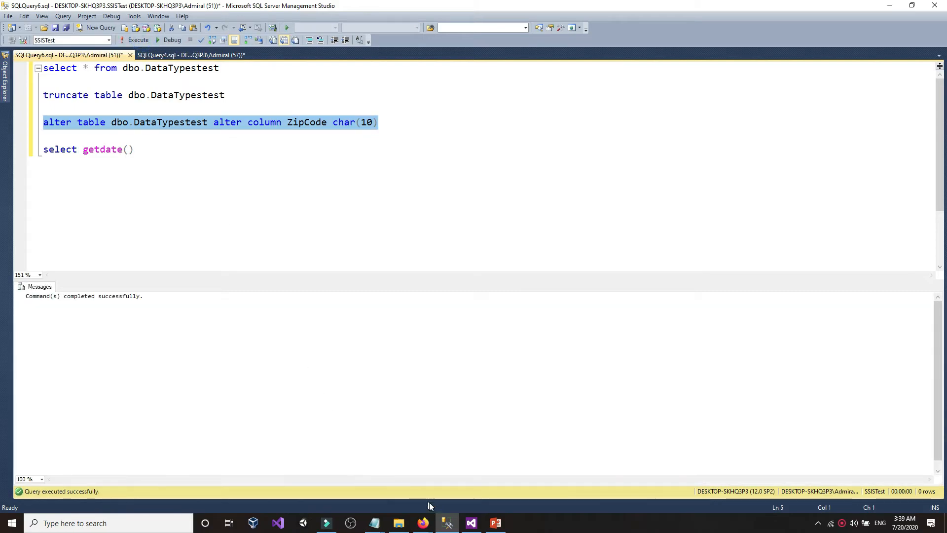
click(470, 523)
double_click(321, 228)
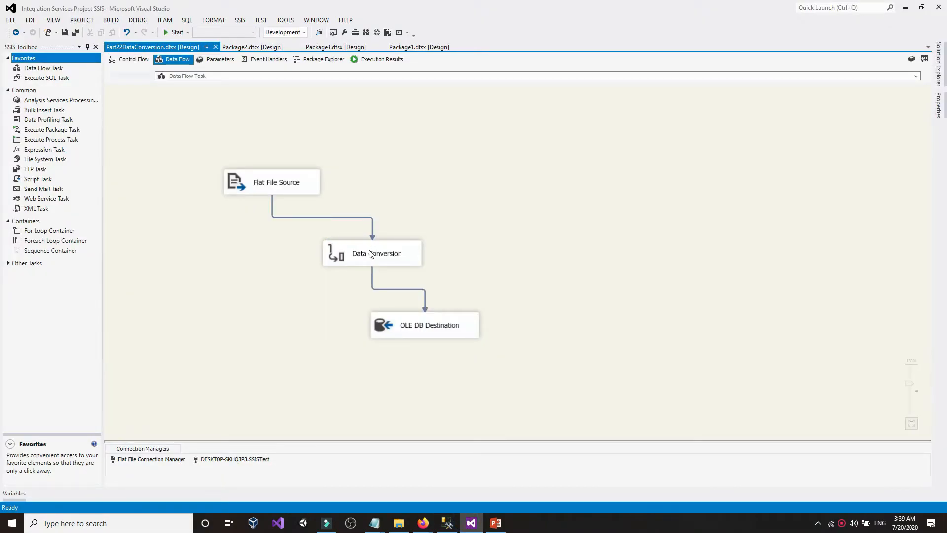
- Set the ZipCode output length to 5 in the Data Conversion editor and confirm
click(371, 262)
double_click(371, 263)
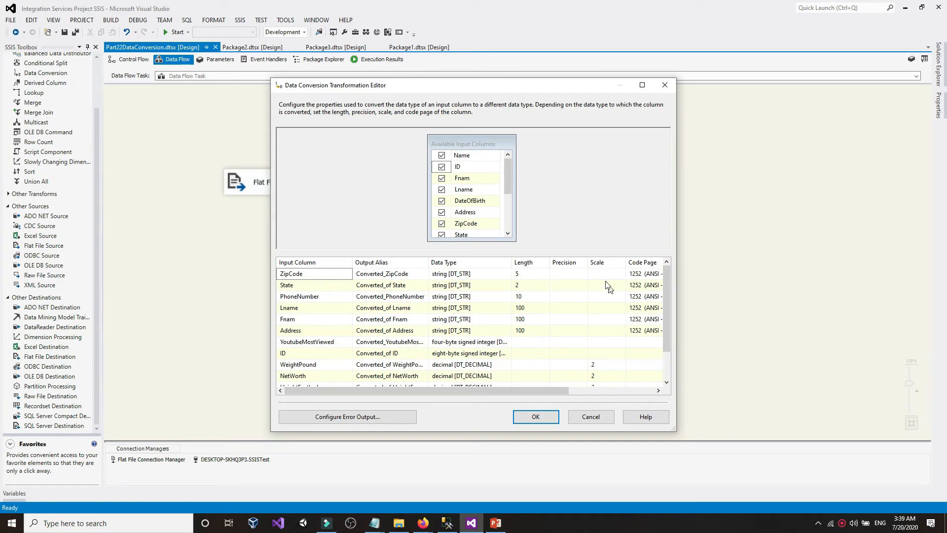
click(542, 273)
text(5)
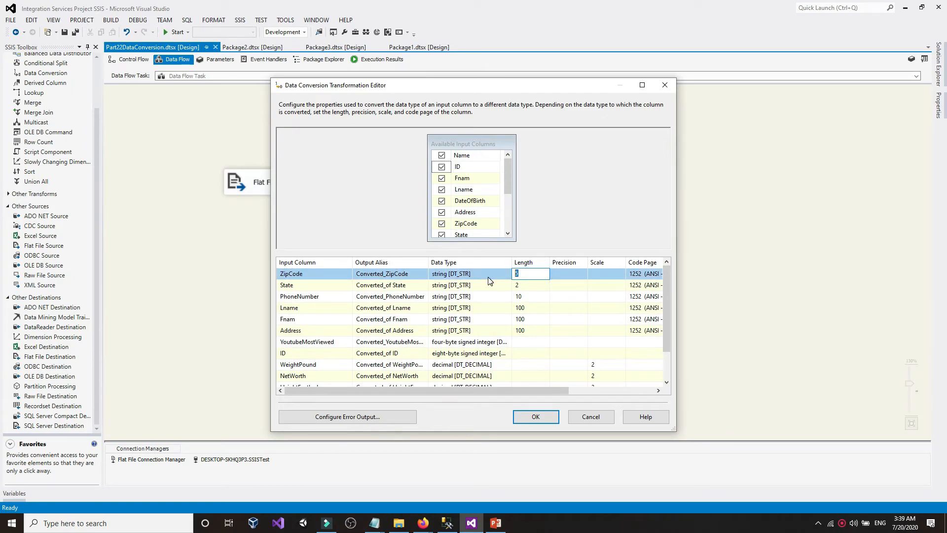
click(535, 416)
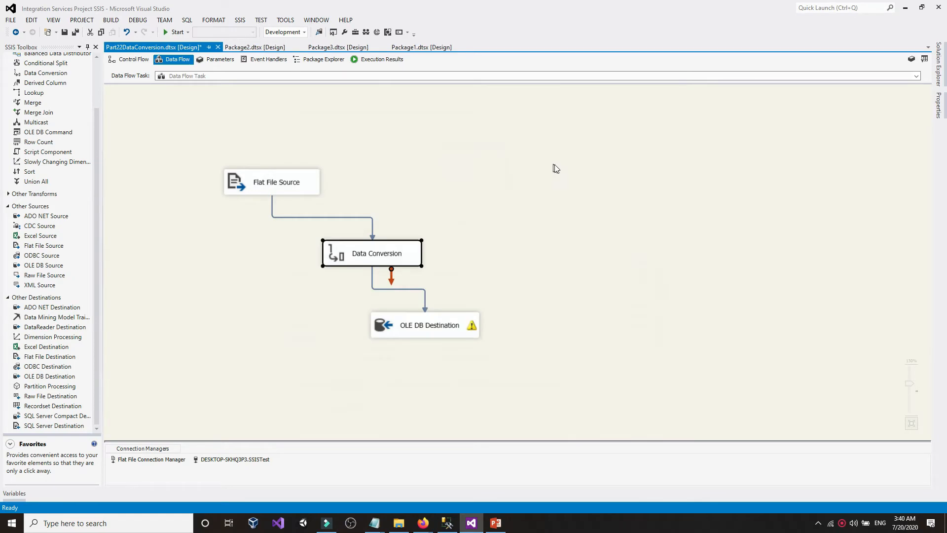
- Run the SELECT and TRUNCATE statements in SSMS to empty DataTypestest
click(446, 523)
drag(253, 97, 43, 67)
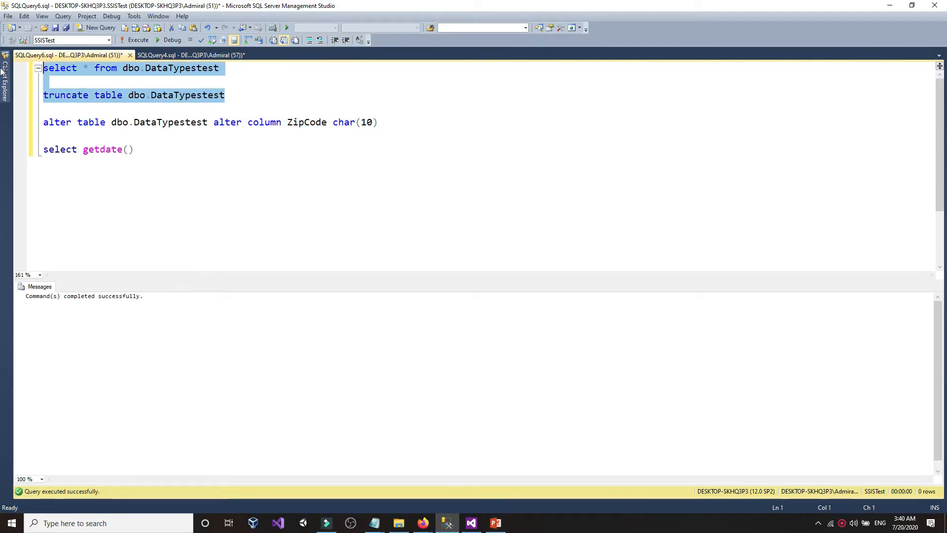
click(134, 40)
click(134, 40)
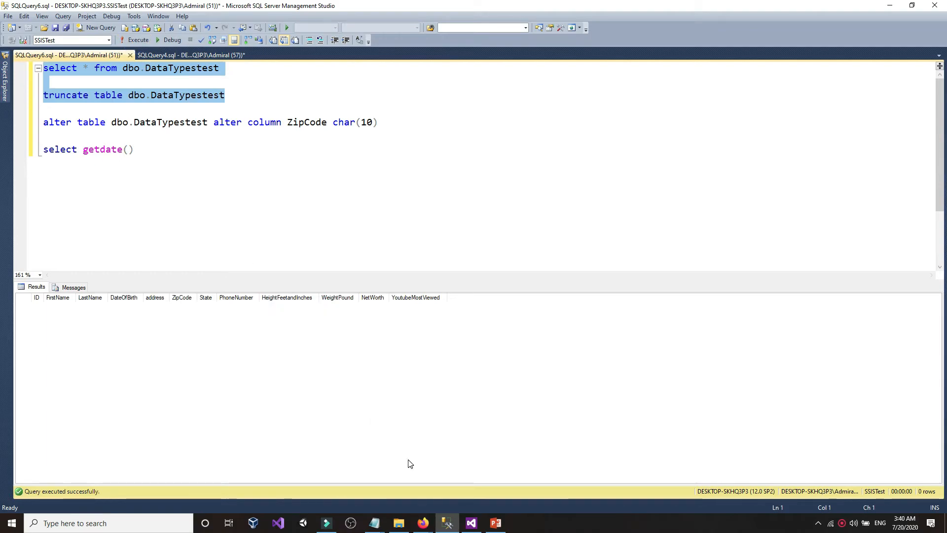
- Rerun the SSIS package so 2 rows reach the OLE DB Destination
click(471, 523)
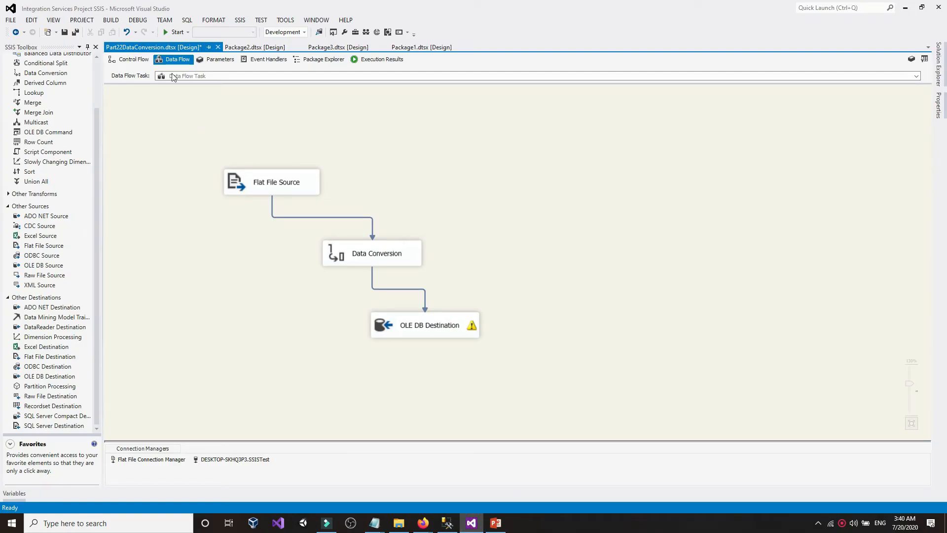
click(176, 32)
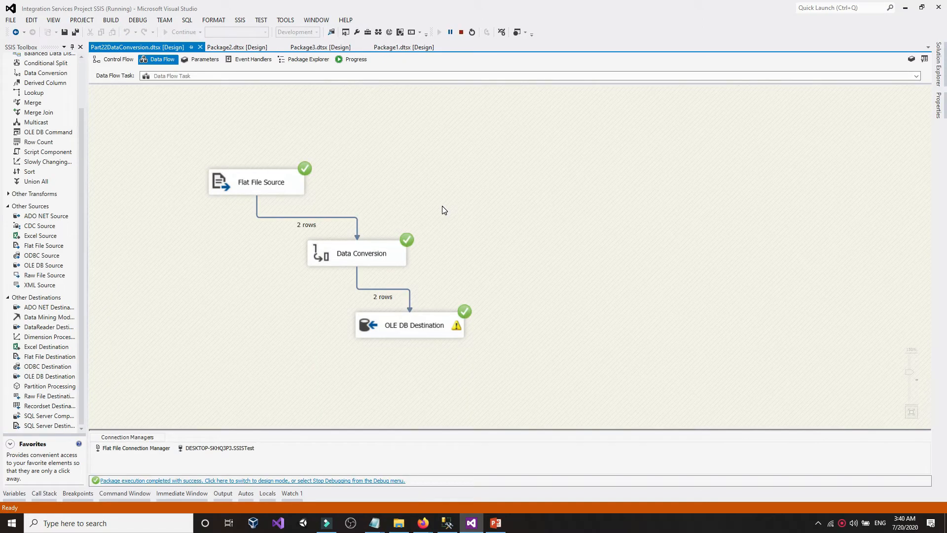
double_click(438, 318)
click(533, 412)
click(469, 244)
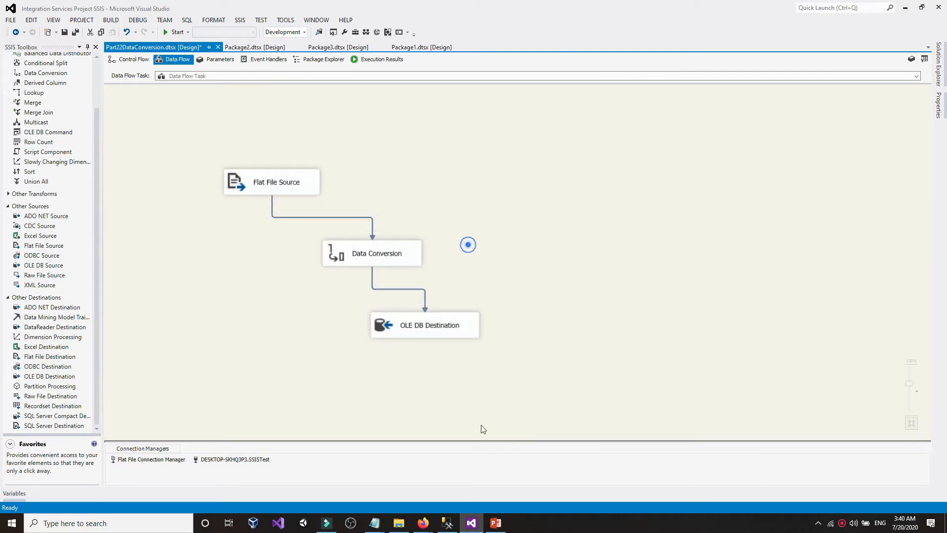
click(447, 523)
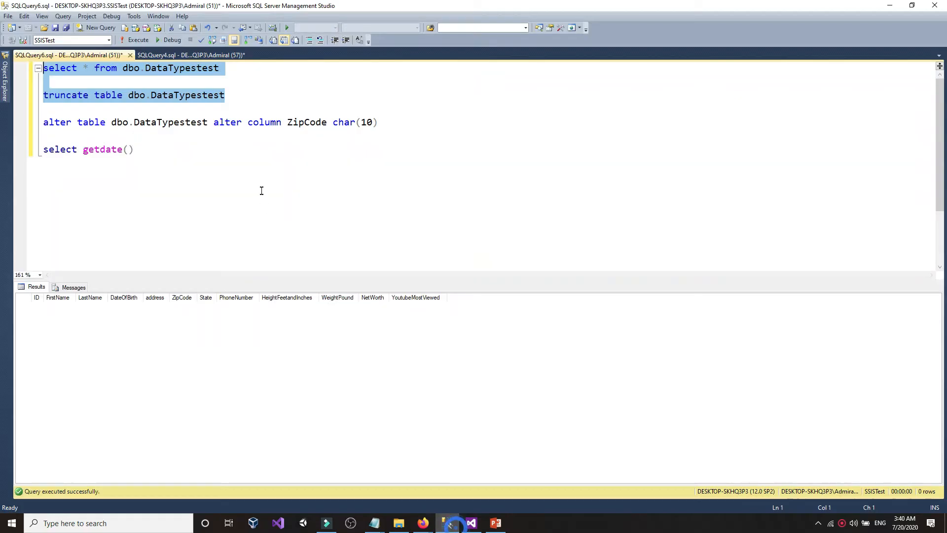
- Run the SELECT and widen ZipCode to show 59801-4547 and 33562-4514
click(136, 43)
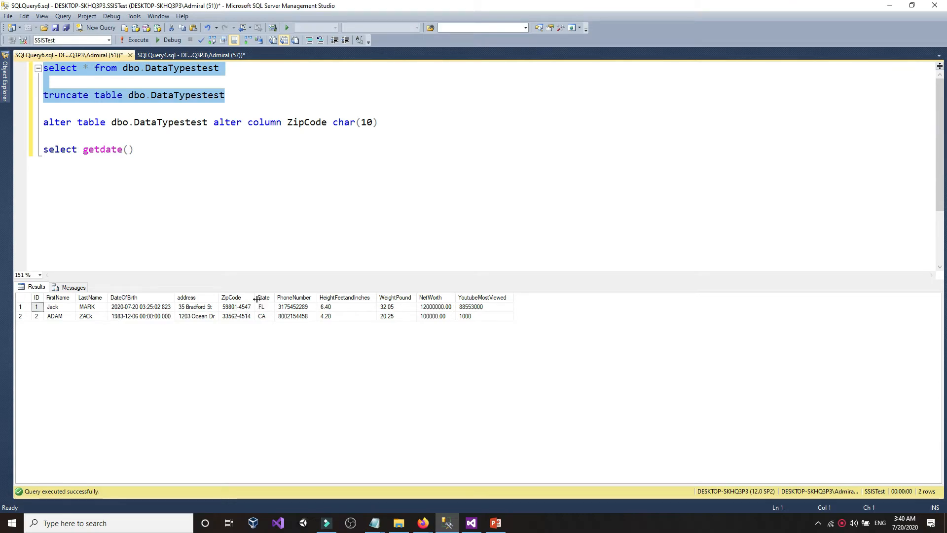
drag(256, 299, 269, 299)
click(234, 307)
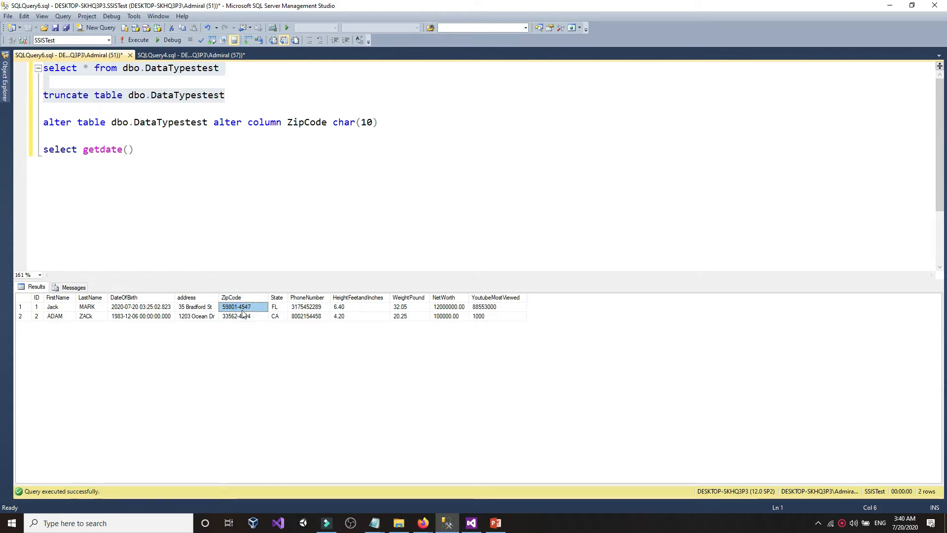
click(242, 315)
- View the DataTypestest column definitions in Object Explorer, then hide the tree
click(364, 123)
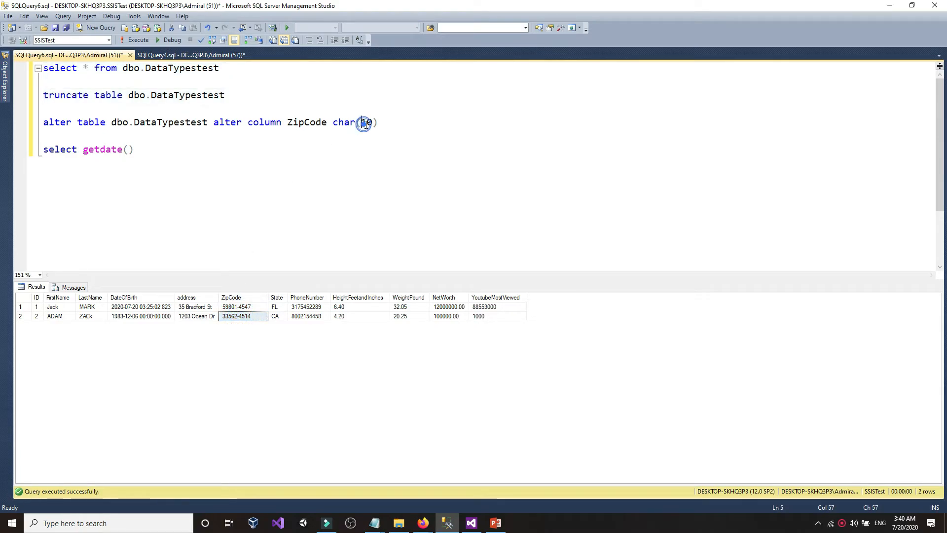
click(321, 160)
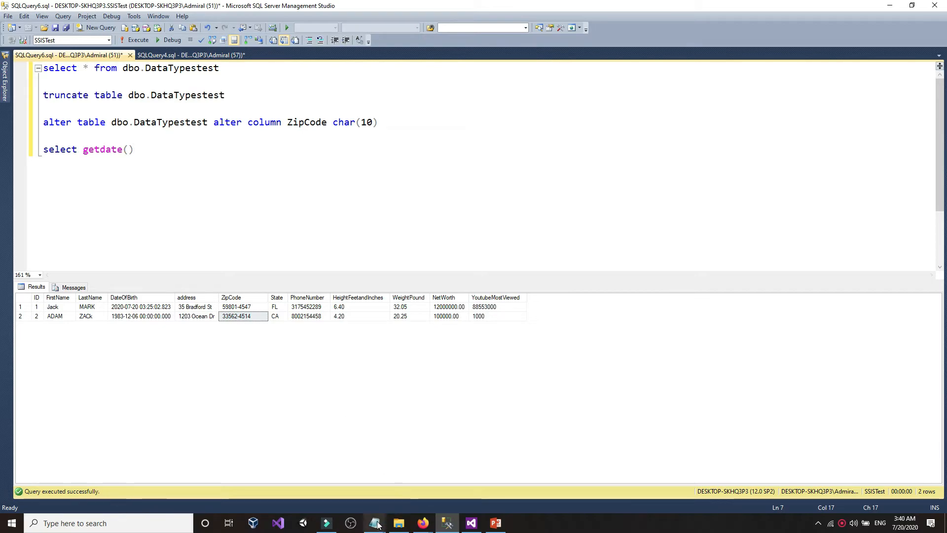
click(4, 81)
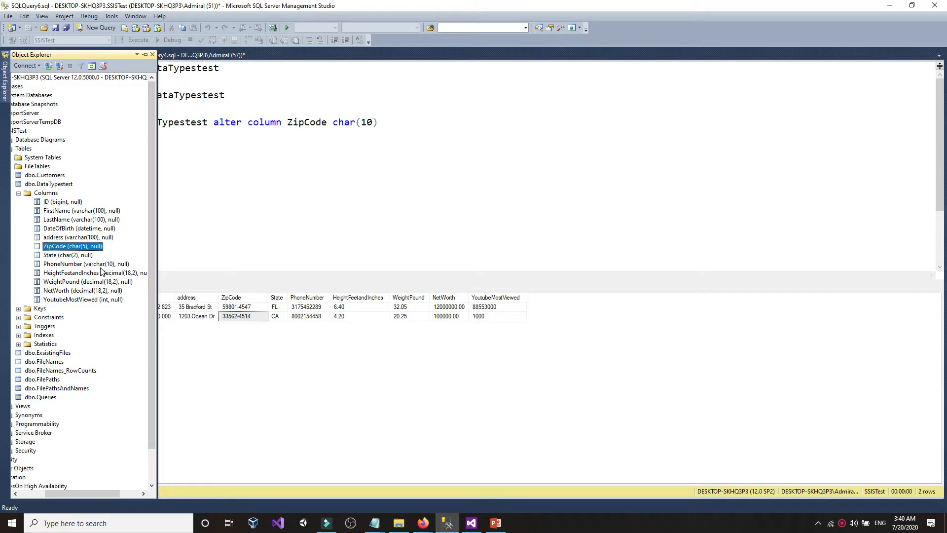
click(366, 207)
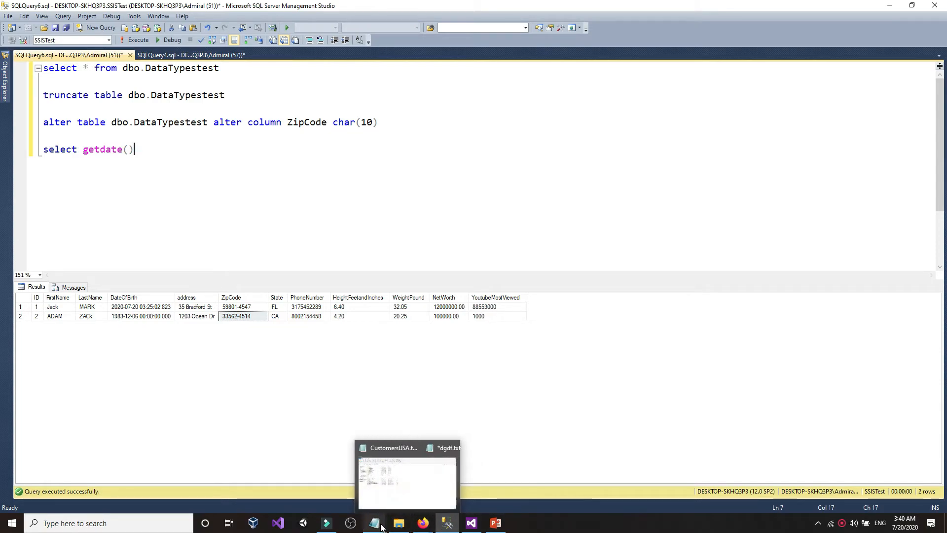
- In CustomersUSA.txt, add dashes to the first phone number, e.g. 545-2289
click(344, 484)
click(360, 249)
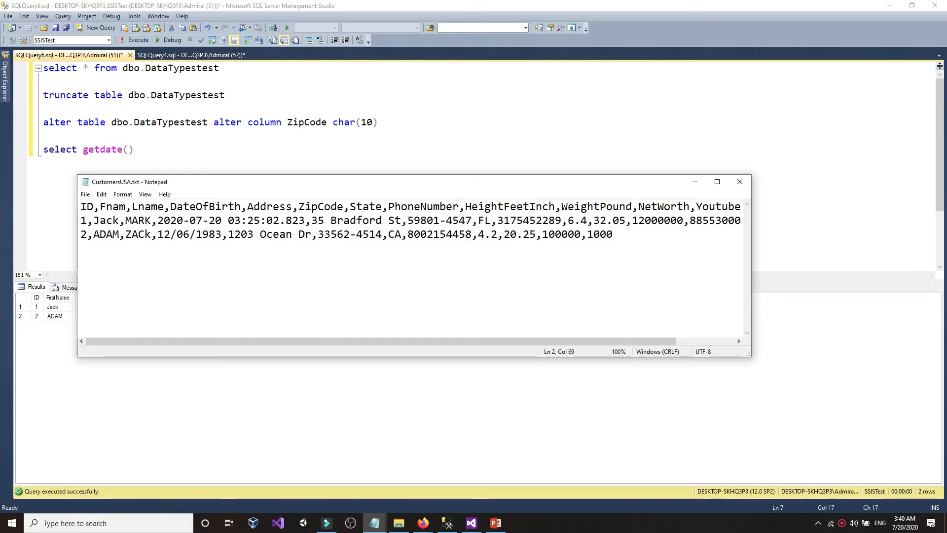
text(-)
click(549, 223)
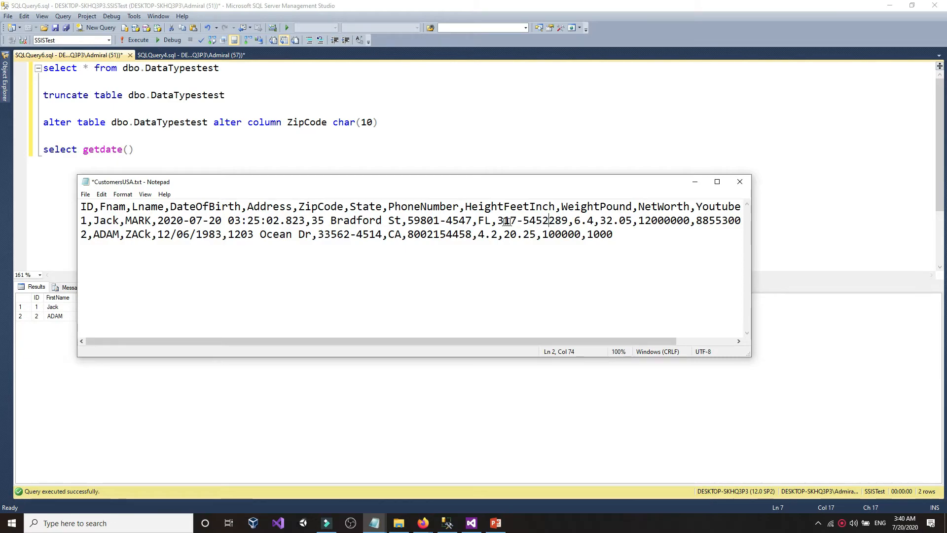
click(544, 223)
text(-)
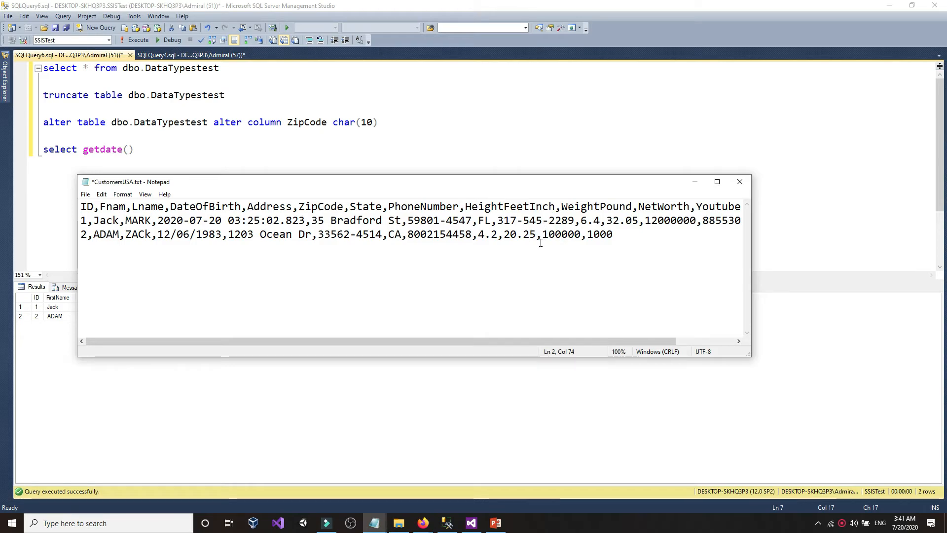
- Insert dashes between the digit groups of the second customer's phone number
click(462, 236)
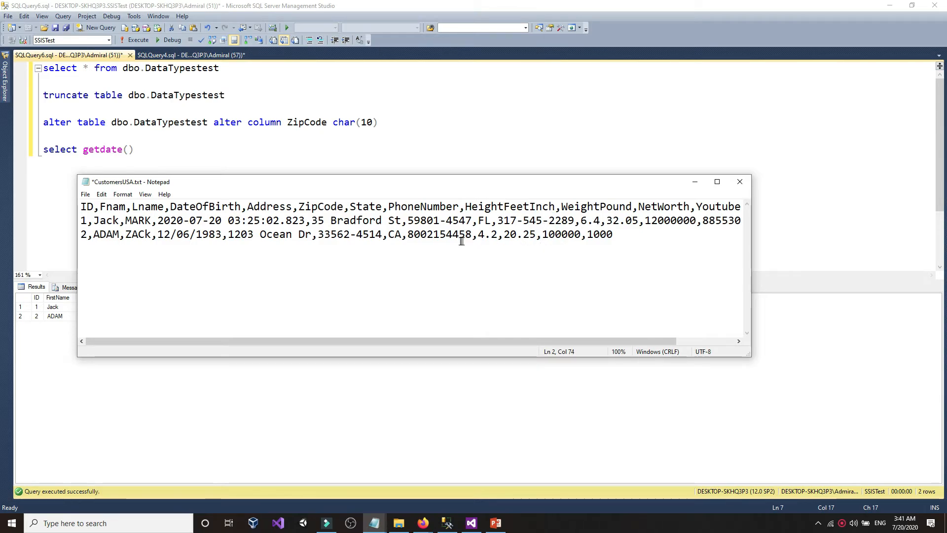
click(449, 235)
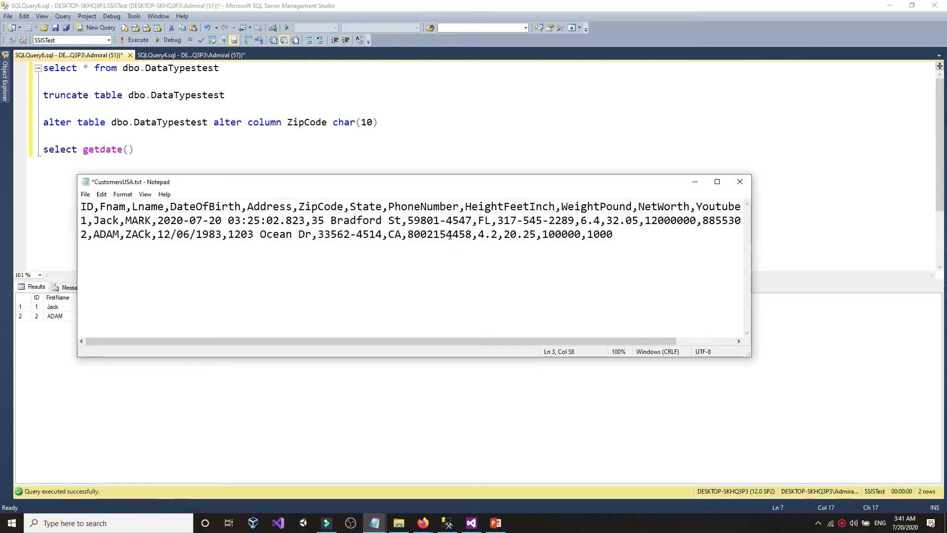
text(-)
click(428, 236)
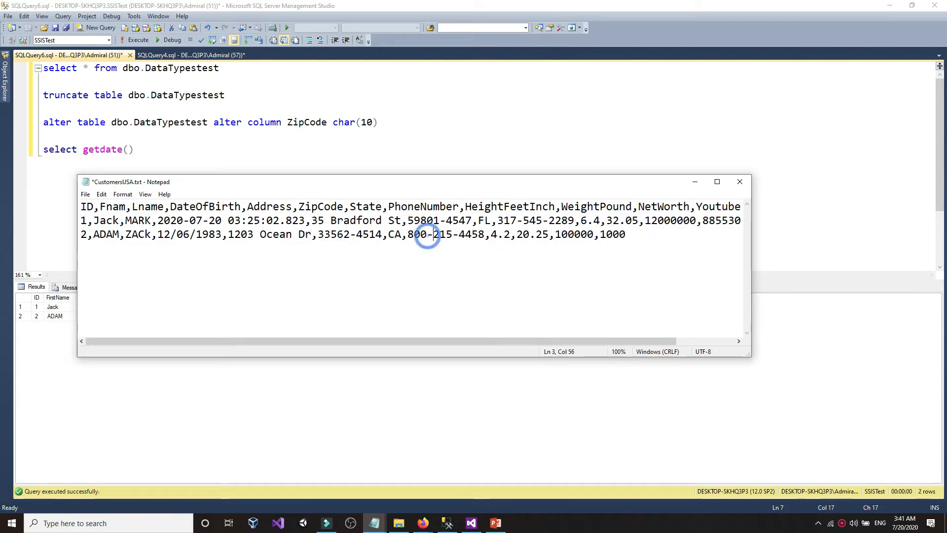
text(-)
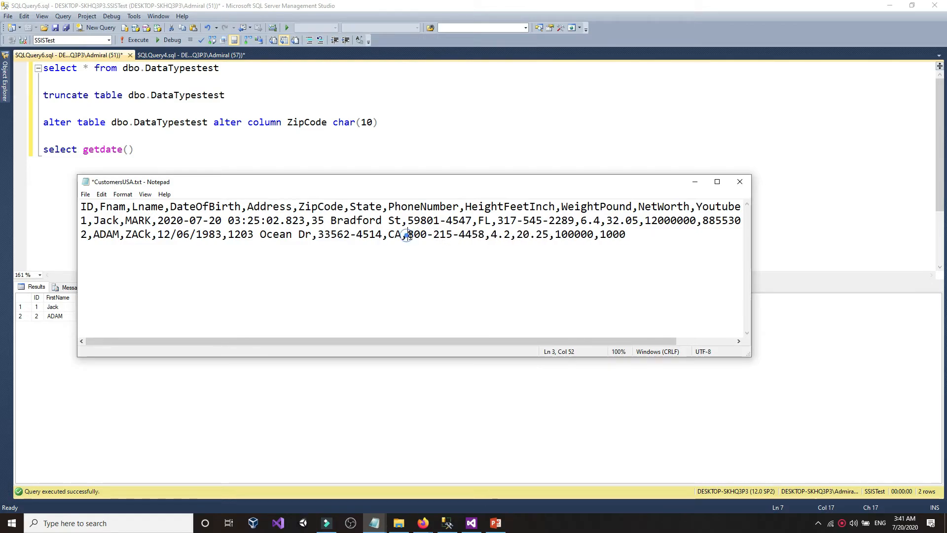
drag(408, 235, 486, 236)
click(512, 233)
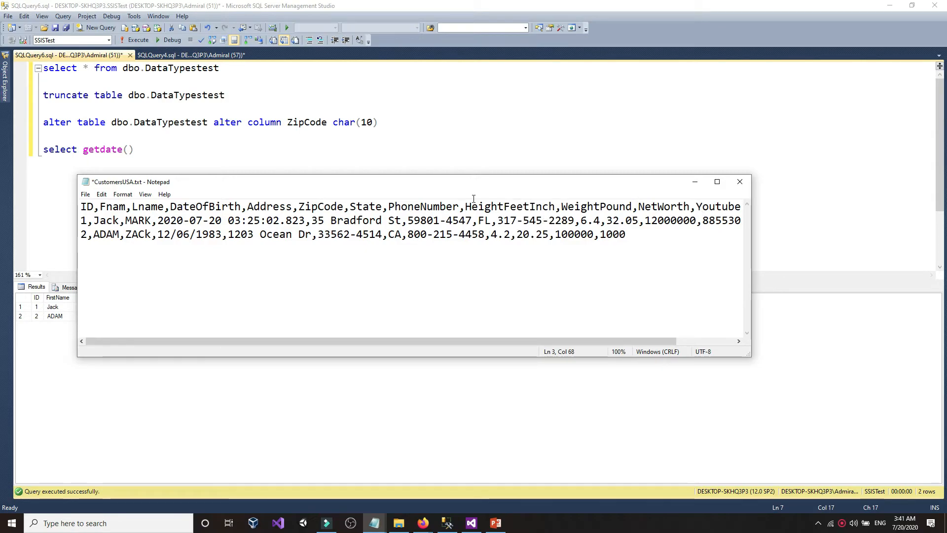
- Save CustomersUSA.txt with File > Save
click(85, 194)
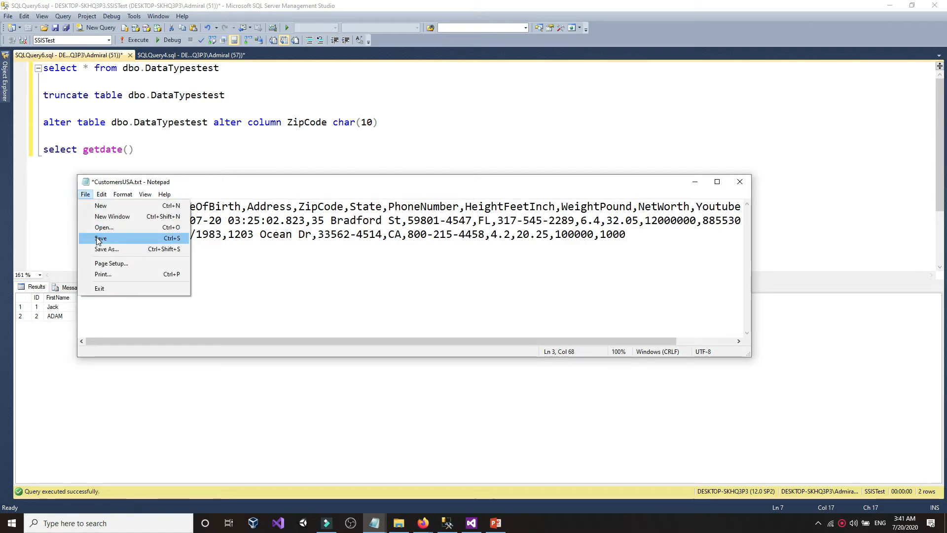
click(97, 238)
click(238, 123)
mouse_move(5, 94)
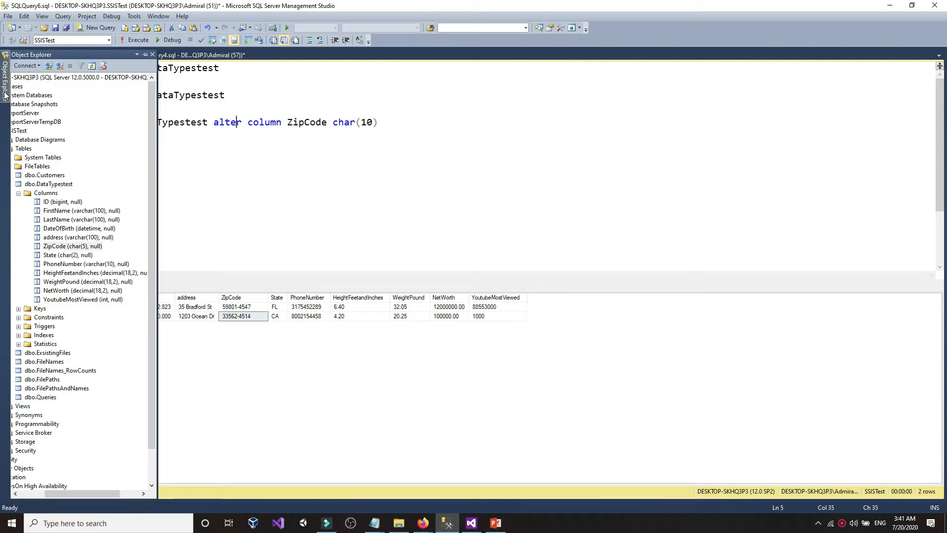
- Copy the PhoneNumber column name from Object Explorer
click(63, 265)
click(68, 264)
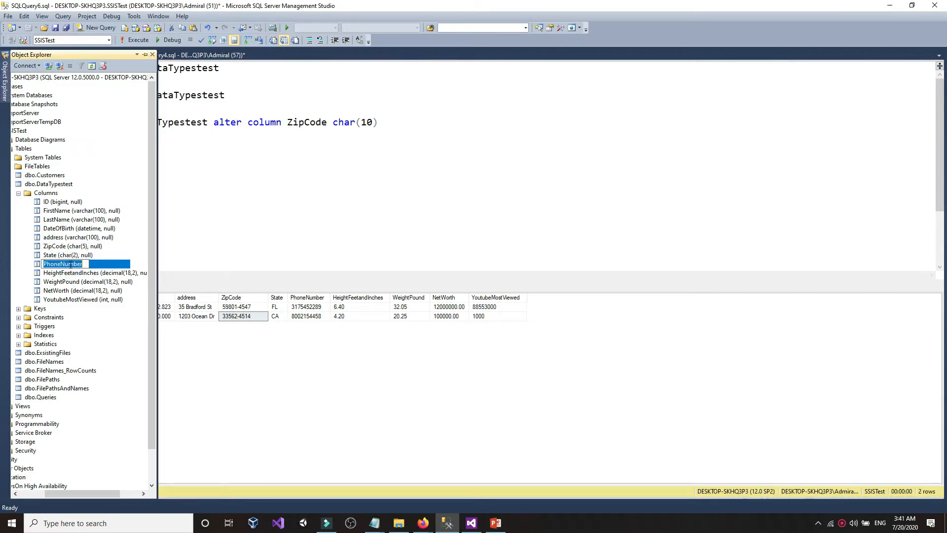
right_click(71, 265)
click(90, 310)
- Rewrite the ALTER TABLE line to 'alter column PhoneNumber varchar(12)'
click(288, 121)
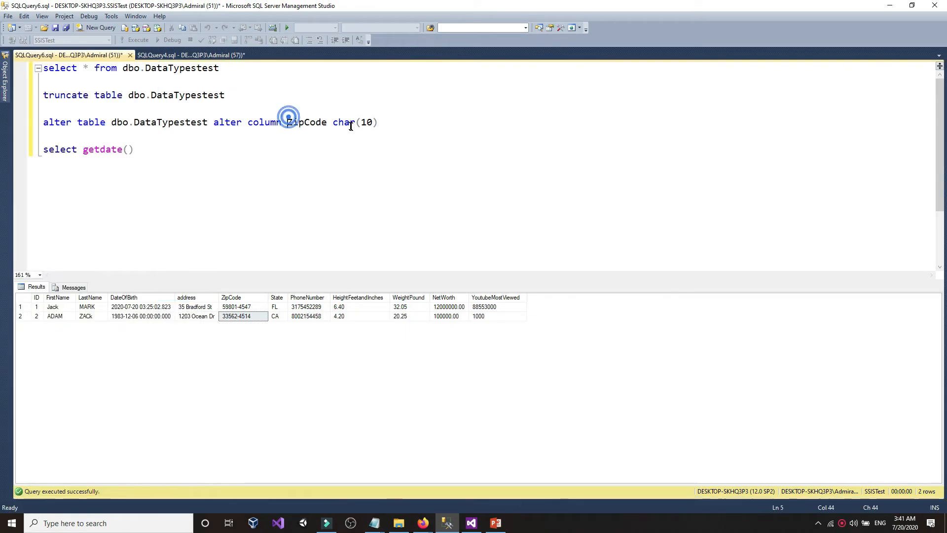
double_click(367, 122)
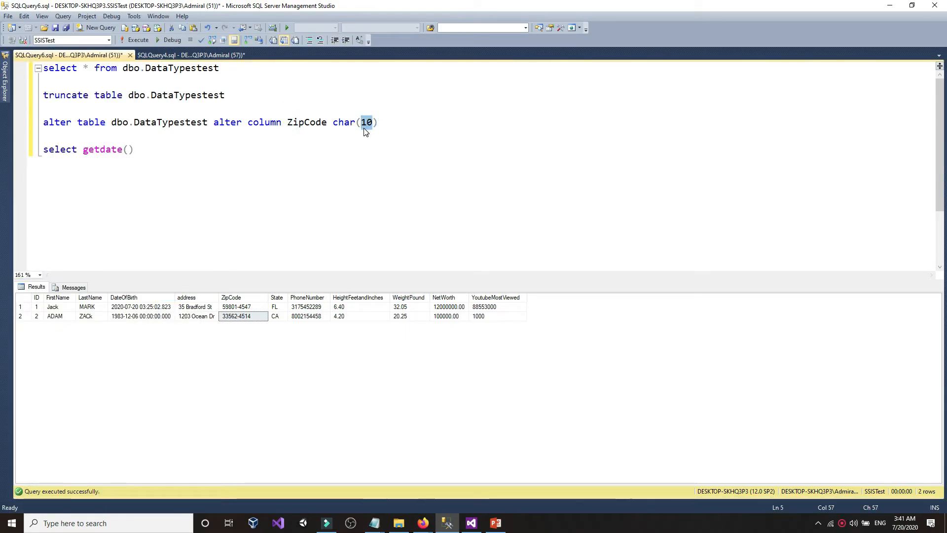
double_click(351, 122)
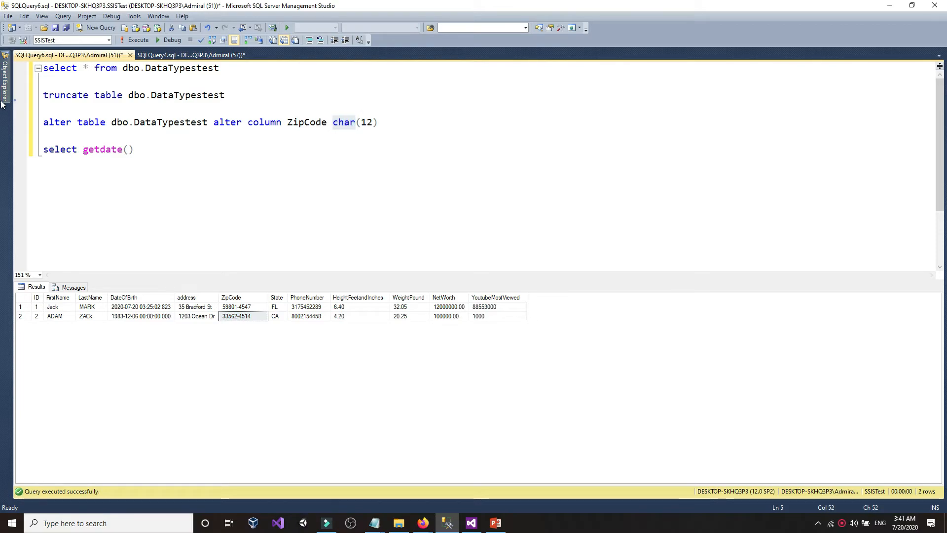
click(5, 81)
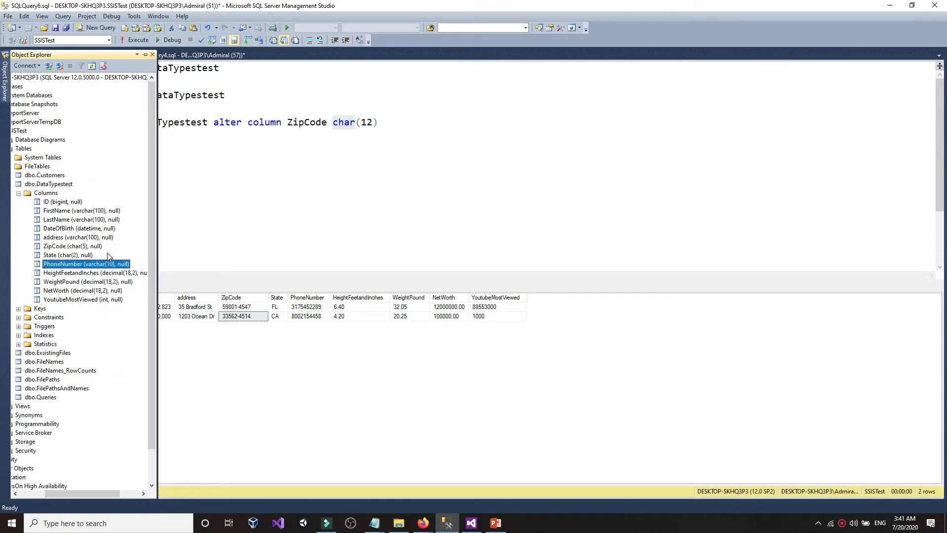
click(355, 126)
double_click(354, 124)
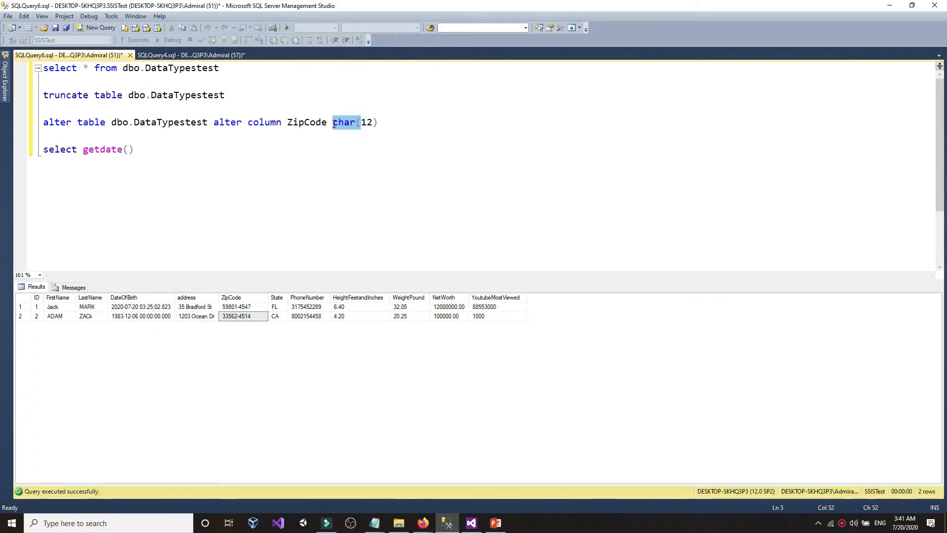
text(varcha)
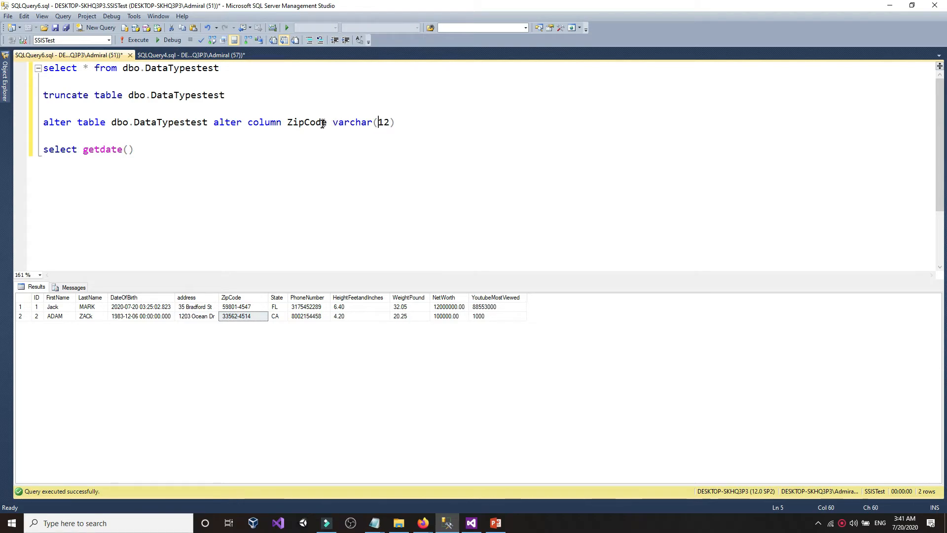
drag(328, 123, 290, 125)
right_click(290, 125)
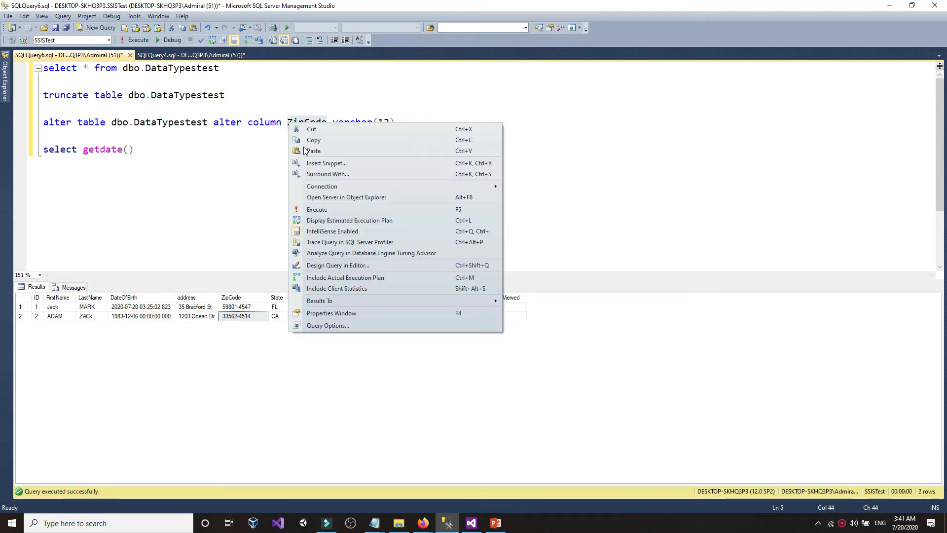
click(315, 151)
- Execute the ALTER statement and refresh PhoneNumber to show varchar(12)
click(420, 124)
key(shift+Home)
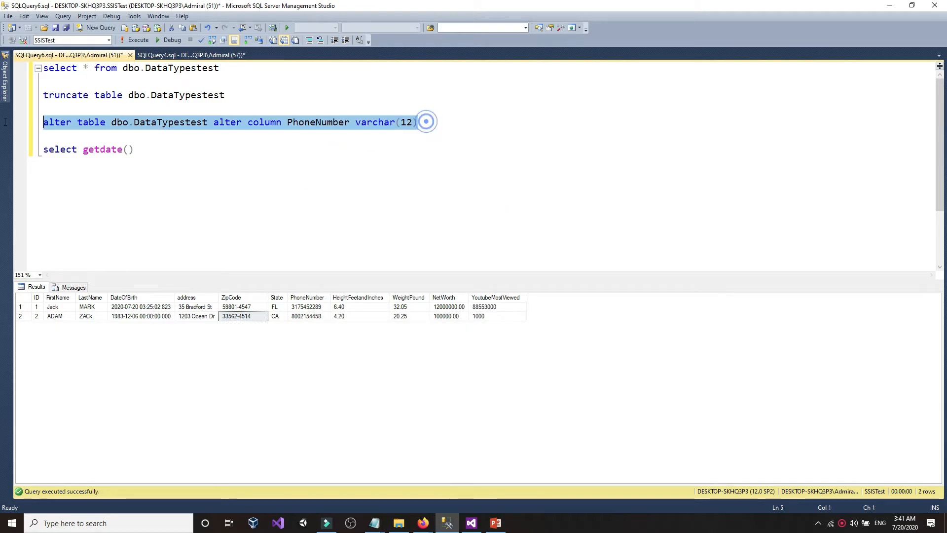
click(134, 40)
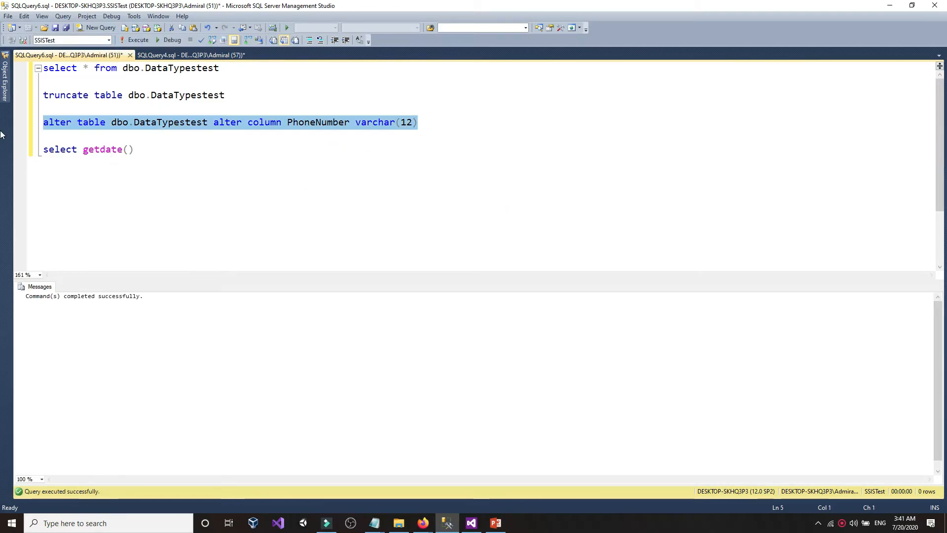
click(7, 94)
click(68, 265)
right_click(69, 267)
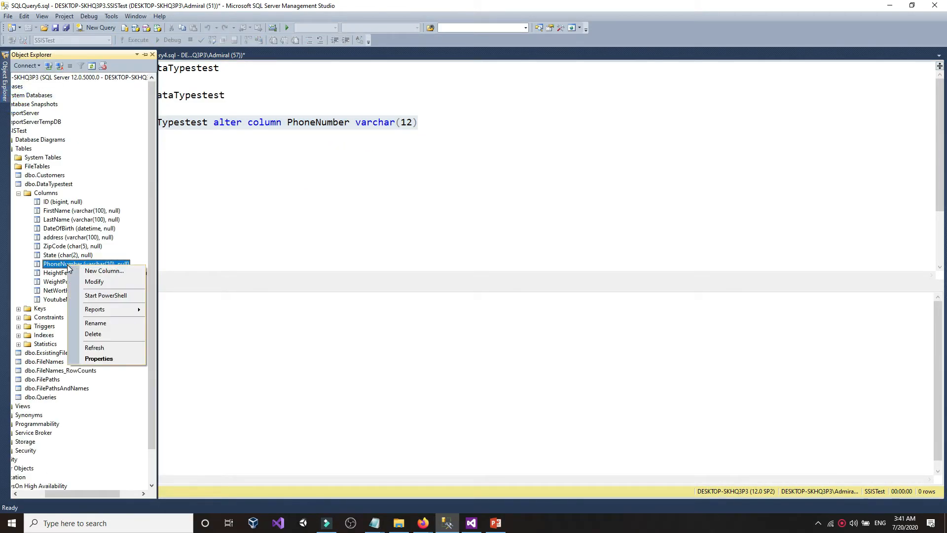
click(94, 347)
click(346, 165)
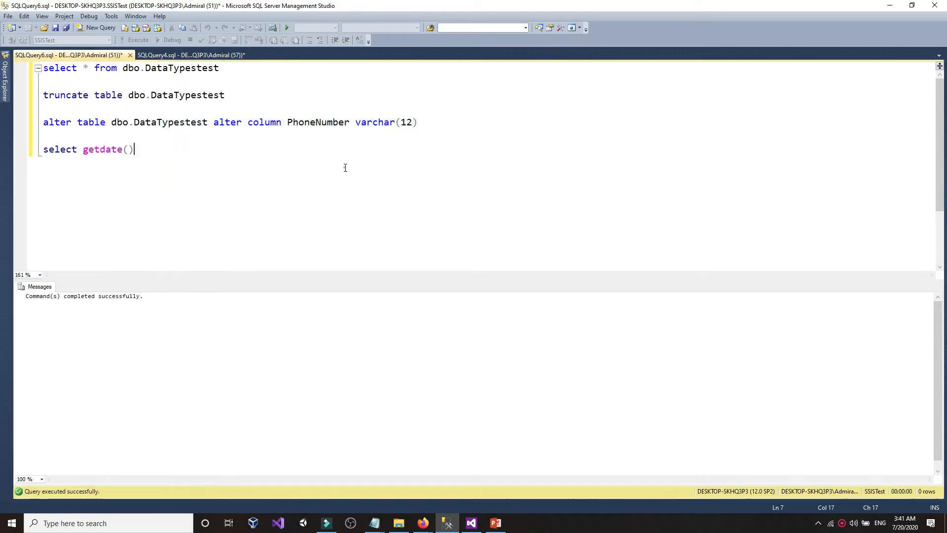
click(471, 523)
double_click(361, 260)
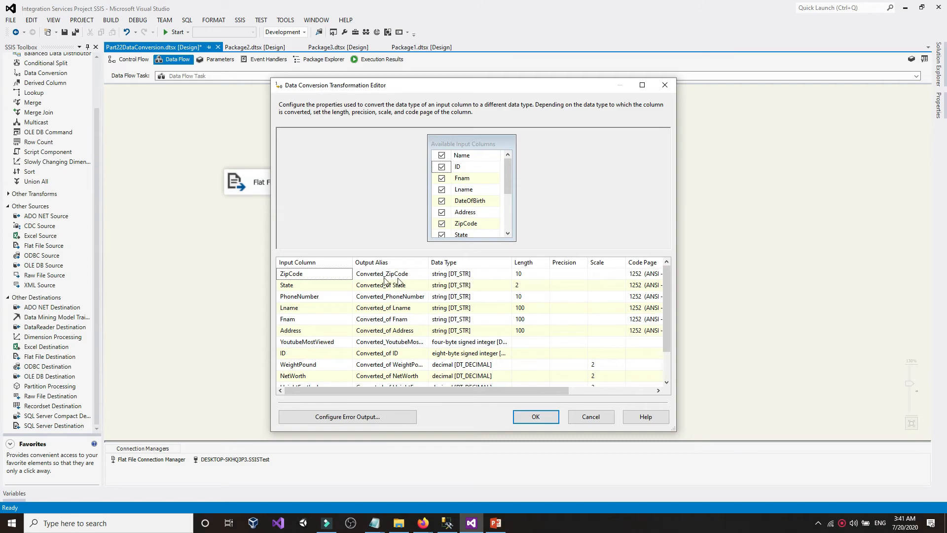
- Set the PhoneNumber conversion length to 12 and refresh the OLE DB Destination mappings
click(543, 298)
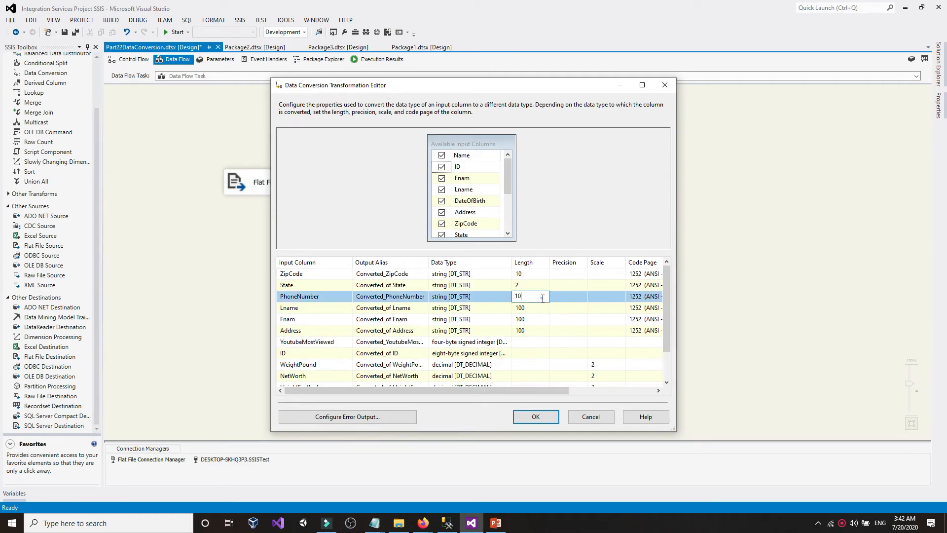
click(540, 292)
key(BackSpace)
text(2)
click(535, 416)
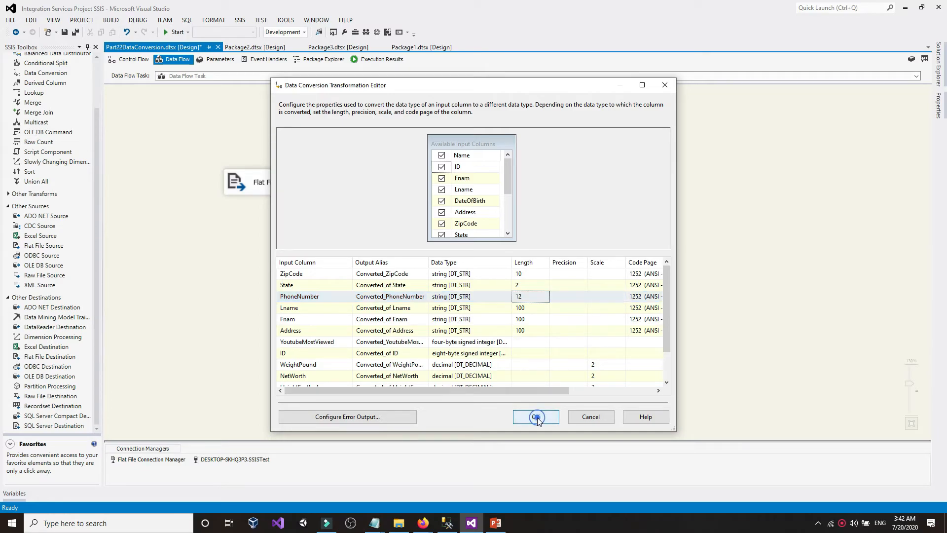
double_click(445, 326)
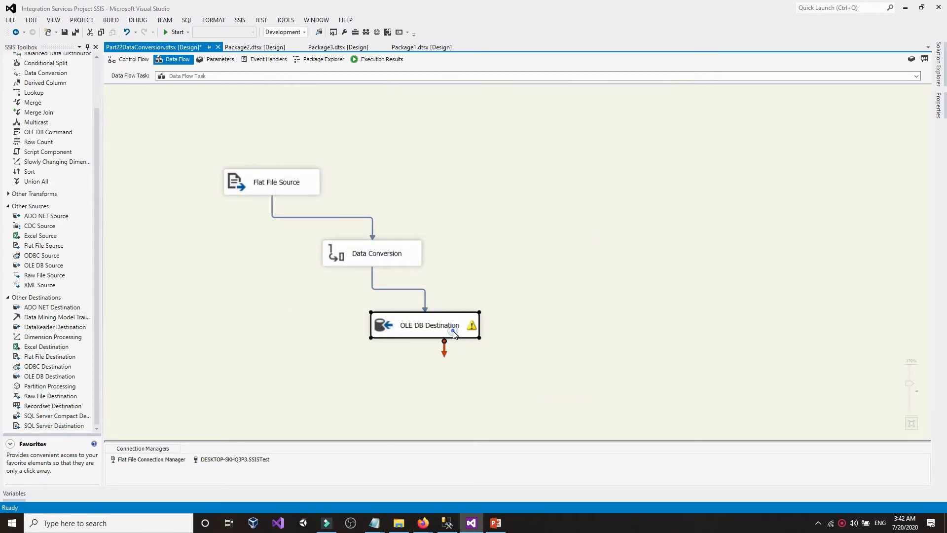
click(549, 422)
click(574, 231)
- Truncate DataTypestest in SSMS and start the SSIS package again
click(448, 527)
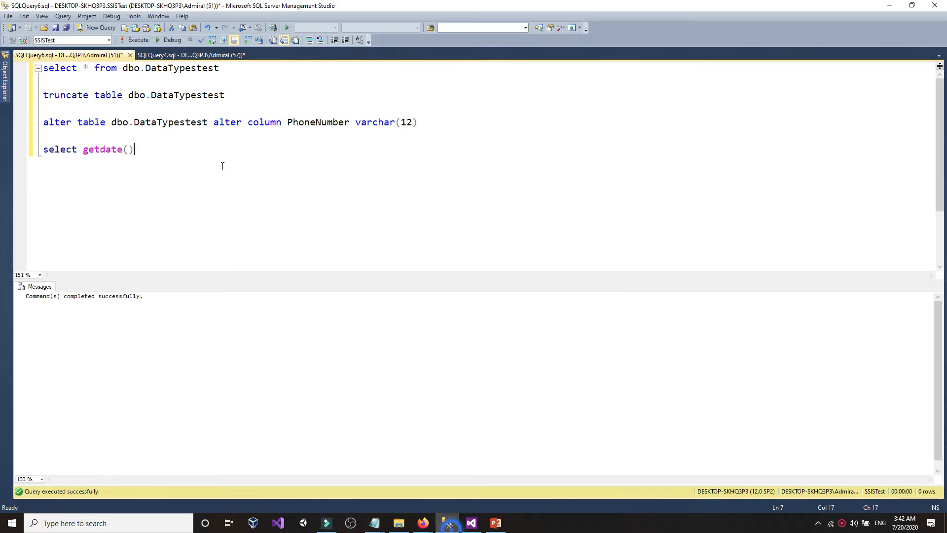
drag(247, 98, 30, 66)
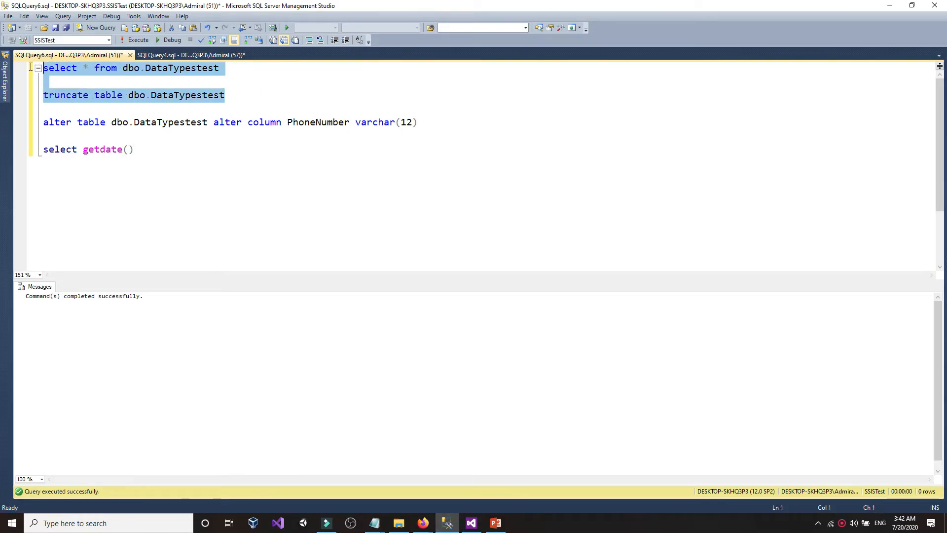
click(136, 40)
click(472, 524)
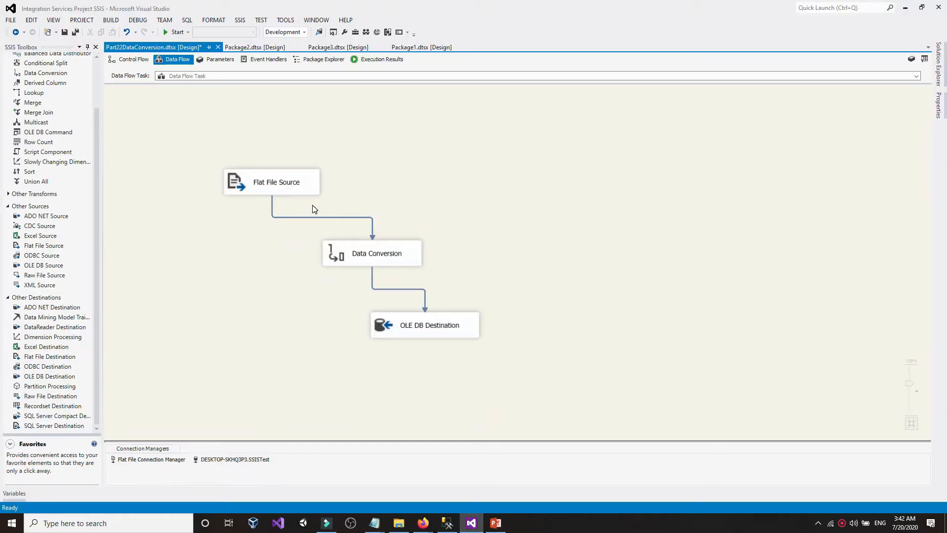
click(175, 33)
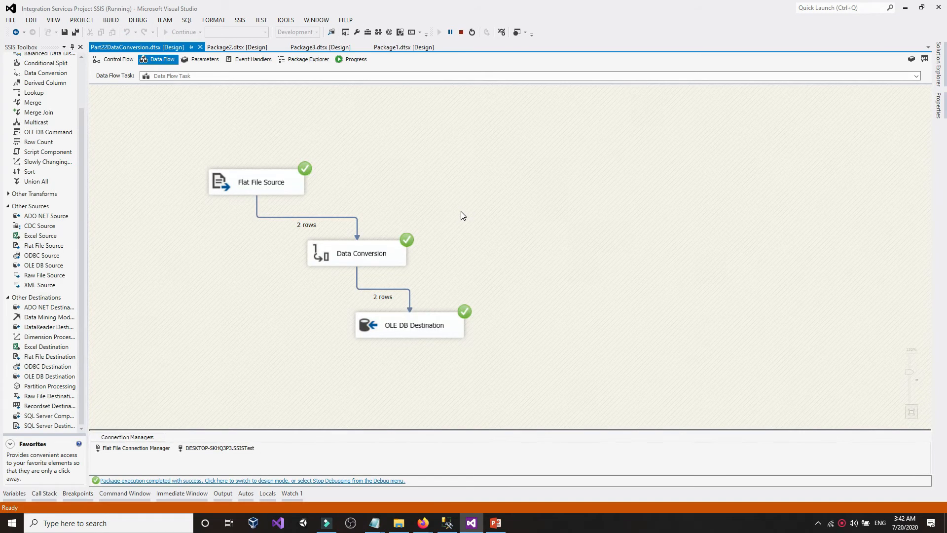
- Stop debugging and rerun the SELECT to confirm both rows show dashed phone numbers
click(450, 47)
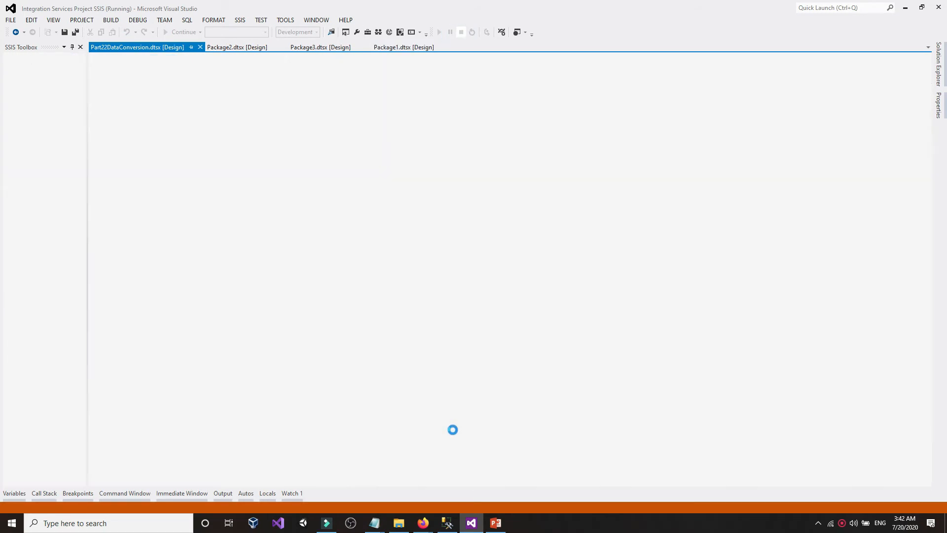
click(446, 523)
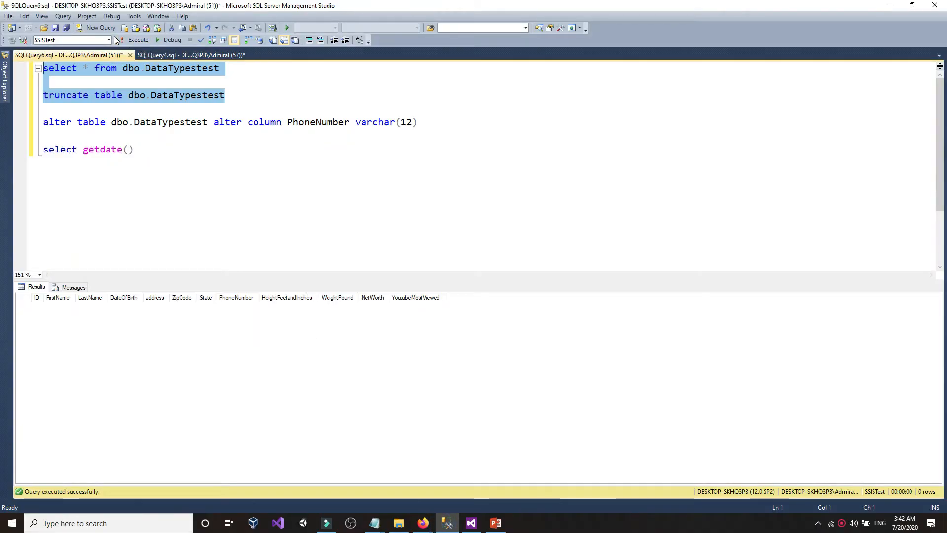
click(134, 40)
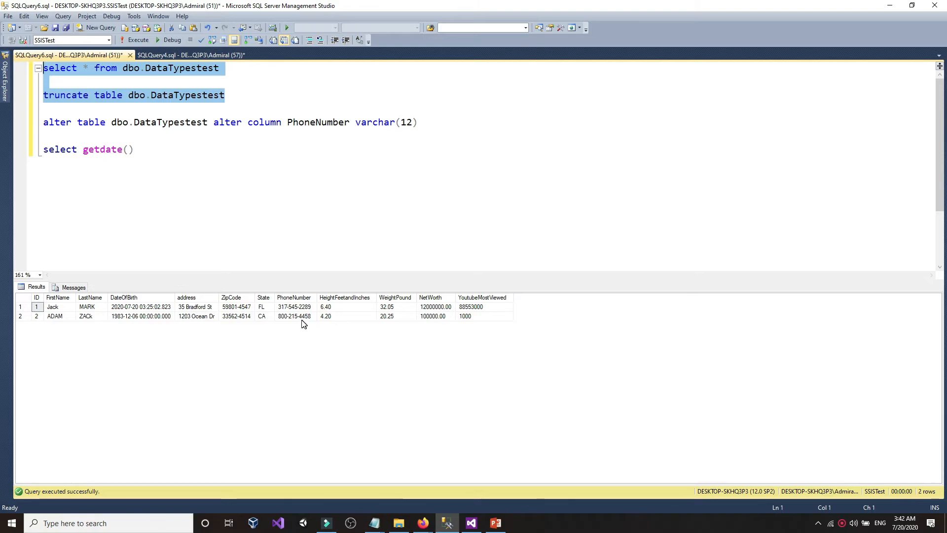
click(288, 308)
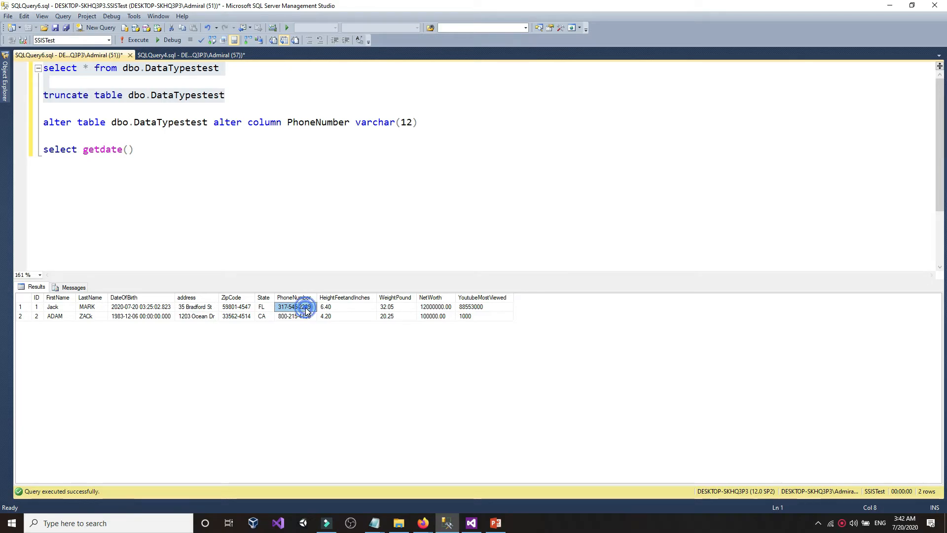
click(298, 317)
click(271, 256)
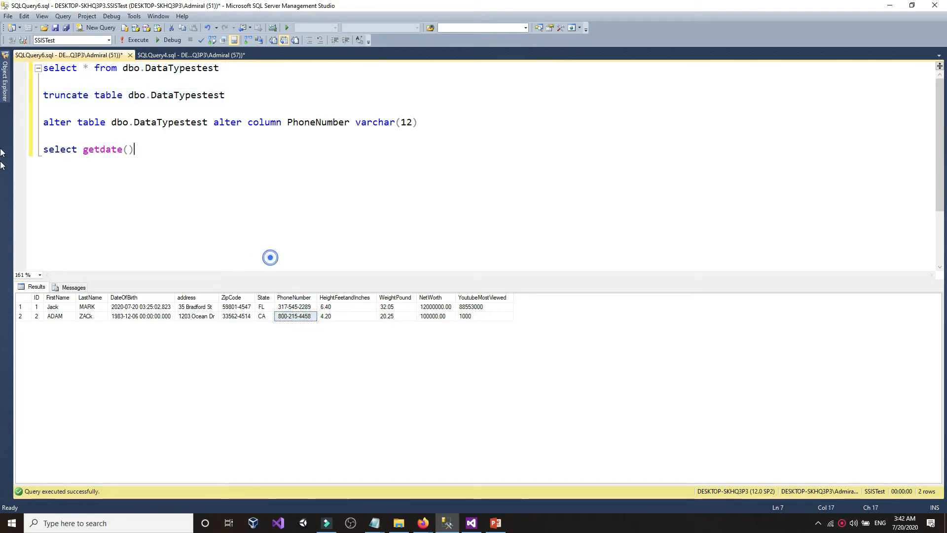
click(8, 95)
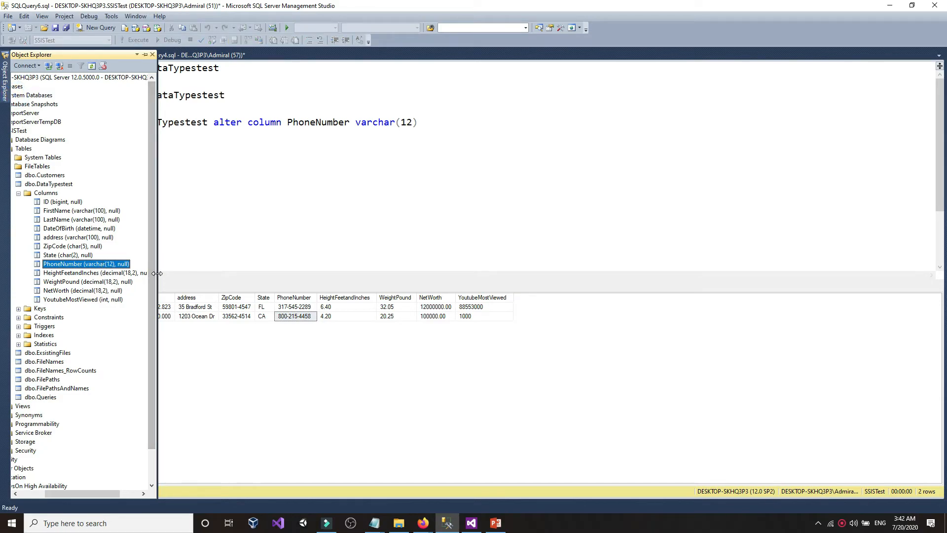
- Widen Object Explorer to read DataTypestest's column types, then return to the query
drag(154, 275, 177, 279)
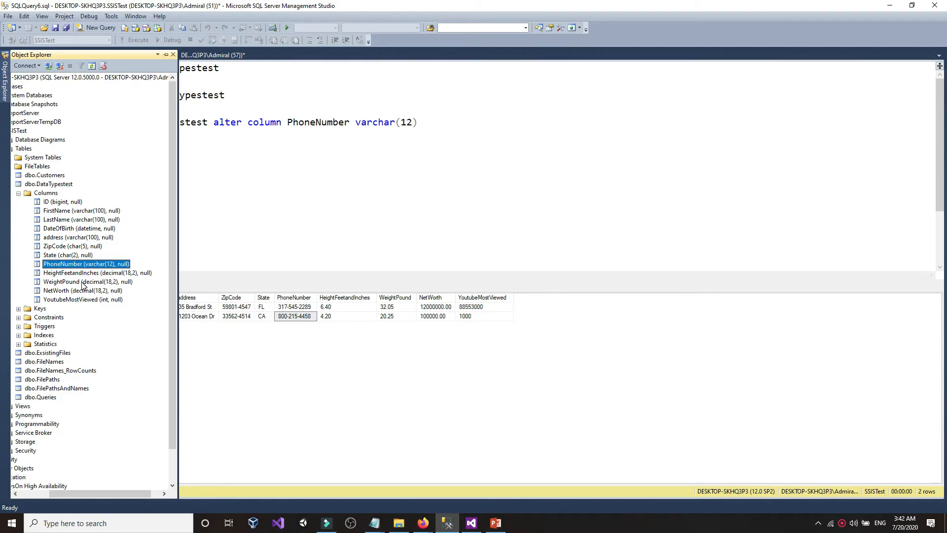
click(210, 244)
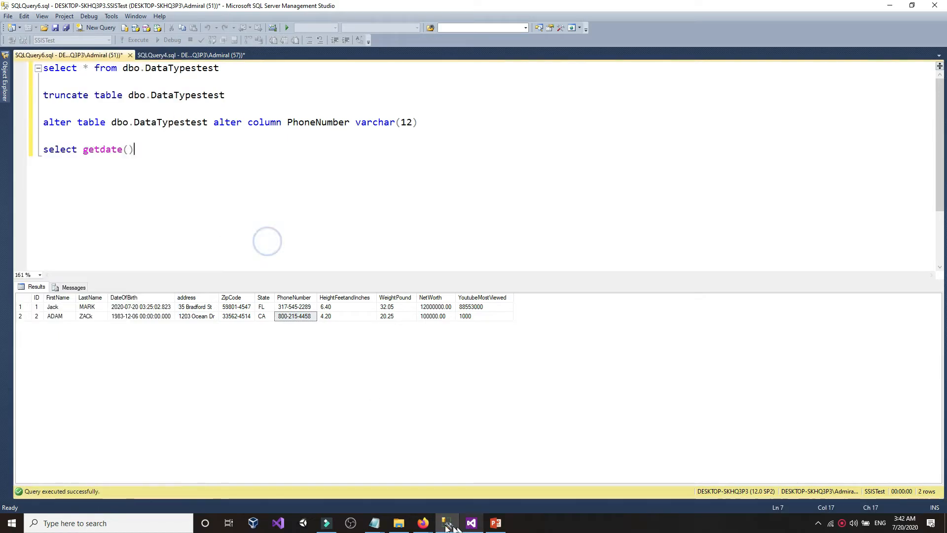
mouse_move(379, 528)
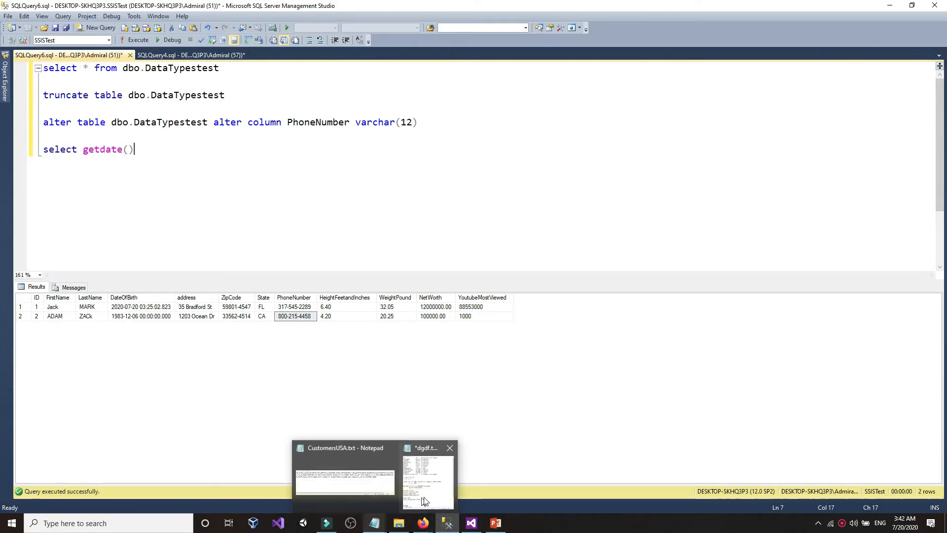
click(435, 474)
- Insert a line below the Decimal (18,2) notes and start typing 'Height Tall 6'
click(641, 387)
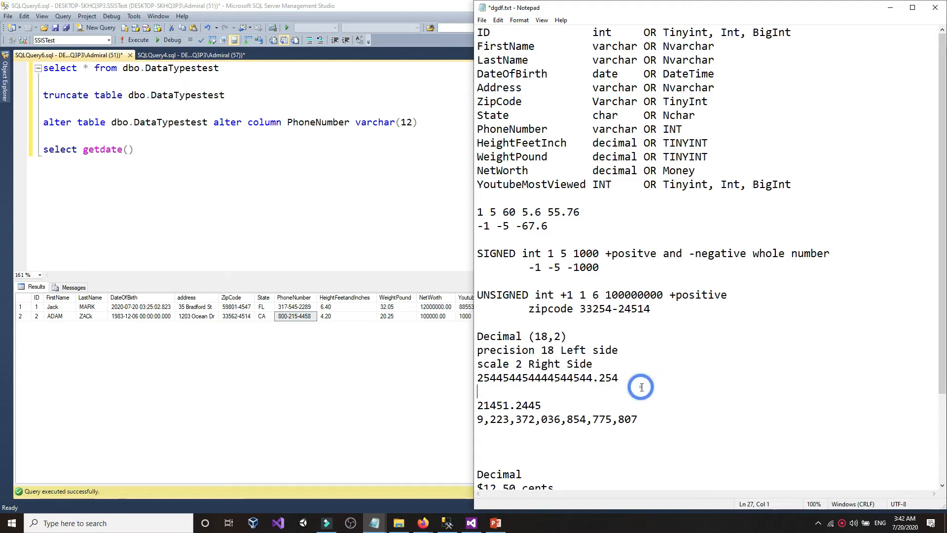
key(Return)
key(Return)
click(525, 398)
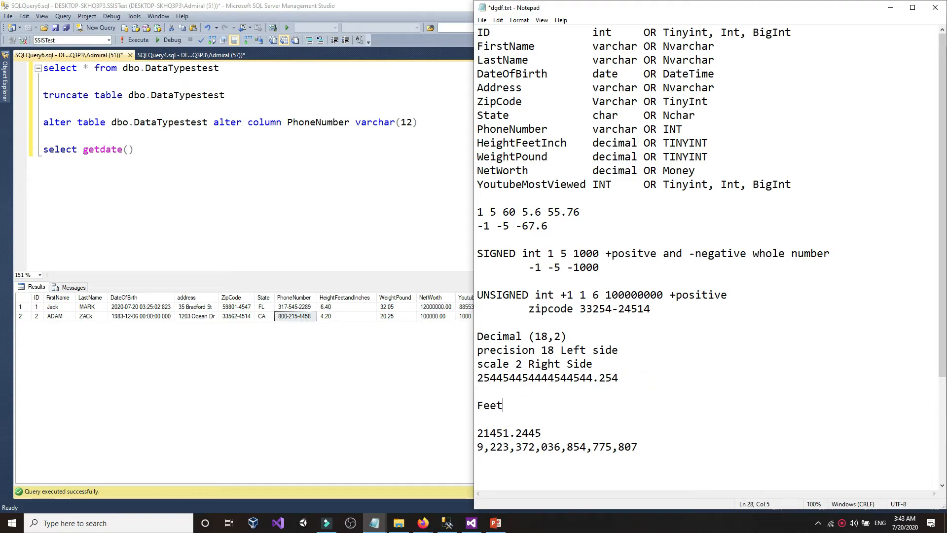
key(BackSpace)
key(BackSpace)
key(BackSpace)
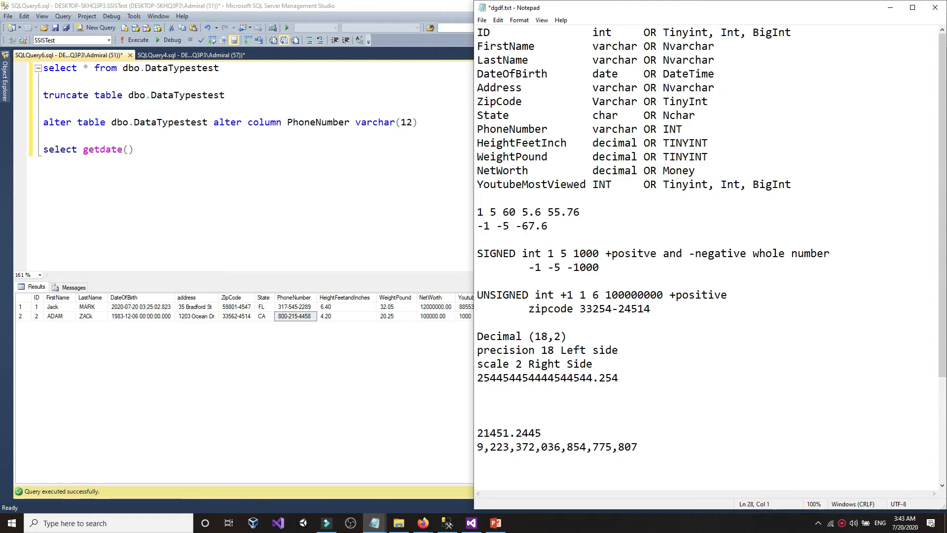
text(Height Tall)
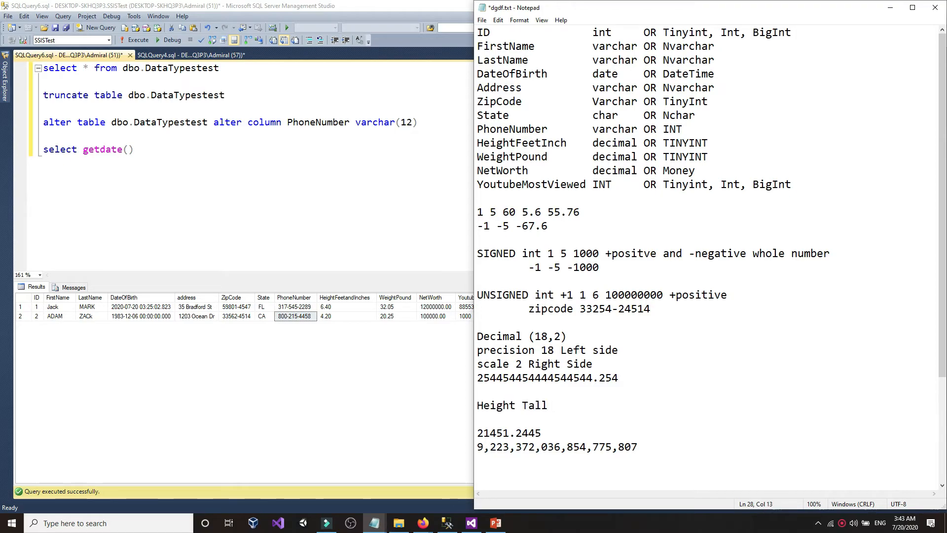
text( 6)
text(nch)
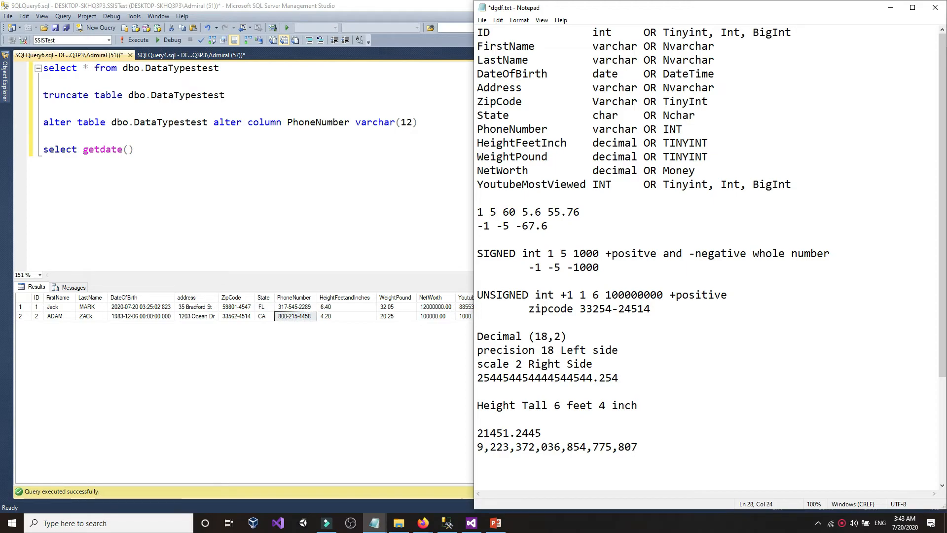
- Complete the line as 'Height Tall 6 feet 4 inch 6.4'
click(563, 406)
click(594, 406)
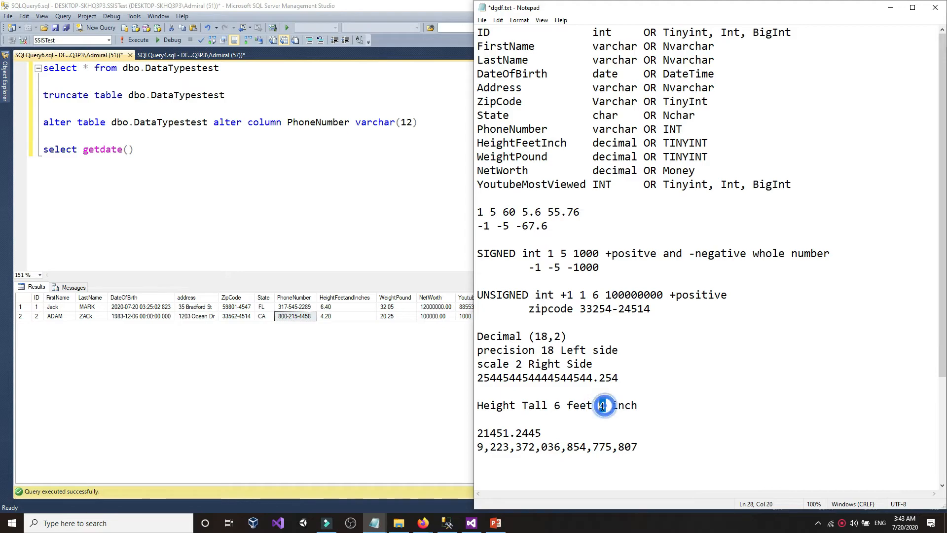
key(End)
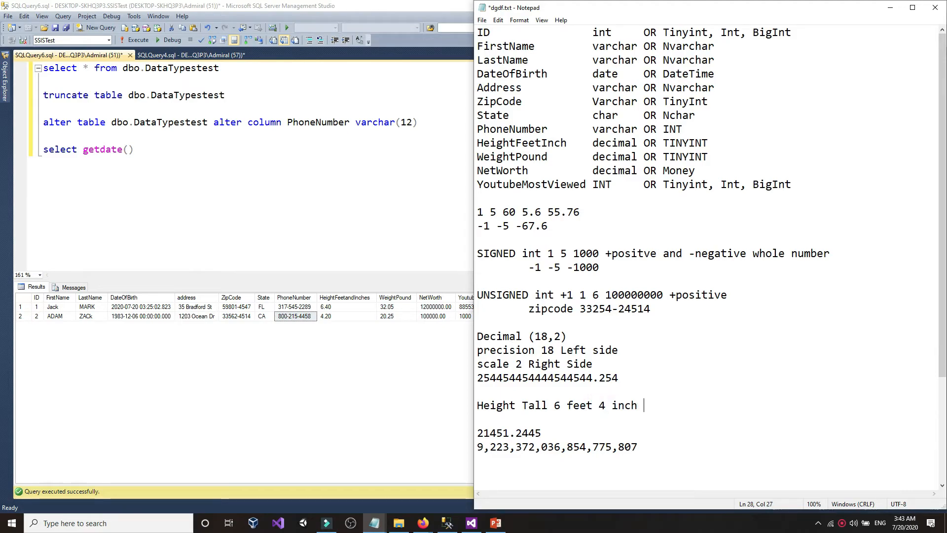
text(.4)
drag(664, 408, 645, 411)
double_click(645, 411)
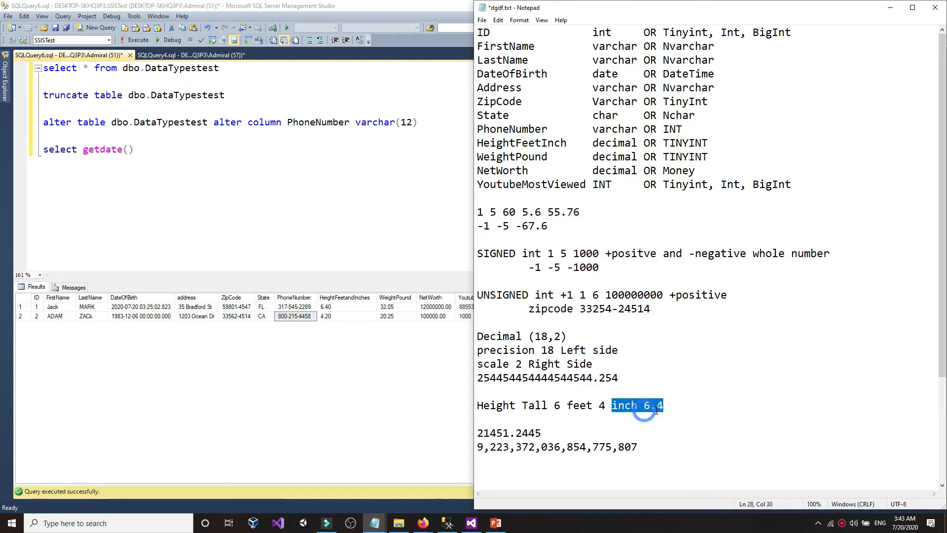
double_click(663, 410)
click(644, 409)
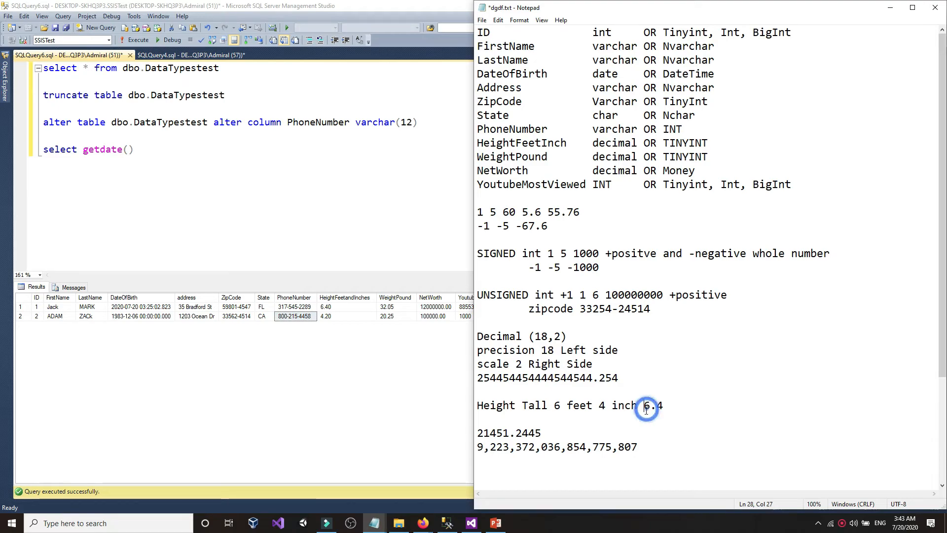
click(4, 84)
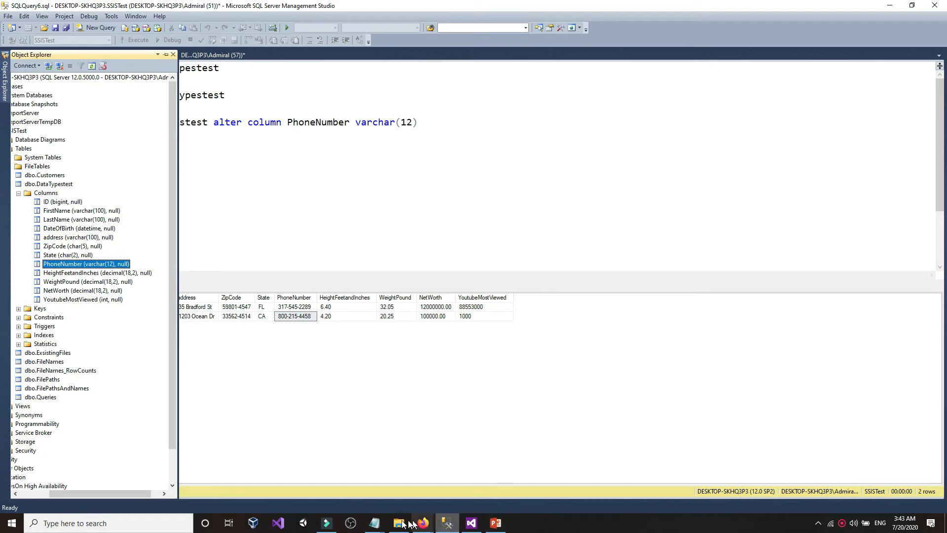
- Bring dgdf.txt back and locate the 6.4 value on the Height Tall line
mouse_move(375, 525)
click(412, 496)
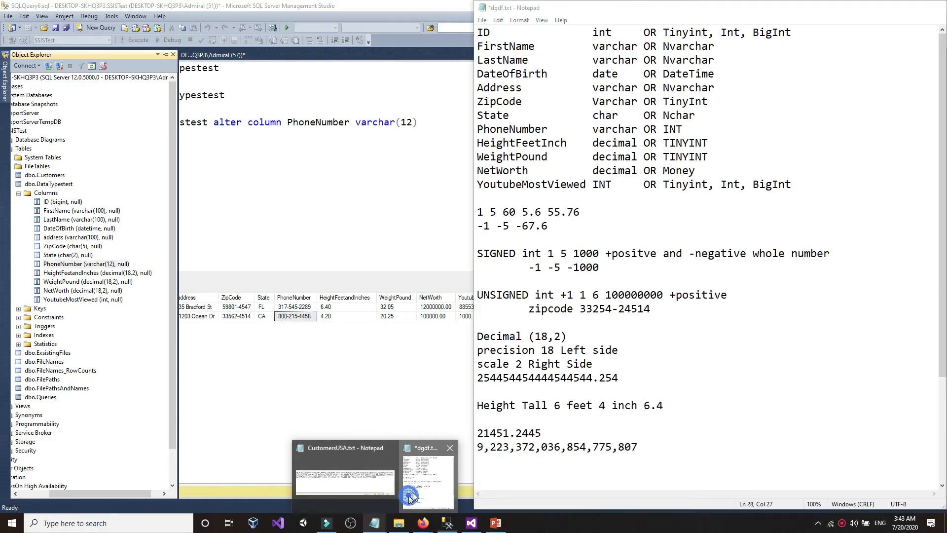
click(658, 406)
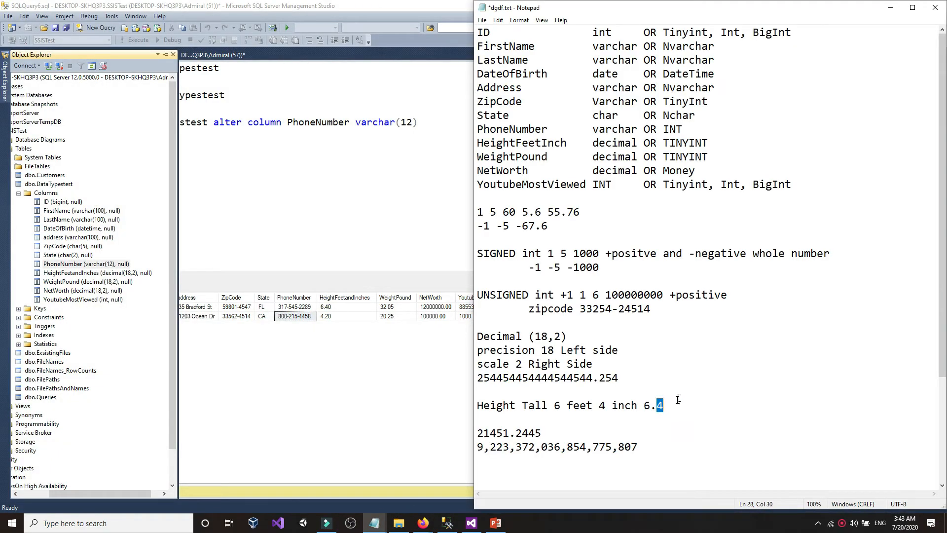
click(675, 385)
drag(561, 337, 535, 337)
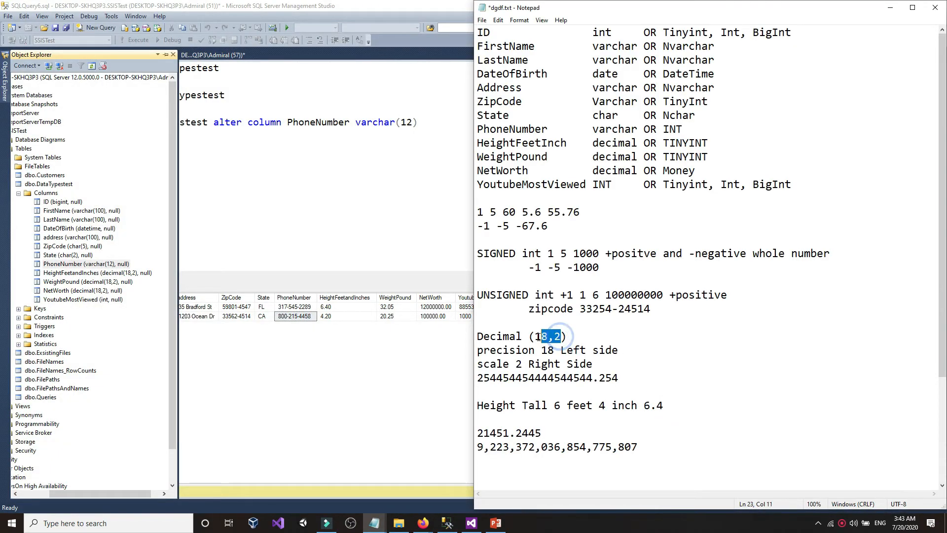
drag(655, 408, 665, 408)
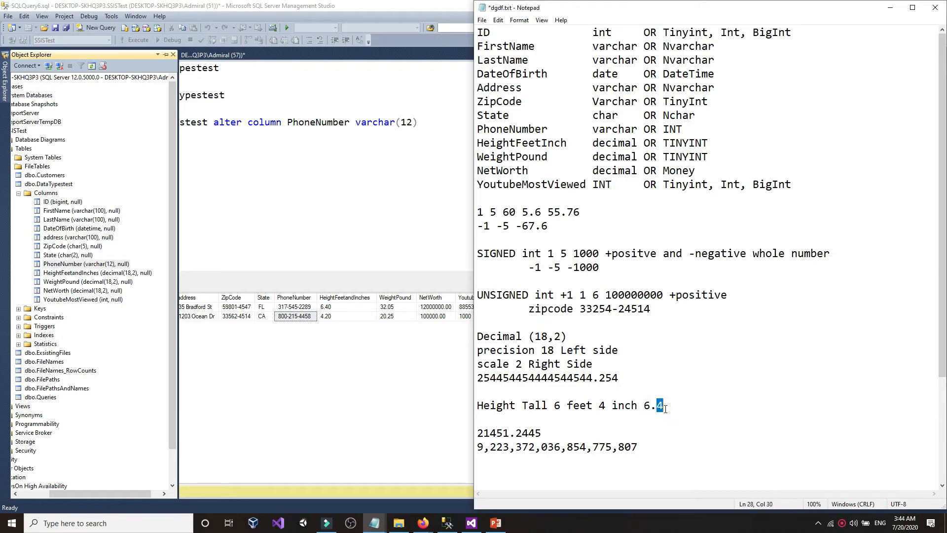
click(665, 409)
- Change the height value to 6.45 and remove stray typed characters
drag(561, 337, 554, 337)
click(644, 406)
text(kjkj)
key(BackSpace)
key(BackSpace)
key(BackSpace)
key(BackSpace)
text(545=)
key(BackSpace)
key(BackSpace)
key(BackSpace)
key(BackSpace)
- Edit the first customer's weight in CustomersUSA.txt from 32.05 to 320.545
click(303, 213)
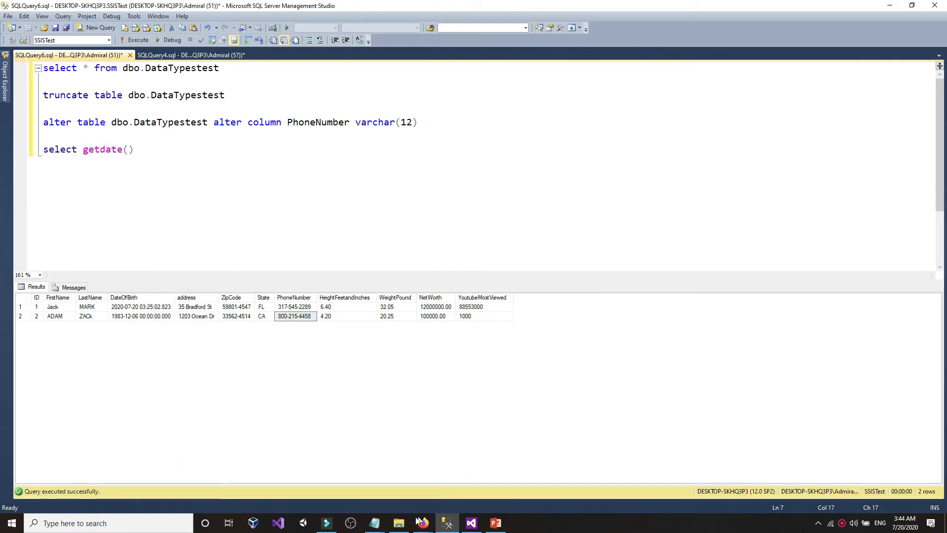
mouse_move(374, 522)
click(348, 497)
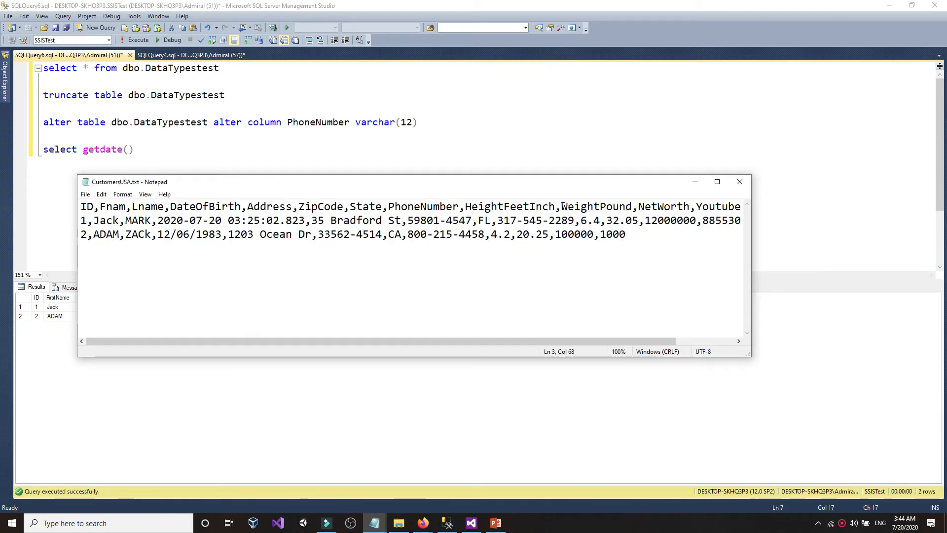
drag(561, 206, 619, 223)
click(619, 205)
click(619, 222)
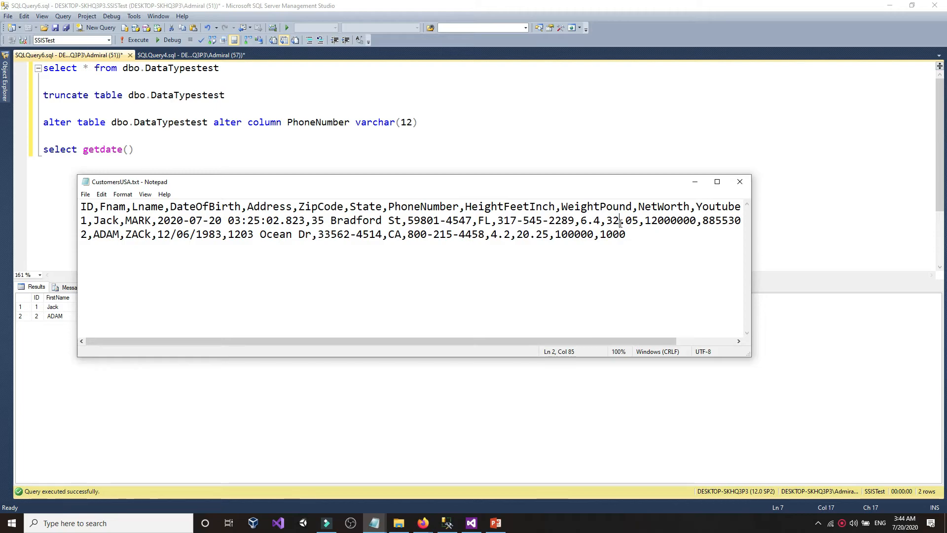
text(0)
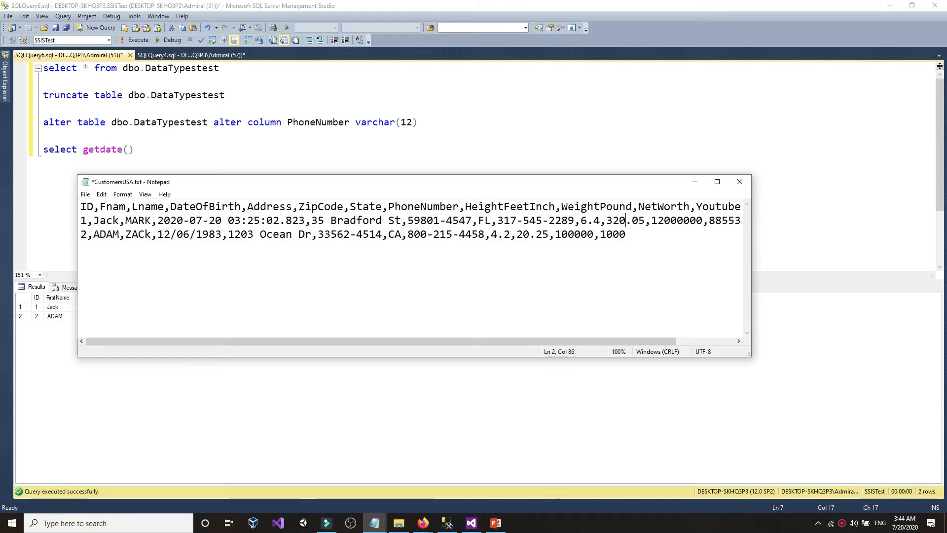
double_click(641, 223)
click(641, 222)
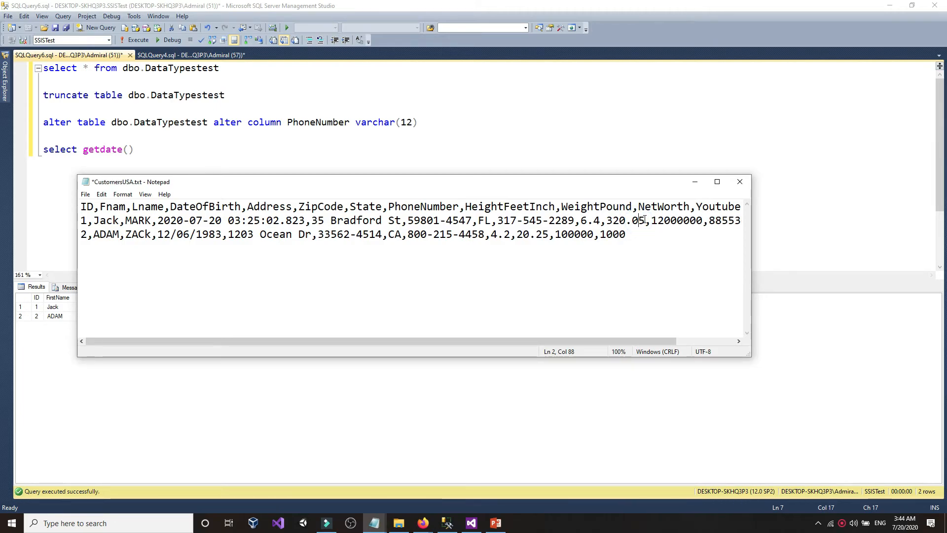
drag(645, 220, 635, 221)
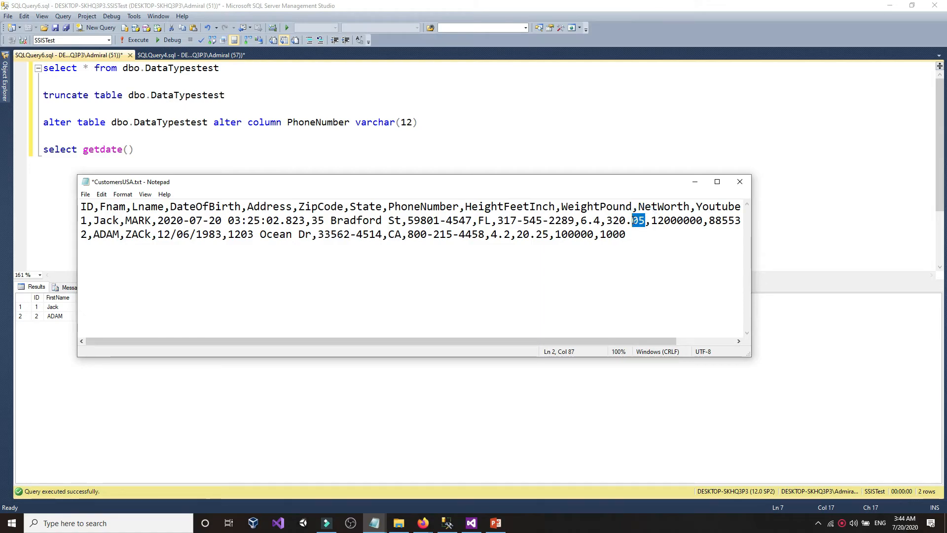
text(545)
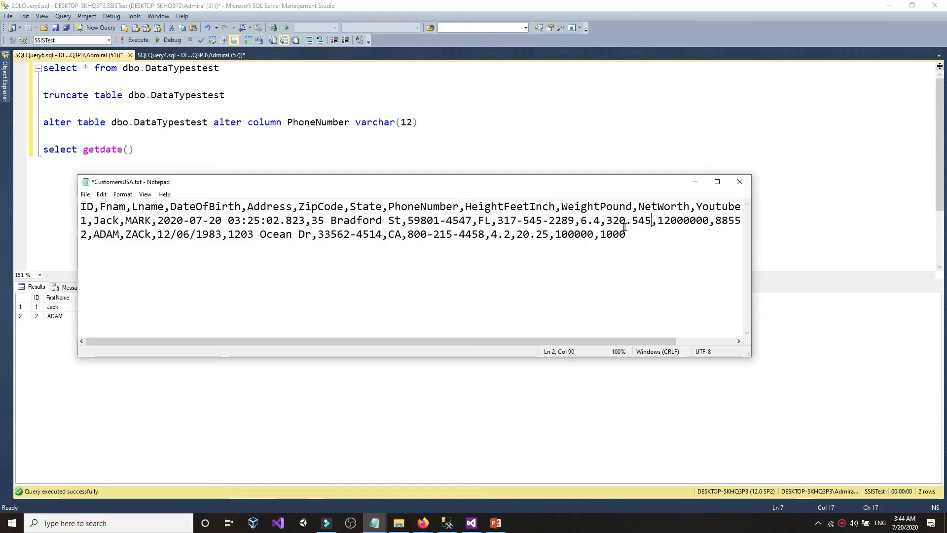
- Review the edited 320.545 weight, then check the table's column list in SSMS
drag(607, 221, 654, 222)
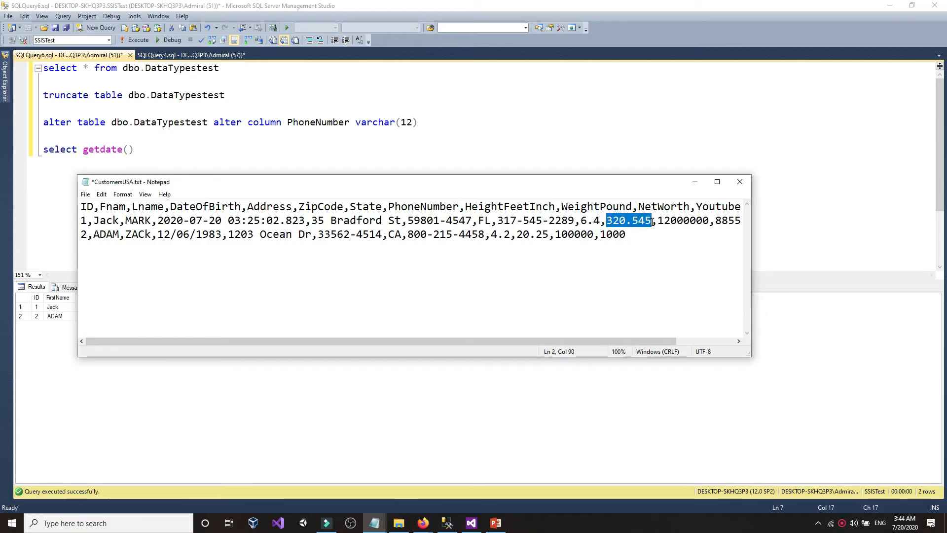
click(653, 221)
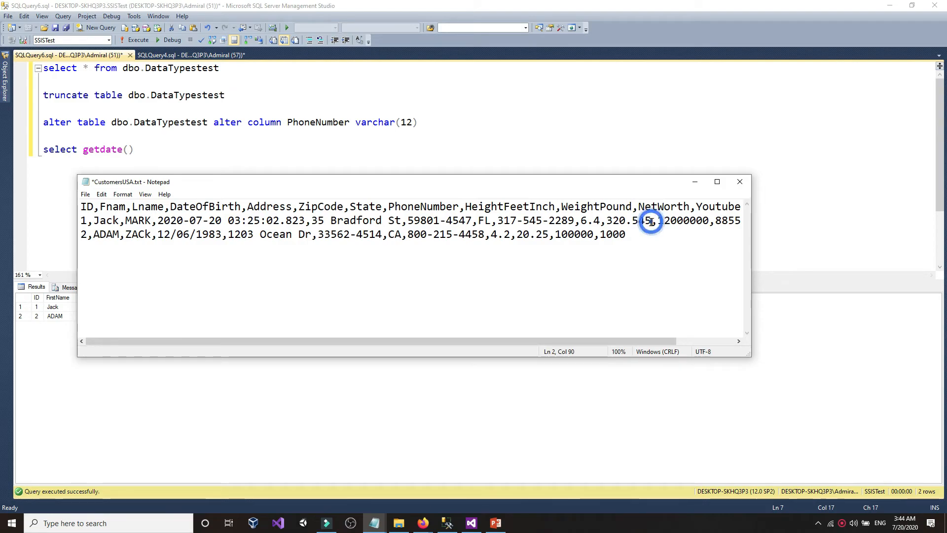
drag(653, 221, 608, 221)
click(608, 222)
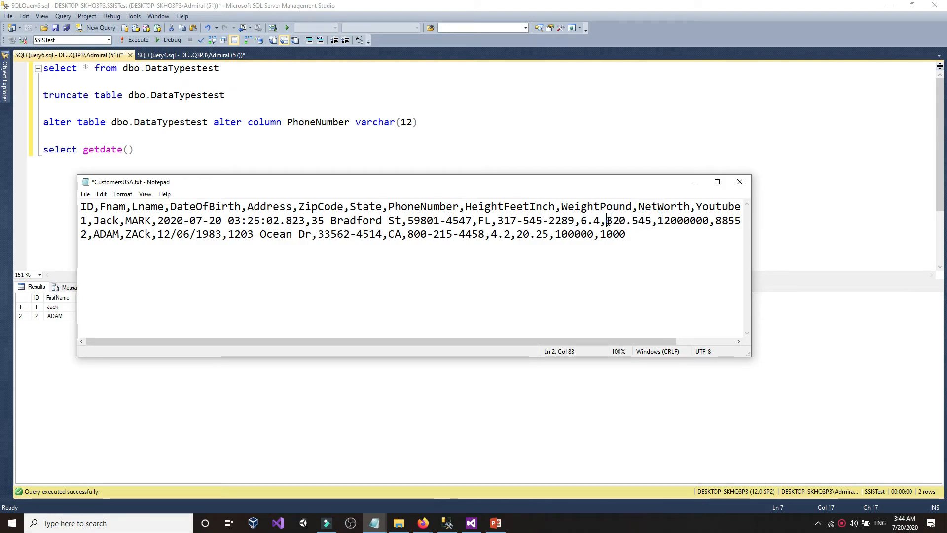
drag(608, 220, 627, 221)
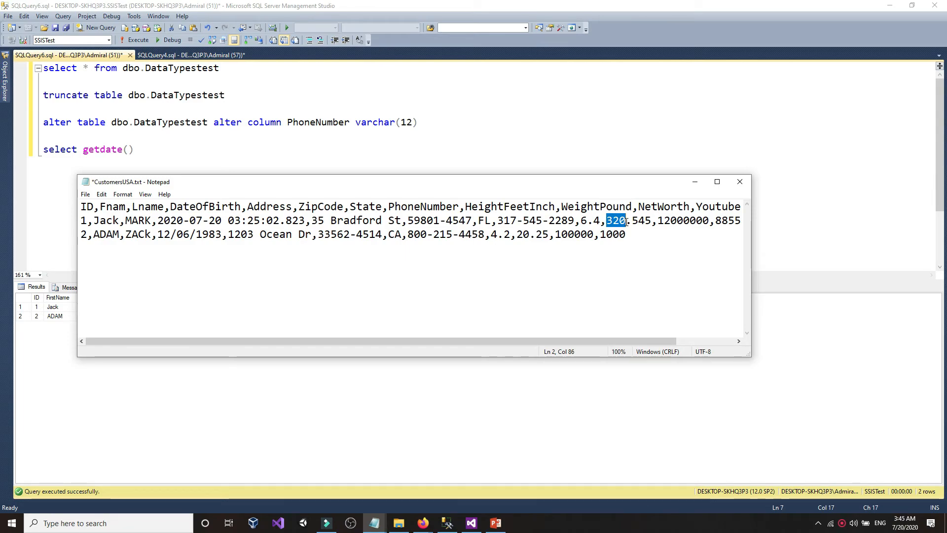
mouse_move(627, 221)
mouse_down()
mouse_move(613, 220)
mouse_move(652, 221)
mouse_move(626, 221)
mouse_up()
click(651, 222)
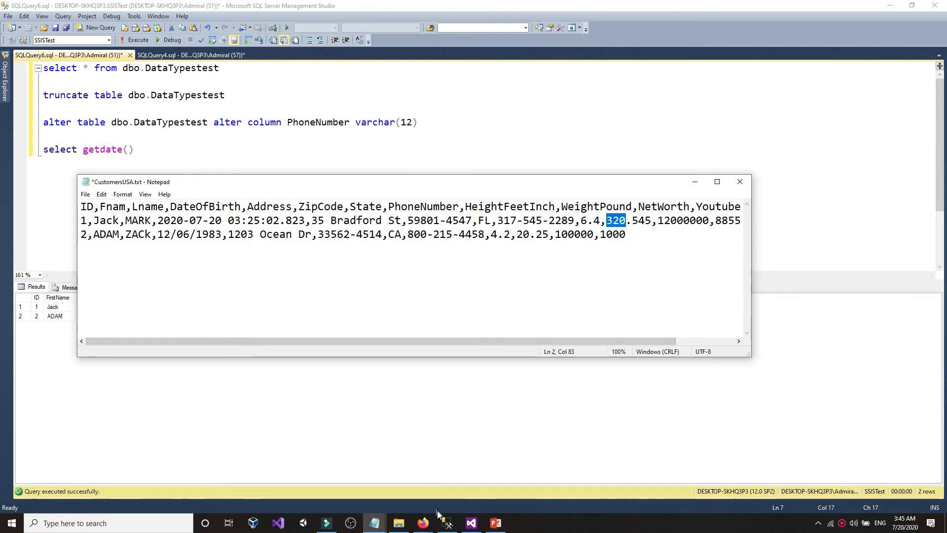
click(448, 523)
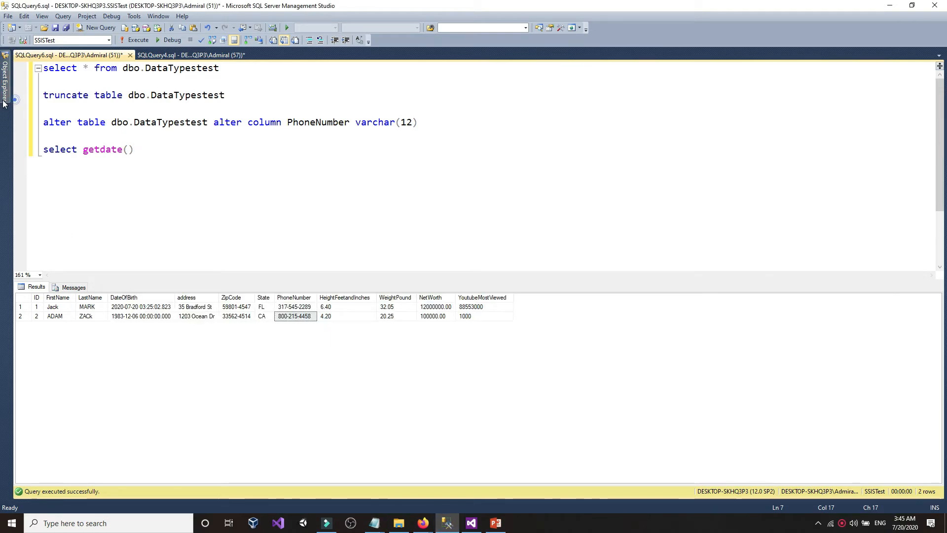
click(5, 82)
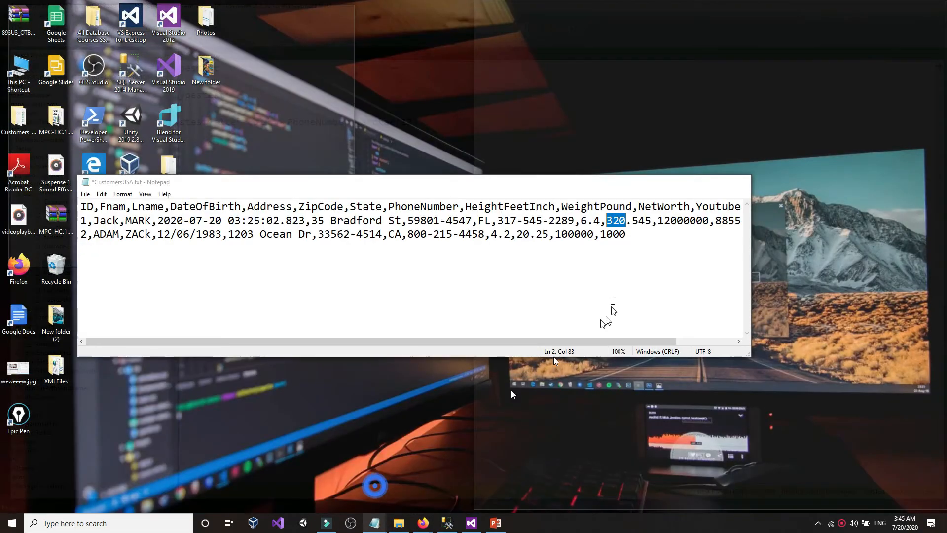
- Save CustomersUSA.txt with the 320.545 weight
click(375, 485)
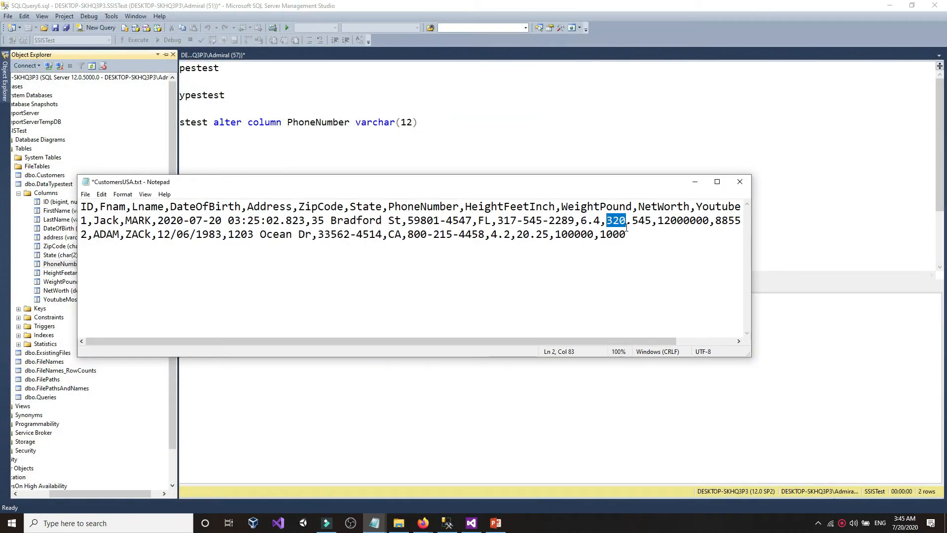
click(628, 228)
drag(647, 222, 653, 225)
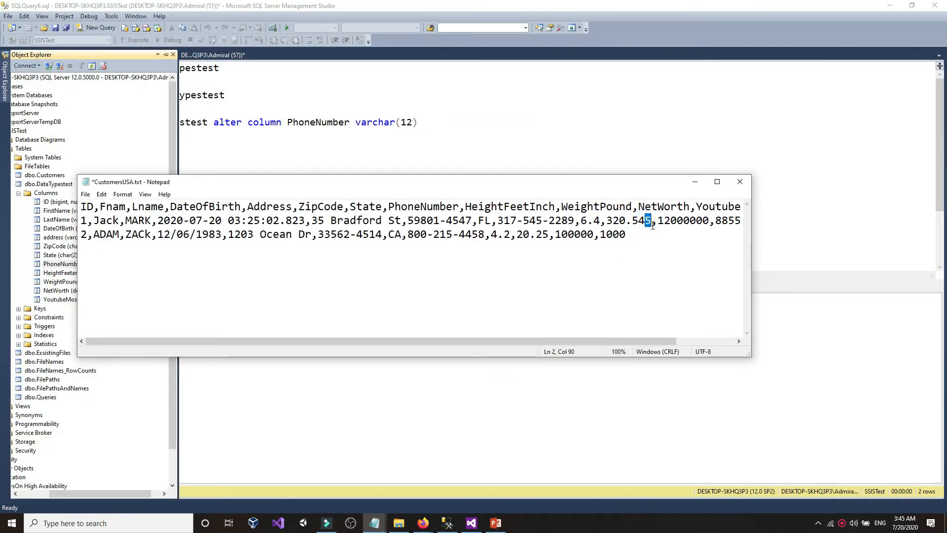
key(shift+Left)
key(shift+Left)
key(shift+Left)
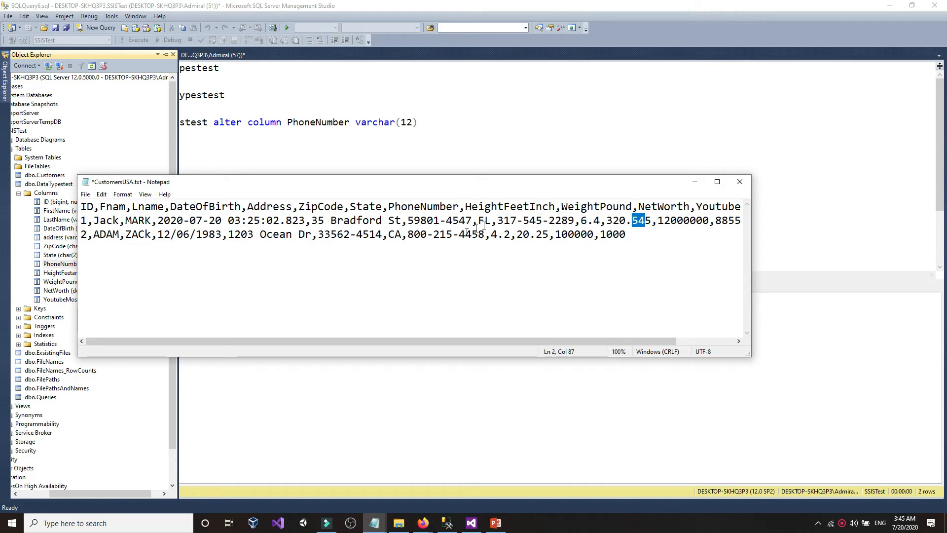
click(86, 194)
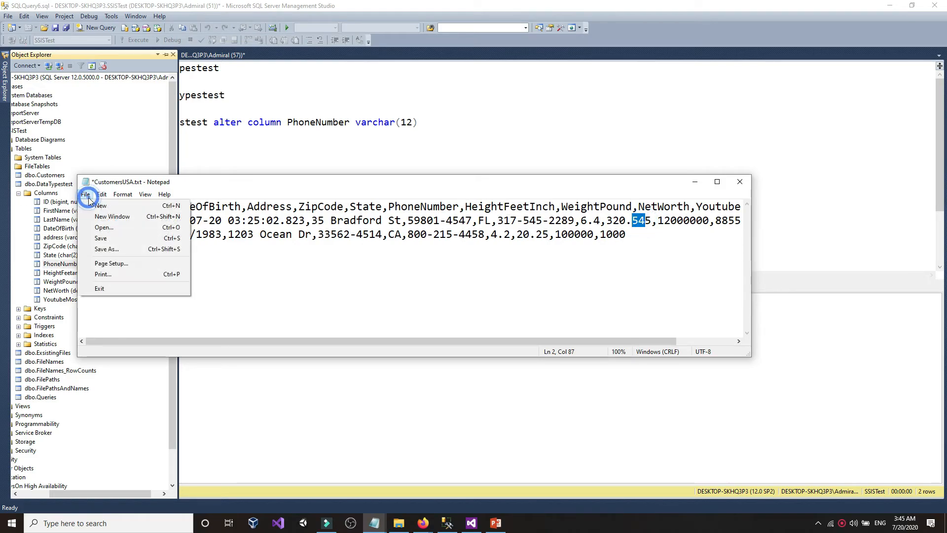
click(101, 239)
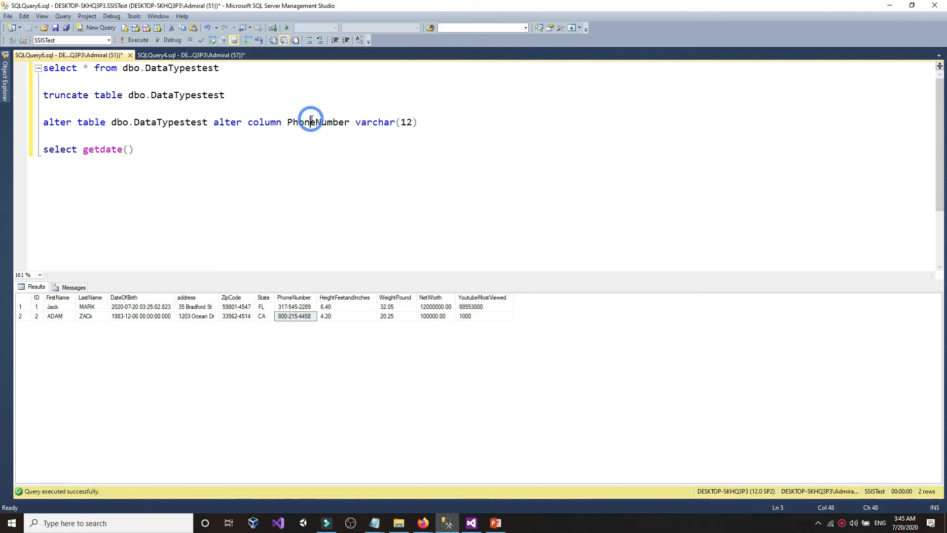
- Truncate DataTypestest and reload it by running the SSIS package
drag(232, 96, 44, 67)
click(135, 40)
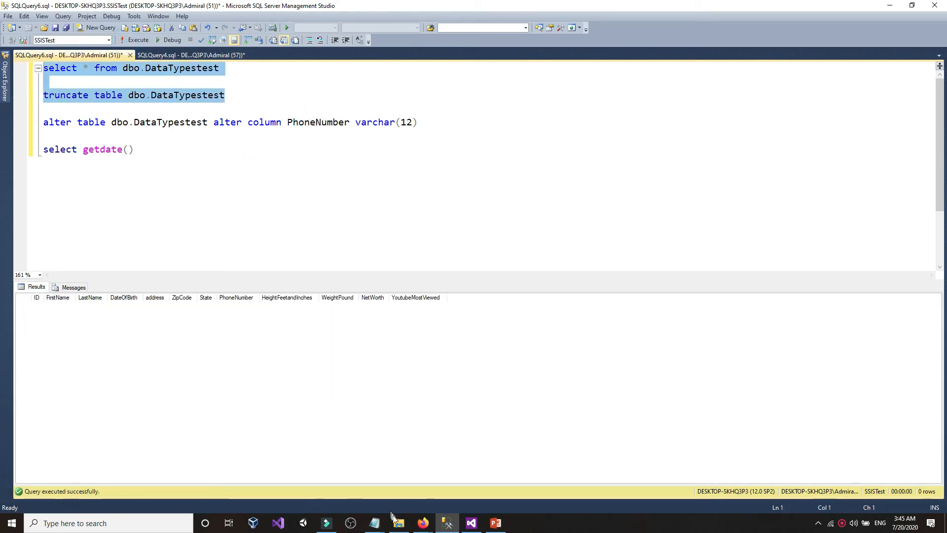
click(471, 523)
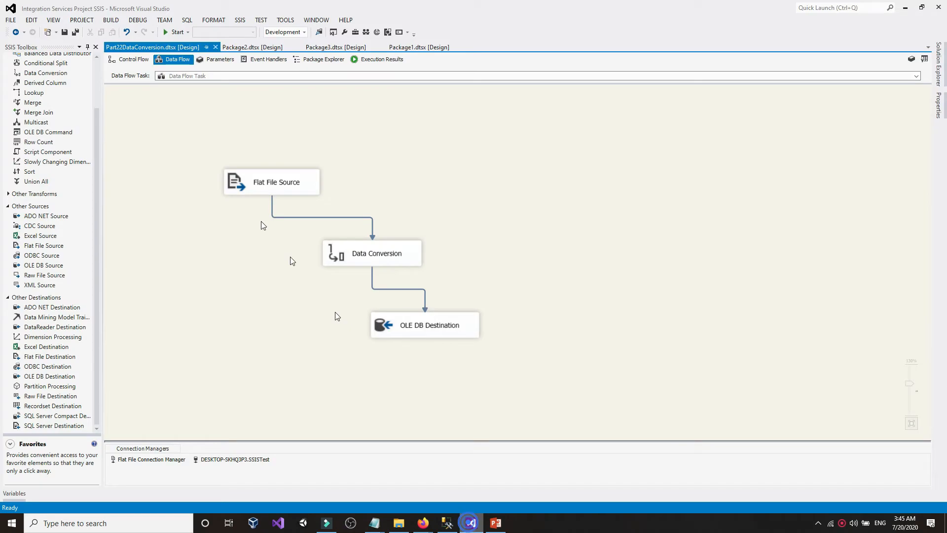
click(175, 32)
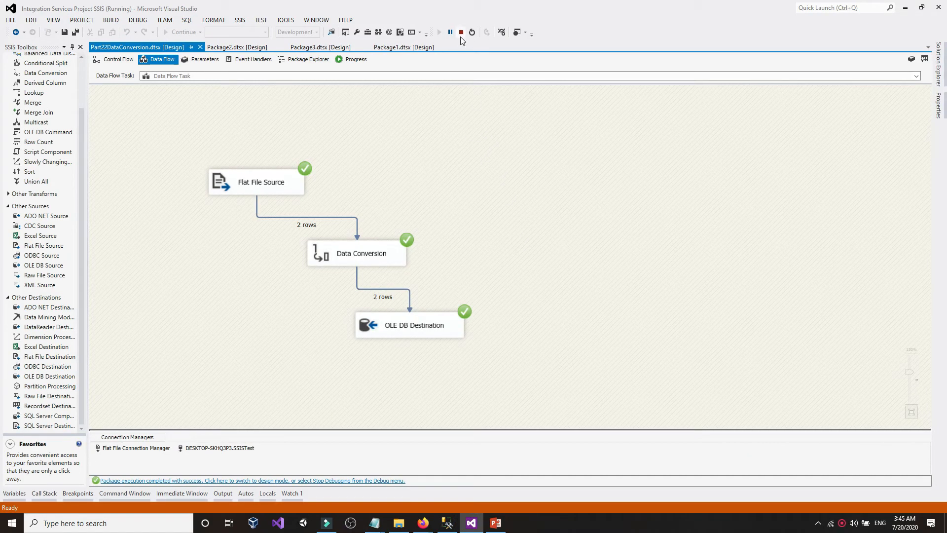
click(461, 32)
- Re-query DataTypestest and confirm the first row's WeightPound reads 320.54
click(447, 523)
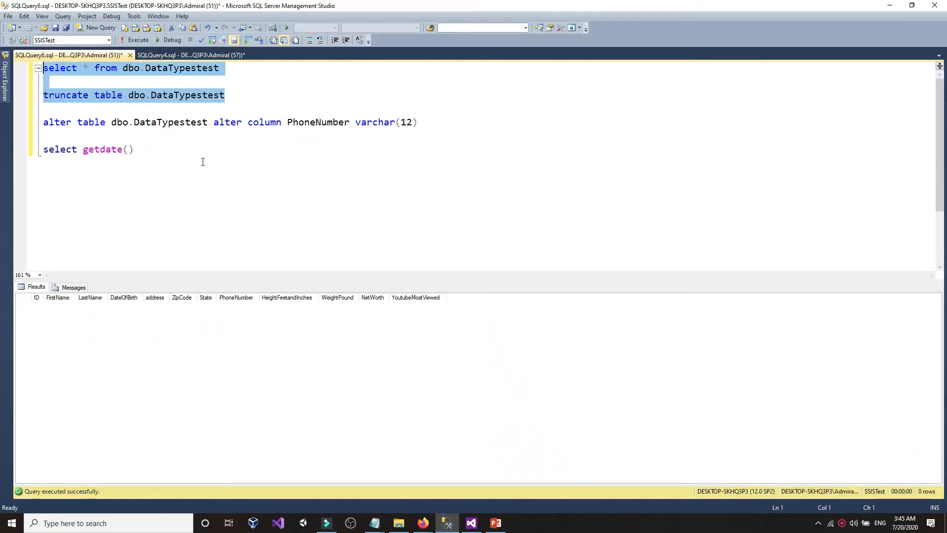
click(132, 41)
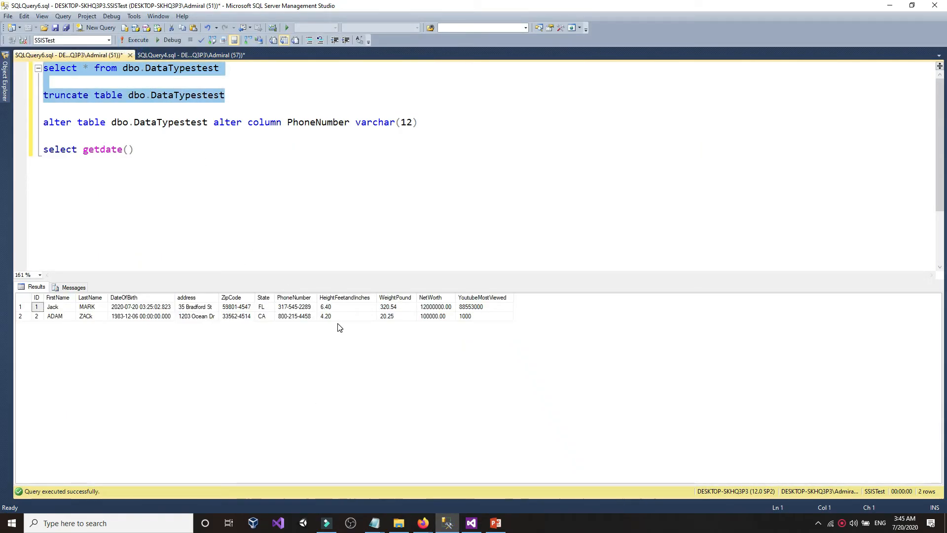
click(399, 306)
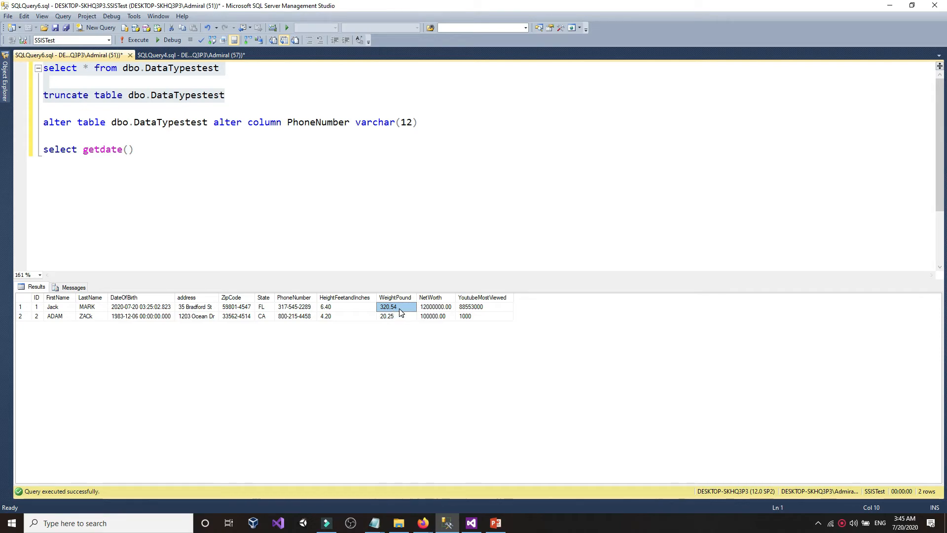
click(374, 523)
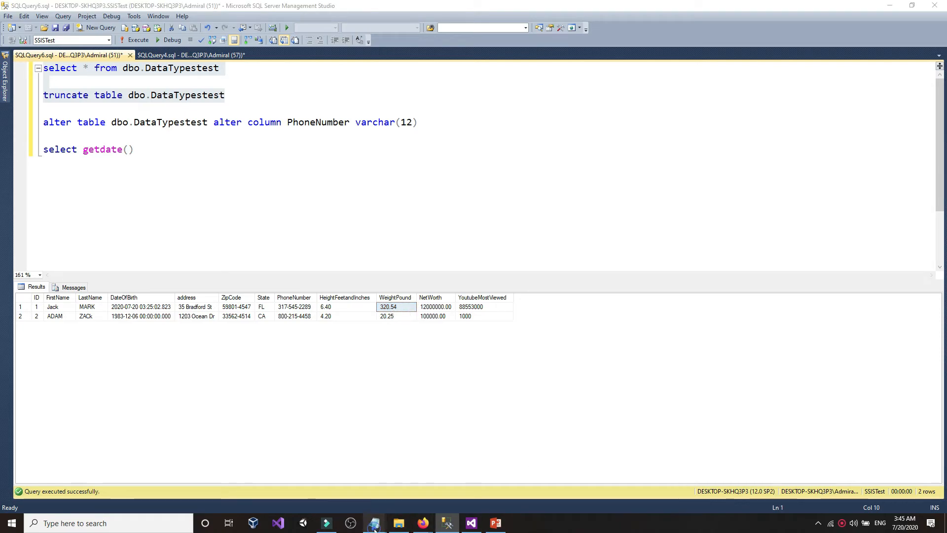
click(375, 476)
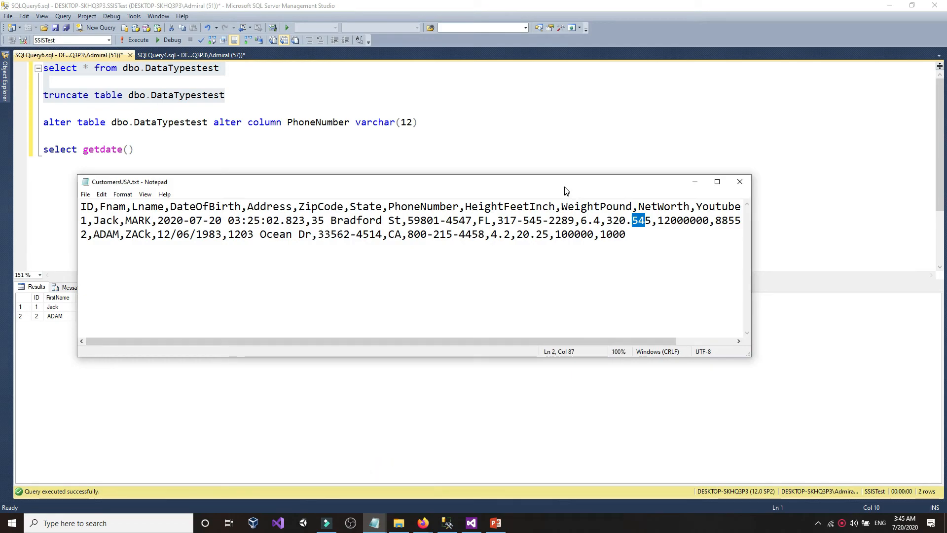
drag(563, 180, 460, 343)
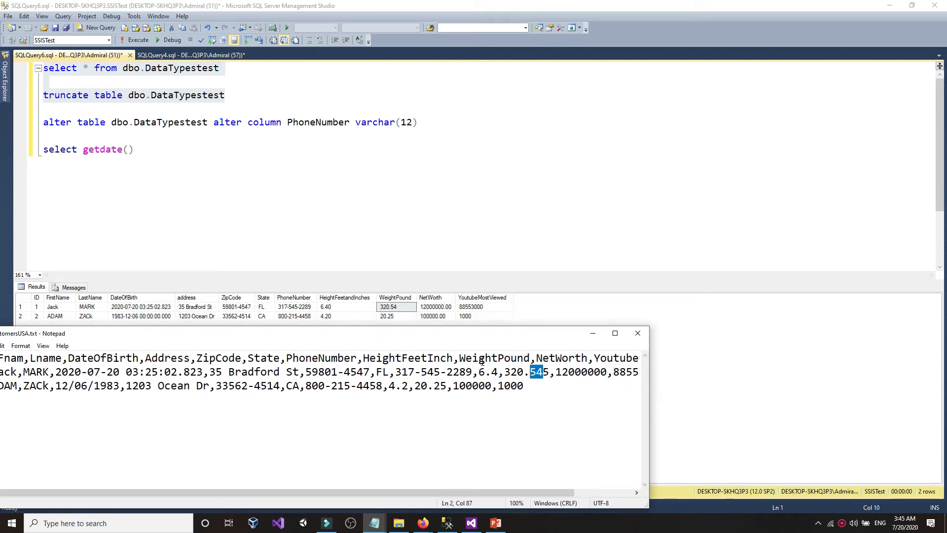
drag(549, 375, 538, 375)
click(549, 375)
click(547, 375)
click(4, 82)
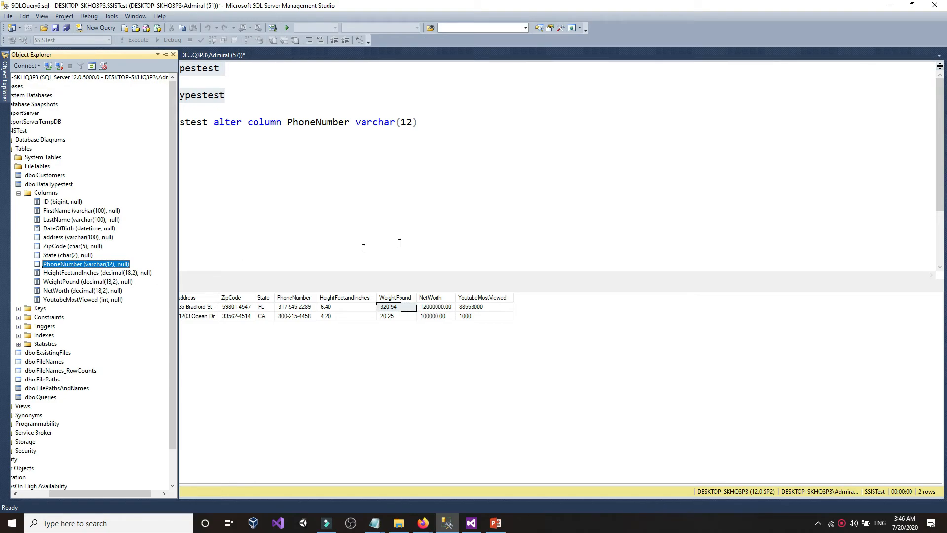
mouse_move(376, 523)
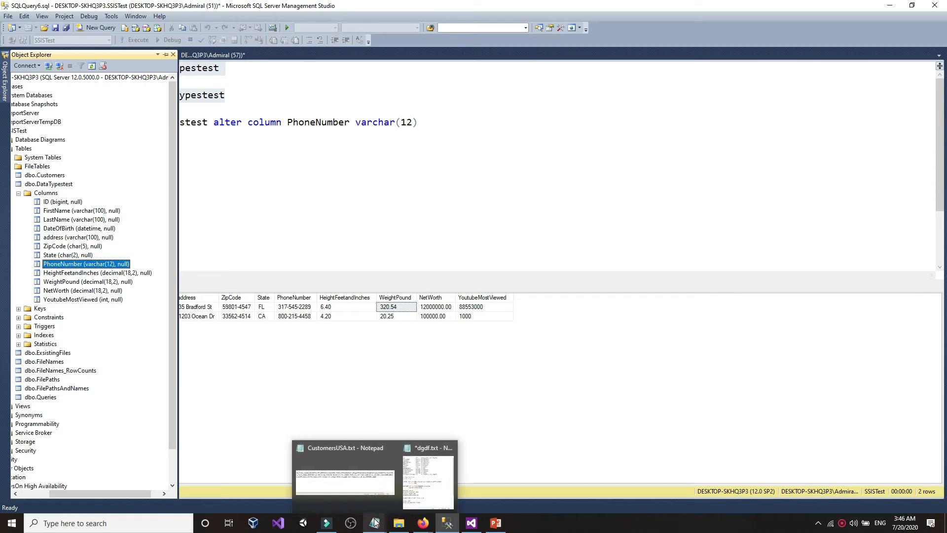
click(371, 479)
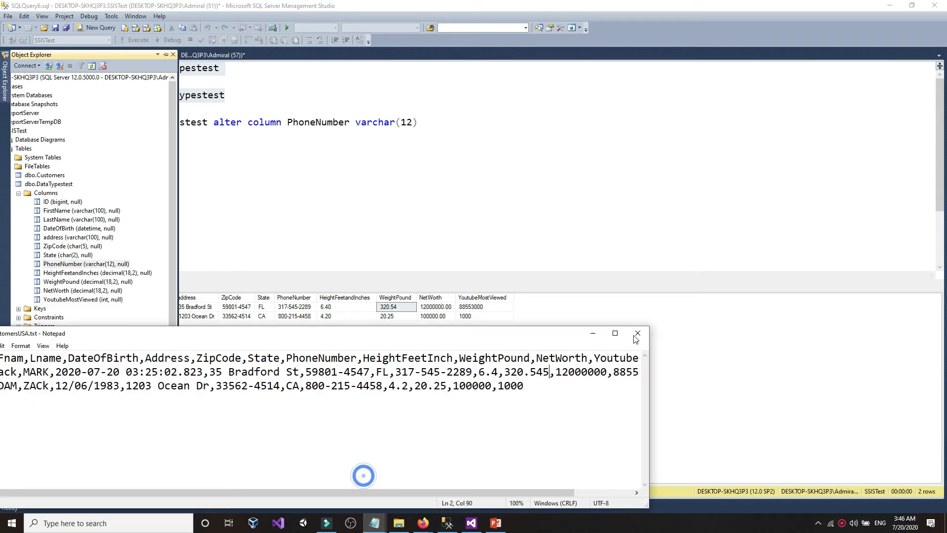
click(550, 373)
drag(416, 386, 426, 387)
click(425, 387)
click(434, 387)
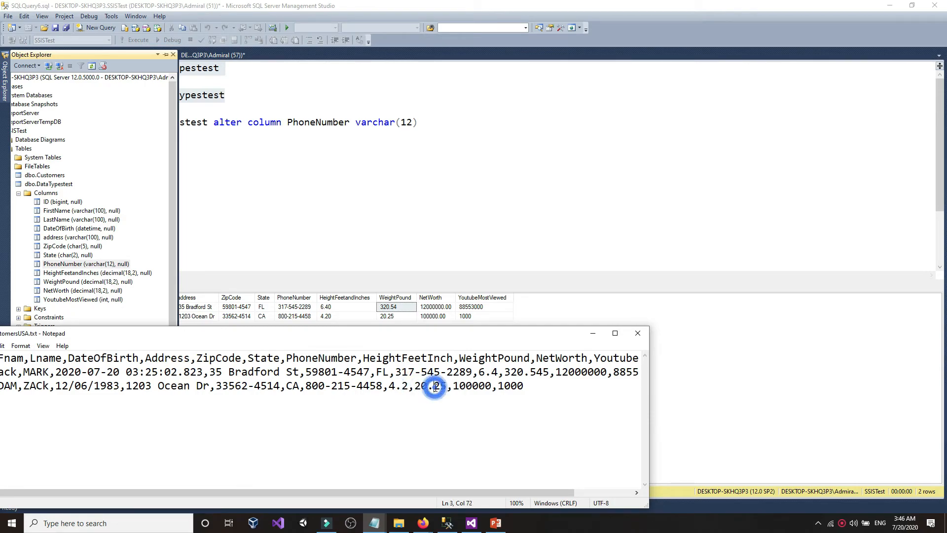
drag(446, 387, 421, 387)
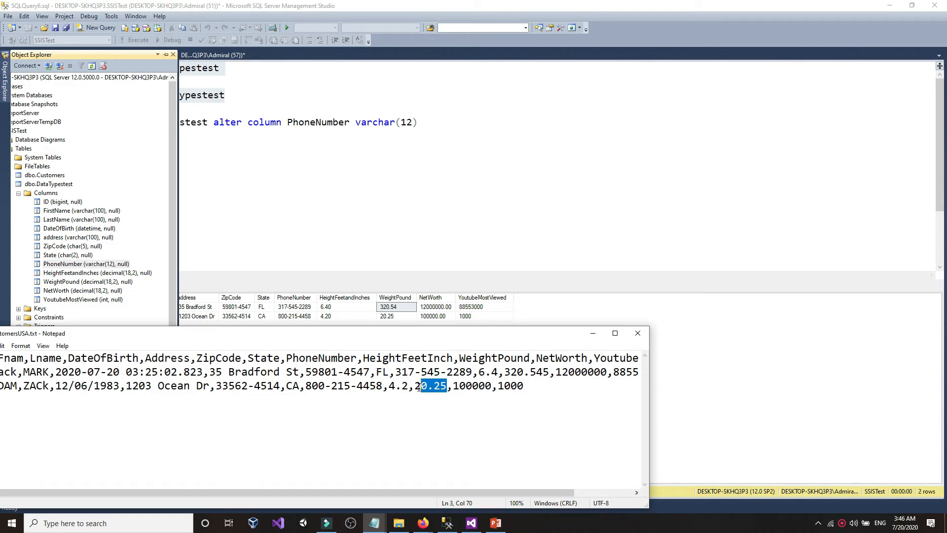
click(547, 374)
drag(530, 374, 549, 374)
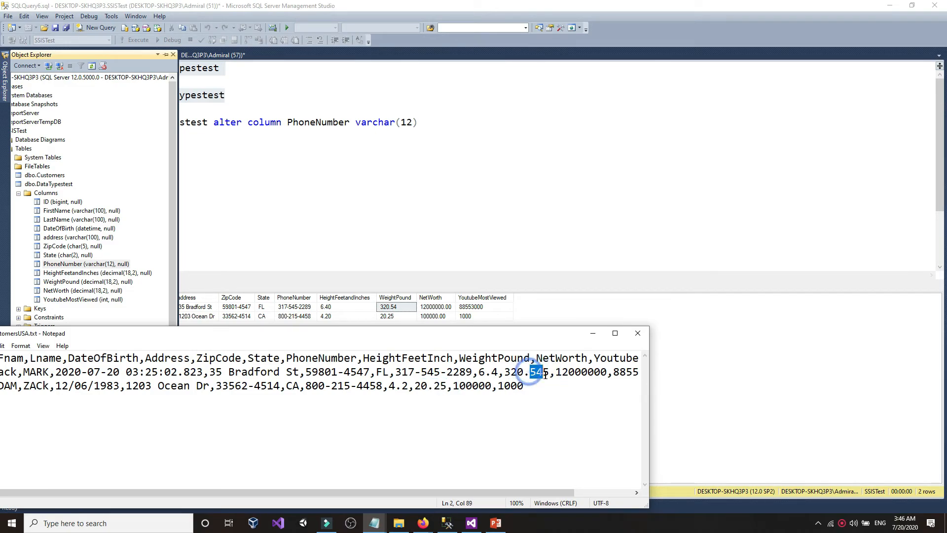
click(548, 375)
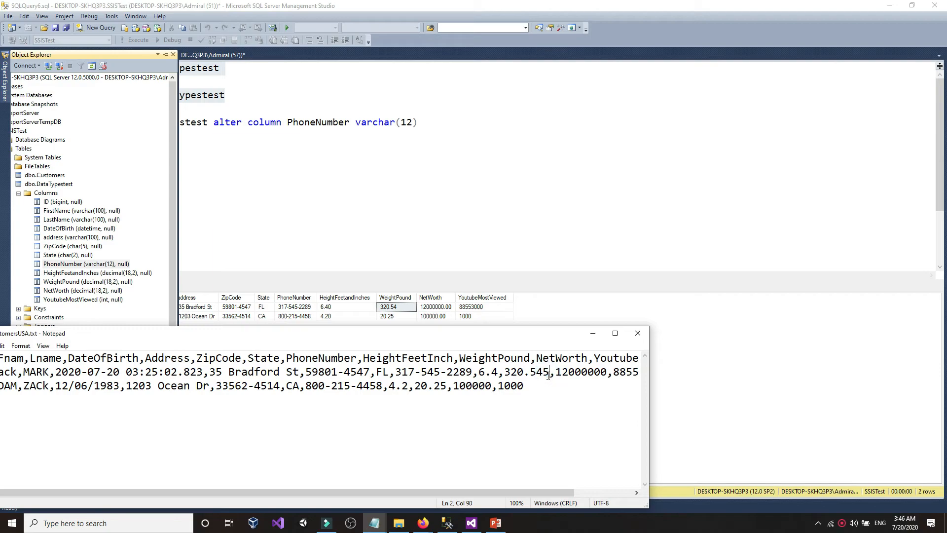
- Append 45 so the first weight reads 320.54545, and save CustomersUSA.txt
text(4)
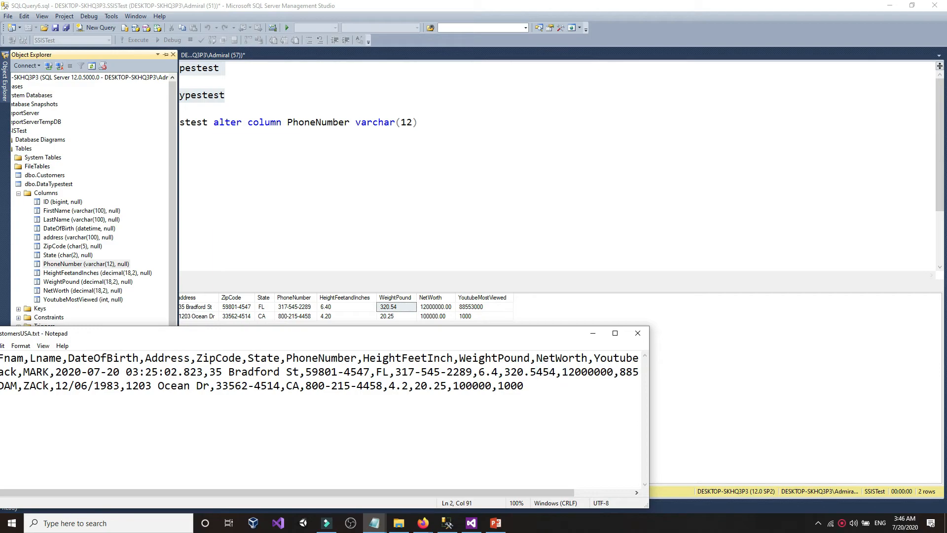
text(5)
drag(29, 336, 61, 336)
click(16, 346)
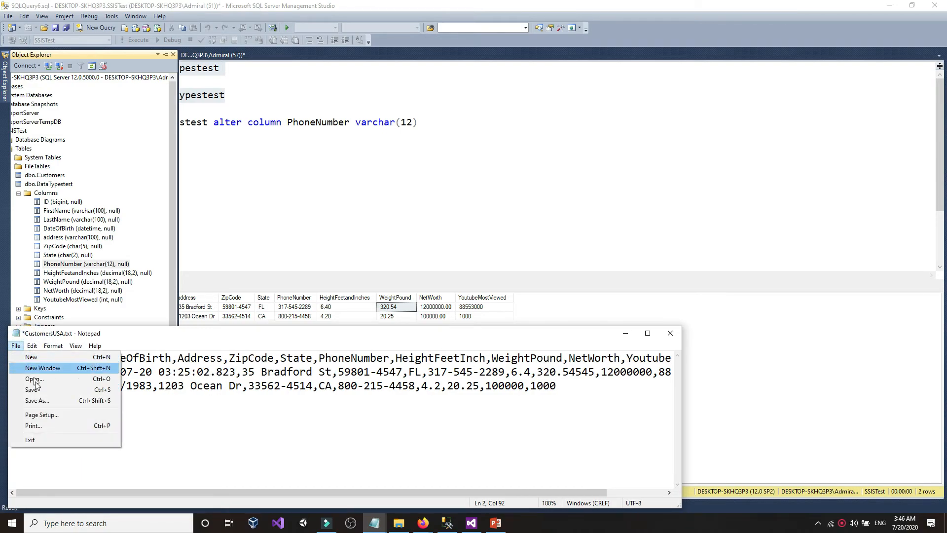
click(35, 393)
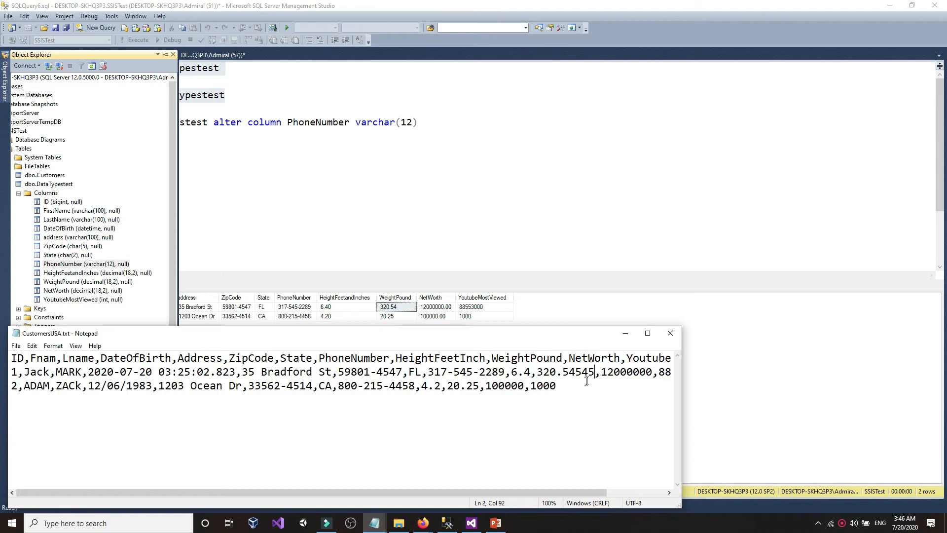
click(354, 170)
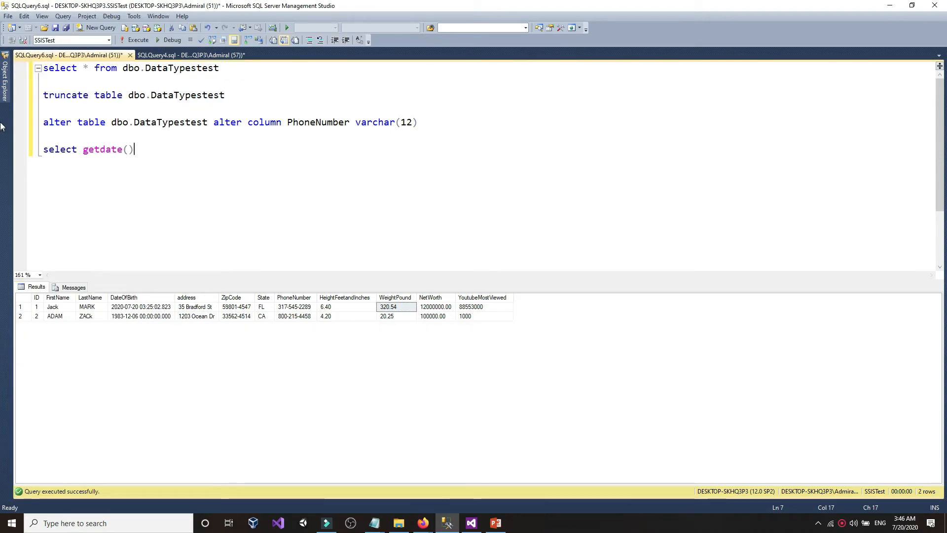
- Replace PhoneNumber on the ALTER line with the copied WeightPound column name
click(6, 84)
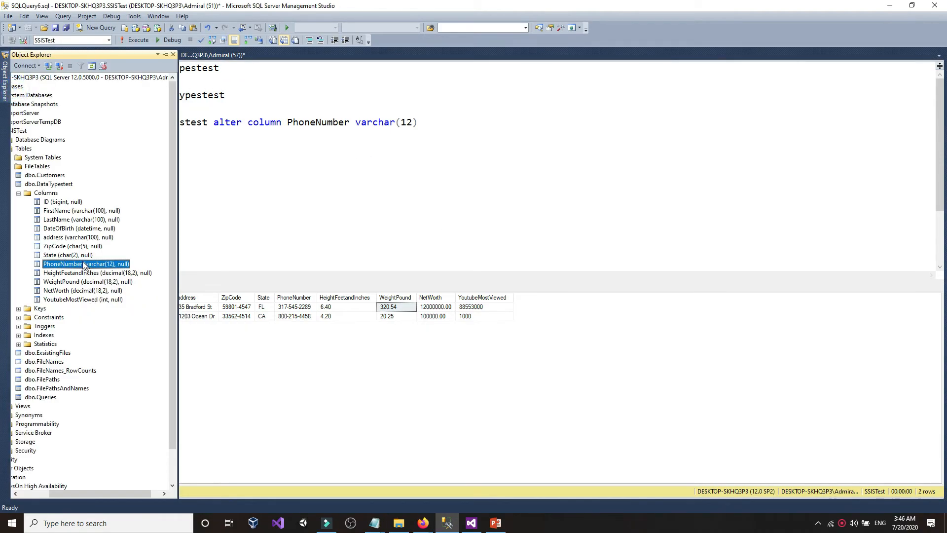
click(62, 291)
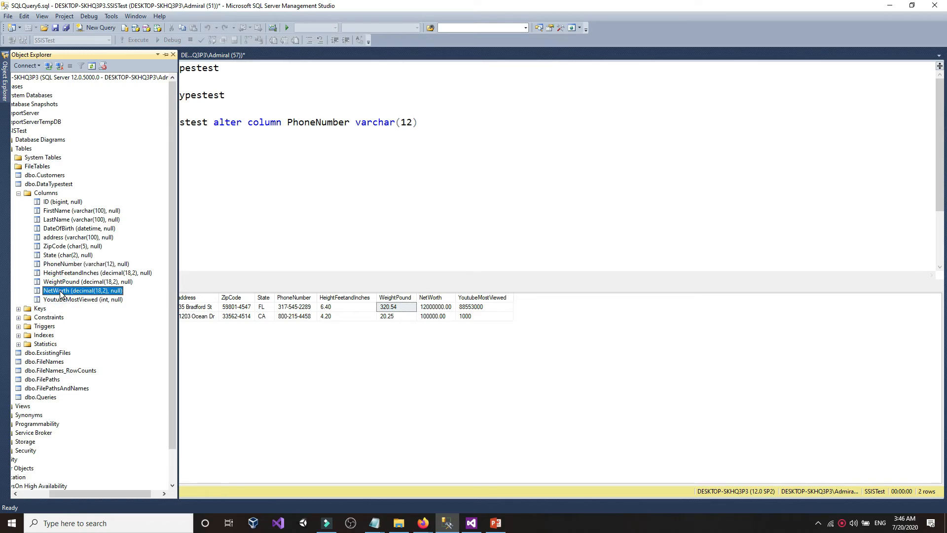
click(62, 282)
click(62, 282)
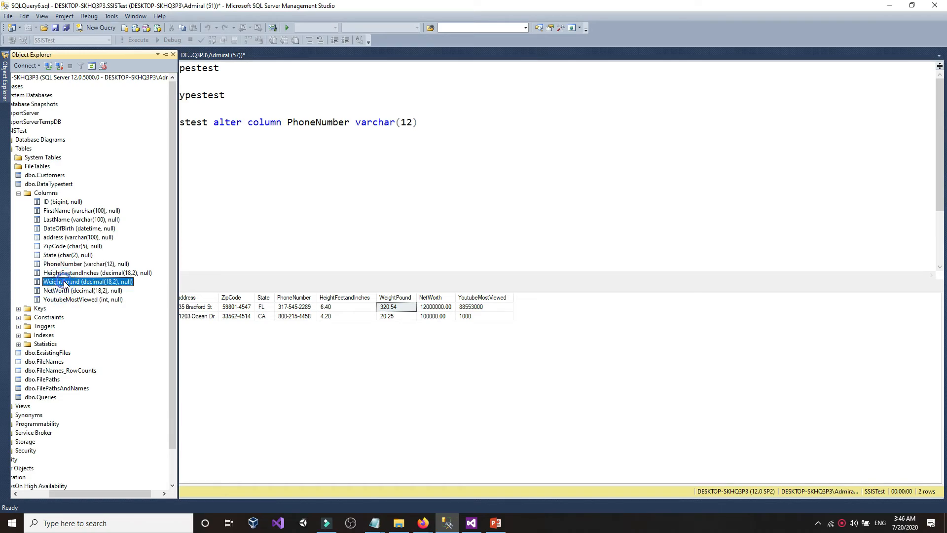
right_click(66, 283)
click(78, 313)
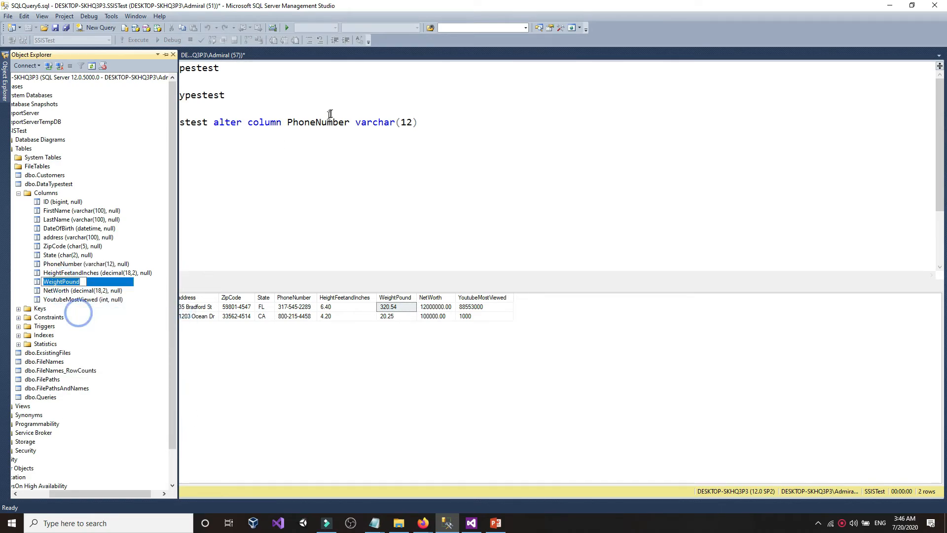
click(312, 124)
double_click(311, 124)
right_click(312, 124)
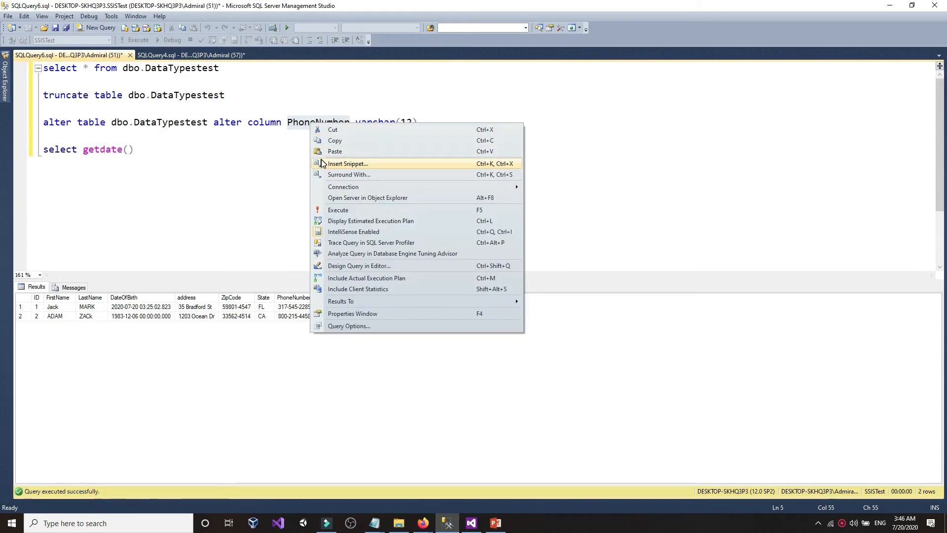
click(330, 154)
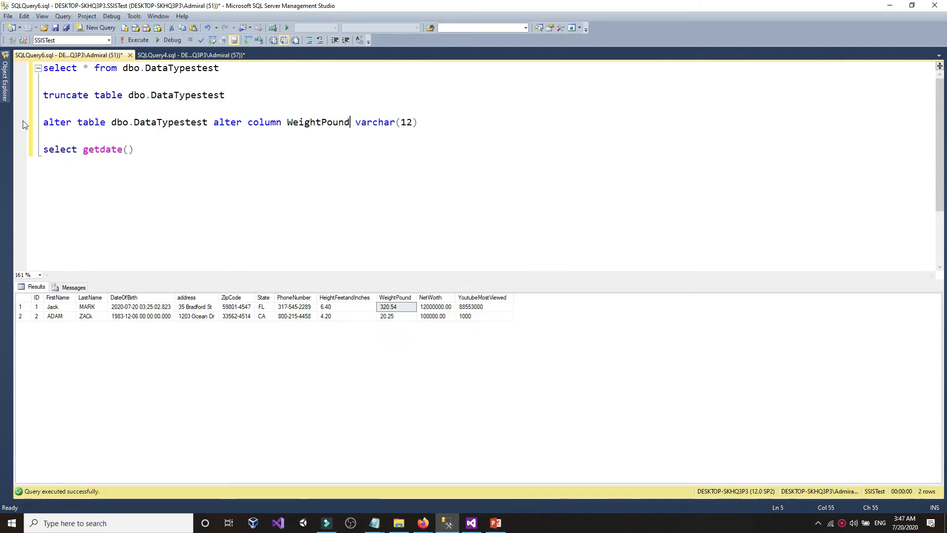
- Change the ALTER statement's type to Decimal (18,6) and execute it
double_click(361, 124)
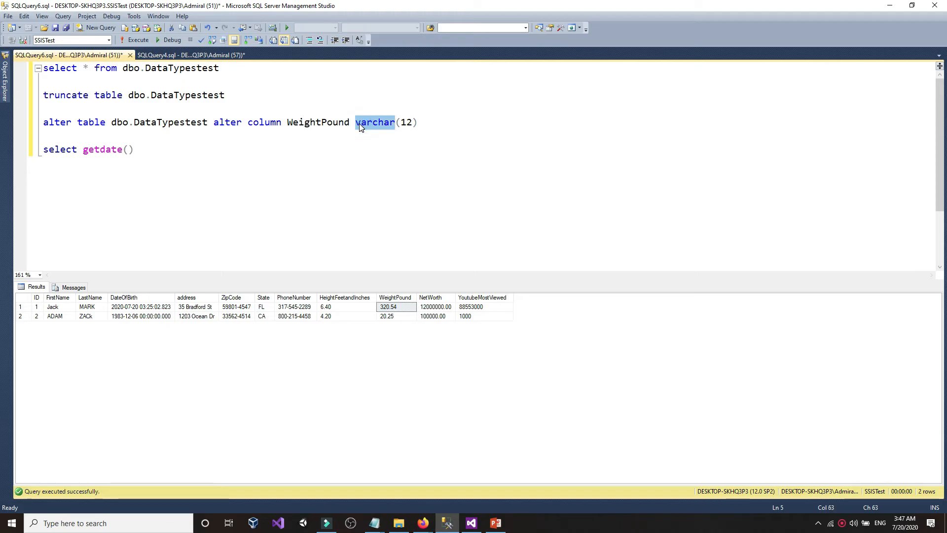
text(Decimal)
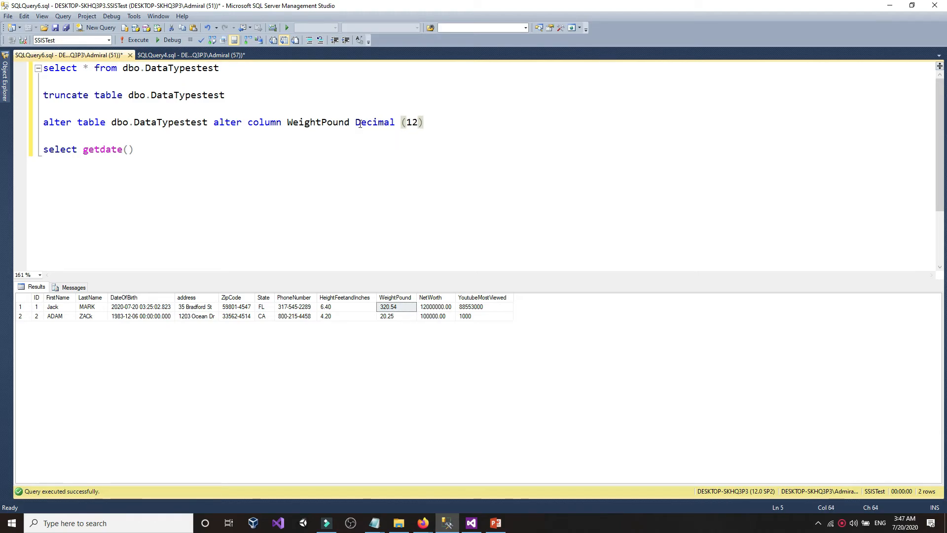
key(Right)
key(Right)
key(Delete)
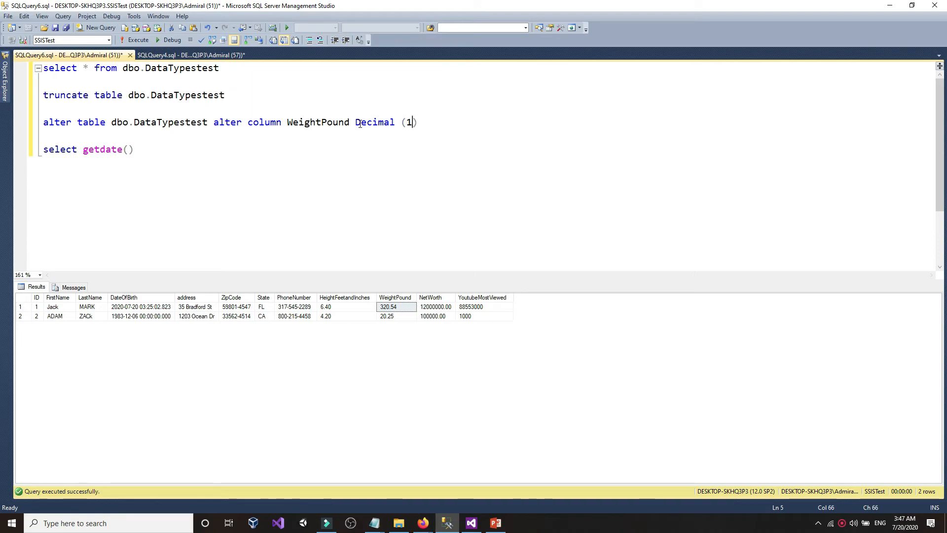
text(8)
text(,)
text(5)
text(6)
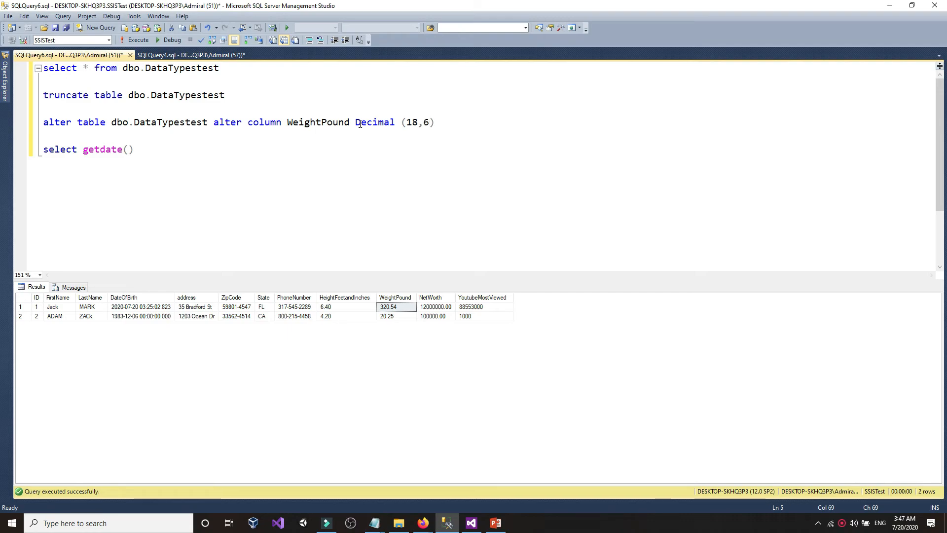
drag(450, 121, 2, 129)
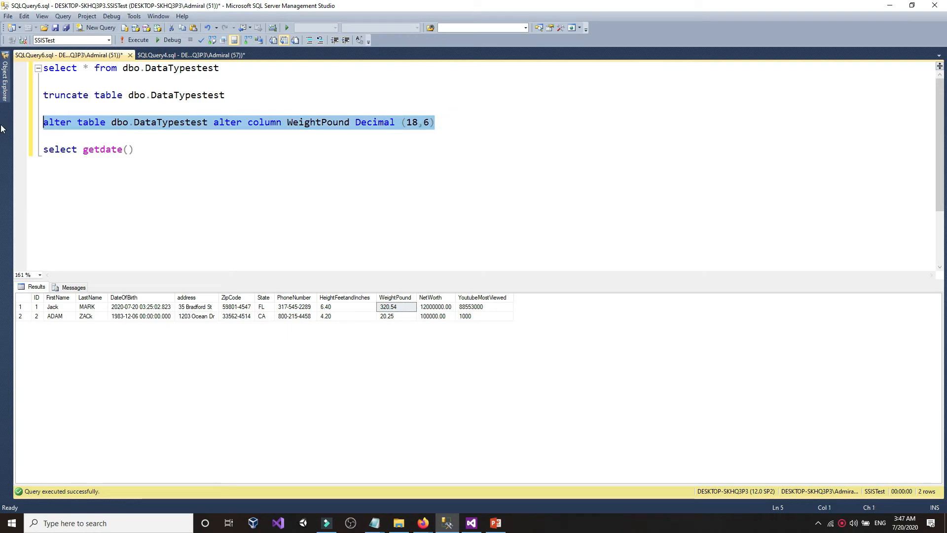
click(134, 40)
- Refresh DataTypestest's columns so WeightPound shows decimal(18,6)
mouse_move(5, 79)
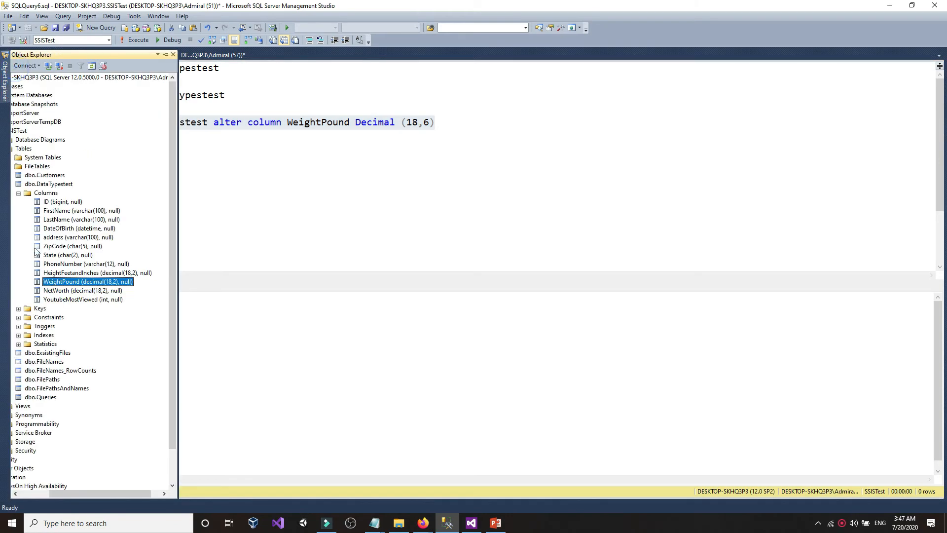
click(72, 282)
right_click(72, 284)
click(103, 366)
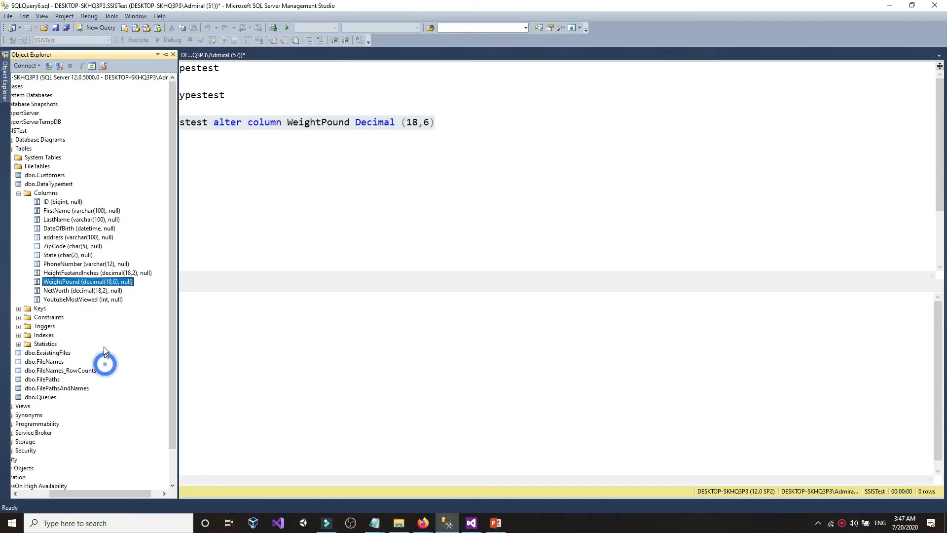
key(alt+Tab)
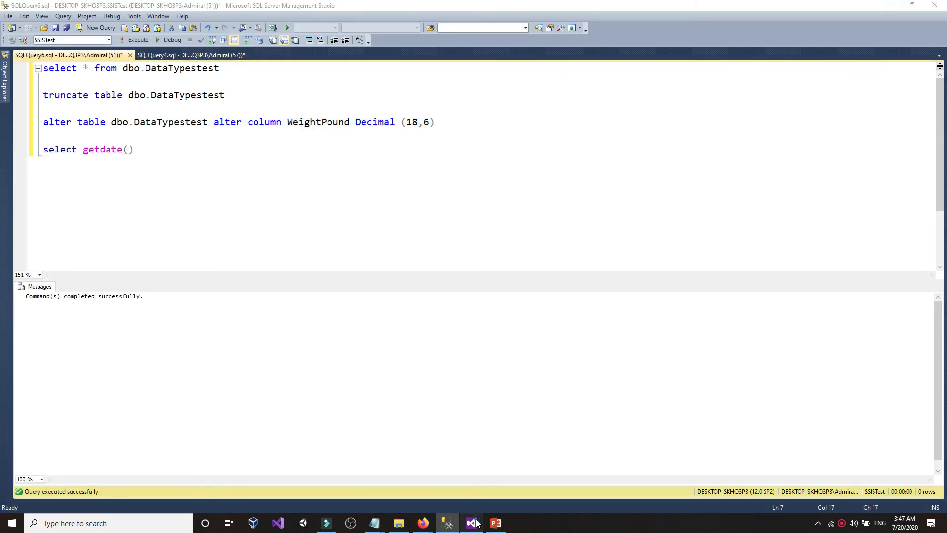
- Set the WeightPound scale to 6 in the Data Conversion editor
double_click(355, 257)
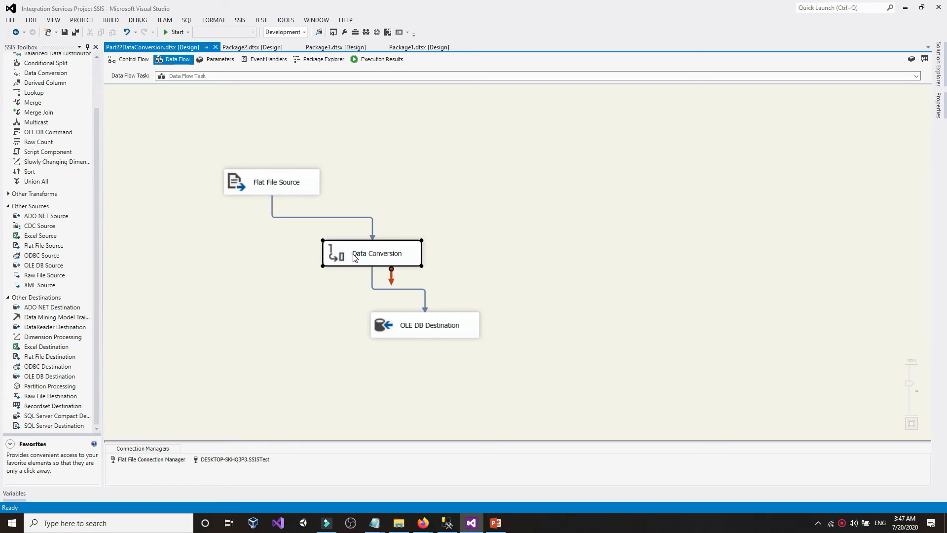
scroll(321, 336, down, 1)
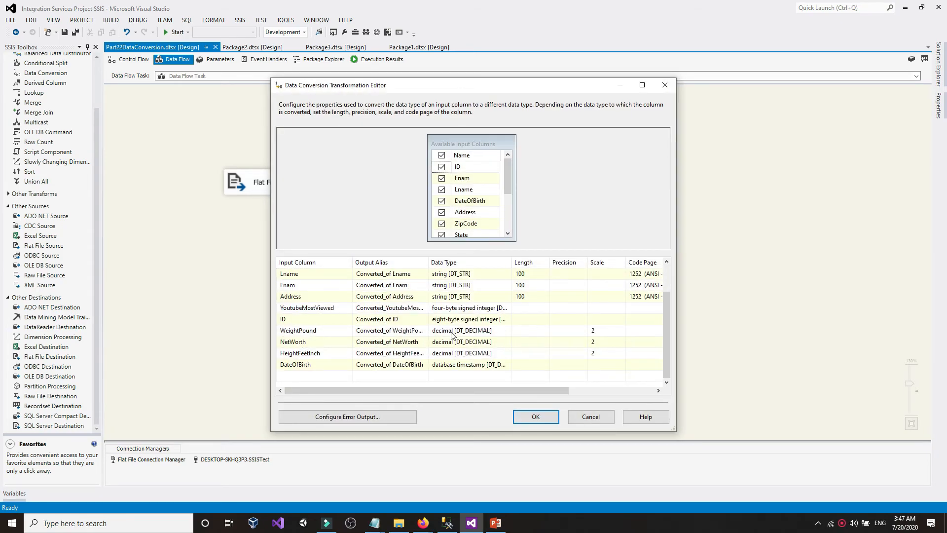
click(602, 331)
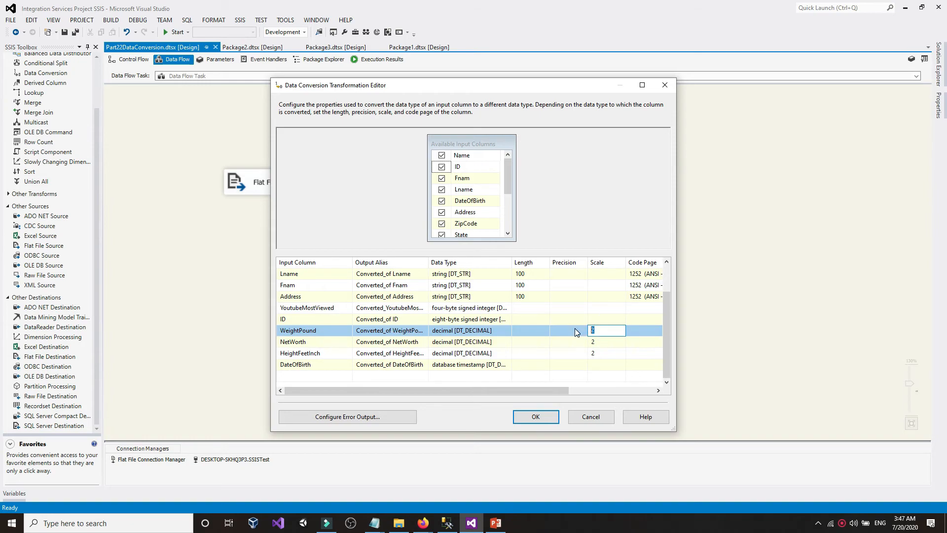
text(6)
click(536, 416)
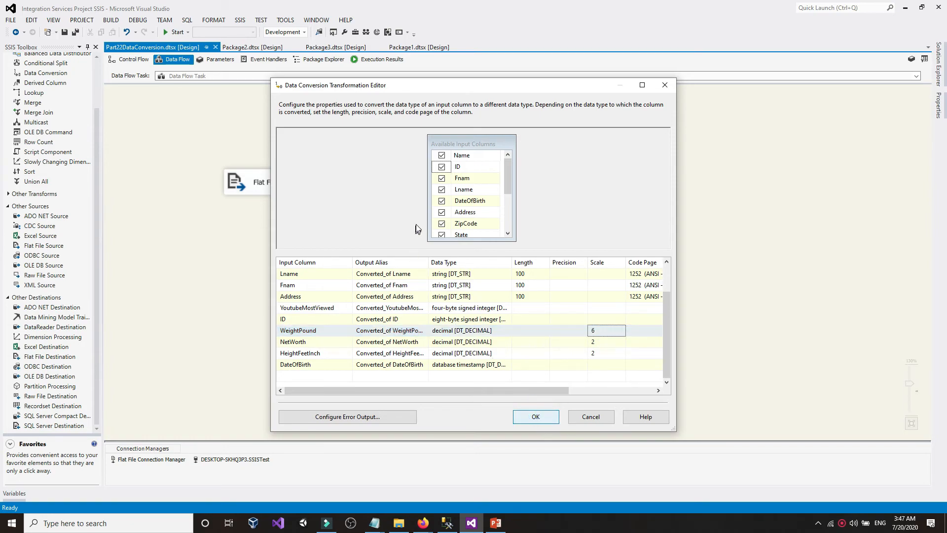
- Clear the OLE DB Destination warning and run the package, loading 2 rows
click(463, 336)
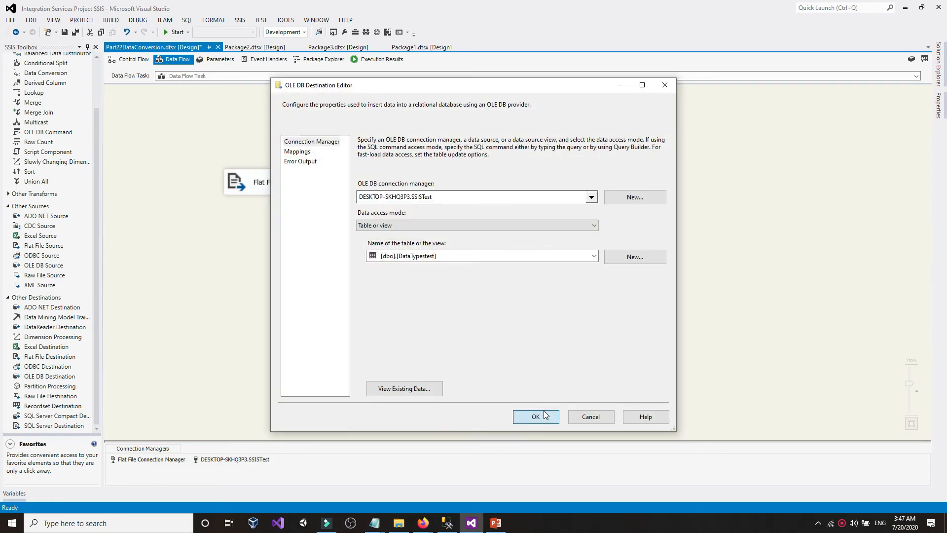
click(538, 416)
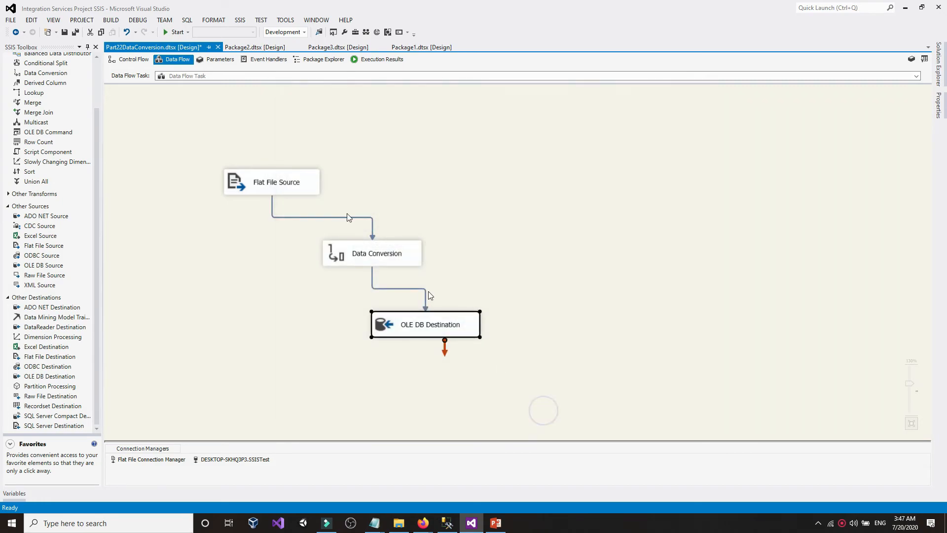
click(175, 31)
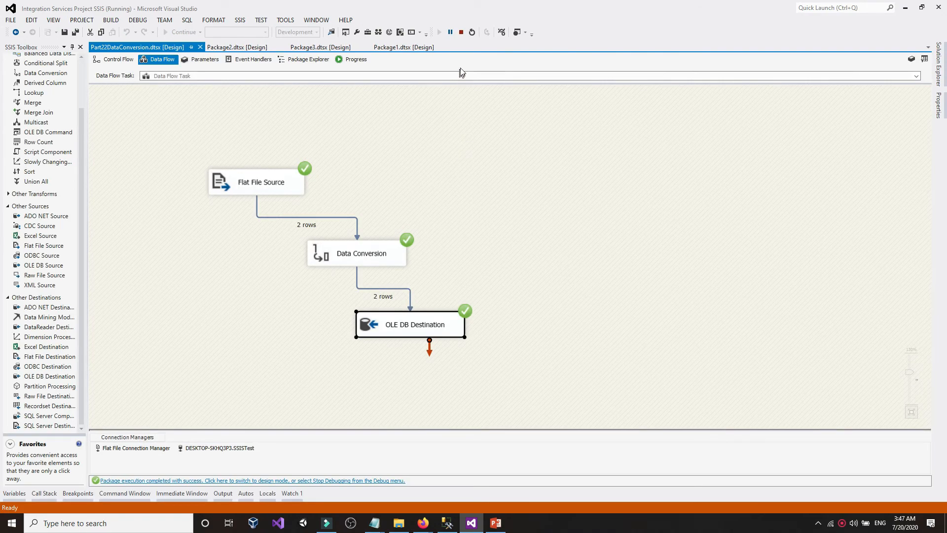
click(462, 32)
- Re-run the SELECT and widen WeightPound to show 20.250000 in row 2
click(447, 523)
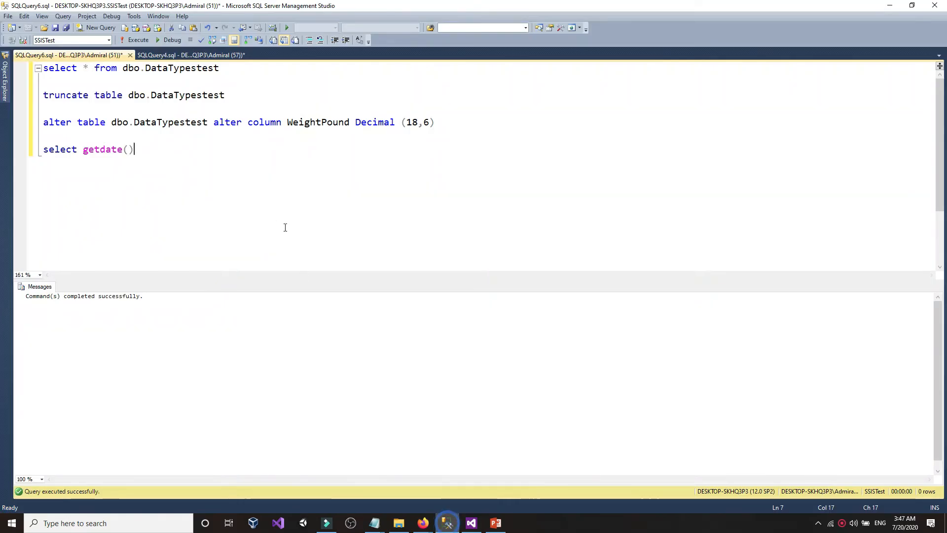
drag(253, 95, 43, 67)
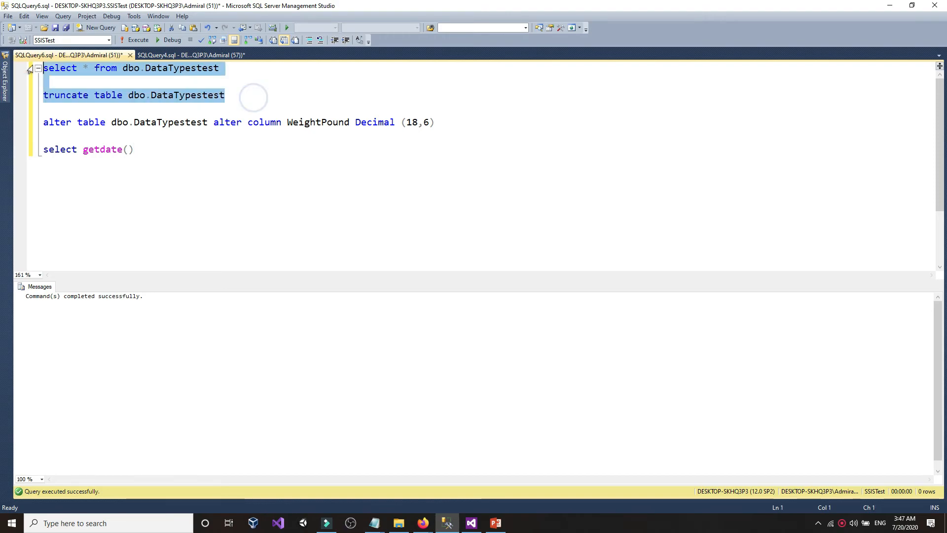
click(133, 40)
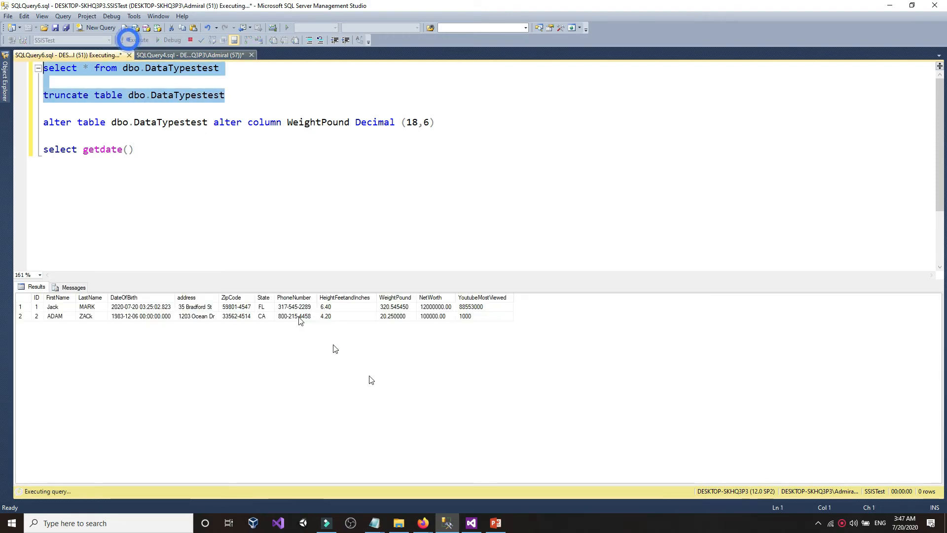
click(400, 318)
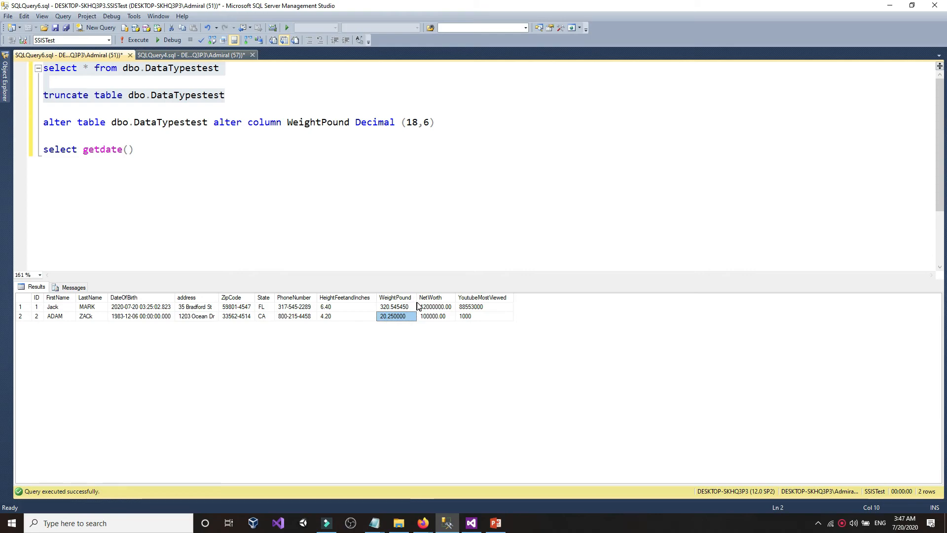
click(421, 297)
drag(417, 298, 443, 298)
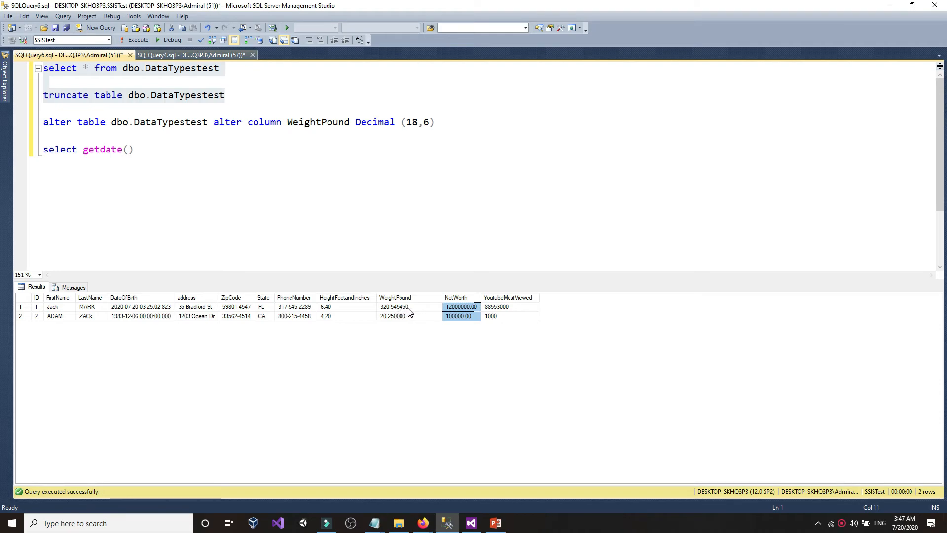
click(429, 122)
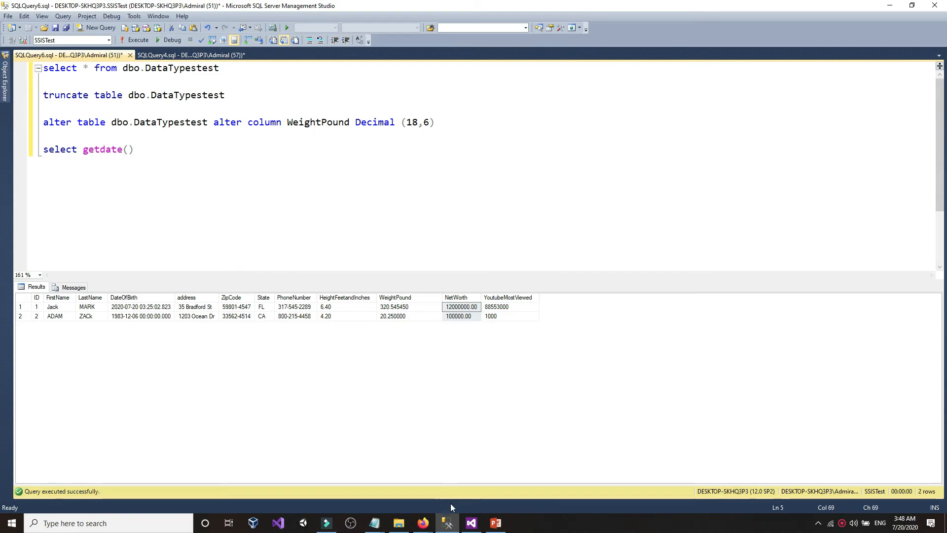
- Compare row 1's 320.545450 with the file's 320.54545 under decimal(18,6)
mouse_move(374, 523)
click(351, 490)
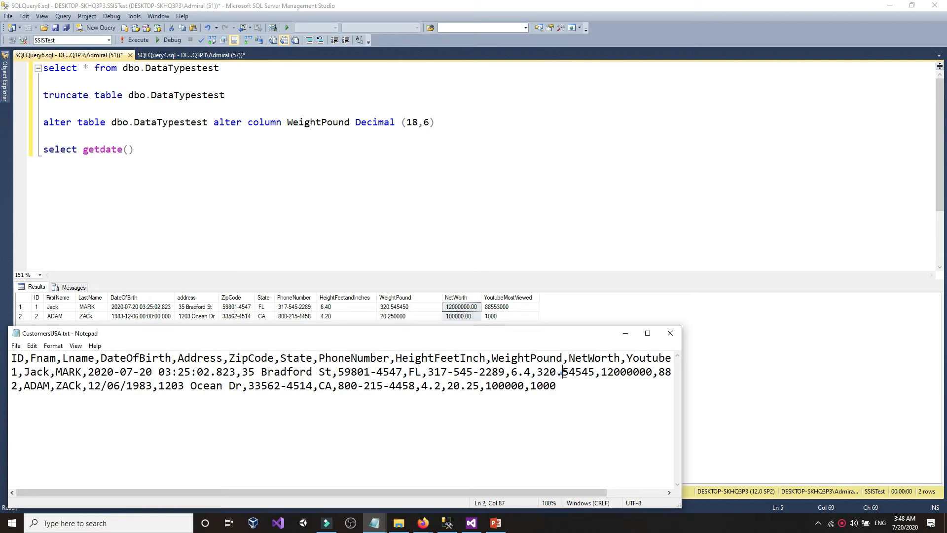
drag(564, 373, 595, 375)
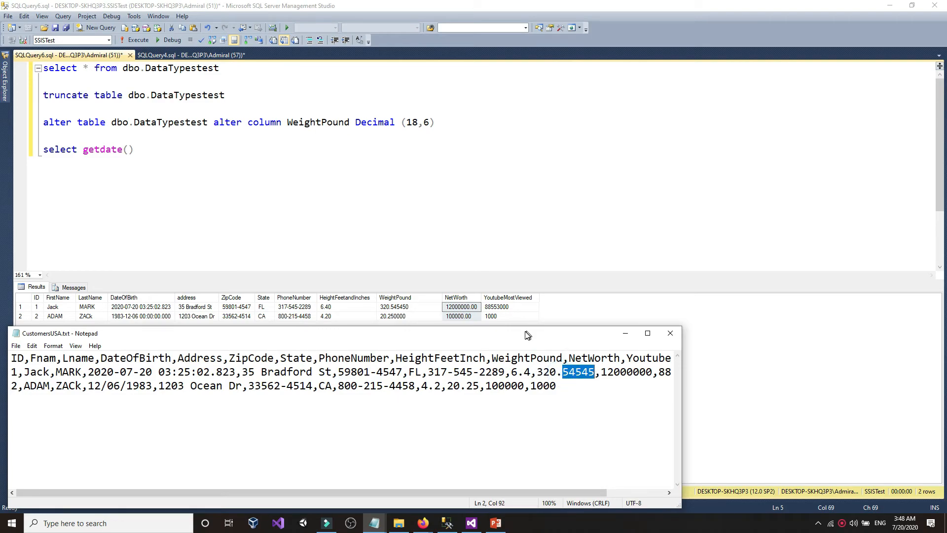
drag(527, 335, 531, 418)
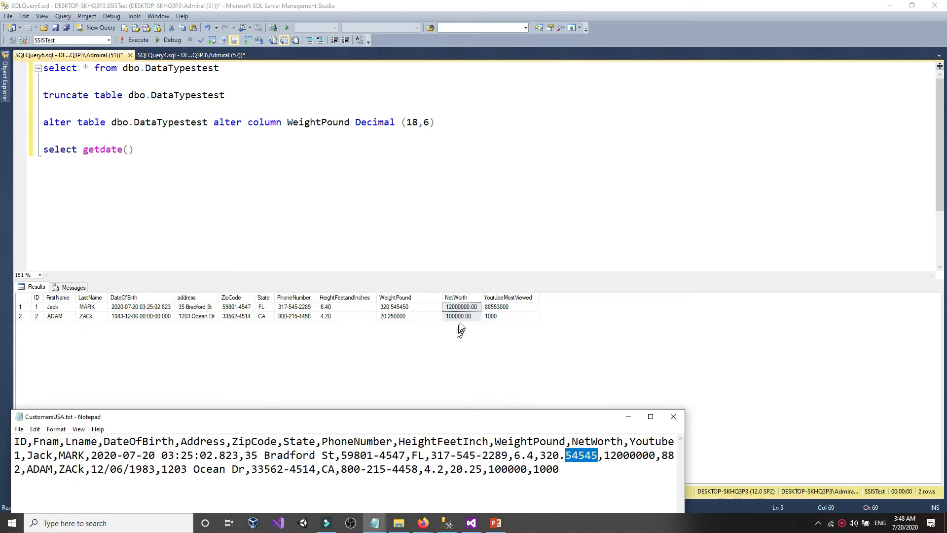
click(393, 310)
click(424, 123)
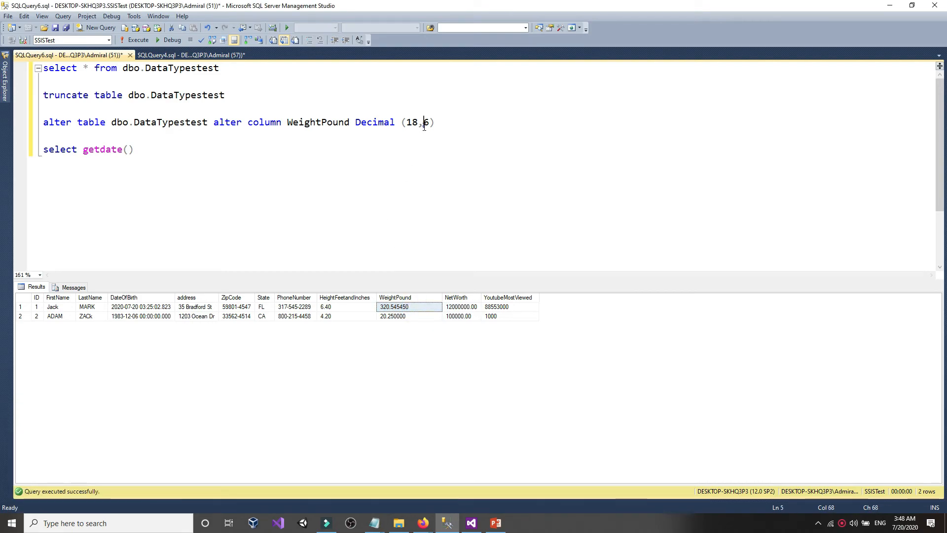
click(428, 123)
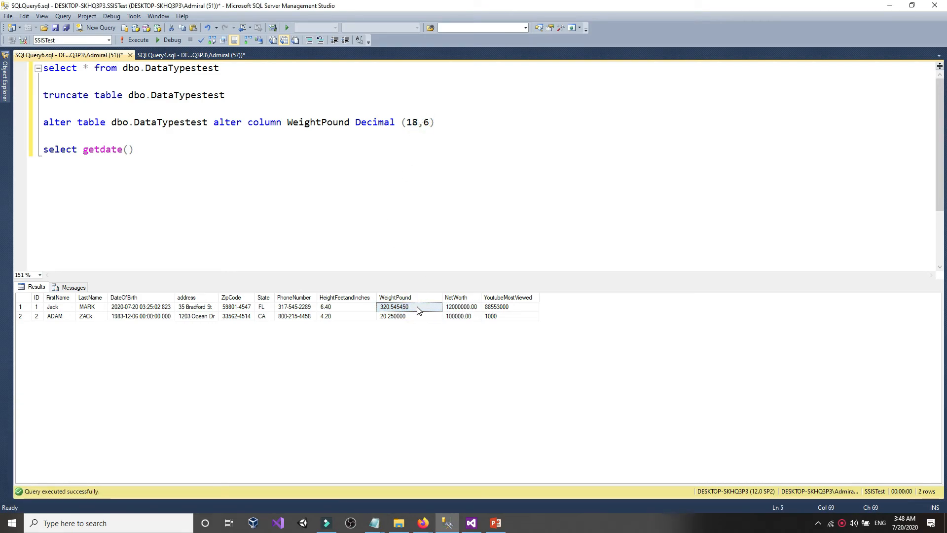
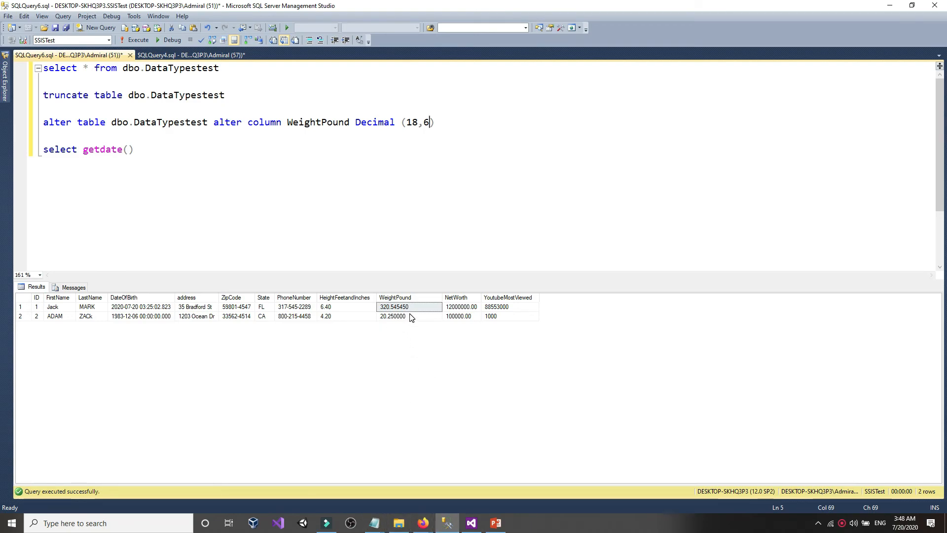
- Review the ALTER TABLE statement and its Decimal (18,6) scale in the query editor
click(403, 238)
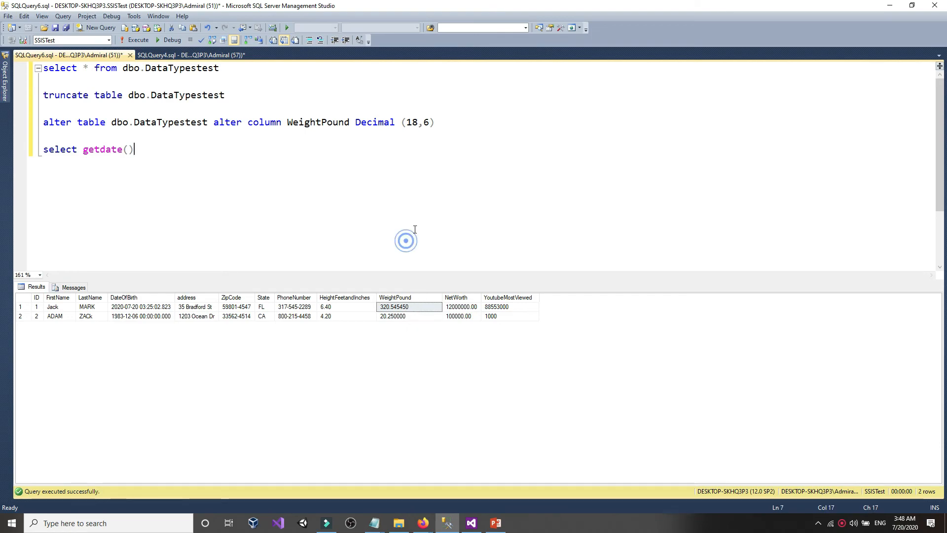
drag(473, 121, 1, 122)
click(475, 123)
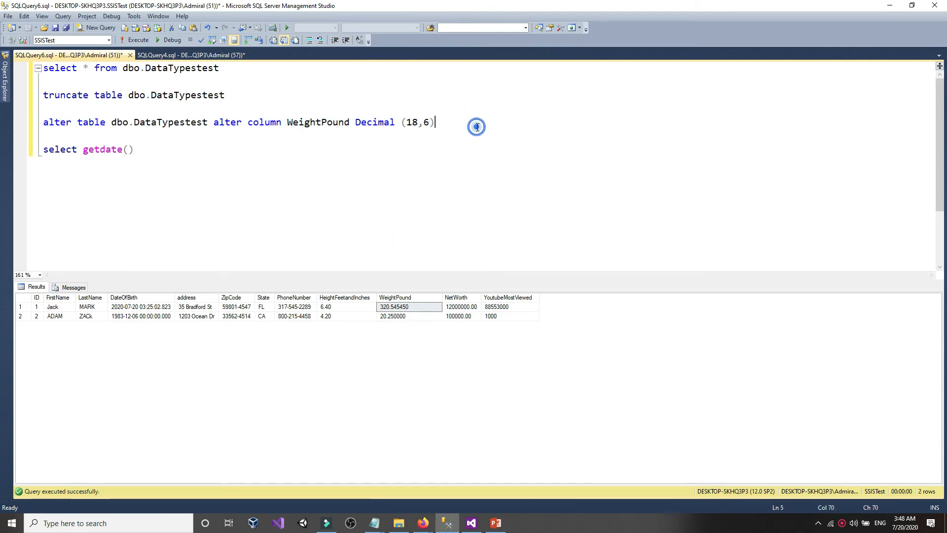
drag(433, 123, 425, 123)
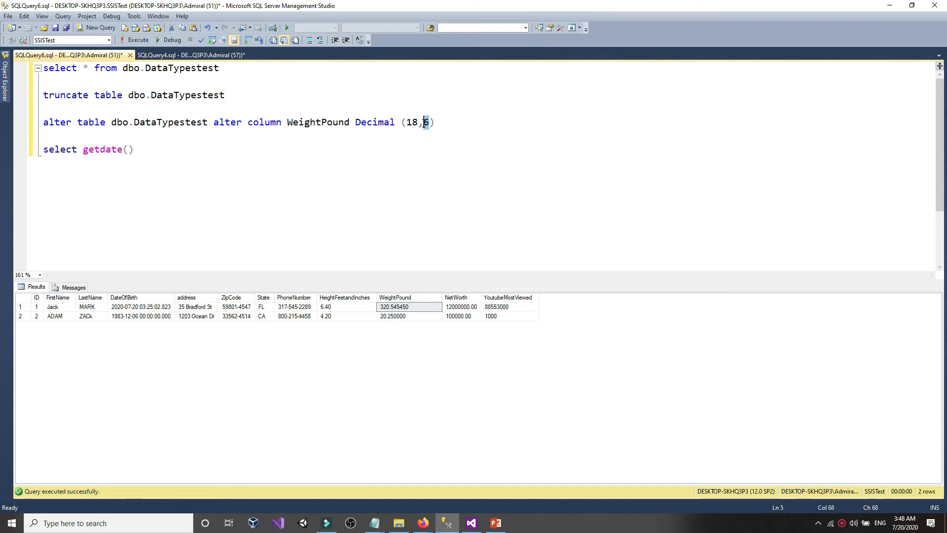
click(424, 123)
mouse_move(2, 112)
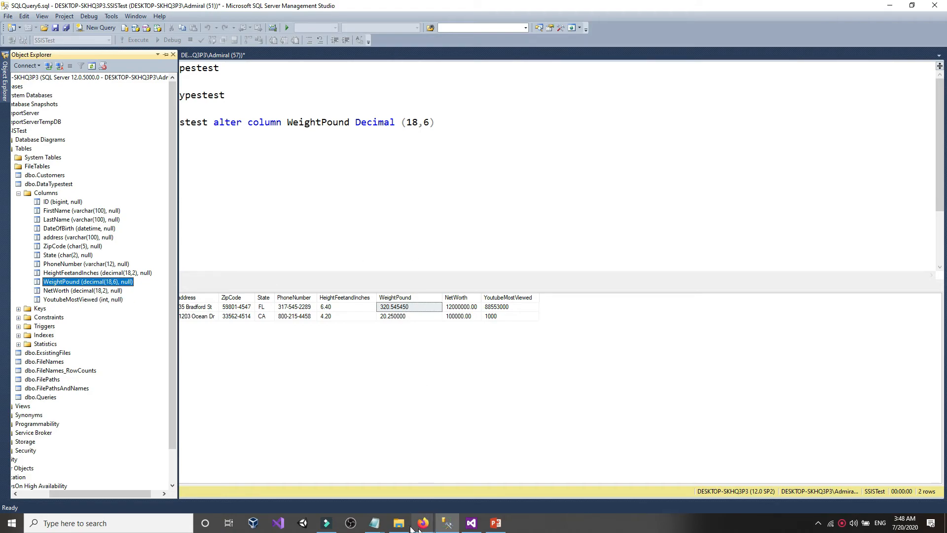
- In the data type notes, check NetWorth's Money type and YoutubeMostViewed's INT type
click(374, 523)
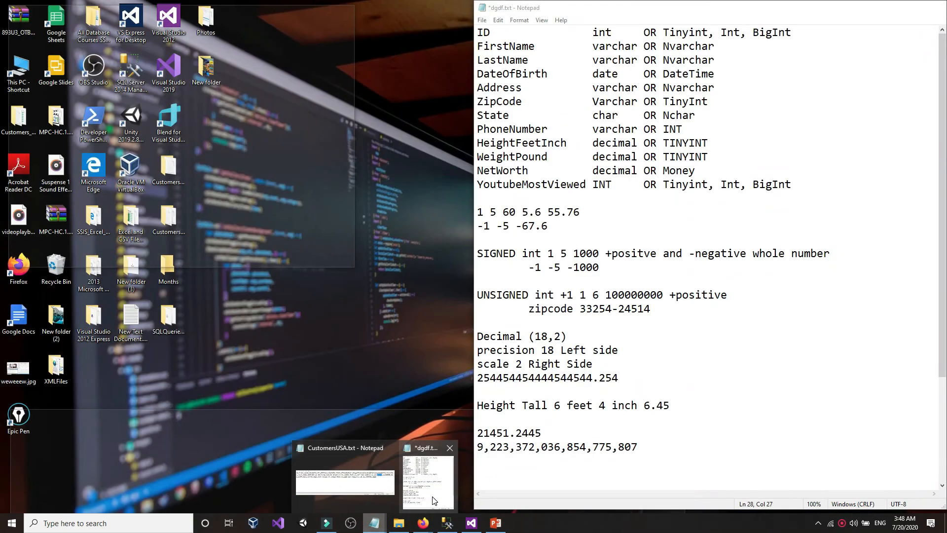
click(434, 501)
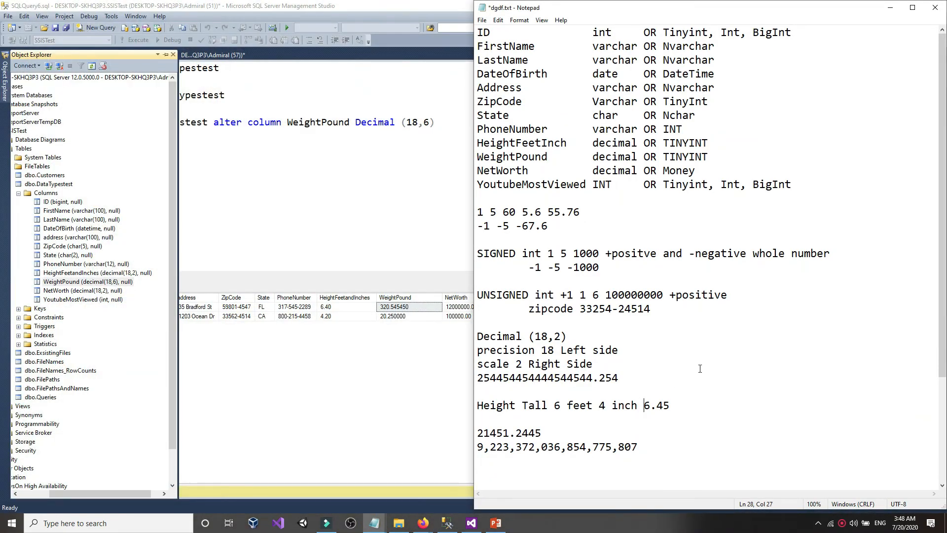
click(672, 232)
drag(664, 170, 699, 171)
click(699, 171)
double_click(698, 171)
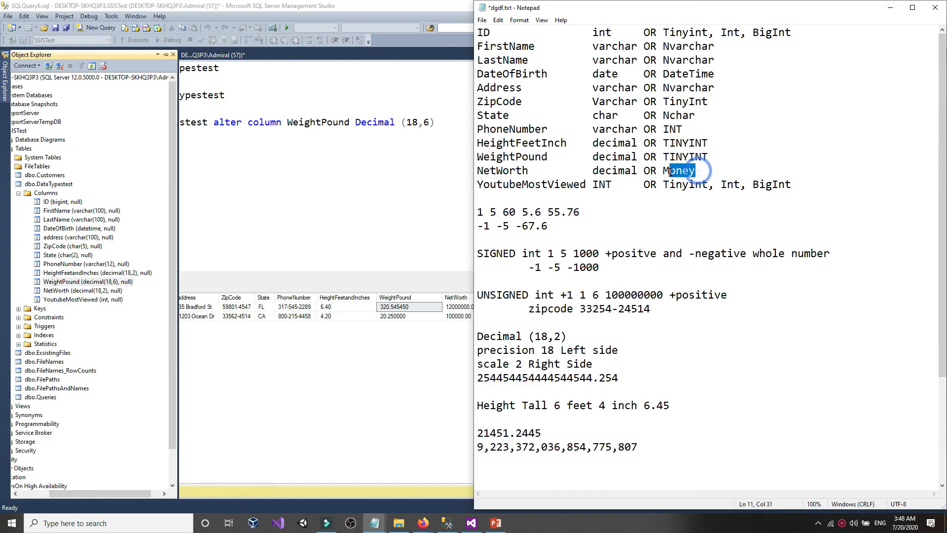
click(631, 171)
click(650, 227)
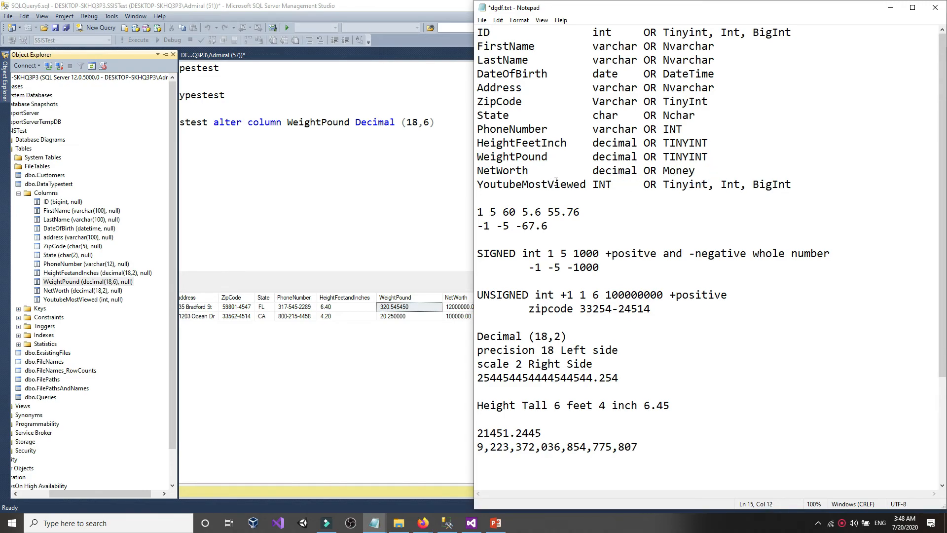
drag(475, 185, 509, 185)
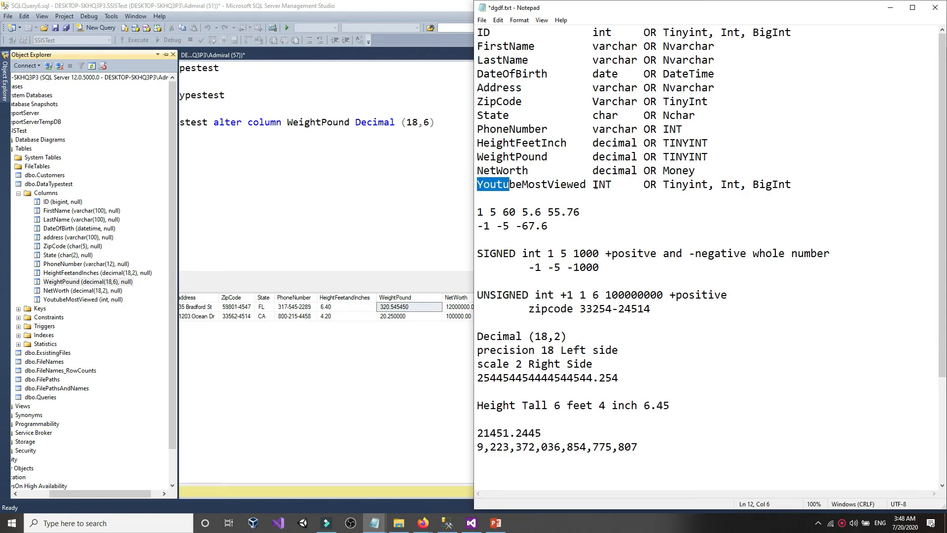
double_click(602, 185)
click(614, 186)
- Return to the SQL query editor and hide the column tree to show the full query
click(301, 242)
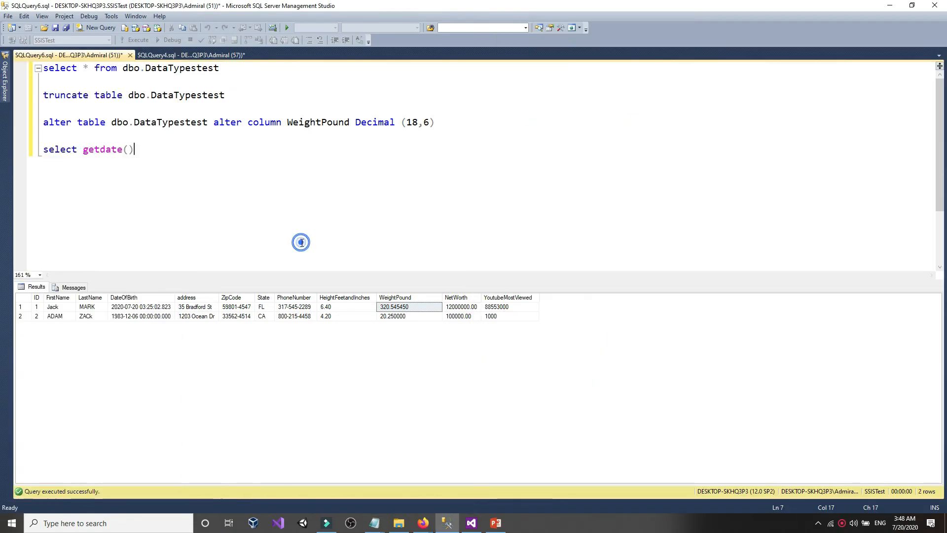
mouse_move(5, 78)
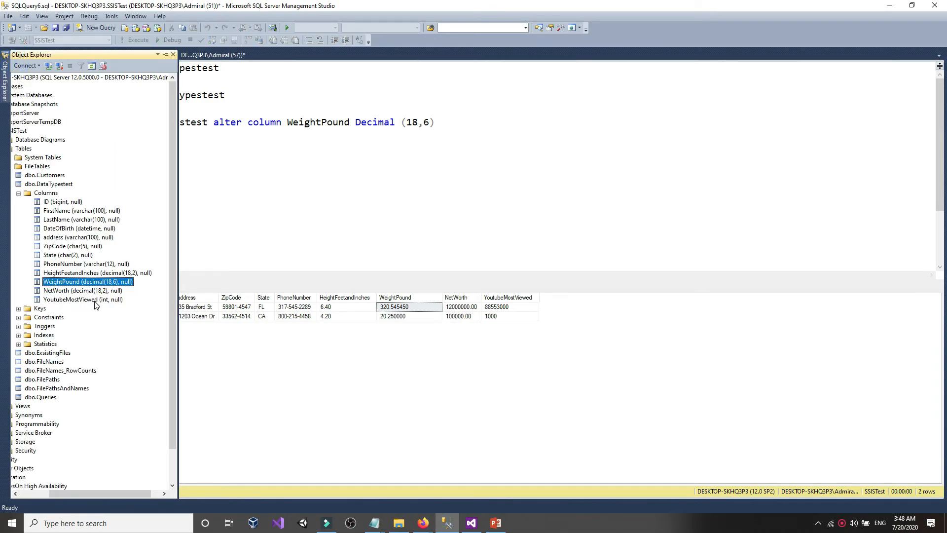
click(362, 212)
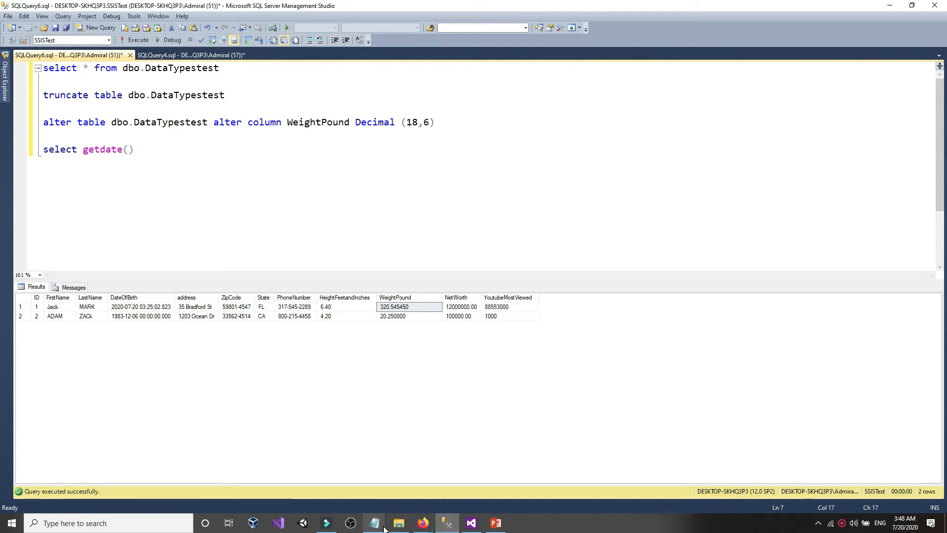
- On the SQL data types reference in Firefox, highlight int's maximum value 2,147,483,647
click(423, 523)
click(400, 480)
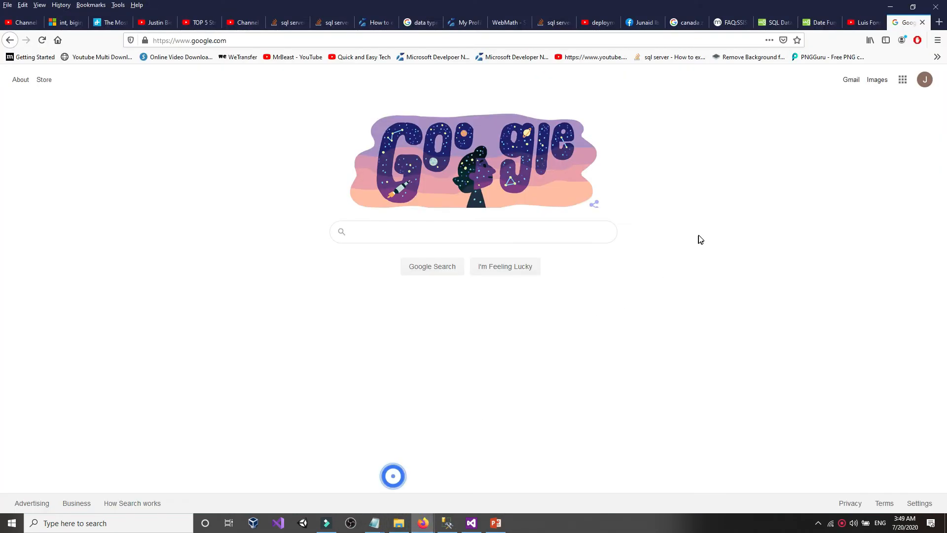
click(717, 22)
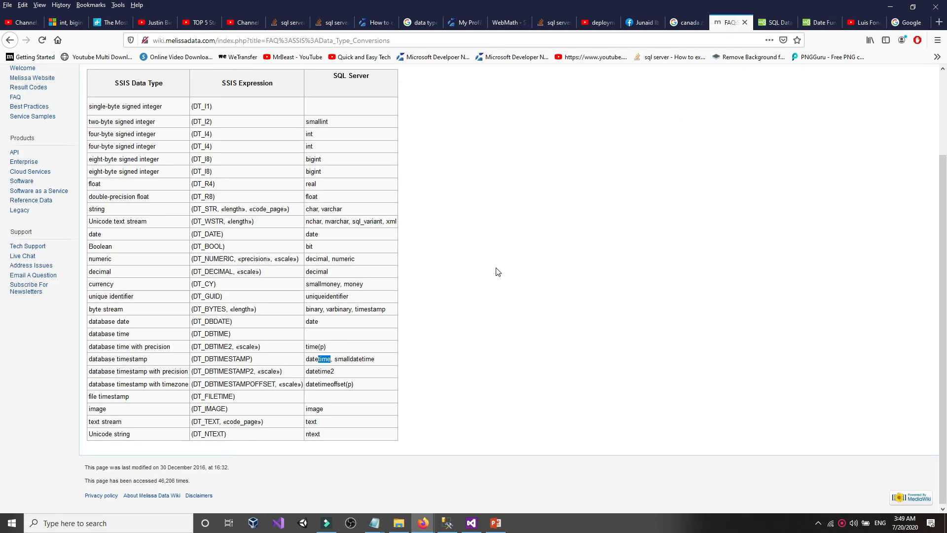
click(777, 22)
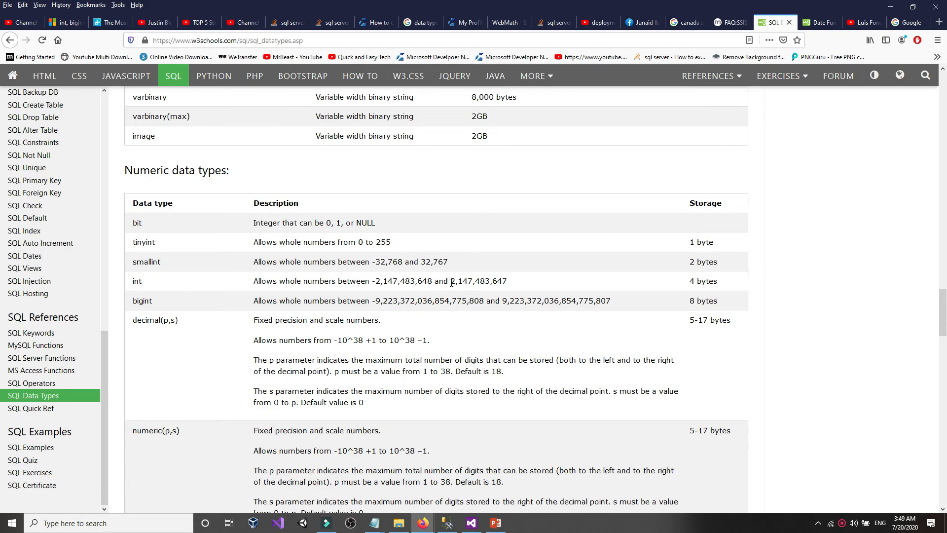
drag(452, 282, 519, 286)
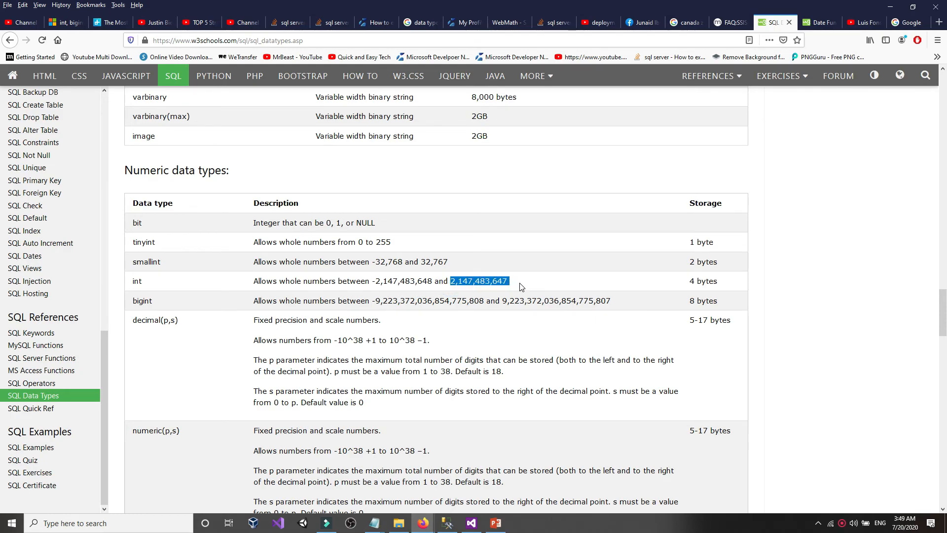
click(521, 287)
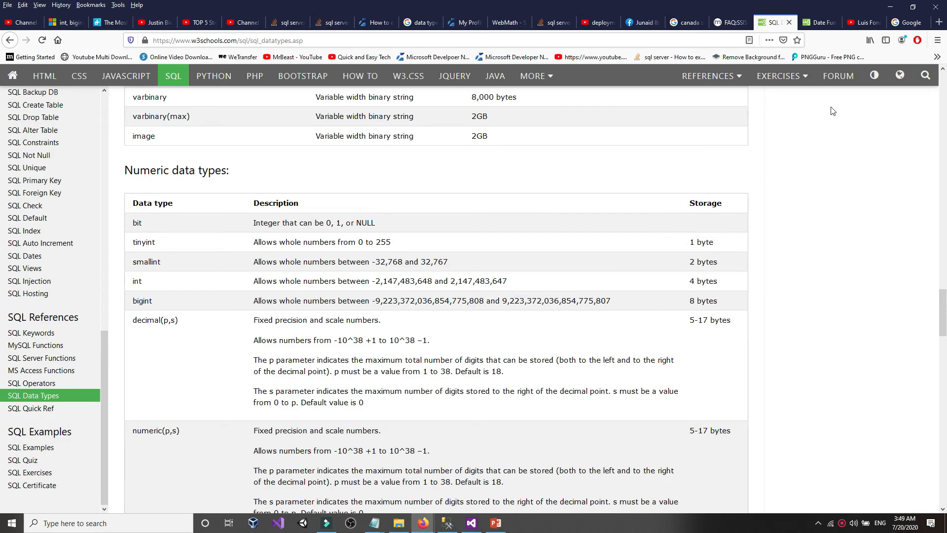
- Copy the YouTube video's view count 6,867,824,888
click(863, 23)
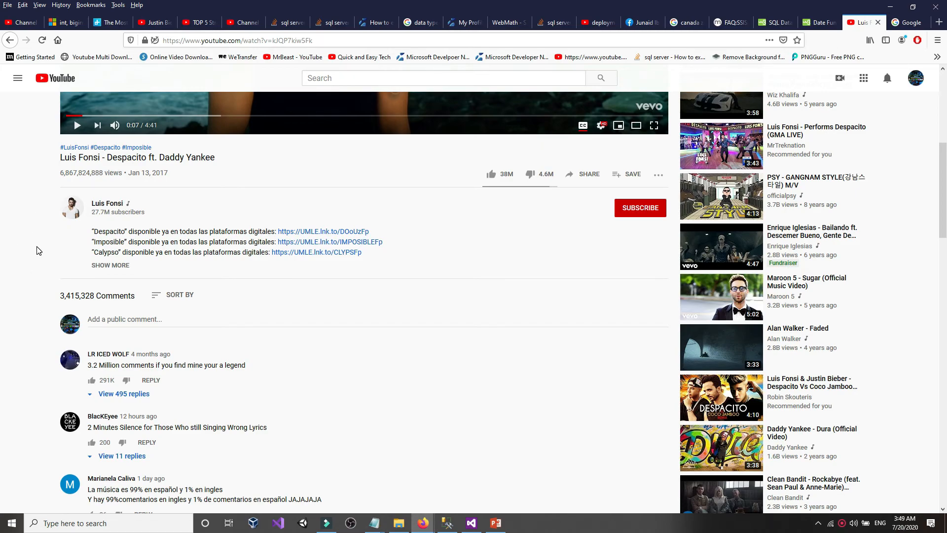
click(59, 171)
drag(59, 174, 113, 179)
click(104, 176)
drag(65, 175, 101, 174)
right_click(102, 176)
click(107, 183)
- Recheck int's 2,147,483,647 maximum, then bring CustomersUSA.txt to the front
click(777, 22)
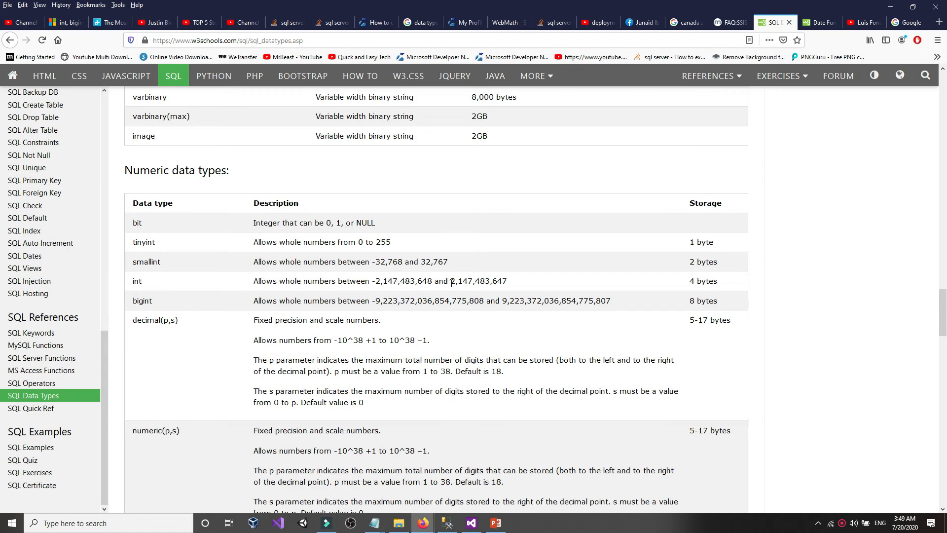
drag(450, 283, 517, 287)
click(436, 283)
drag(451, 282, 533, 286)
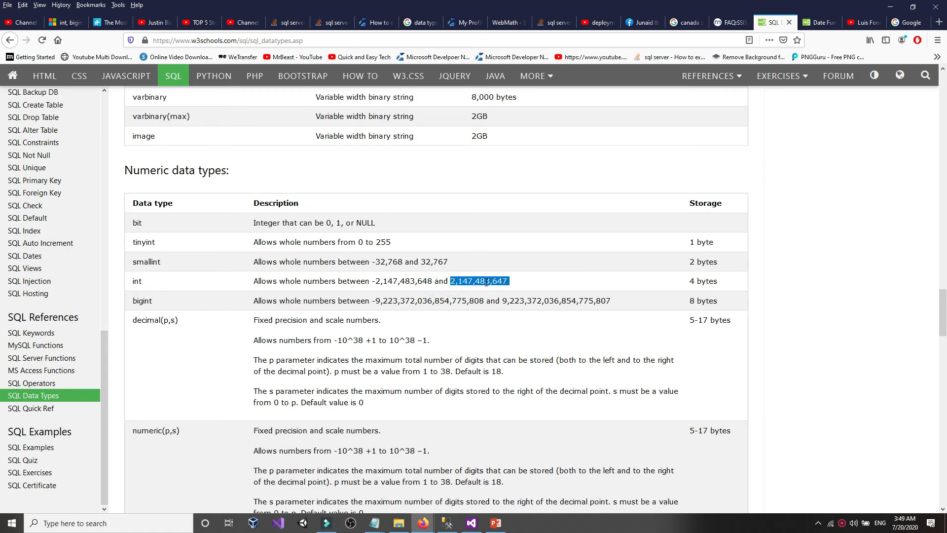
click(460, 281)
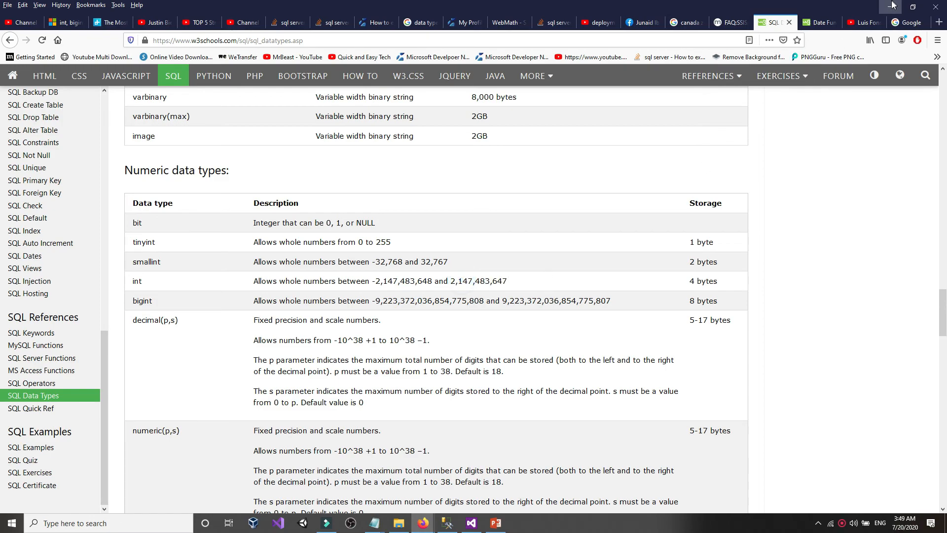
click(375, 522)
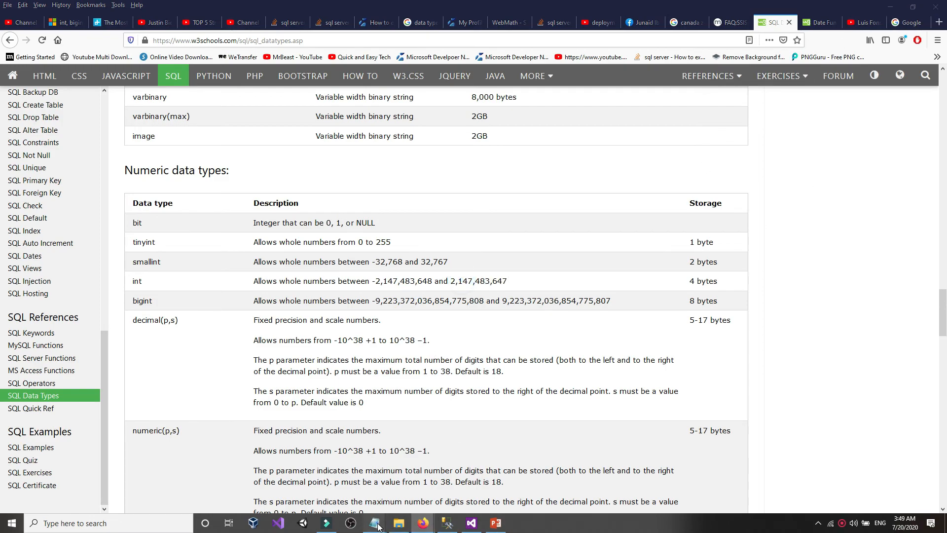
click(380, 507)
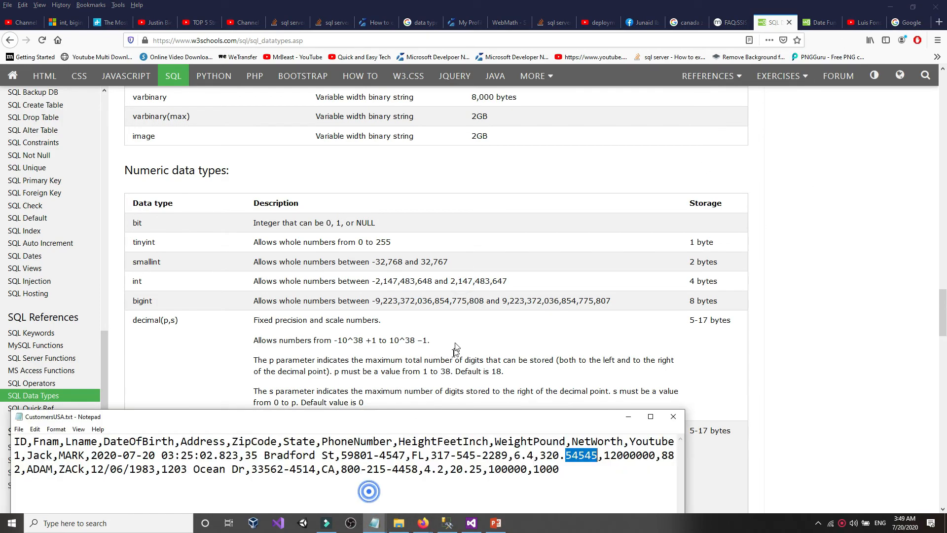
- Maximize CustomersUSA.txt and paste the copied view count over row 1's 88553000
click(558, 462)
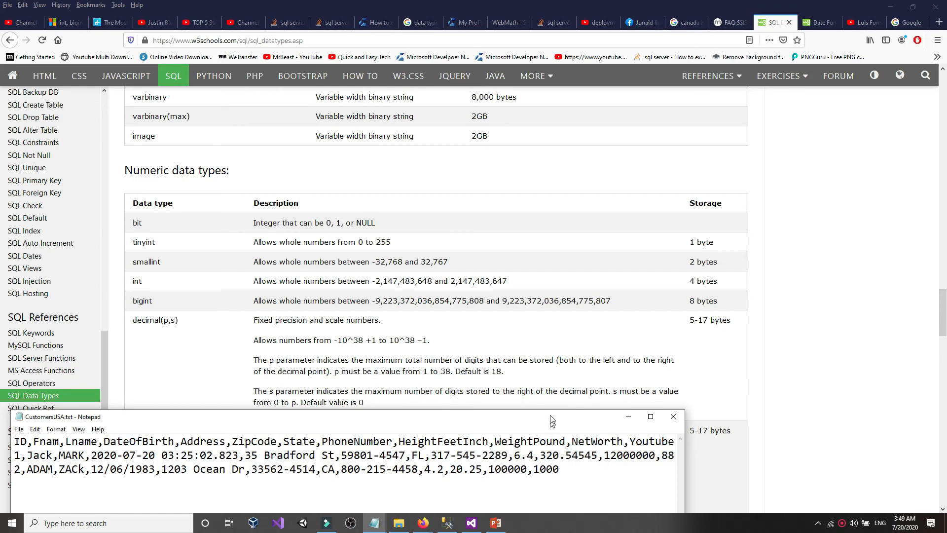
drag(548, 421, 535, 395)
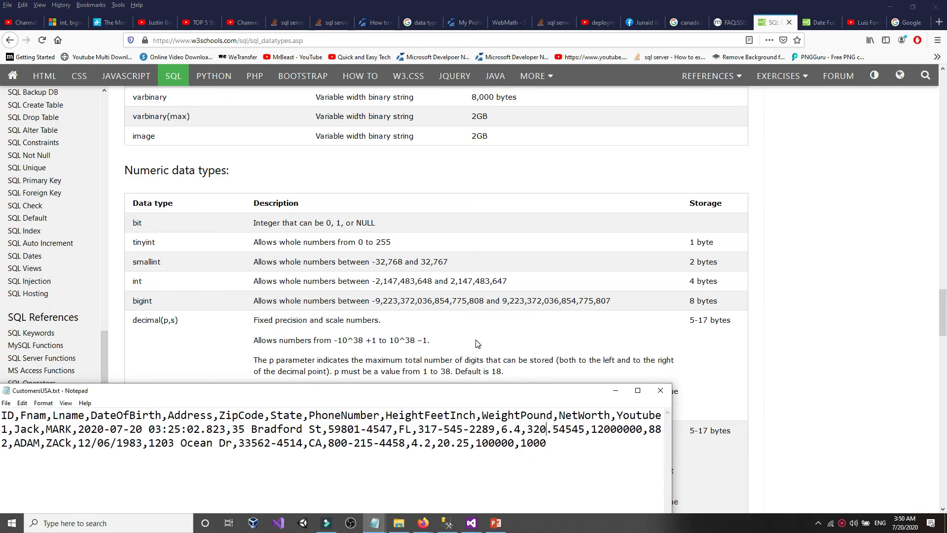
double_click(477, 394)
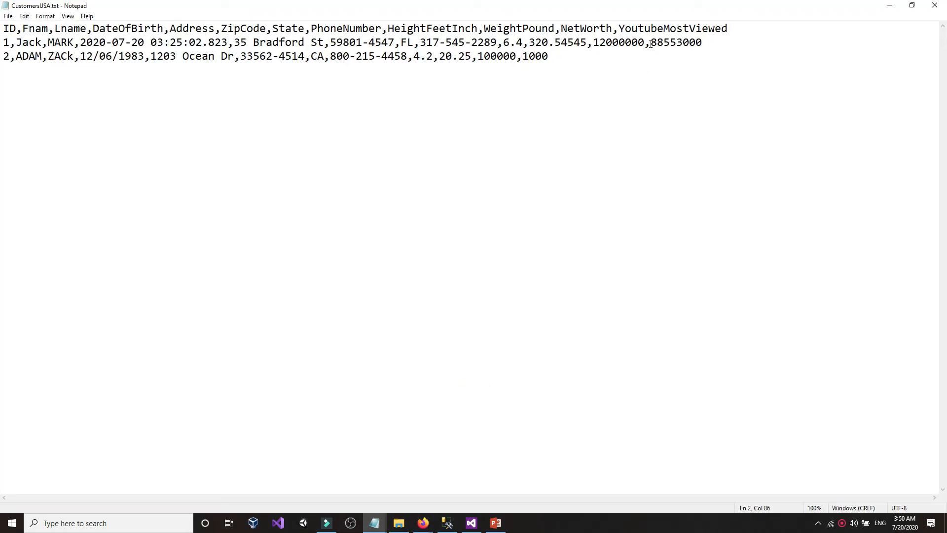
drag(651, 43, 715, 40)
right_click(668, 42)
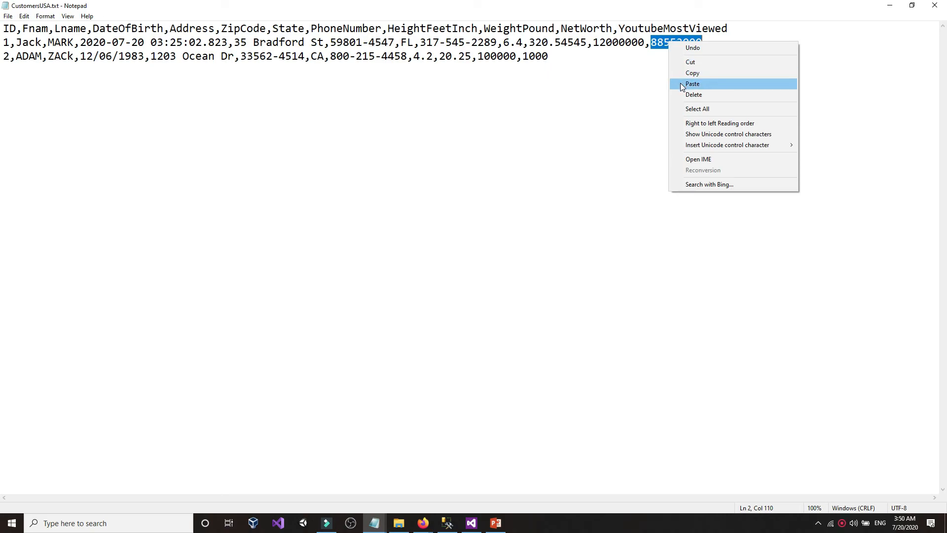
click(682, 86)
- Replace row 2's 1000 with the copied view count and save the file
drag(480, 59, 560, 59)
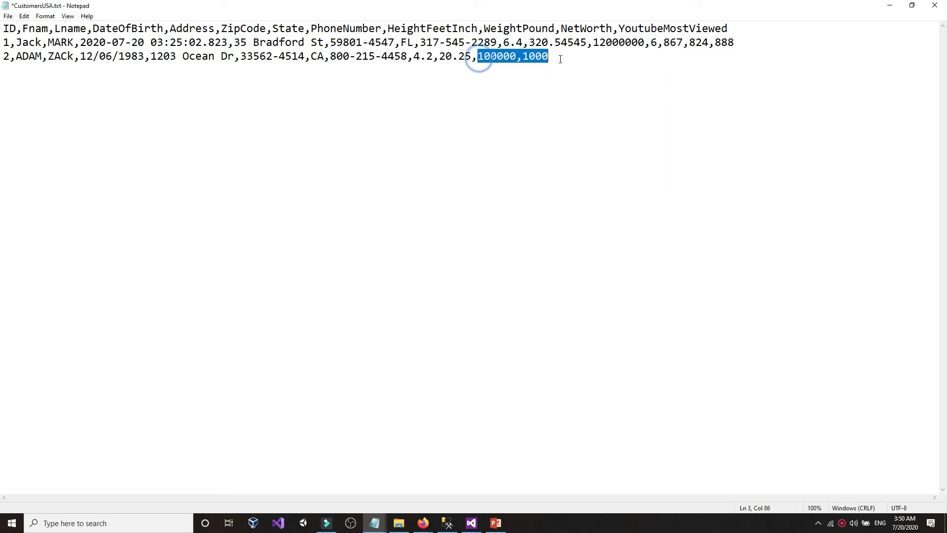
click(561, 59)
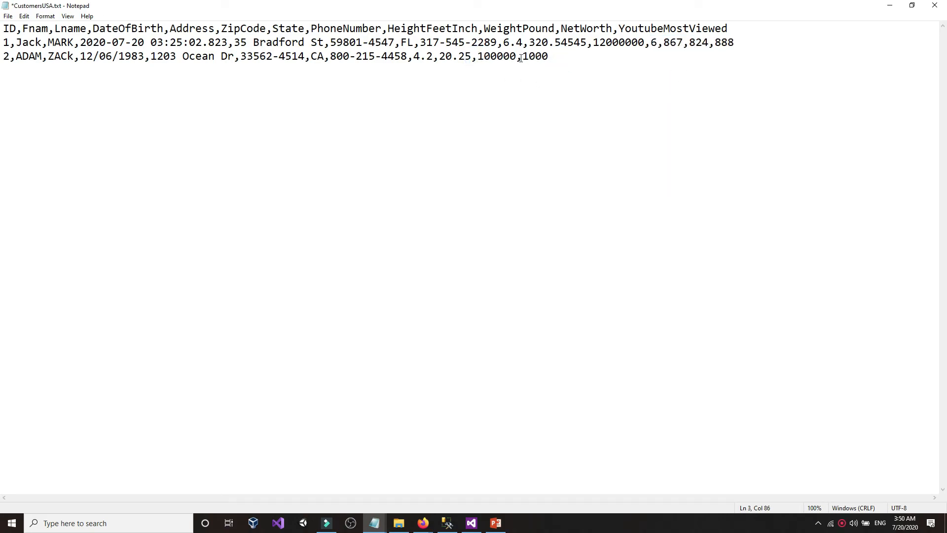
drag(523, 56, 549, 58)
right_click(548, 58)
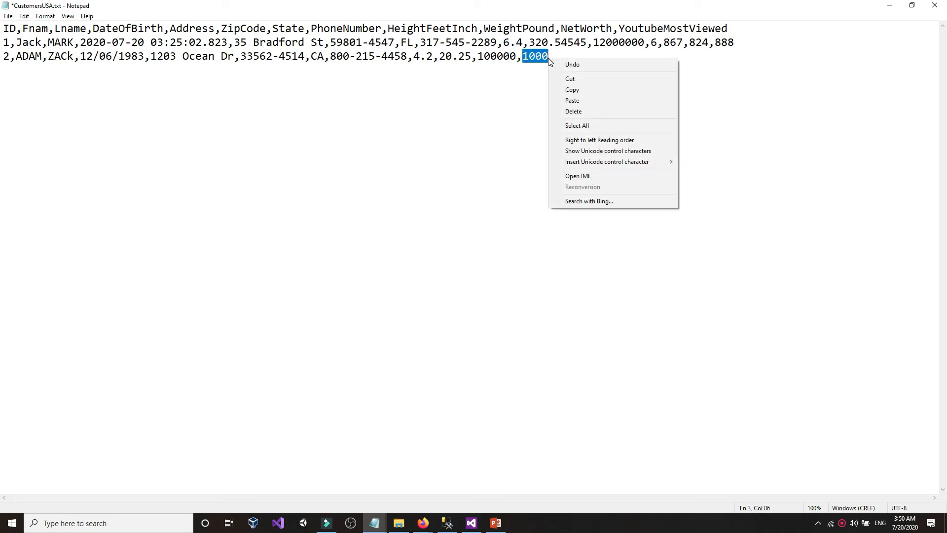
click(560, 98)
click(8, 16)
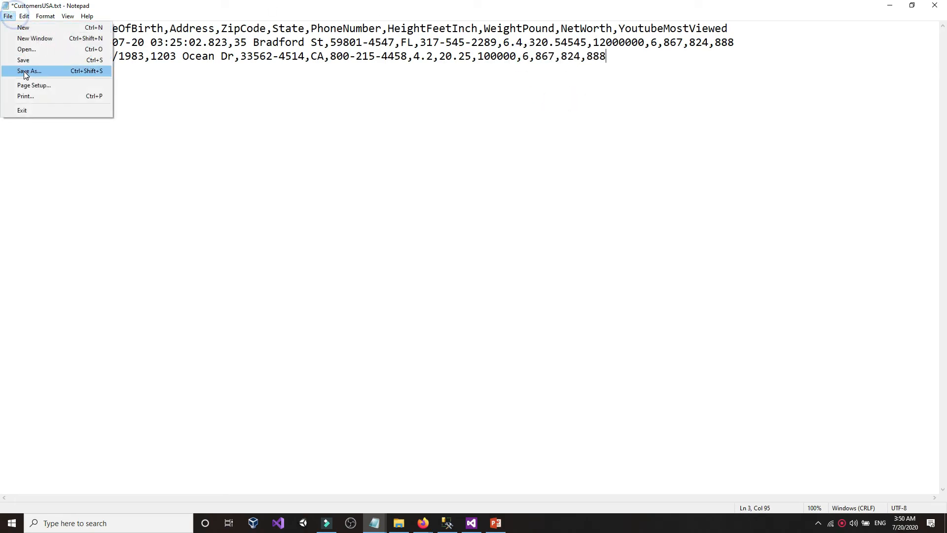
click(33, 60)
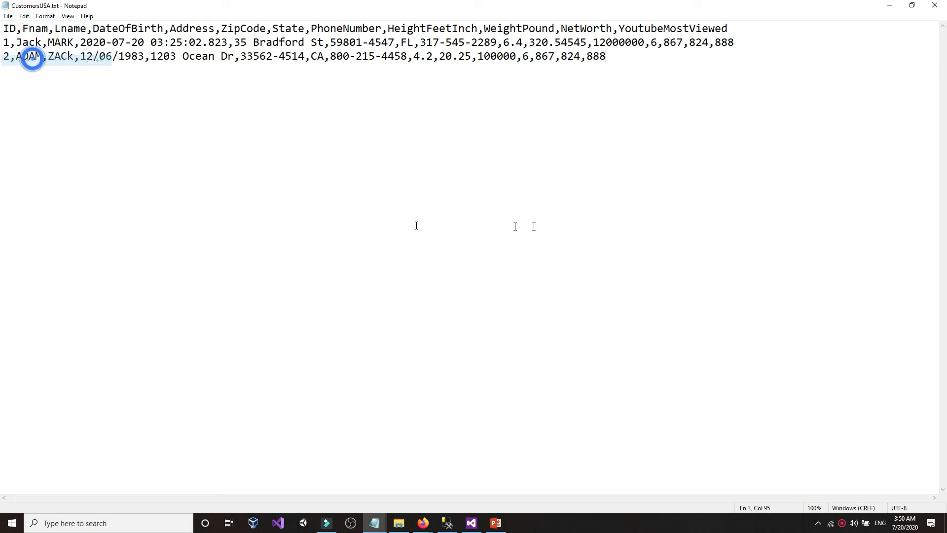
click(912, 5)
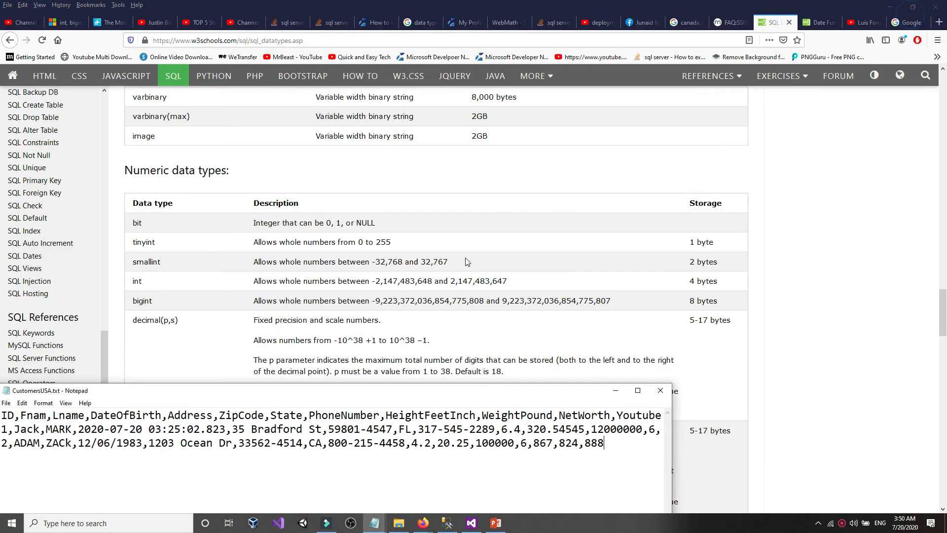
- Run the package and read the YoutubeMostViewed Data Conversion overflow error in the Progress log
click(474, 525)
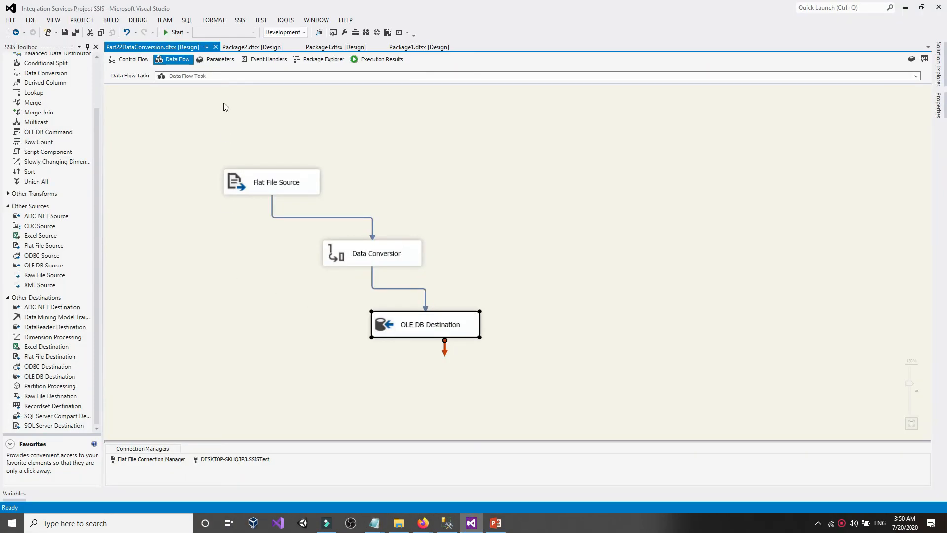
click(174, 32)
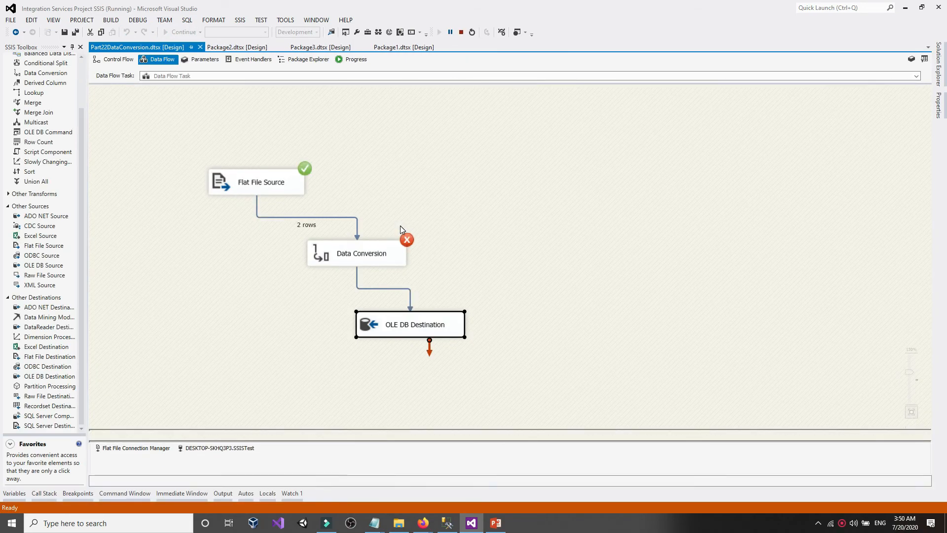
click(354, 60)
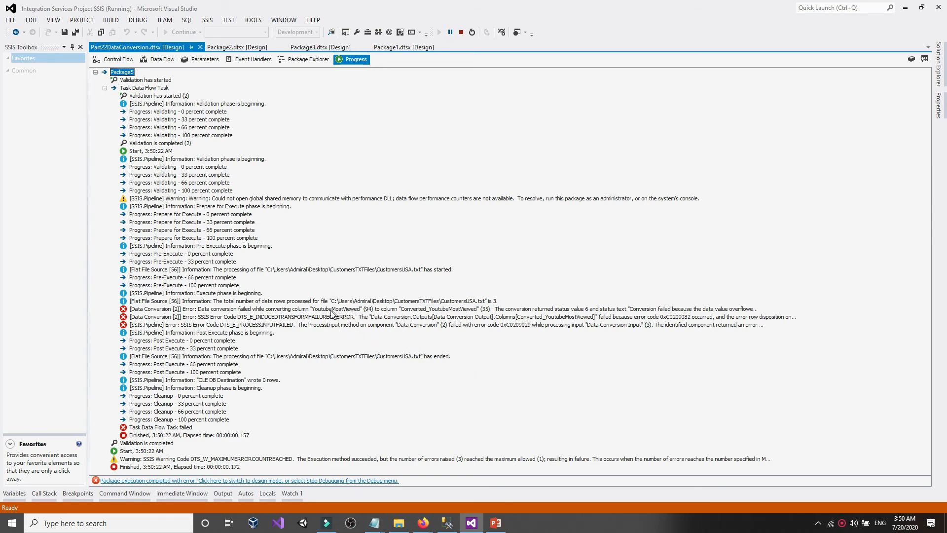
click(358, 310)
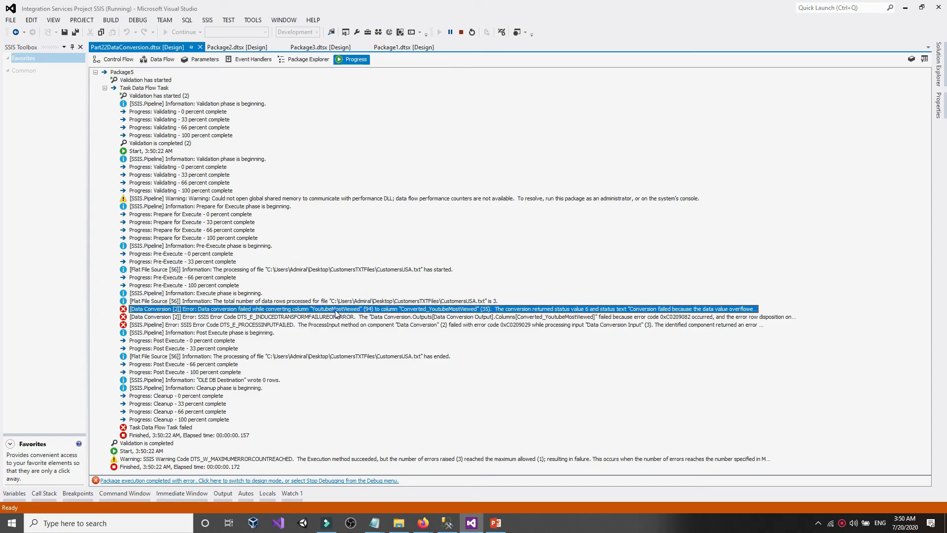
click(116, 59)
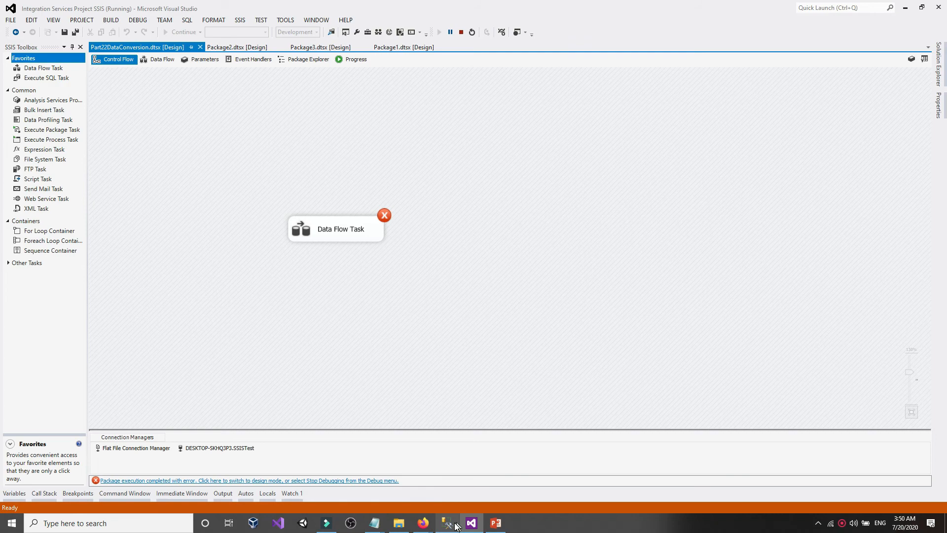
mouse_move(423, 524)
click(398, 497)
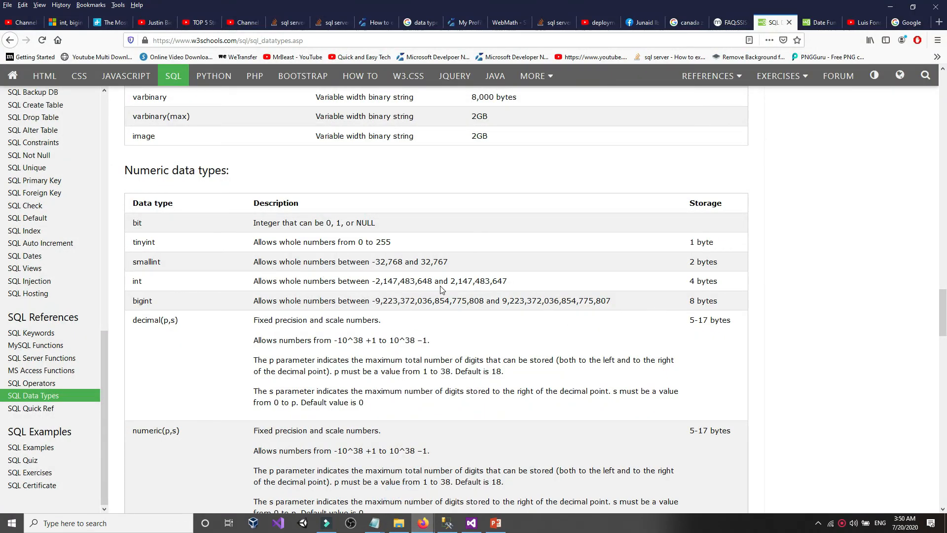
- Compare int's 2,147,483,647 limit with the Despacito video's 6,867,824,888 views
drag(451, 282, 524, 281)
click(525, 279)
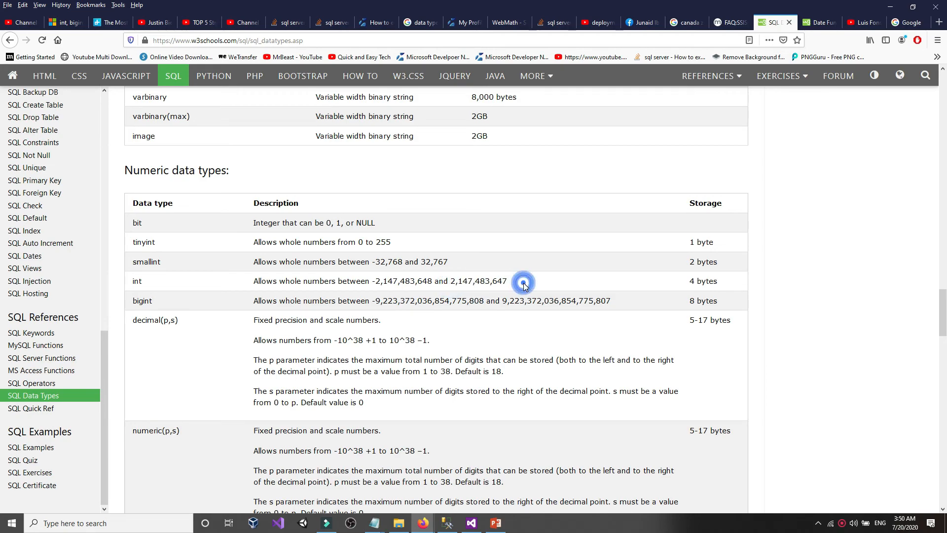
click(856, 23)
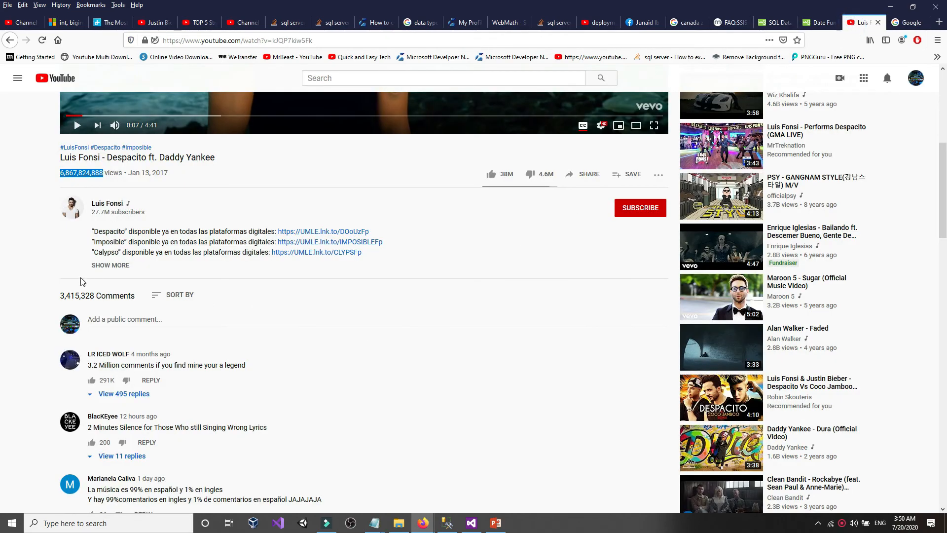
click(904, 23)
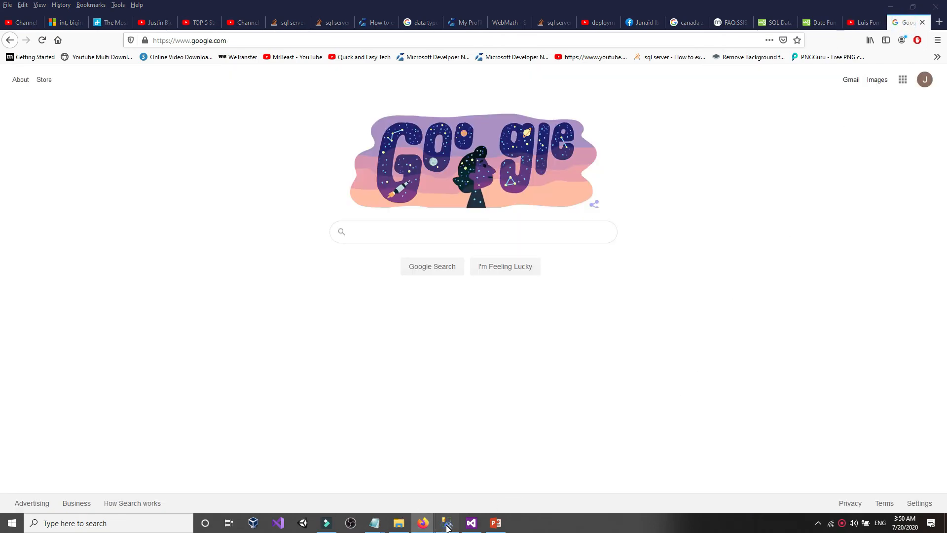
- Check in SSMS that DataTypestest's YoutubeMostViewed column is still int
click(447, 523)
click(4, 84)
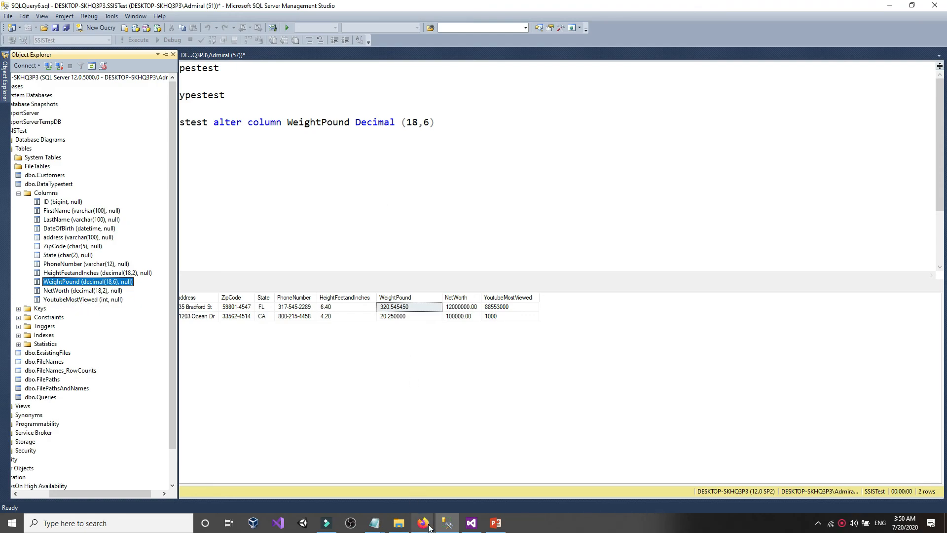
mouse_move(423, 523)
click(377, 462)
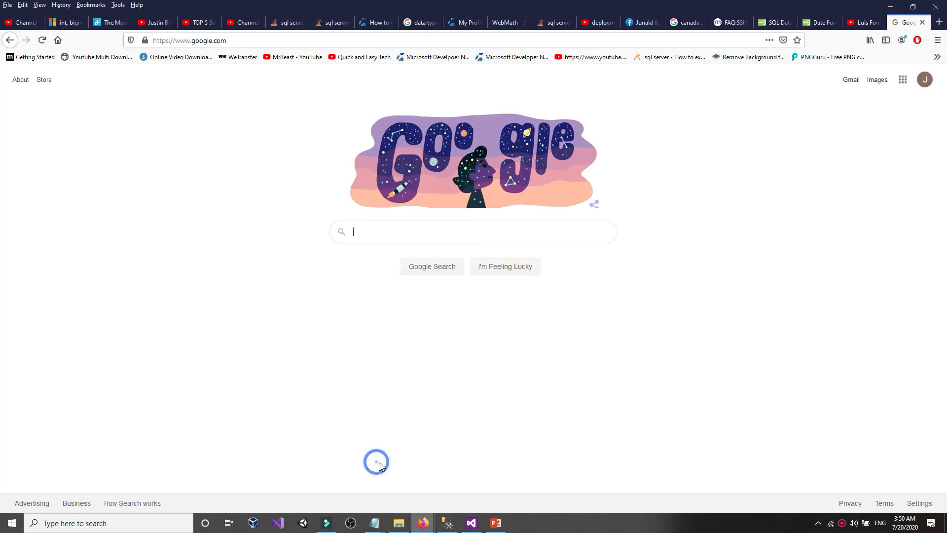
click(510, 447)
- Highlight bigint's upper limit 9,223,372,036,854,775,807 on the SQL data types page
click(817, 22)
click(776, 22)
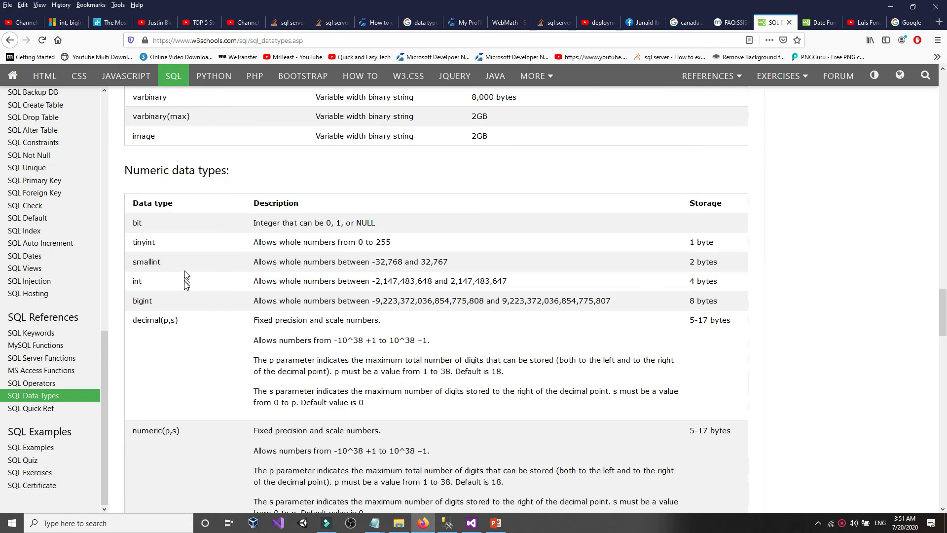
click(502, 301)
drag(503, 301, 627, 307)
click(626, 306)
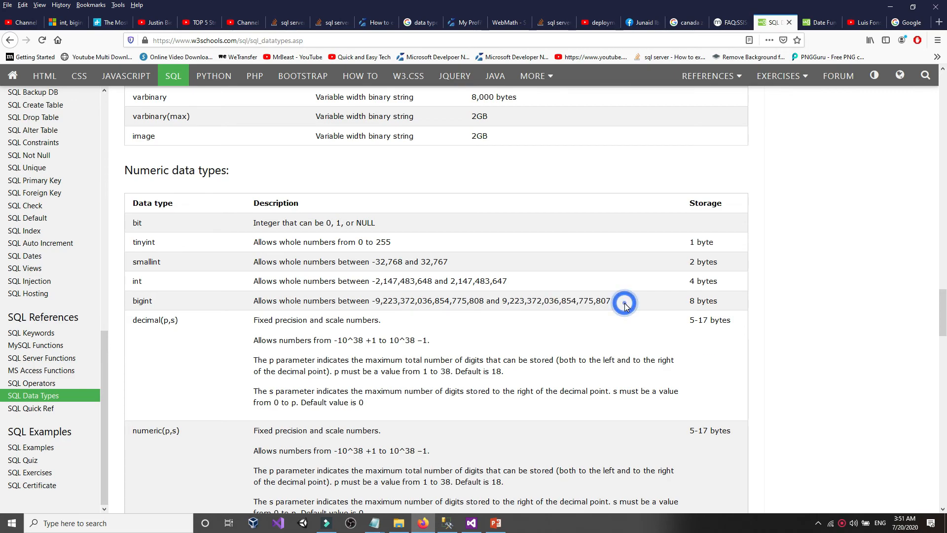
drag(551, 302, 611, 302)
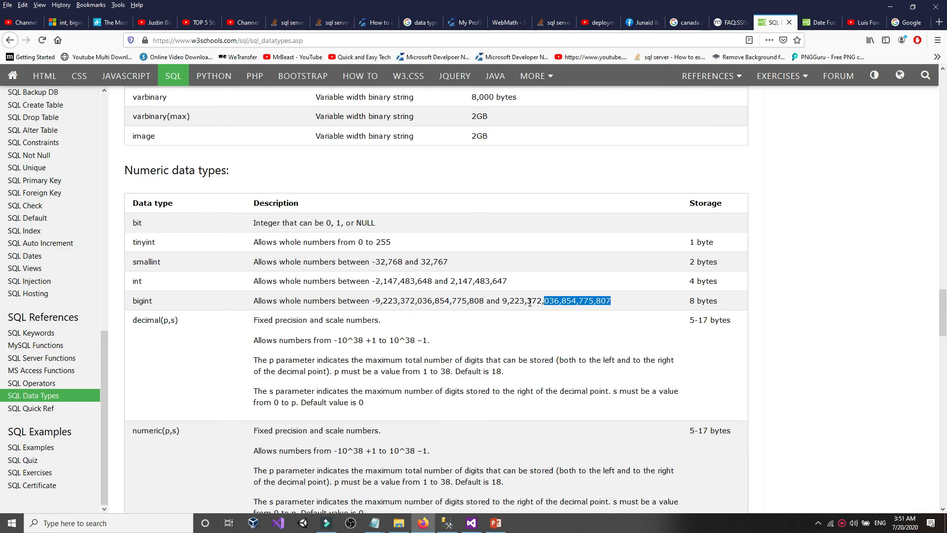
click(528, 302)
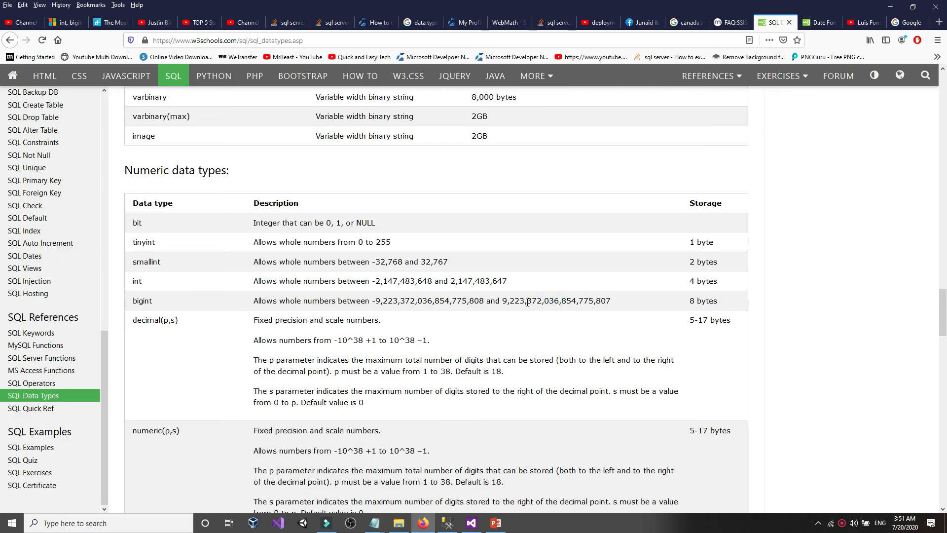
drag(528, 302, 614, 306)
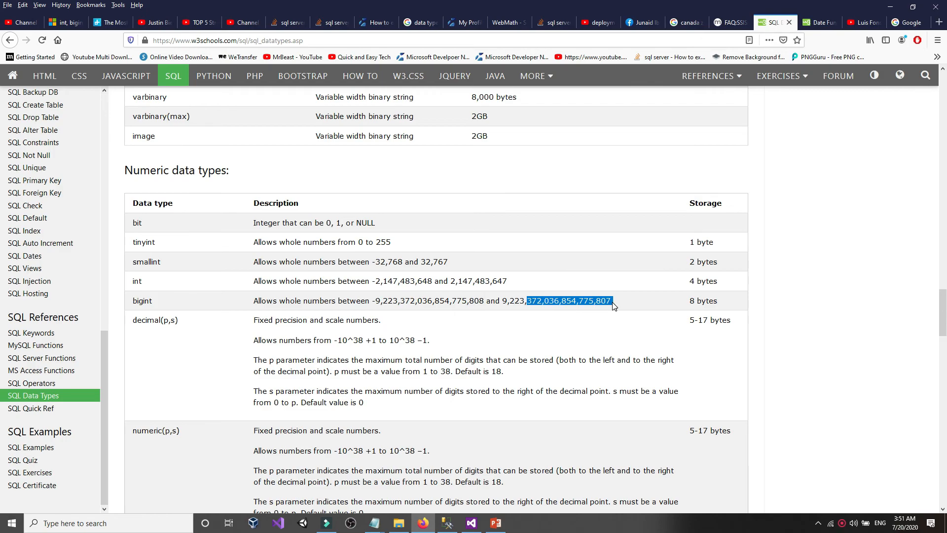
drag(510, 302, 519, 303)
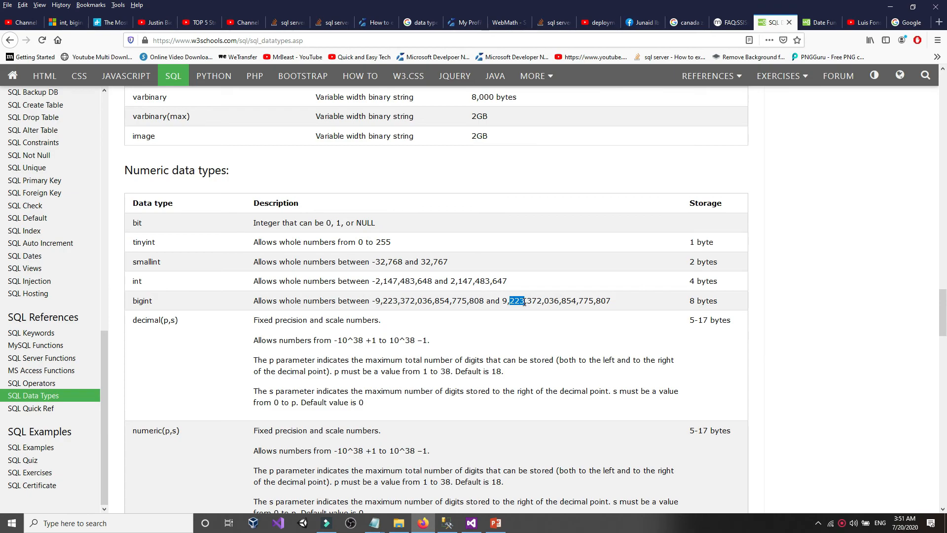
drag(501, 302, 640, 307)
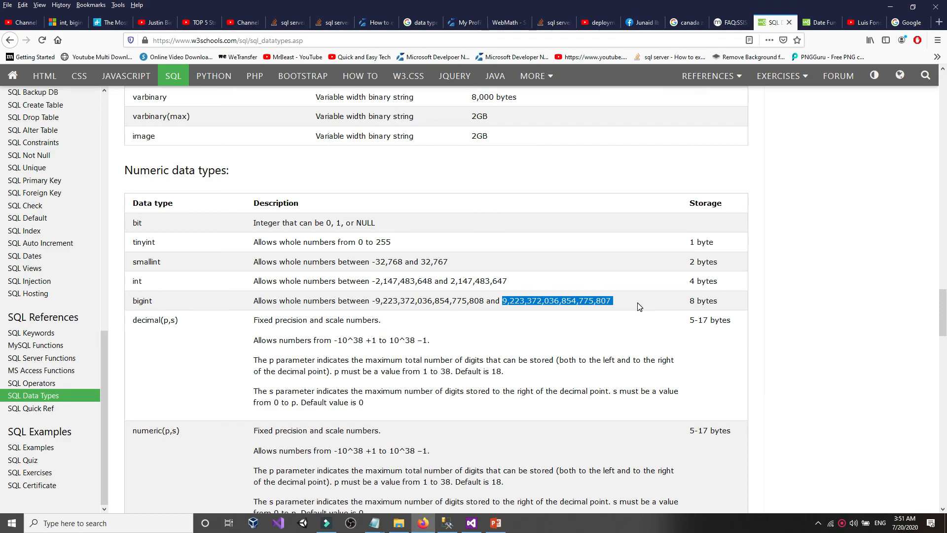
click(640, 306)
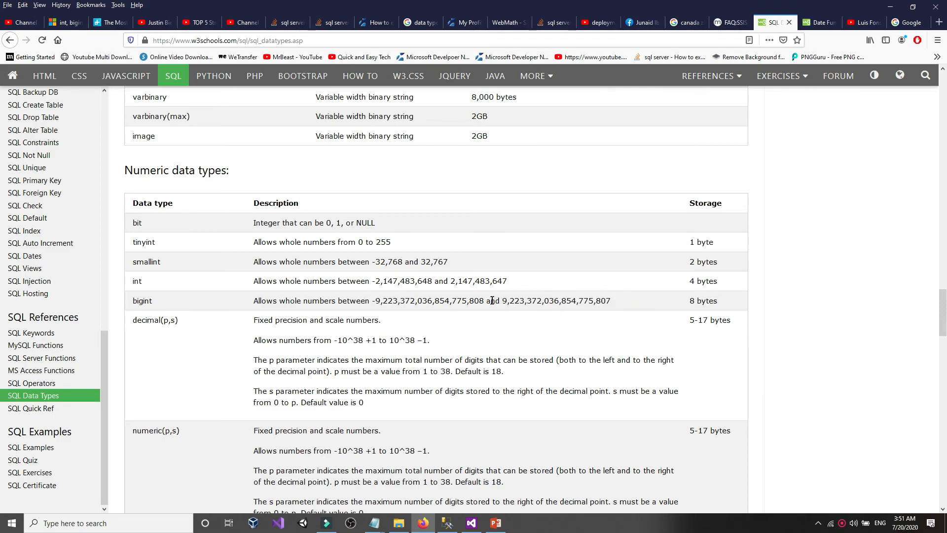
drag(504, 301, 628, 304)
click(177, 300)
click(447, 523)
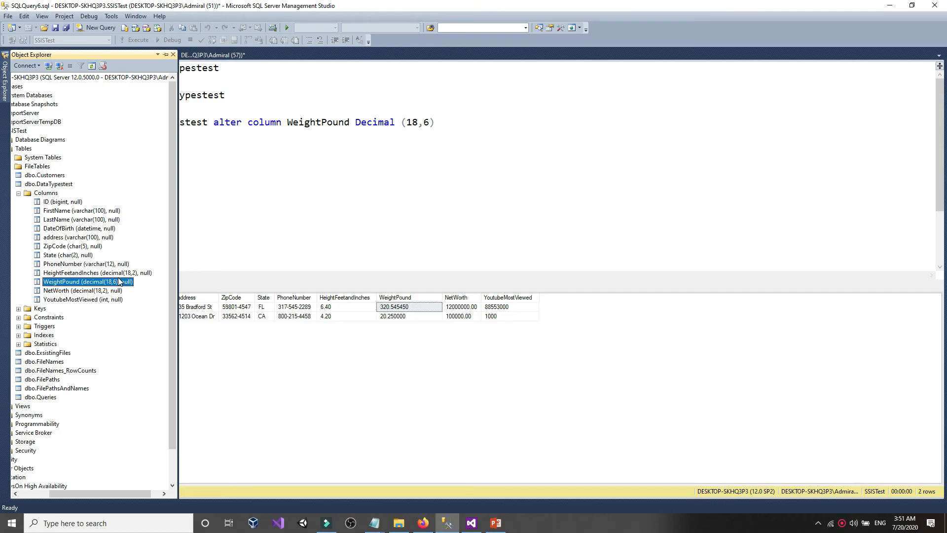
- Edit and run the ALTER TABLE statement to make YoutubeMostViewed bigint
click(79, 300)
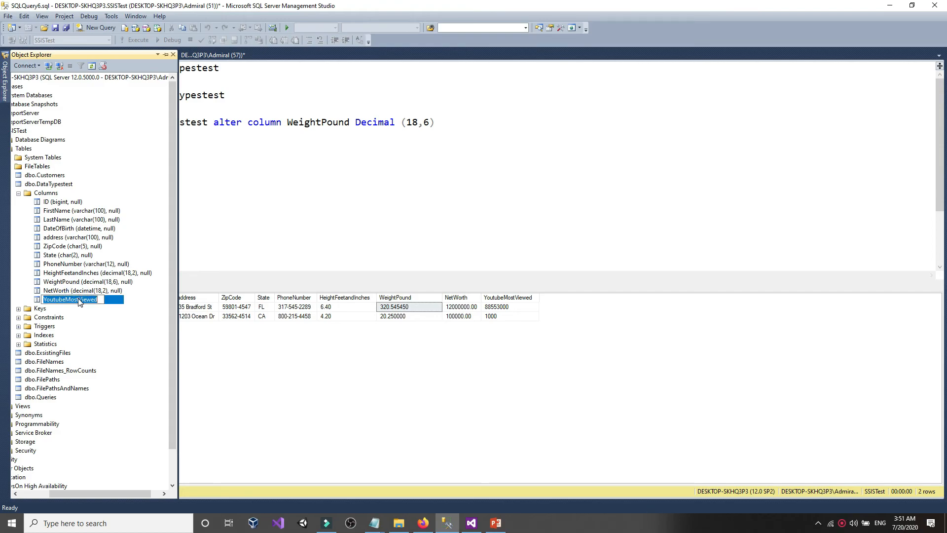
right_click(78, 300)
click(103, 328)
key(ctrl+c)
drag(289, 124, 349, 123)
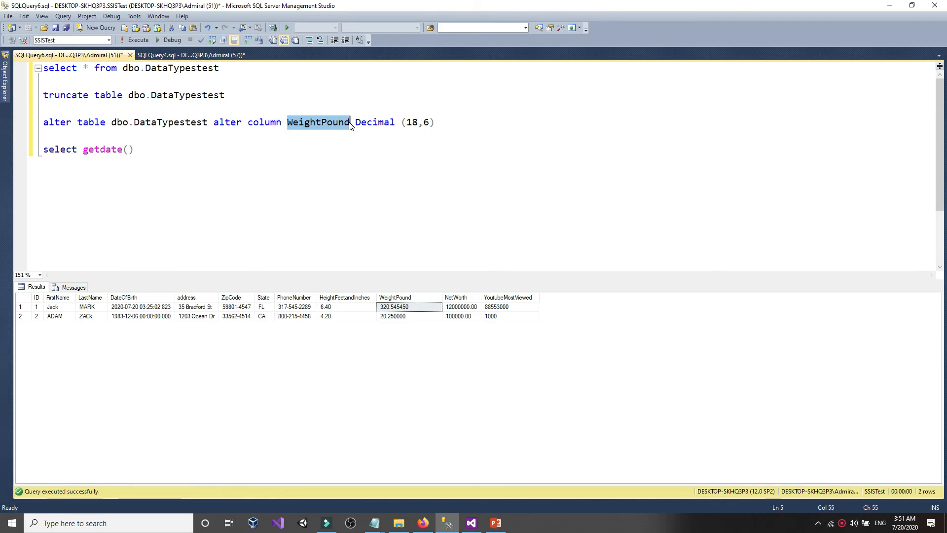
right_click(347, 125)
click(369, 151)
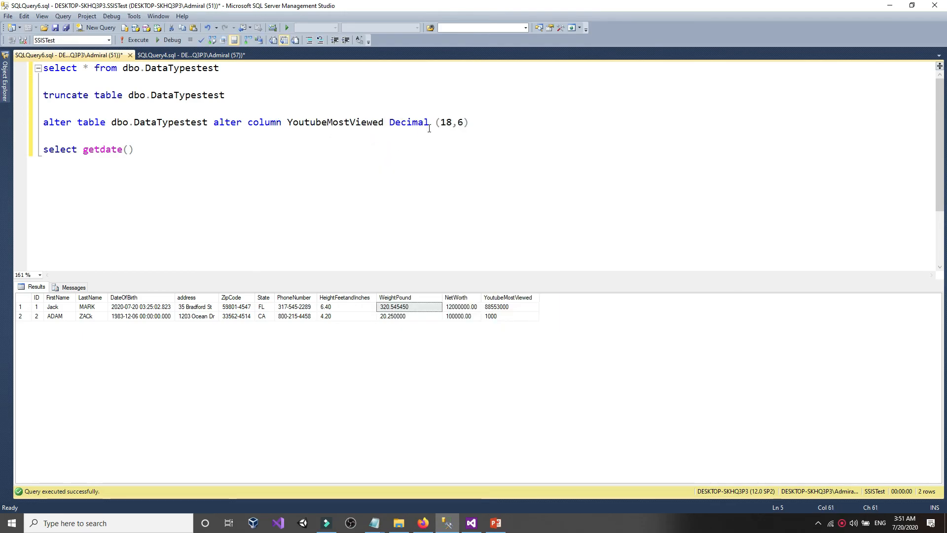
drag(428, 125, 499, 125)
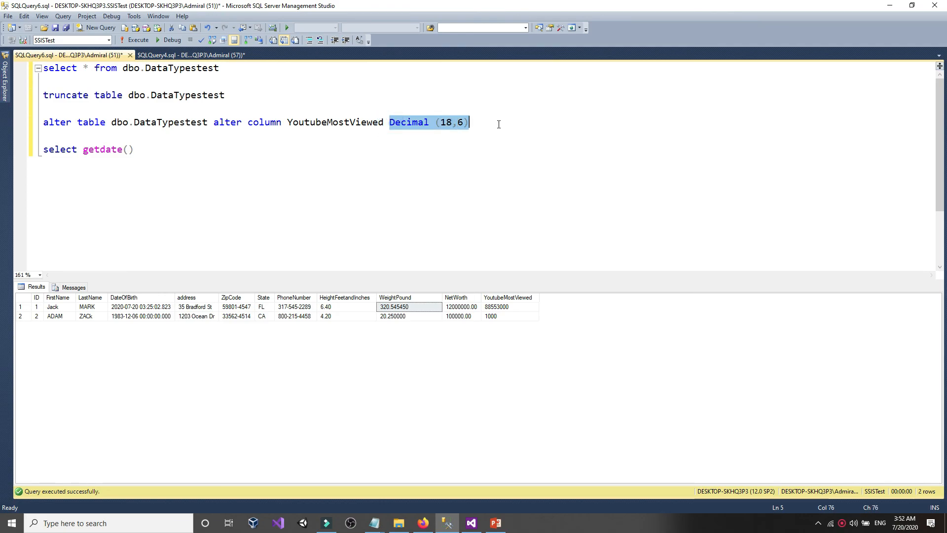
text(t)
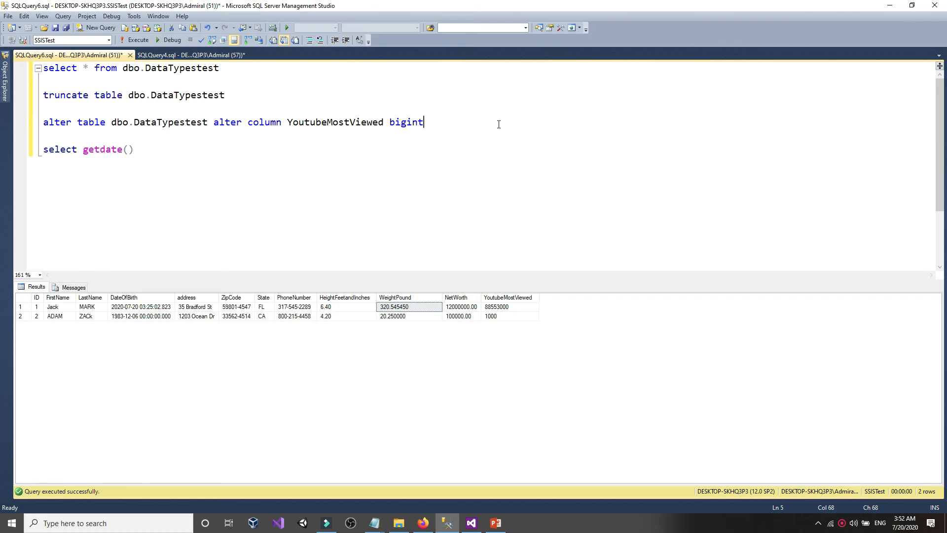
key(shift+Home)
click(136, 40)
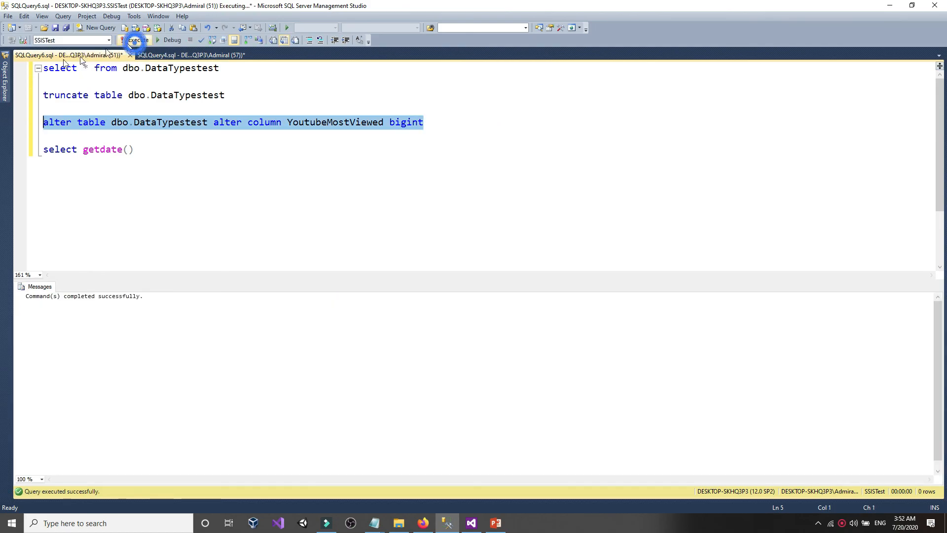
- Refresh the columns to confirm bigint, then truncate DataTypestest and select it, returning zero rows
click(5, 77)
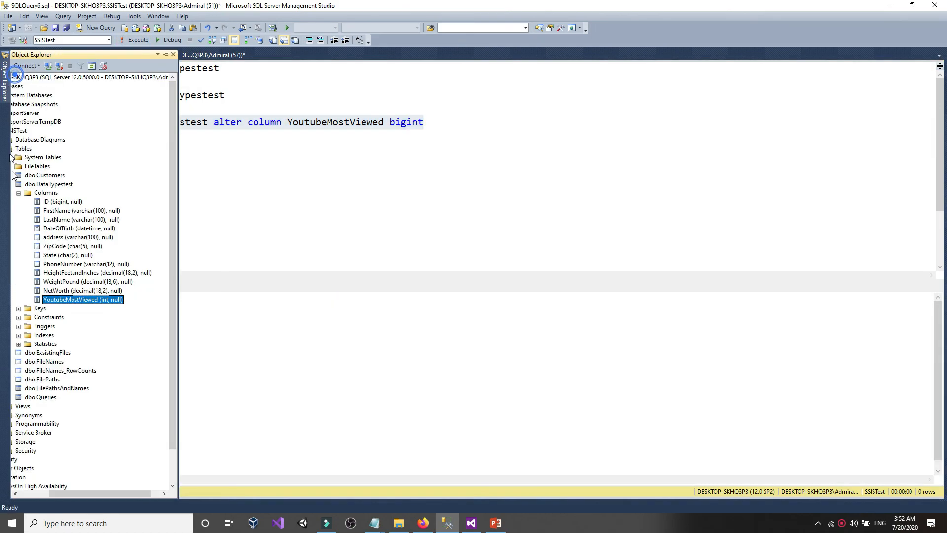
right_click(78, 299)
click(106, 381)
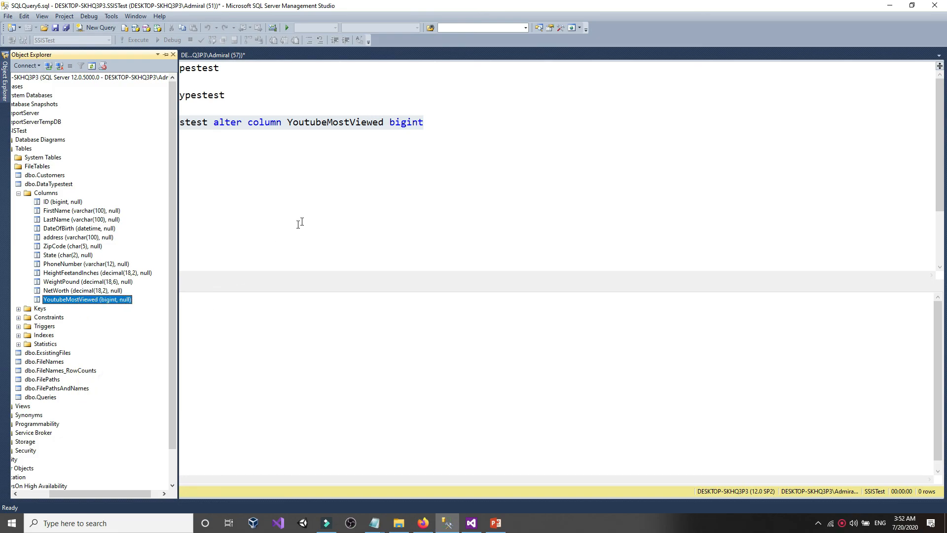
click(319, 207)
click(235, 94)
key(ctrl+shift+Home)
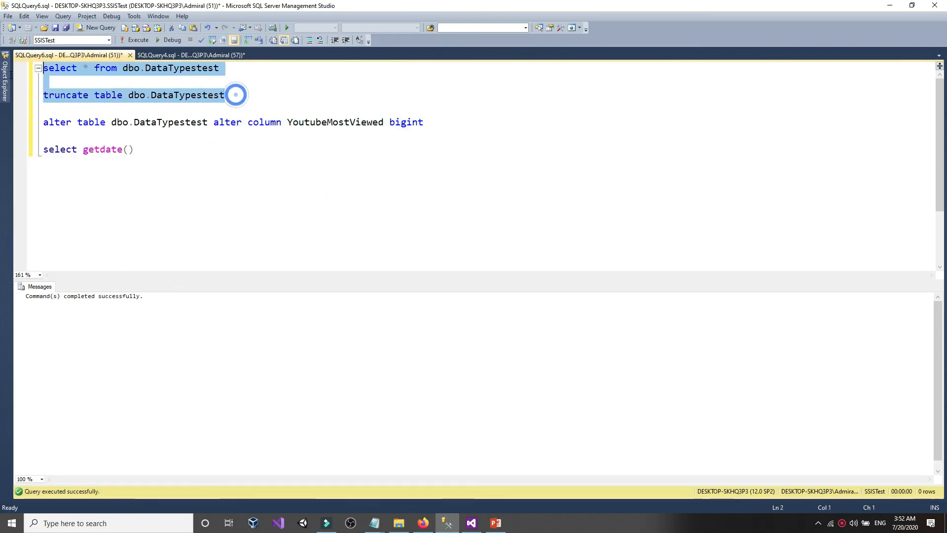
click(147, 42)
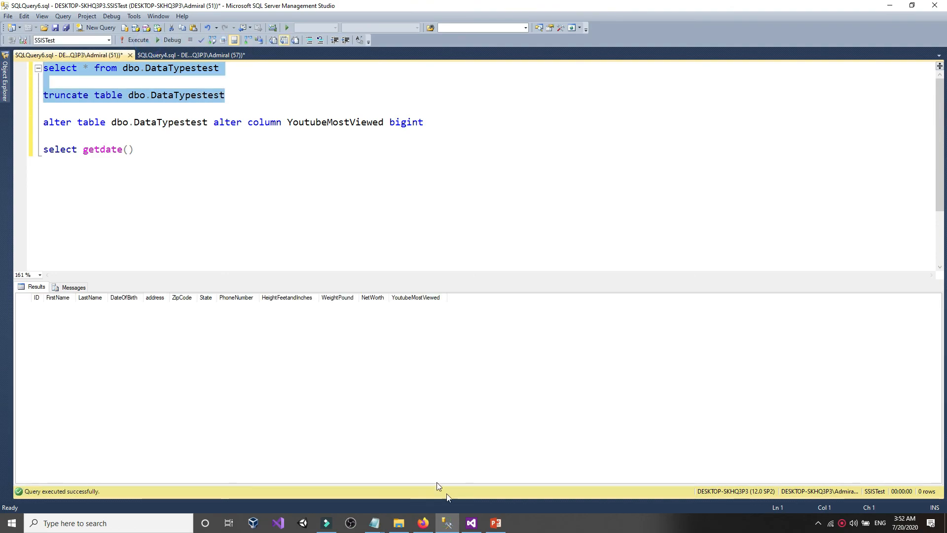
click(470, 524)
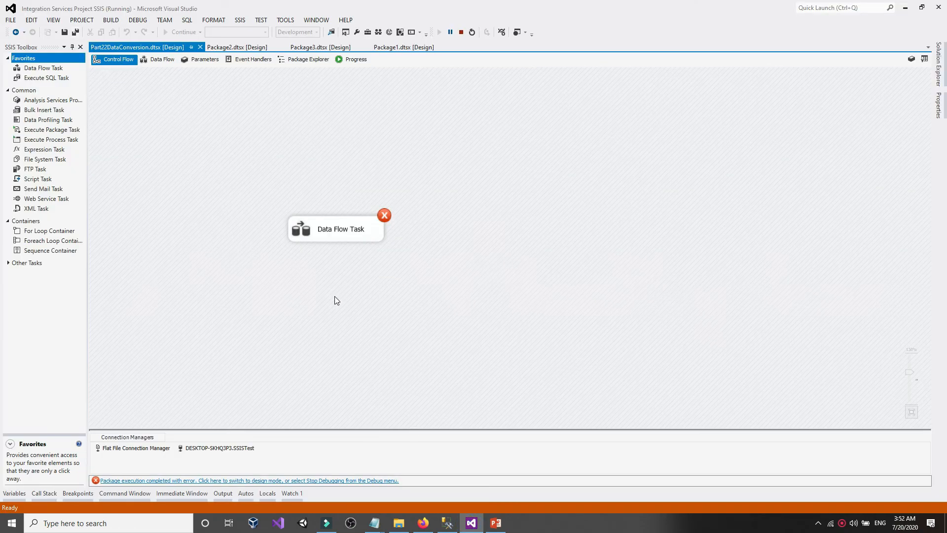
- In Data Conversion, set YoutubeMostViewed's data type to eight-byte signed integer [DT_I8]
double_click(323, 225)
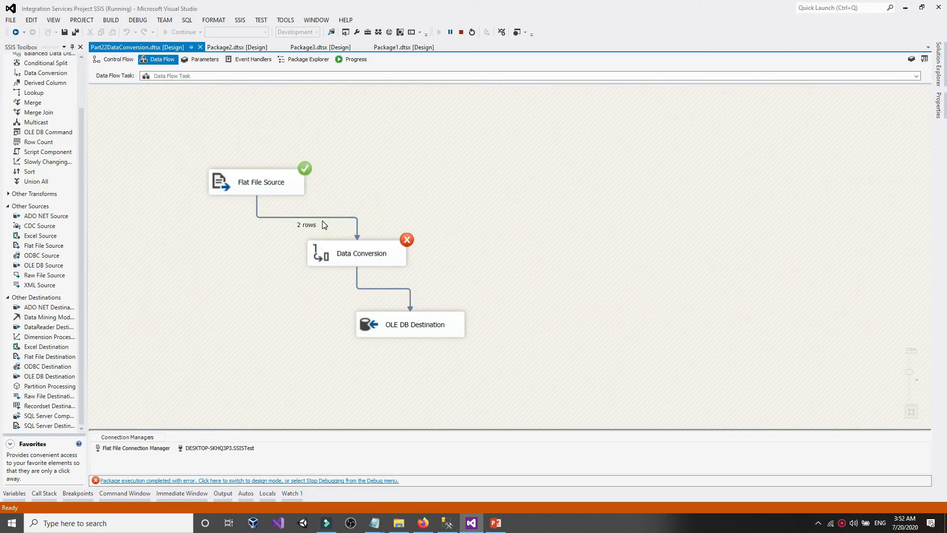
double_click(347, 257)
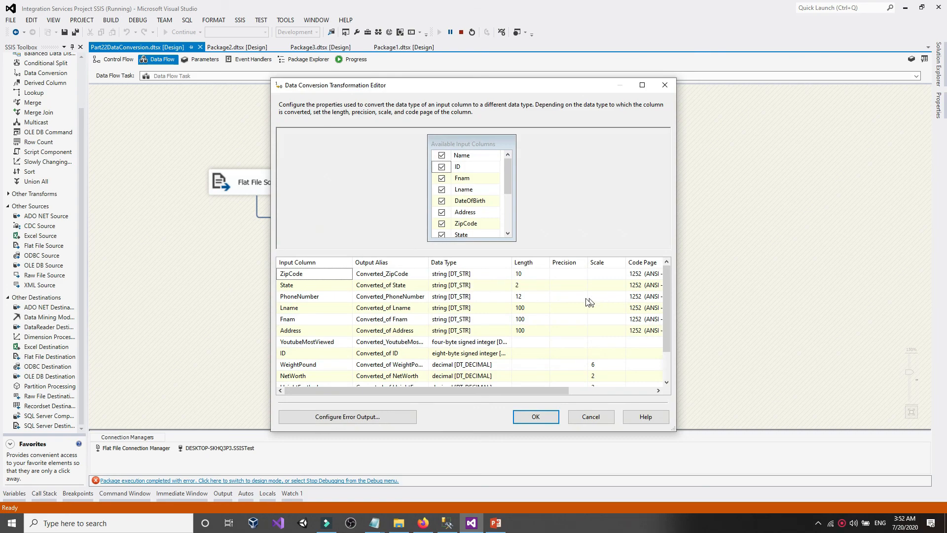
click(640, 86)
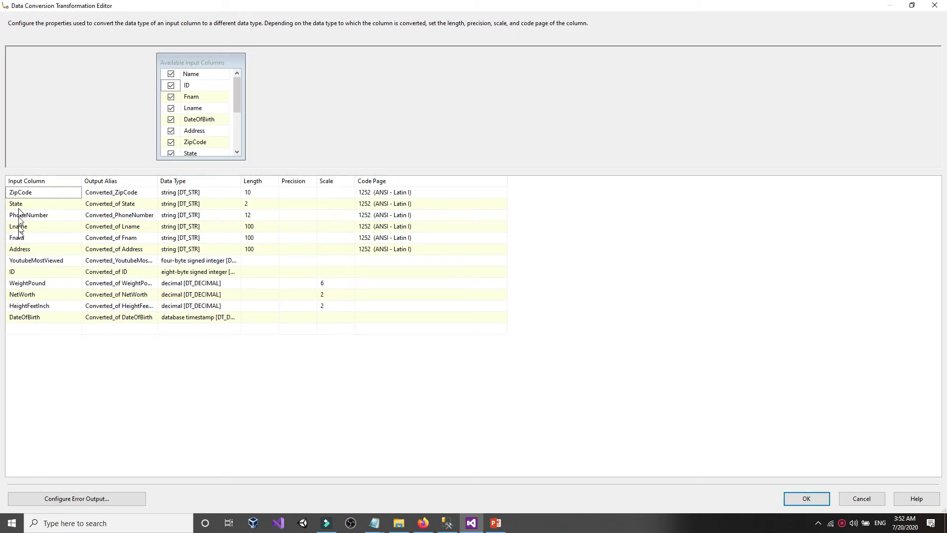
click(214, 261)
click(215, 260)
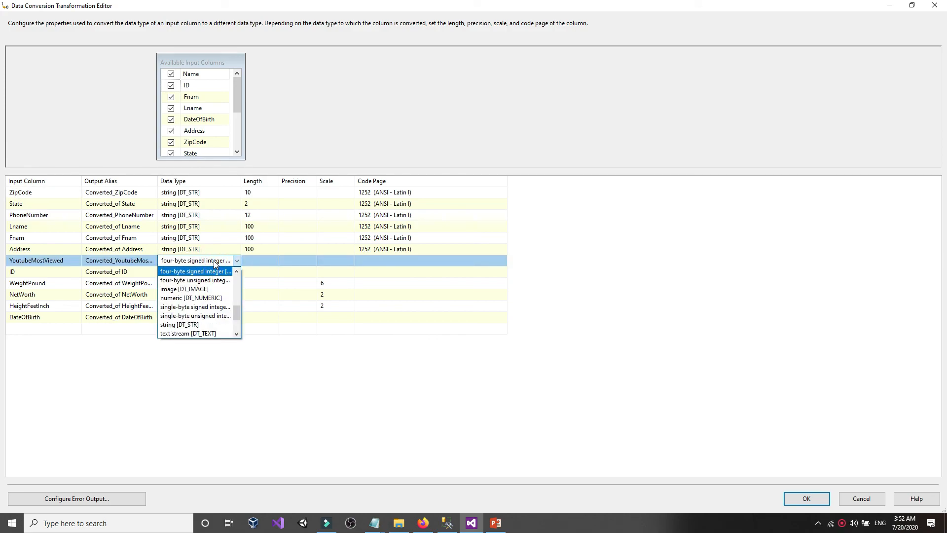
scroll(214, 261, up, 1)
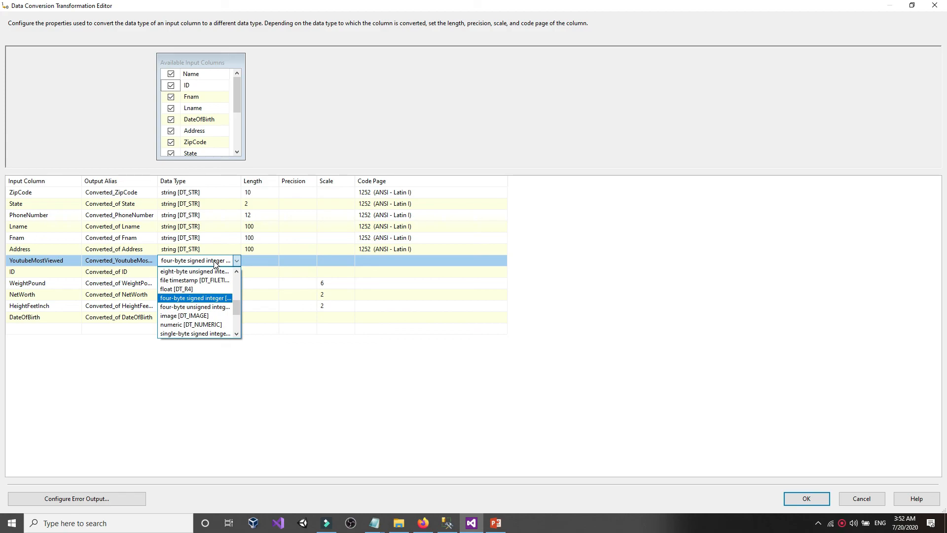
scroll(214, 265, up, 1)
click(197, 290)
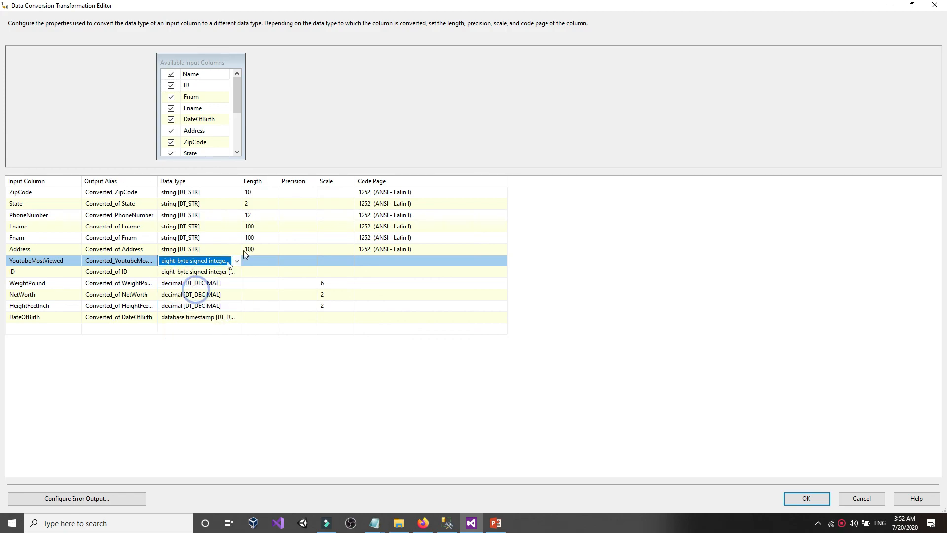
click(790, 502)
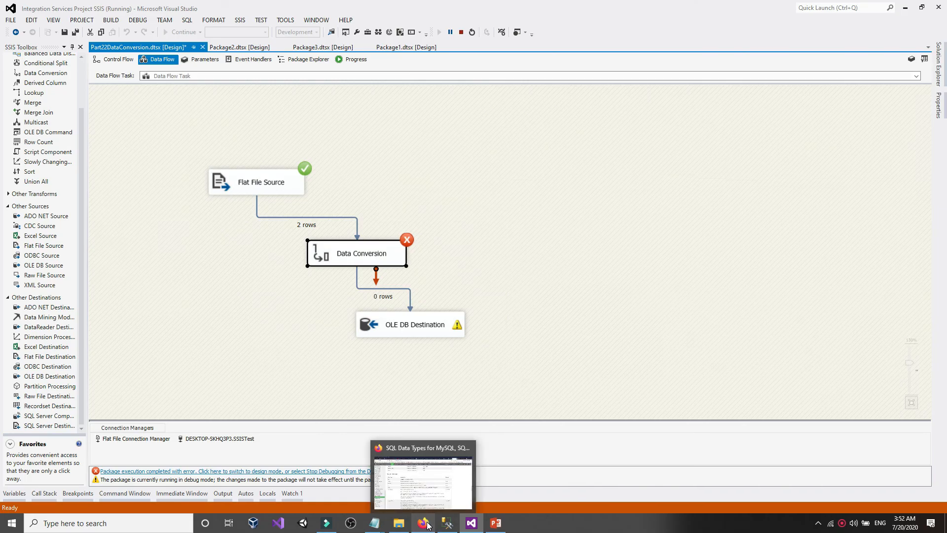
- Confirm on the SSIS data type table that DT_I8 corresponds to SQL Server bigint
click(425, 522)
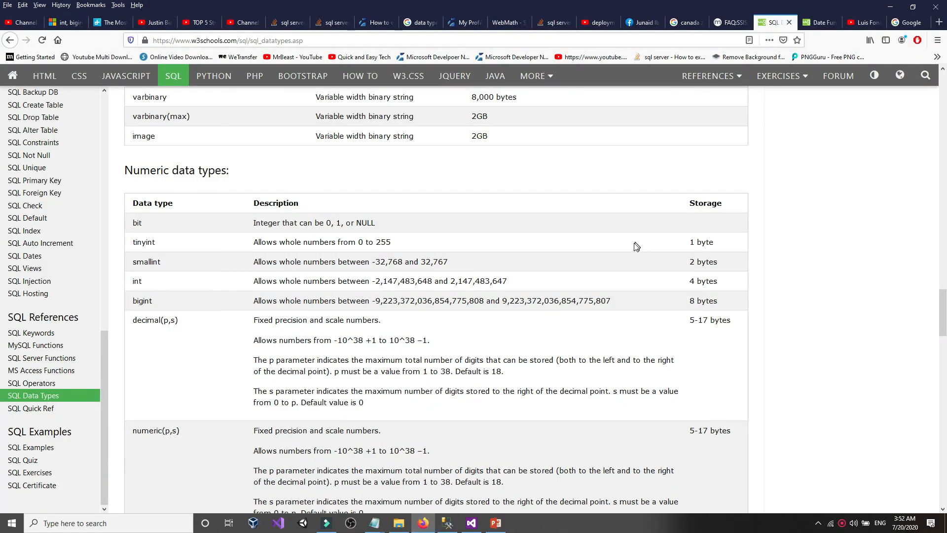
click(721, 23)
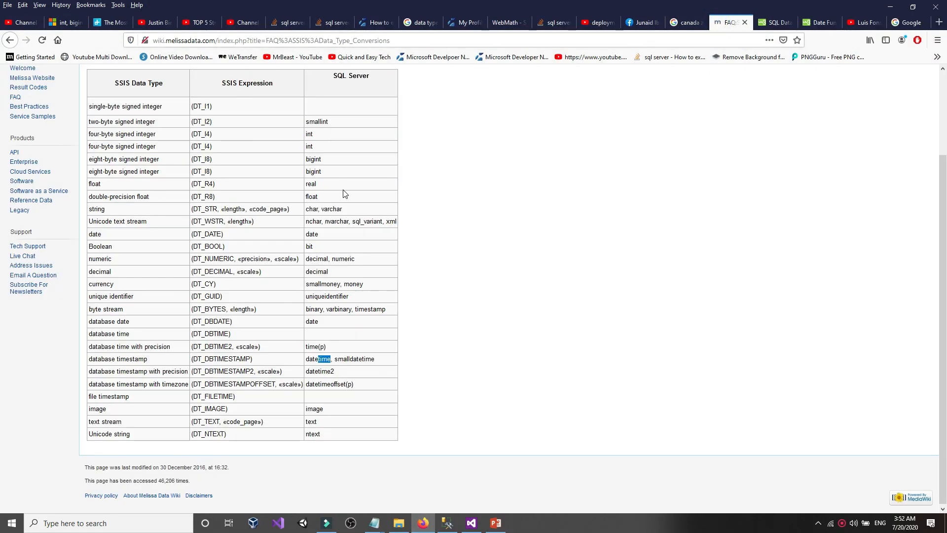
click(323, 297)
double_click(322, 163)
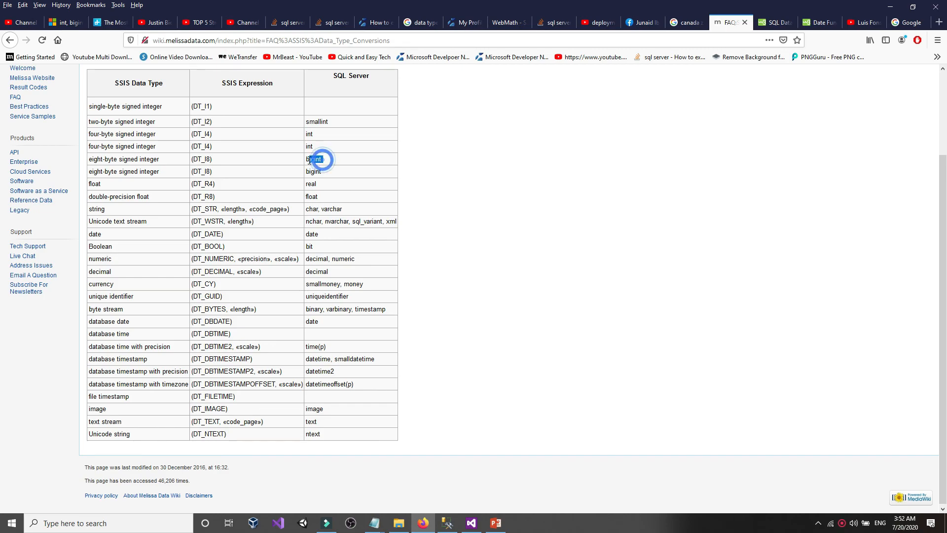
drag(160, 161, 88, 164)
click(137, 159)
- Stop debugging, save the package, and rerun it so both rows load
click(471, 523)
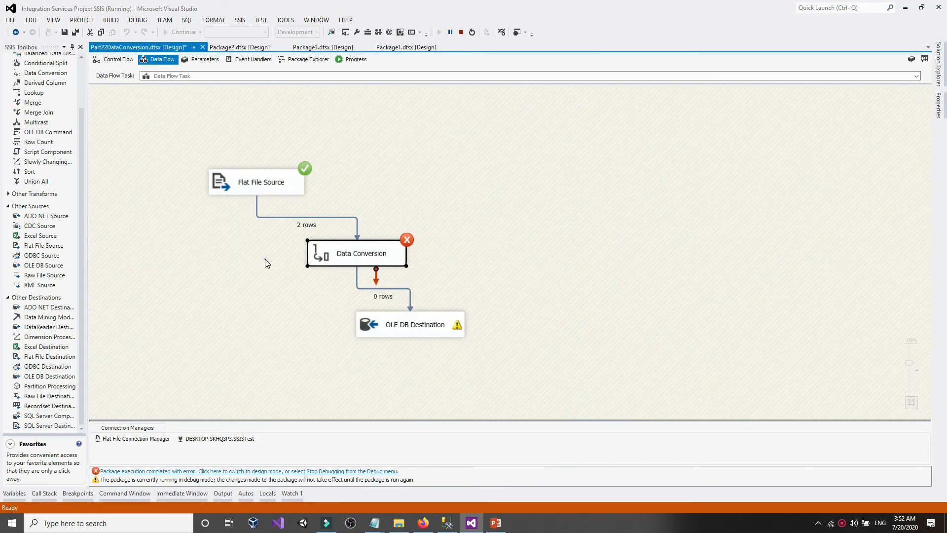
click(461, 32)
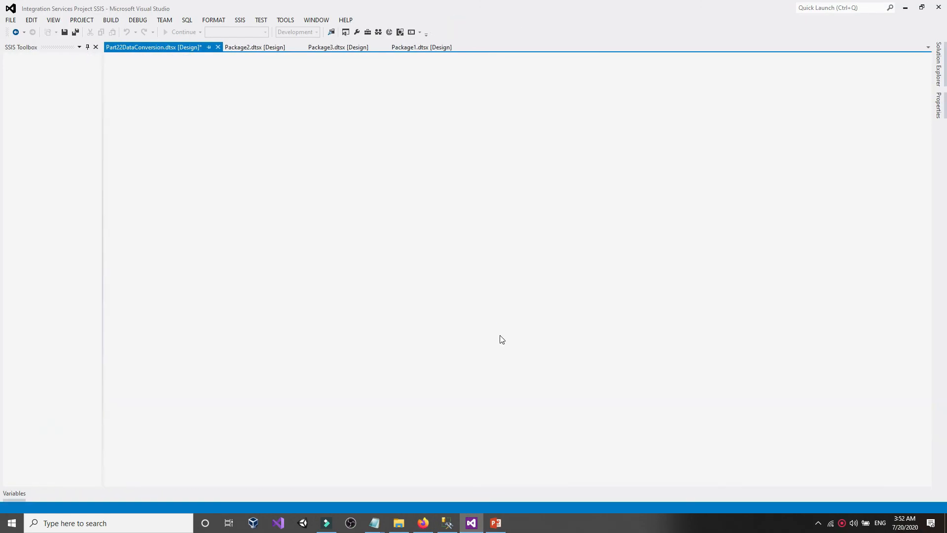
double_click(447, 328)
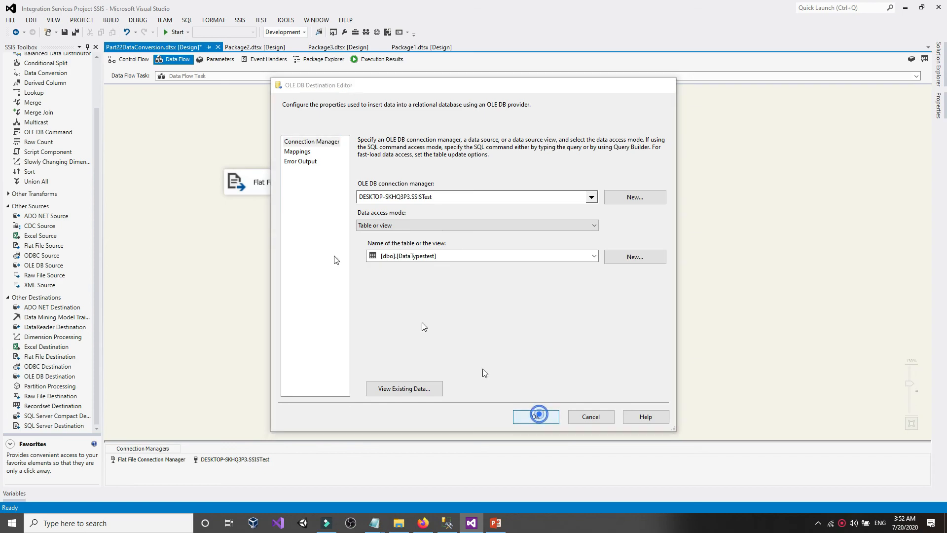
click(537, 416)
click(64, 32)
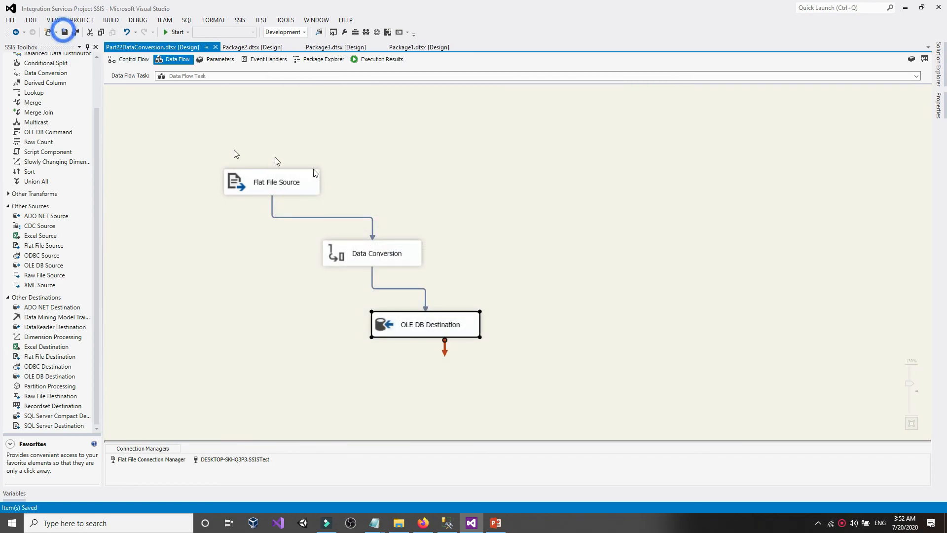
click(401, 190)
click(175, 32)
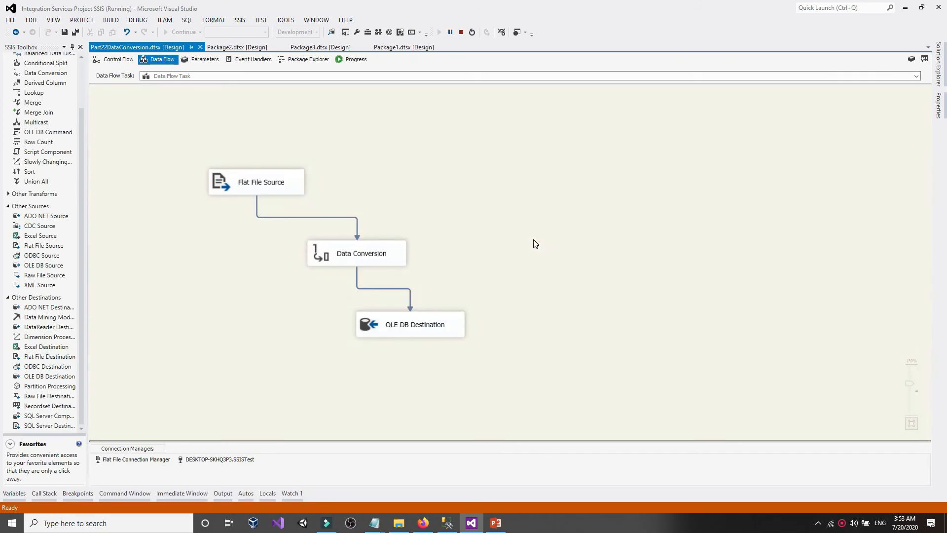
click(460, 32)
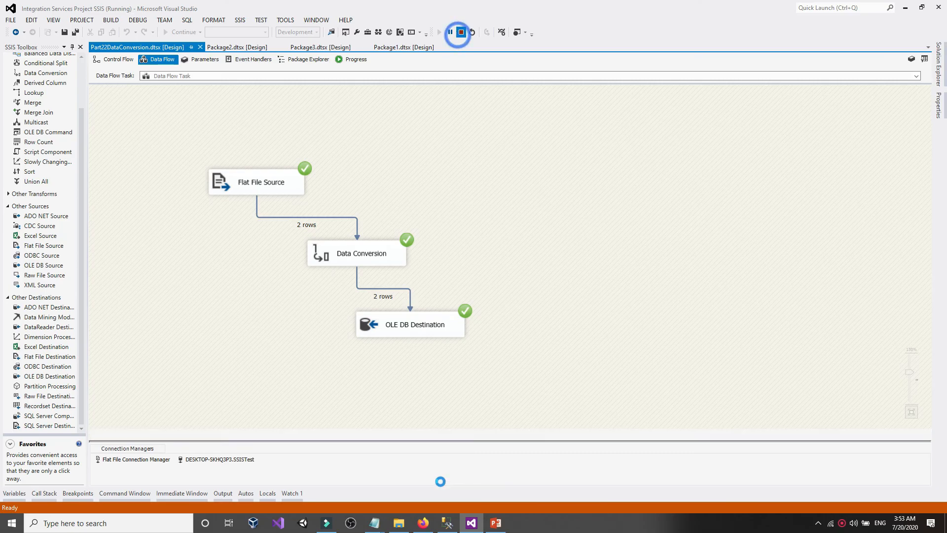
click(447, 523)
click(250, 96)
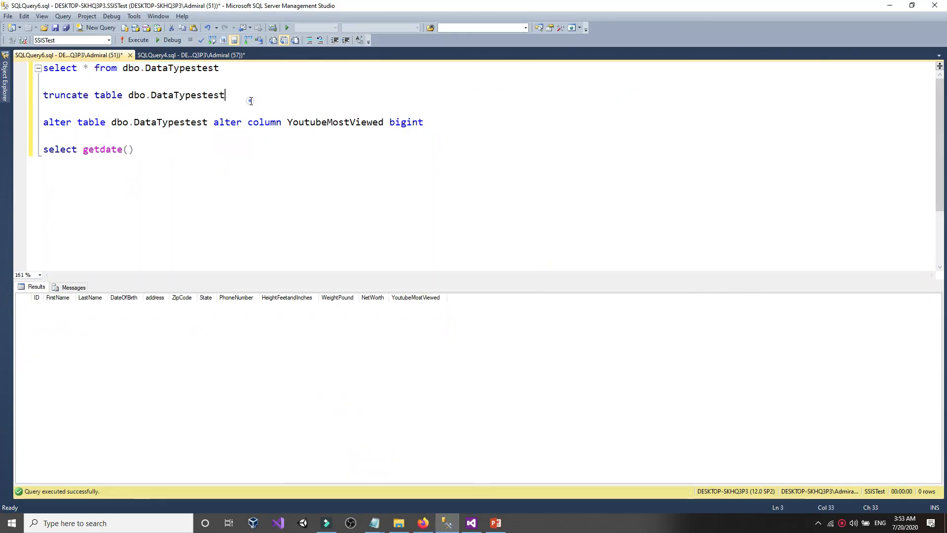
drag(238, 69, 44, 69)
click(131, 41)
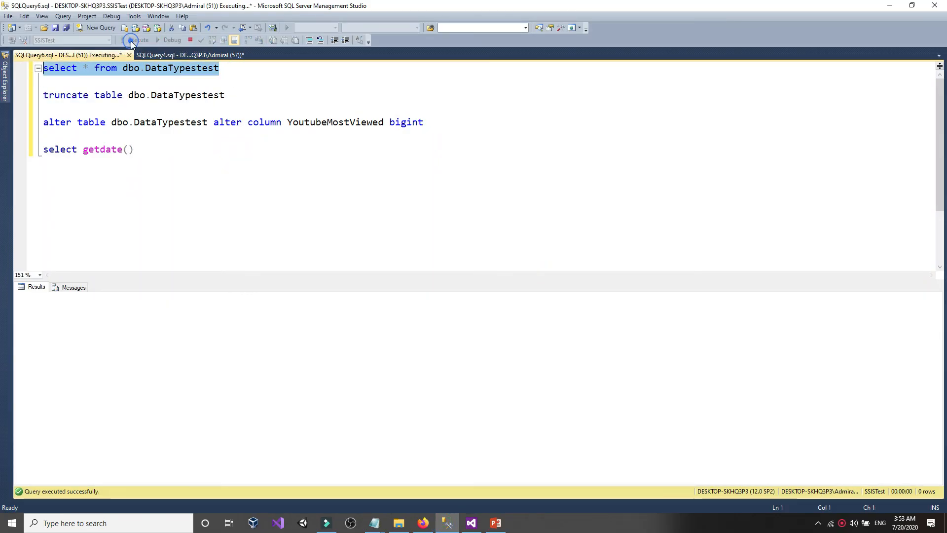
click(405, 372)
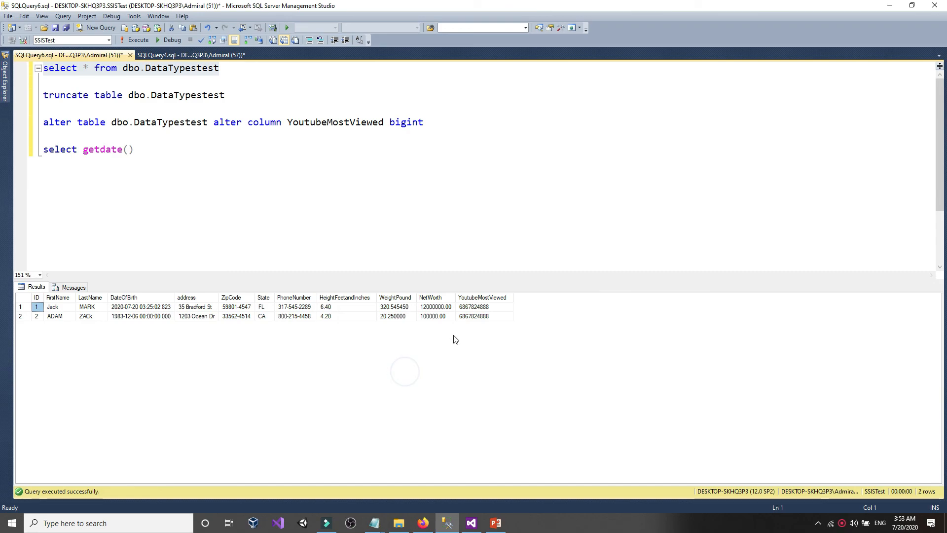
click(494, 308)
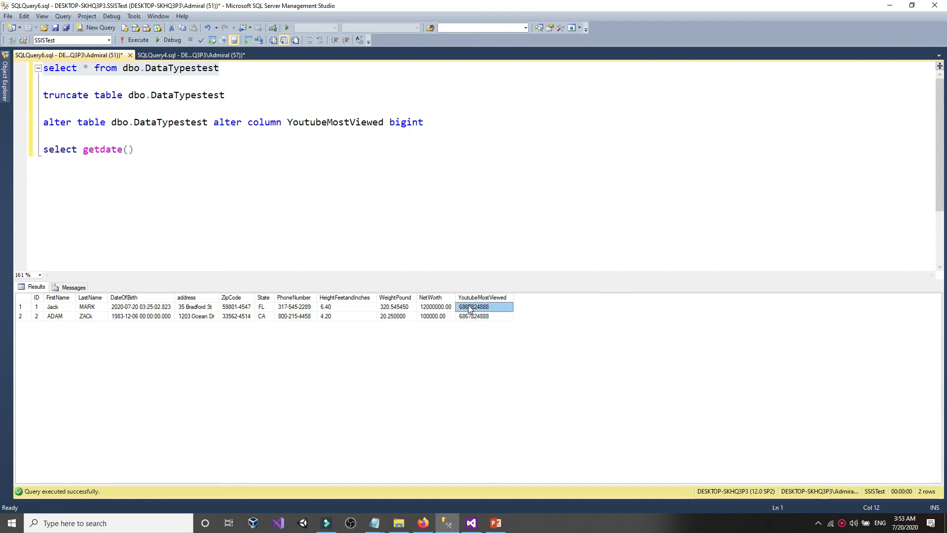
right_click(469, 306)
click(484, 311)
click(168, 170)
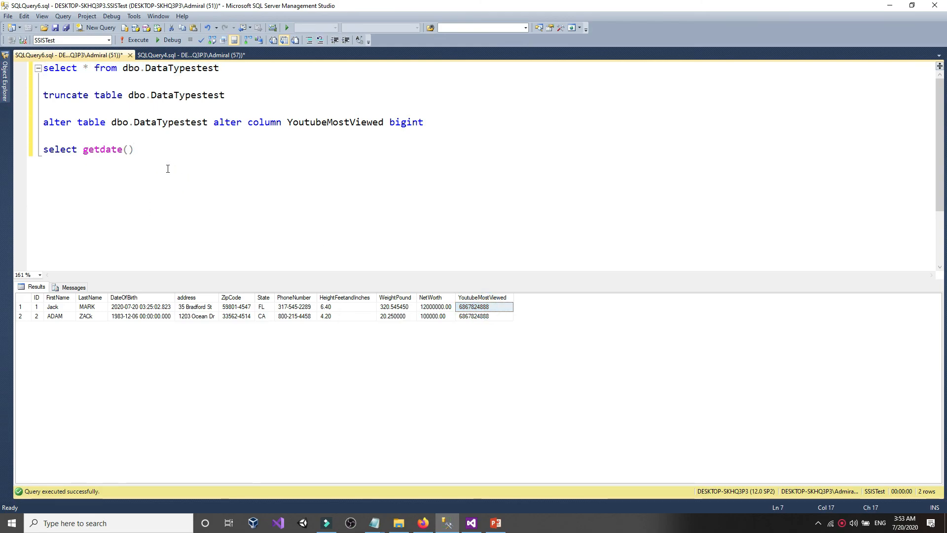
key(Return)
key(Return)
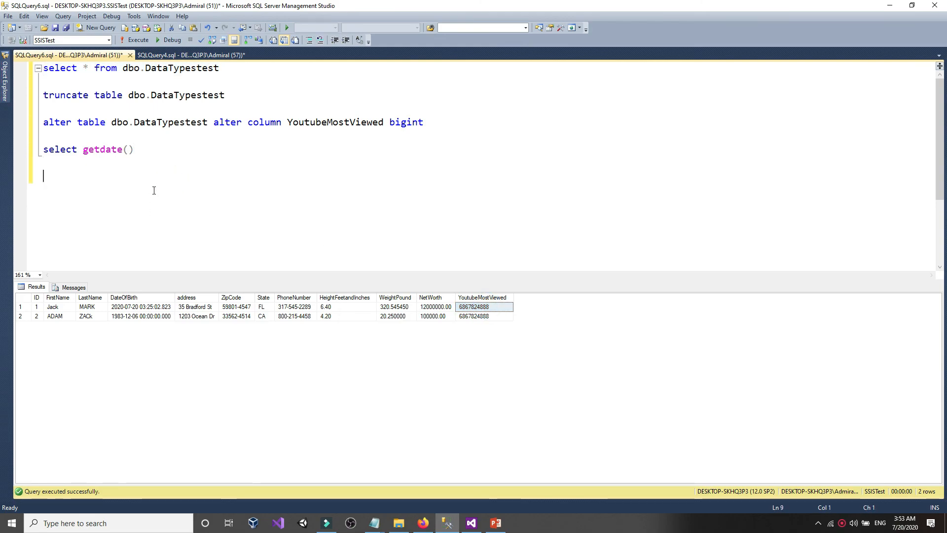
click(385, 523)
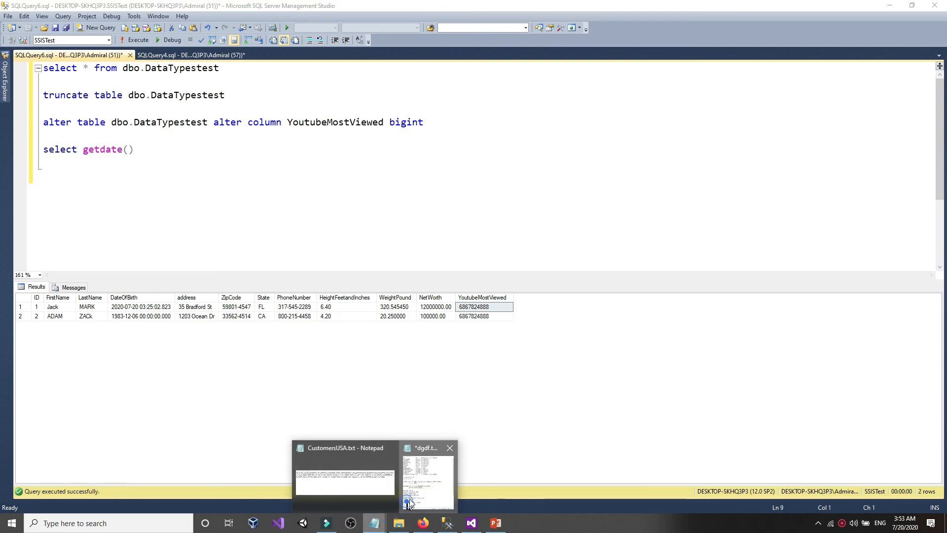
- Paste the loaded view count on a new line beneath bigint's maximum in dgdf.txt
click(428, 474)
click(669, 445)
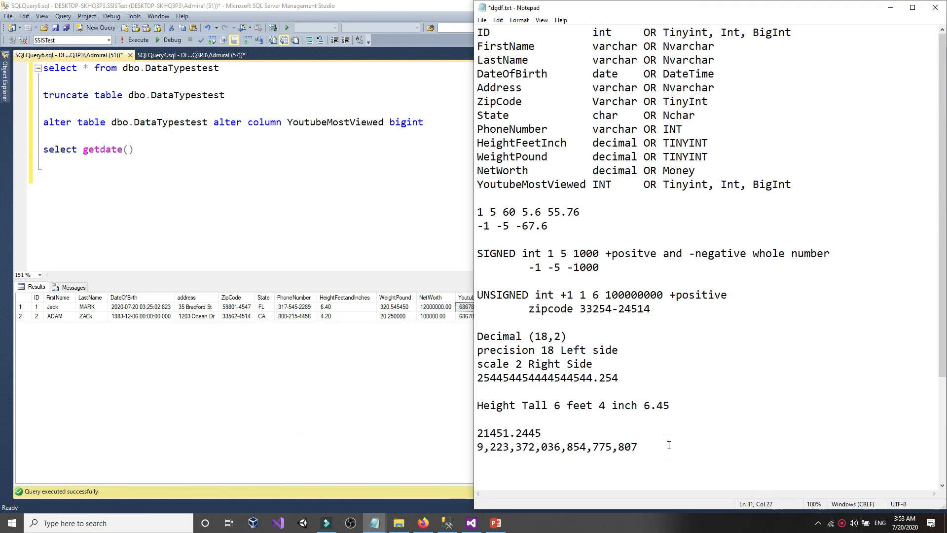
key(Return)
key(Return)
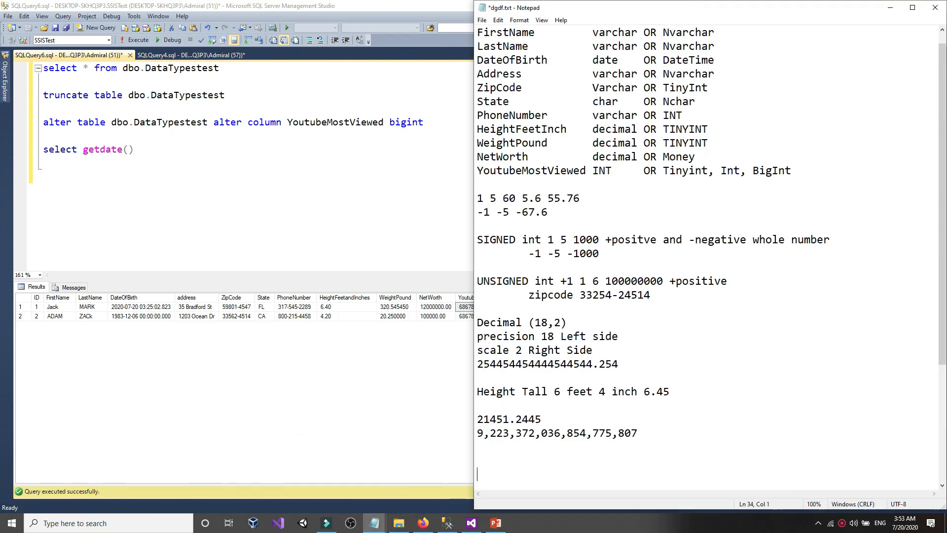
scroll(708, 258, down, 4)
right_click(506, 332)
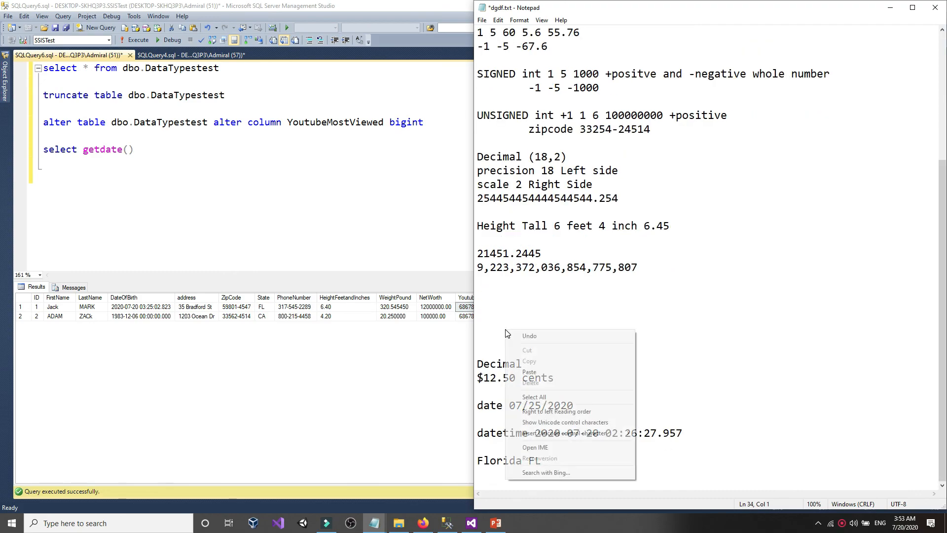
click(523, 369)
- Format the pasted count as 6,867,824,888 and go back to the SSMS query results
click(524, 311)
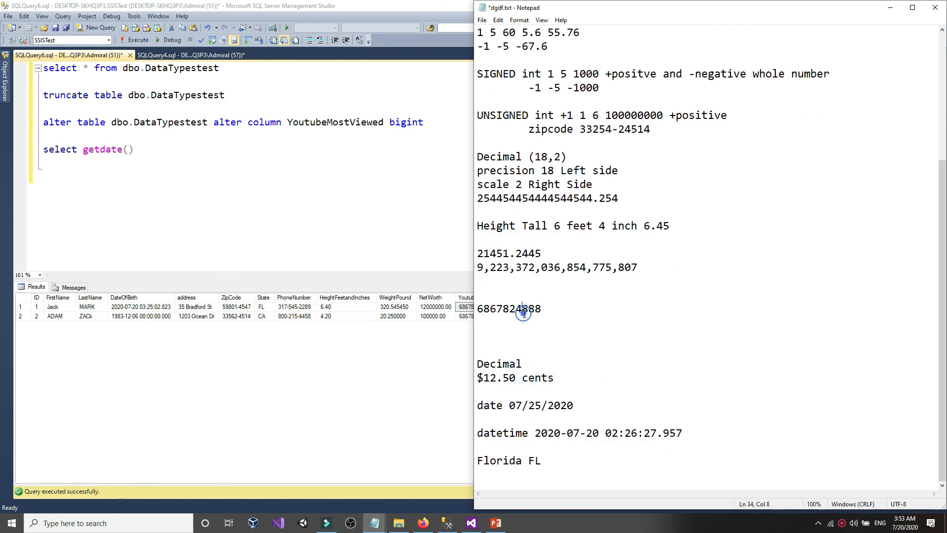
click(503, 314)
text(,)
click(485, 313)
text(,)
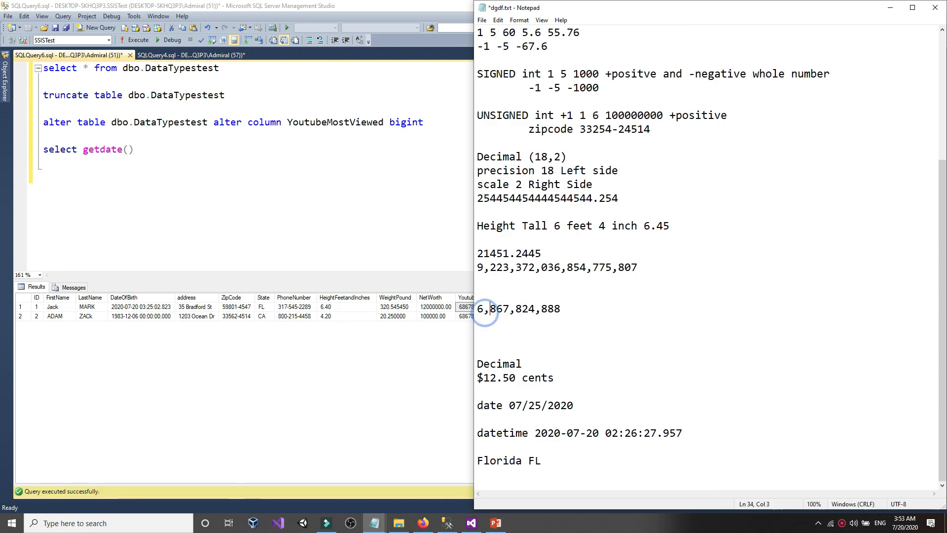
drag(484, 310, 583, 311)
click(583, 312)
click(317, 243)
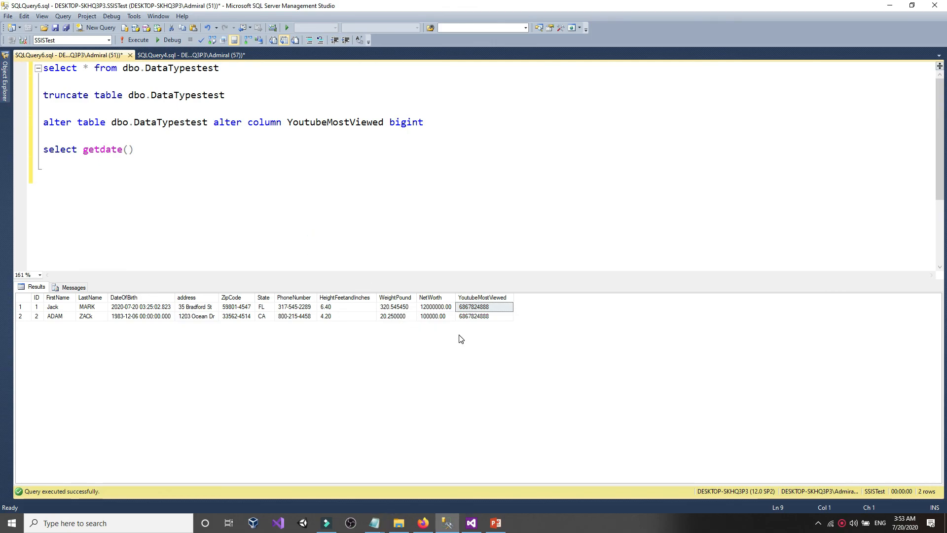